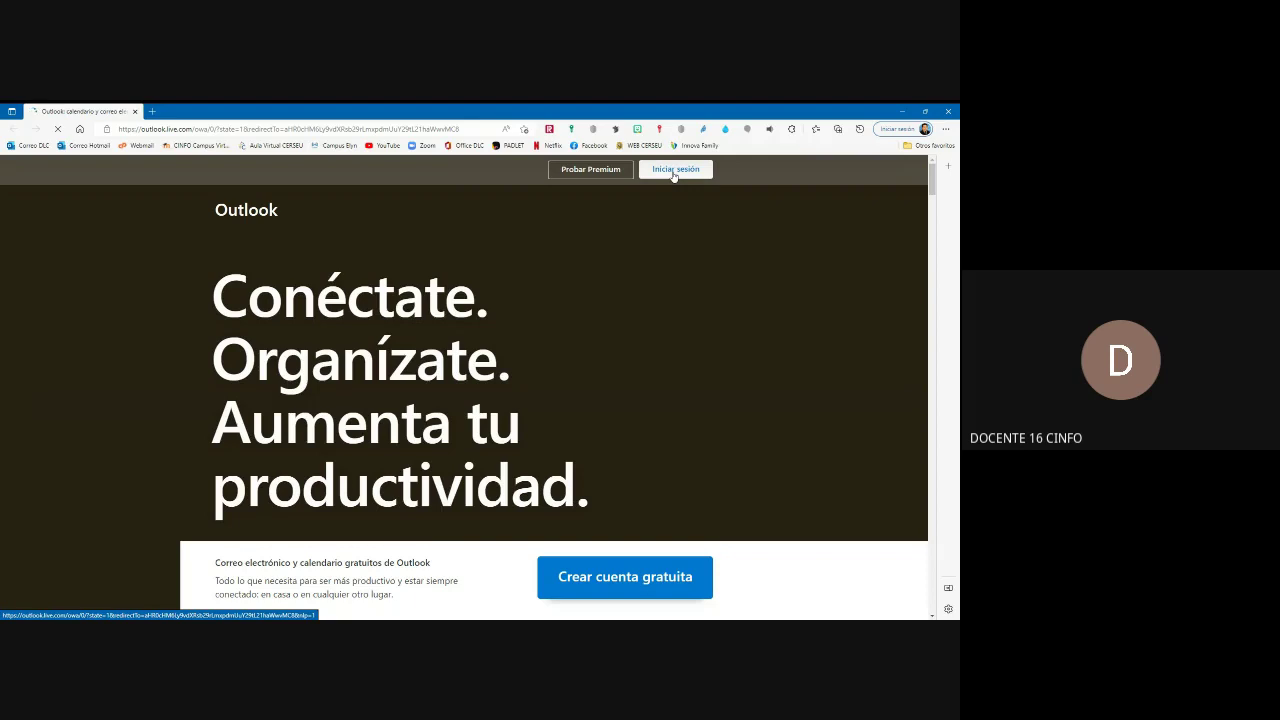
Step: Go to the Microsoft sign-in page from Iniciar sesión on the Outlook.com landing page
{"action": "left_click", "coordinate": [674, 171]}
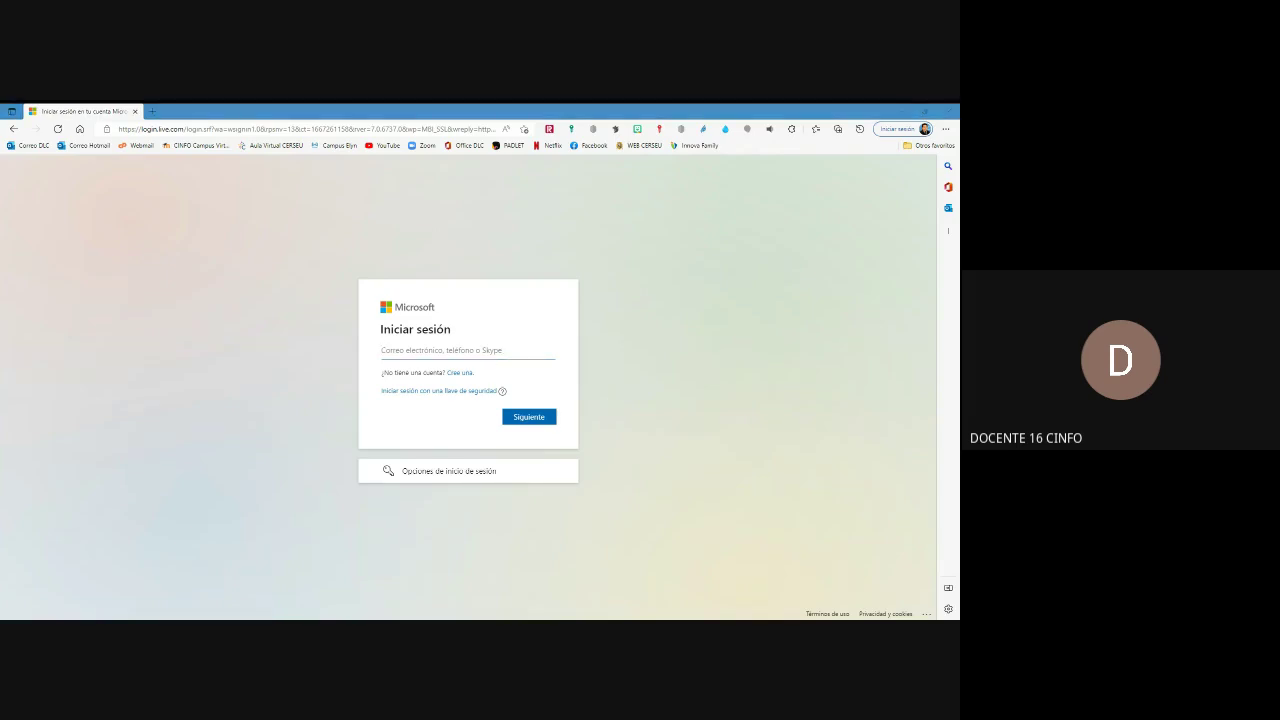
Step: Sign in by entering the account e-mail address and then the account password
{"action": "left_click", "coordinate": [490, 375]}
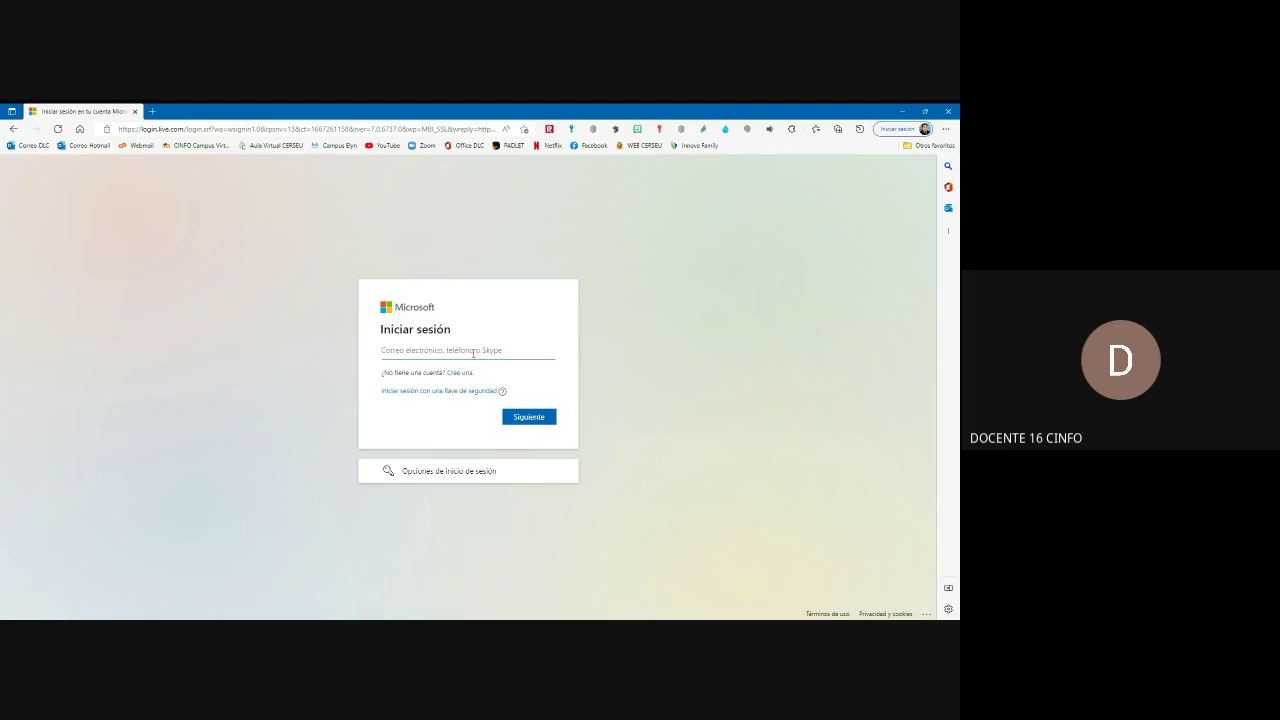
{"action": "key", "text": "Return"}
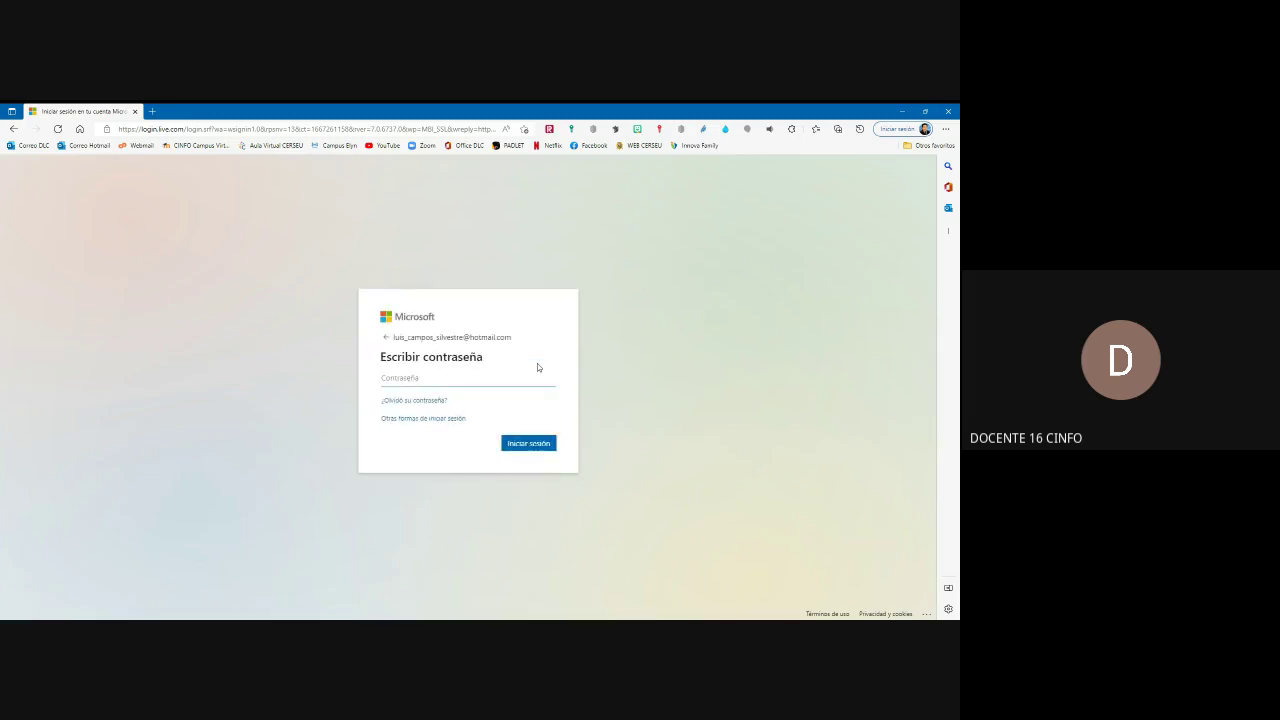
{"action": "type", "text": "••••••••••••"}
{"action": "key", "text": "Return"}
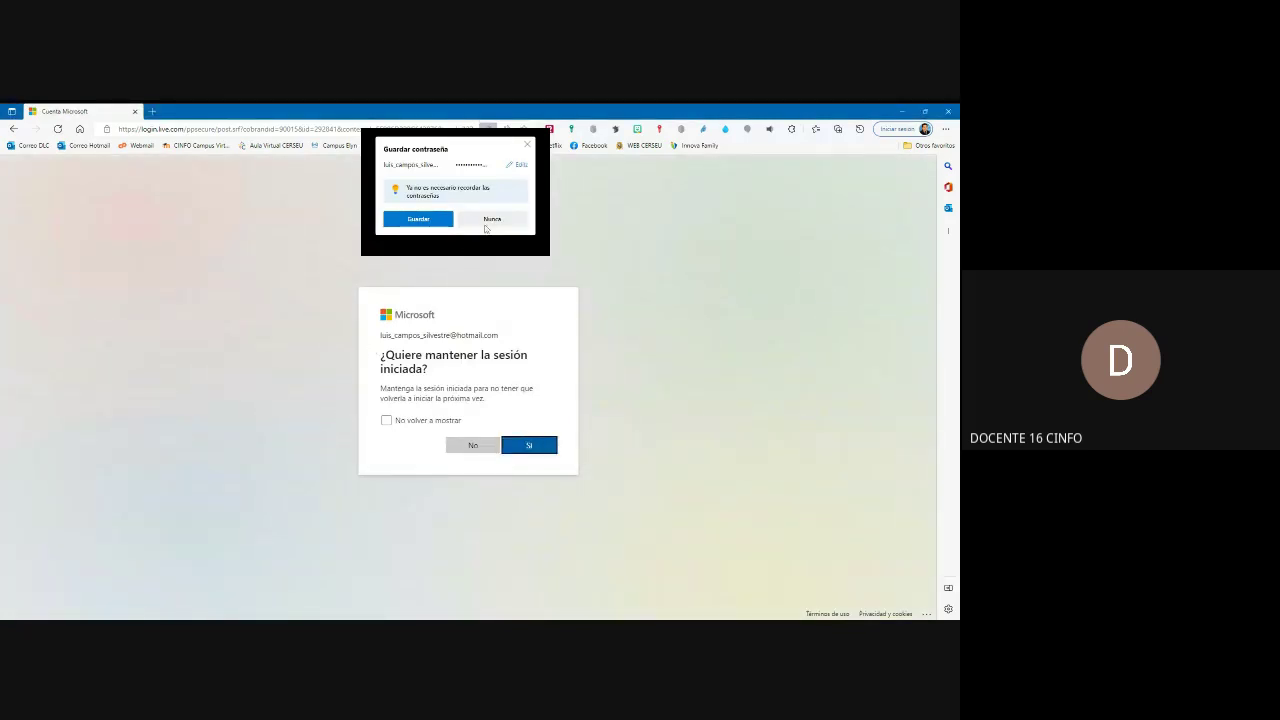
Step: Decline saving the password with Nunca, choose Sí to stay signed in, and let the inbox load
{"action": "left_click", "coordinate": [486, 220]}
{"action": "left_click", "coordinate": [529, 446]}
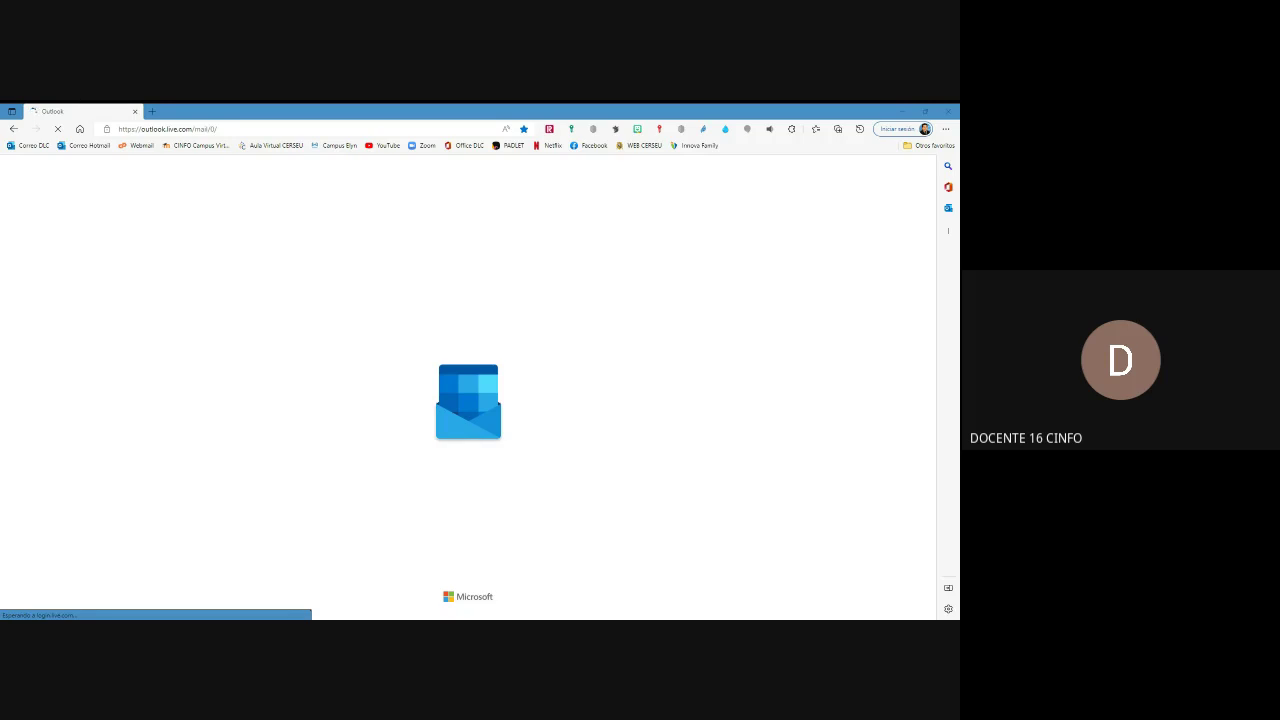
{"action": "left_click", "coordinate": [512, 258]}
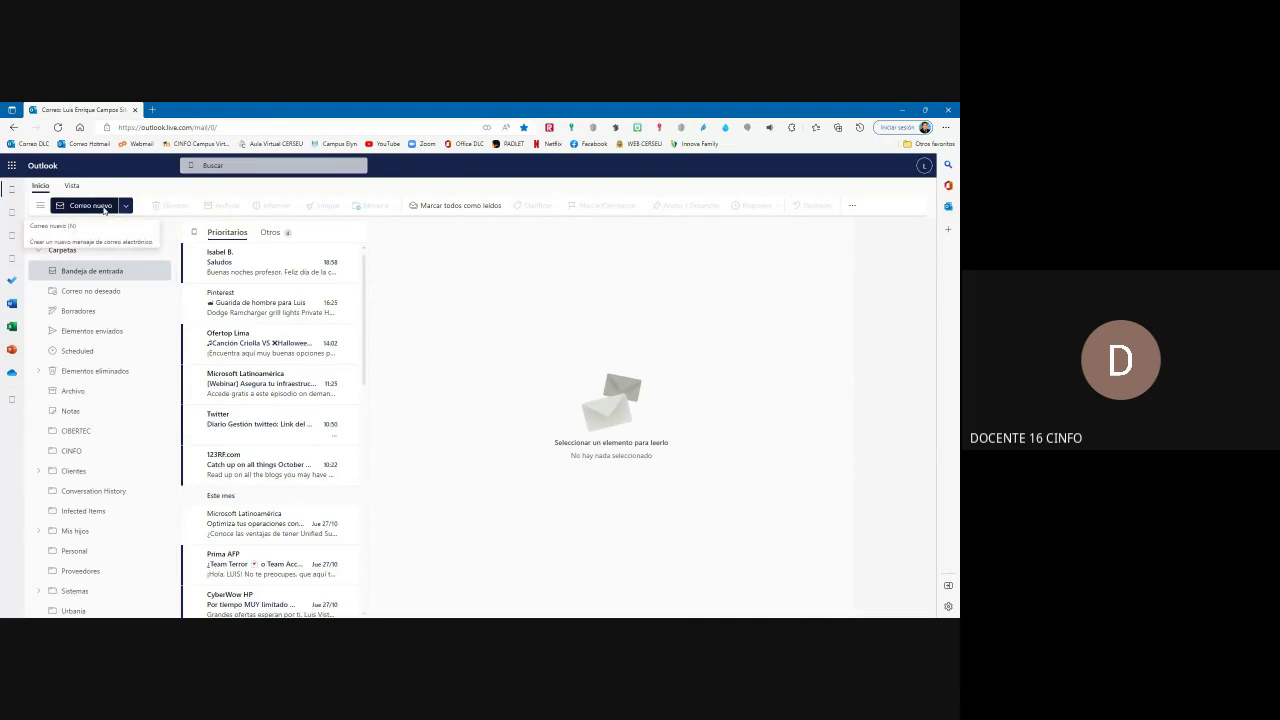
{"action": "left_click", "coordinate": [104, 208]}
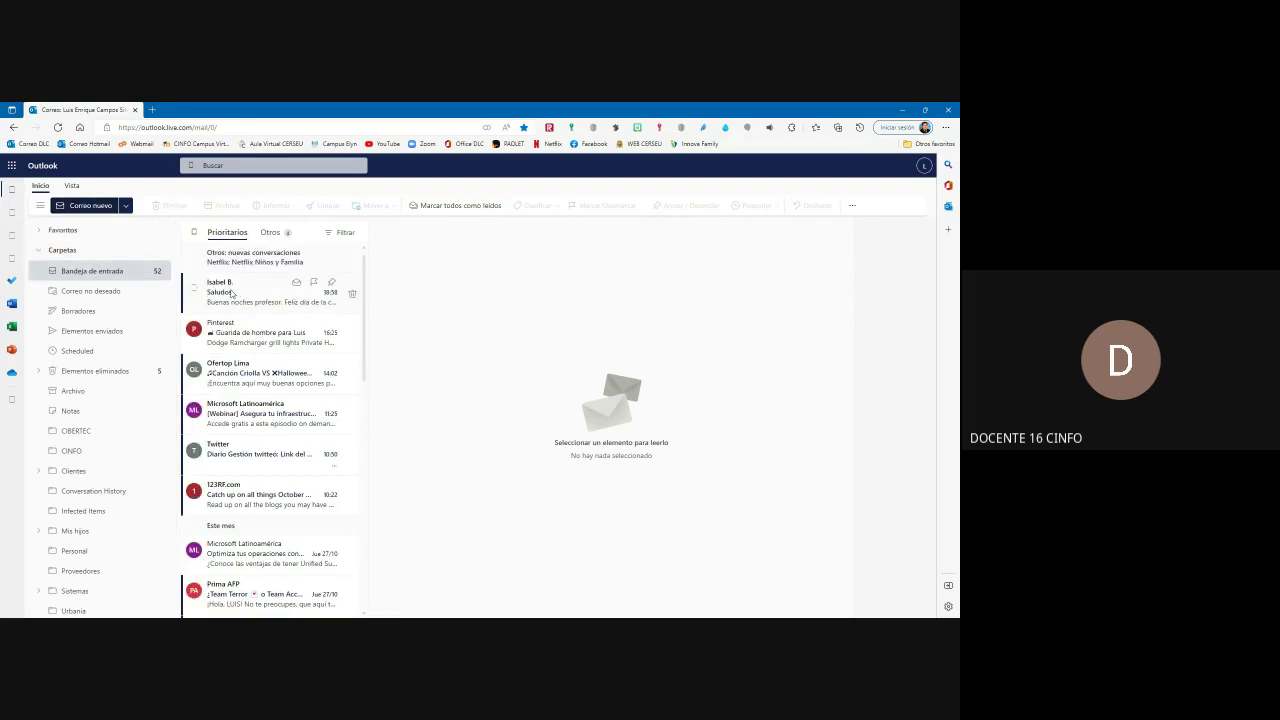
{"action": "left_click", "coordinate": [90, 205]}
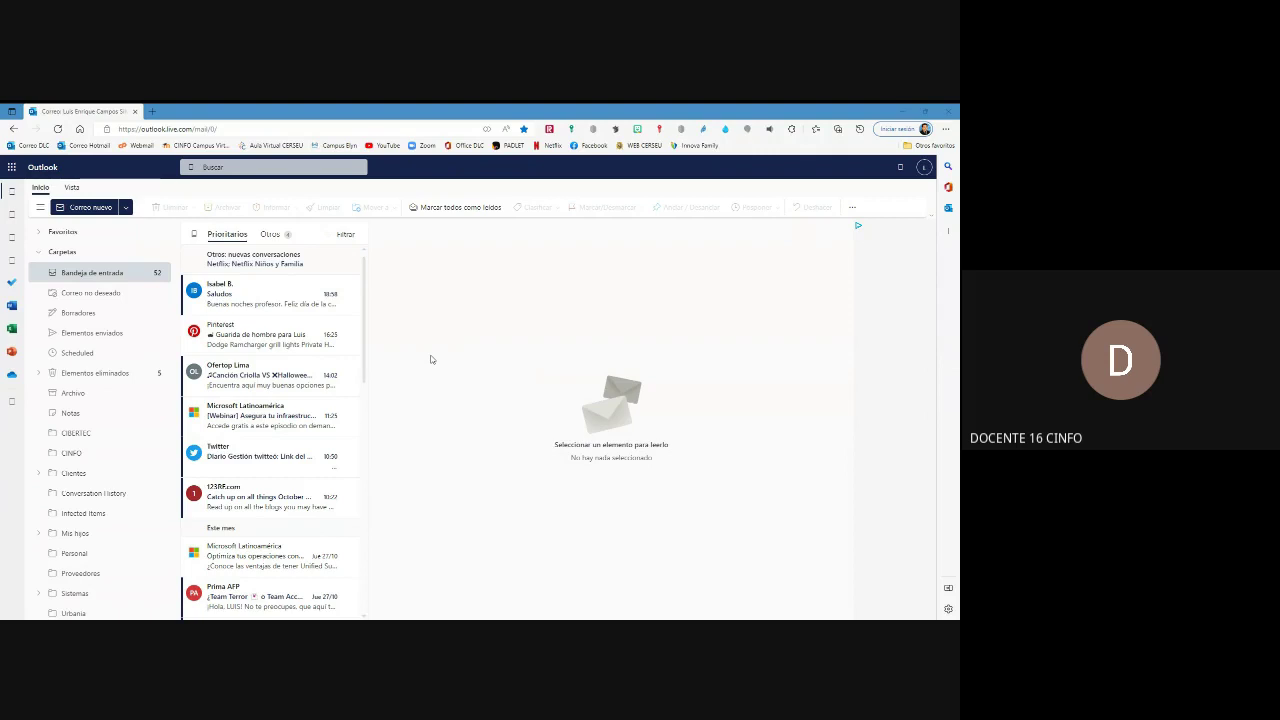
{"action": "left_click", "coordinate": [240, 271]}
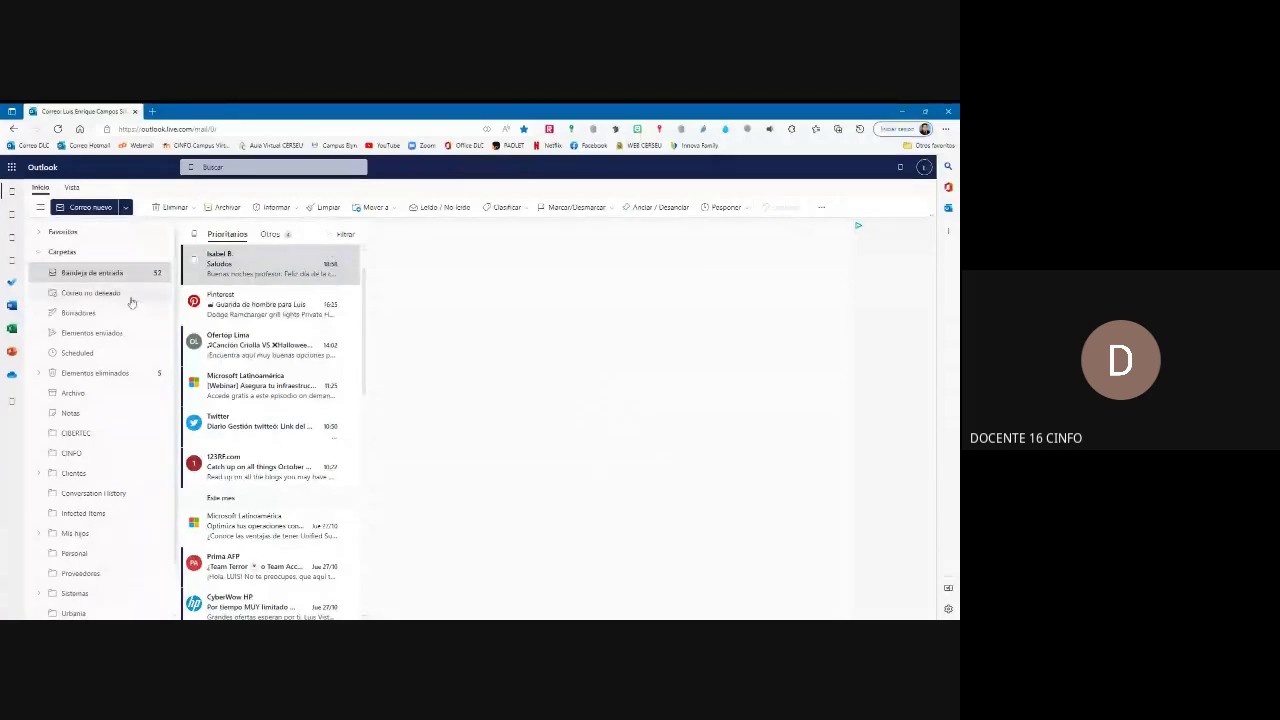
{"action": "left_click", "coordinate": [117, 275]}
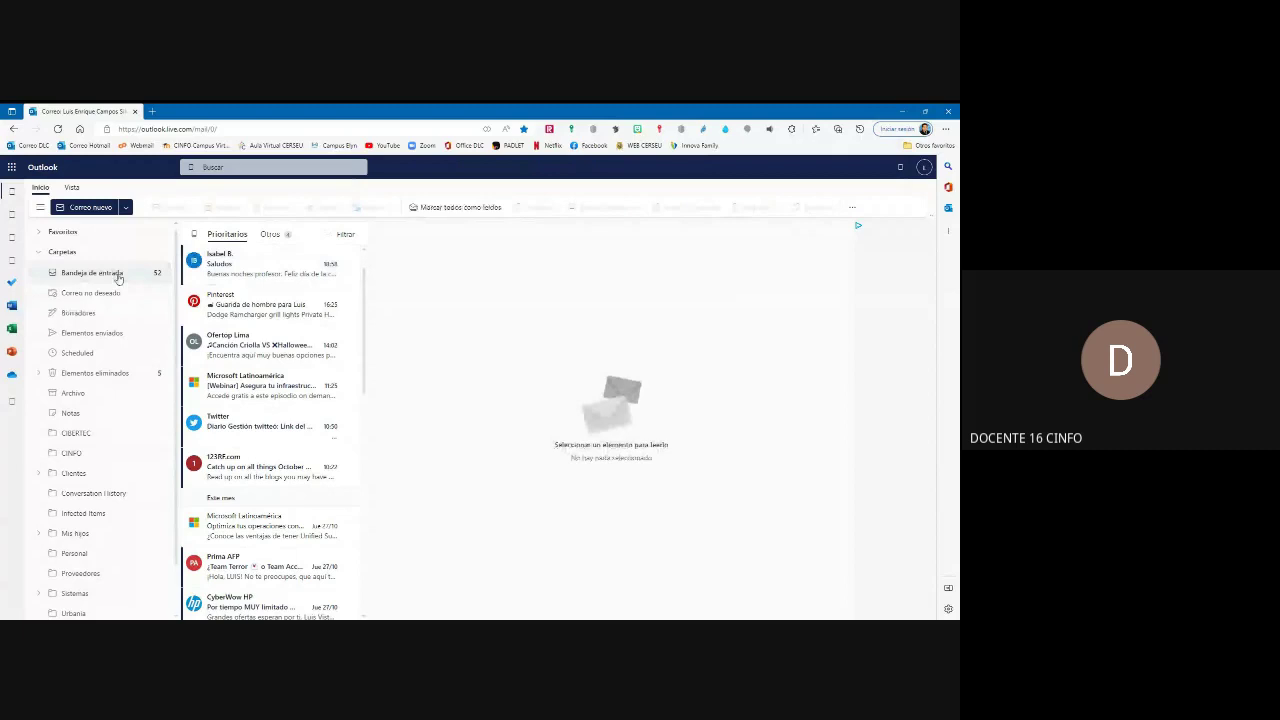
{"action": "left_click", "coordinate": [60, 130]}
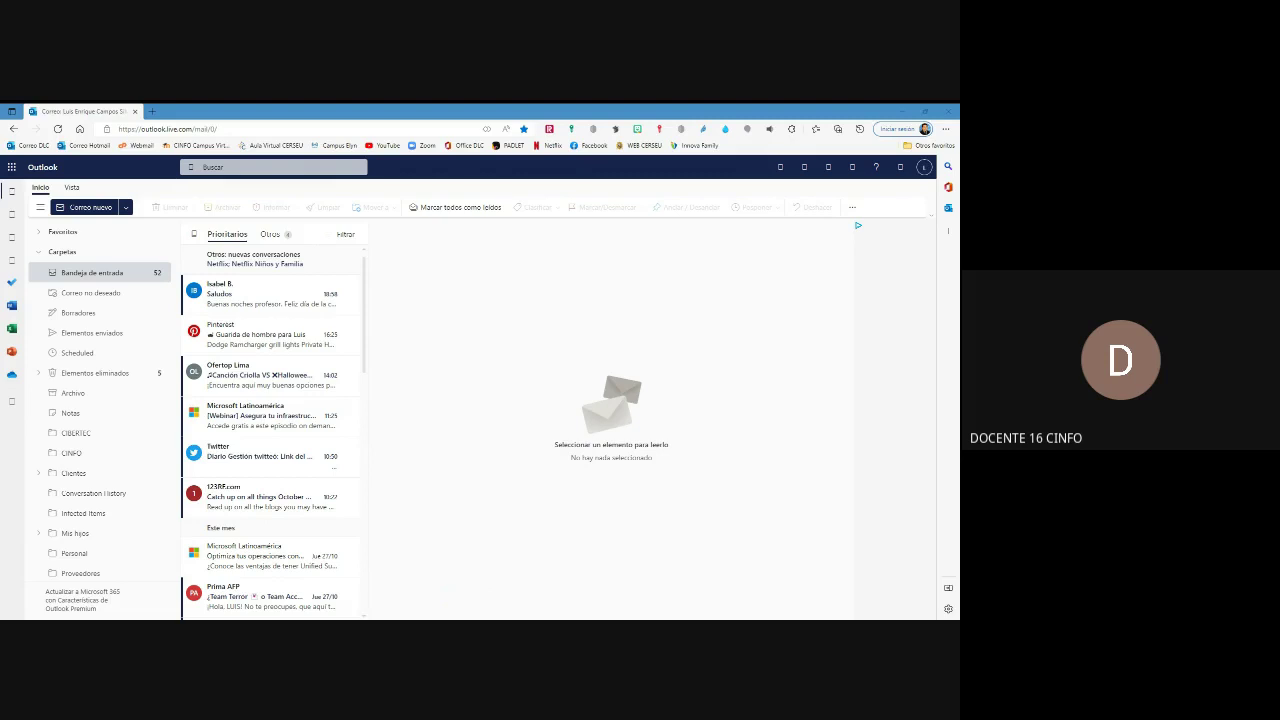
{"action": "left_click", "coordinate": [426, 335]}
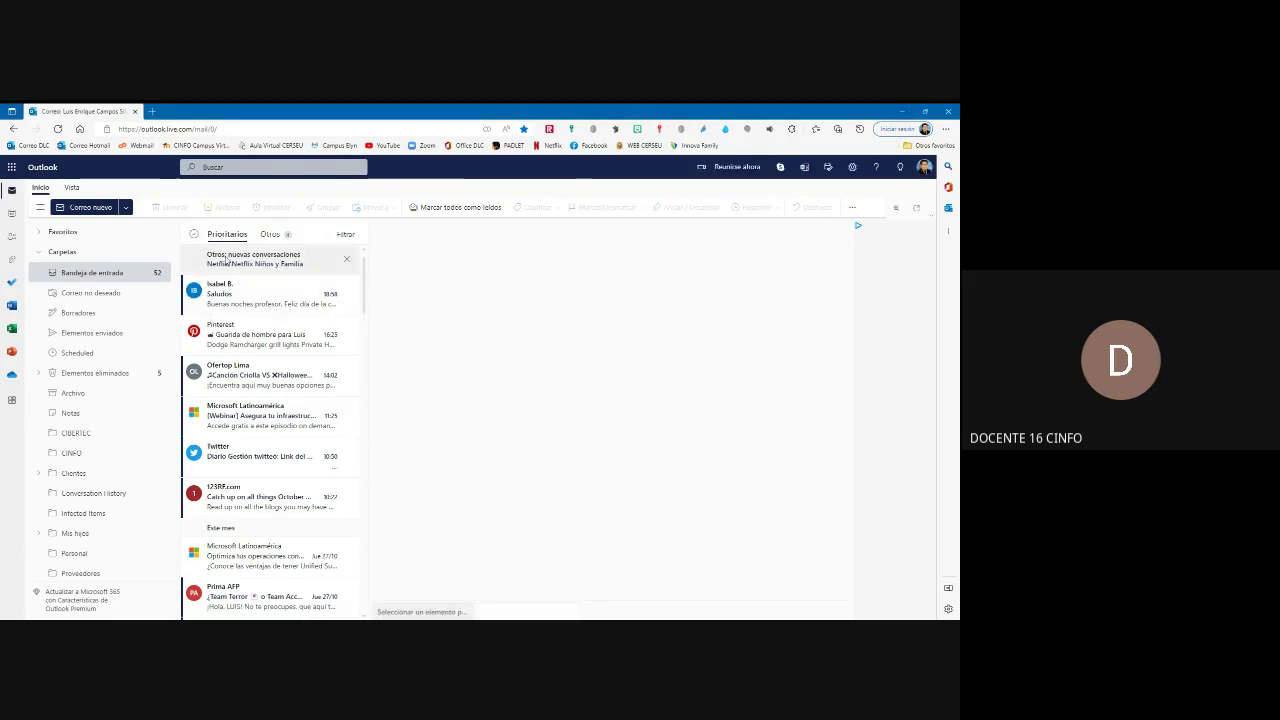
Step: Start a new Correo message from the Correo nuevo dropdown
{"action": "left_click", "coordinate": [127, 209]}
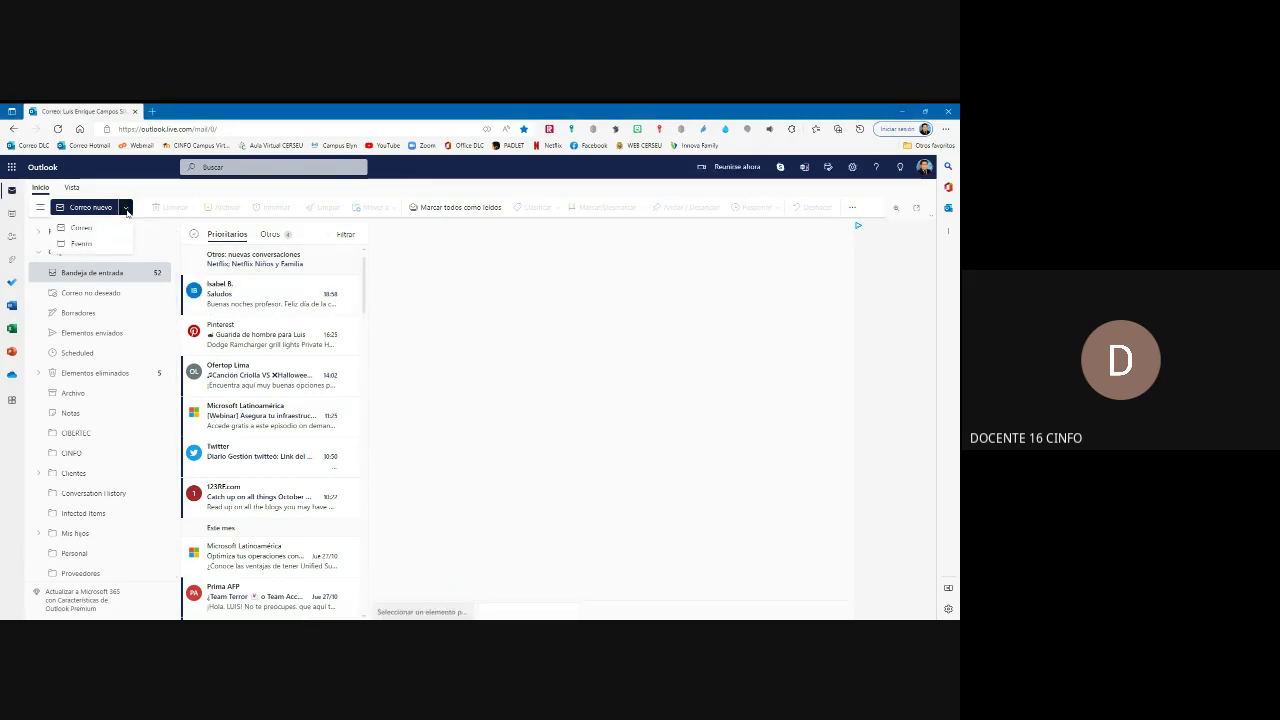
{"action": "left_click", "coordinate": [86, 230]}
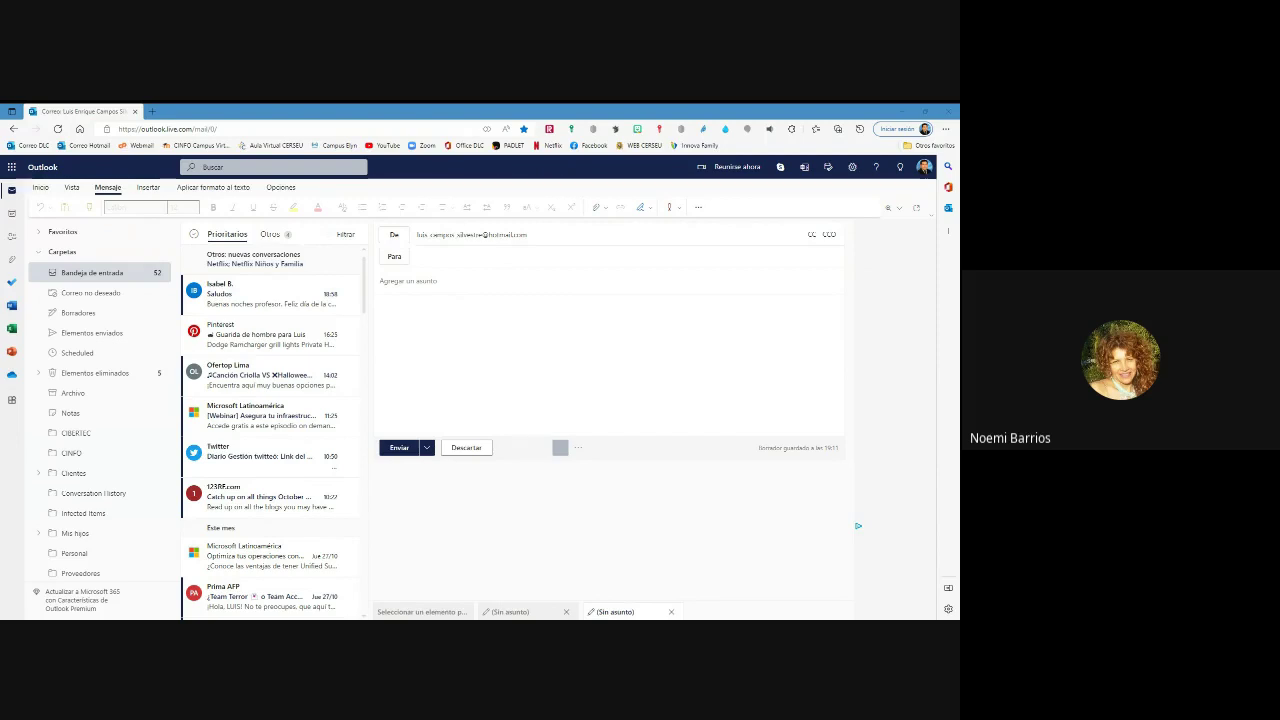
Step: Focus the draft's Para field so the signature with contact lines and the Elynperu logo appears
{"action": "left_click", "coordinate": [561, 552]}
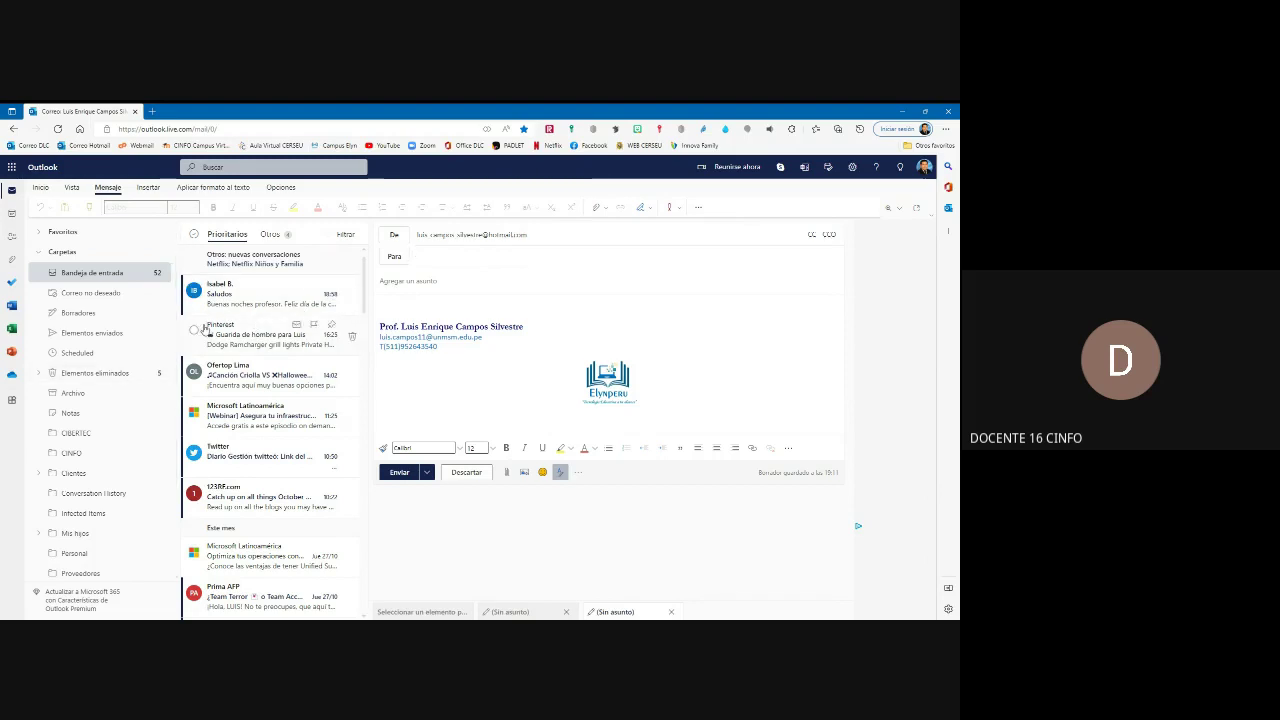
Step: Look through the Insertar and Mensaje tabs, then select the Bandeja de entrada folder
{"action": "left_click", "coordinate": [146, 189]}
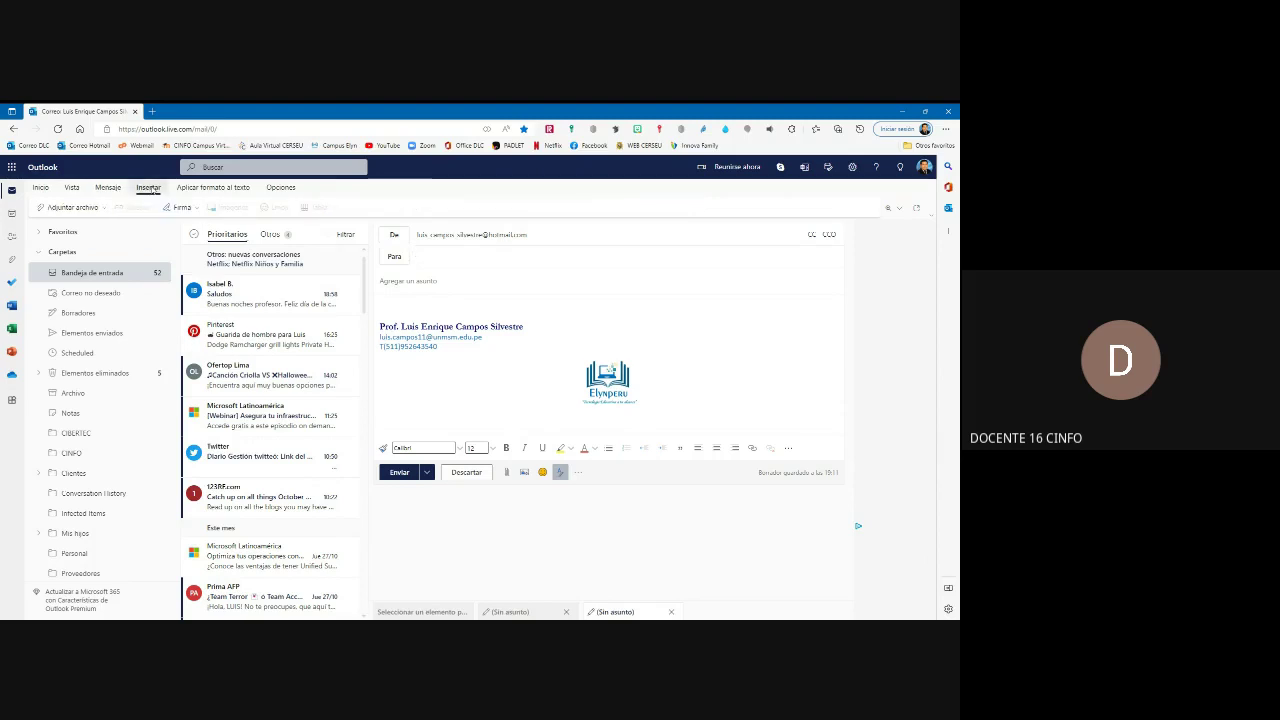
{"action": "left_click", "coordinate": [108, 189]}
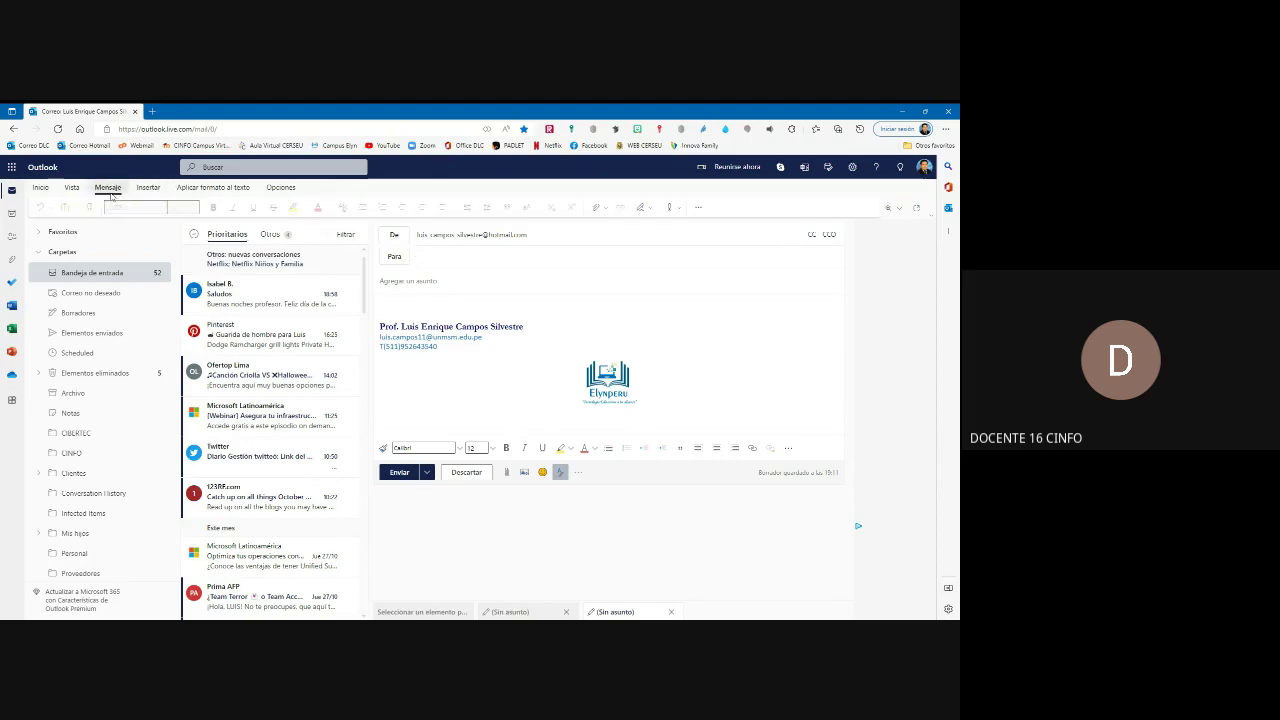
{"action": "left_click", "coordinate": [88, 273]}
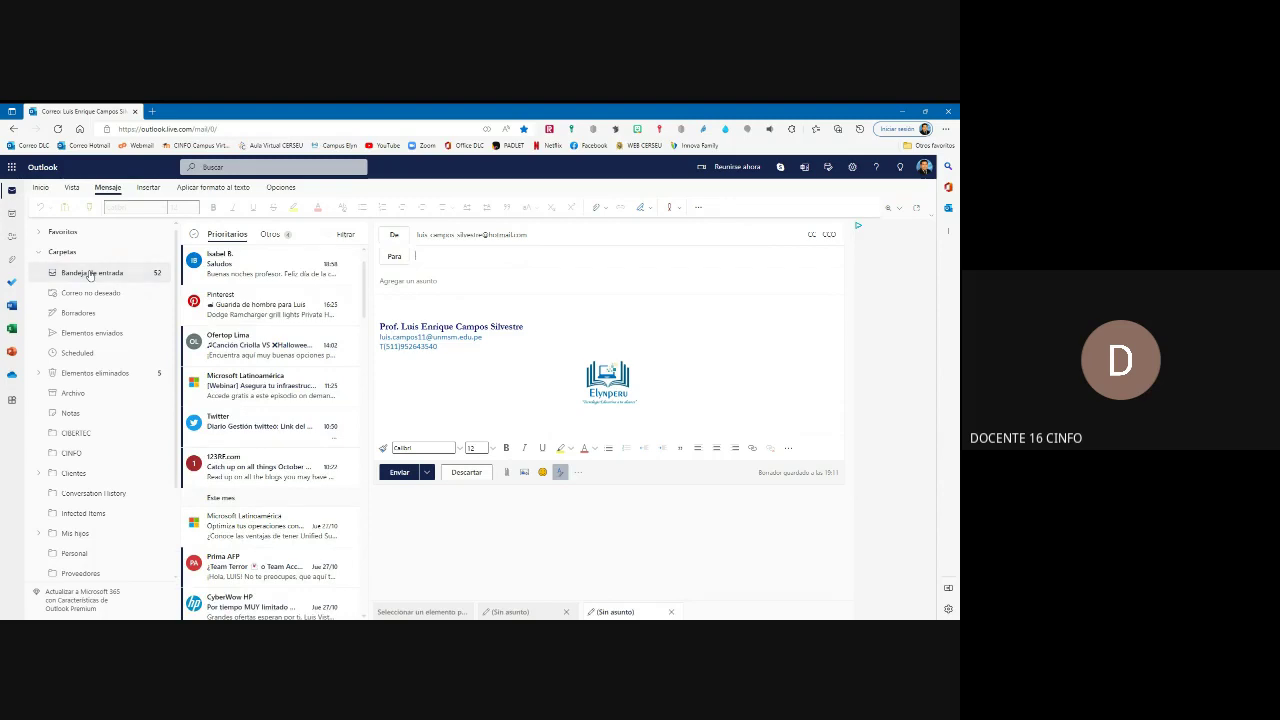
{"action": "left_click", "coordinate": [90, 274]}
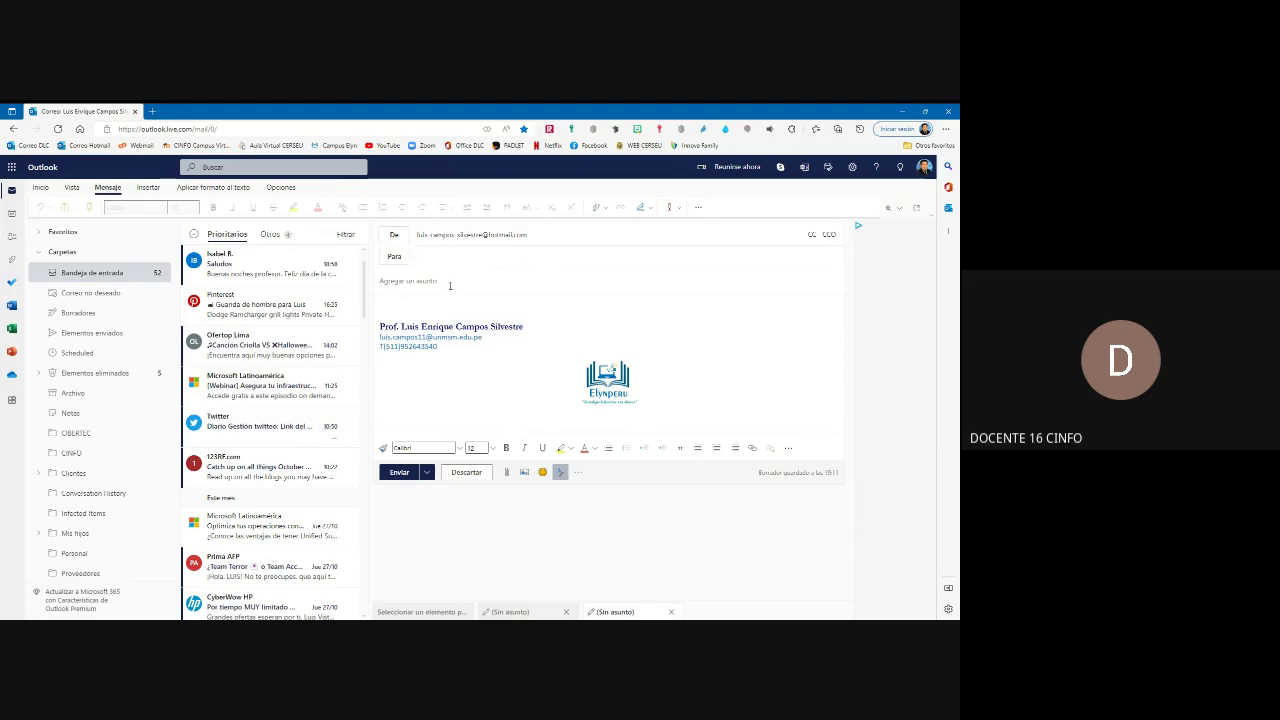
Step: Collapse the Carpetas group and search all folders for 'filtro'
{"action": "scroll", "coordinate": [110, 372], "scroll_direction": "down", "scroll_amount": 2}
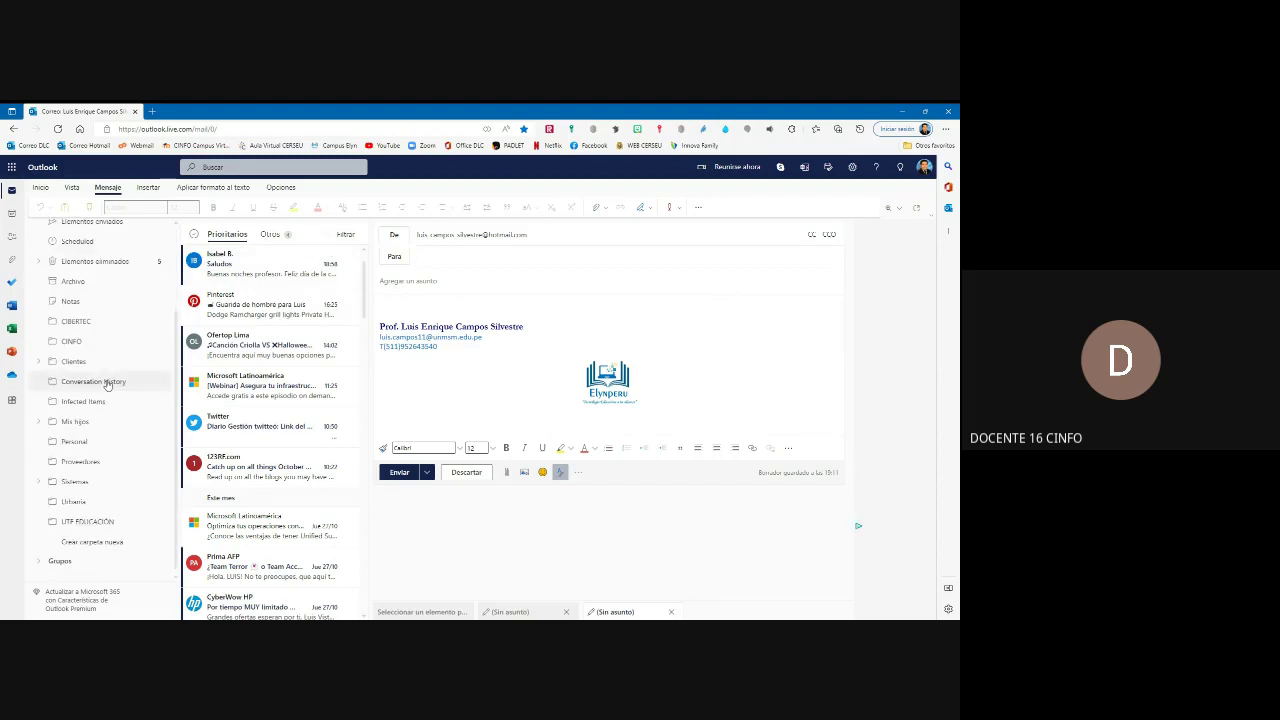
{"action": "scroll", "coordinate": [106, 382], "scroll_direction": "up", "scroll_amount": 2}
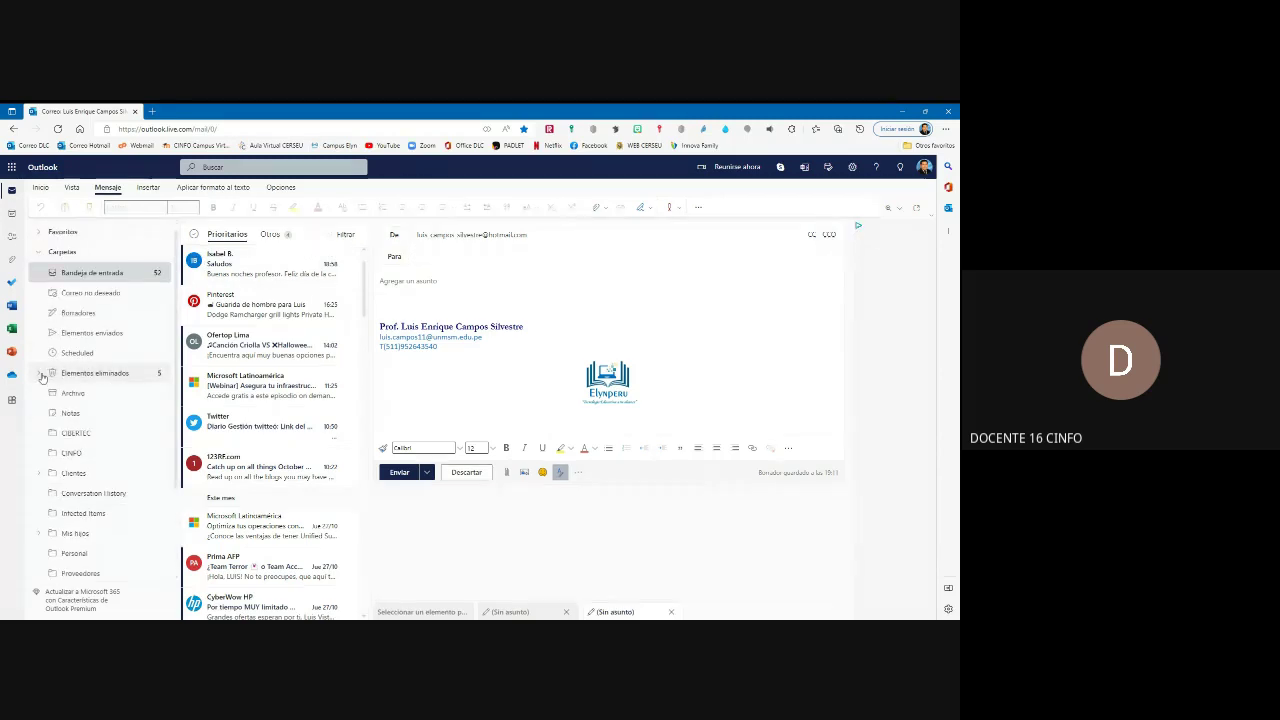
{"action": "left_click", "coordinate": [39, 252]}
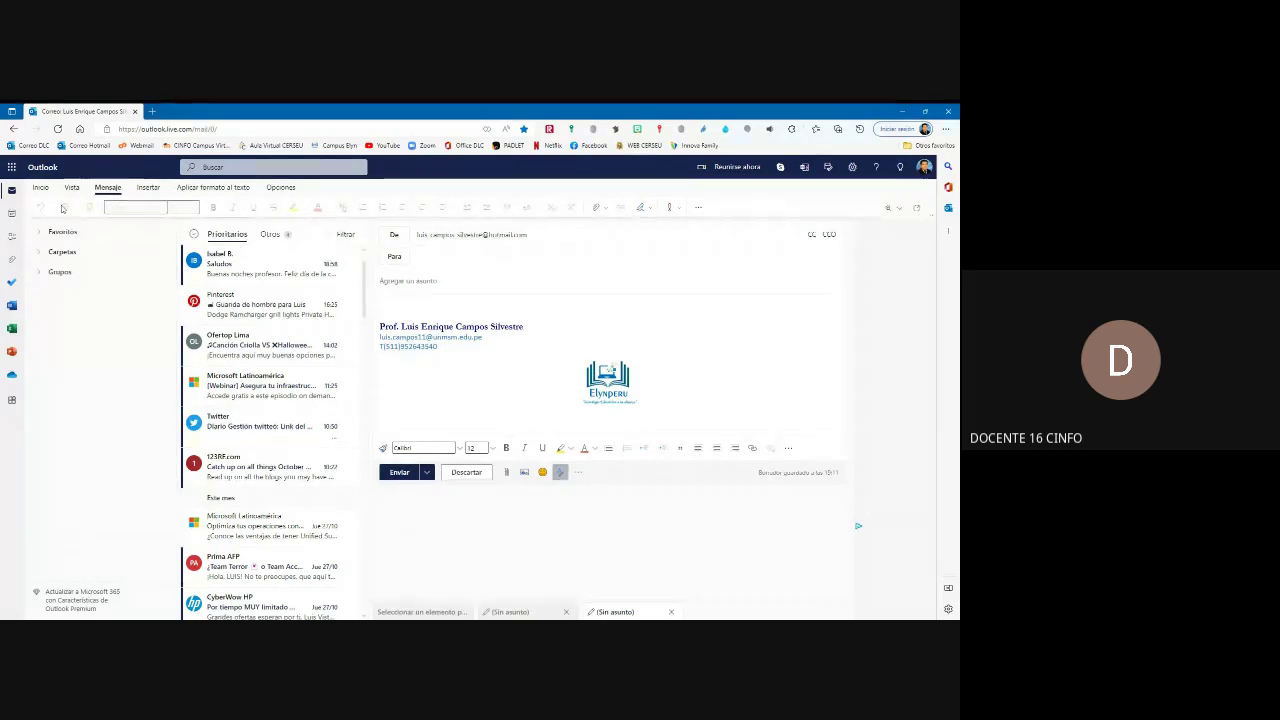
{"action": "left_click", "coordinate": [214, 168]}
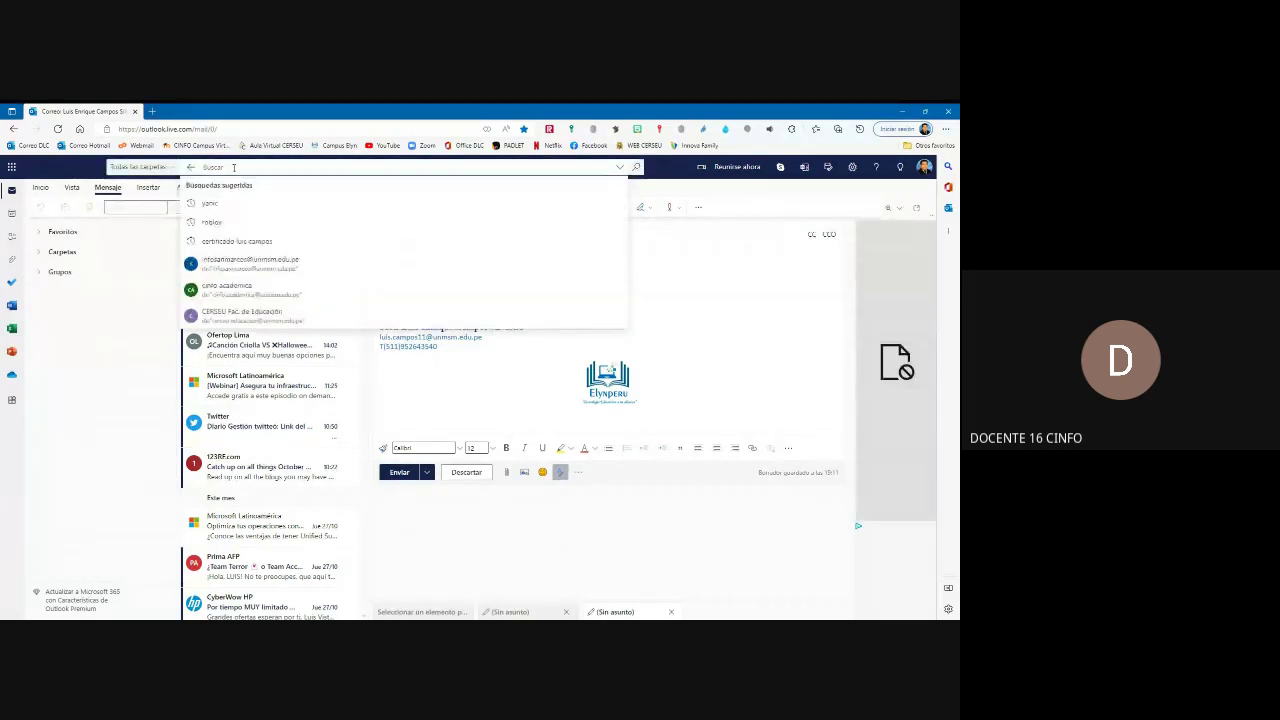
{"action": "type", "text": "filtros"}
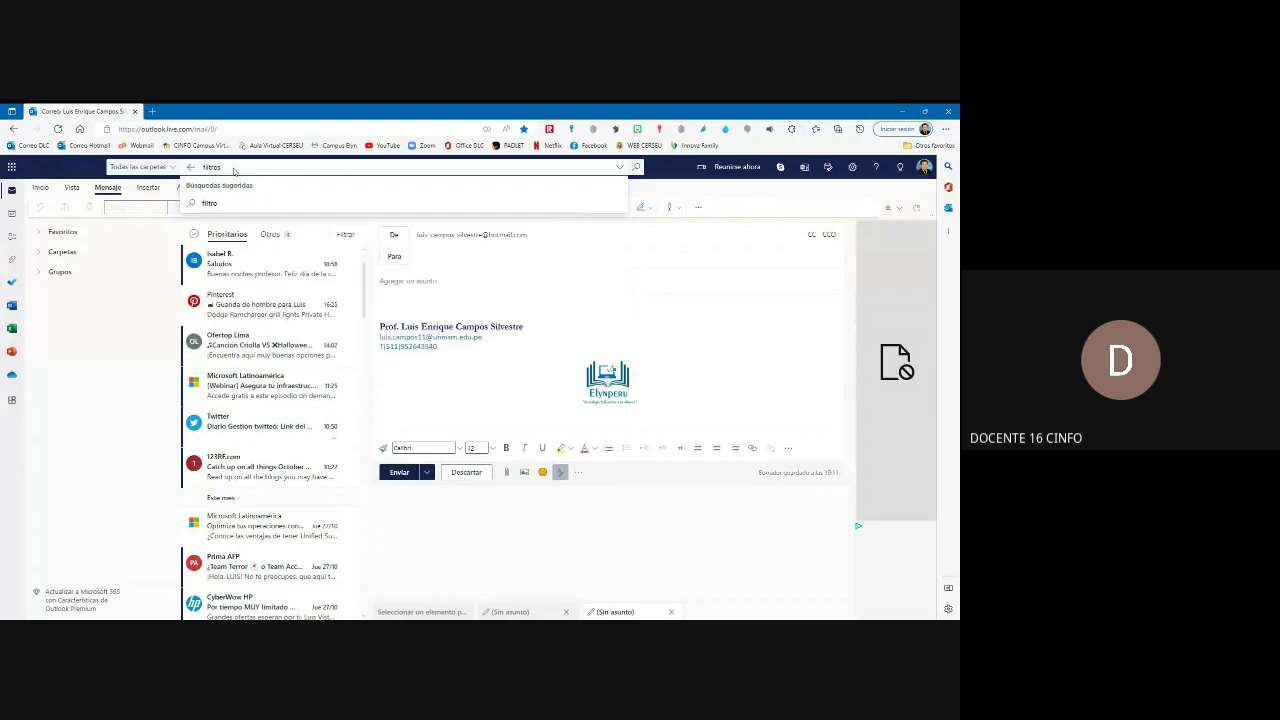
{"action": "left_click", "coordinate": [220, 204]}
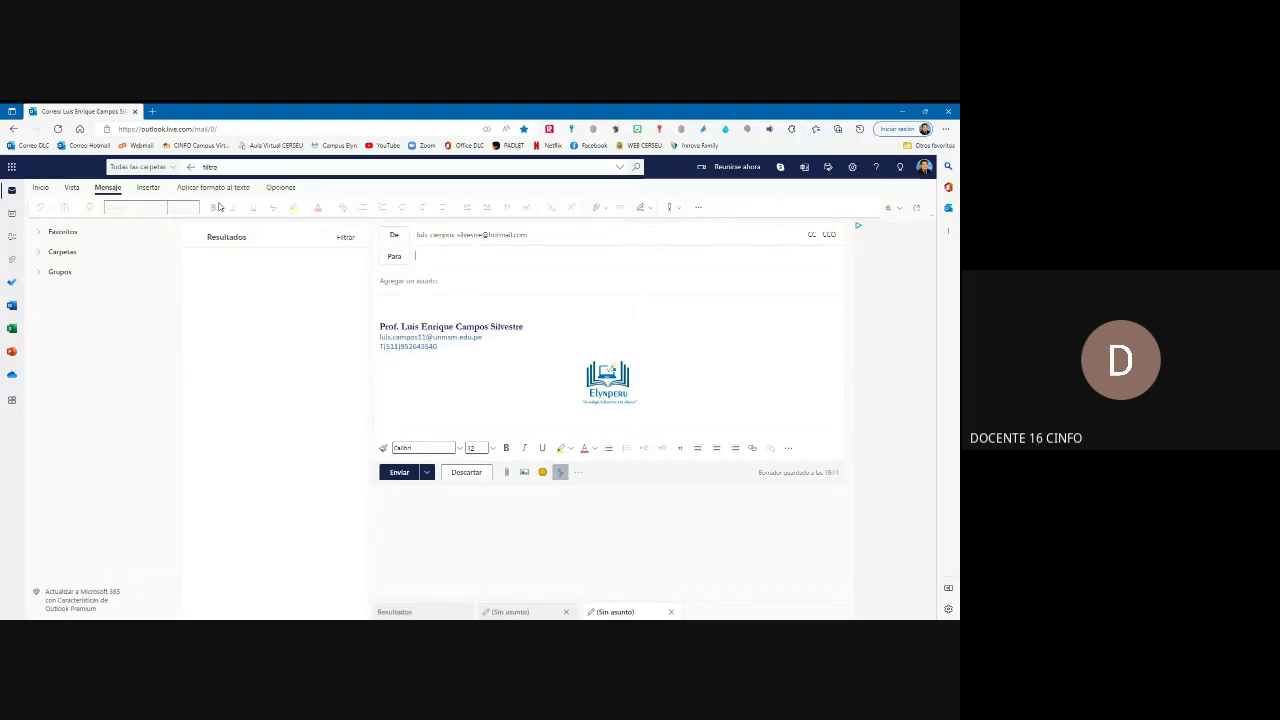
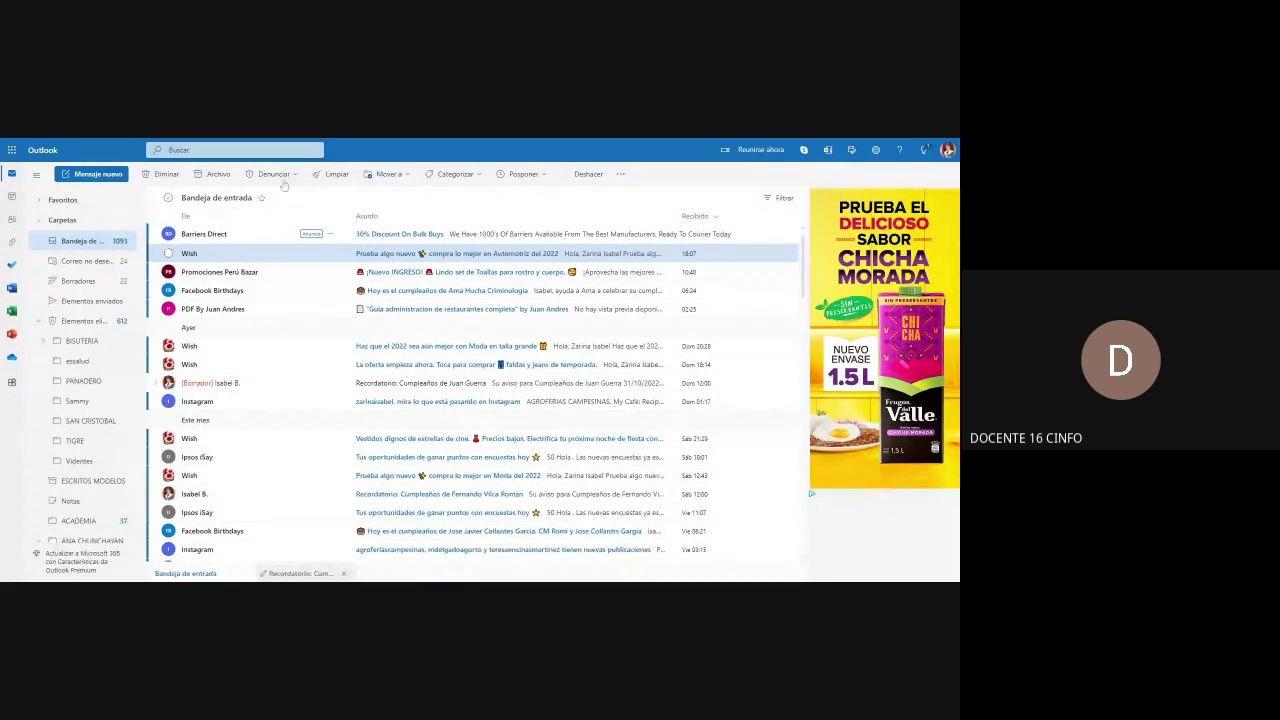
Step: Search all folders for 'filtro'
{"action": "left_click", "coordinate": [226, 149]}
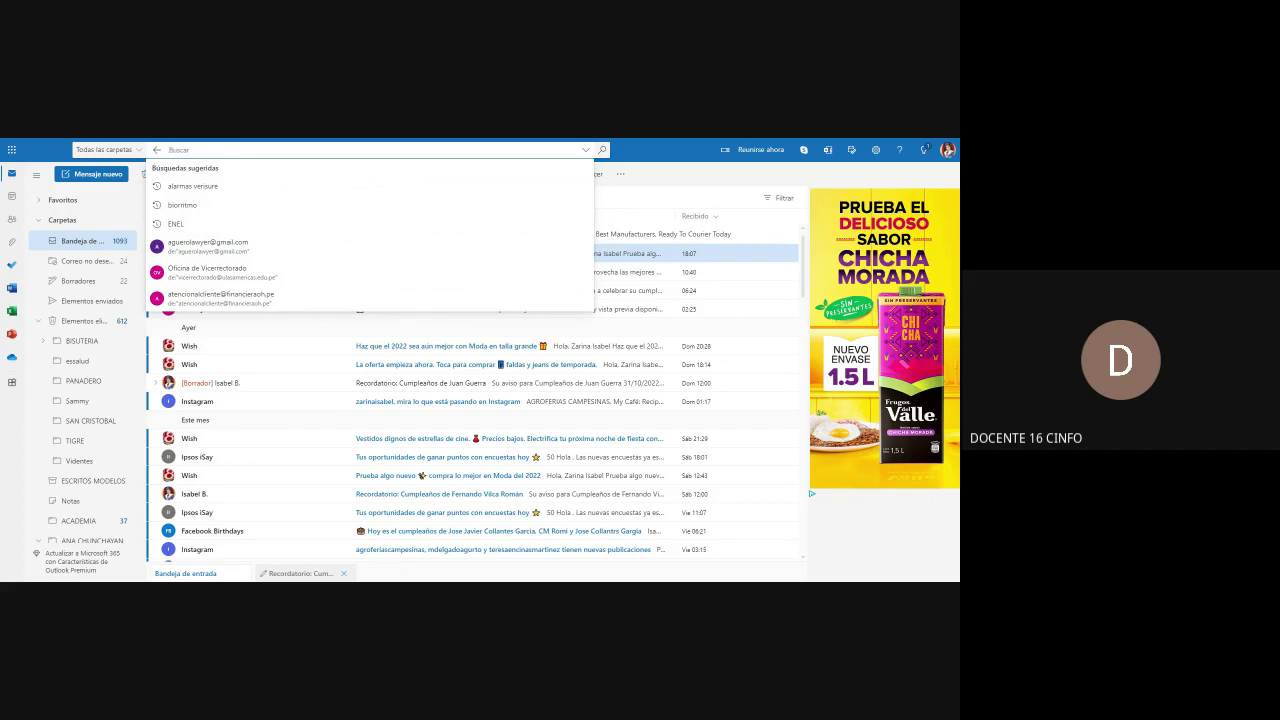
{"action": "type", "text": "filo"}
{"action": "key", "text": "BackSpace"}
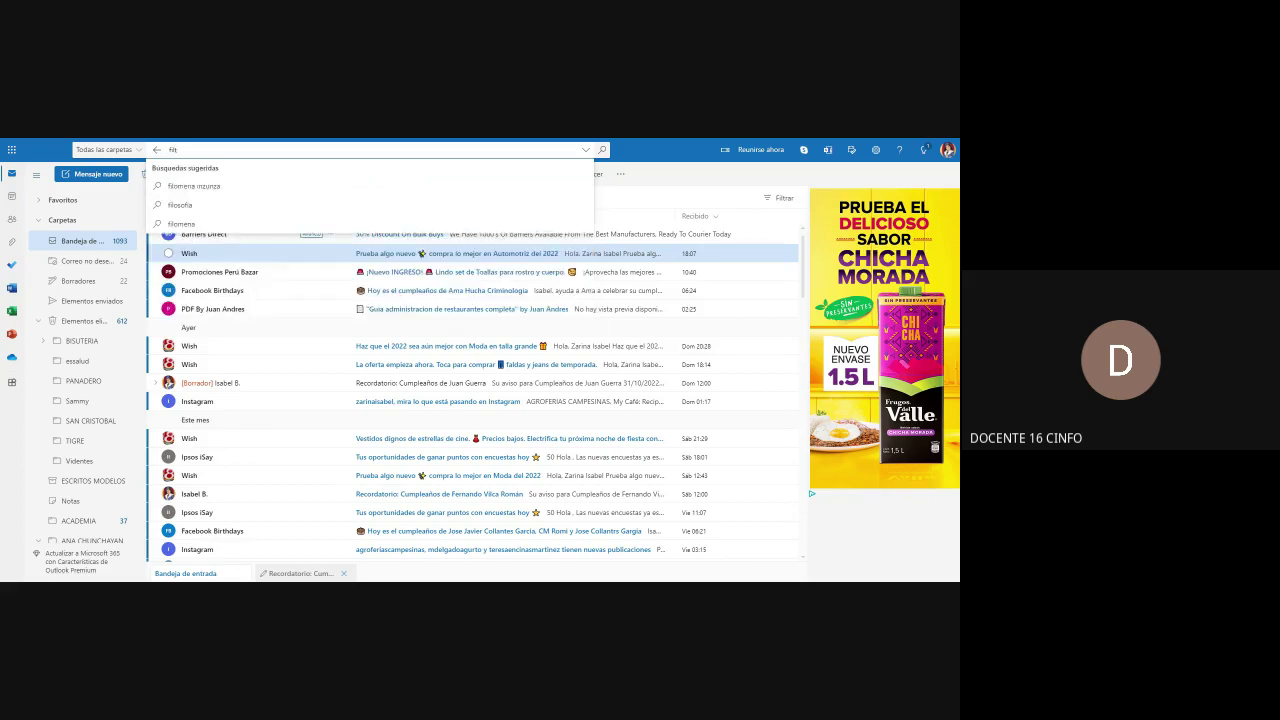
{"action": "type", "text": "tro"}
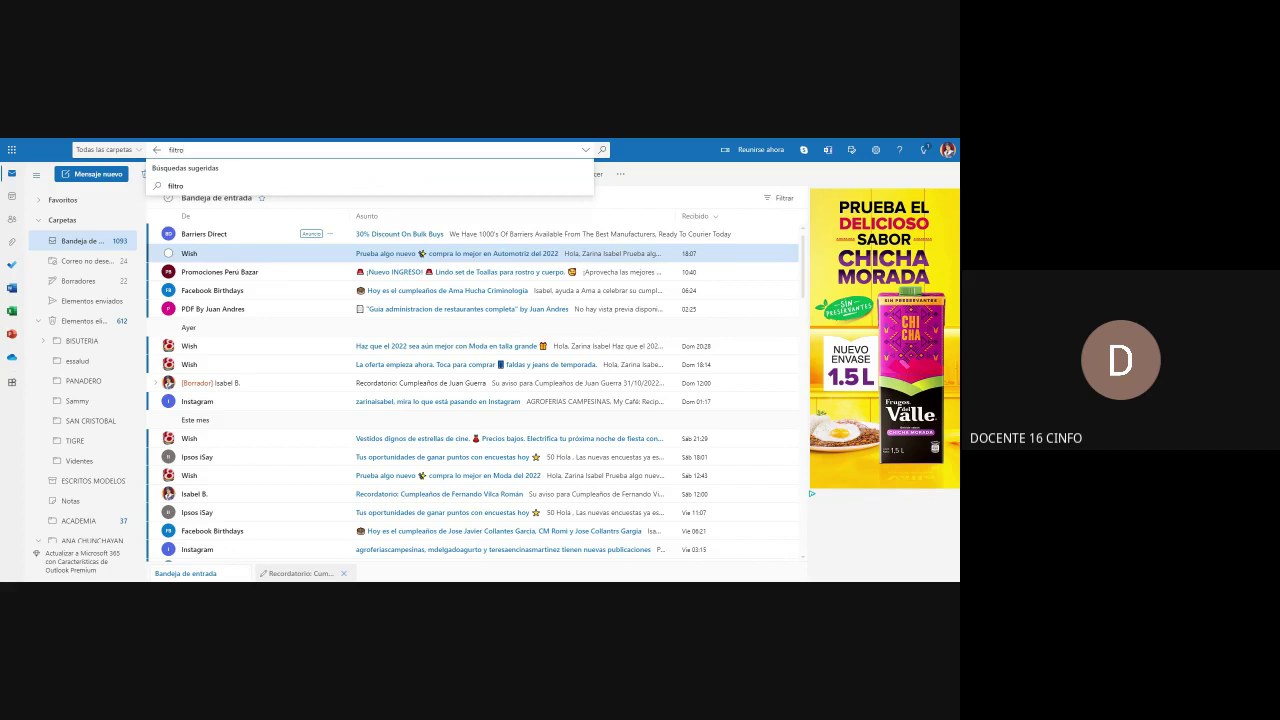
{"action": "left_click", "coordinate": [181, 186]}
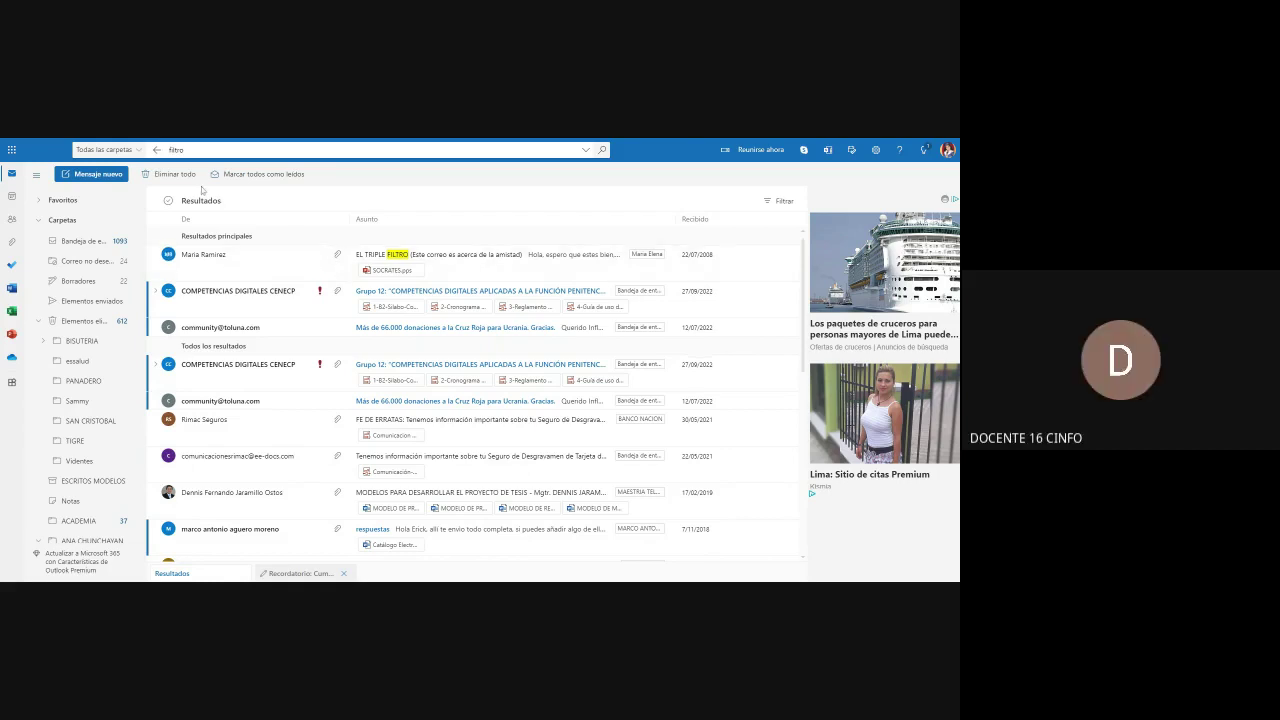
Step: From the inbox, search for and list all emails from the sender Wish
{"action": "left_click", "coordinate": [83, 245]}
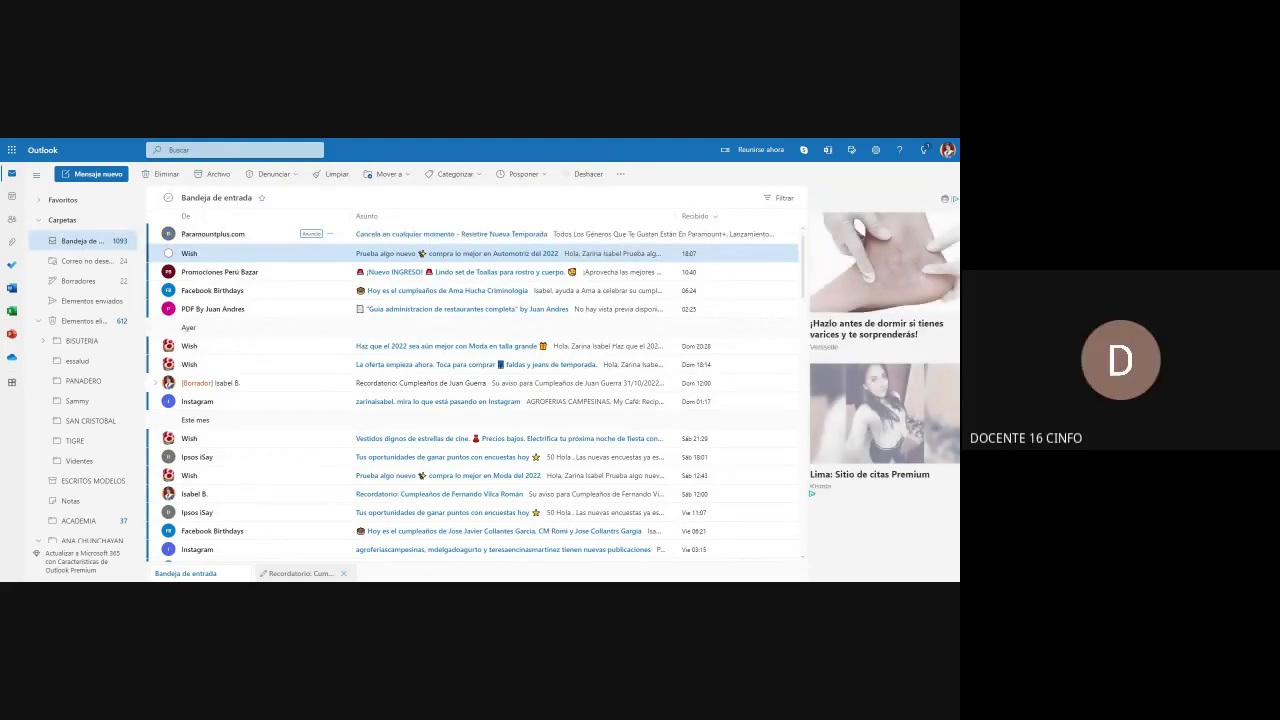
{"action": "left_click", "coordinate": [235, 149]}
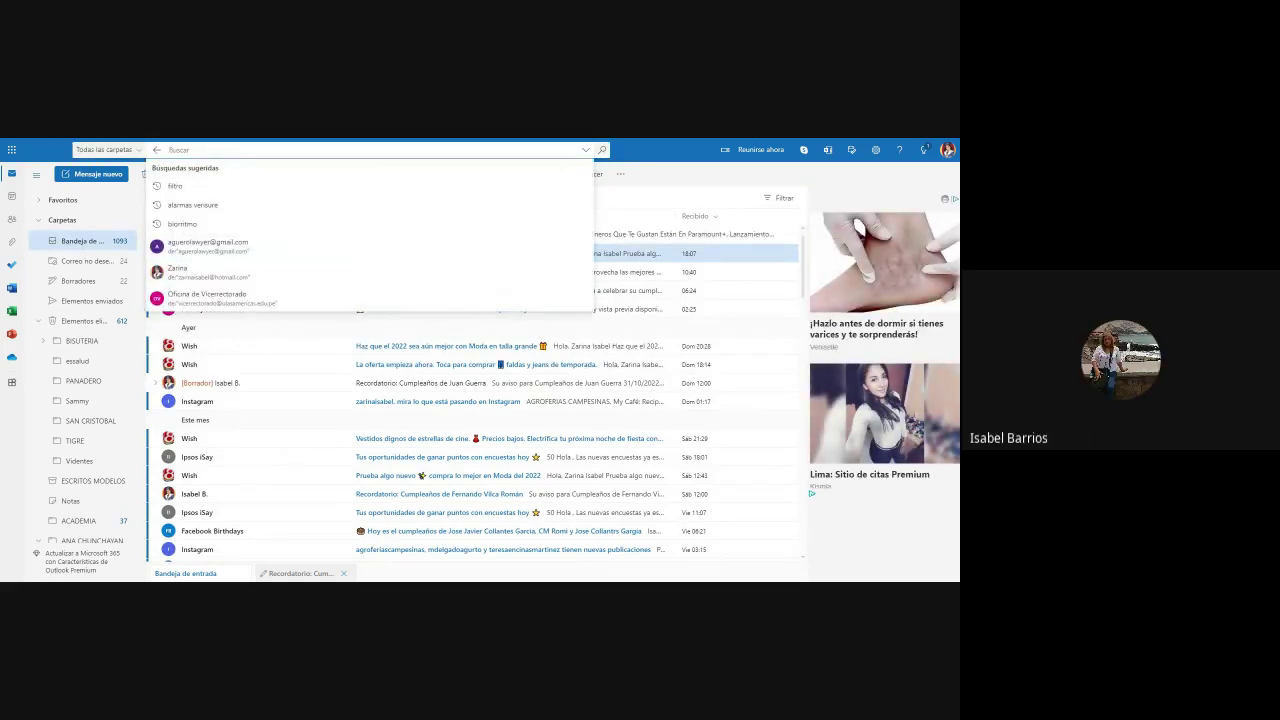
{"action": "type", "text": "wis"}
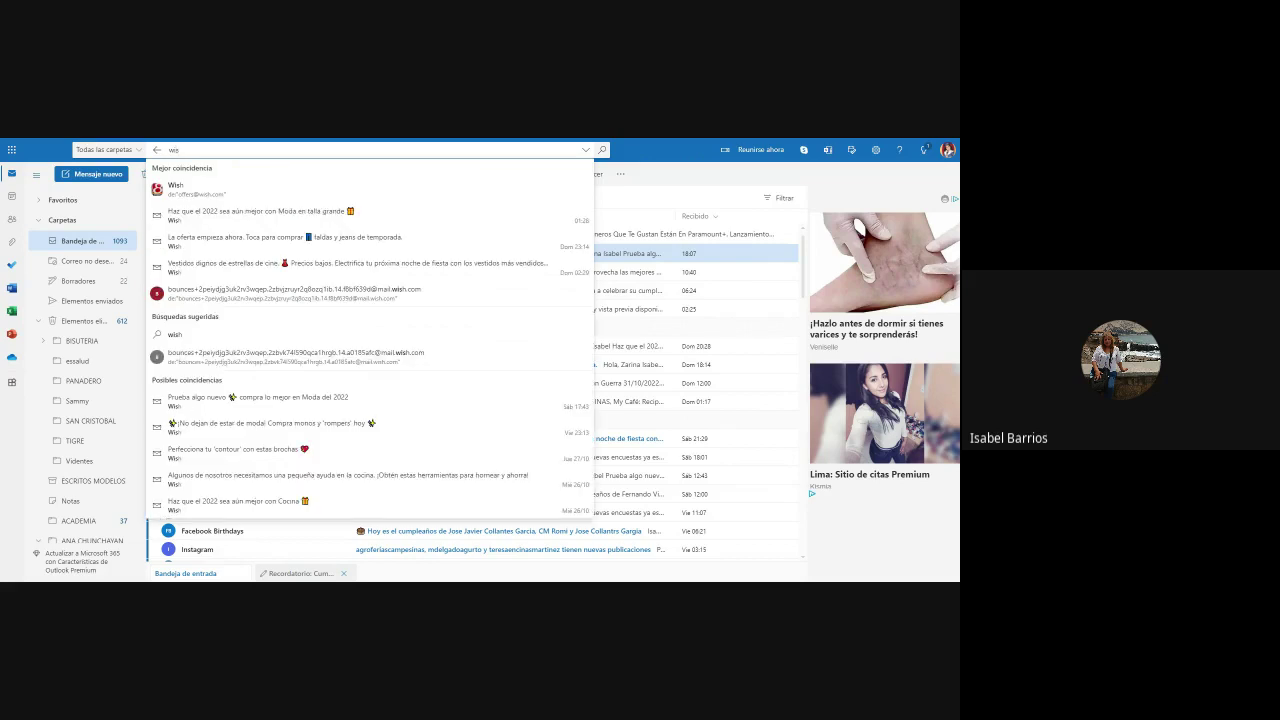
{"action": "left_click", "coordinate": [175, 192]}
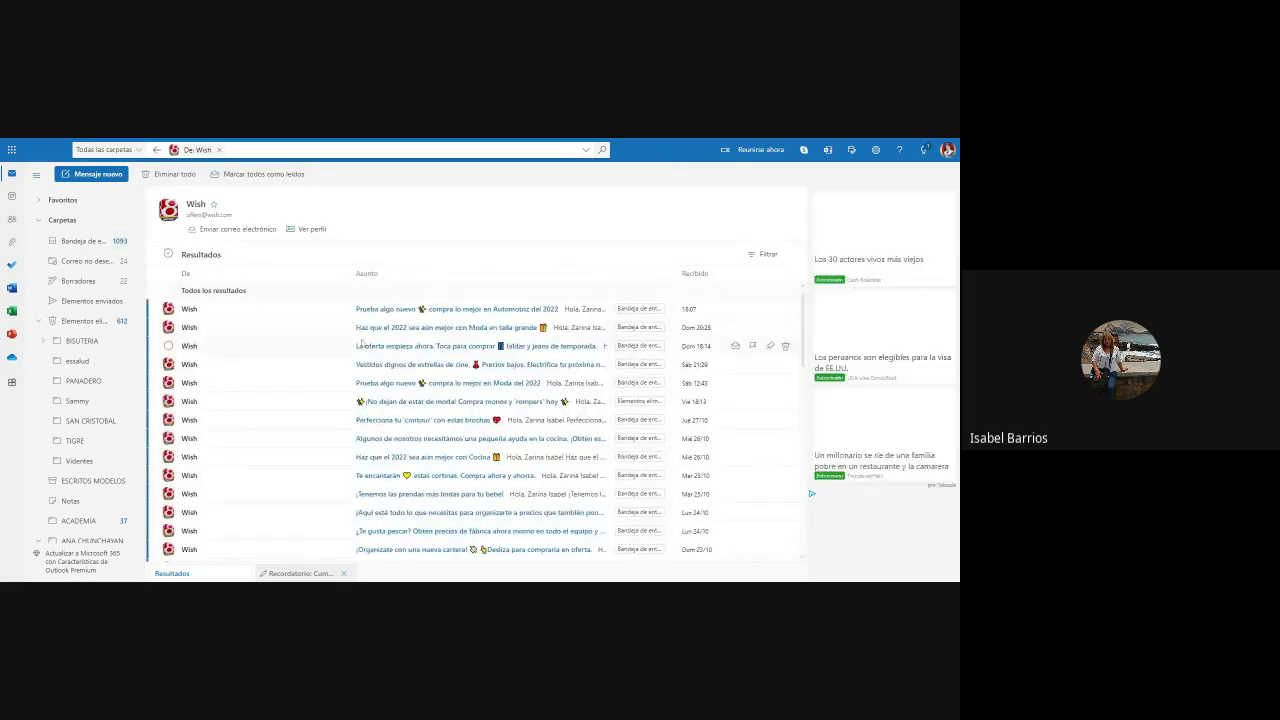
Step: Delete all 75 Wish emails, then clear the De: Wish sender filter
{"action": "left_click", "coordinate": [168, 255]}
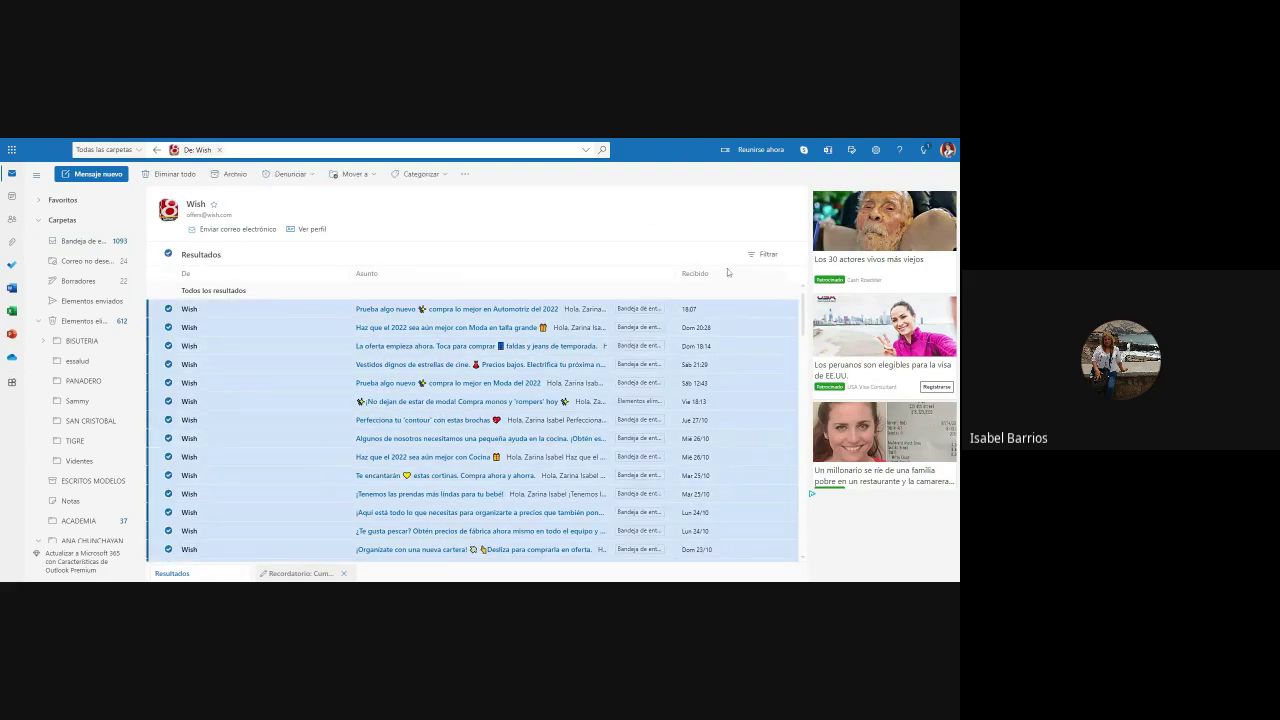
{"action": "left_click", "coordinate": [173, 175]}
{"action": "left_click", "coordinate": [488, 392]}
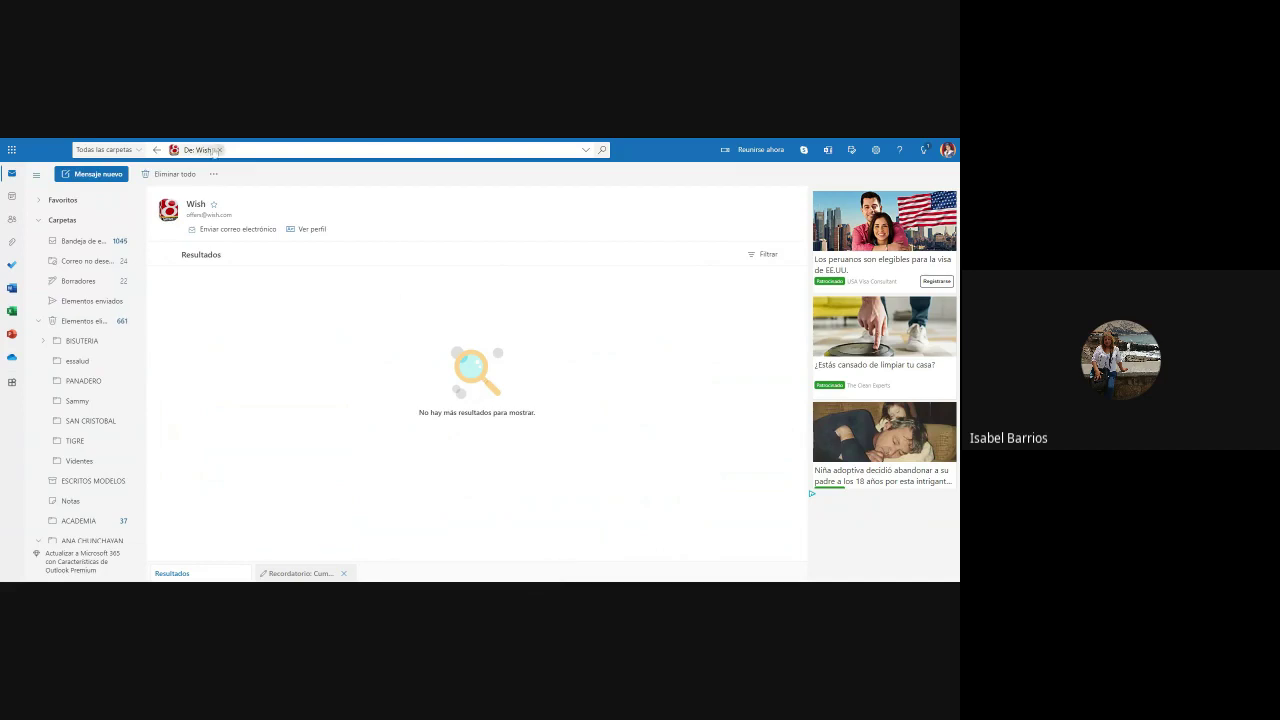
{"action": "left_click", "coordinate": [219, 149]}
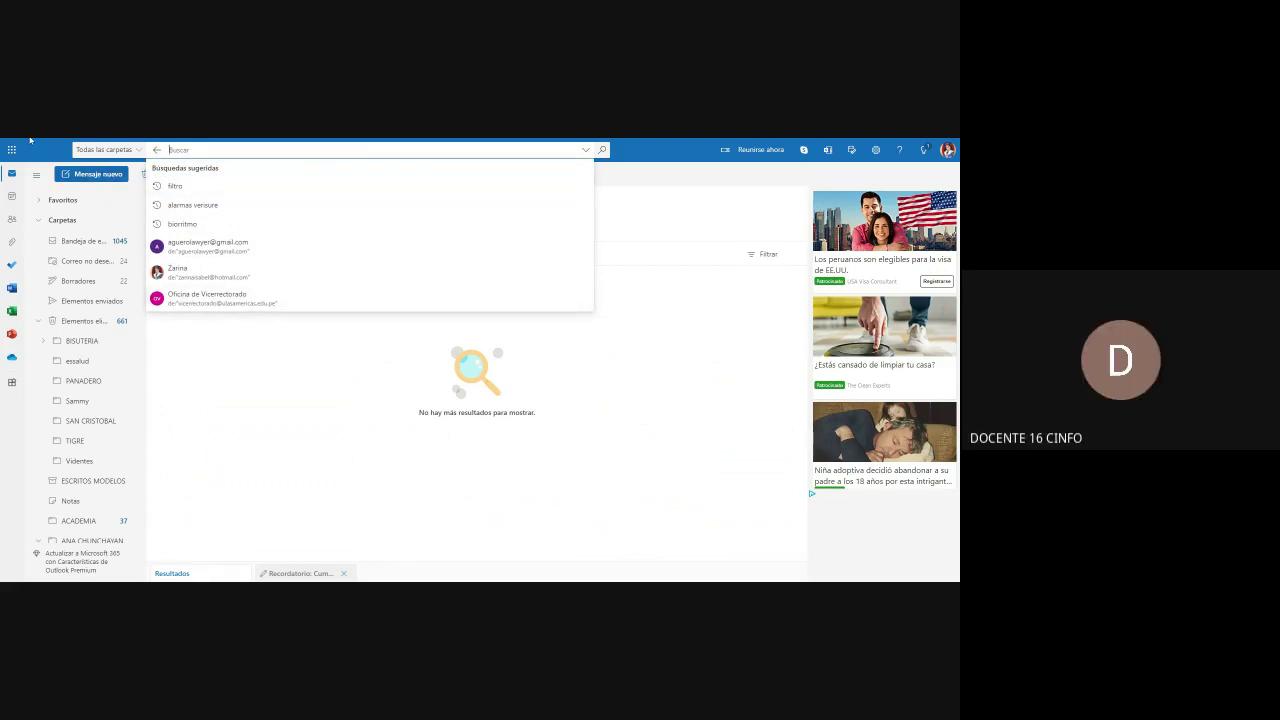
Step: Sweep all Promociones Perú Bazar messages from the inbox into Elementos eliminados
{"action": "key", "text": "Escape"}
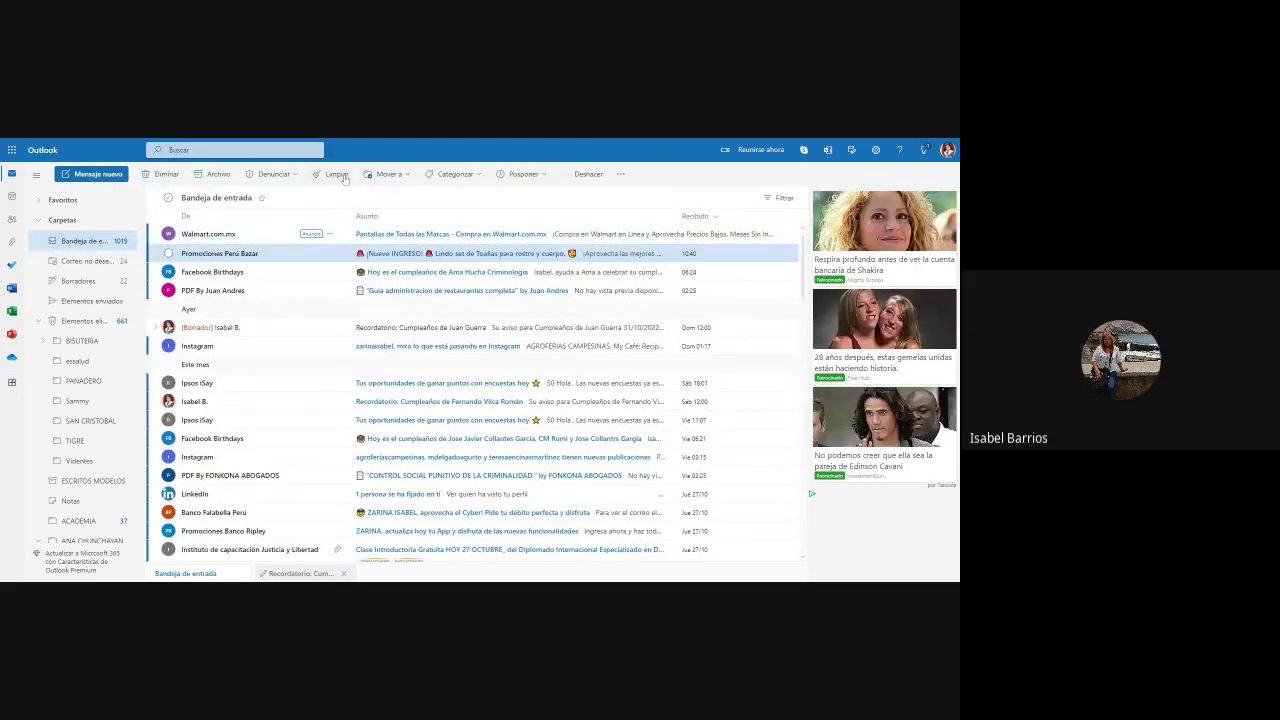
{"action": "left_click", "coordinate": [169, 254]}
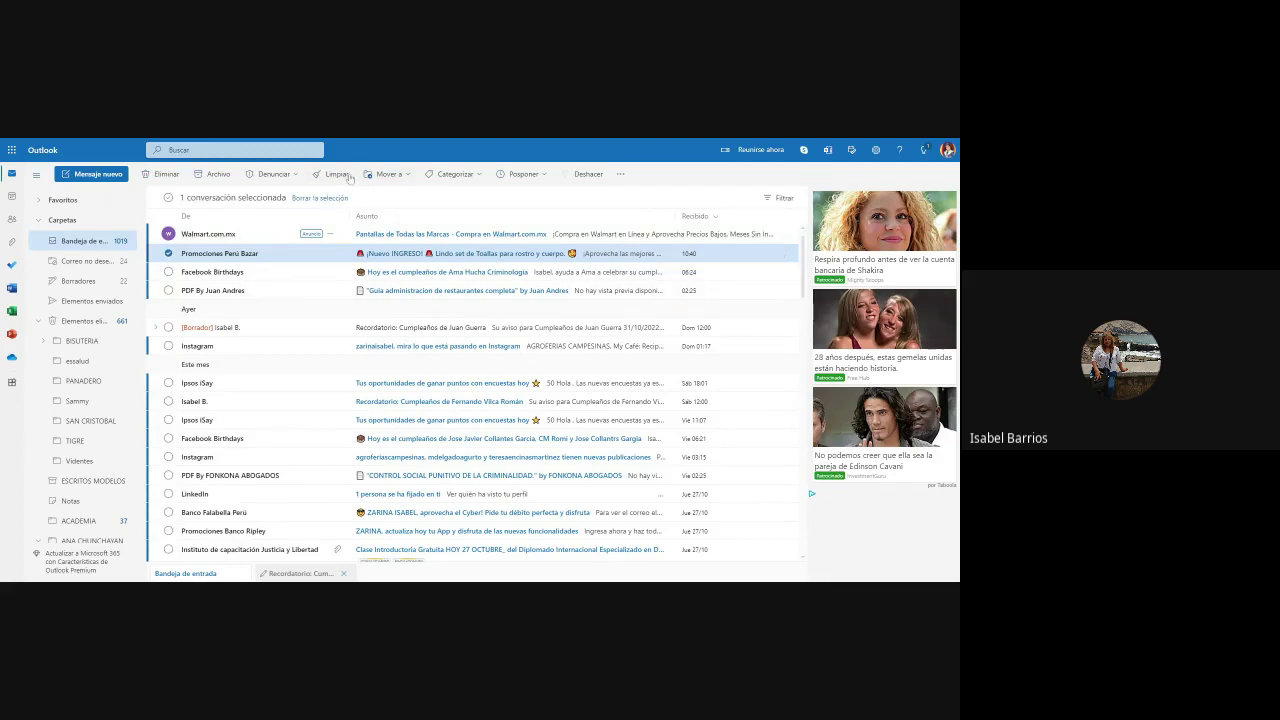
{"action": "left_click", "coordinate": [342, 176]}
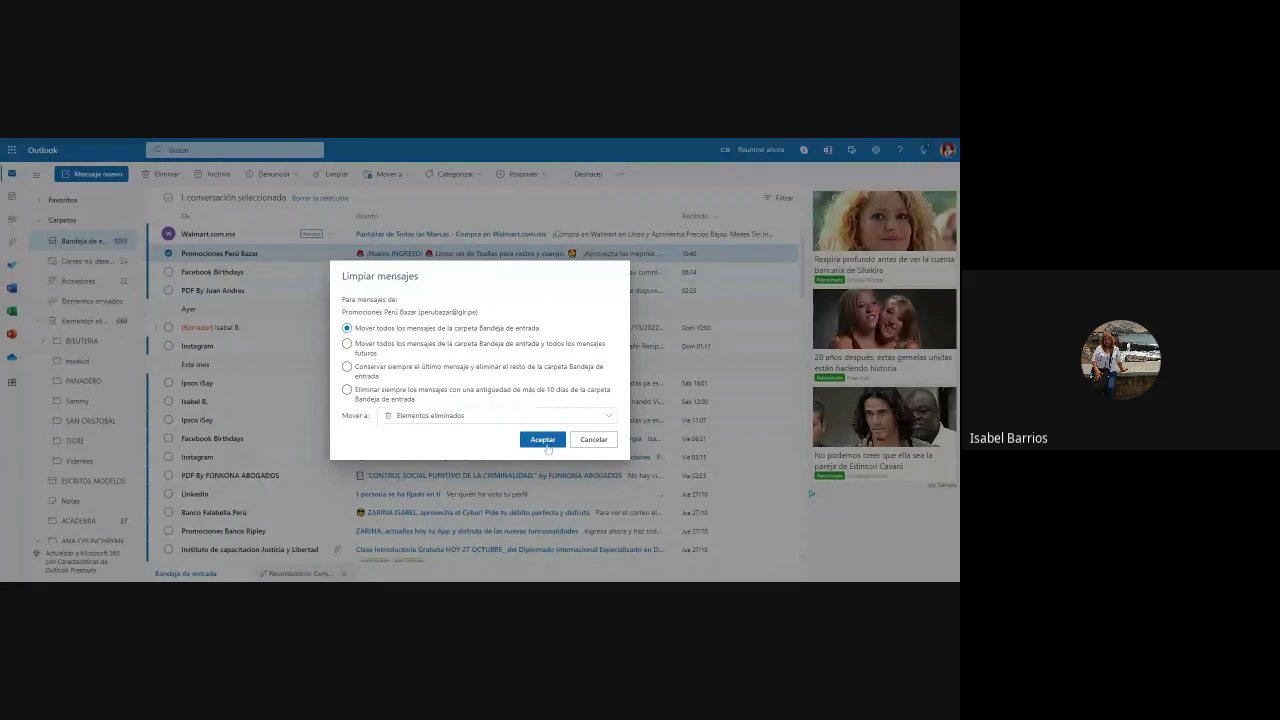
{"action": "left_click", "coordinate": [541, 440]}
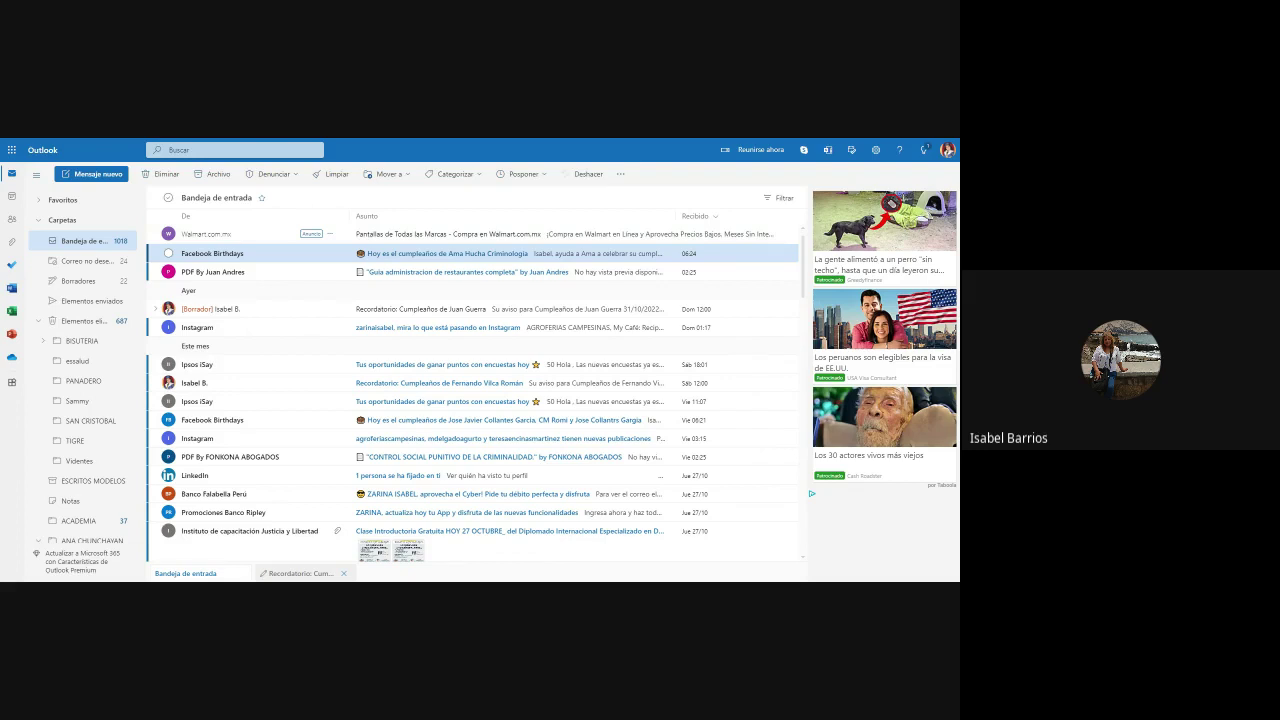
Step: Move all Facebook Birthdays inbox messages to Elementos eliminados and refresh the inbox list
{"action": "left_click", "coordinate": [168, 254]}
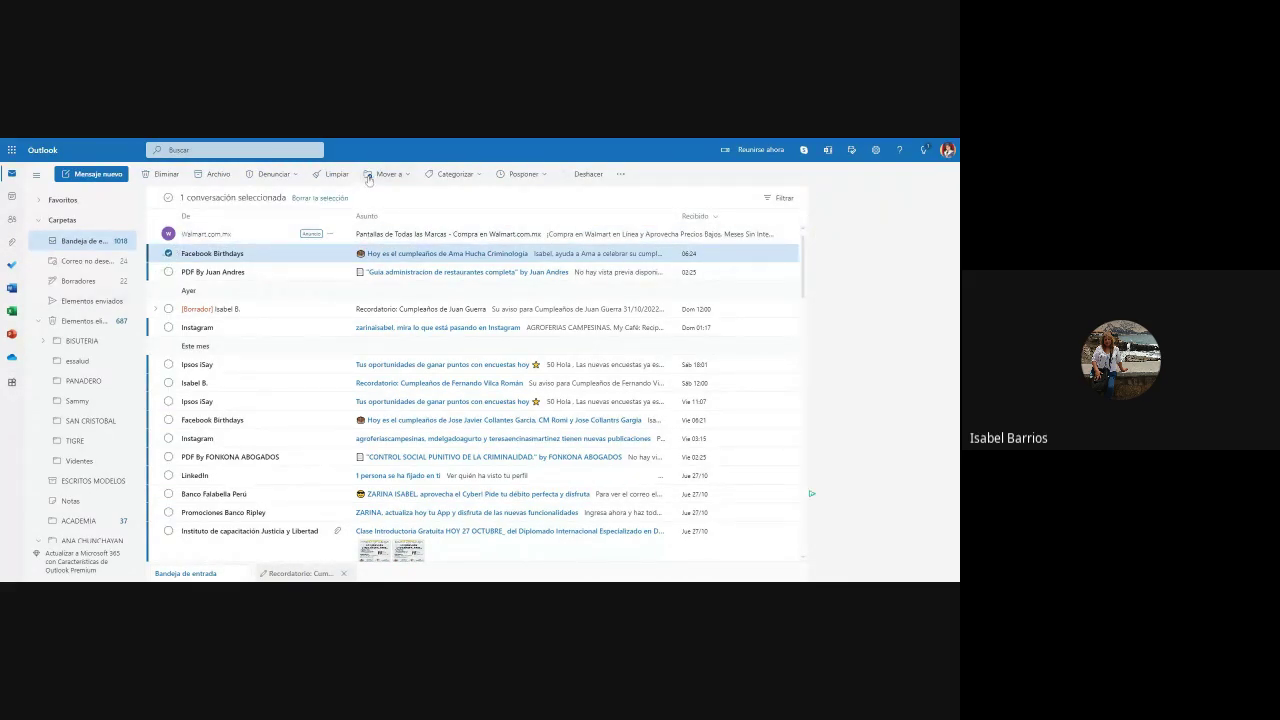
{"action": "left_click", "coordinate": [337, 175]}
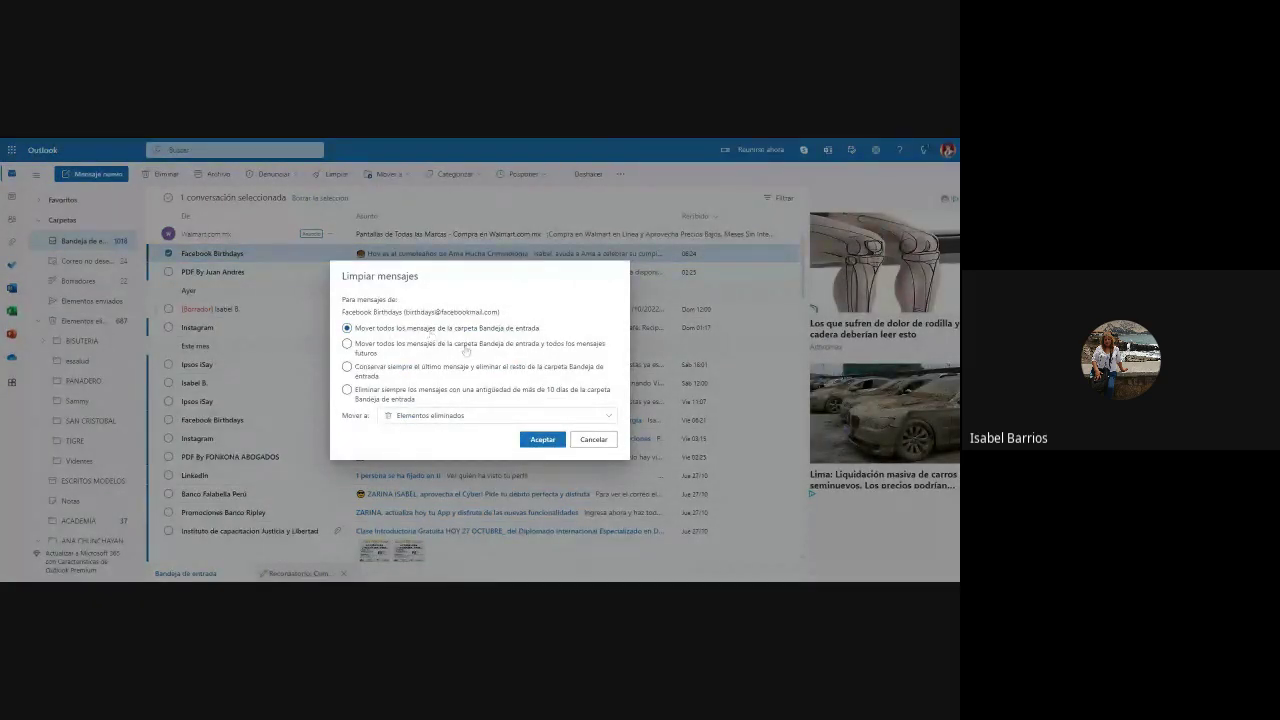
{"action": "left_click", "coordinate": [543, 440]}
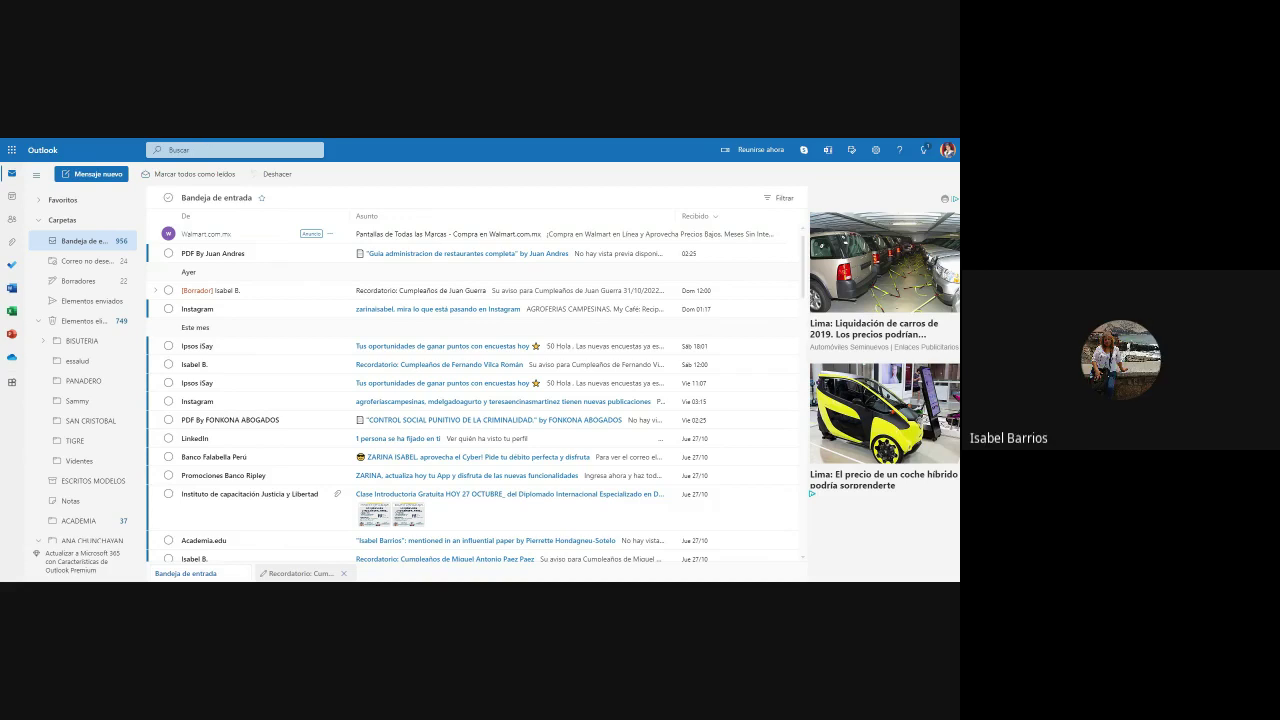
{"action": "left_click", "coordinate": [78, 241]}
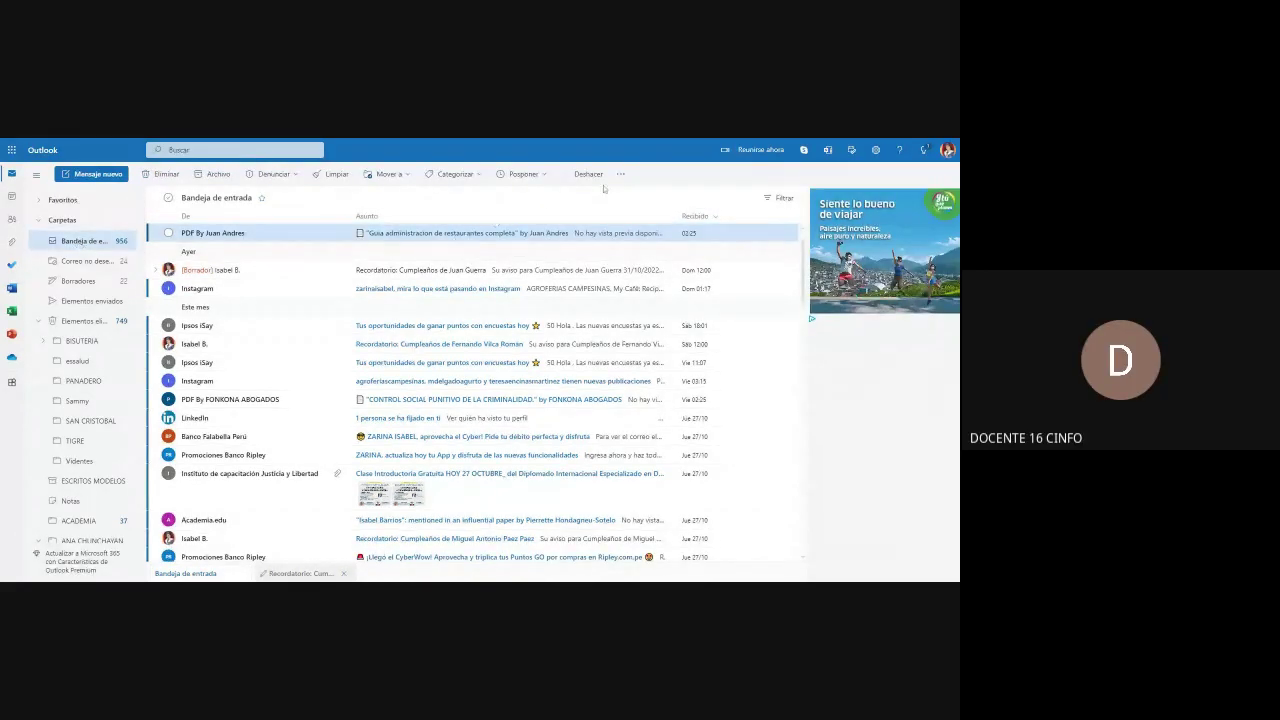
Step: Browse the Posponer, Categorizar, Mover a and Denunciar menus, then reveal the Crear regla option
{"action": "left_click", "coordinate": [547, 177]}
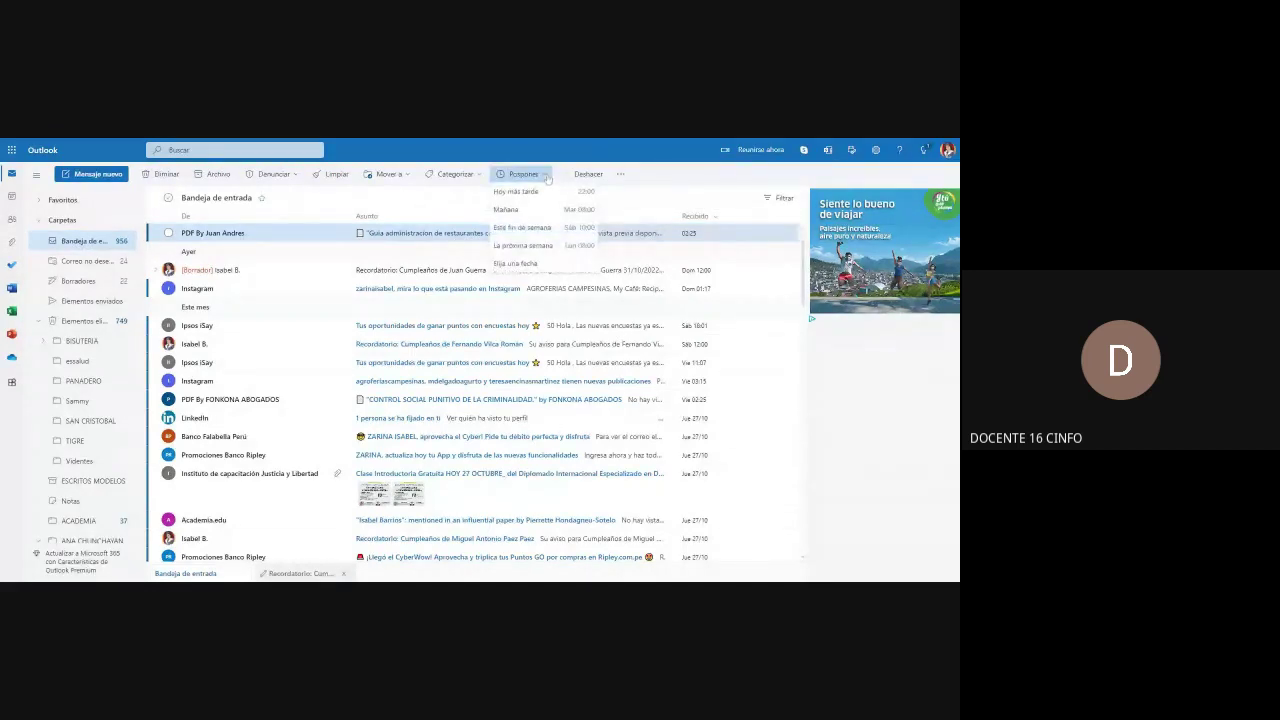
{"action": "left_click", "coordinate": [474, 176]}
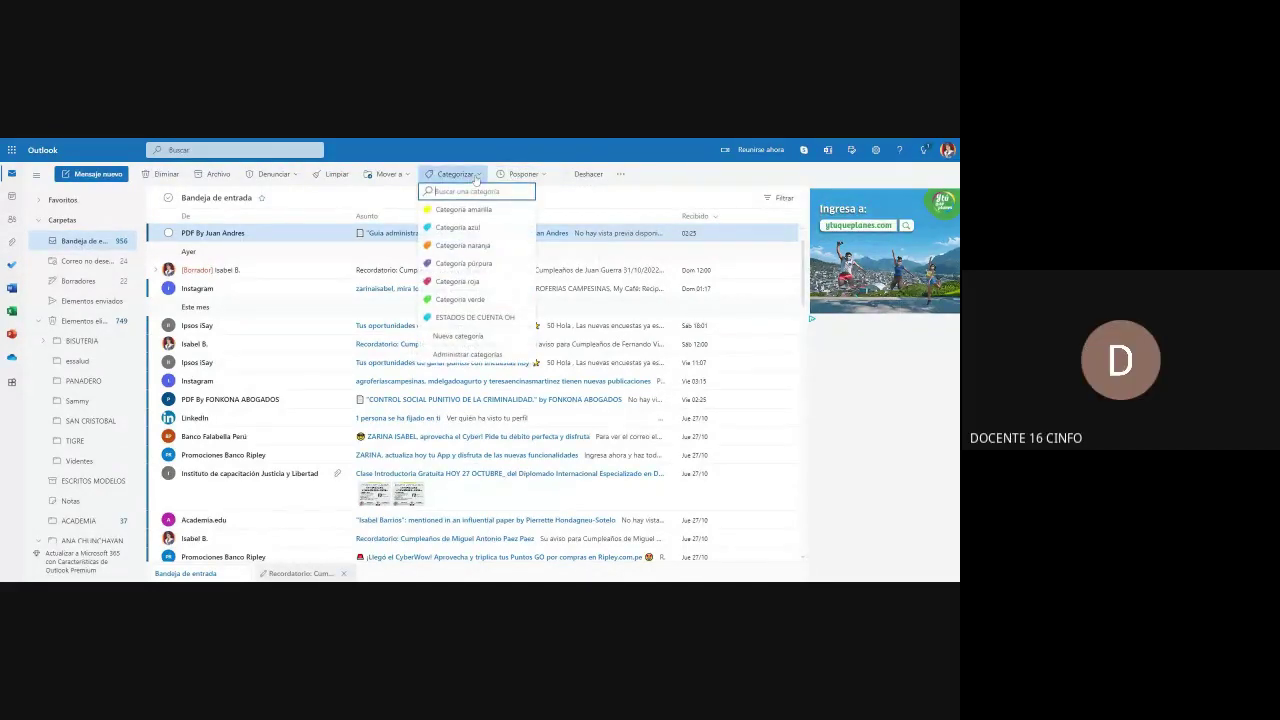
{"action": "left_click", "coordinate": [476, 178]}
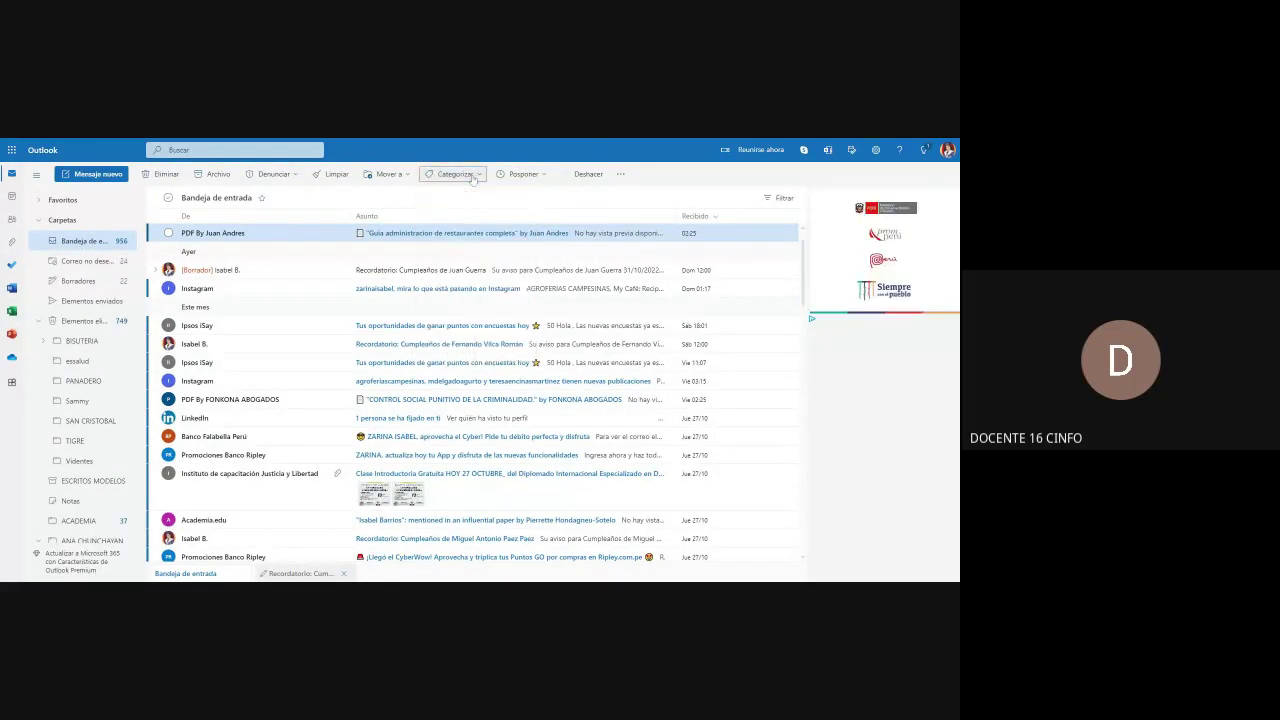
{"action": "left_click", "coordinate": [405, 176]}
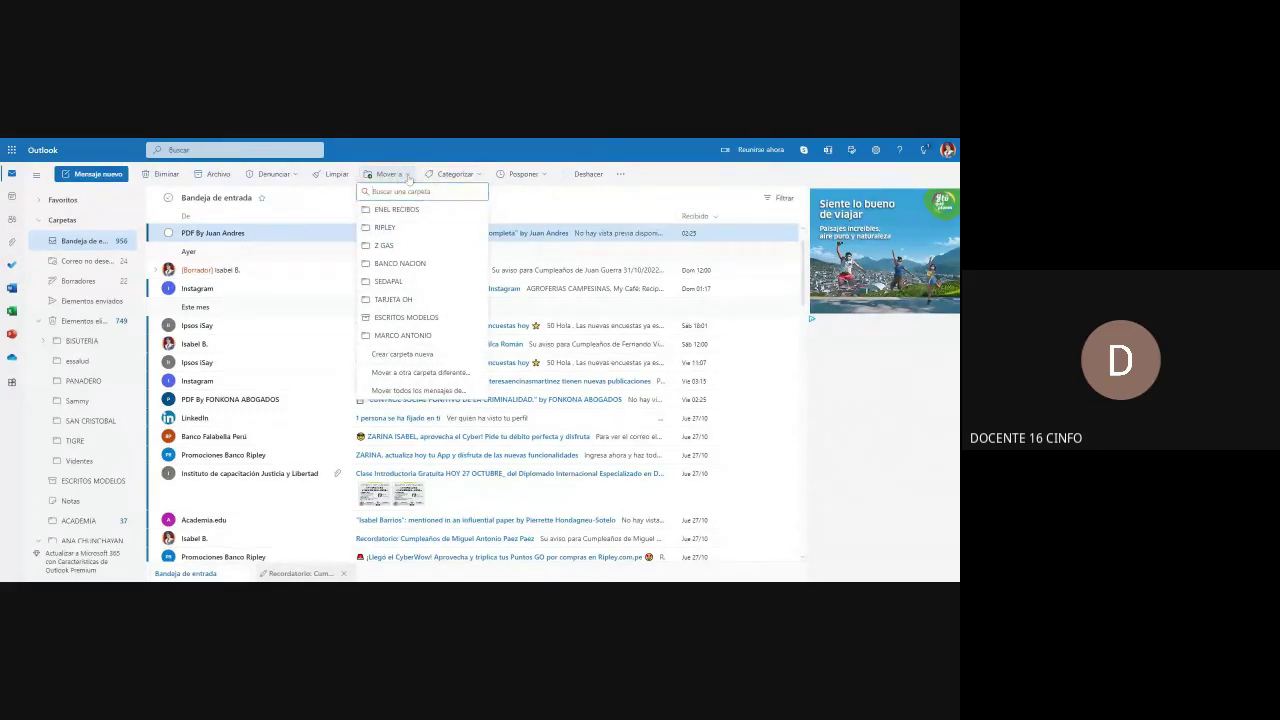
{"action": "left_click", "coordinate": [405, 176]}
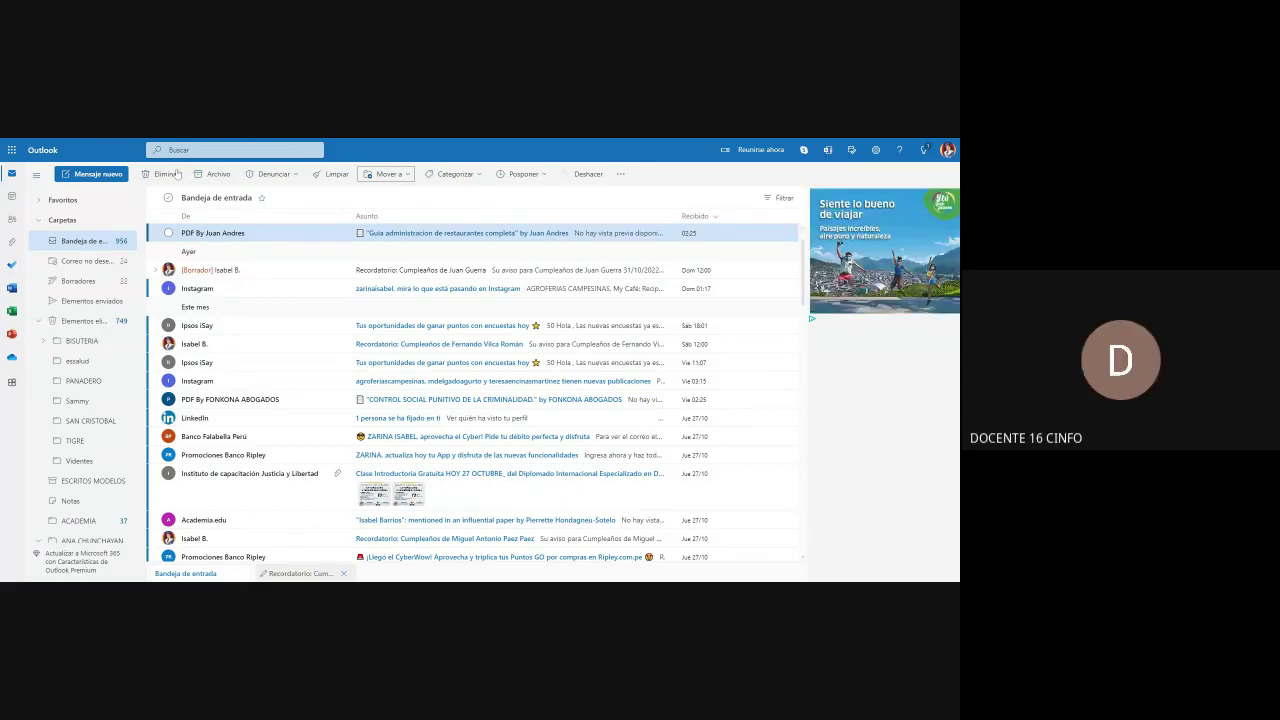
{"action": "left_click", "coordinate": [295, 177]}
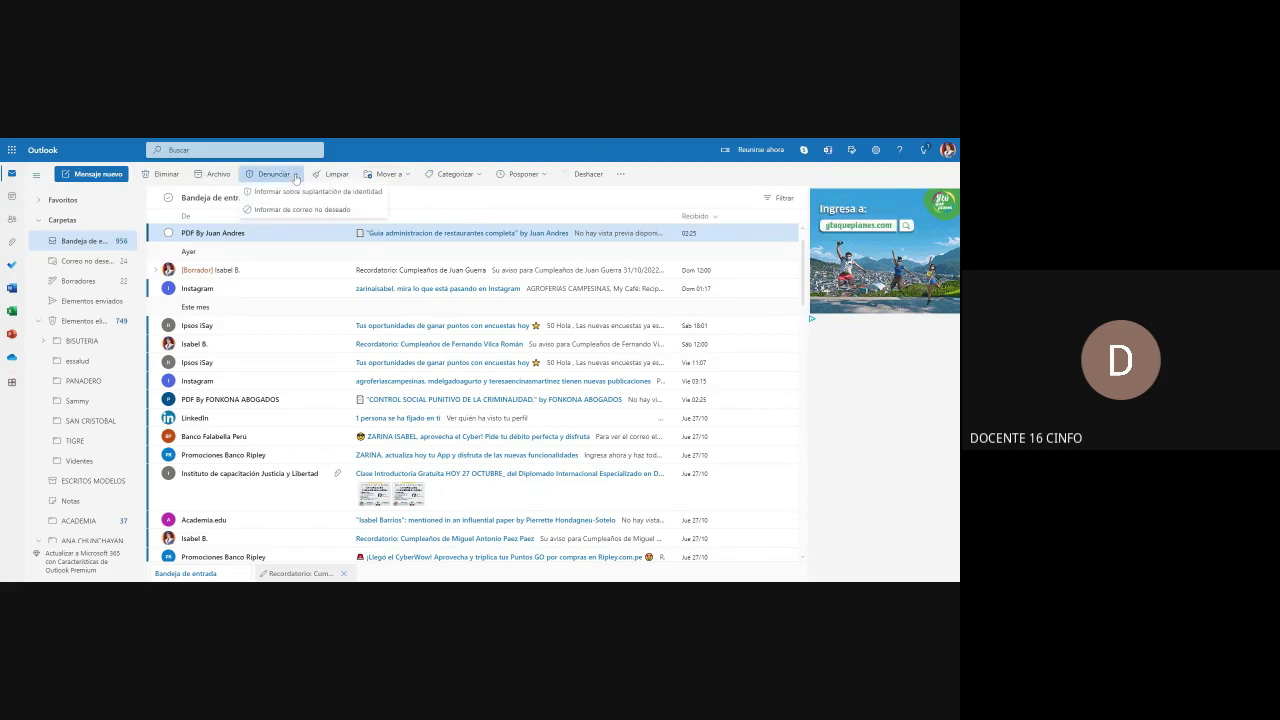
{"action": "left_click", "coordinate": [295, 177]}
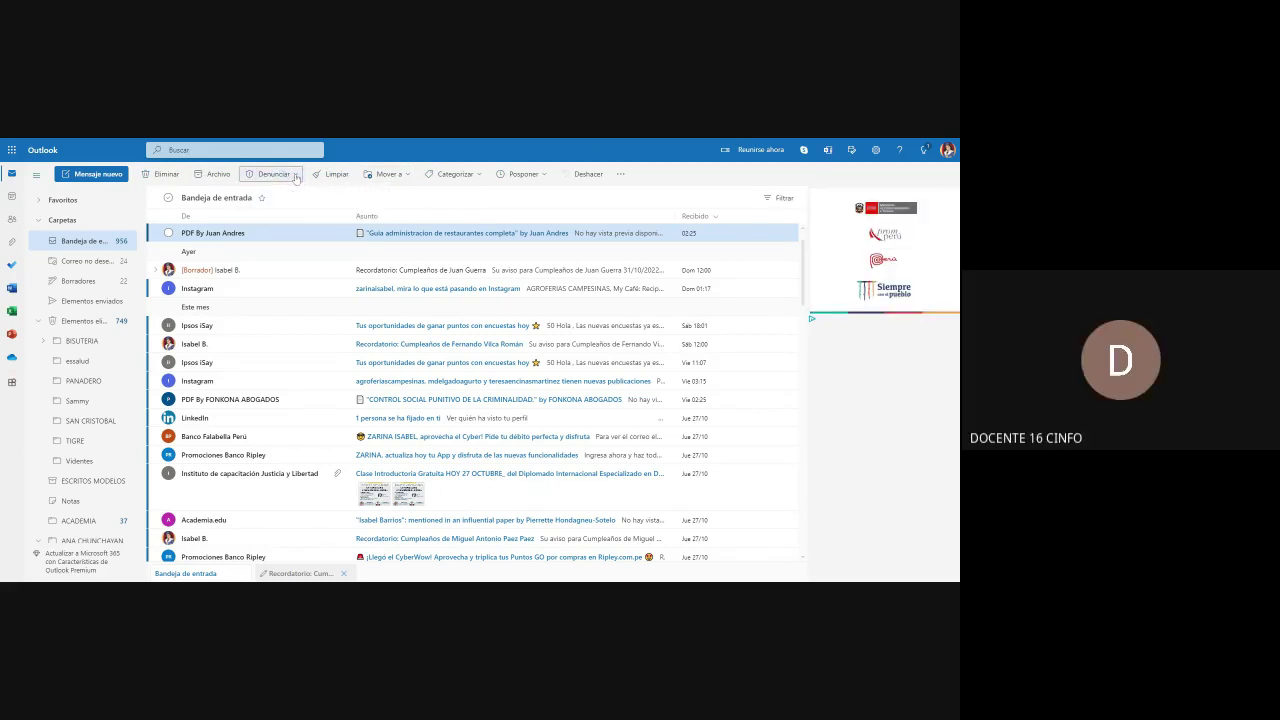
{"action": "left_click", "coordinate": [408, 178]}
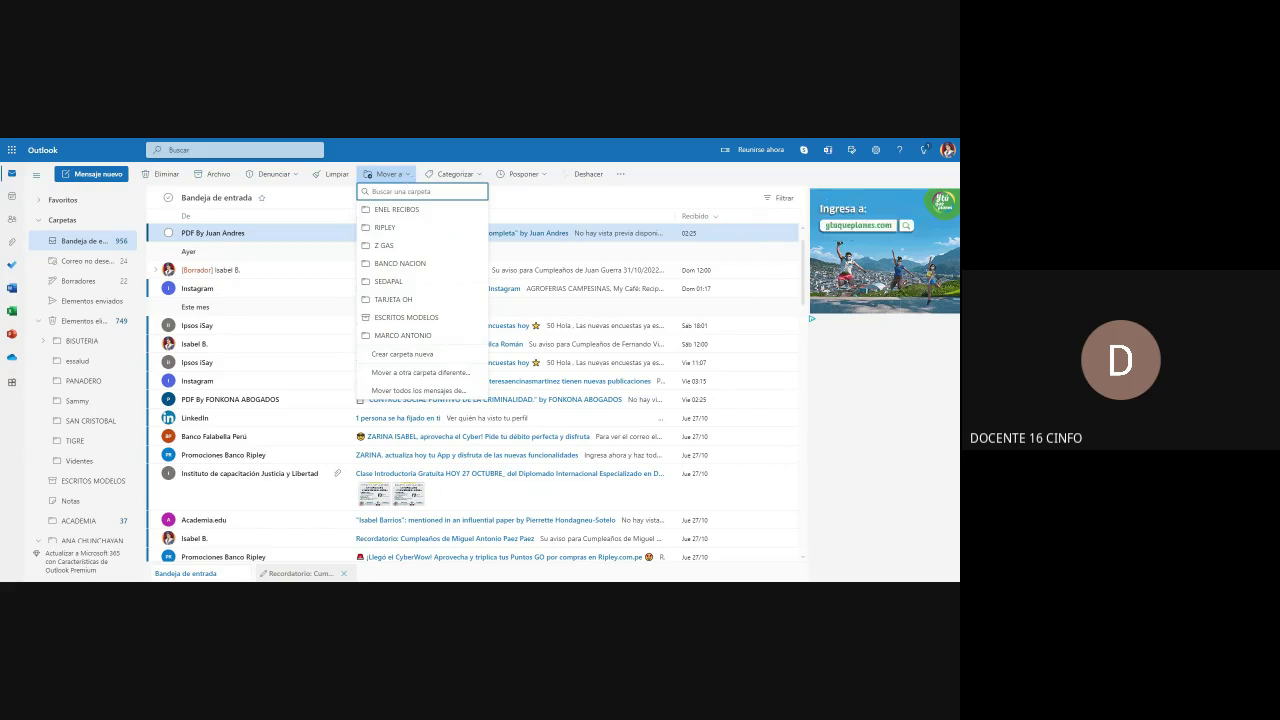
{"action": "left_click", "coordinate": [410, 180]}
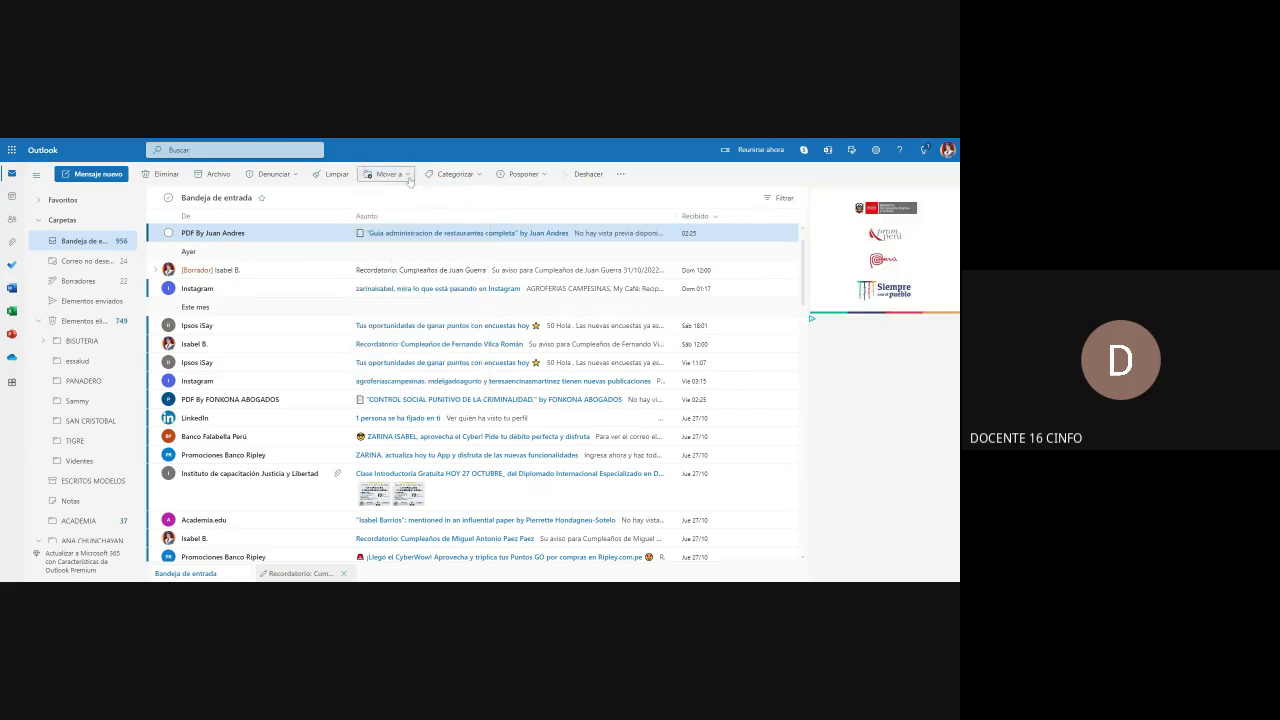
{"action": "left_click", "coordinate": [483, 178]}
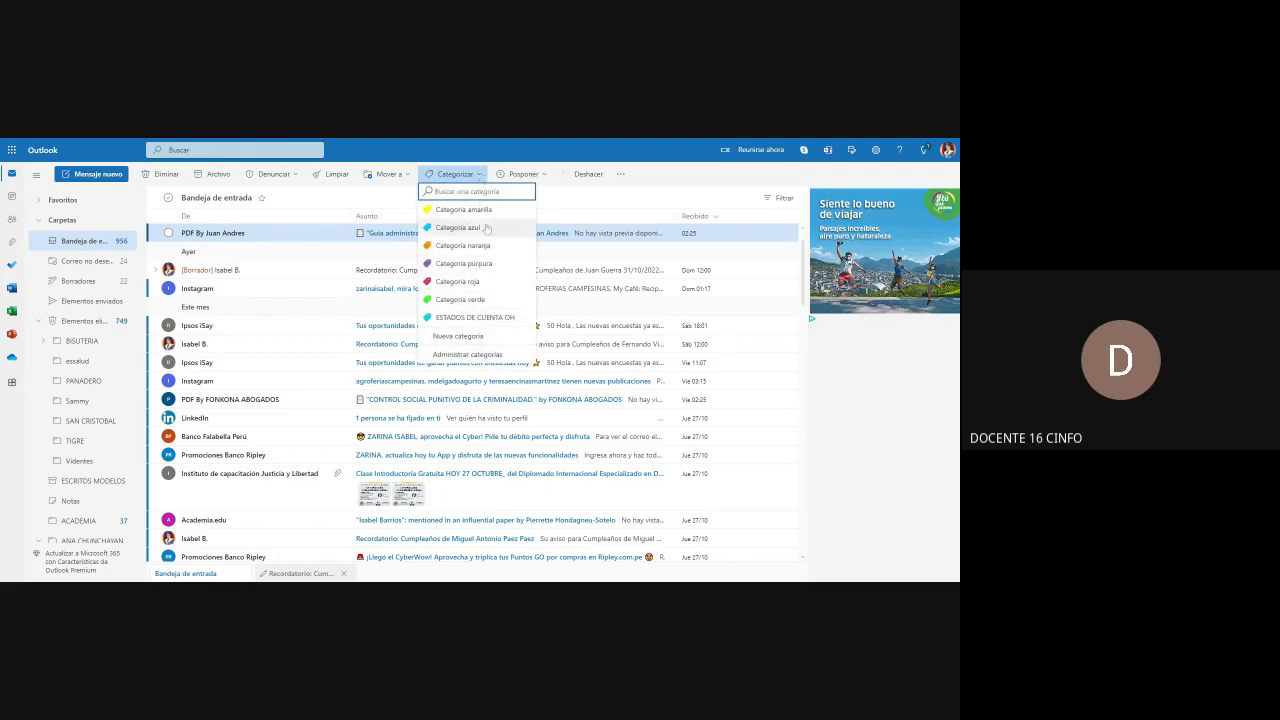
{"action": "left_click", "coordinate": [624, 178]}
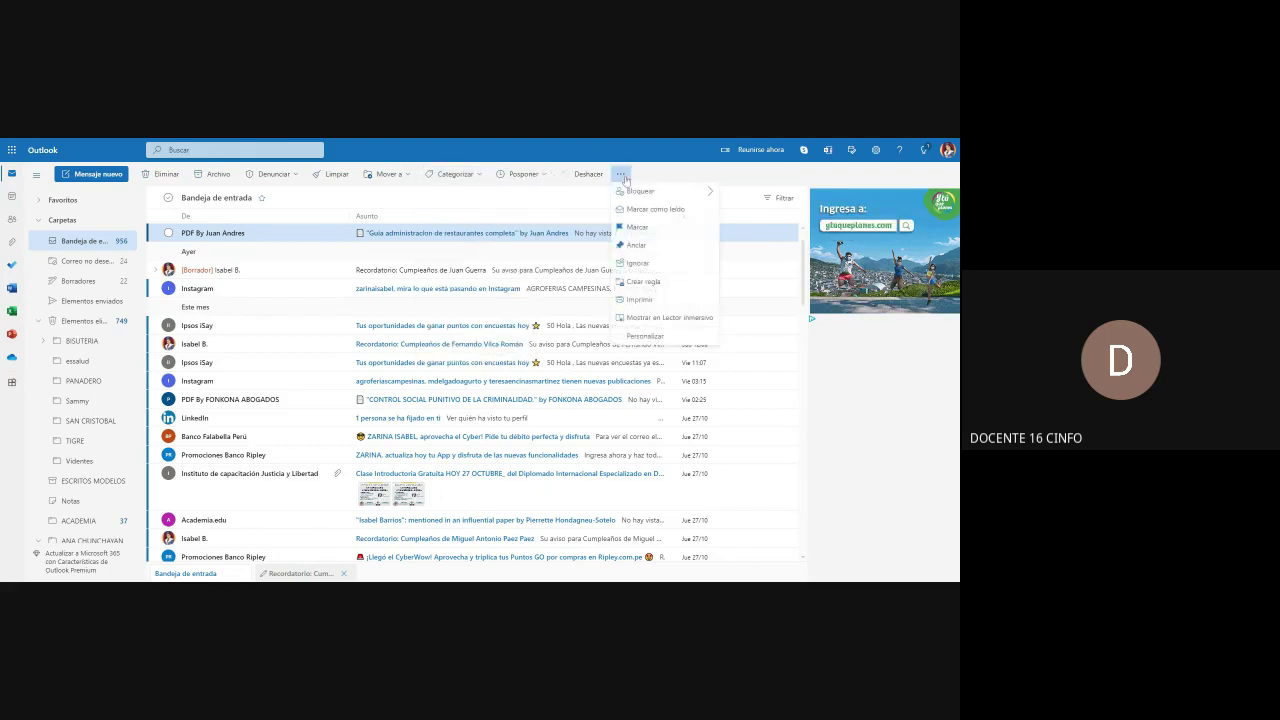
{"action": "mouse_move", "coordinate": [640, 192]}
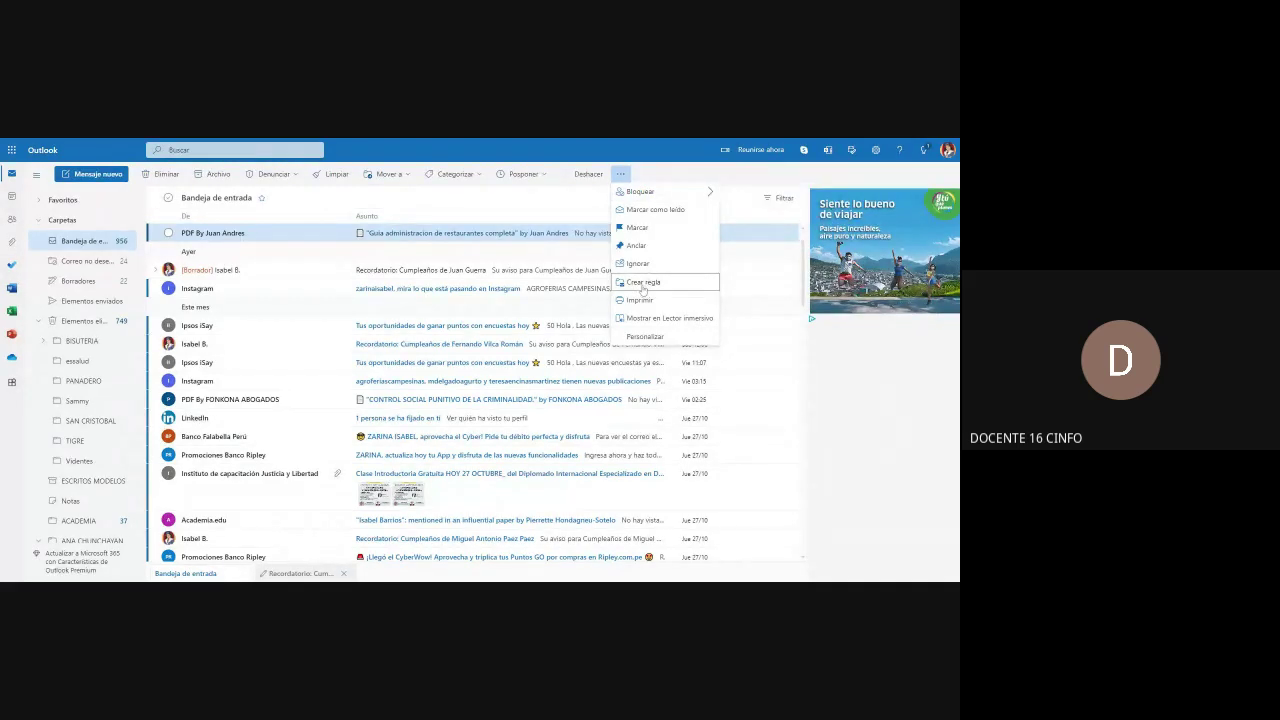
Step: Begin a rule for the top message's sender, cancel it, and select the first message
{"action": "left_click", "coordinate": [643, 284]}
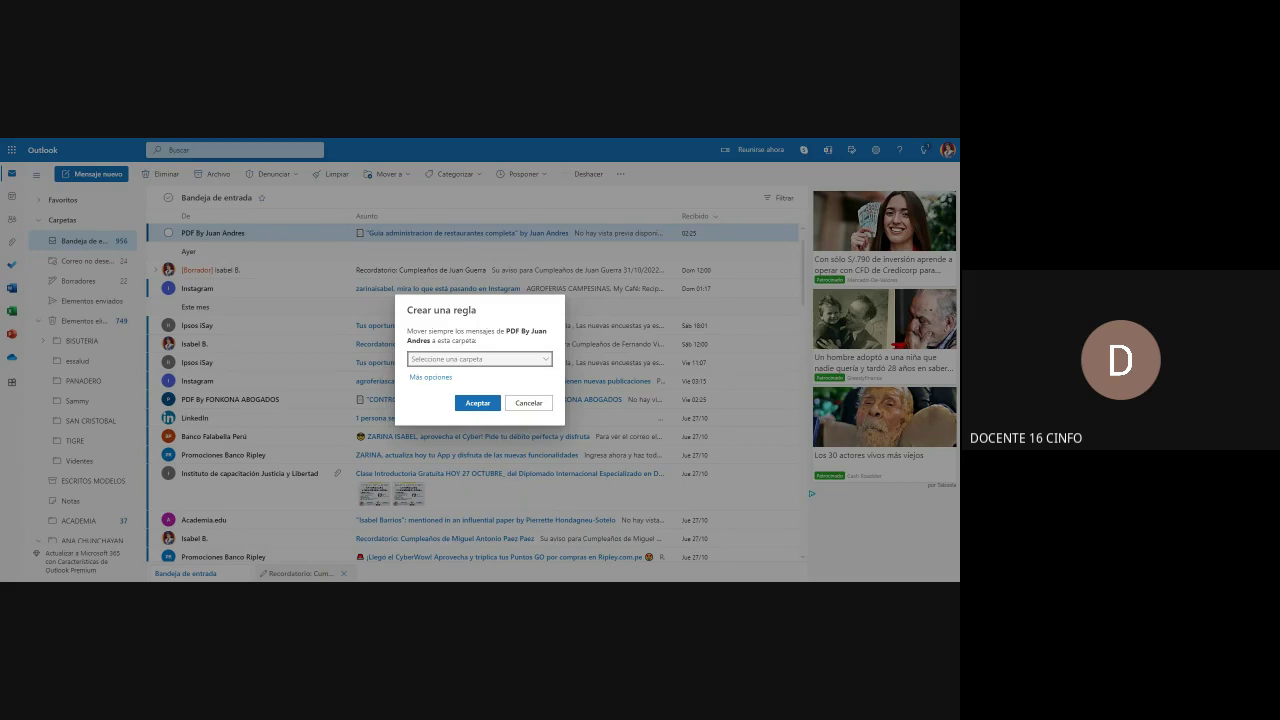
{"action": "left_click", "coordinate": [548, 362]}
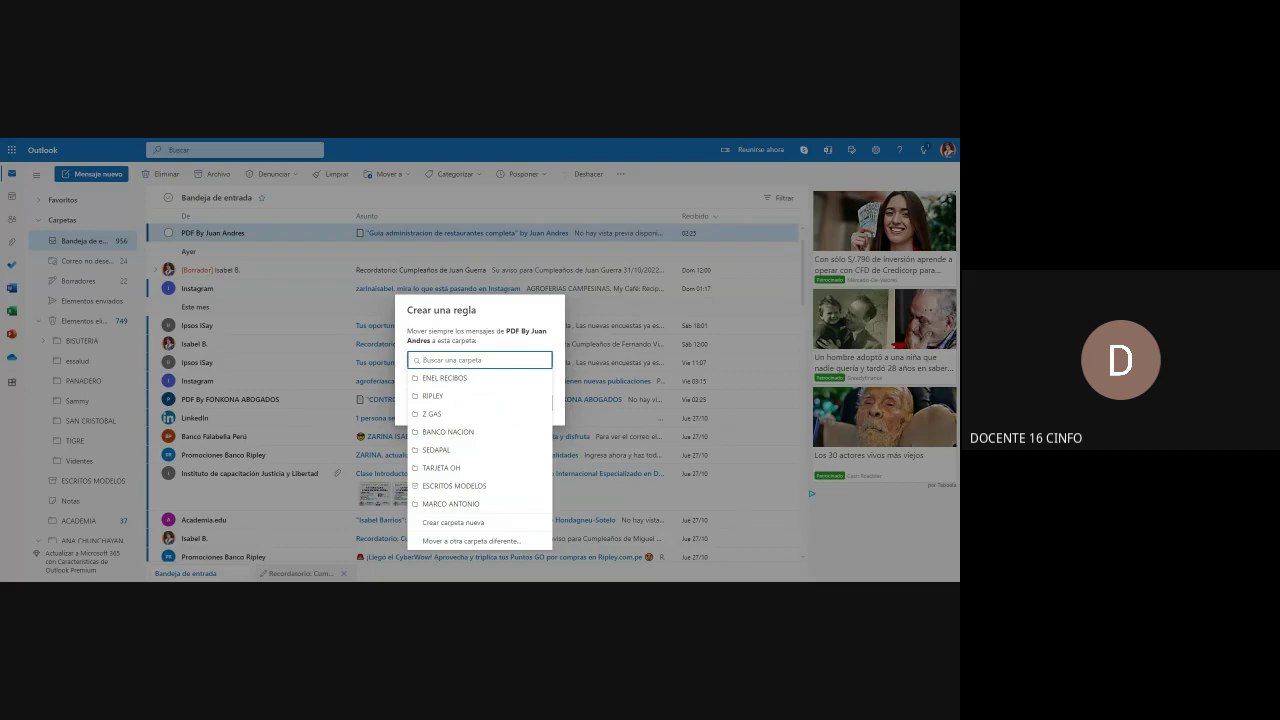
{"action": "left_click", "coordinate": [783, 296]}
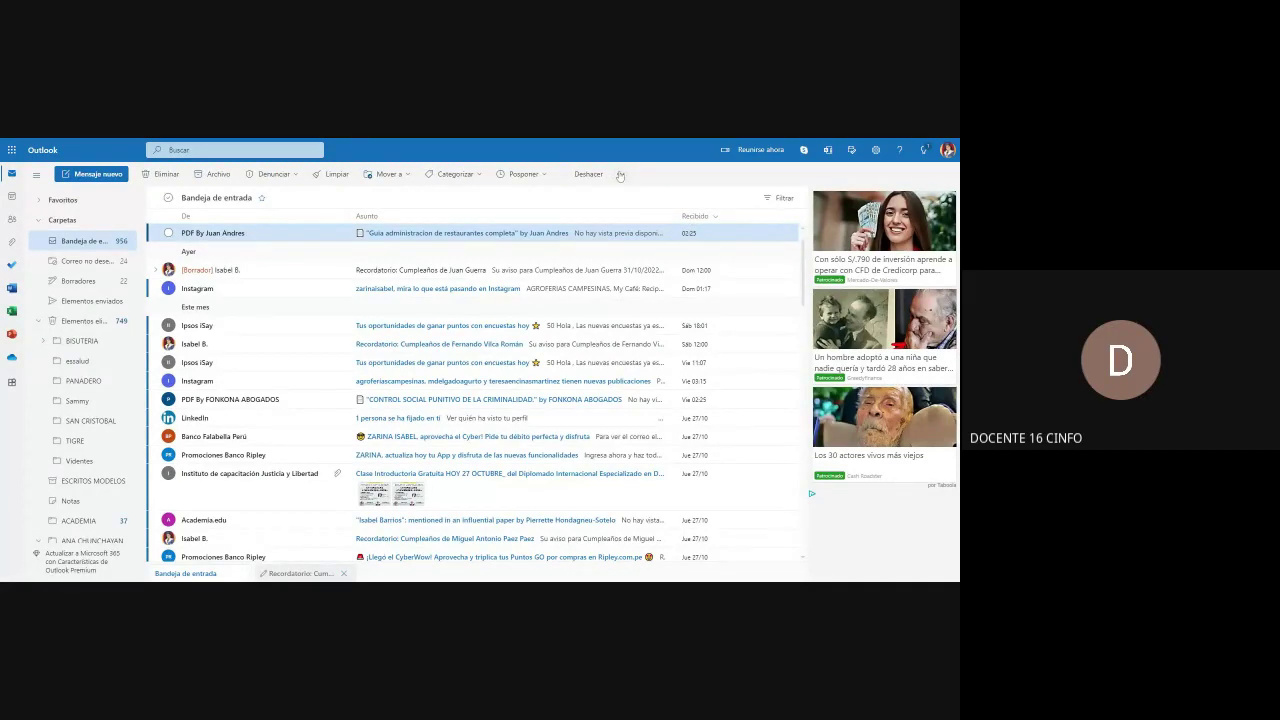
{"action": "left_click", "coordinate": [168, 234]}
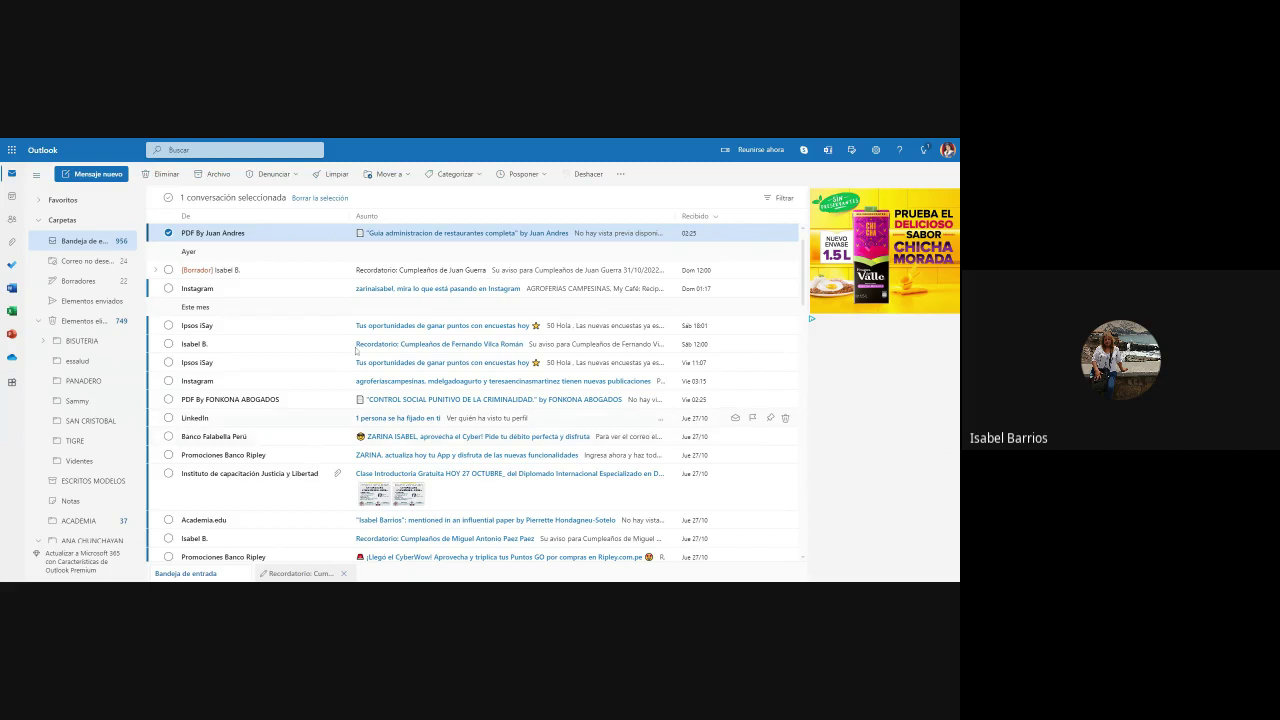
Step: Select the Banco Falabella Perú message instead and start a Crear regla for it
{"action": "left_click", "coordinate": [169, 234]}
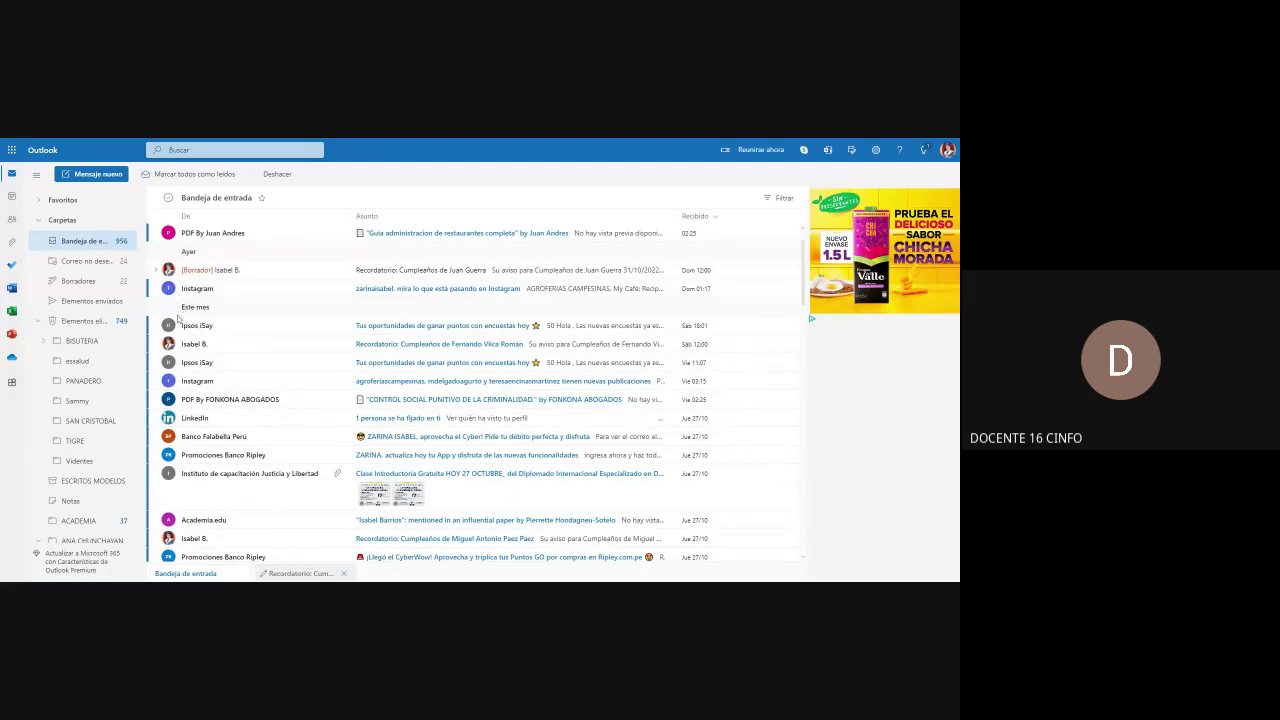
{"action": "left_click", "coordinate": [168, 436]}
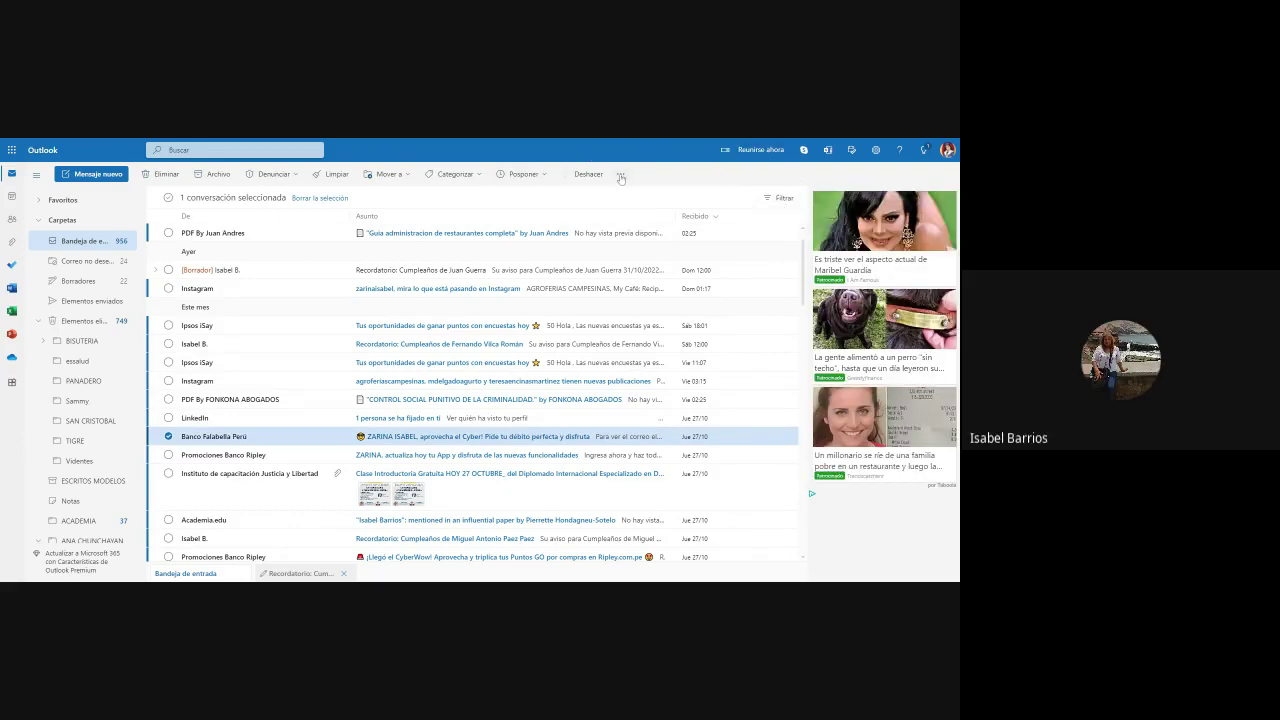
{"action": "left_click", "coordinate": [621, 175]}
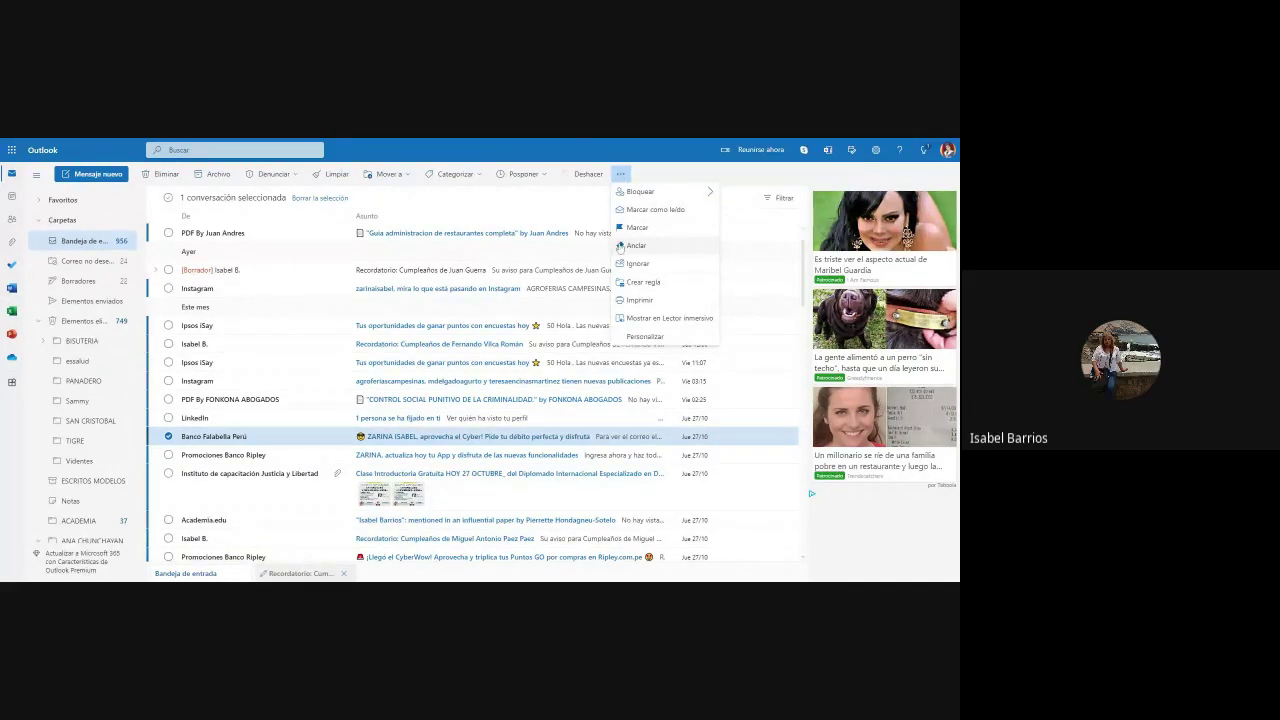
{"action": "left_click", "coordinate": [643, 282]}
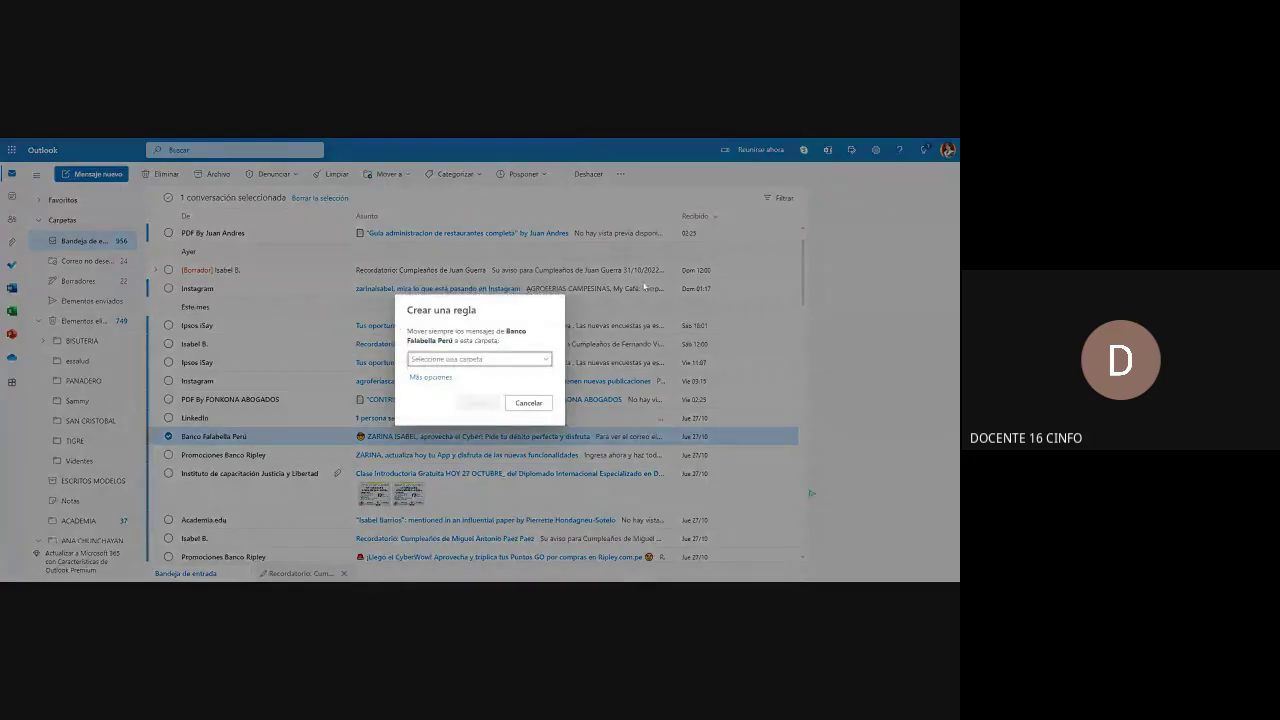
Step: Create the BANCO FALABELLA destination folder and confirm the new rule
{"action": "left_click", "coordinate": [479, 359]}
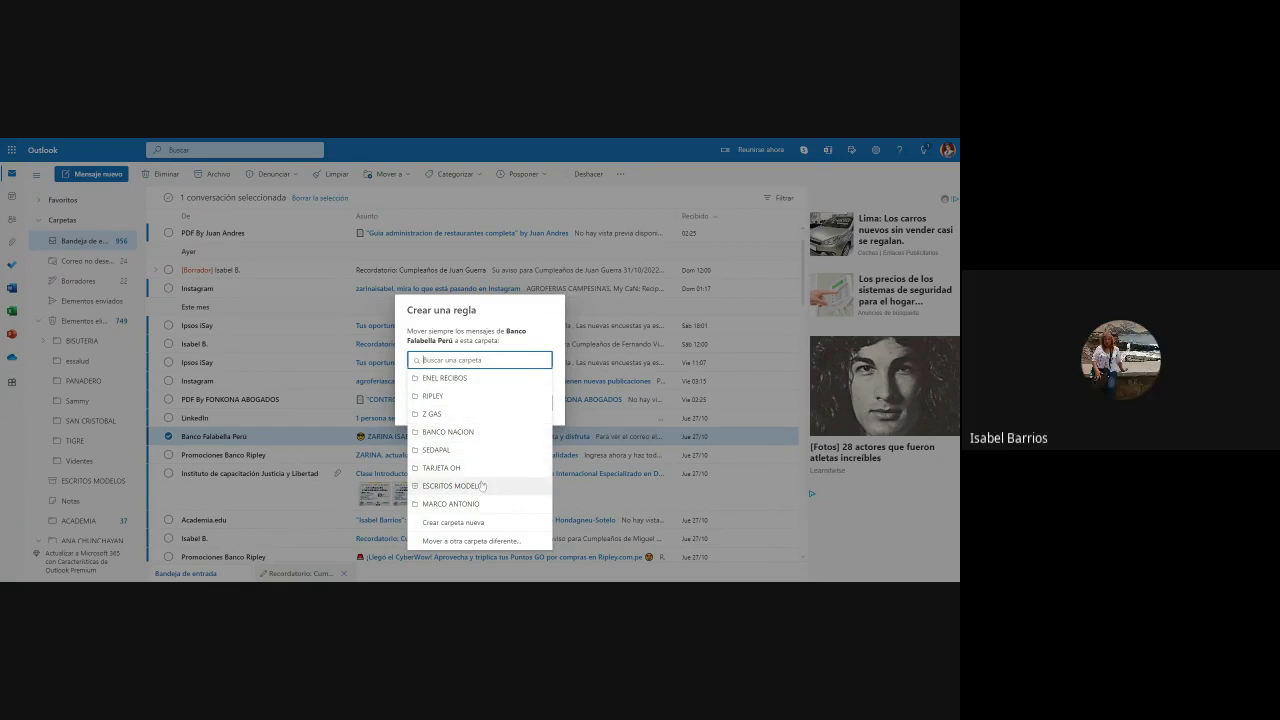
{"action": "left_click", "coordinate": [461, 520]}
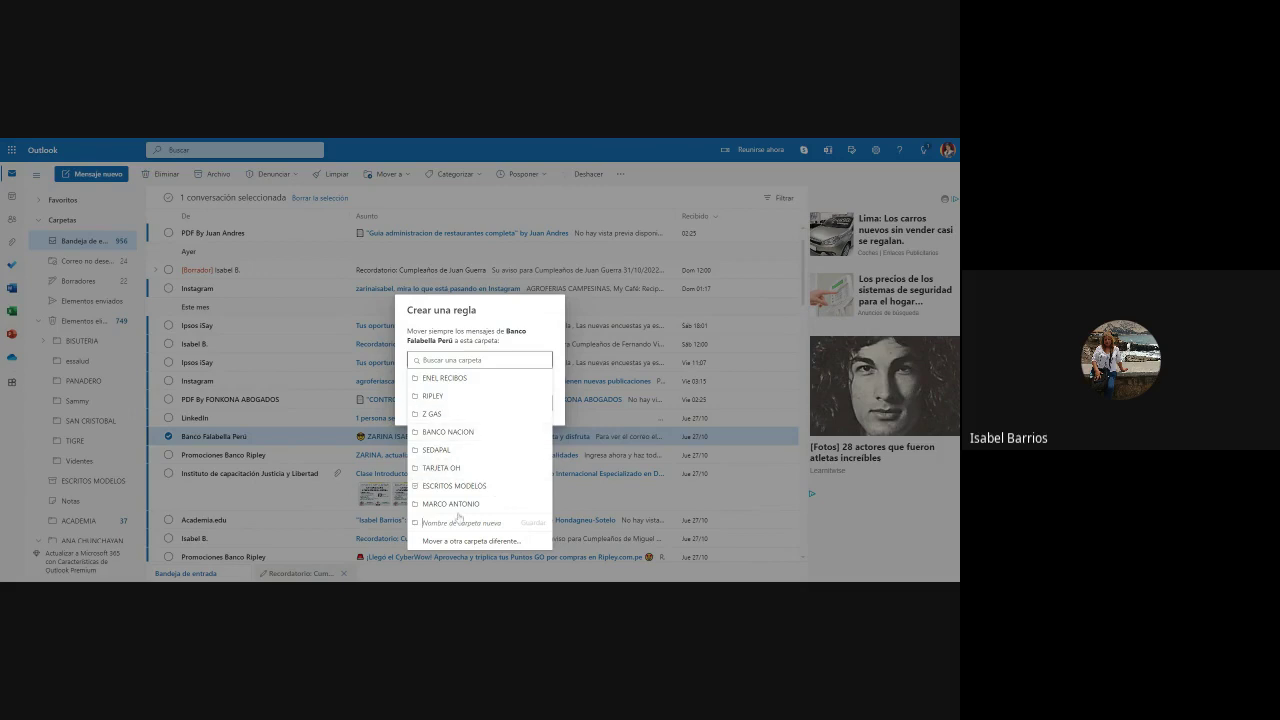
{"action": "type", "text": "B"}
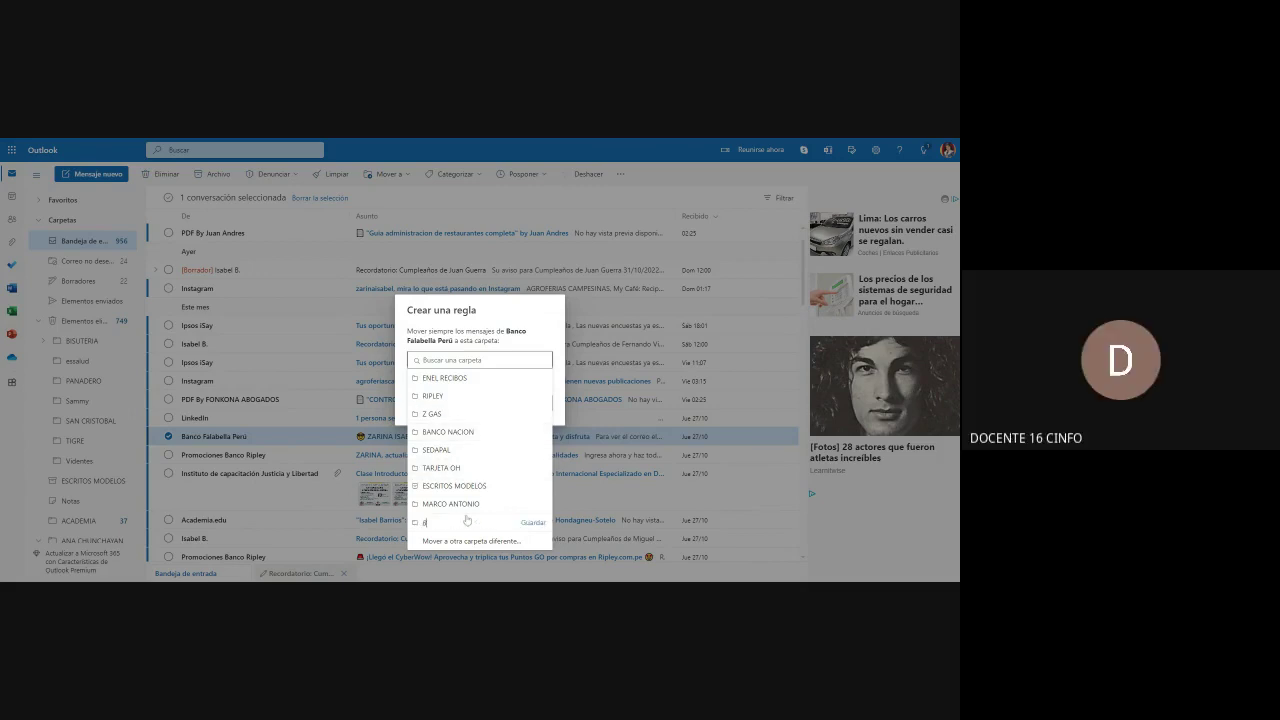
{"action": "type", "text": "ANCO FALABELLA"}
{"action": "left_click", "coordinate": [530, 523]}
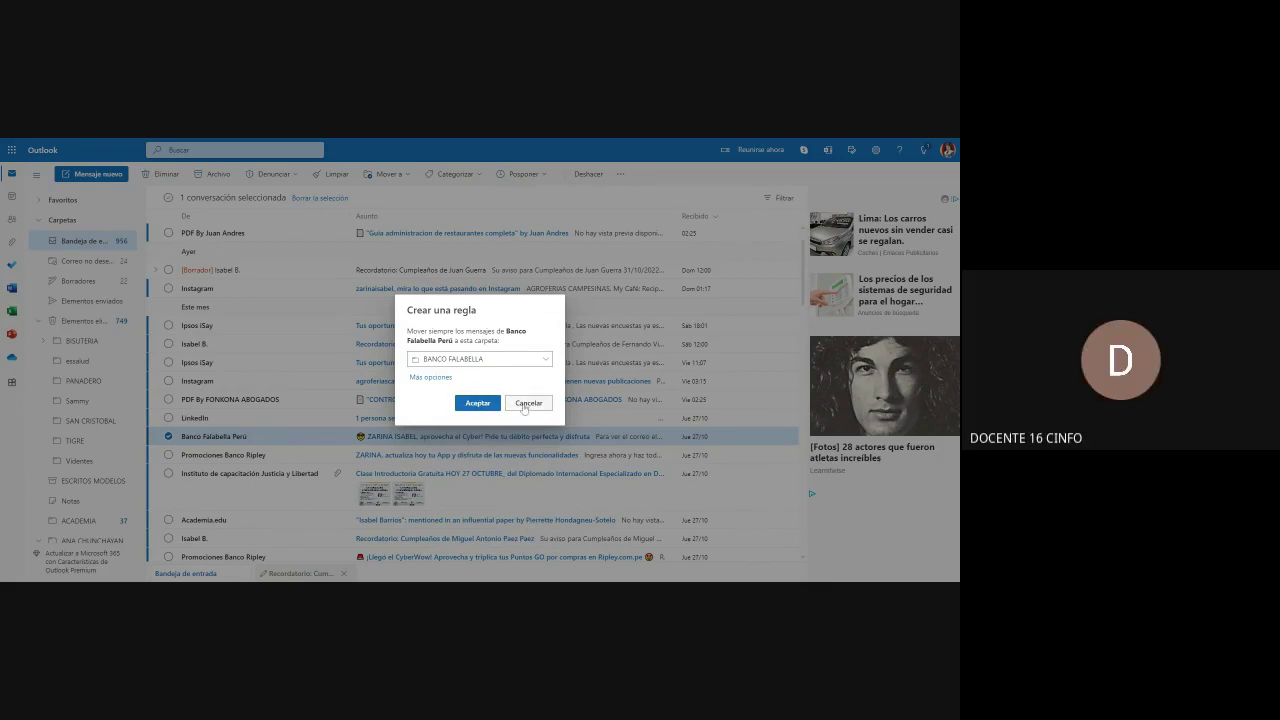
{"action": "left_click", "coordinate": [487, 406]}
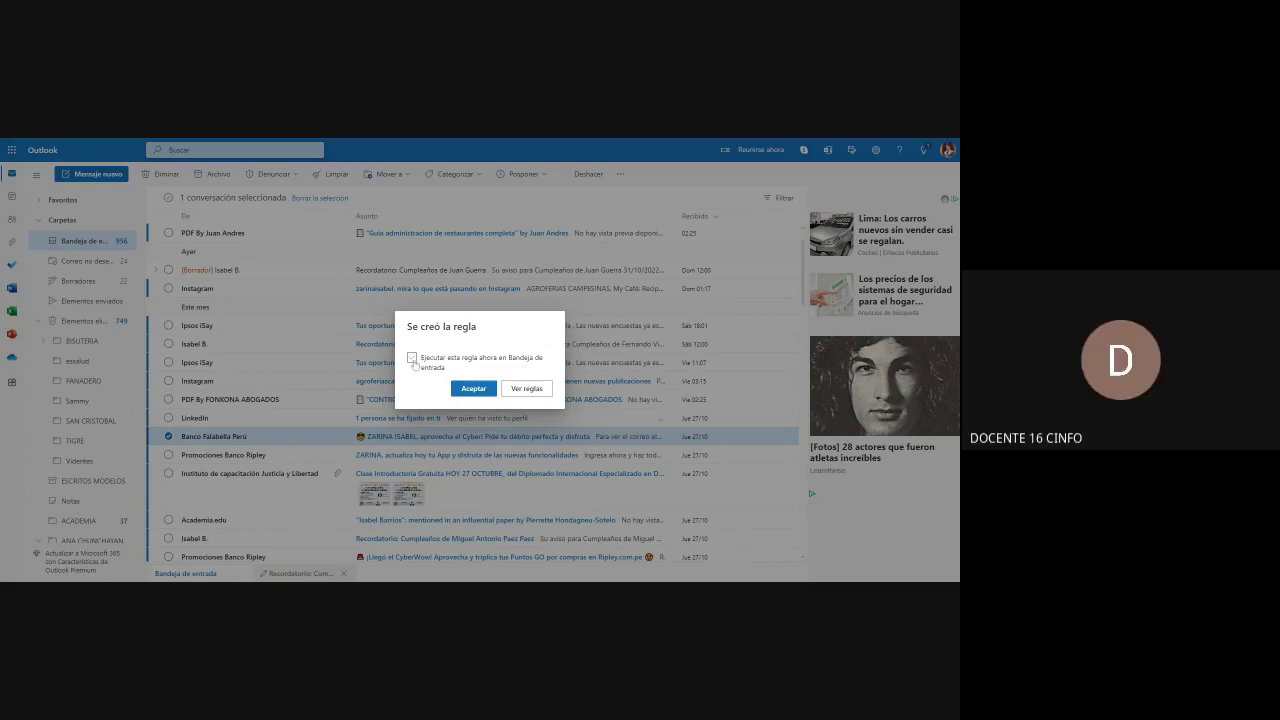
{"action": "left_click", "coordinate": [466, 388]}
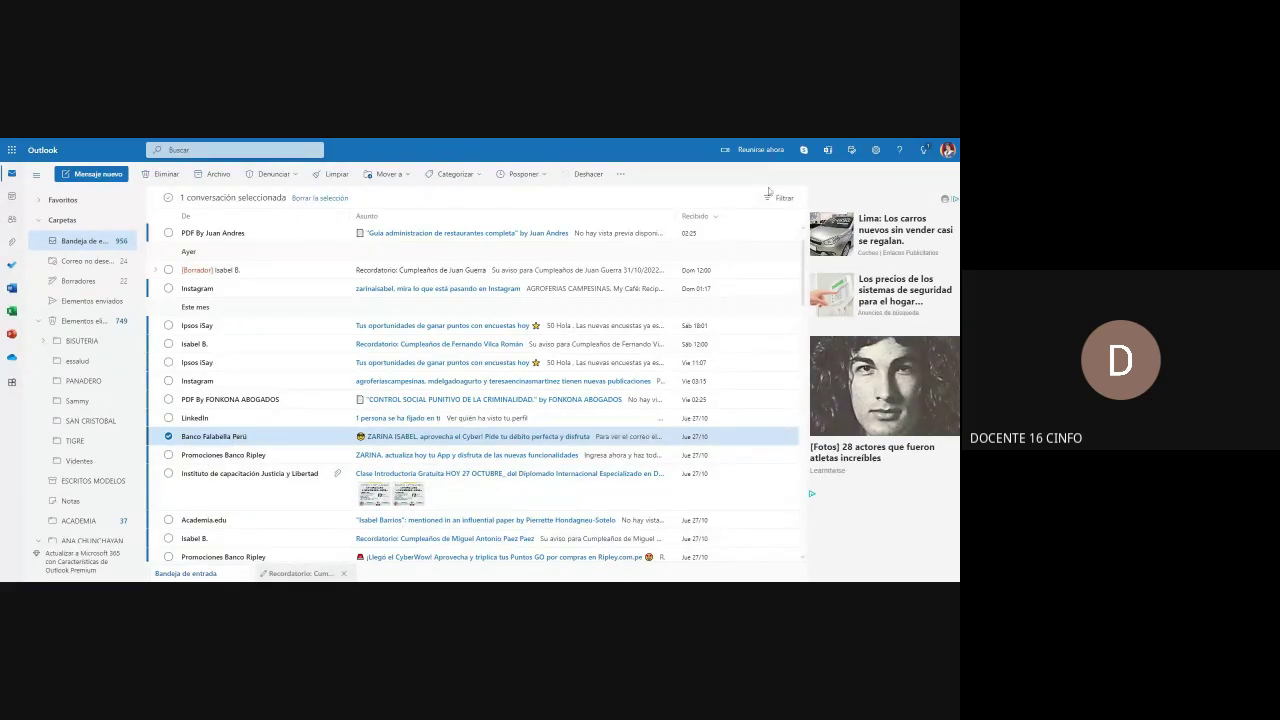
Step: Start another Banco Falabella Perú rule targeting BANCO FALABELLA and open it via Más opciones
{"action": "left_click", "coordinate": [620, 174]}
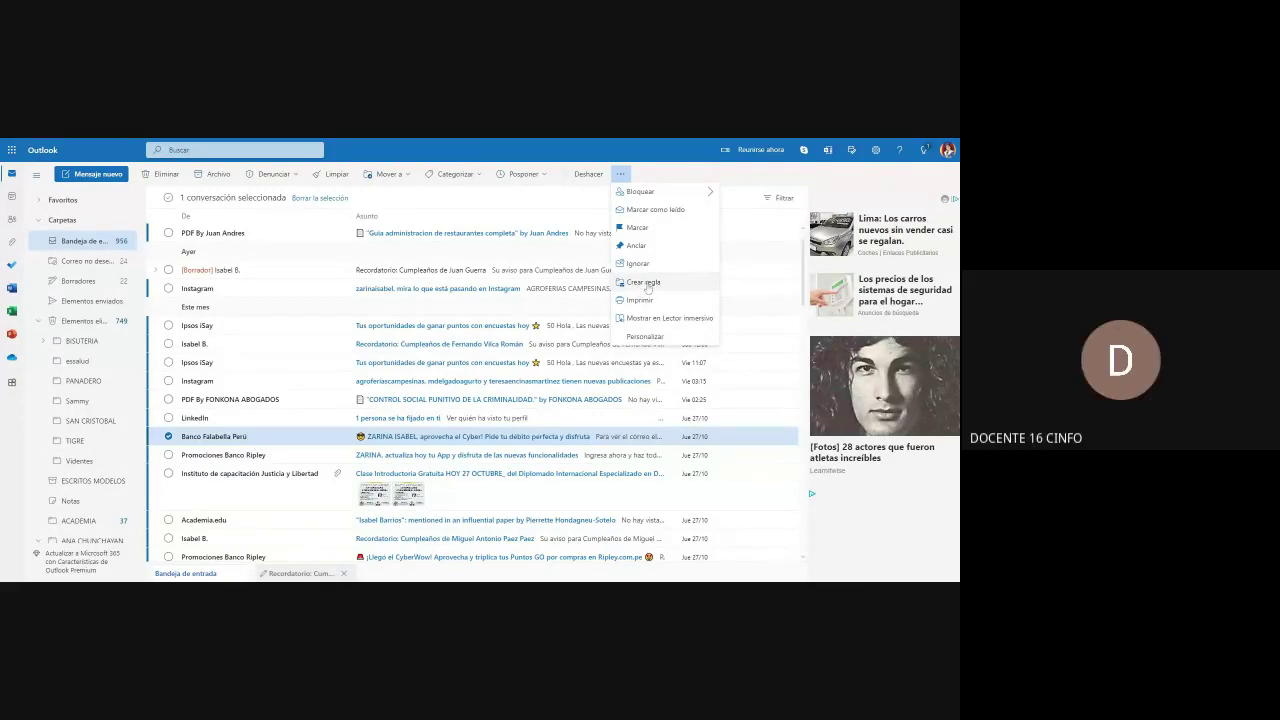
{"action": "left_click", "coordinate": [645, 283]}
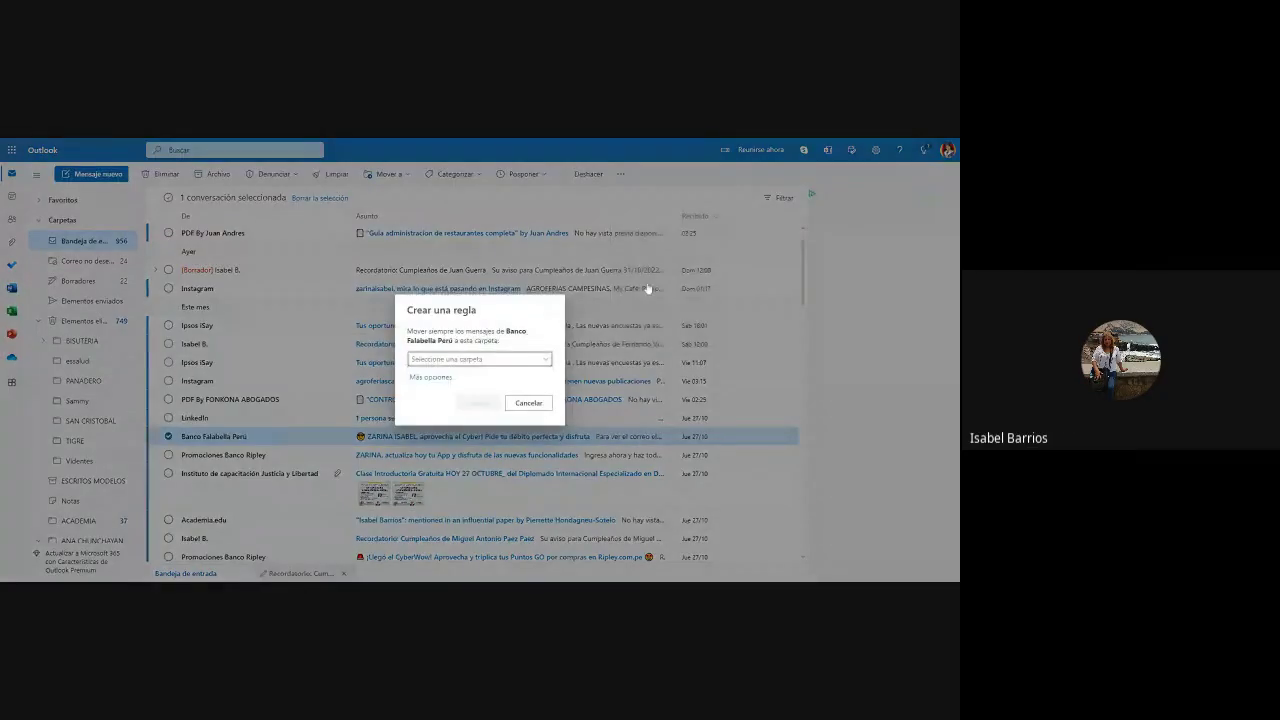
{"action": "left_click", "coordinate": [446, 361]}
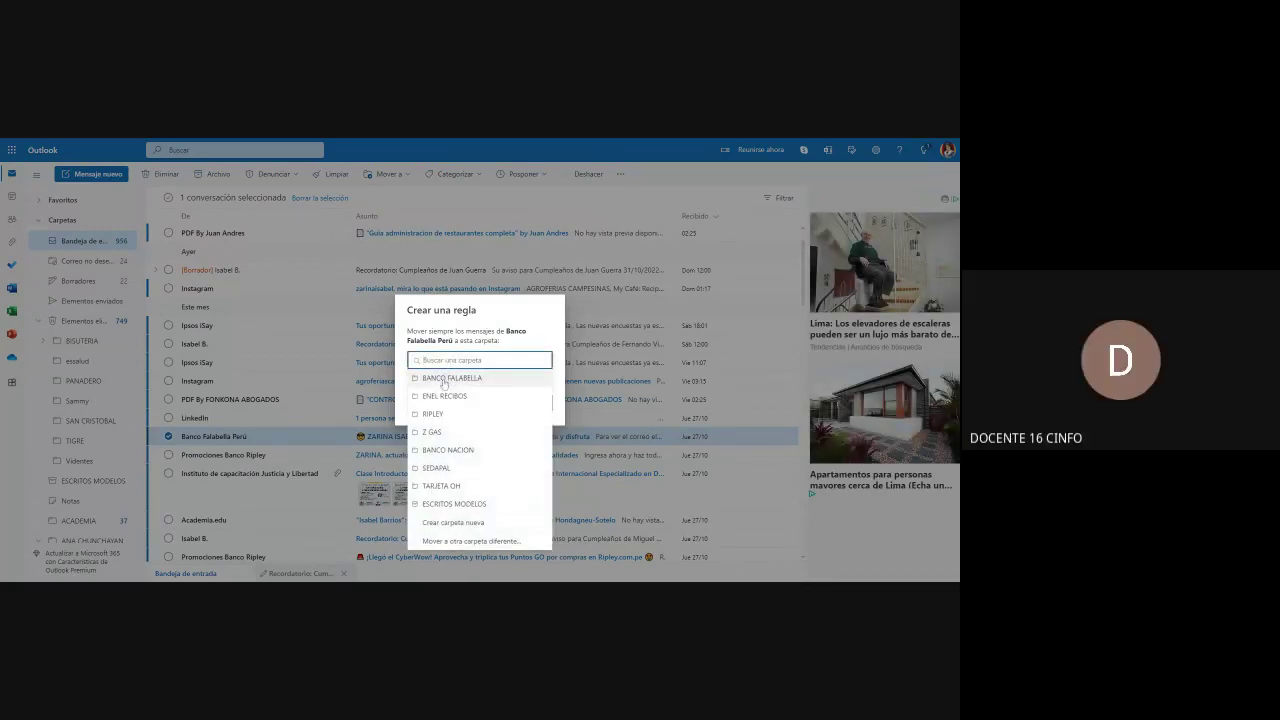
{"action": "left_click", "coordinate": [447, 375]}
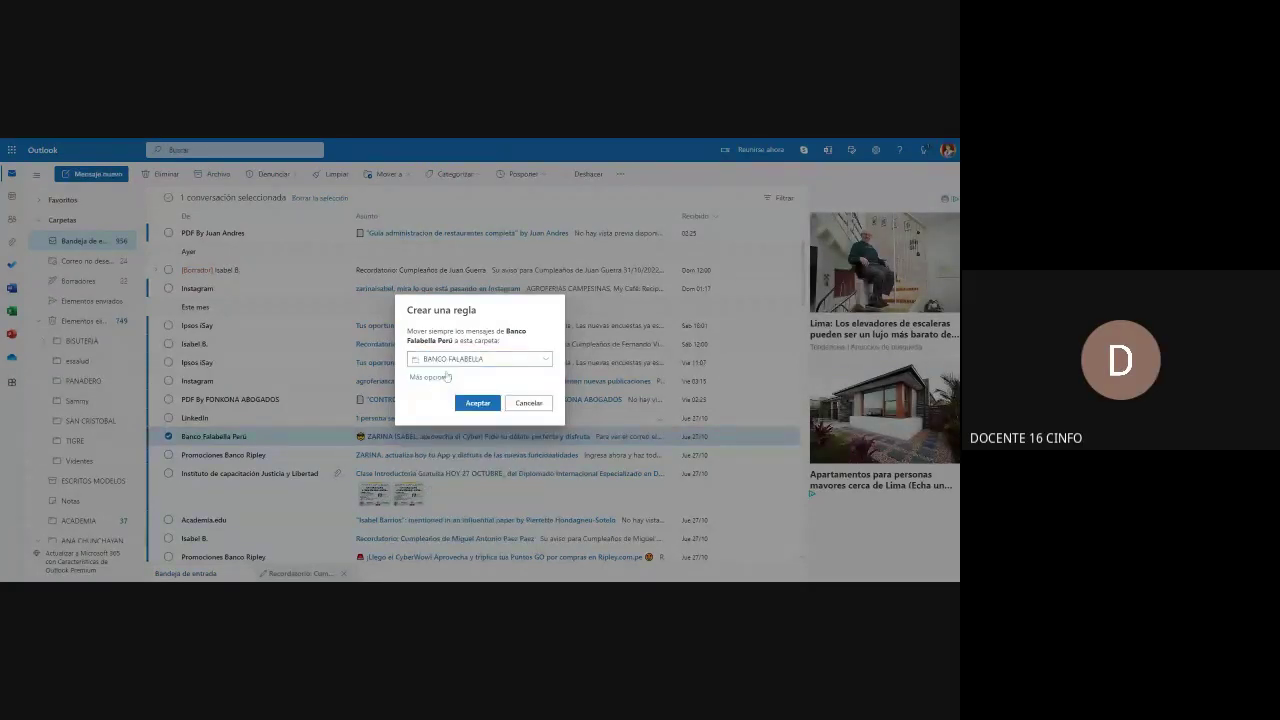
{"action": "left_click", "coordinate": [545, 360]}
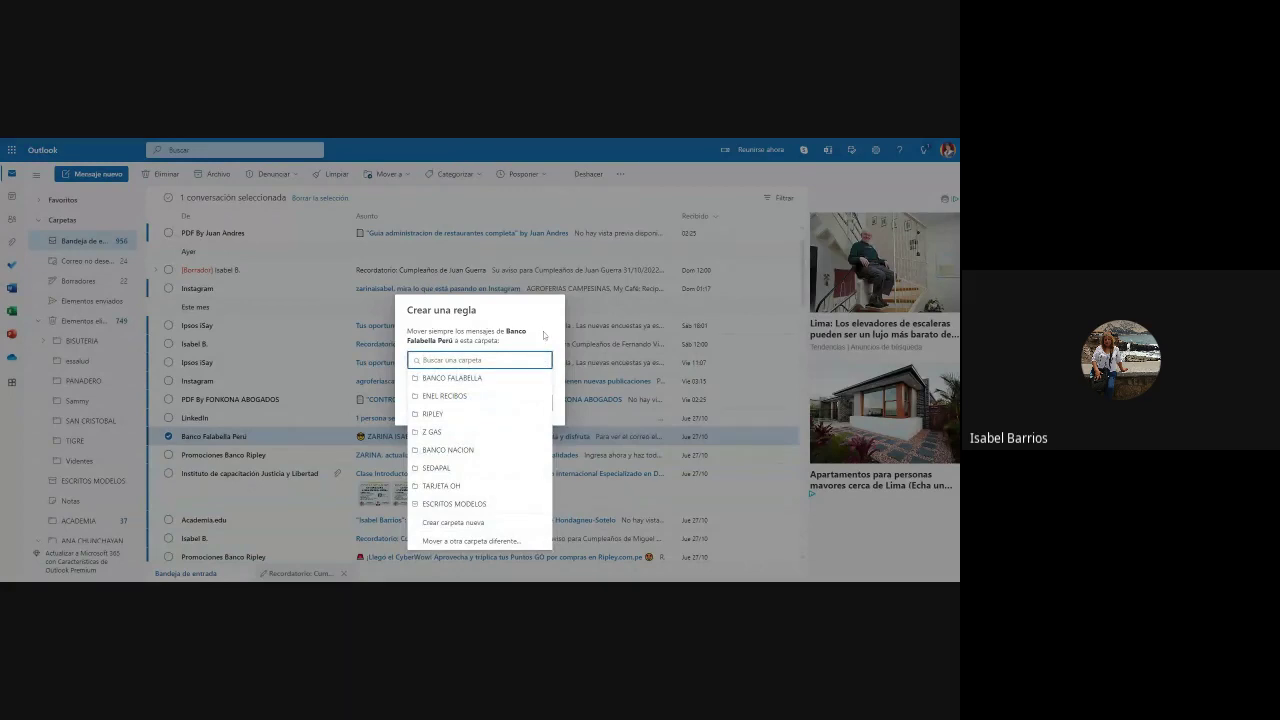
{"action": "left_click", "coordinate": [546, 338]}
{"action": "left_click", "coordinate": [448, 383]}
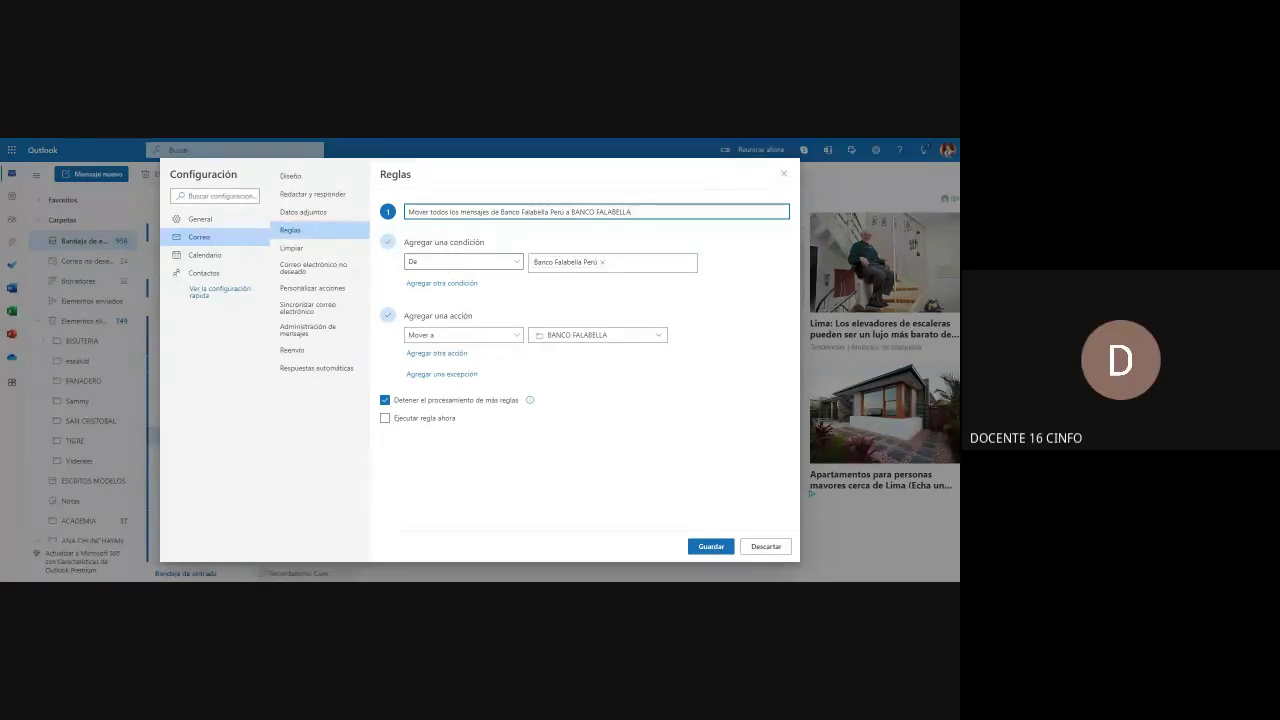
Step: Keep the De and Mover a settings, enable Ejecutar regla ahora, save, and close Configuración
{"action": "left_click", "coordinate": [516, 262]}
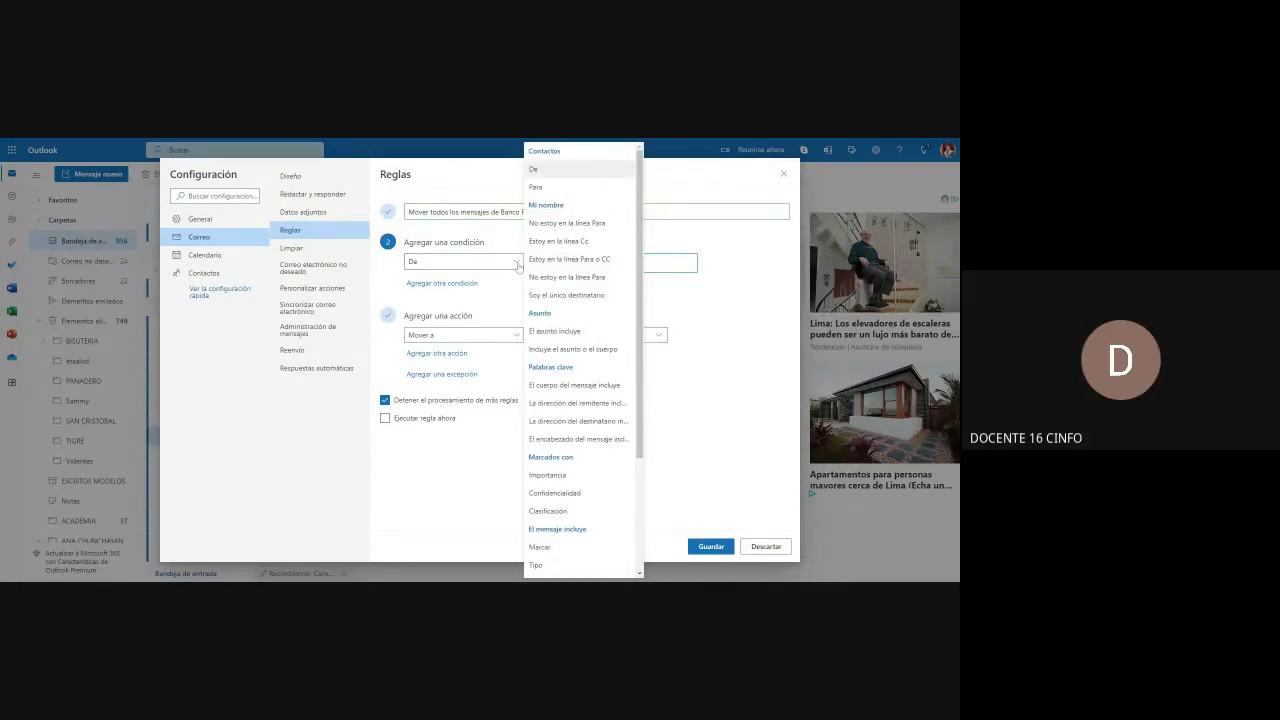
{"action": "left_click", "coordinate": [518, 265]}
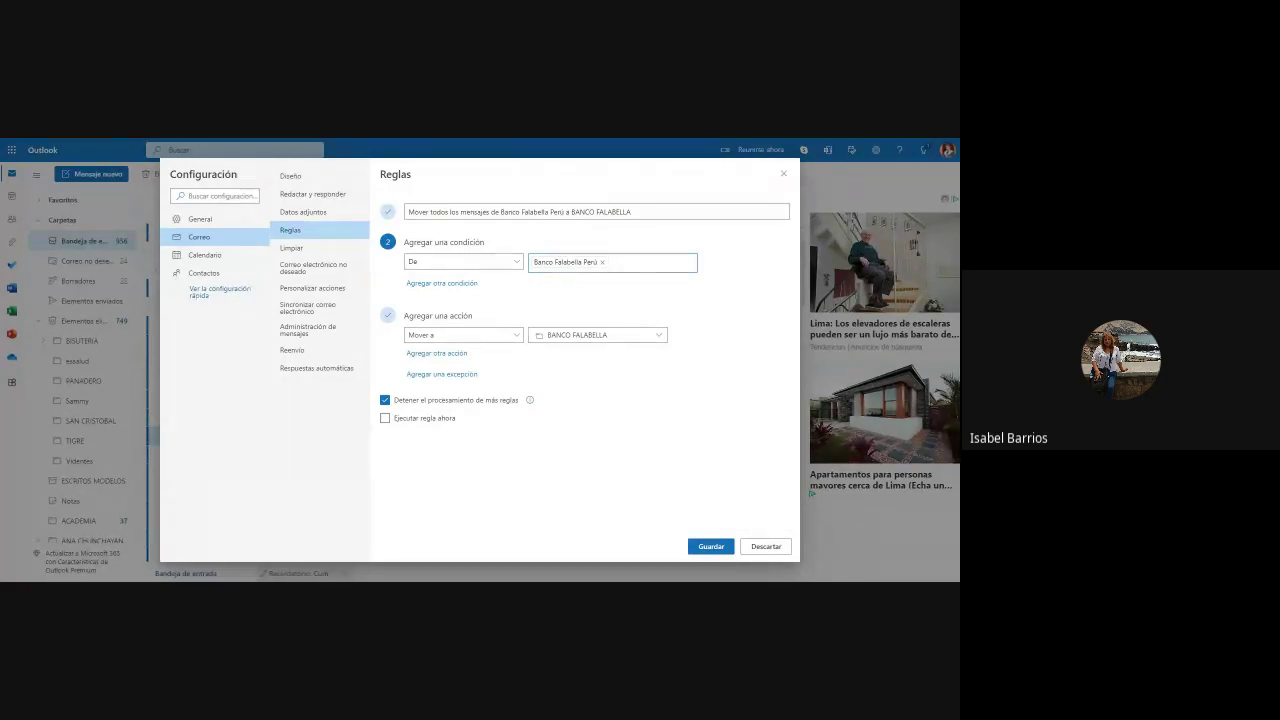
{"action": "left_click", "coordinate": [517, 336]}
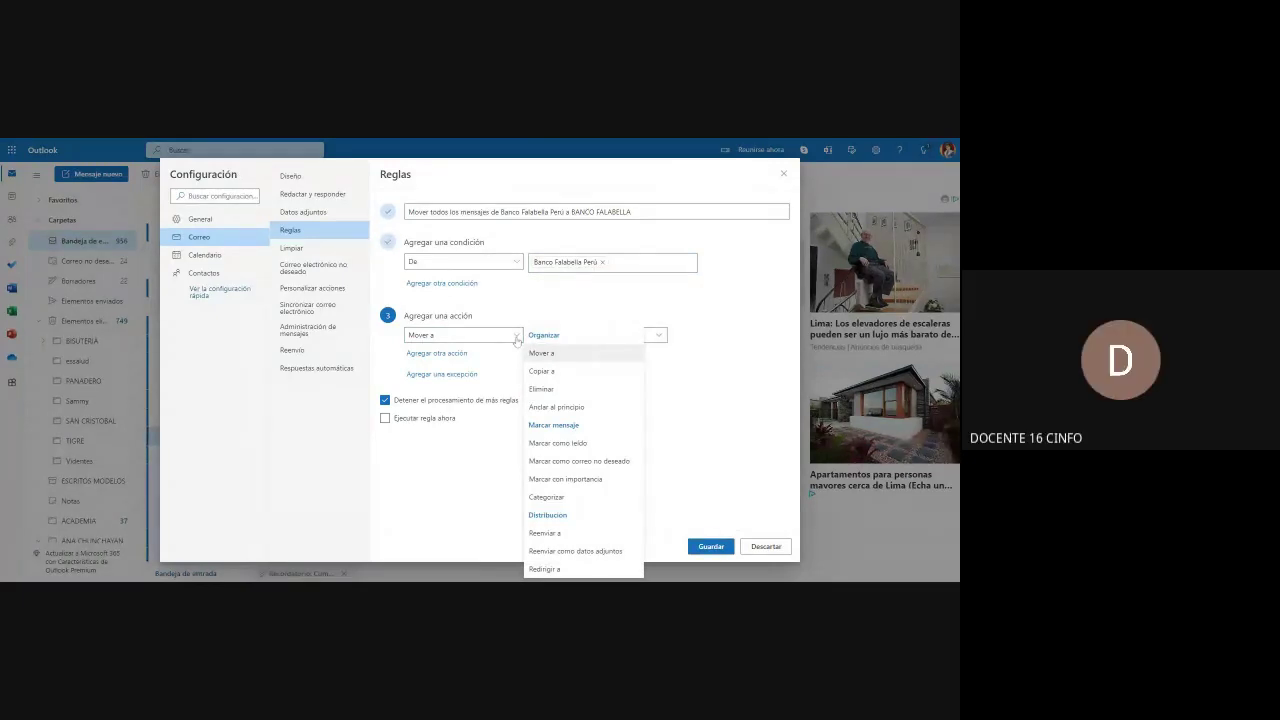
{"action": "left_click", "coordinate": [514, 337]}
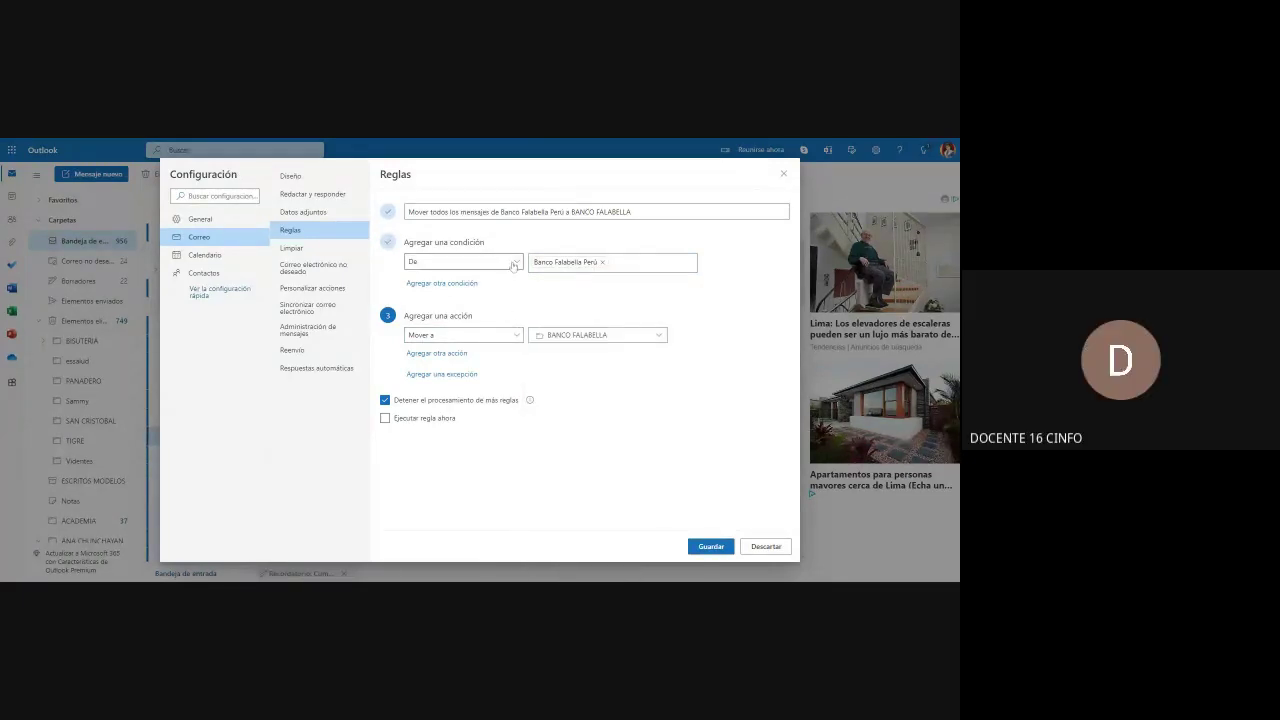
{"action": "left_click", "coordinate": [385, 418]}
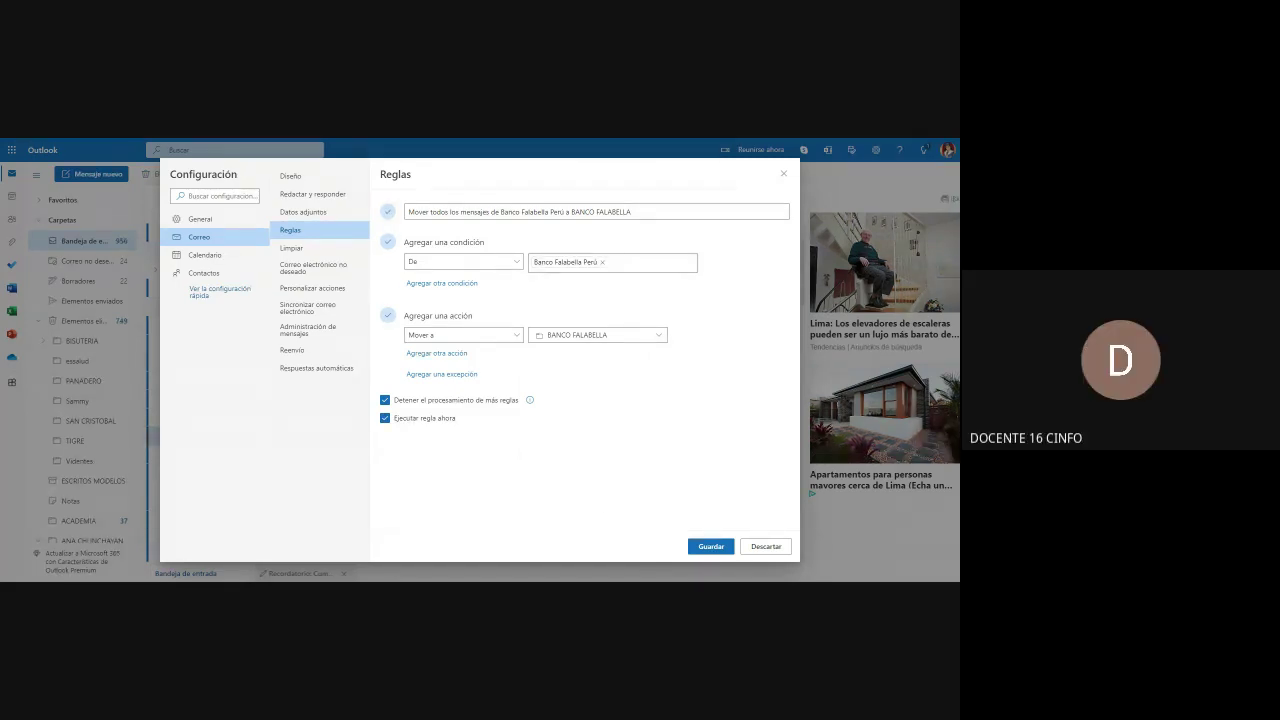
{"action": "left_click", "coordinate": [709, 547]}
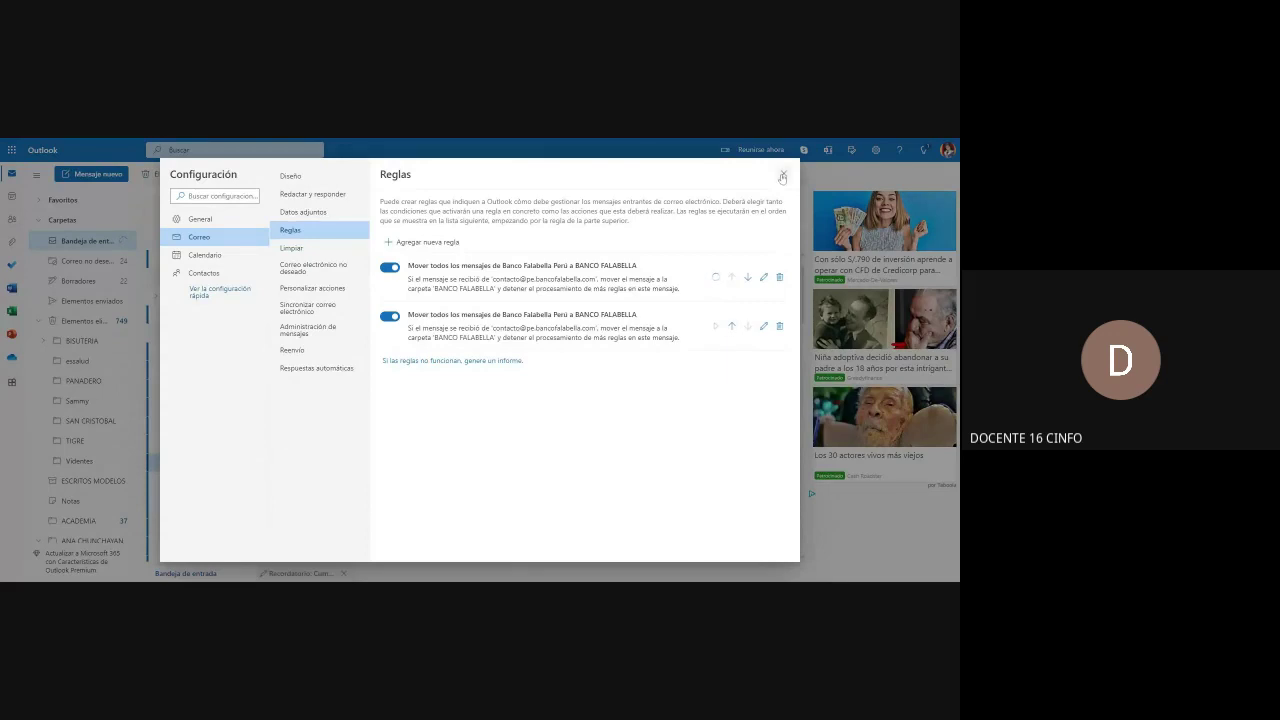
{"action": "left_click", "coordinate": [783, 176]}
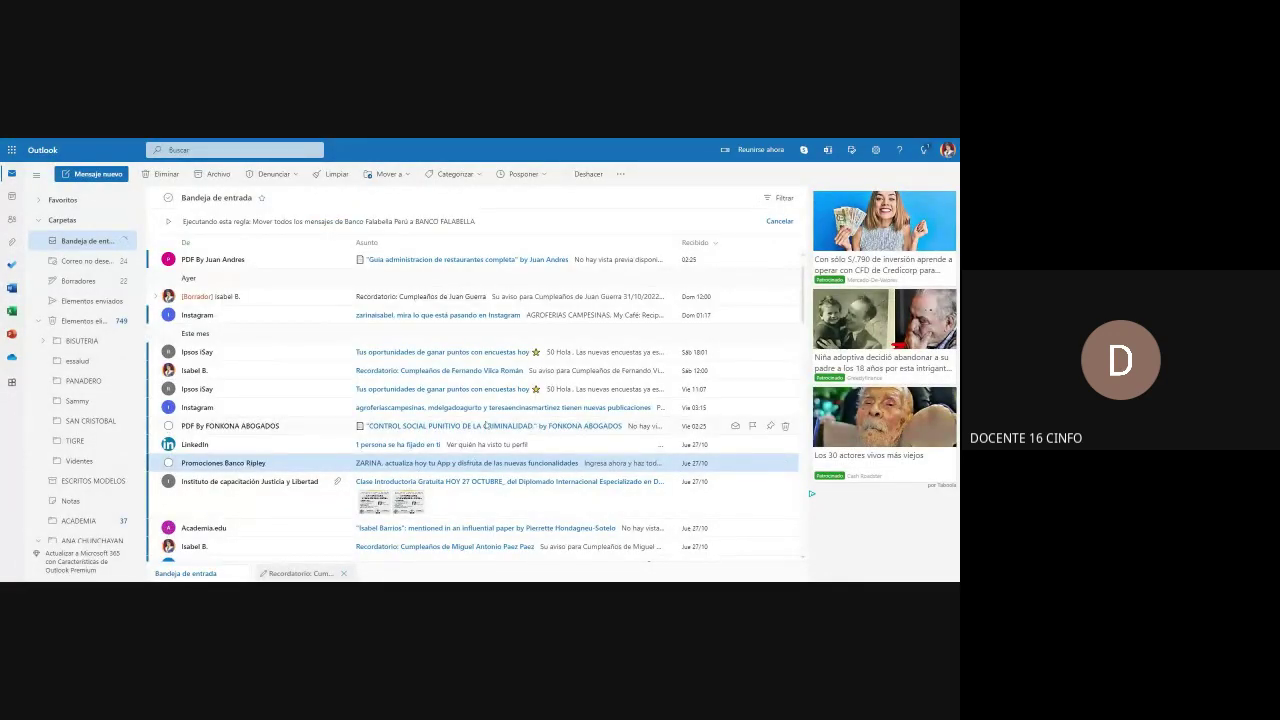
{"action": "scroll", "coordinate": [421, 378], "scroll_direction": "down", "scroll_amount": 5}
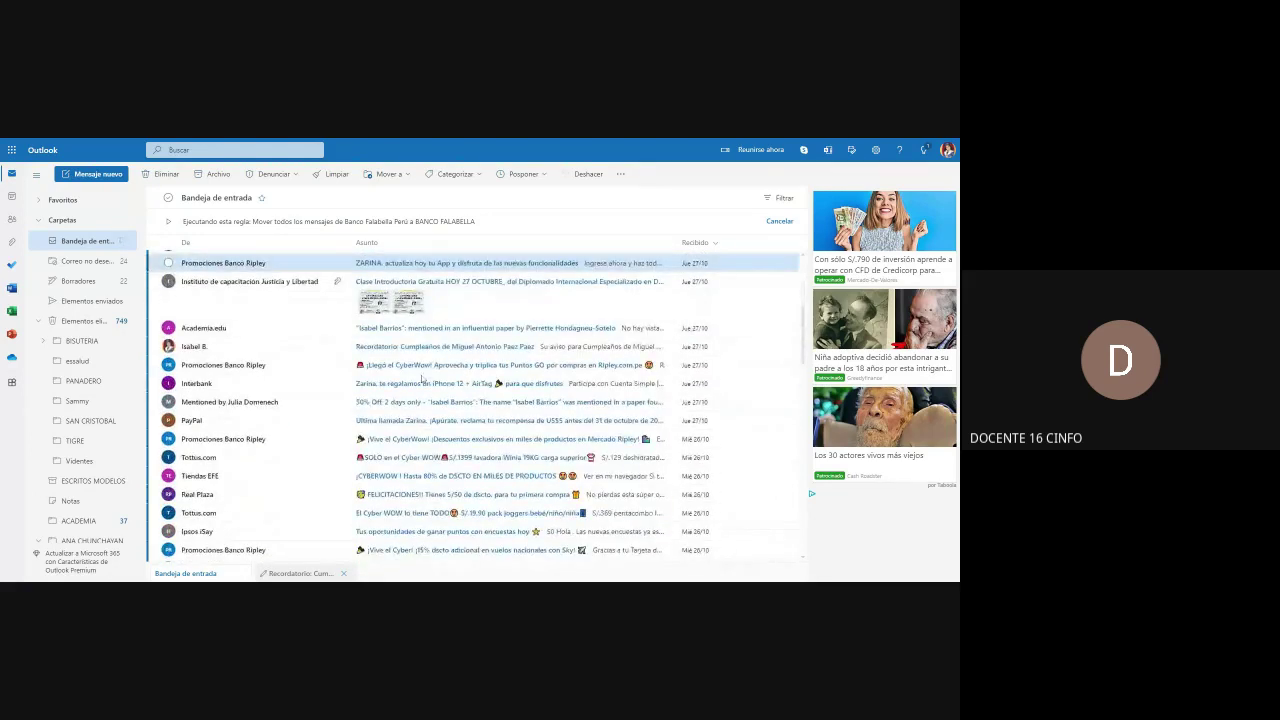
{"action": "scroll", "coordinate": [421, 378], "scroll_direction": "down", "scroll_amount": 6}
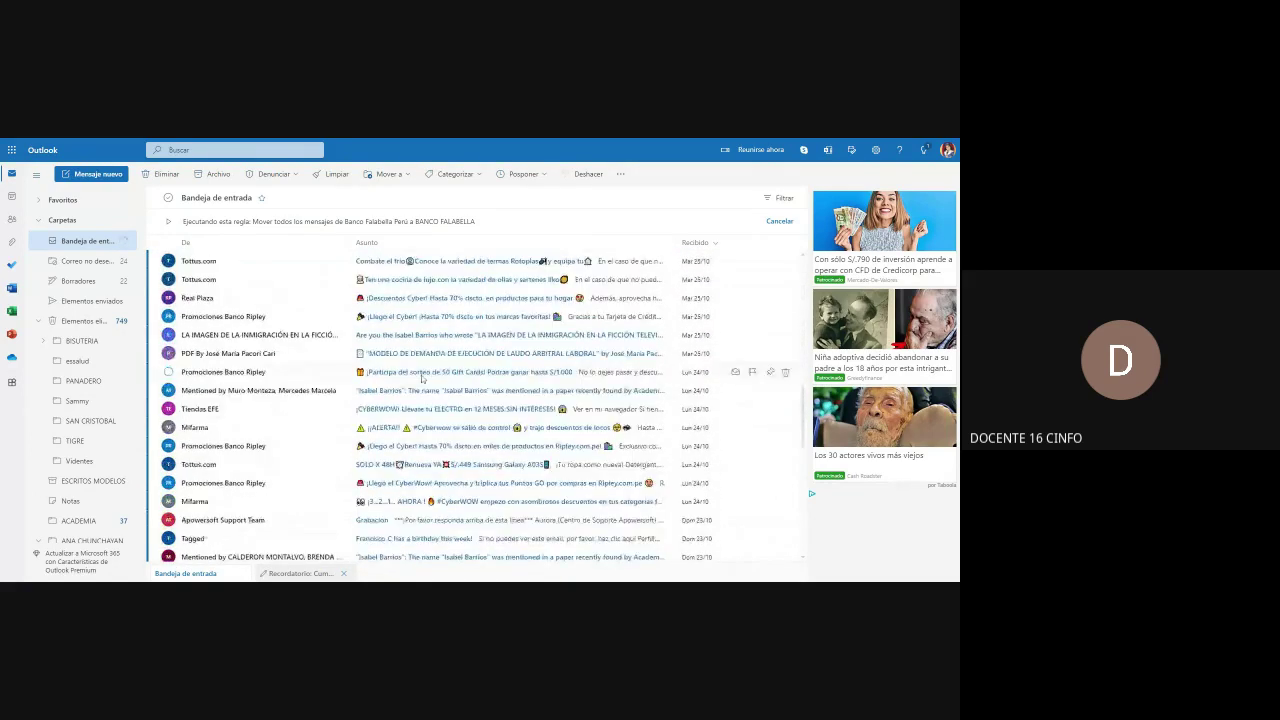
{"action": "scroll", "coordinate": [421, 378], "scroll_direction": "down", "scroll_amount": 5}
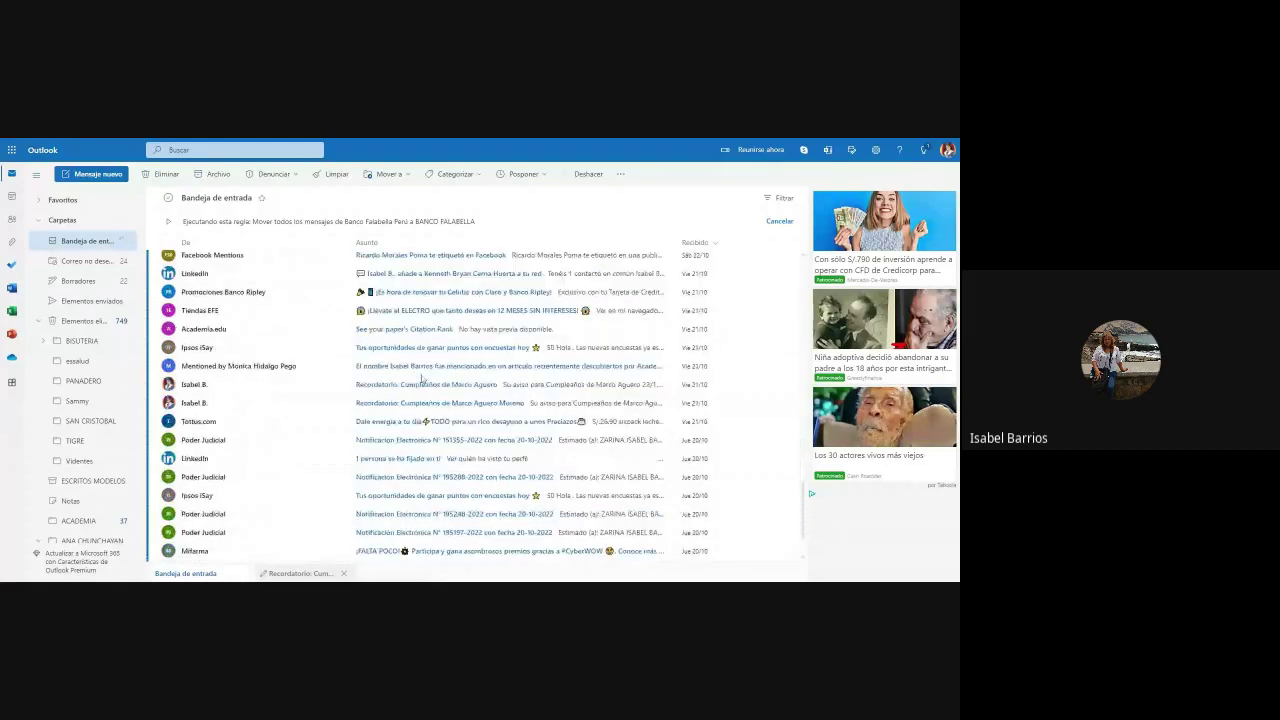
{"action": "scroll", "coordinate": [454, 398], "scroll_direction": "up", "scroll_amount": 5}
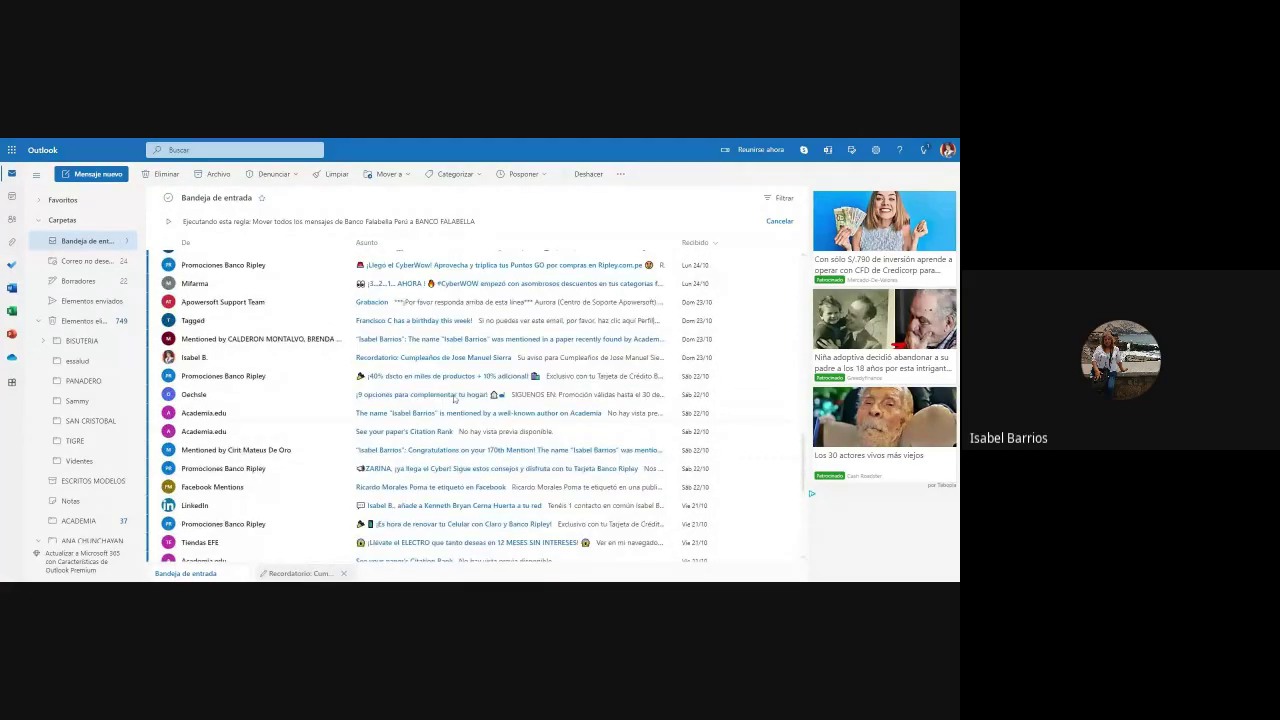
{"action": "scroll", "coordinate": [454, 398], "scroll_direction": "up", "scroll_amount": 8}
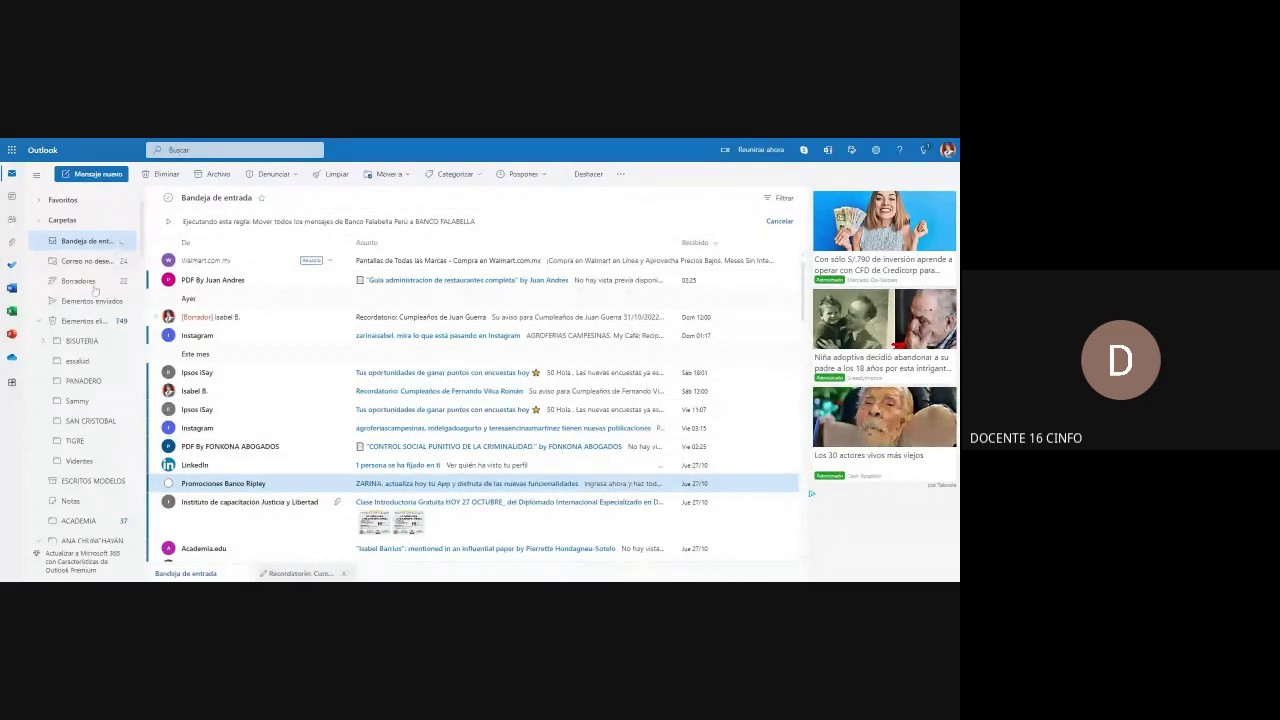
{"action": "scroll", "coordinate": [80, 342], "scroll_direction": "down", "scroll_amount": 2}
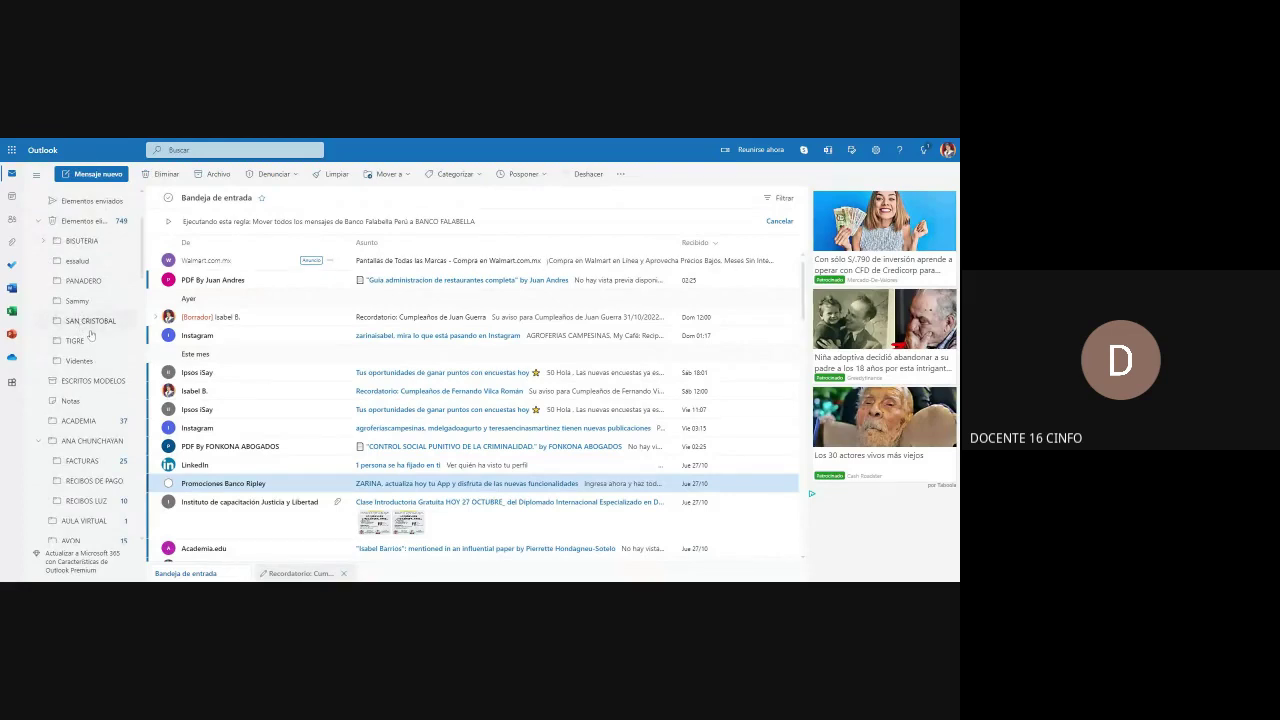
{"action": "scroll", "coordinate": [82, 335], "scroll_direction": "up", "scroll_amount": 2}
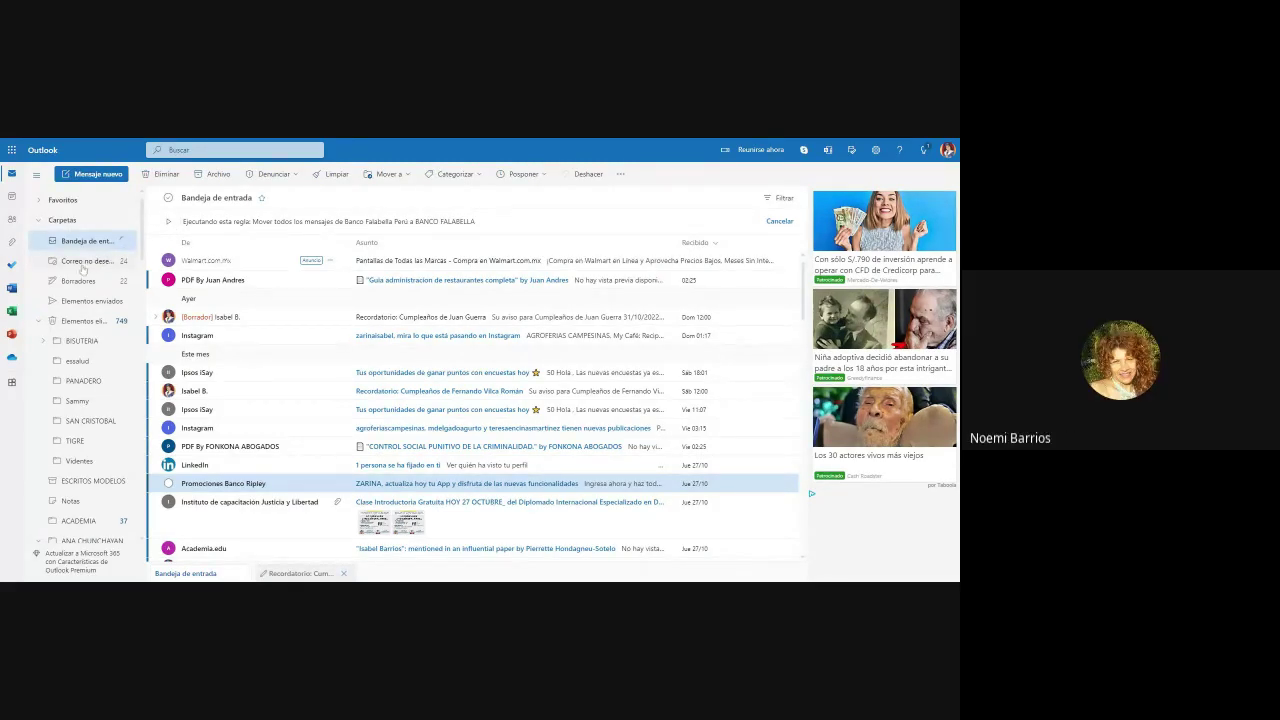
{"action": "scroll", "coordinate": [82, 345], "scroll_direction": "down", "scroll_amount": 1}
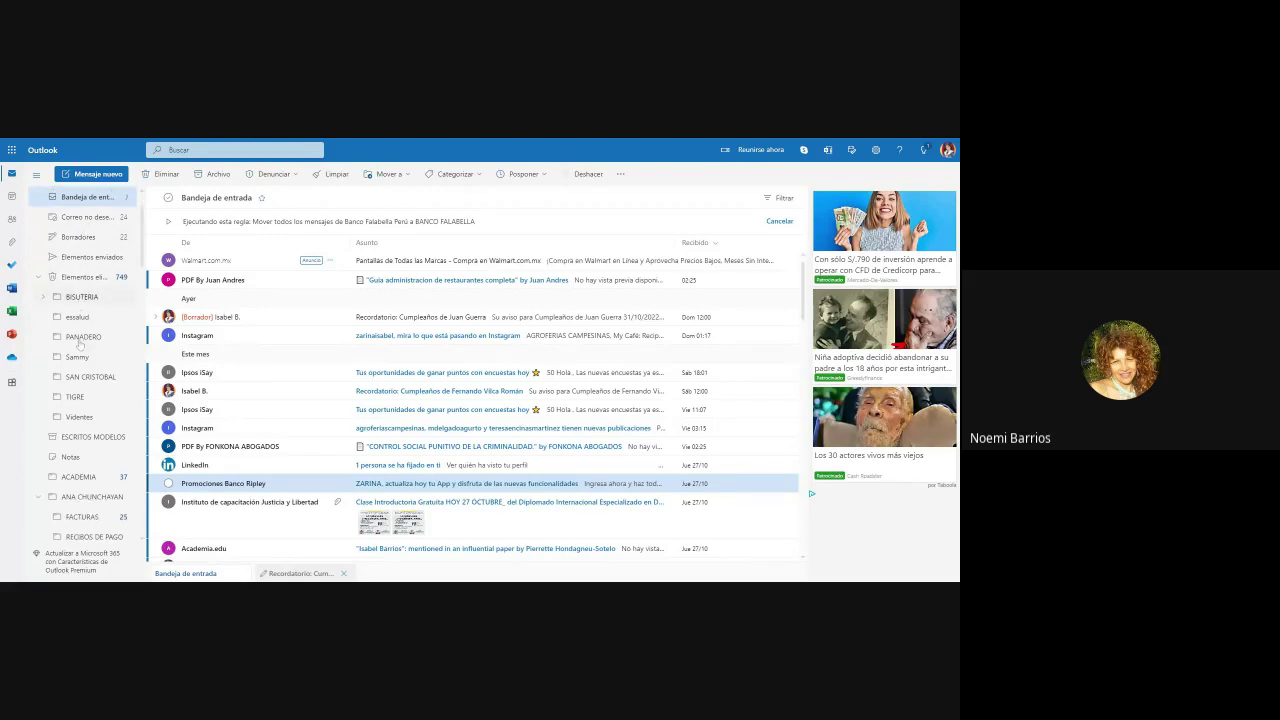
{"action": "scroll", "coordinate": [82, 353], "scroll_direction": "down", "scroll_amount": 4}
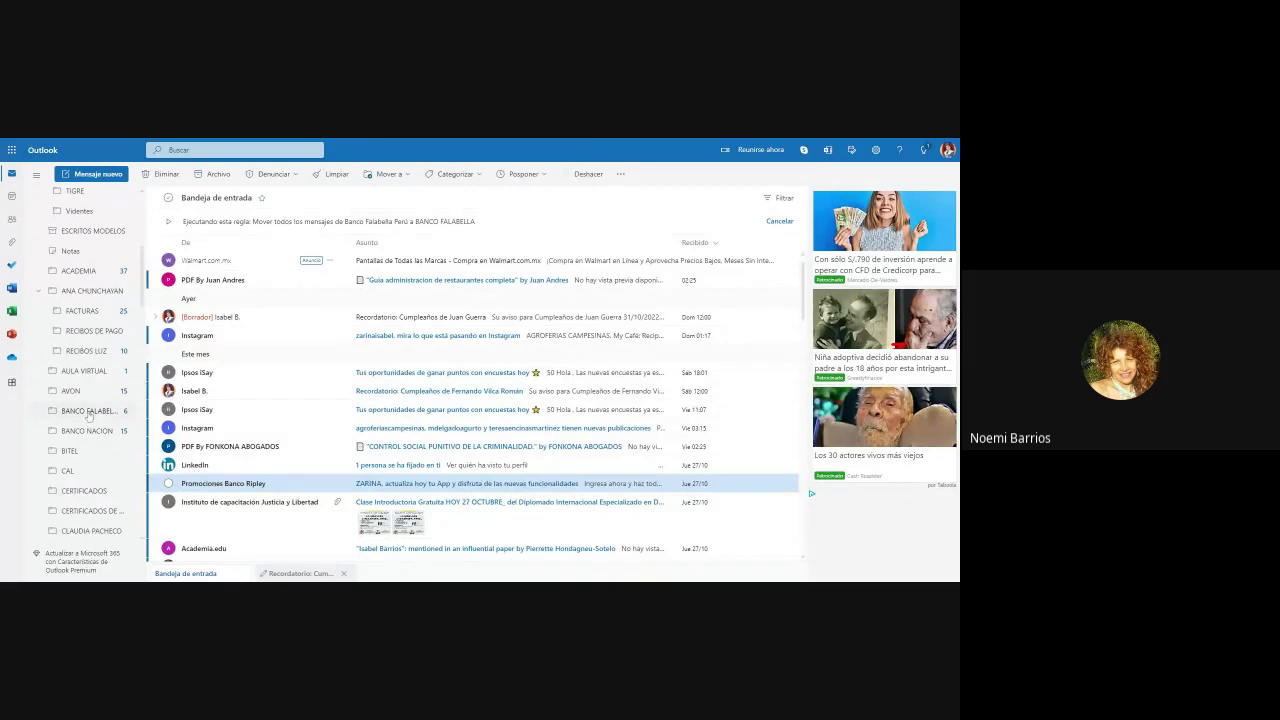
Step: Open the BANCO FALABELLA folder to view its six Banco Falabella Perú messages
{"action": "left_click", "coordinate": [88, 413]}
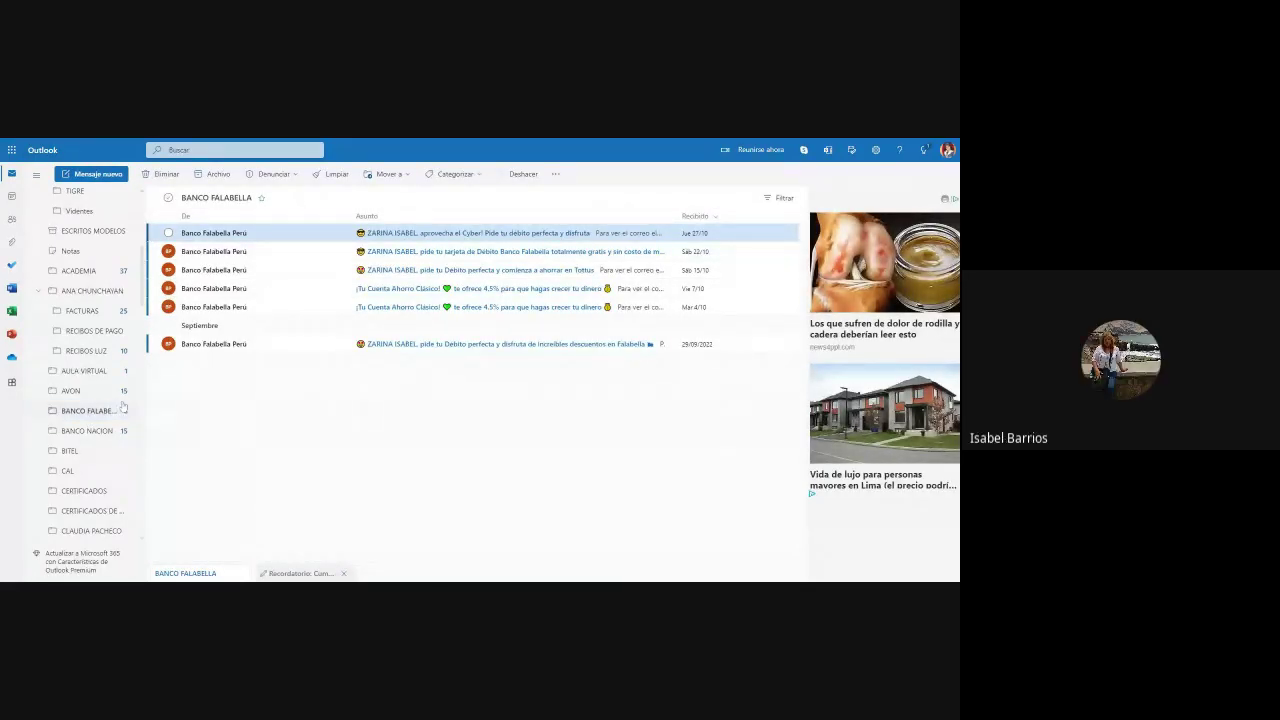
{"action": "left_click", "coordinate": [122, 405]}
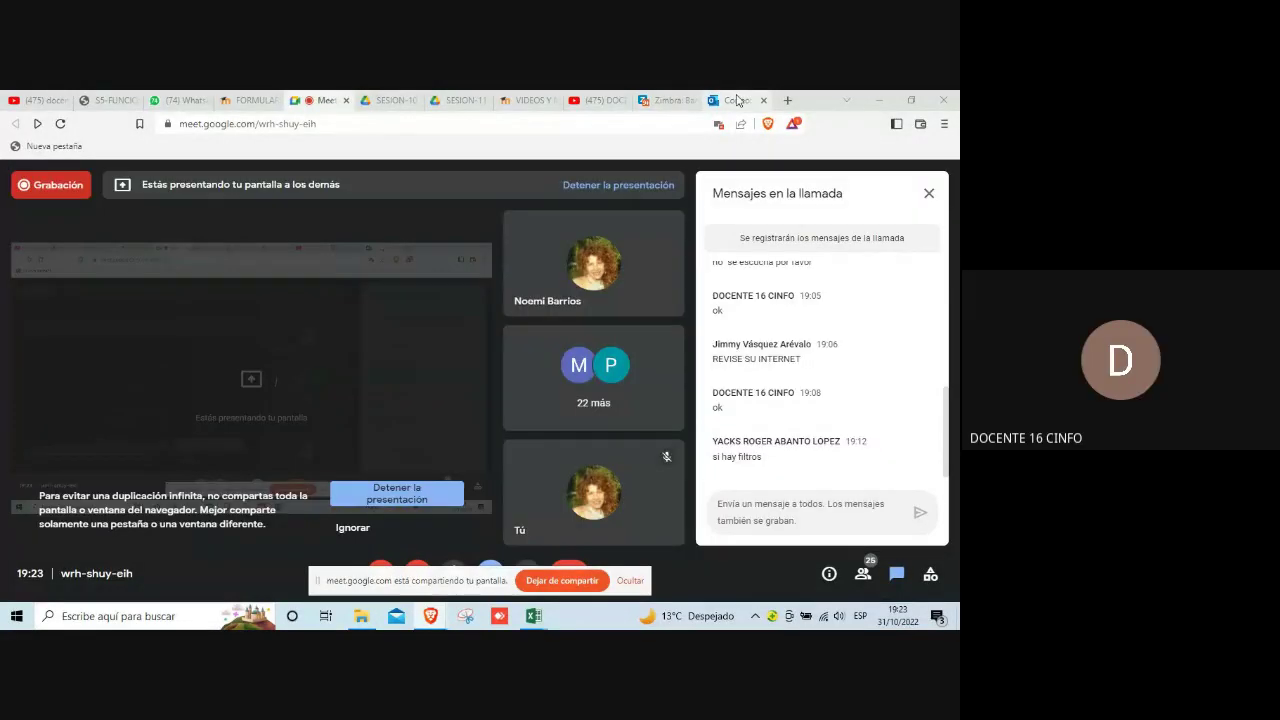
Step: Switch the shared Meet view to the Outlook 'Correo' tab showing the inbox
{"action": "left_click", "coordinate": [735, 100]}
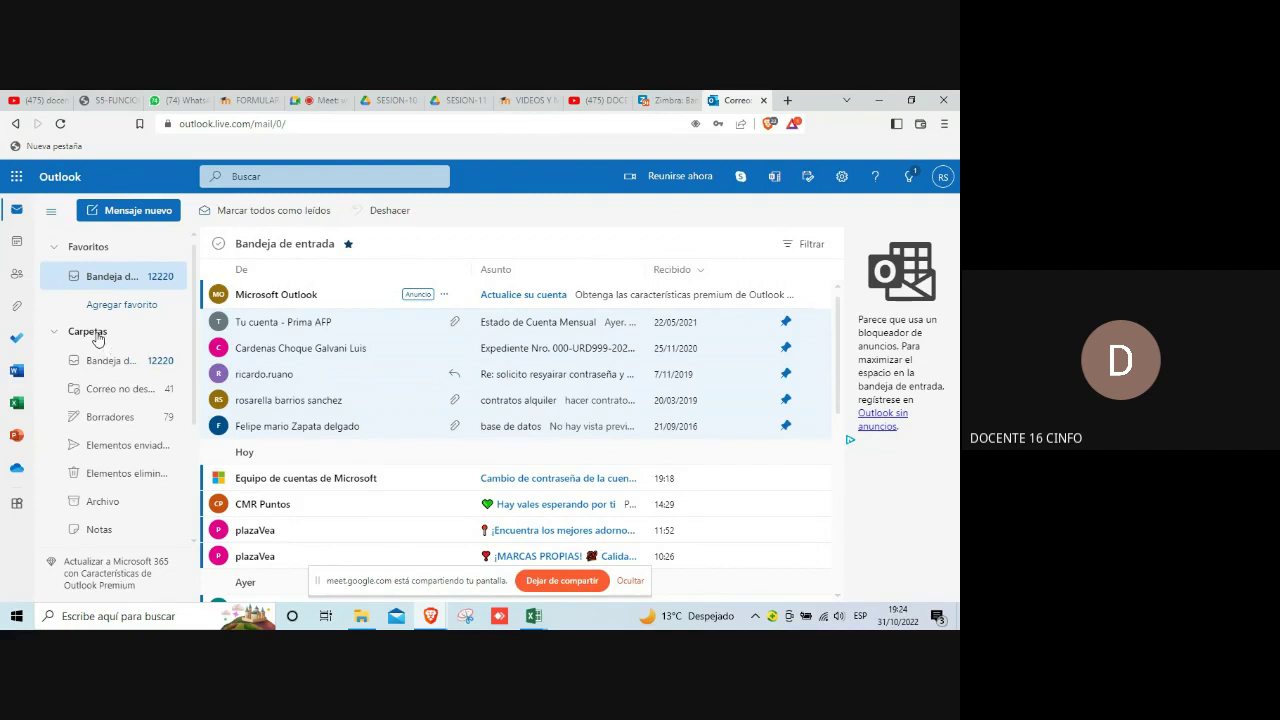
Step: Create a new mail folder named CMR PUNTOS under Carpetas
{"action": "left_click", "coordinate": [97, 338]}
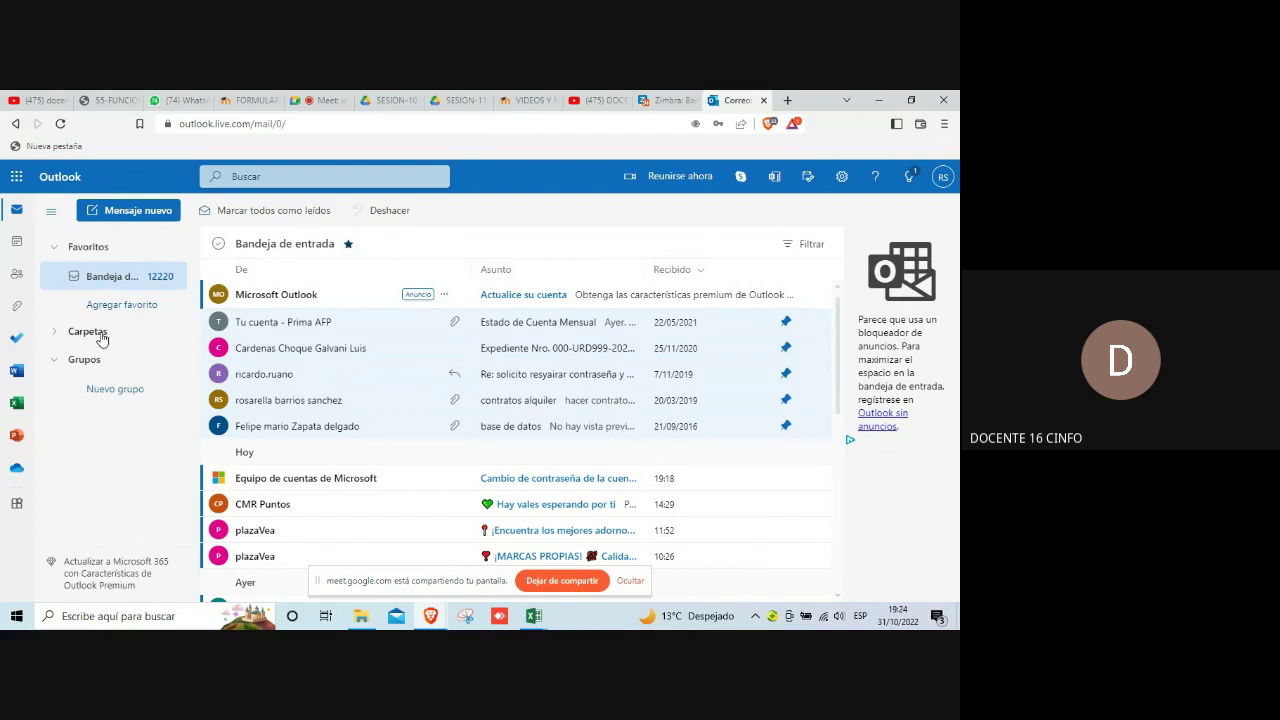
{"action": "left_click", "coordinate": [90, 332]}
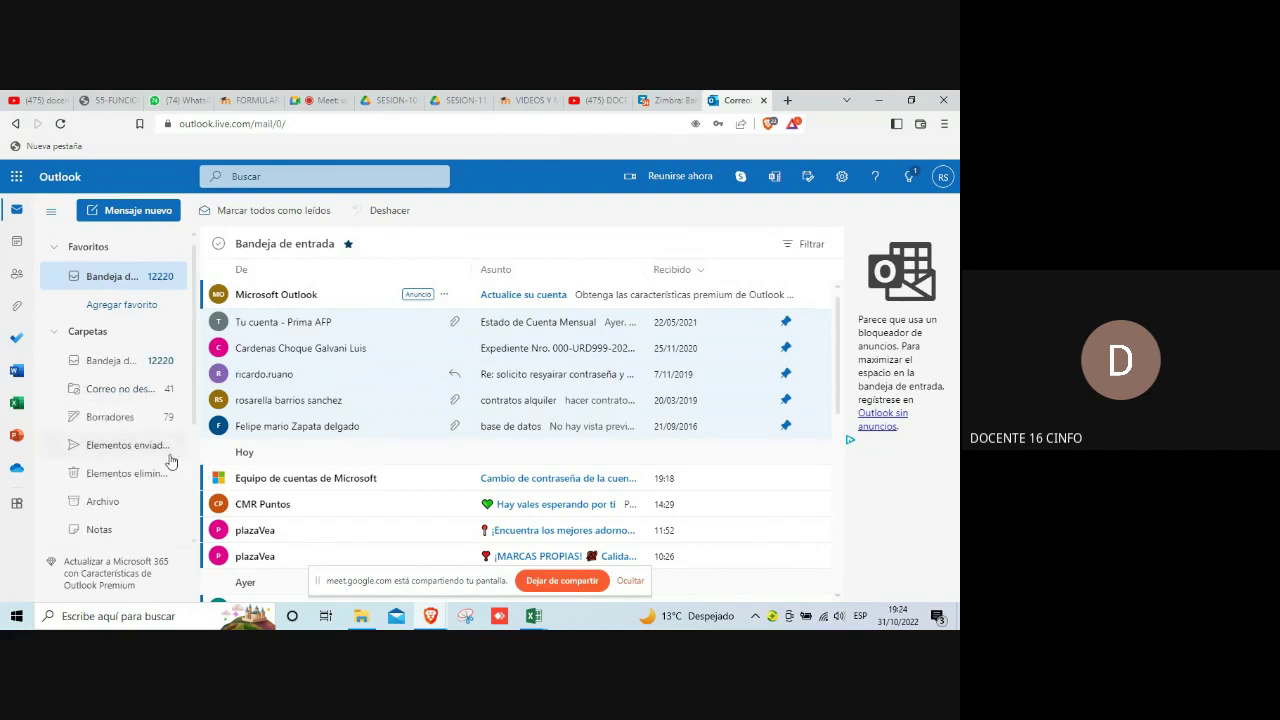
{"action": "scroll", "coordinate": [170, 460], "scroll_direction": "down", "scroll_amount": 1}
{"action": "scroll", "coordinate": [170, 460], "scroll_direction": "down", "scroll_amount": 1}
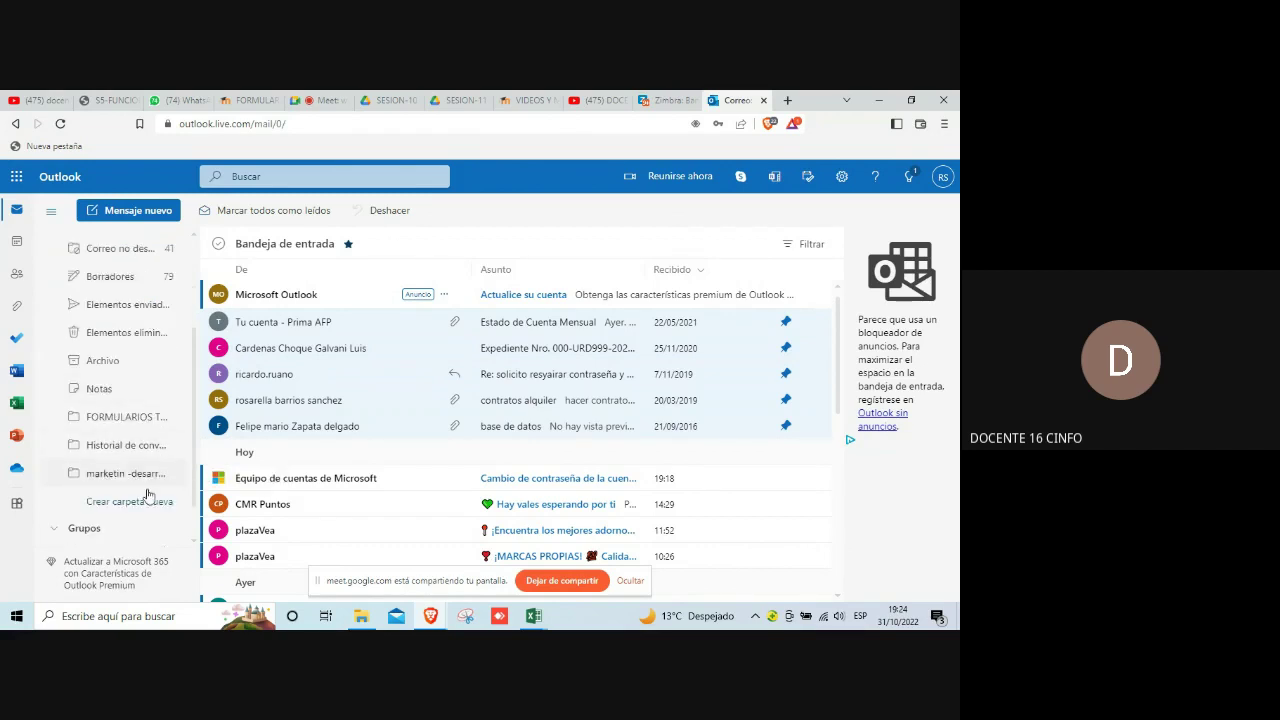
{"action": "scroll", "coordinate": [128, 510], "scroll_direction": "down", "scroll_amount": 1}
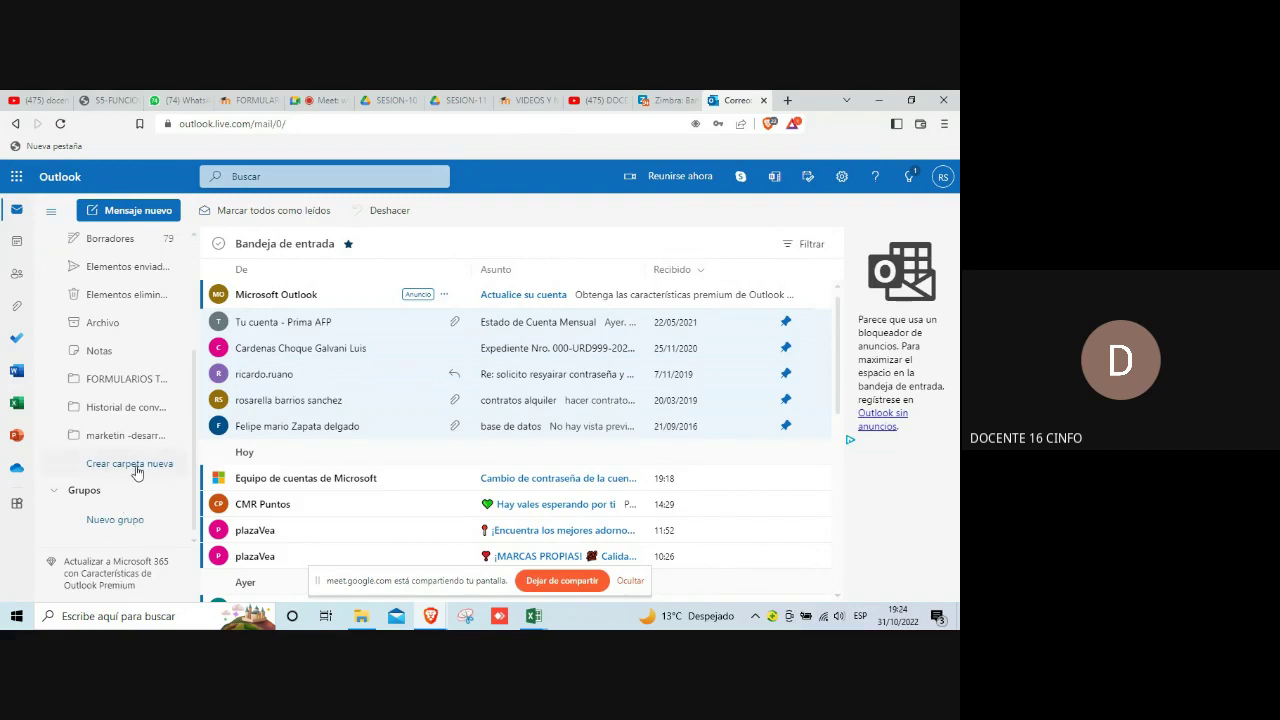
{"action": "left_click", "coordinate": [137, 466]}
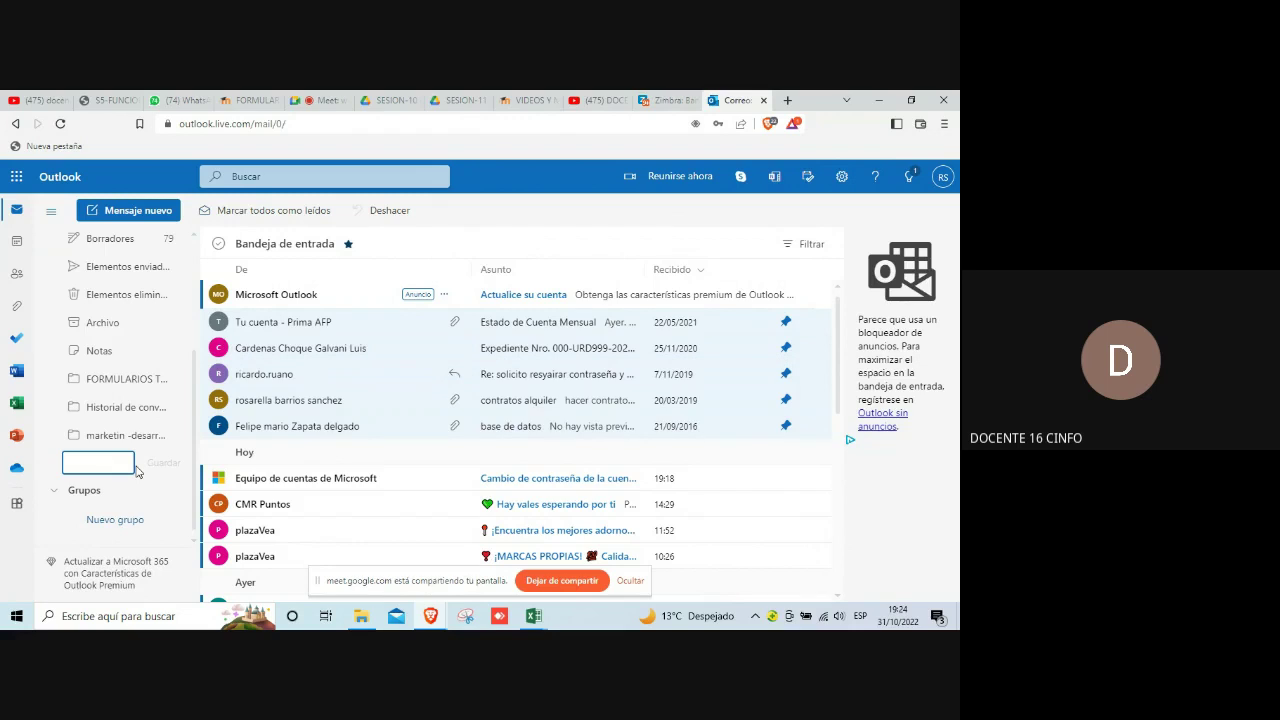
{"action": "type", "text": "CMR PUNTOS"}
{"action": "left_click", "coordinate": [168, 465]}
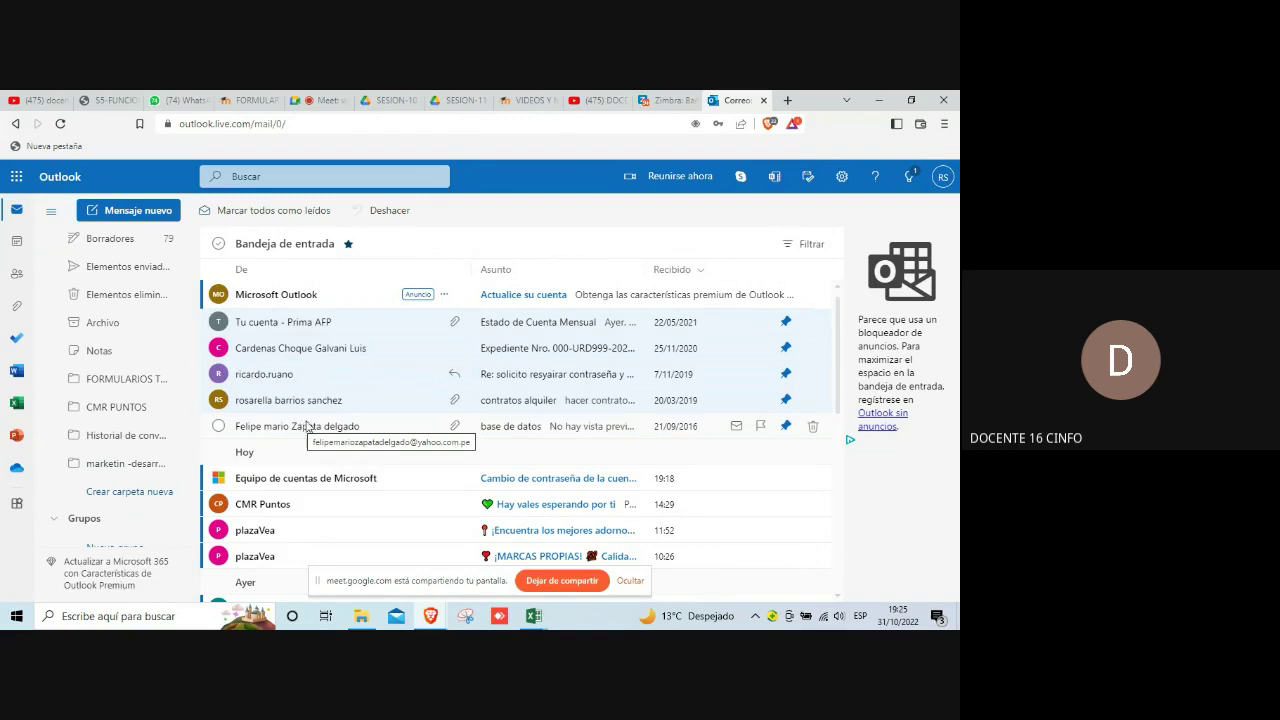
Step: From the CMR Puntos email, start a rule for all CMR Puntos mail in full rule settings
{"action": "left_click", "coordinate": [292, 508]}
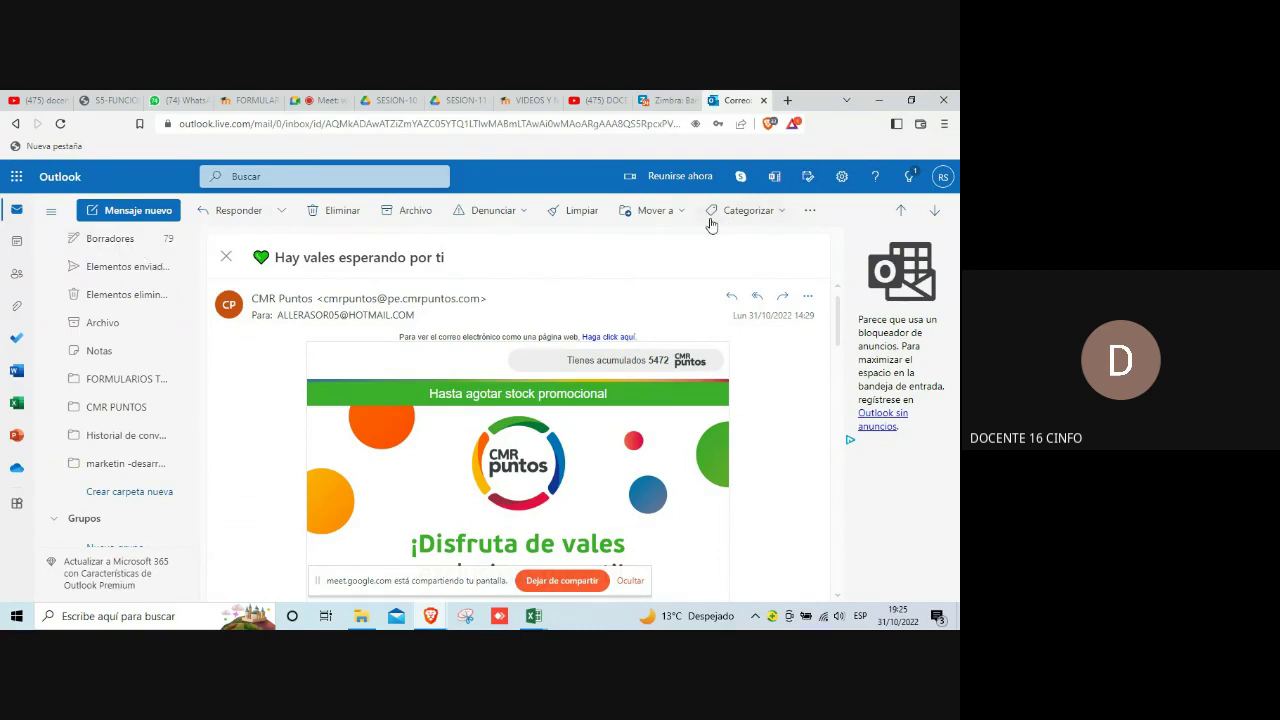
{"action": "left_click", "coordinate": [811, 214]}
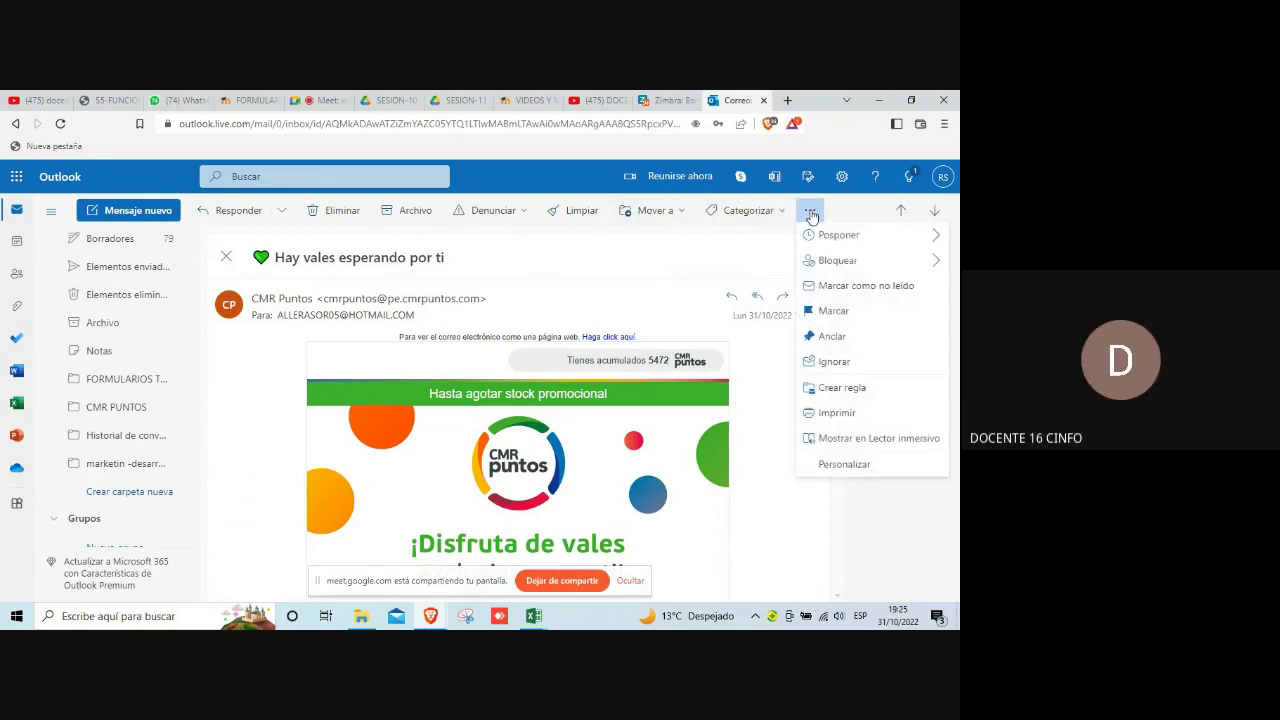
{"action": "mouse_move", "coordinate": [843, 240]}
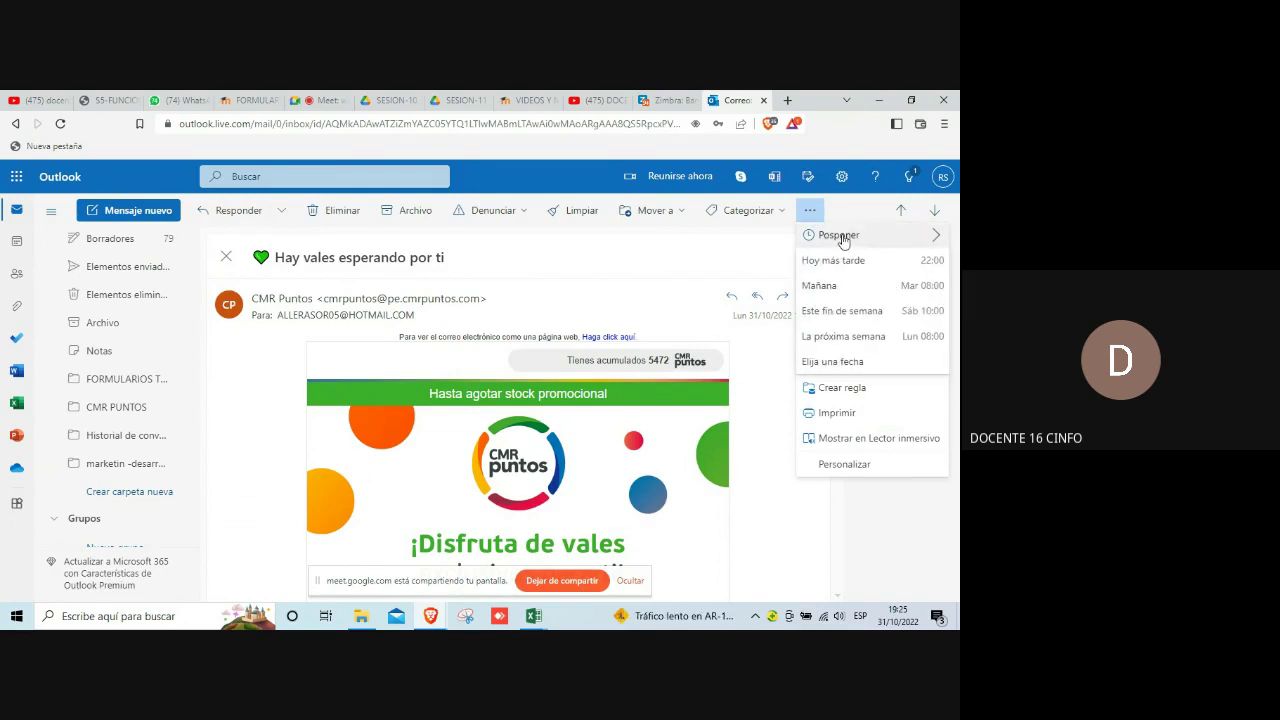
{"action": "left_click", "coordinate": [841, 389]}
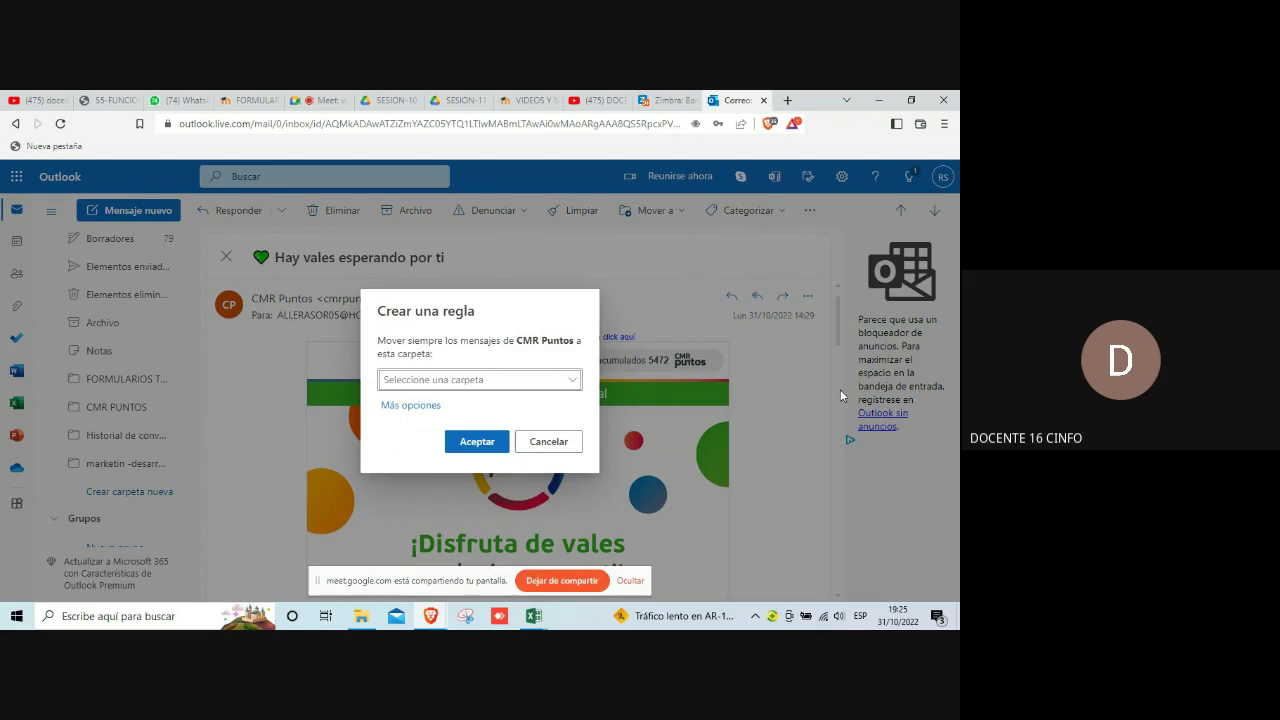
{"action": "left_click", "coordinate": [418, 407]}
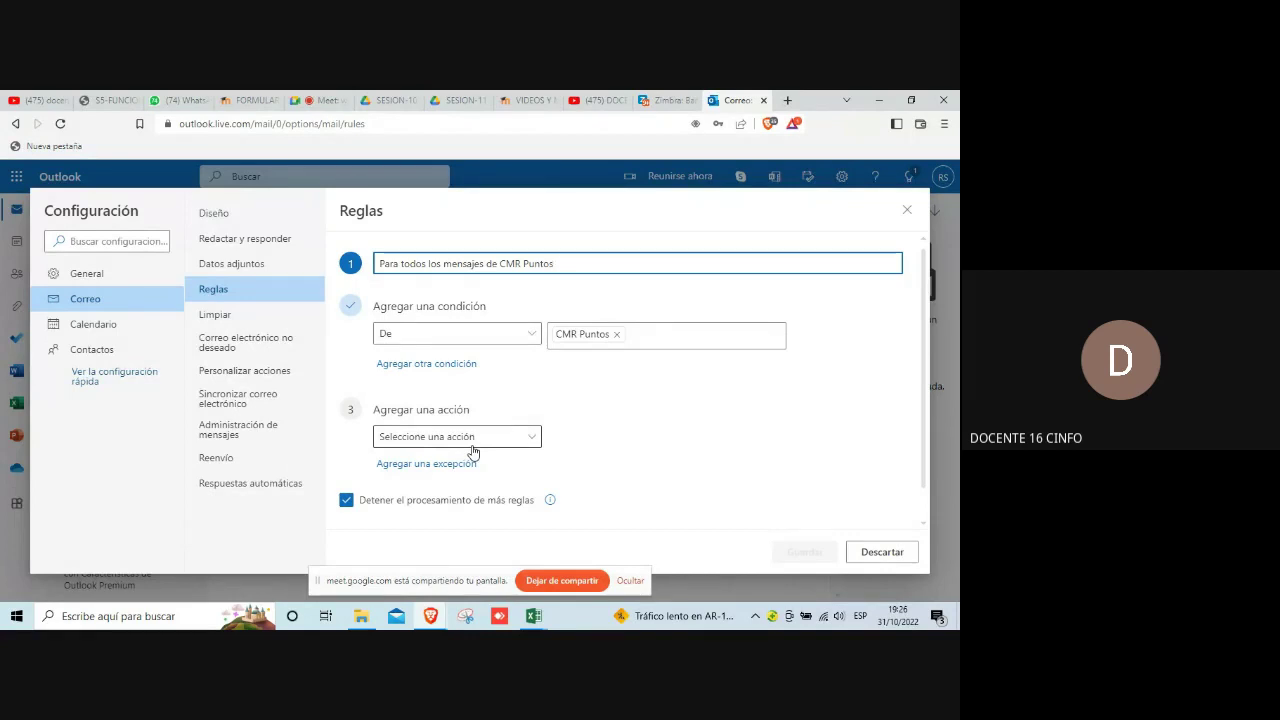
Step: Make the rule move CMR Puntos mail to CMR PUNTOS, run it now, save, and close settings
{"action": "left_click", "coordinate": [531, 446]}
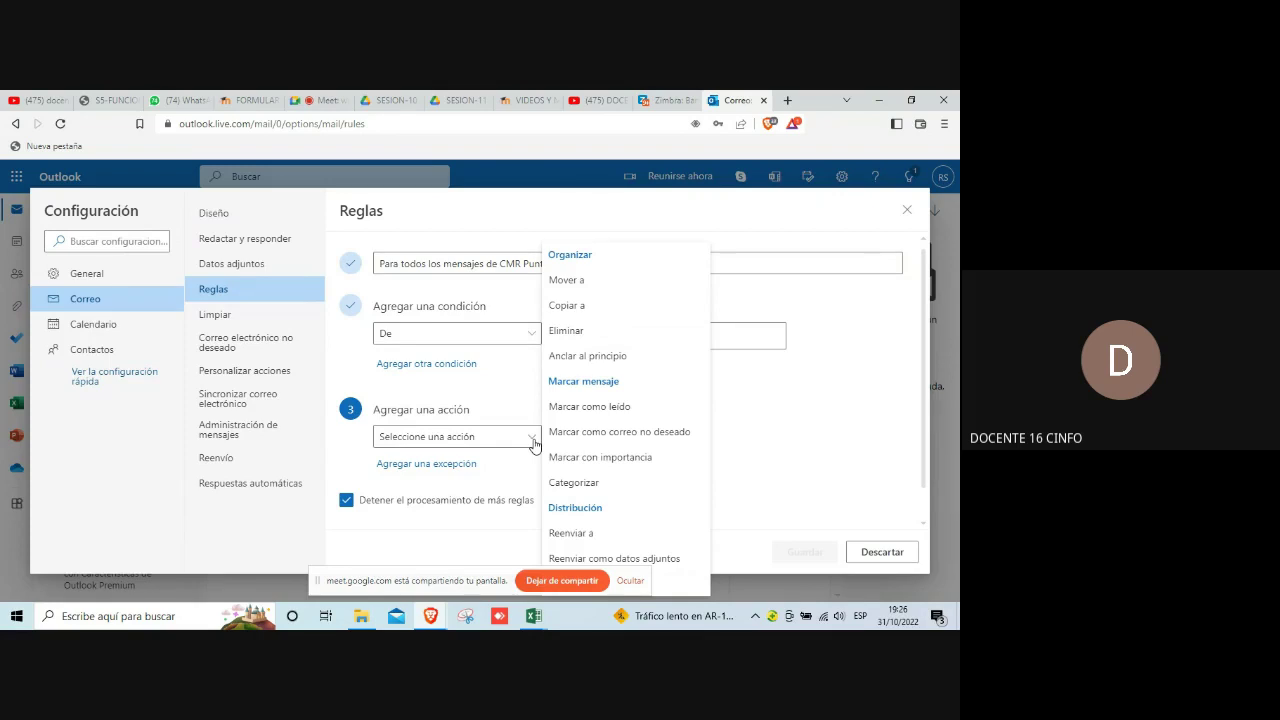
{"action": "left_click", "coordinate": [581, 285]}
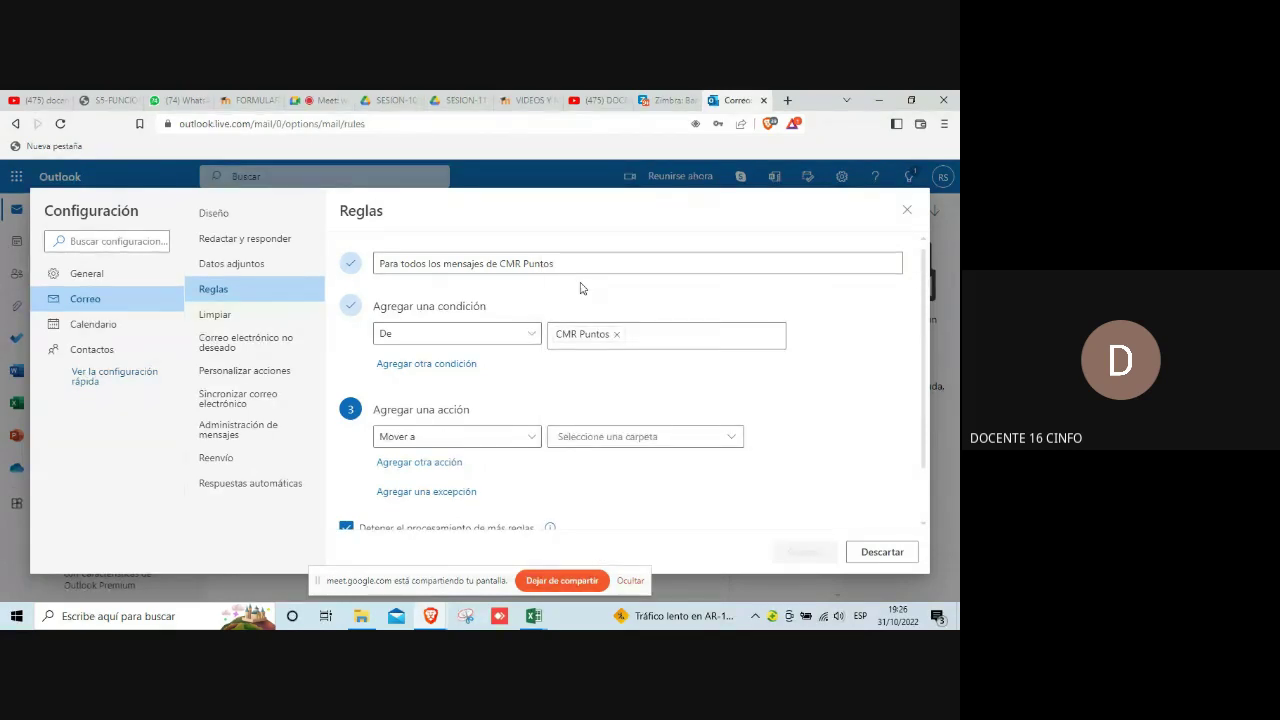
{"action": "left_click", "coordinate": [738, 444]}
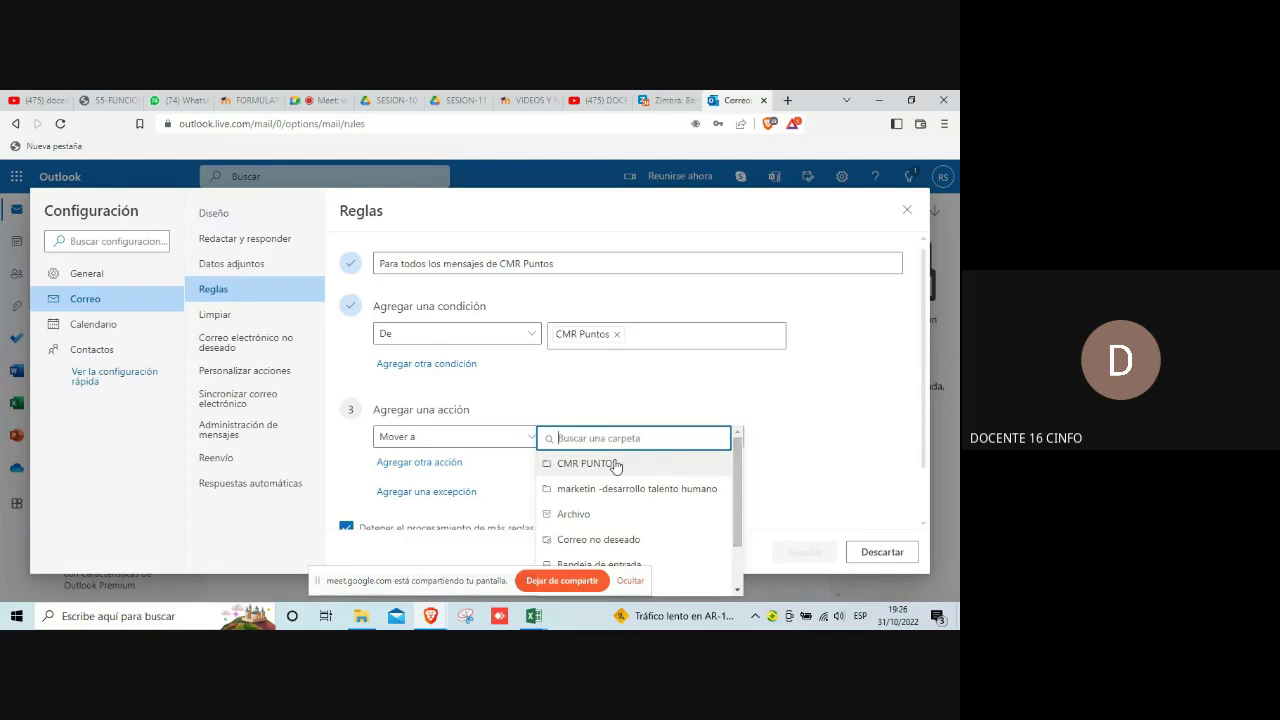
{"action": "left_click", "coordinate": [615, 465]}
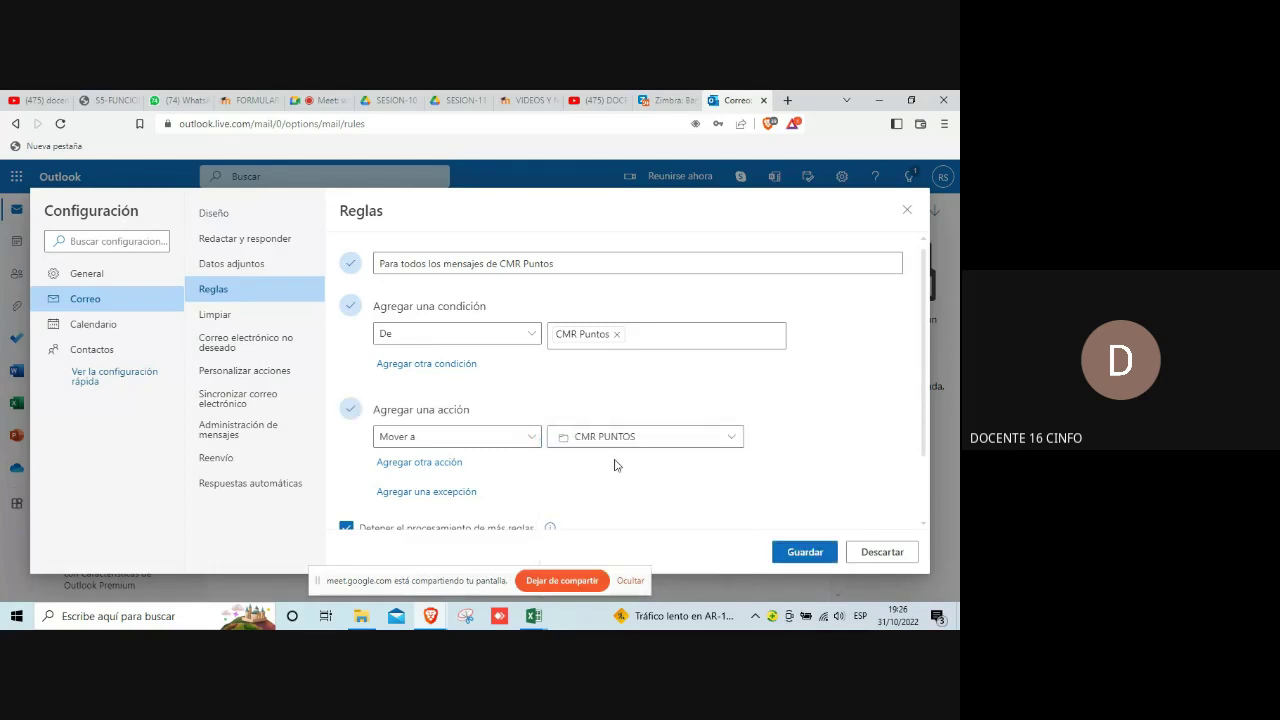
{"action": "scroll", "coordinate": [615, 465], "scroll_direction": "down", "scroll_amount": 2}
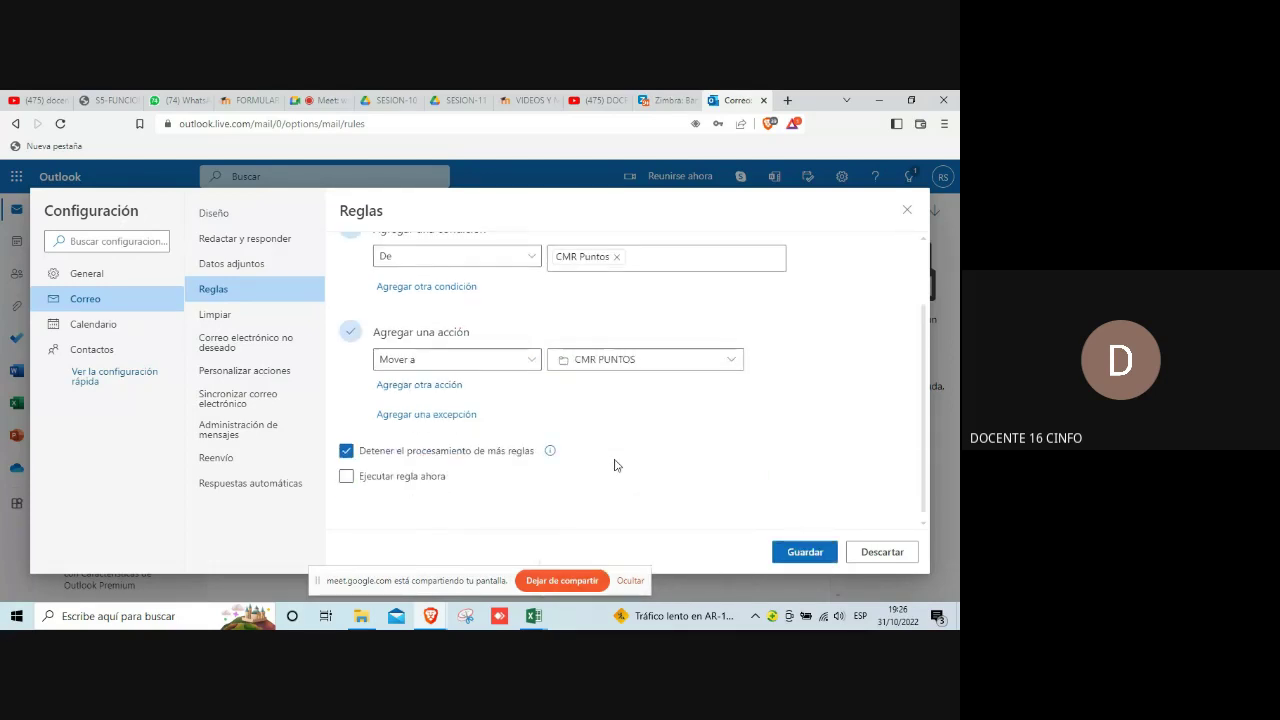
{"action": "left_click", "coordinate": [350, 479]}
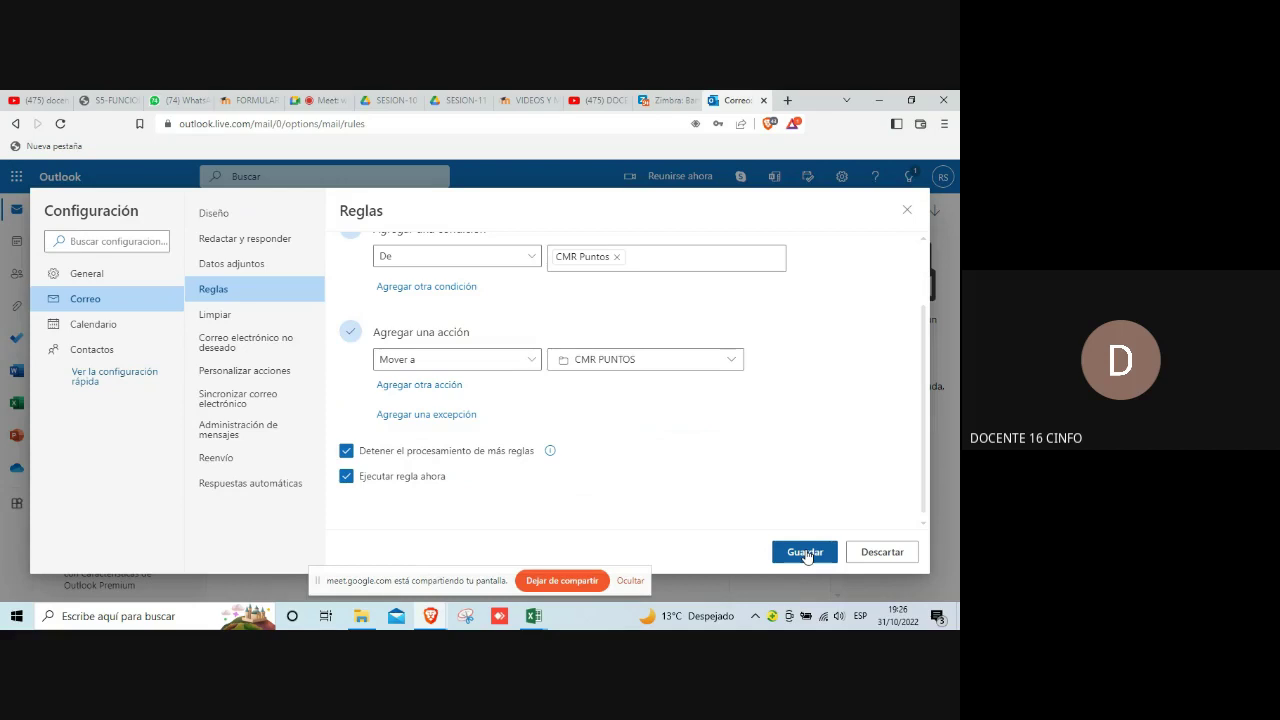
{"action": "left_click", "coordinate": [806, 554]}
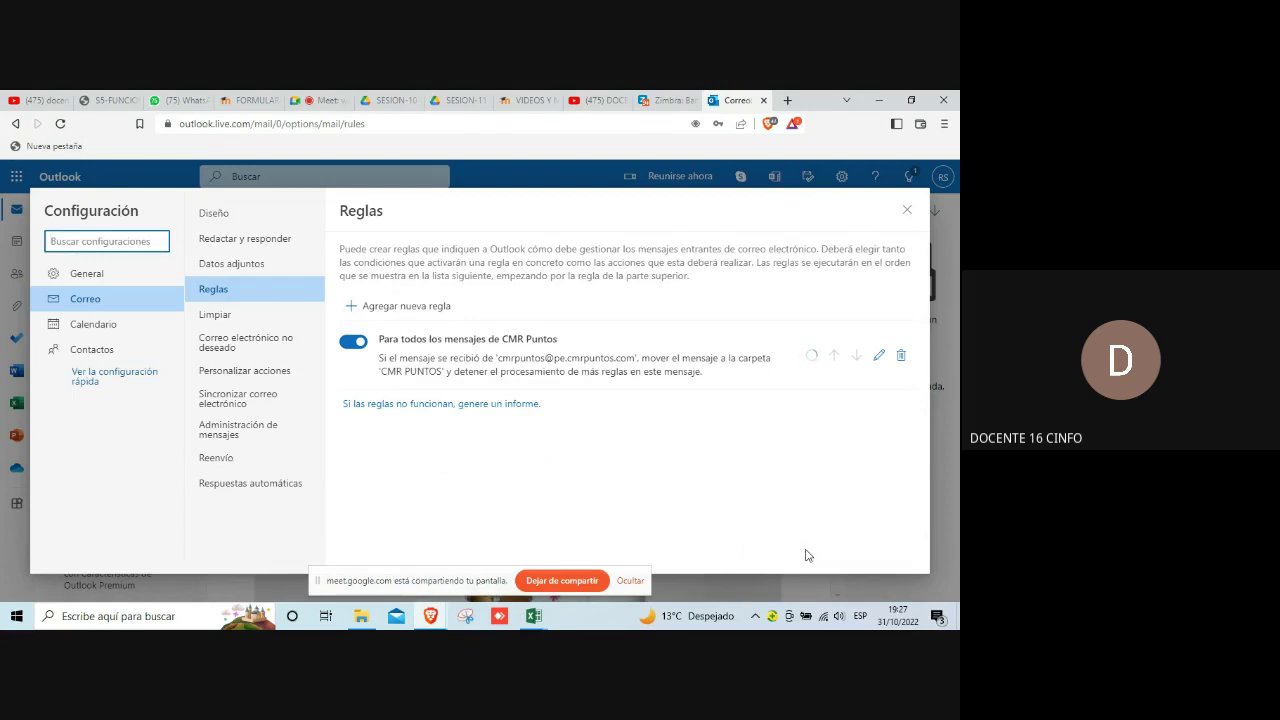
{"action": "left_click", "coordinate": [907, 209]}
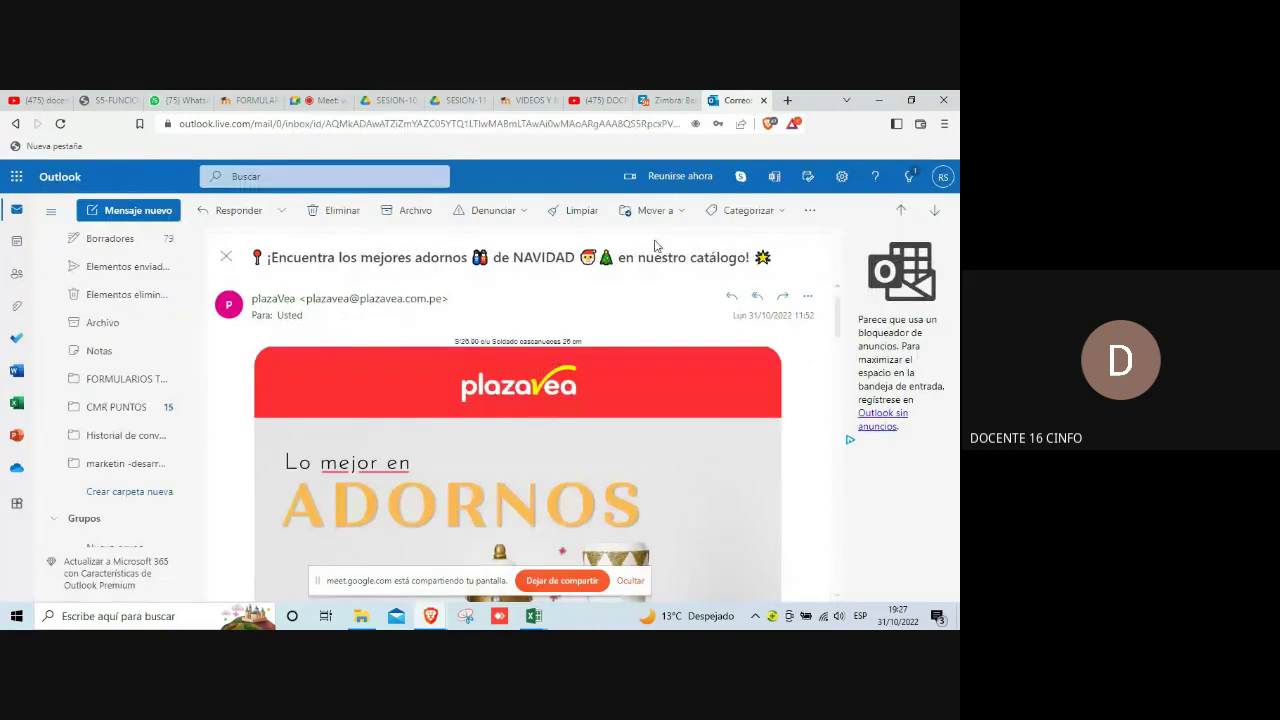
Step: Check the CMR PUNTOS folder for moved mail, then go back to the inbox
{"action": "left_click", "coordinate": [110, 407]}
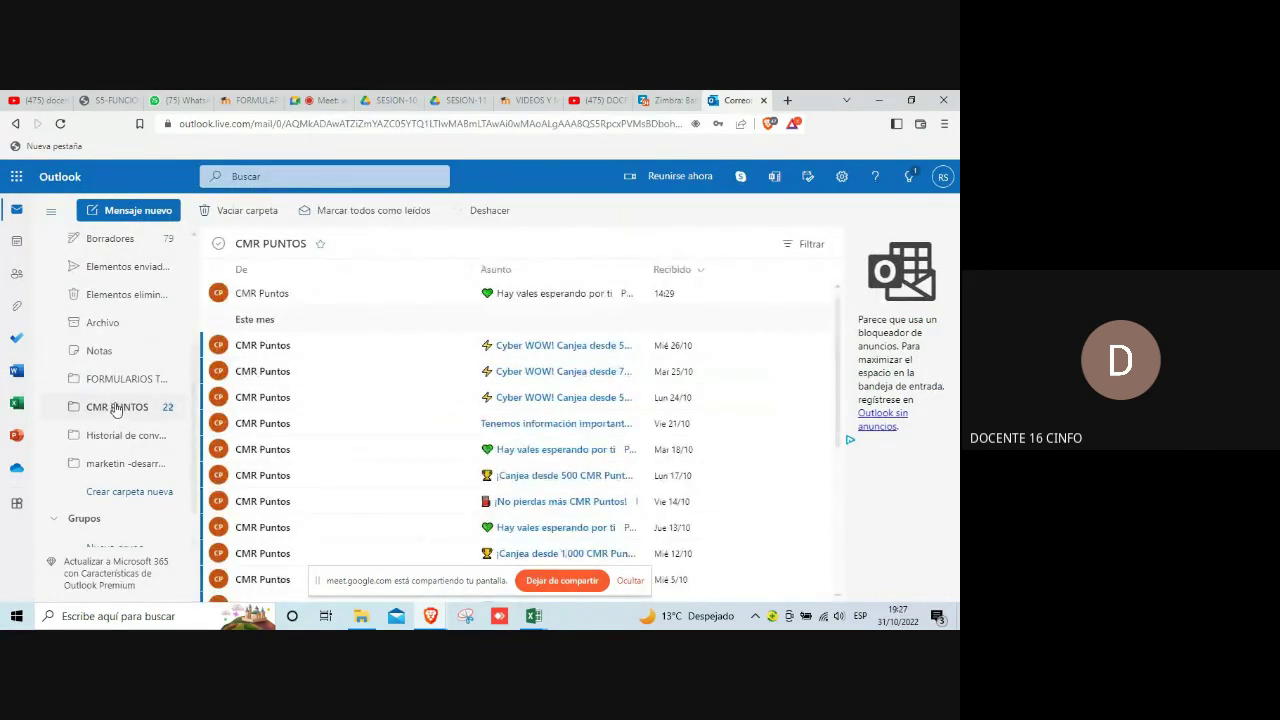
{"action": "scroll", "coordinate": [500, 423], "scroll_direction": "down", "scroll_amount": 6}
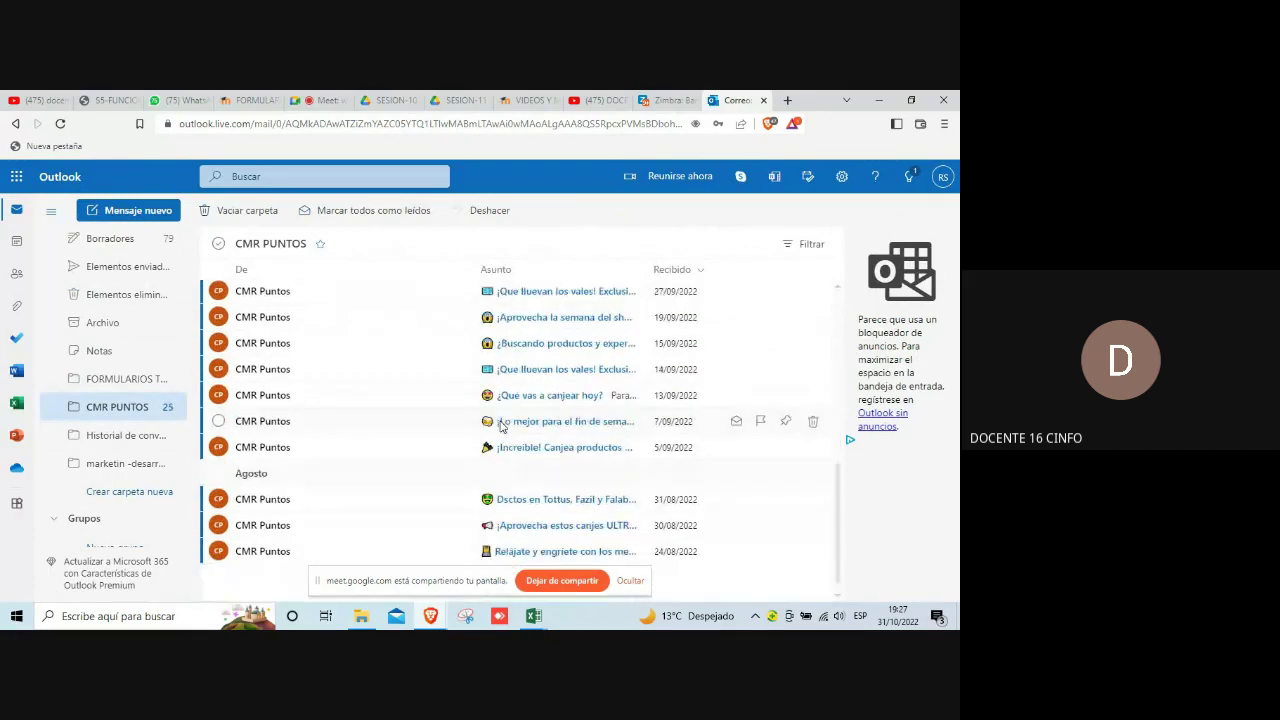
{"action": "scroll", "coordinate": [501, 427], "scroll_direction": "down", "scroll_amount": 1}
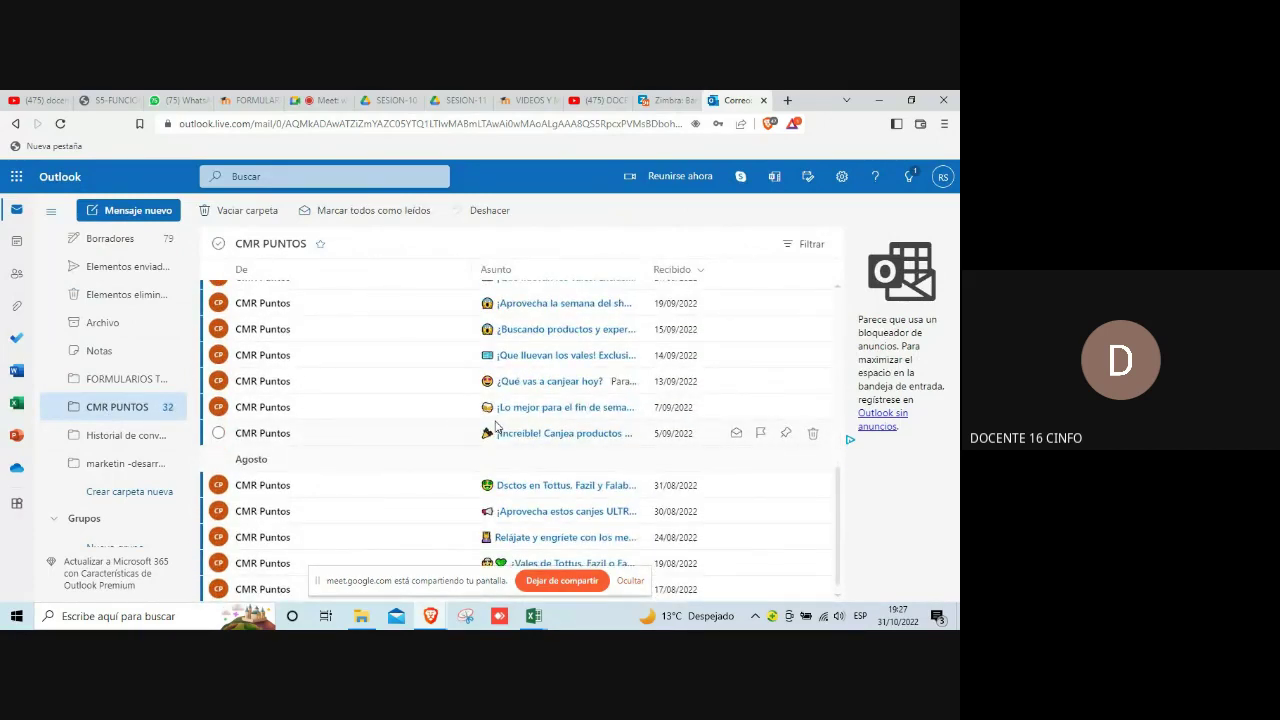
{"action": "scroll", "coordinate": [604, 413], "scroll_direction": "up", "scroll_amount": 8}
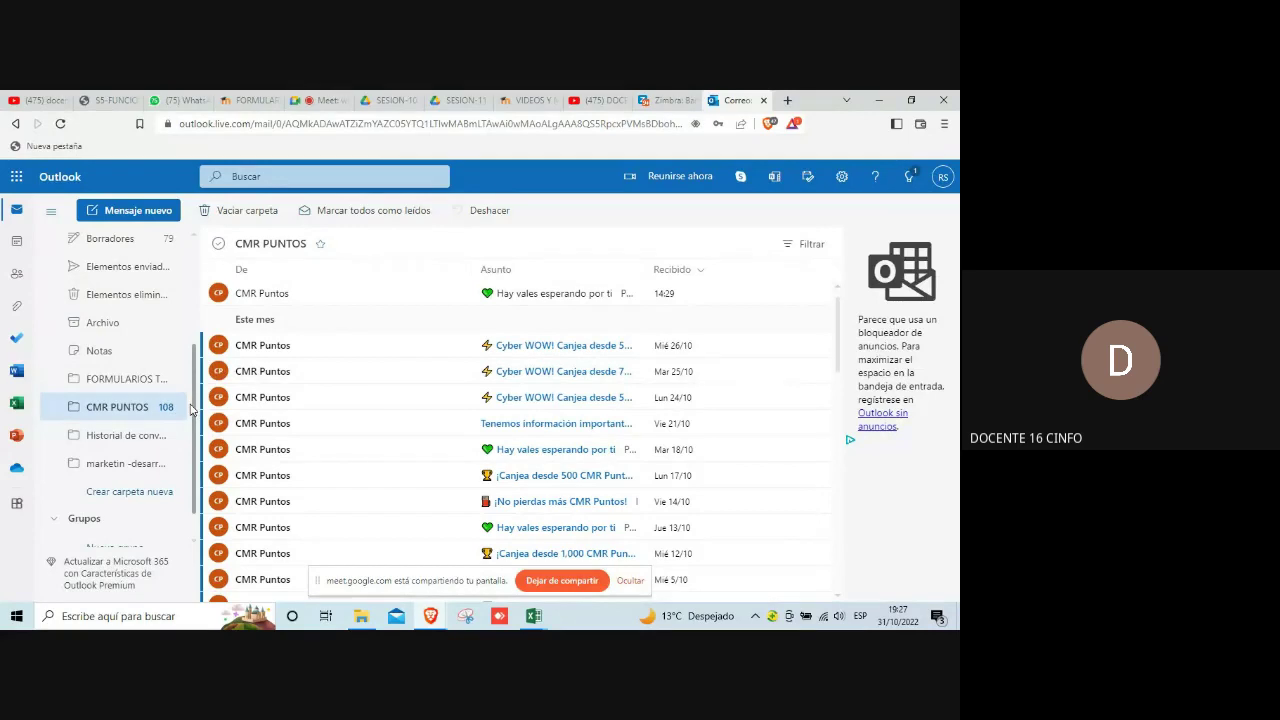
{"action": "left_click_drag", "start_coordinate": [190, 410], "coordinate": [188, 298]}
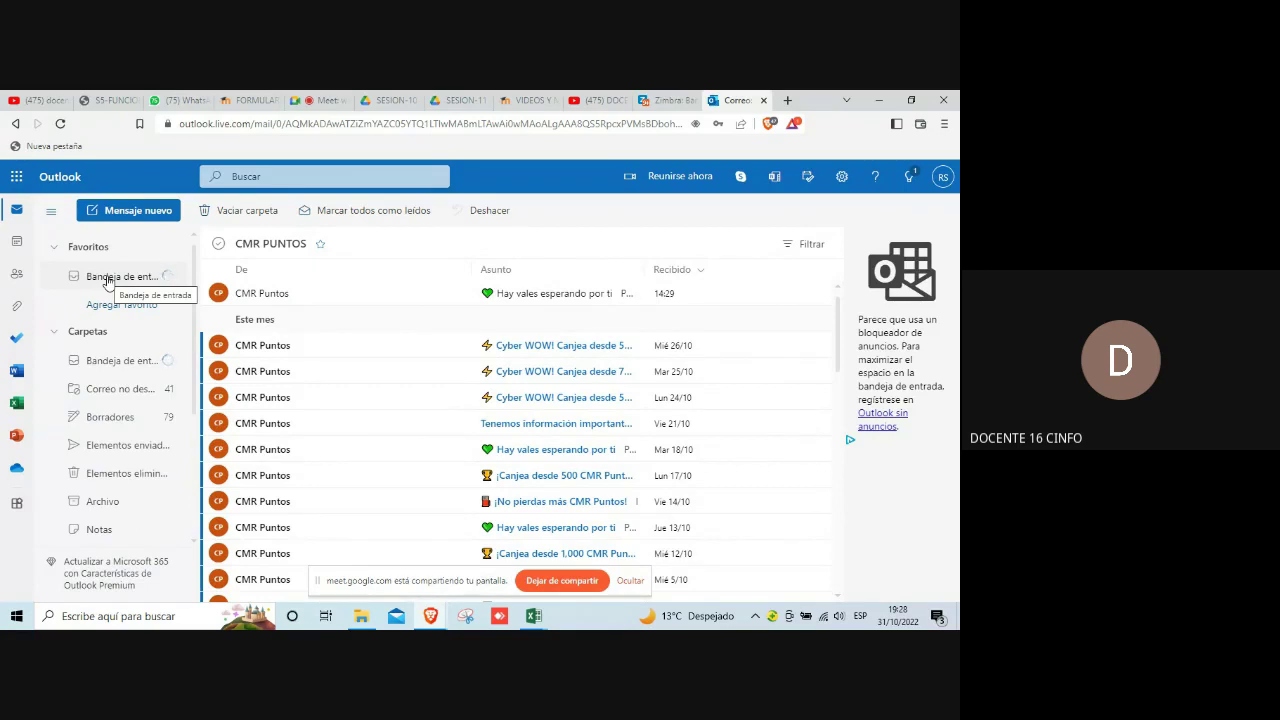
{"action": "left_click", "coordinate": [108, 279]}
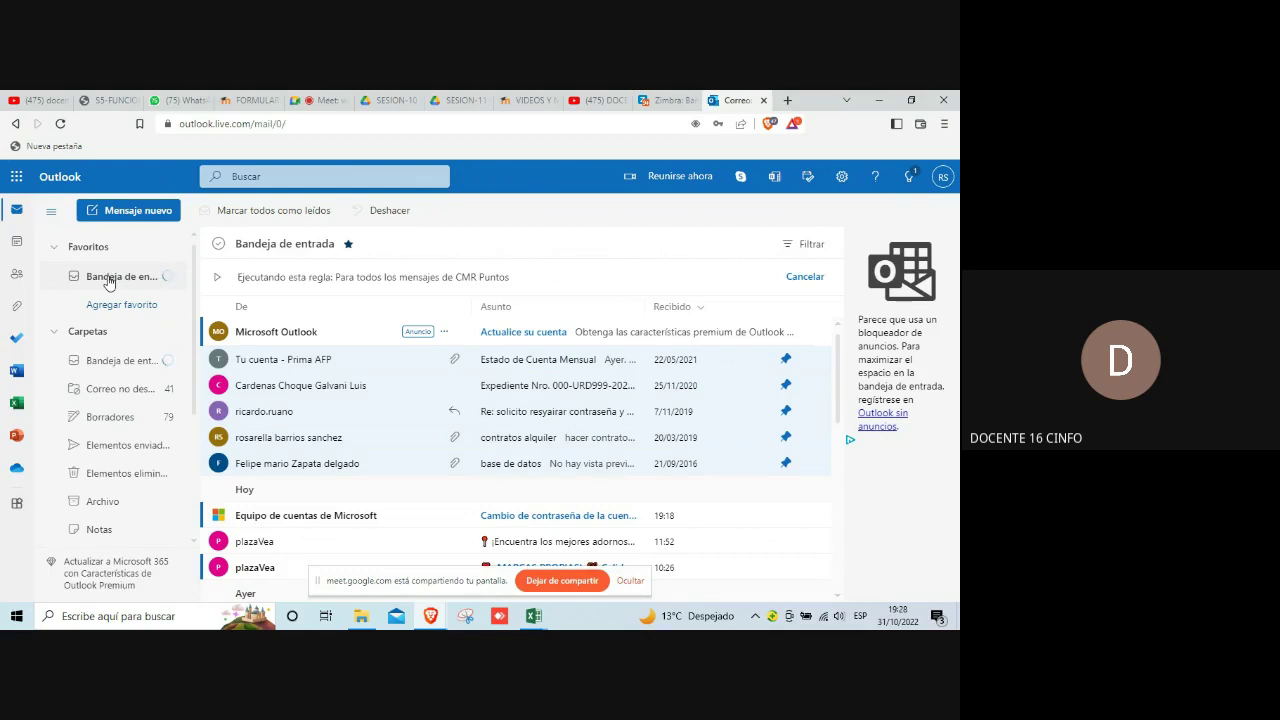
{"action": "scroll", "coordinate": [138, 455], "scroll_direction": "down", "scroll_amount": 1}
{"action": "scroll", "coordinate": [138, 455], "scroll_direction": "down", "scroll_amount": 2}
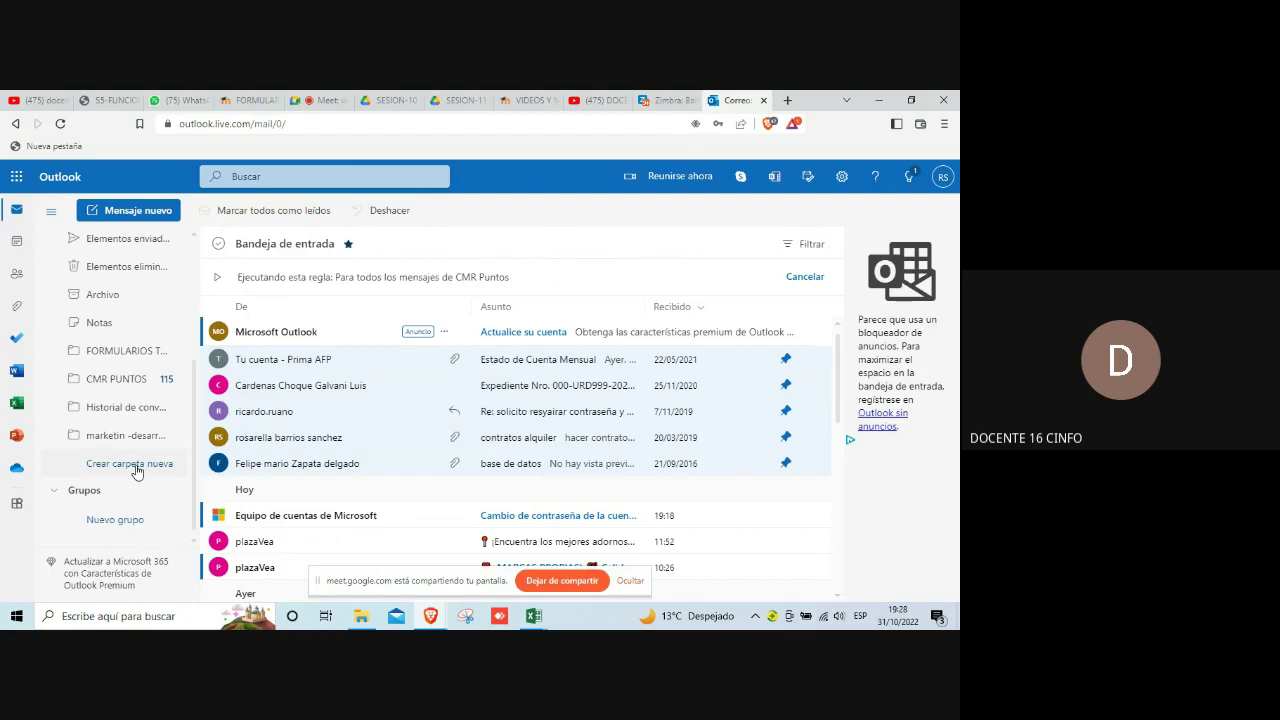
Step: Create a new mail folder named PLAZA VEA
{"action": "left_click", "coordinate": [137, 466]}
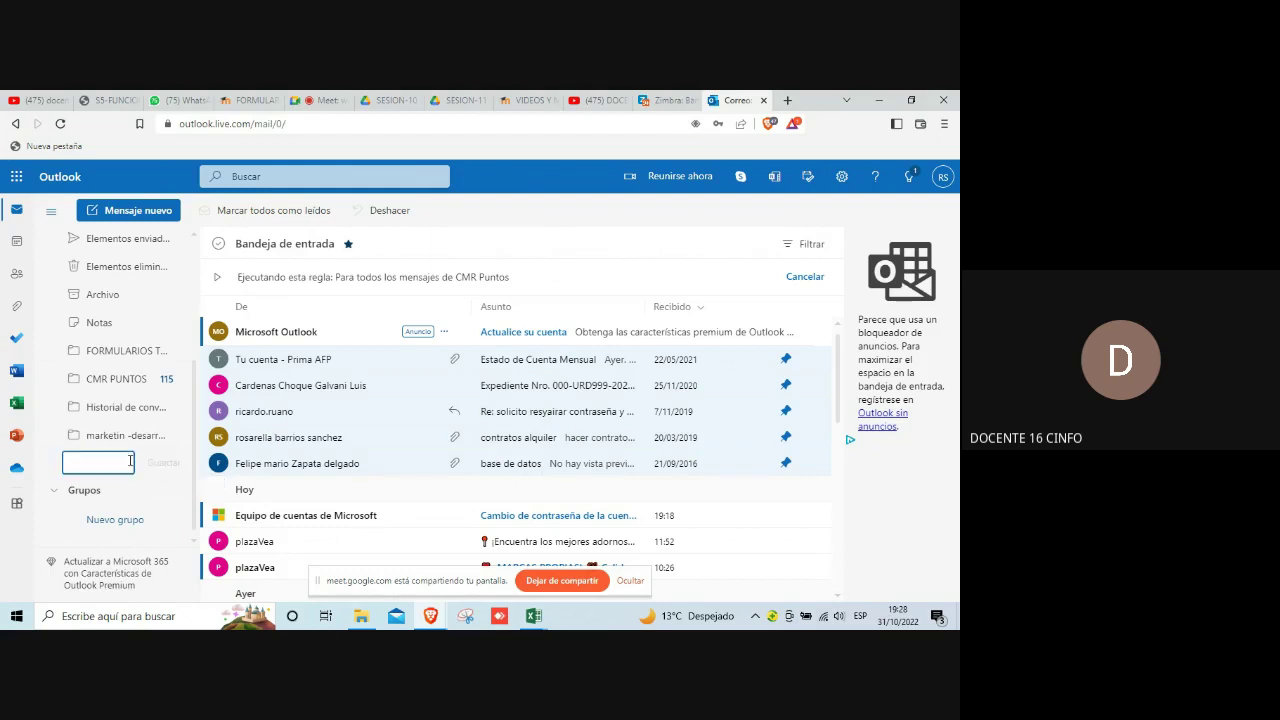
{"action": "type", "text": "PLAZA VEA"}
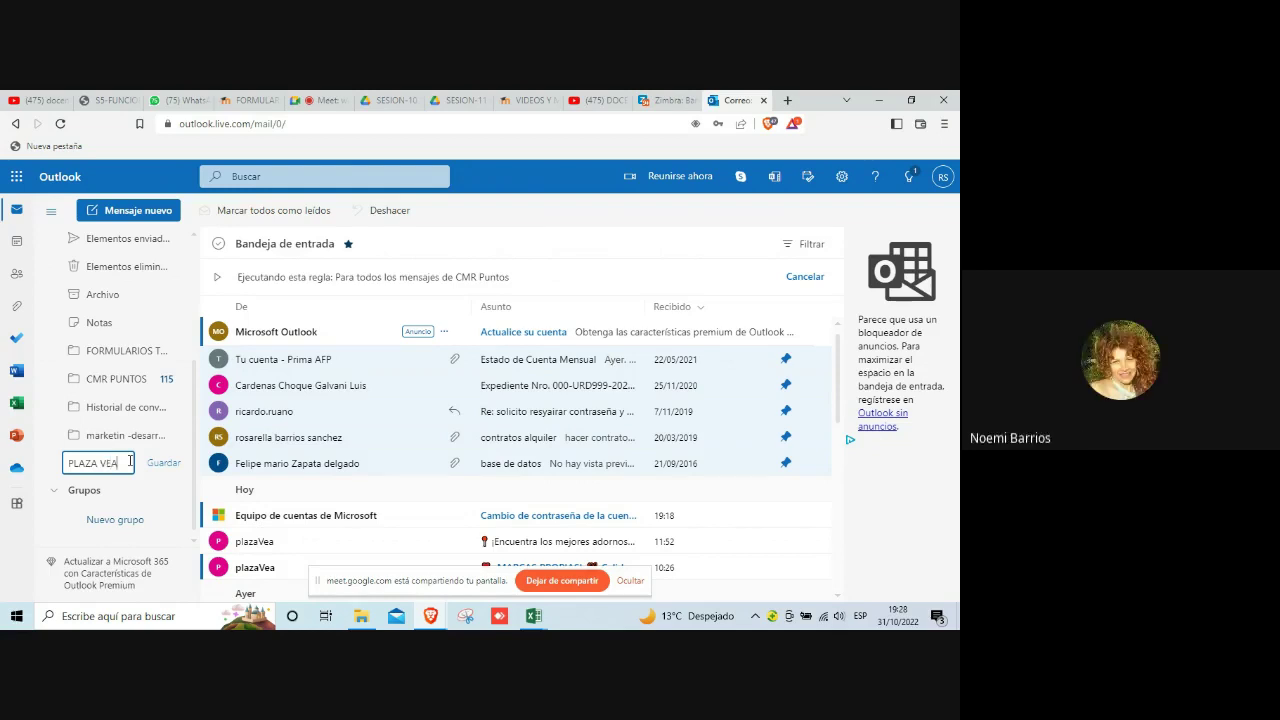
{"action": "left_click", "coordinate": [161, 463]}
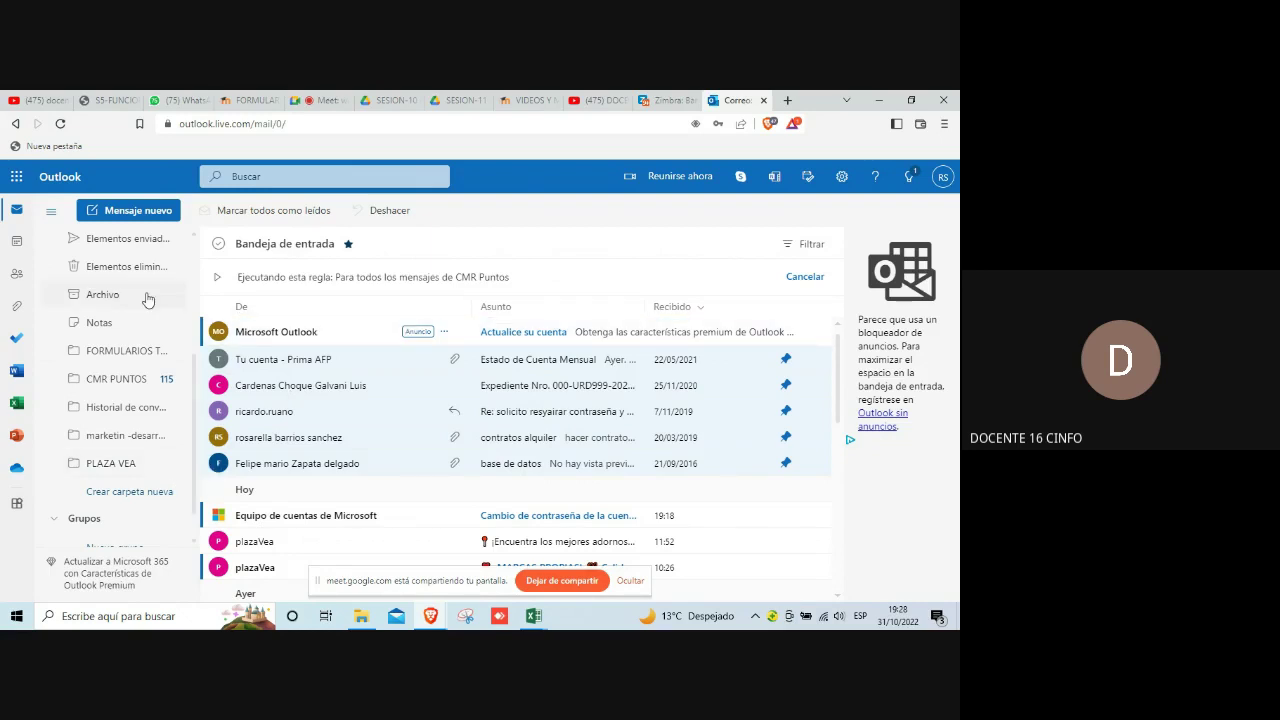
Step: View the empty PLAZA VEA folder, then open the plazaVea Christmas ornaments email from the inbox
{"action": "left_click", "coordinate": [121, 464]}
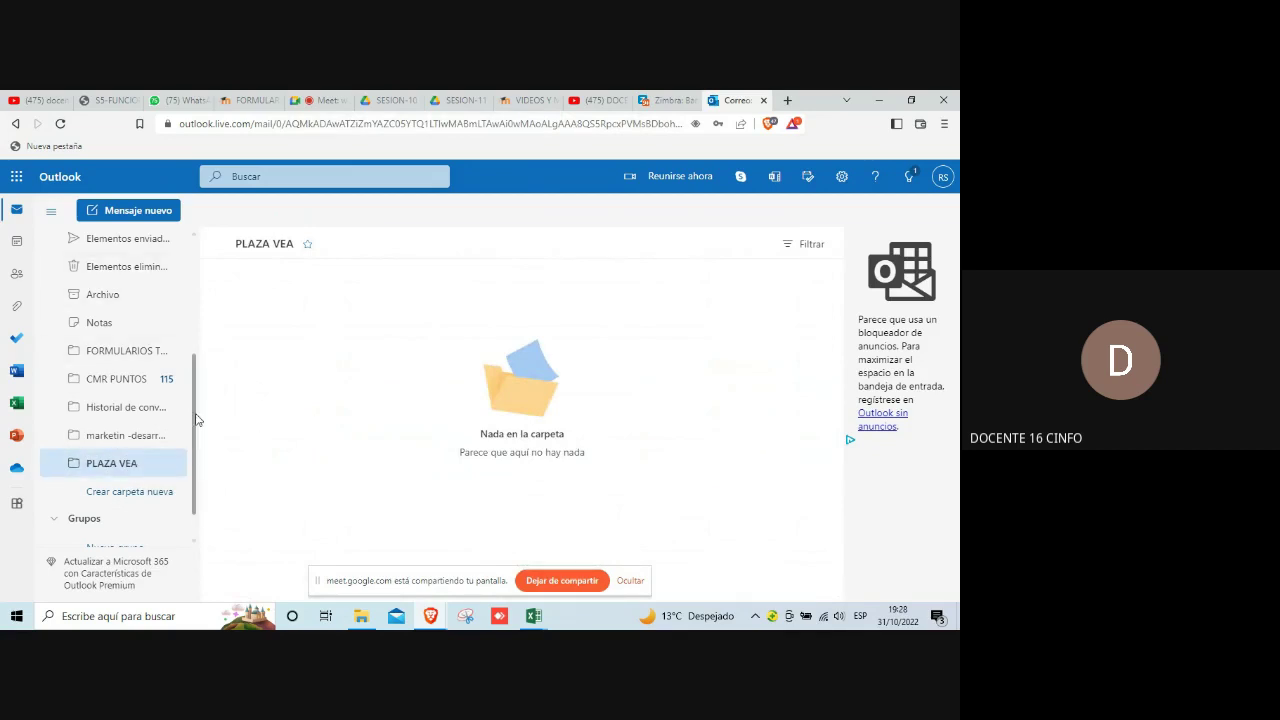
{"action": "left_click_drag", "start_coordinate": [195, 423], "coordinate": [208, 294]}
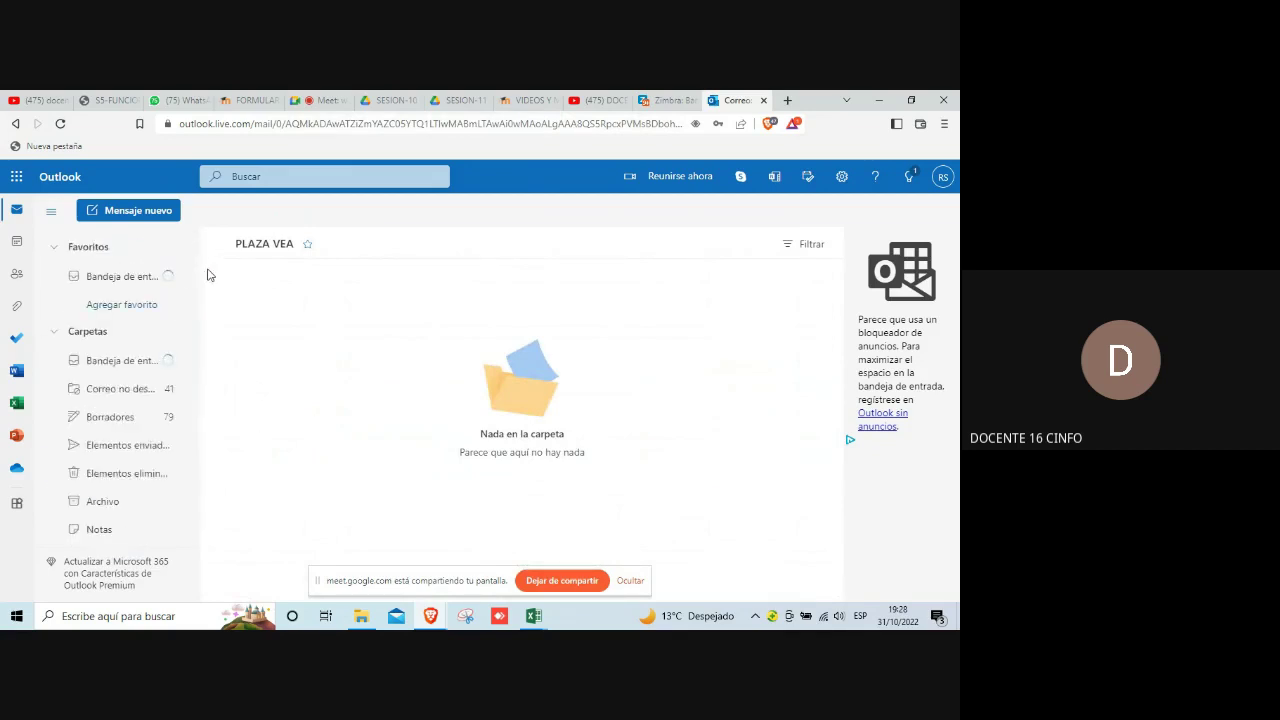
{"action": "left_click", "coordinate": [140, 282]}
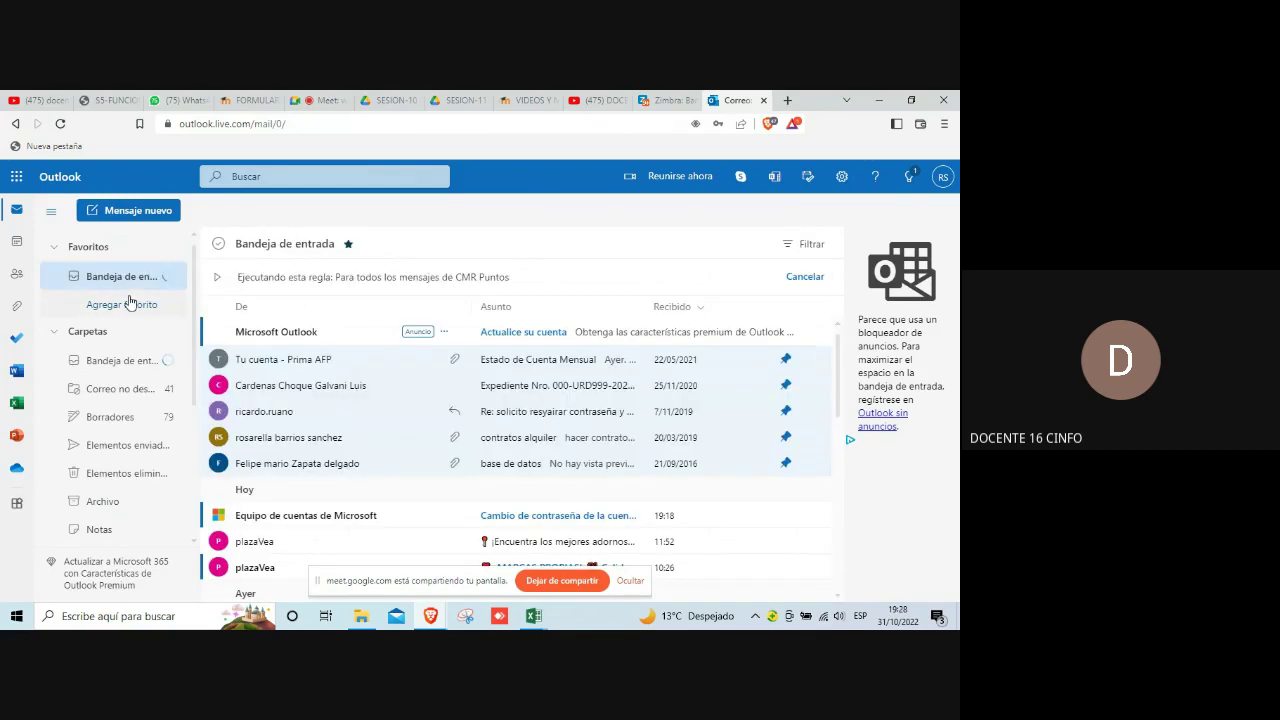
{"action": "left_click", "coordinate": [280, 550]}
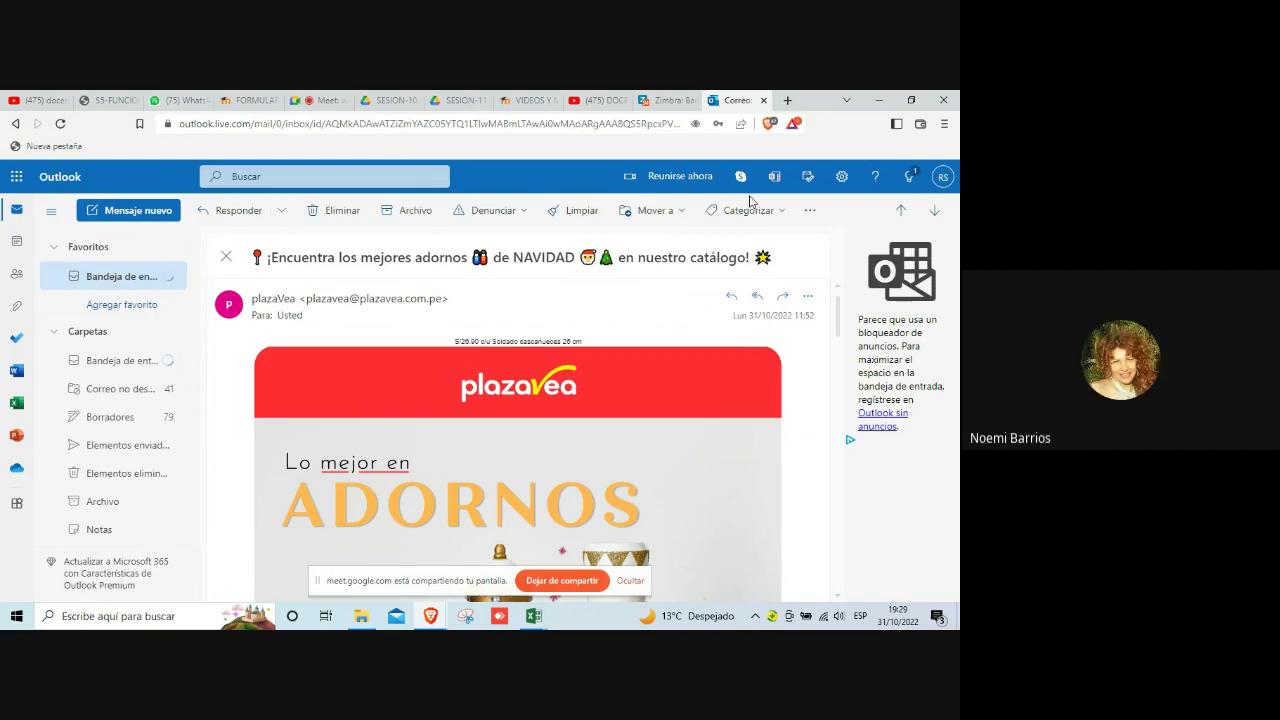
Step: Start a rule for all messages from plazaVea and open its full rule editor
{"action": "left_click", "coordinate": [810, 211]}
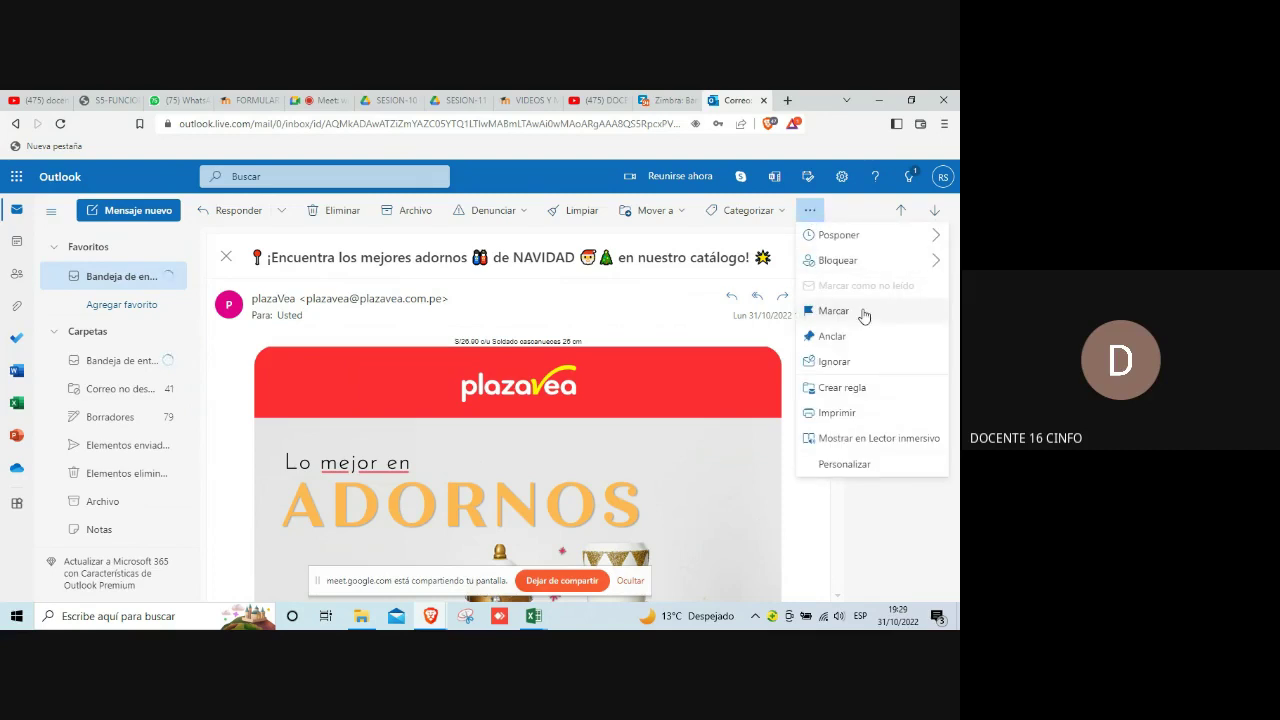
{"action": "left_click", "coordinate": [859, 390]}
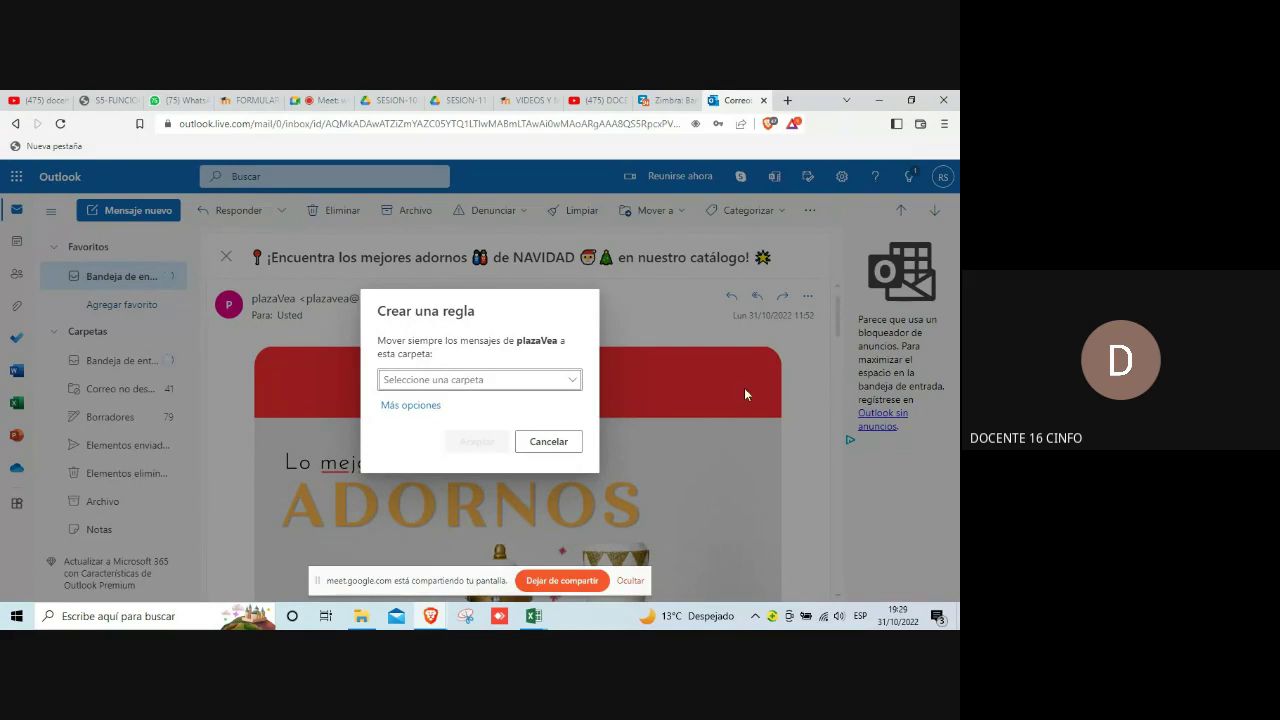
{"action": "left_click", "coordinate": [393, 405]}
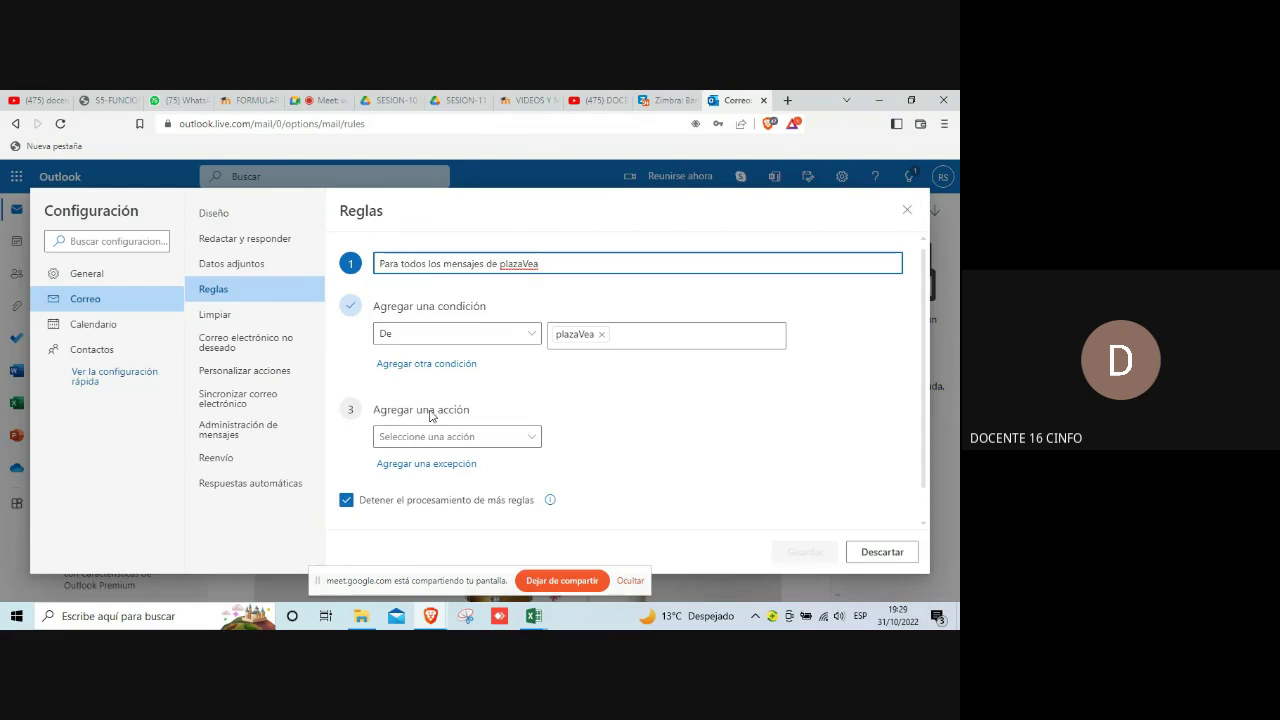
{"action": "left_click", "coordinate": [531, 438]}
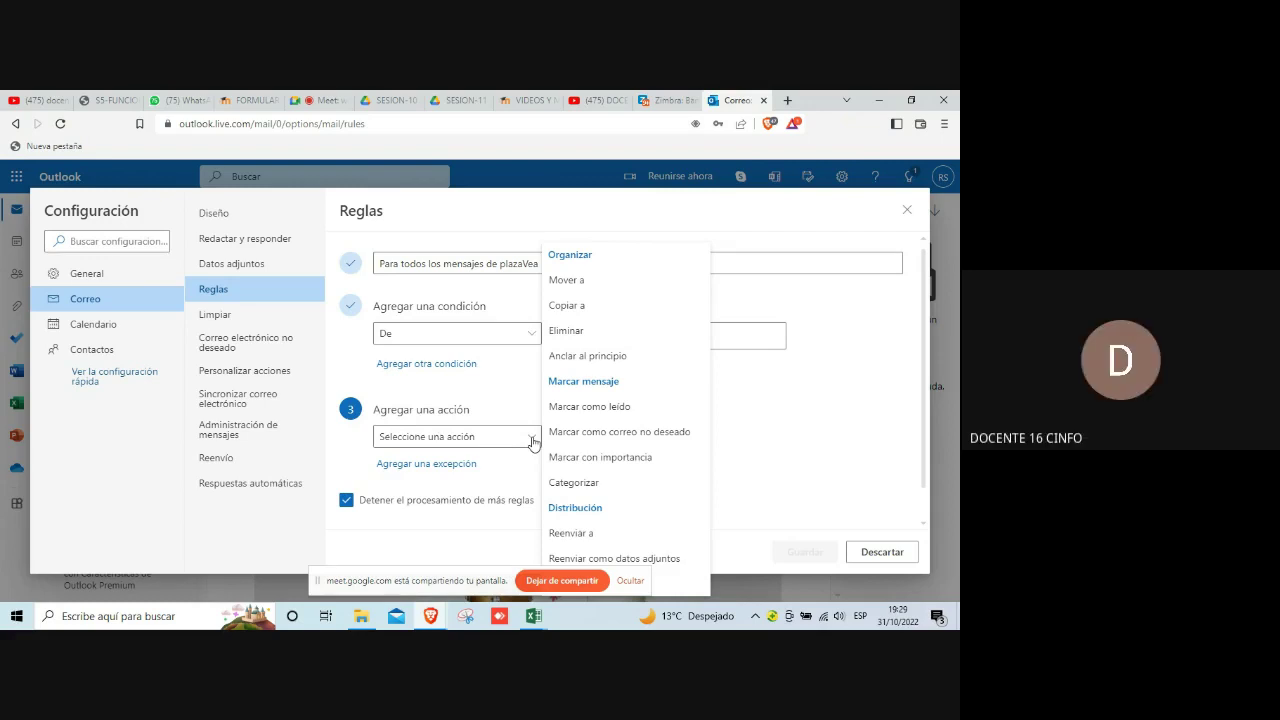
Step: Set the plazaVea rule to move messages to PLAZA VEA, save it, and close settings
{"action": "left_click", "coordinate": [589, 281]}
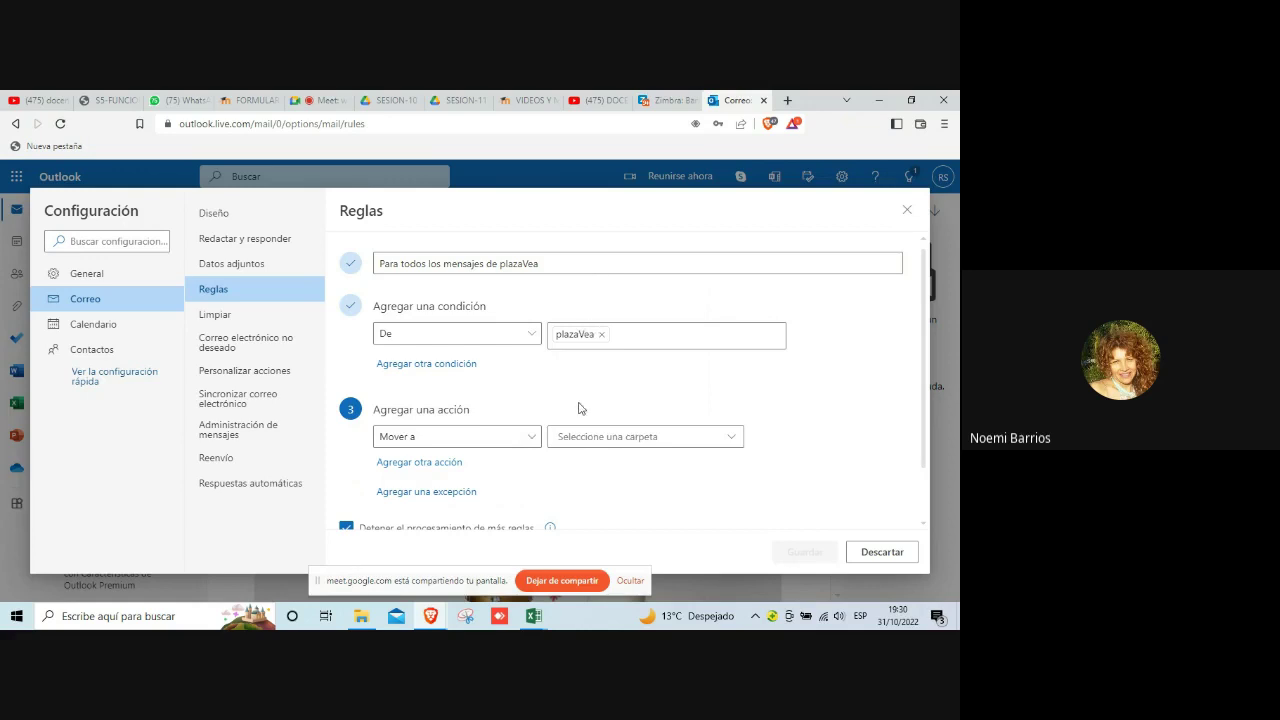
{"action": "left_click", "coordinate": [731, 446]}
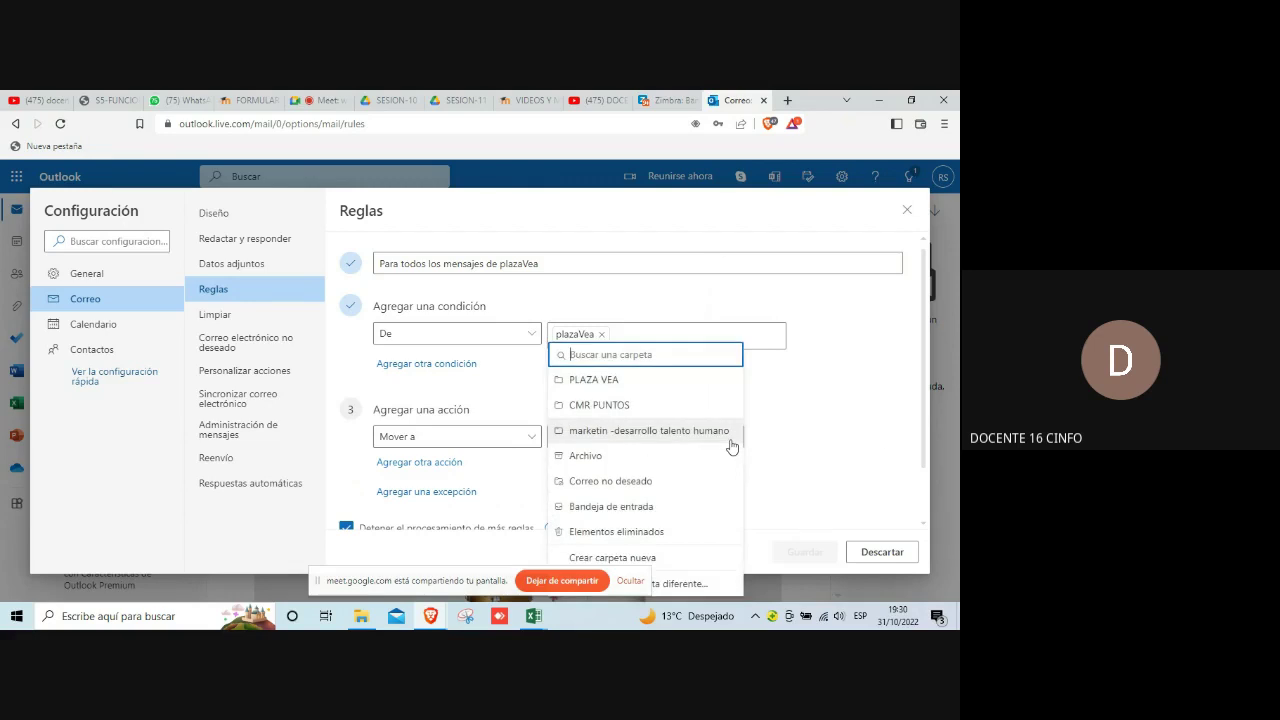
{"action": "left_click", "coordinate": [621, 386]}
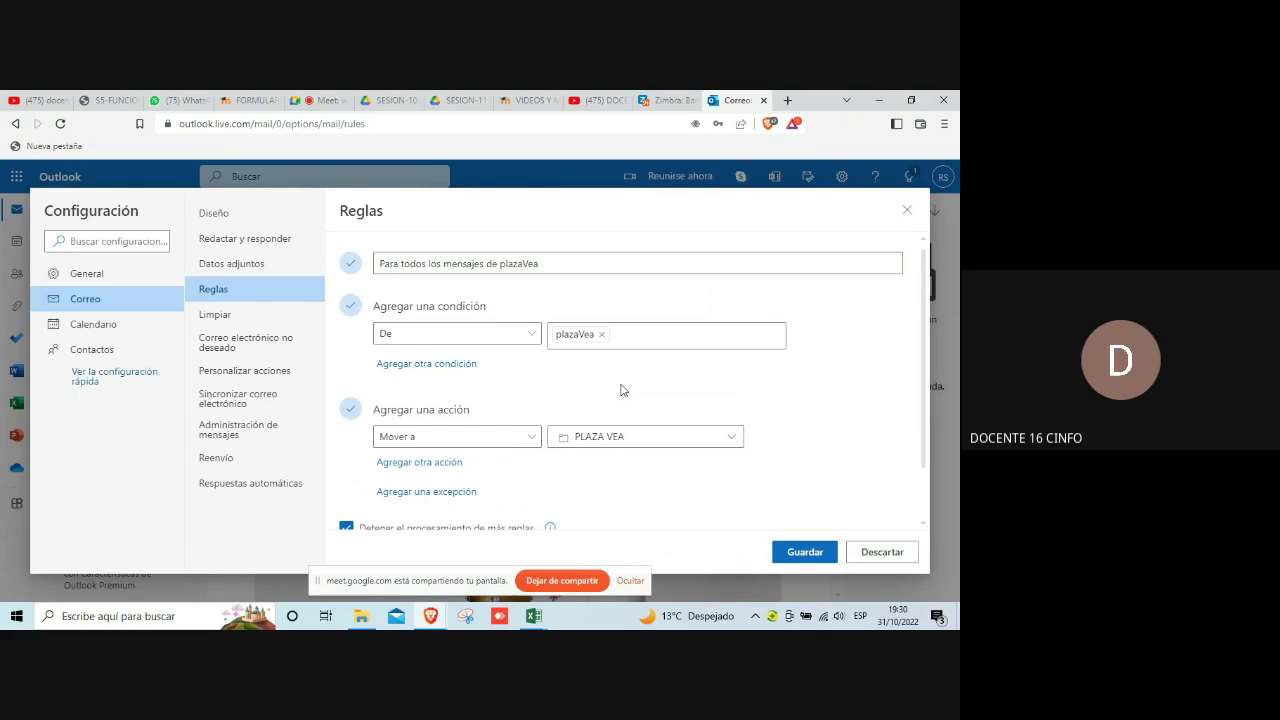
{"action": "scroll", "coordinate": [621, 390], "scroll_direction": "down", "scroll_amount": 1}
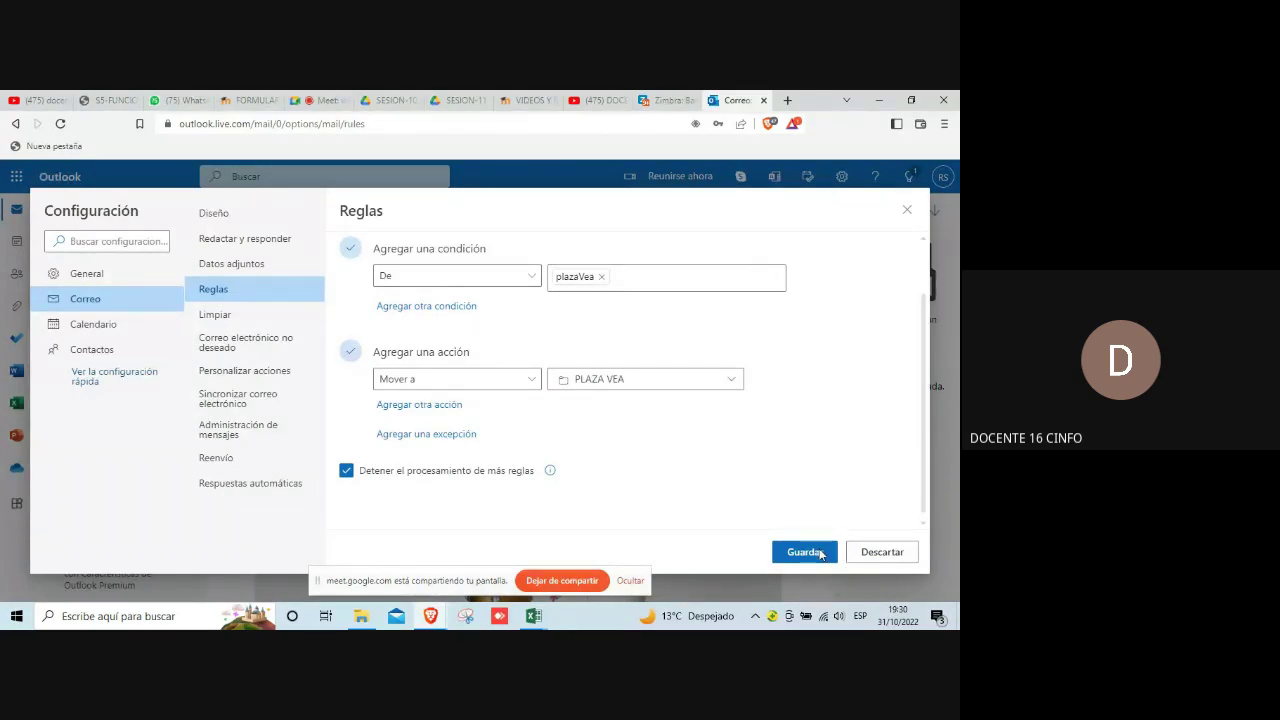
{"action": "left_click", "coordinate": [819, 554]}
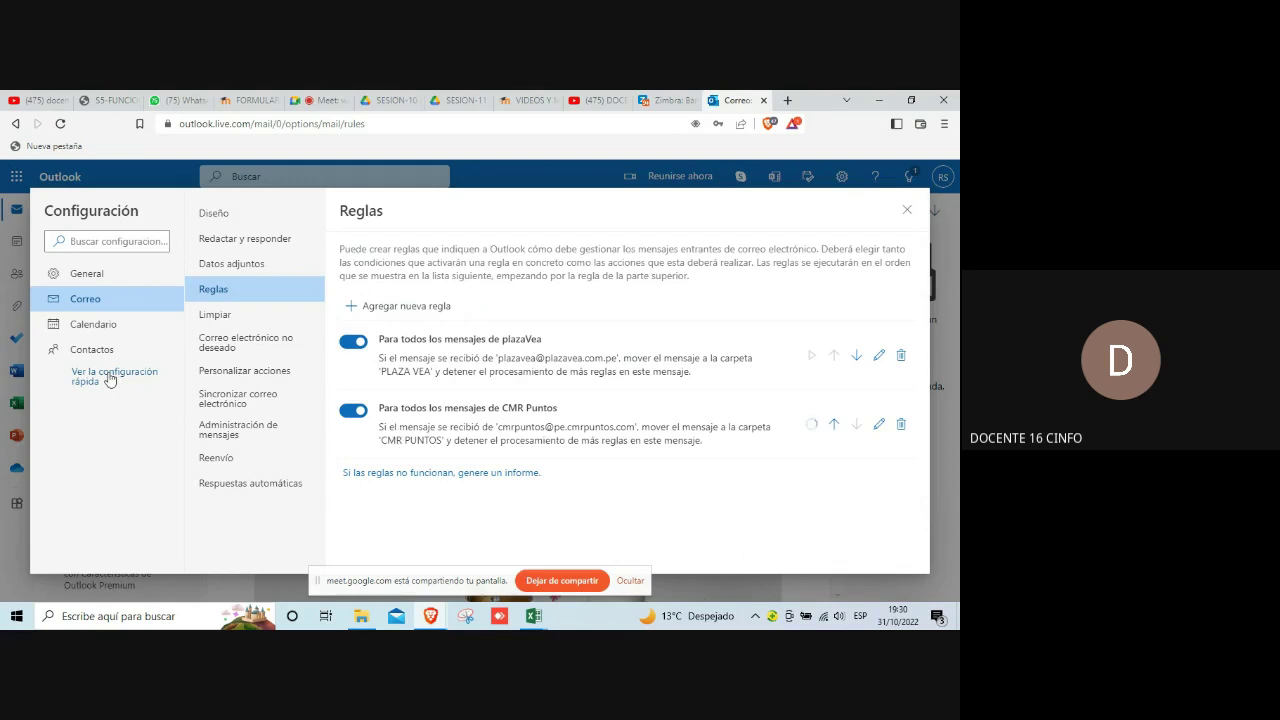
{"action": "left_click", "coordinate": [907, 213]}
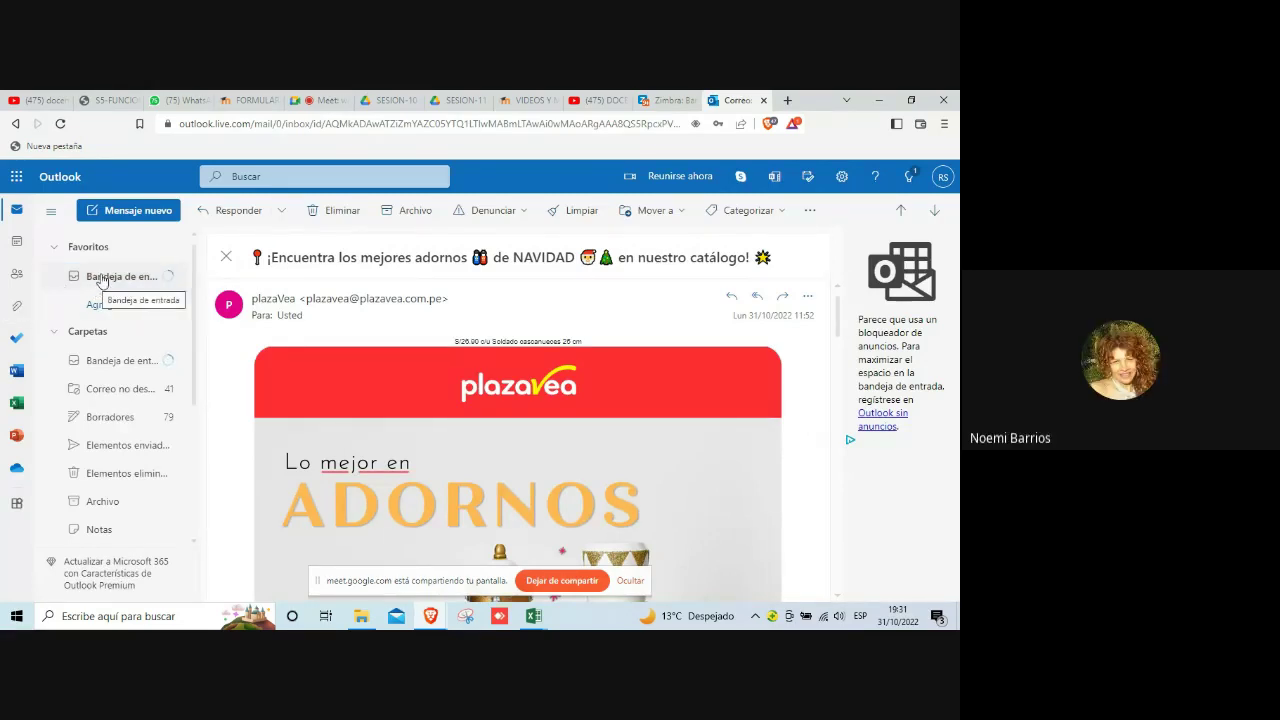
Step: Return to the inbox and search settings for REGLAS to reach the inbox rules
{"action": "left_click", "coordinate": [101, 278]}
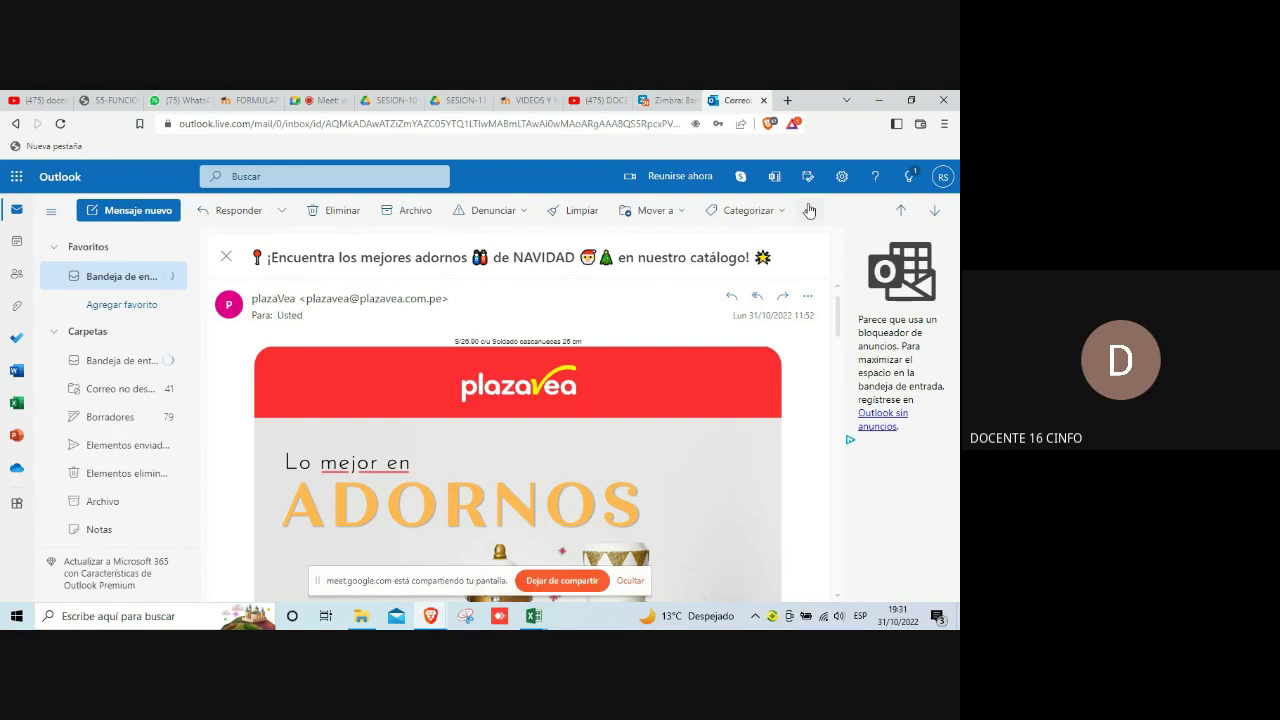
{"action": "left_click", "coordinate": [843, 184]}
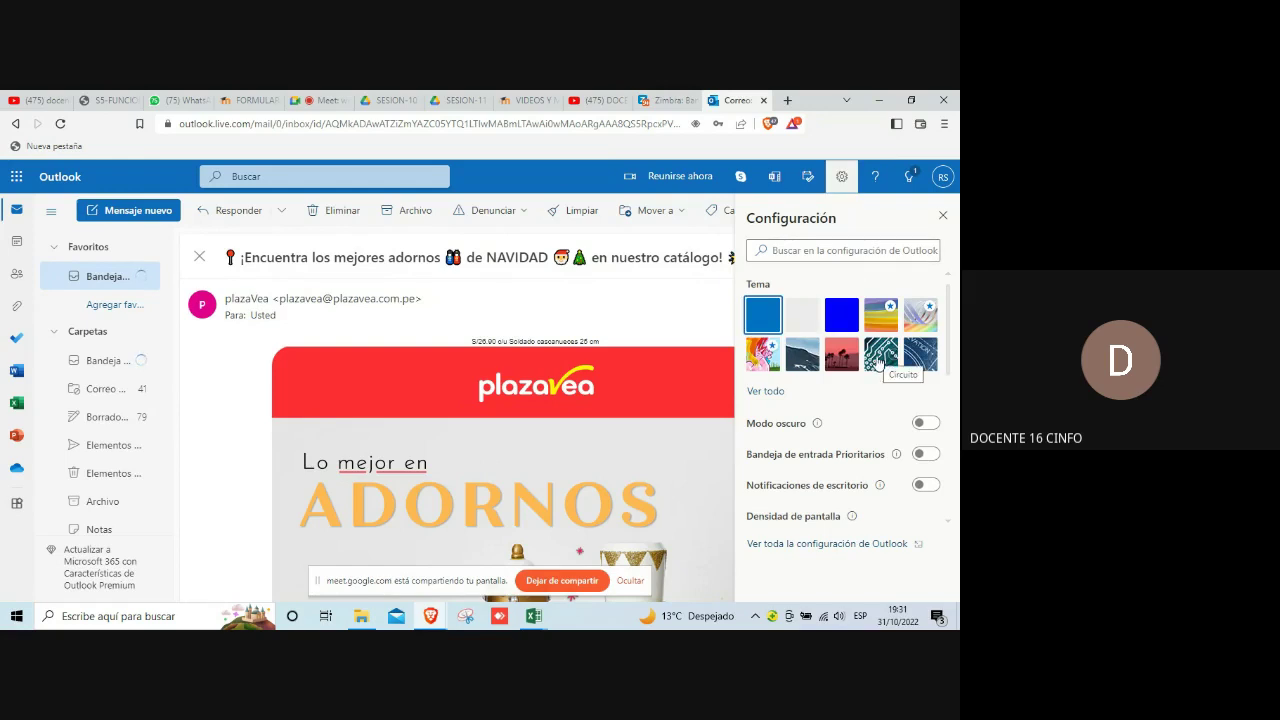
{"action": "left_click", "coordinate": [781, 251]}
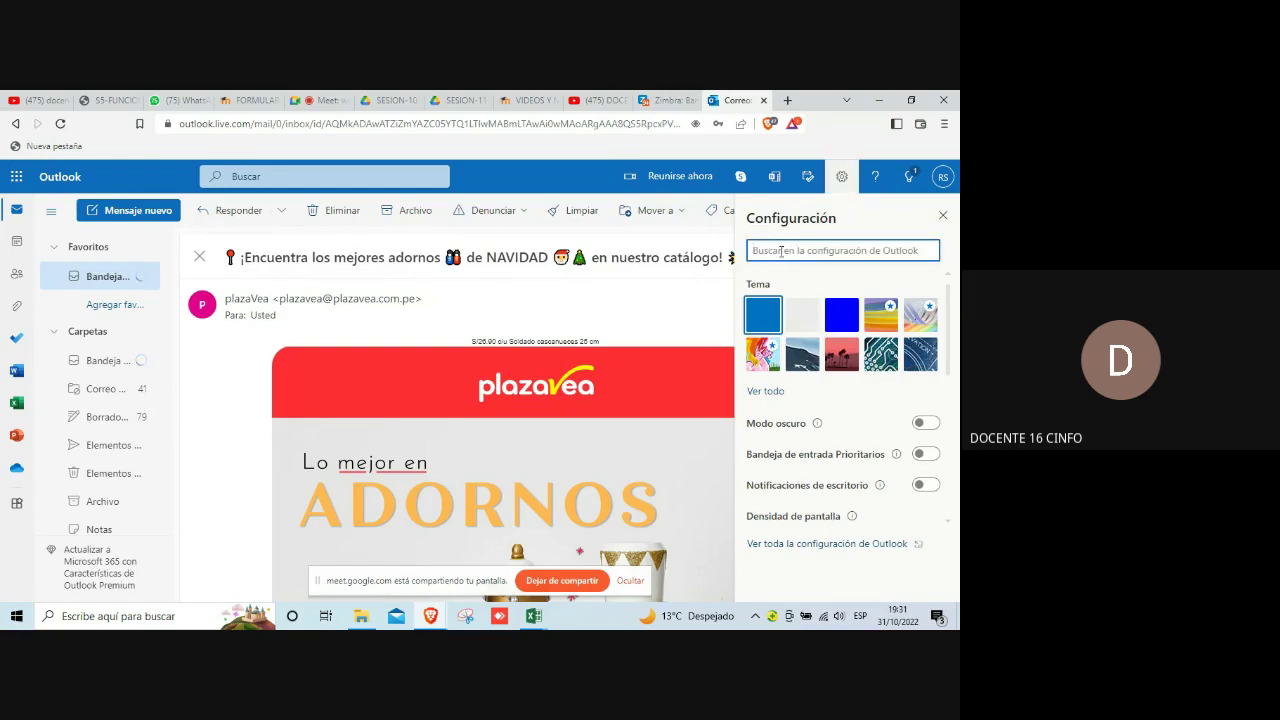
{"action": "type", "text": "REGL"}
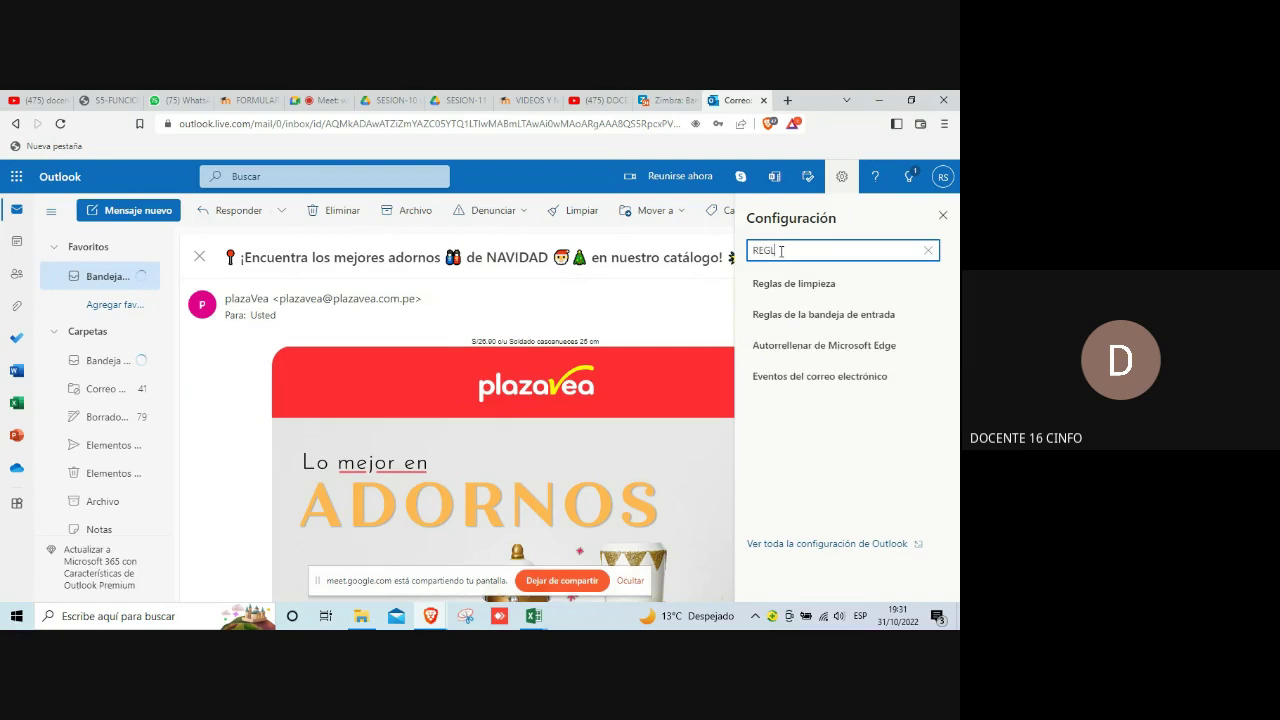
{"action": "type", "text": "AS"}
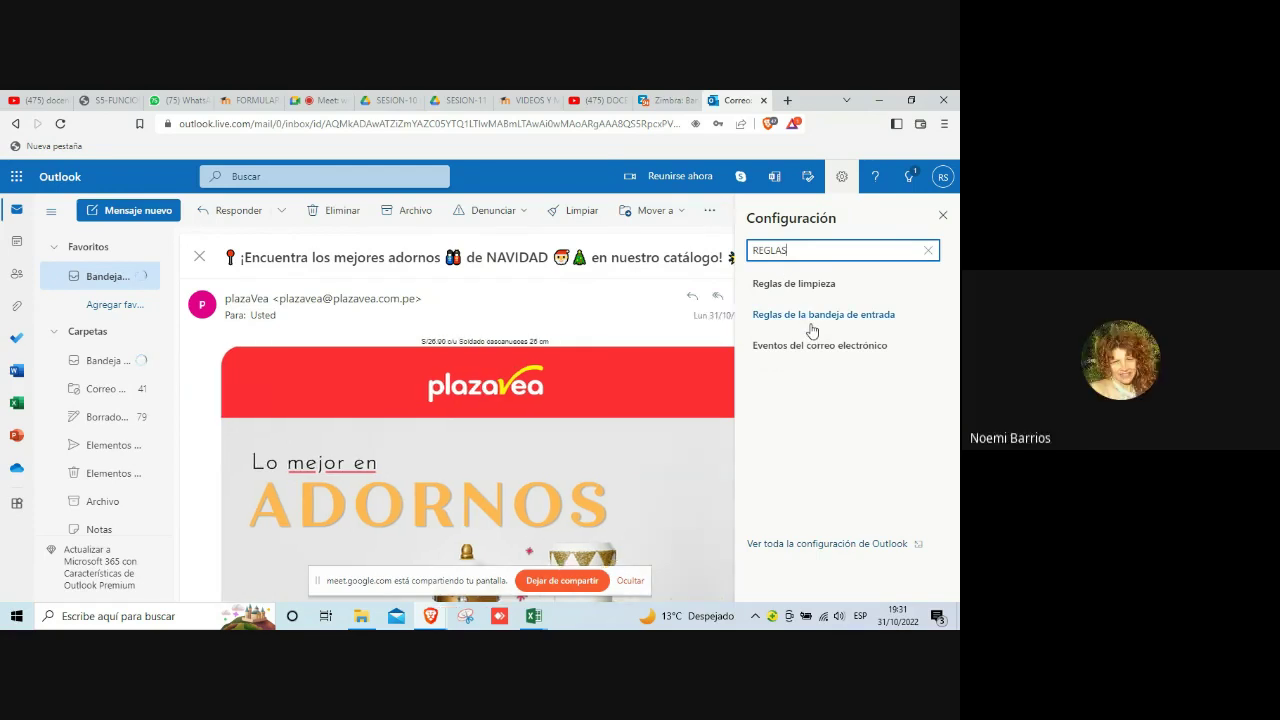
{"action": "left_click", "coordinate": [814, 320]}
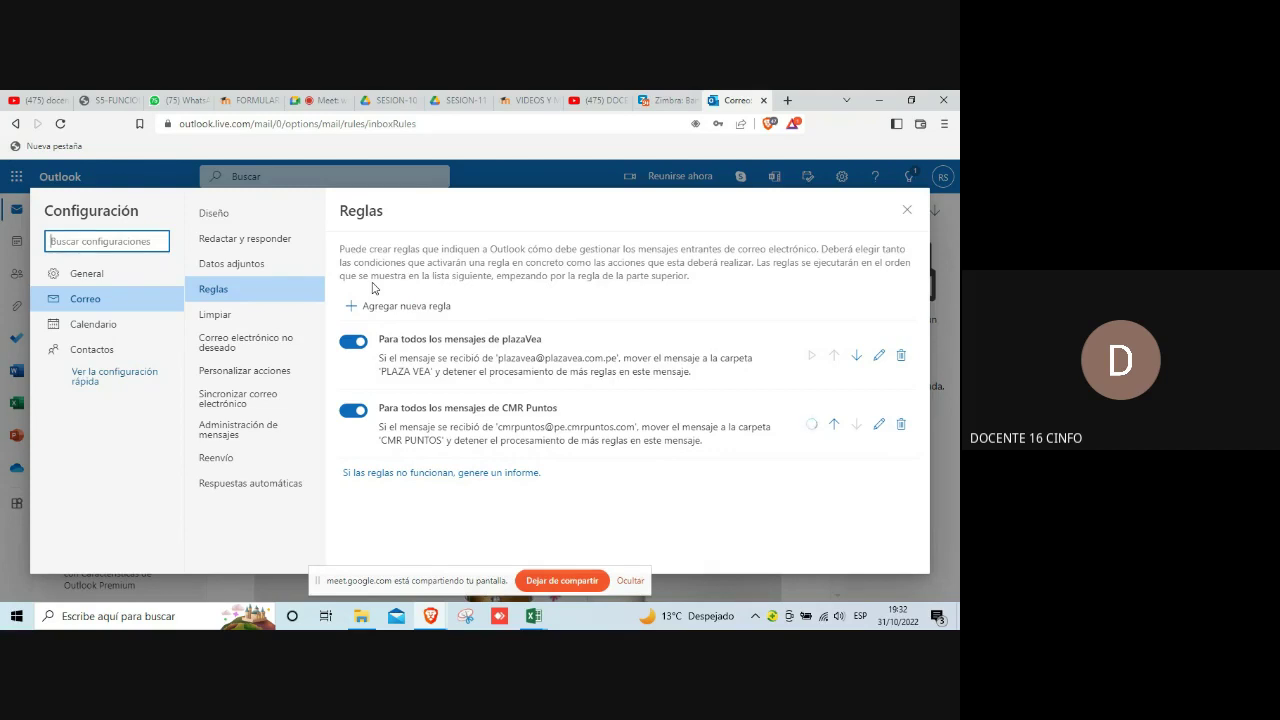
Step: Close the Settings dialog after reviewing the plazaVea and CMR Puntos rules
{"action": "left_click", "coordinate": [907, 209]}
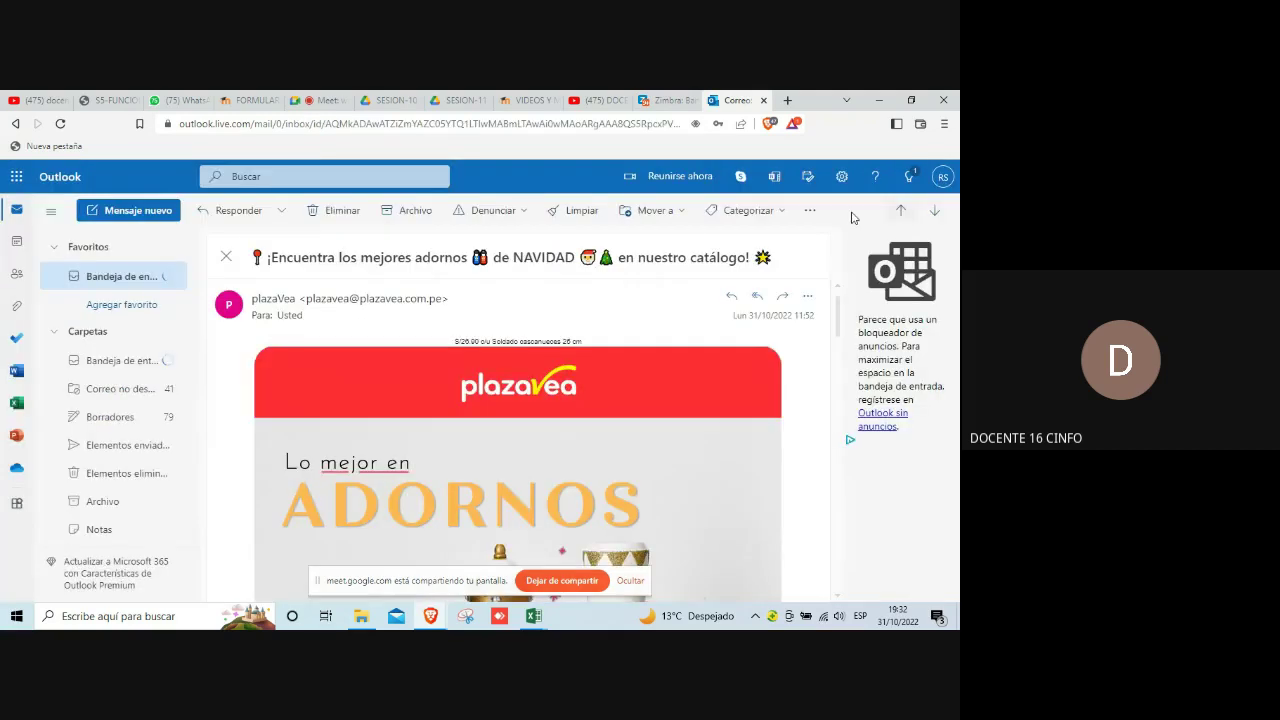
Step: Return to Bandeja de entrada and scroll down through the plazaVea messages
{"action": "left_click", "coordinate": [128, 280]}
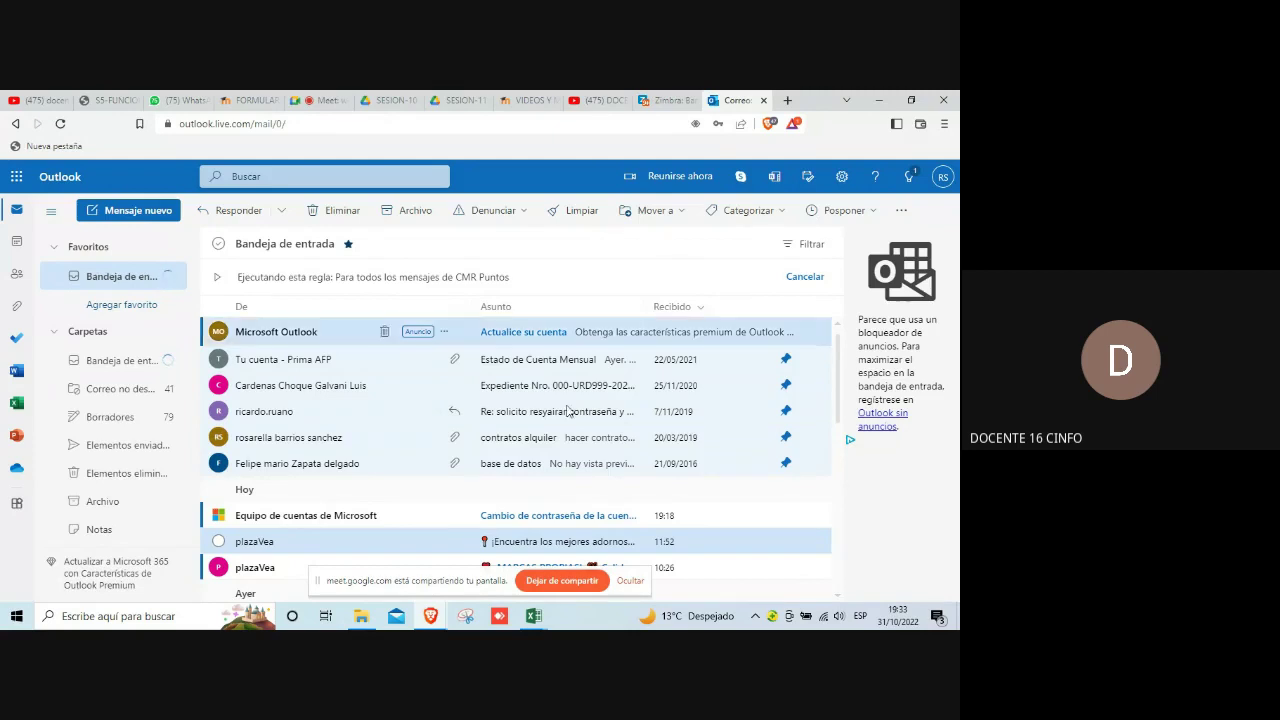
{"action": "scroll", "coordinate": [567, 416], "scroll_direction": "down", "scroll_amount": 2}
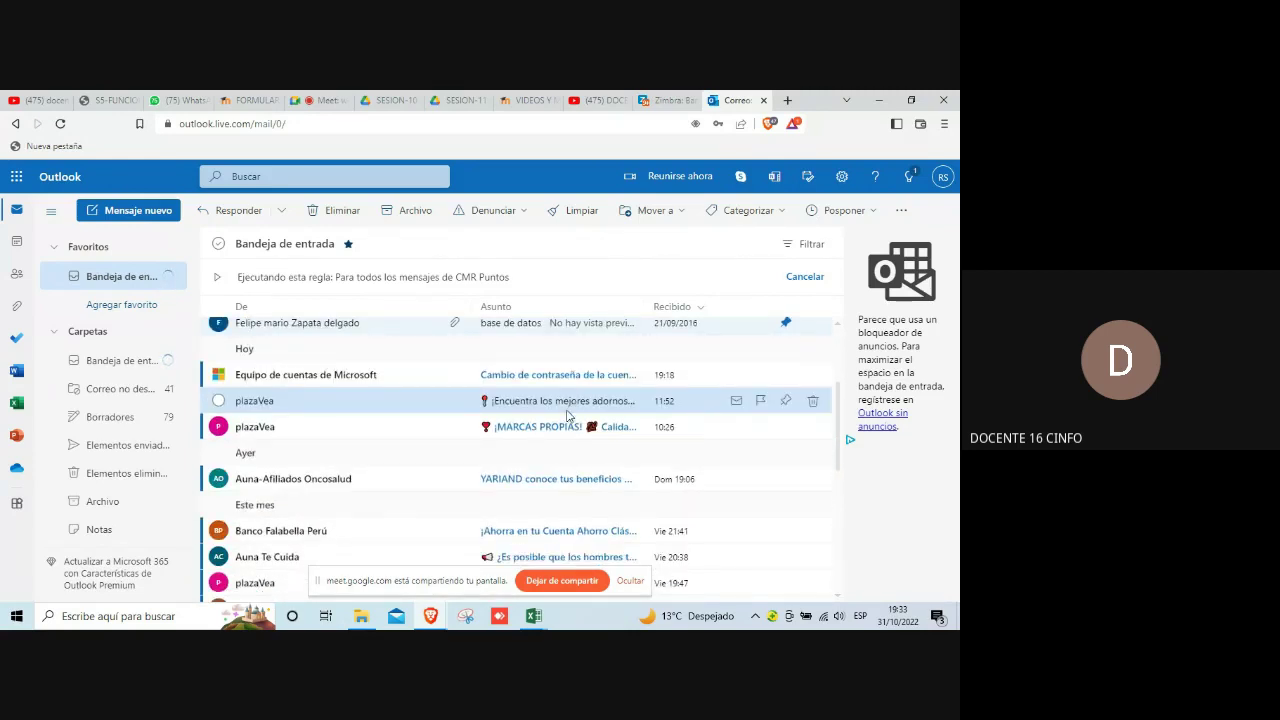
{"action": "scroll", "coordinate": [567, 416], "scroll_direction": "down", "scroll_amount": 2}
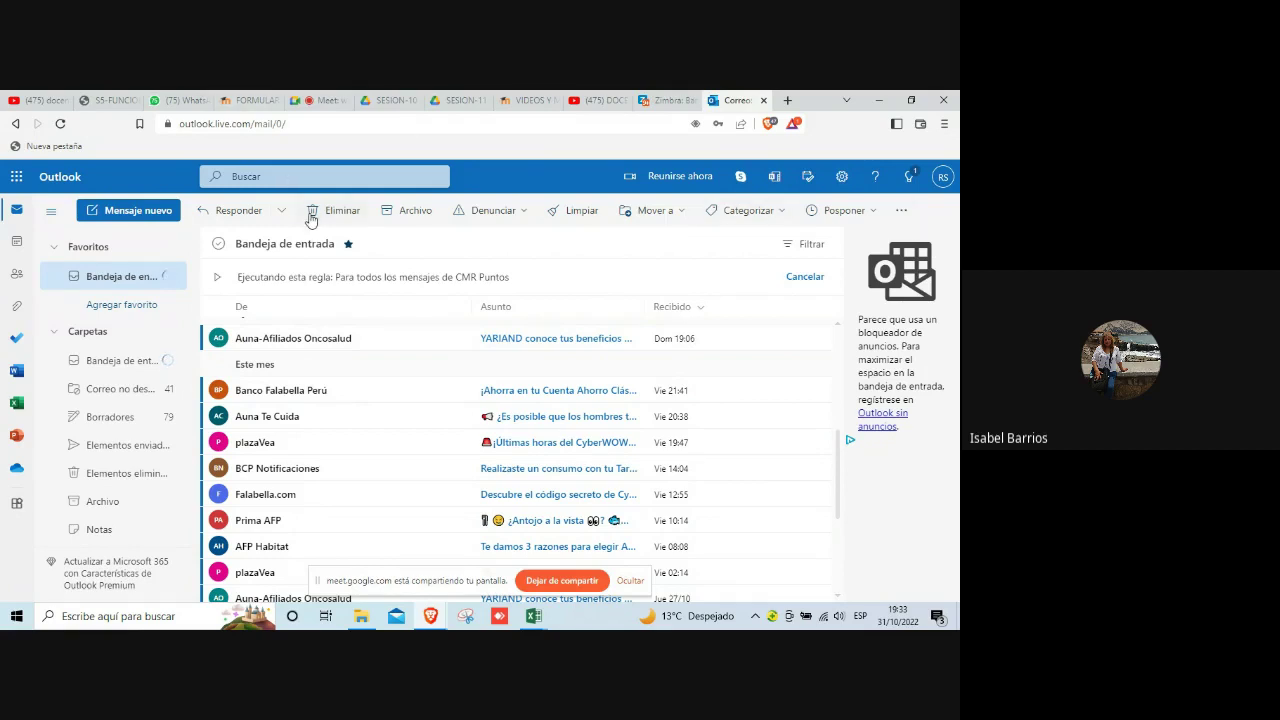
{"action": "left_click", "coordinate": [903, 214]}
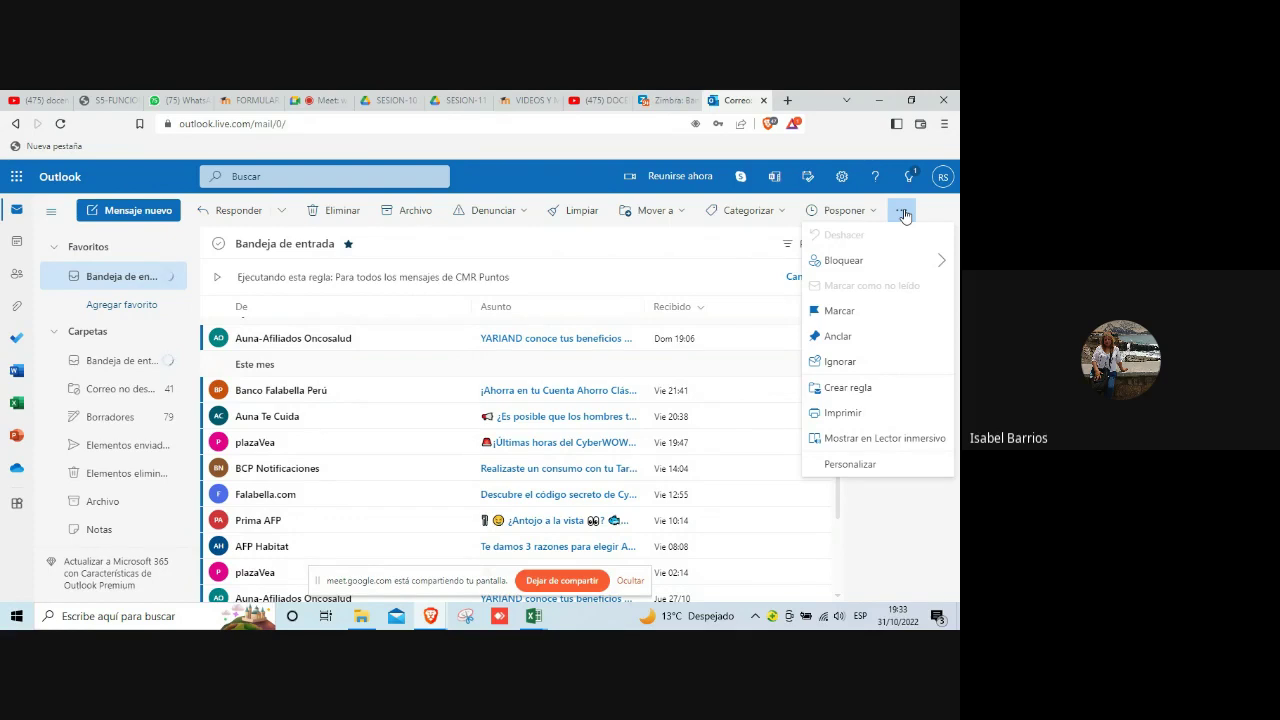
{"action": "left_click", "coordinate": [903, 214]}
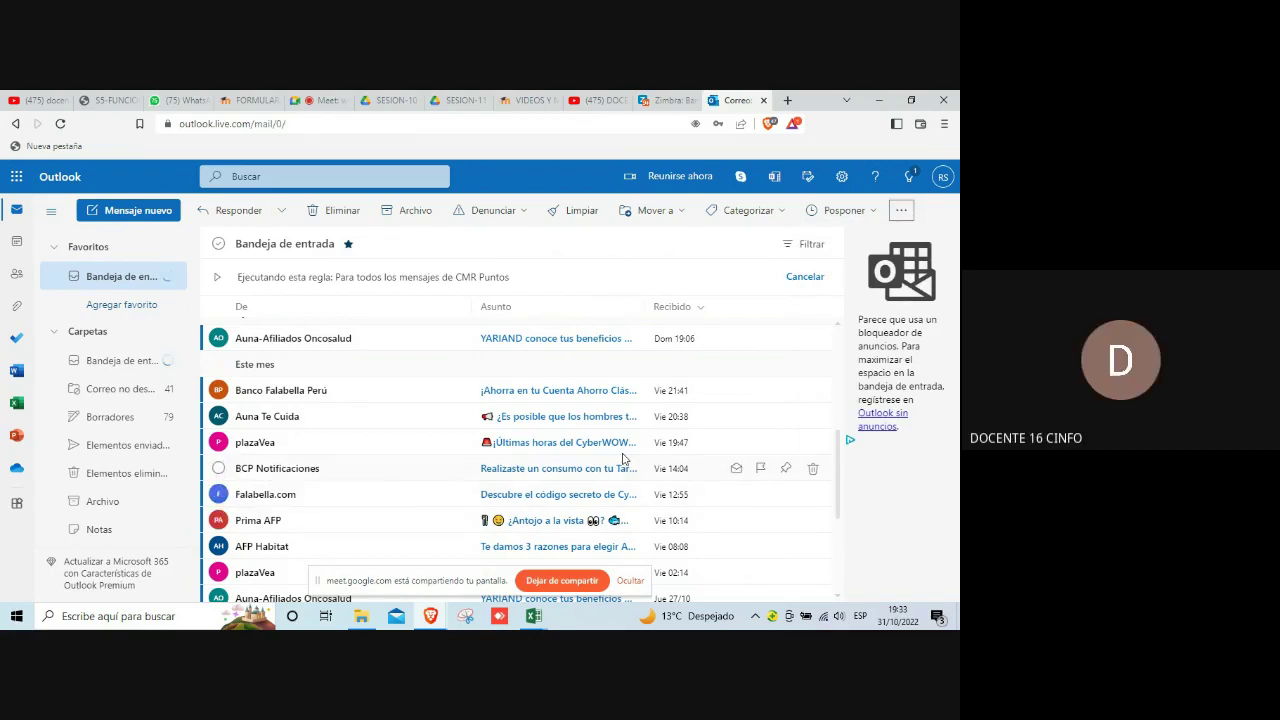
{"action": "scroll", "coordinate": [635, 455], "scroll_direction": "up", "scroll_amount": 5}
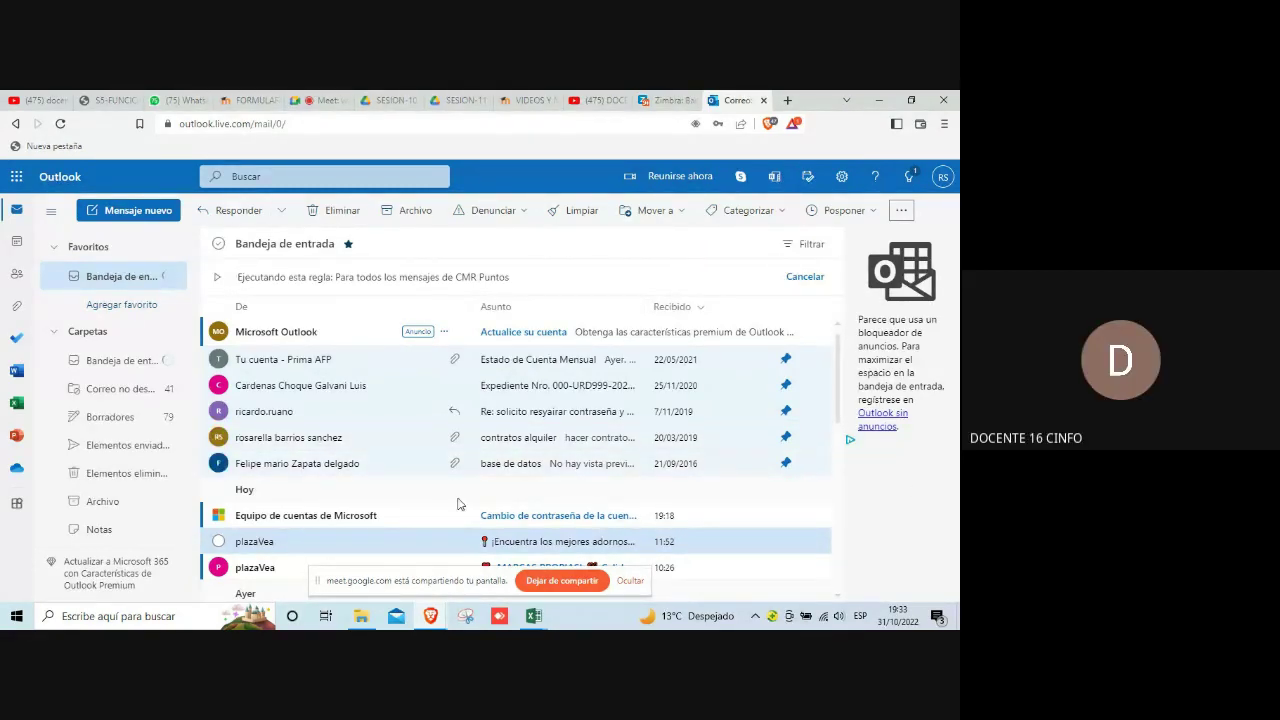
{"action": "scroll", "coordinate": [457, 503], "scroll_direction": "down", "scroll_amount": 5}
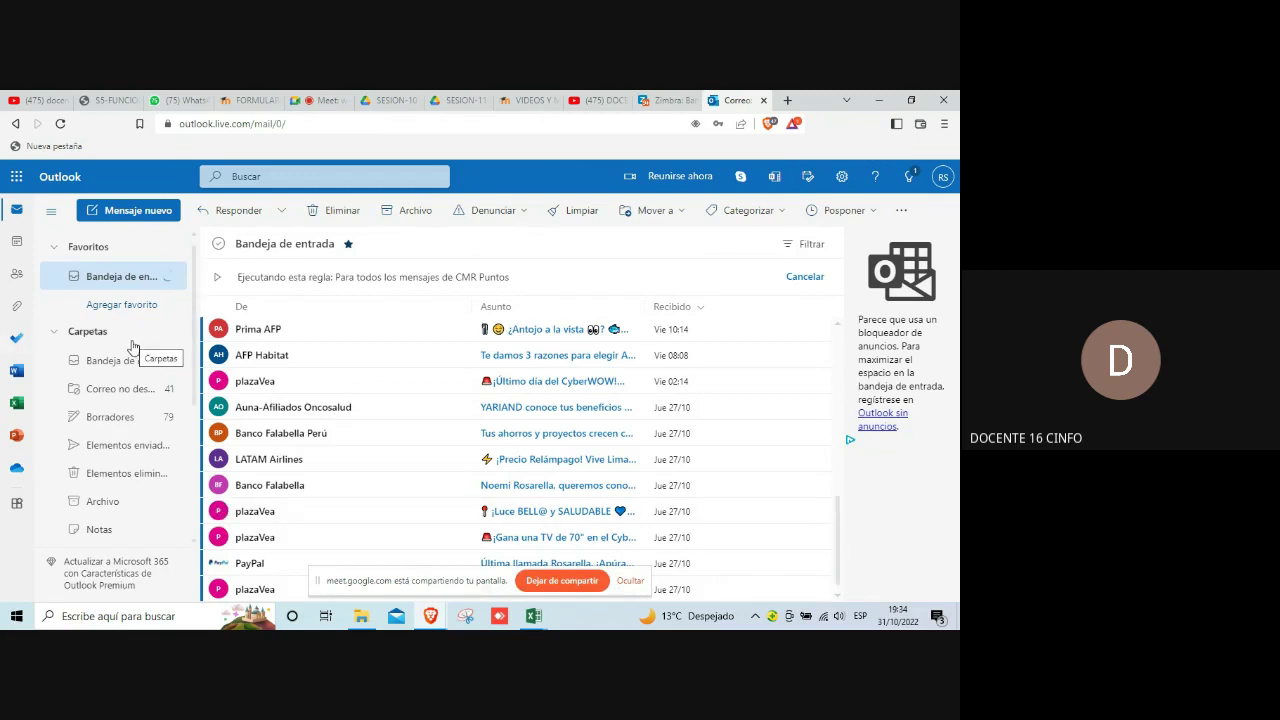
Step: Reload the inbox, then open the PLAZA VEA folder and confirm it holds no messages
{"action": "left_click", "coordinate": [118, 282]}
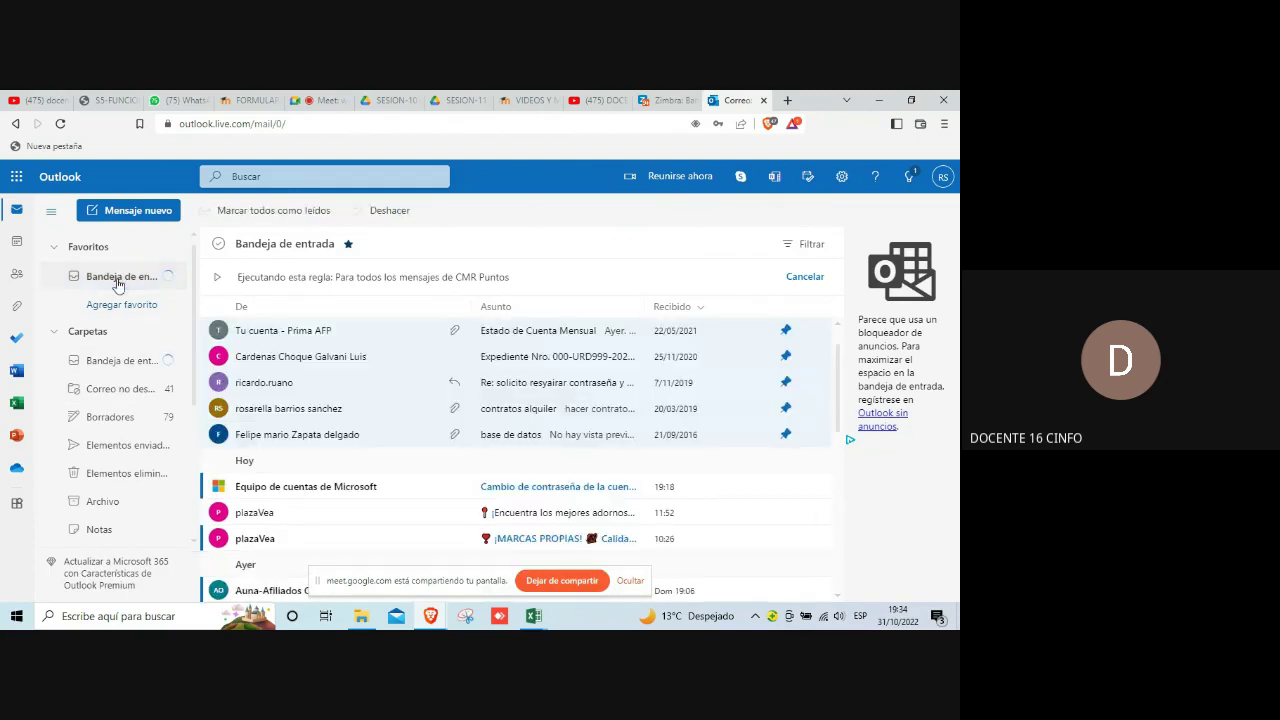
{"action": "scroll", "coordinate": [170, 450], "scroll_direction": "down", "scroll_amount": 3}
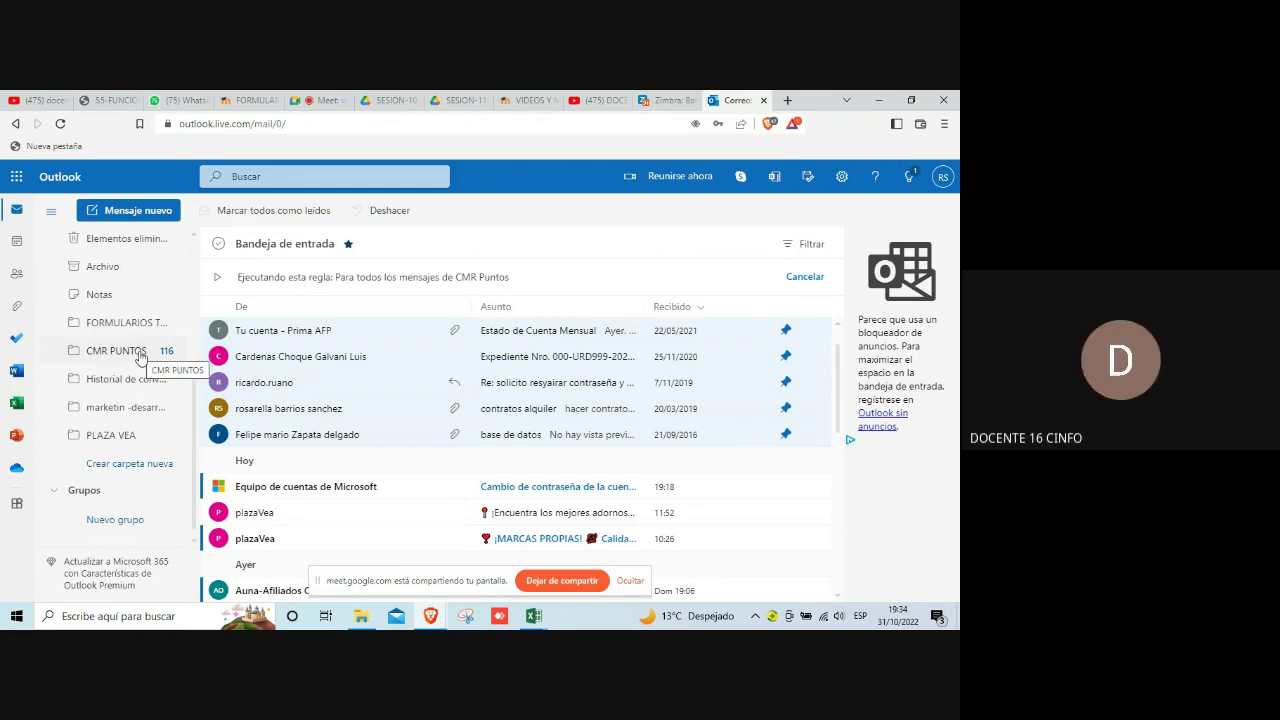
{"action": "left_click", "coordinate": [118, 437]}
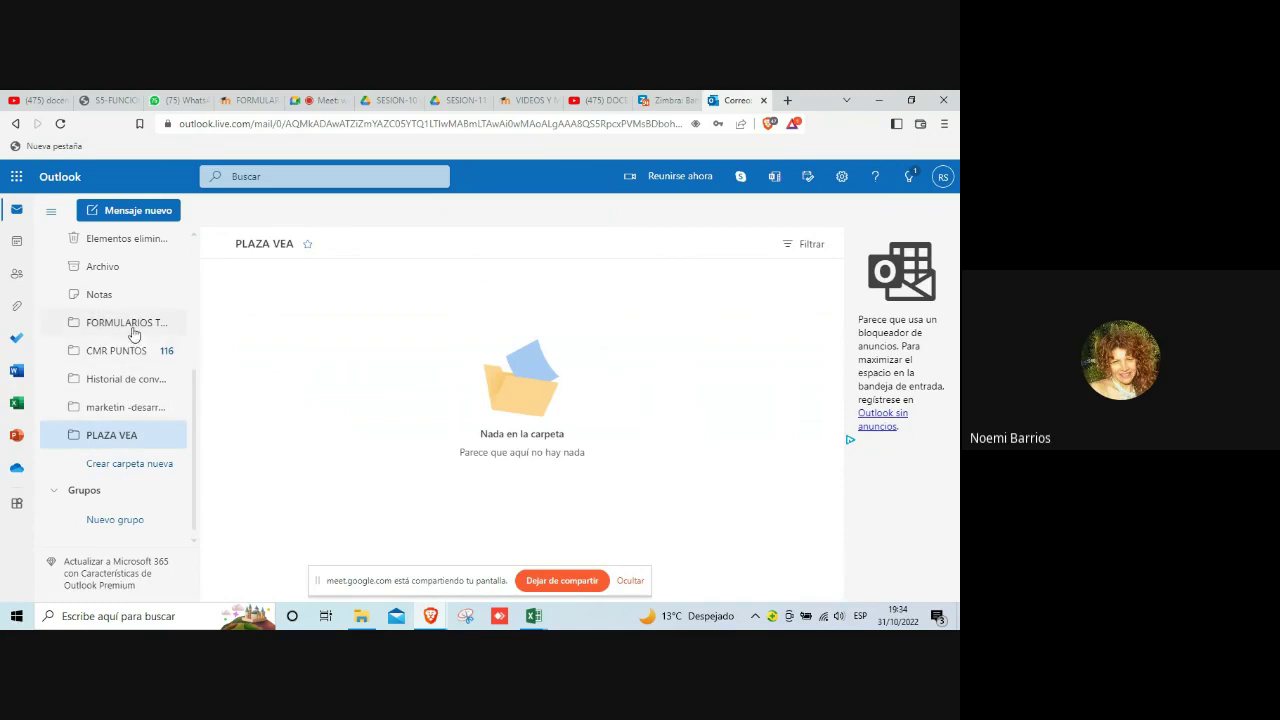
{"action": "scroll", "coordinate": [140, 430], "scroll_direction": "up", "scroll_amount": 2}
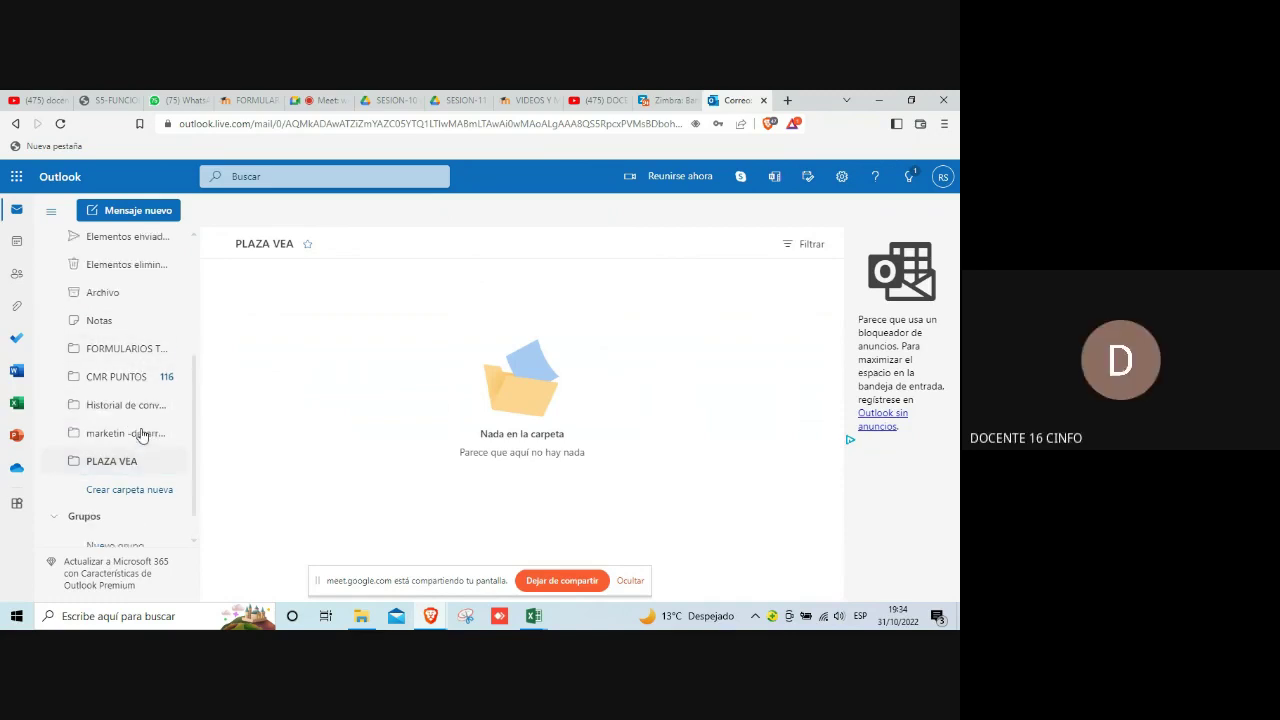
{"action": "scroll", "coordinate": [141, 433], "scroll_direction": "up", "scroll_amount": 3}
{"action": "scroll", "coordinate": [141, 433], "scroll_direction": "down", "scroll_amount": 3}
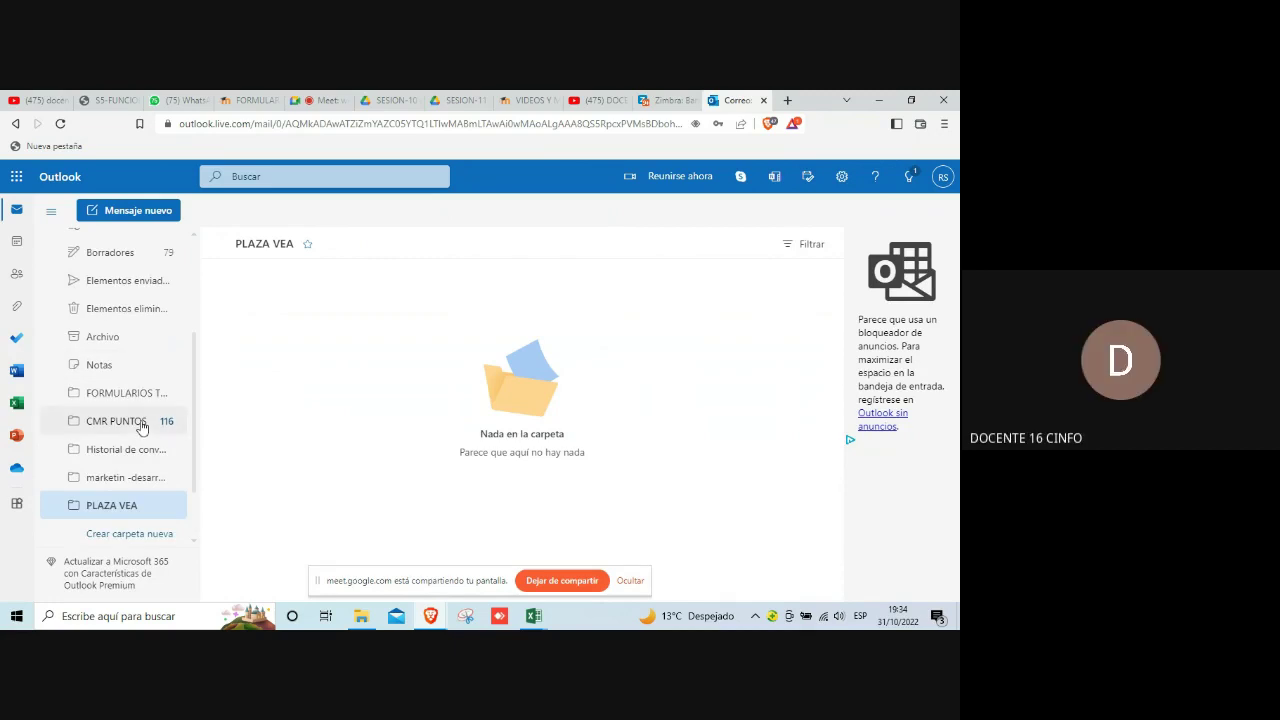
Step: Browse the CMR PUNTOS folder's messages back to 2021, then stop sharing the screen
{"action": "left_click", "coordinate": [140, 423]}
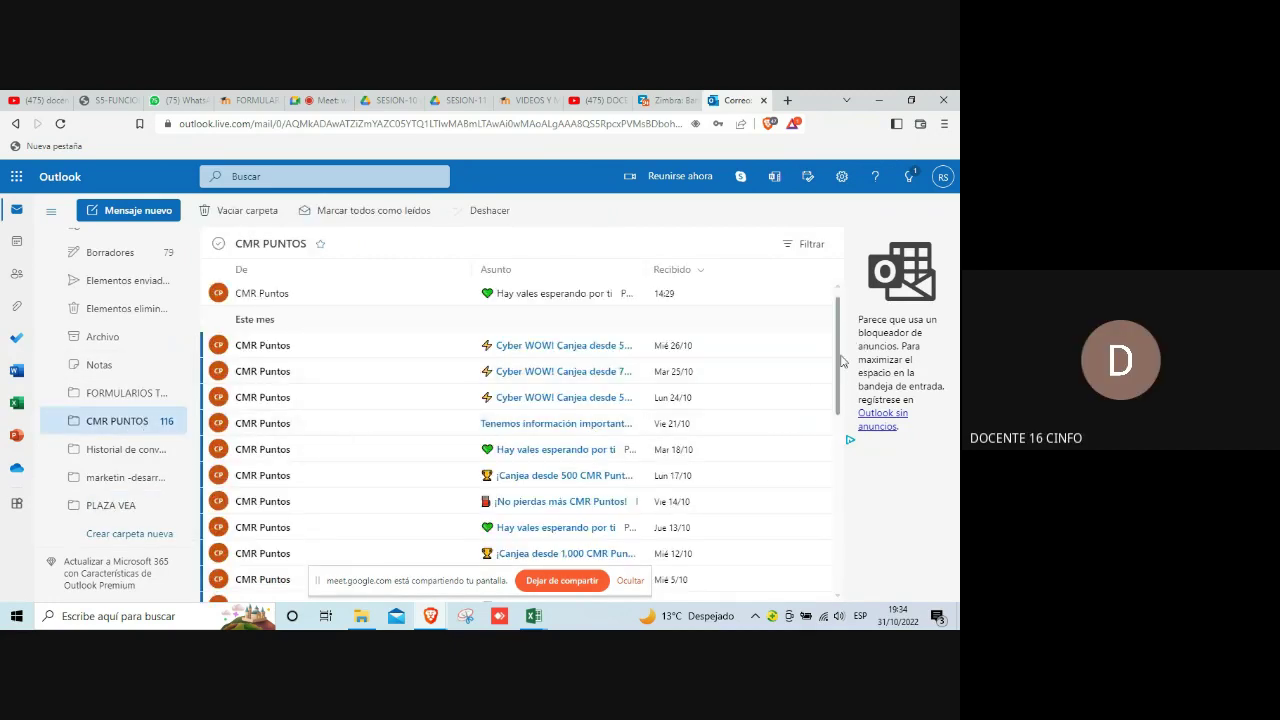
{"action": "scroll", "coordinate": [832, 468], "scroll_direction": "down", "scroll_amount": 1}
{"action": "scroll", "coordinate": [834, 466], "scroll_direction": "down", "scroll_amount": 10}
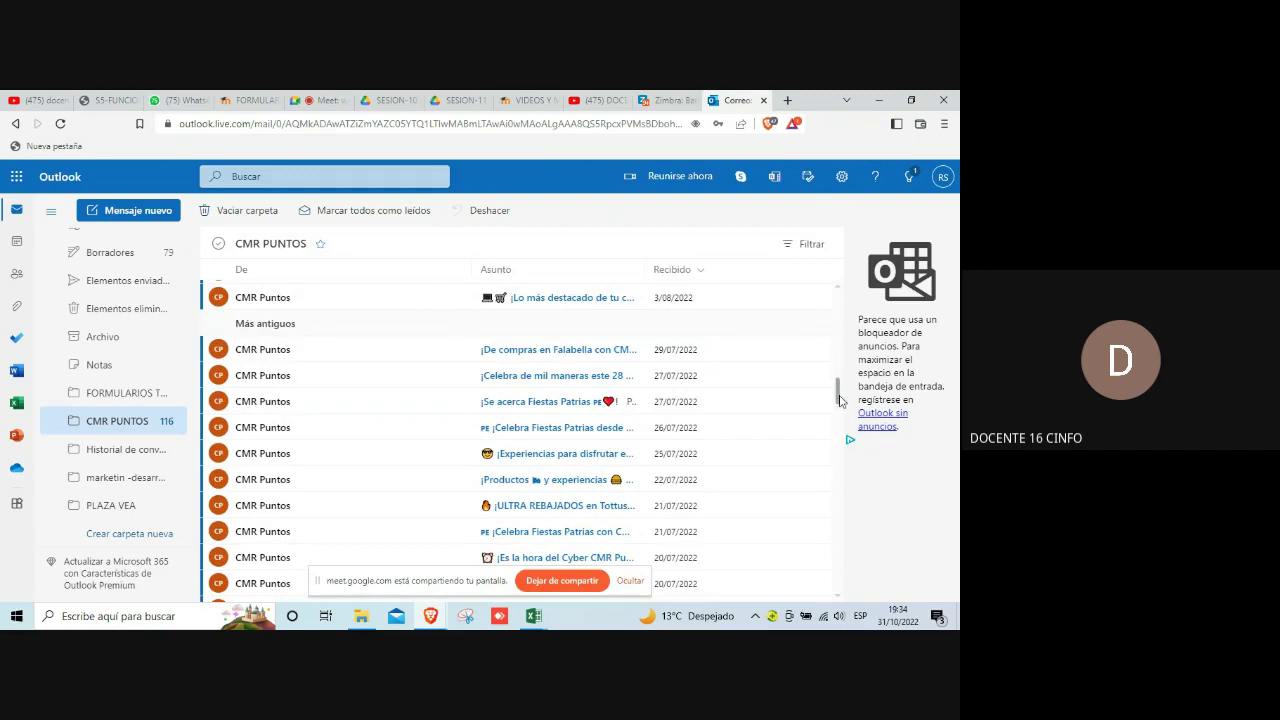
{"action": "left_click_drag", "start_coordinate": [840, 400], "coordinate": [836, 593]}
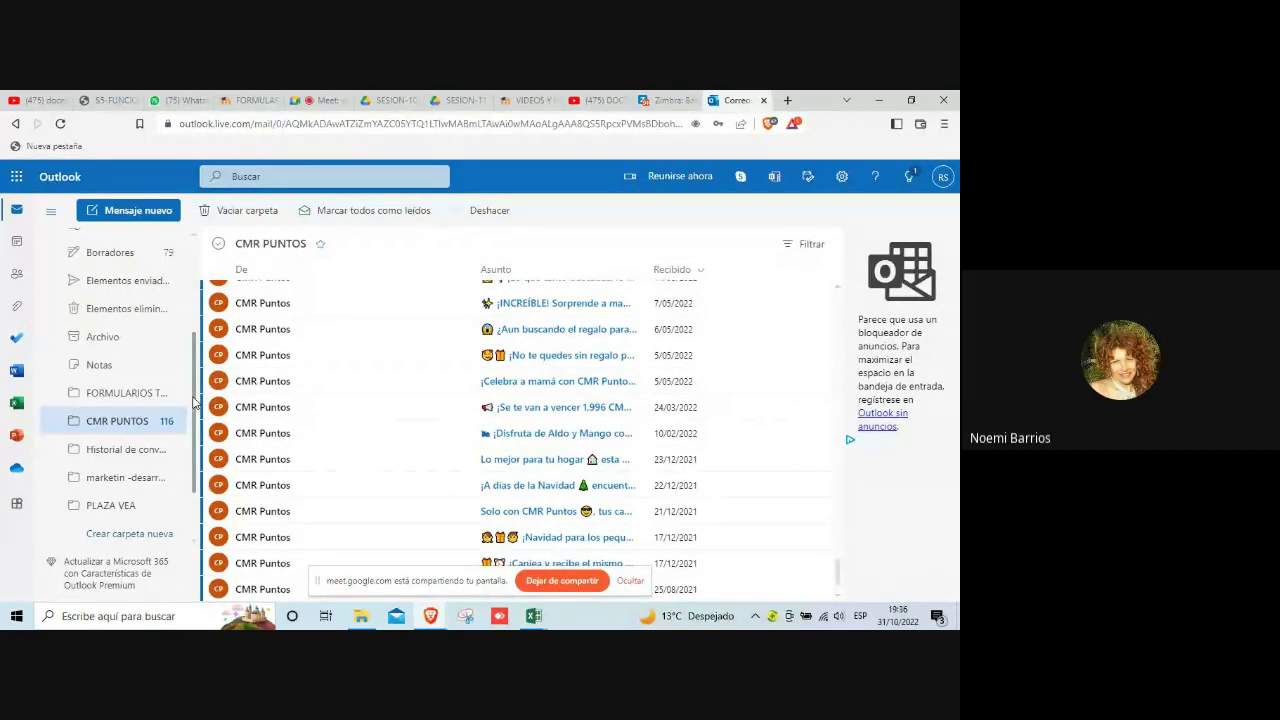
{"action": "scroll", "coordinate": [194, 400], "scroll_direction": "up", "scroll_amount": 3}
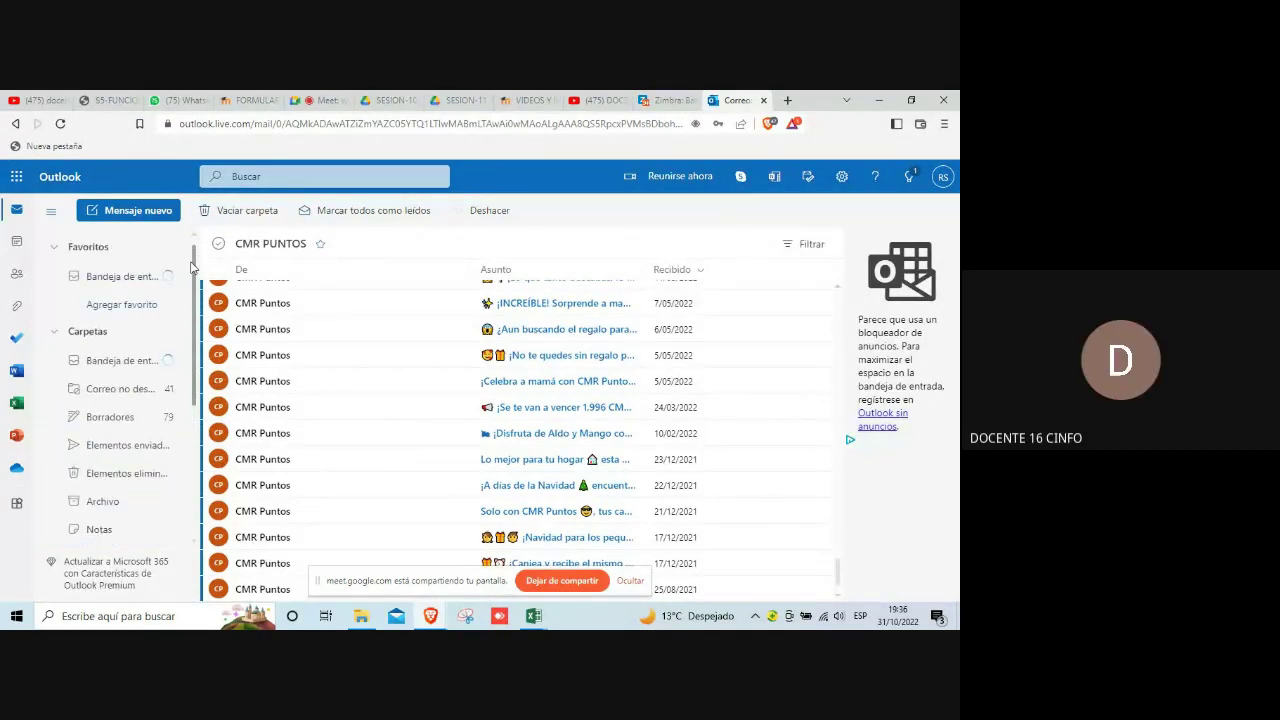
{"action": "left_click", "coordinate": [561, 581]}
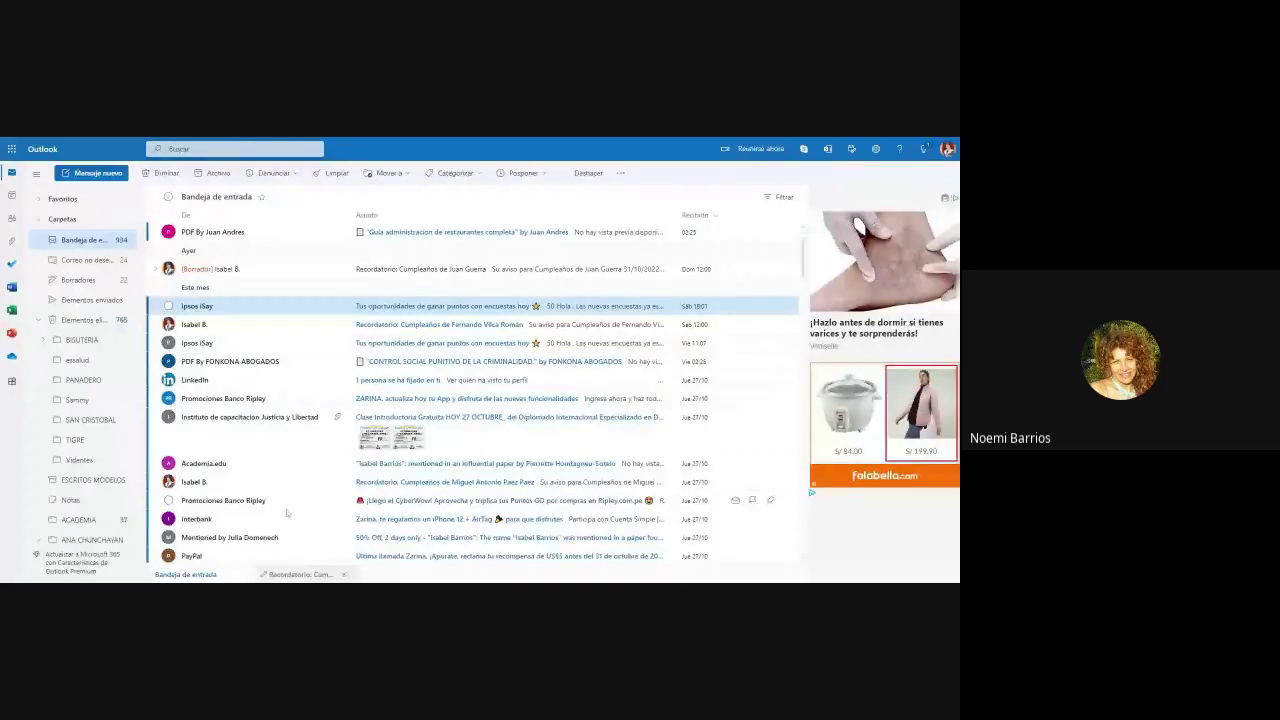
Step: Start a rule from the PayPal message and open the full rule editor for PayPal mail
{"action": "scroll", "coordinate": [286, 511], "scroll_direction": "down", "scroll_amount": 2}
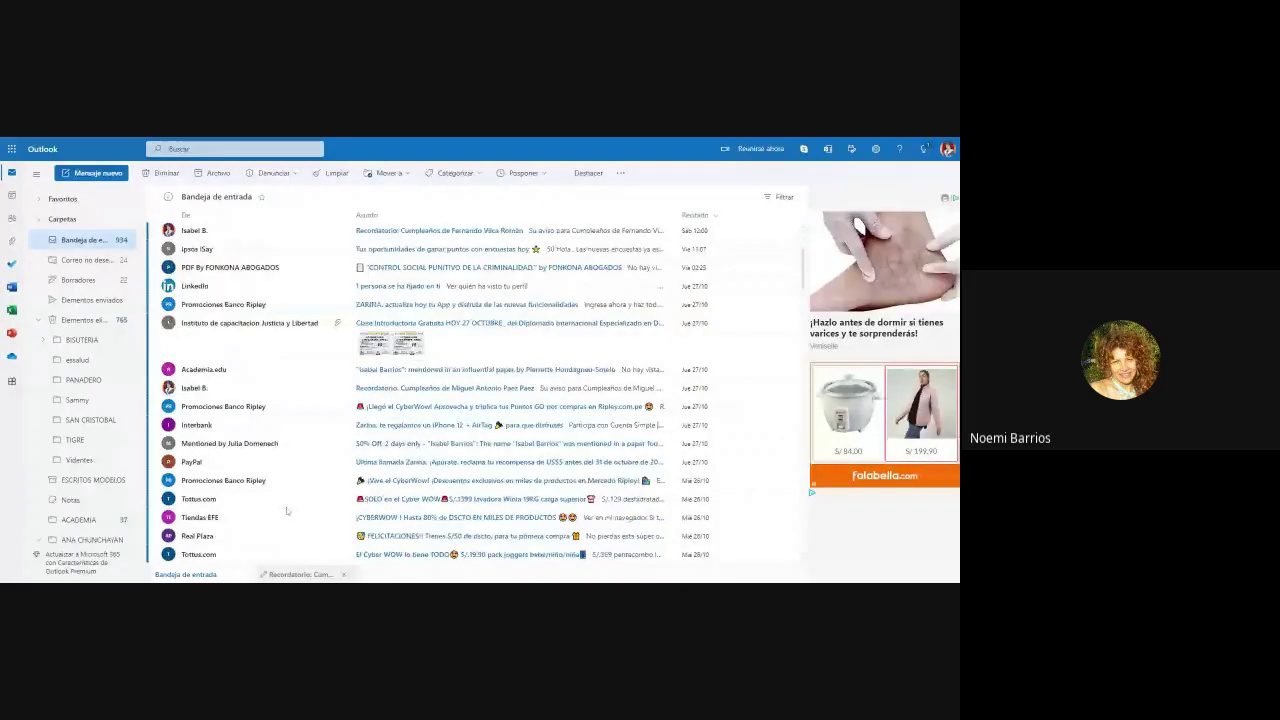
{"action": "left_click", "coordinate": [168, 461]}
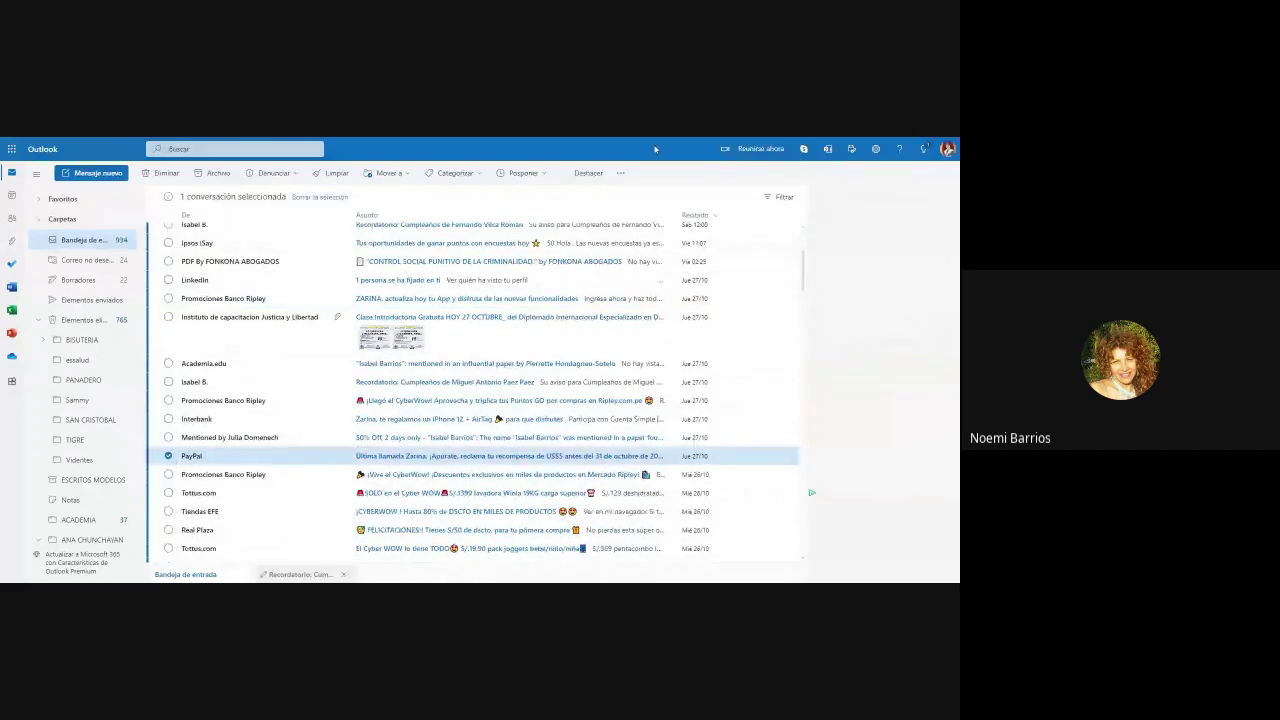
{"action": "left_click", "coordinate": [620, 173]}
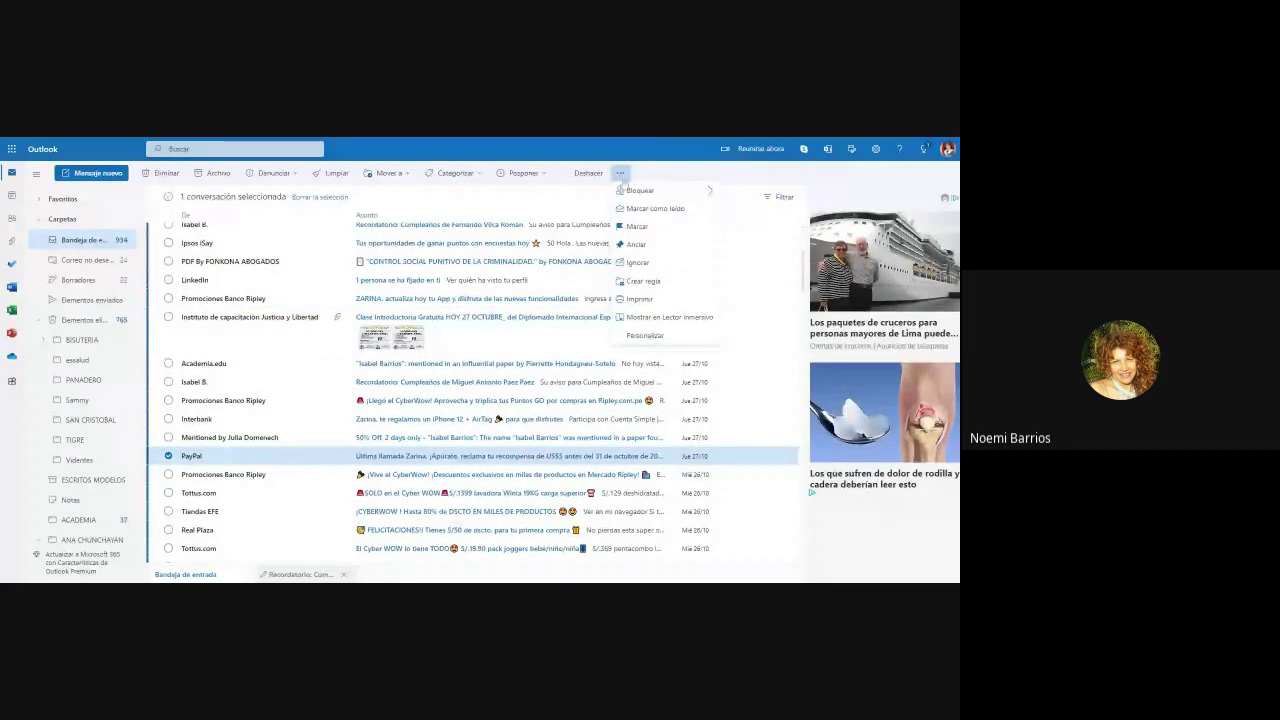
{"action": "left_click", "coordinate": [643, 282]}
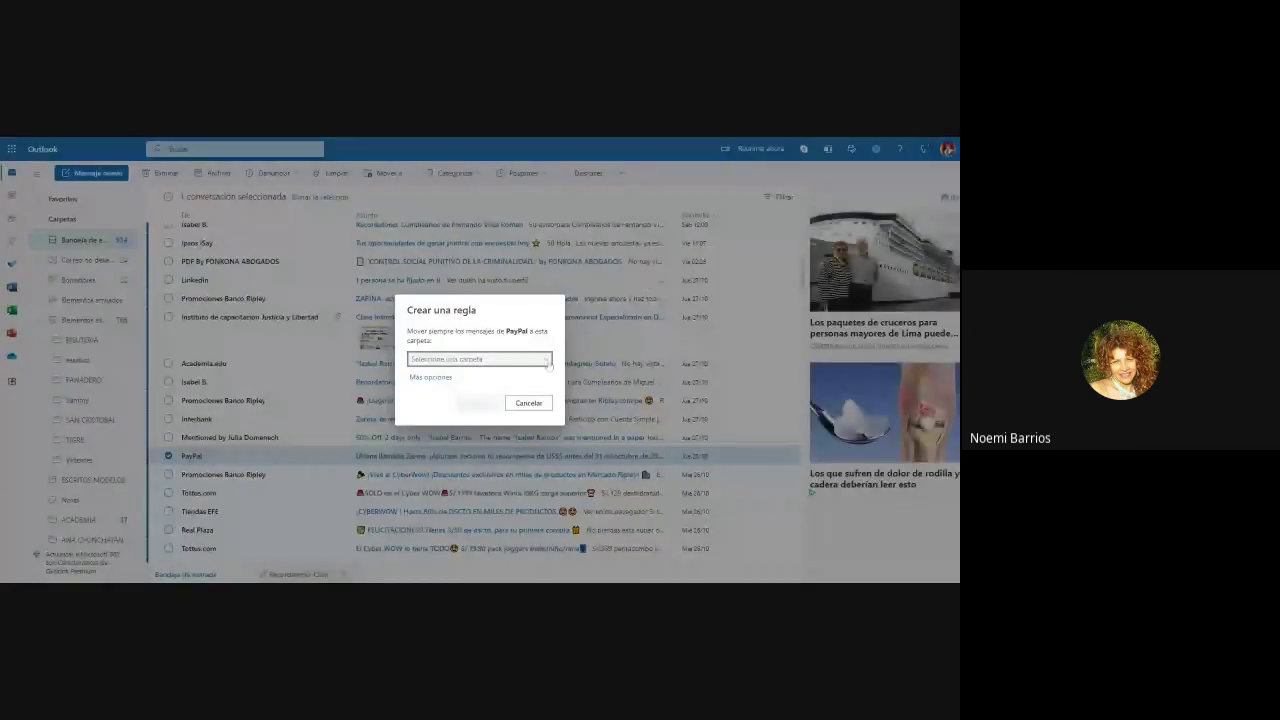
{"action": "left_click", "coordinate": [547, 361]}
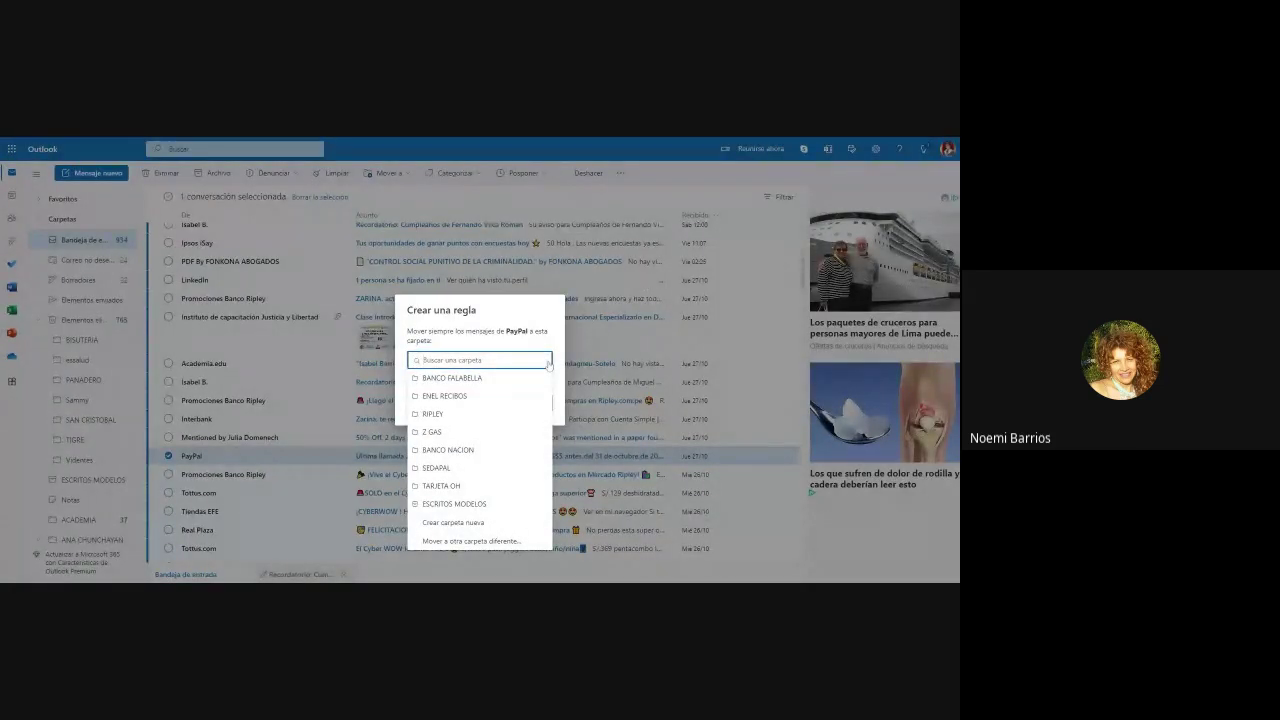
{"action": "left_click", "coordinate": [719, 347]}
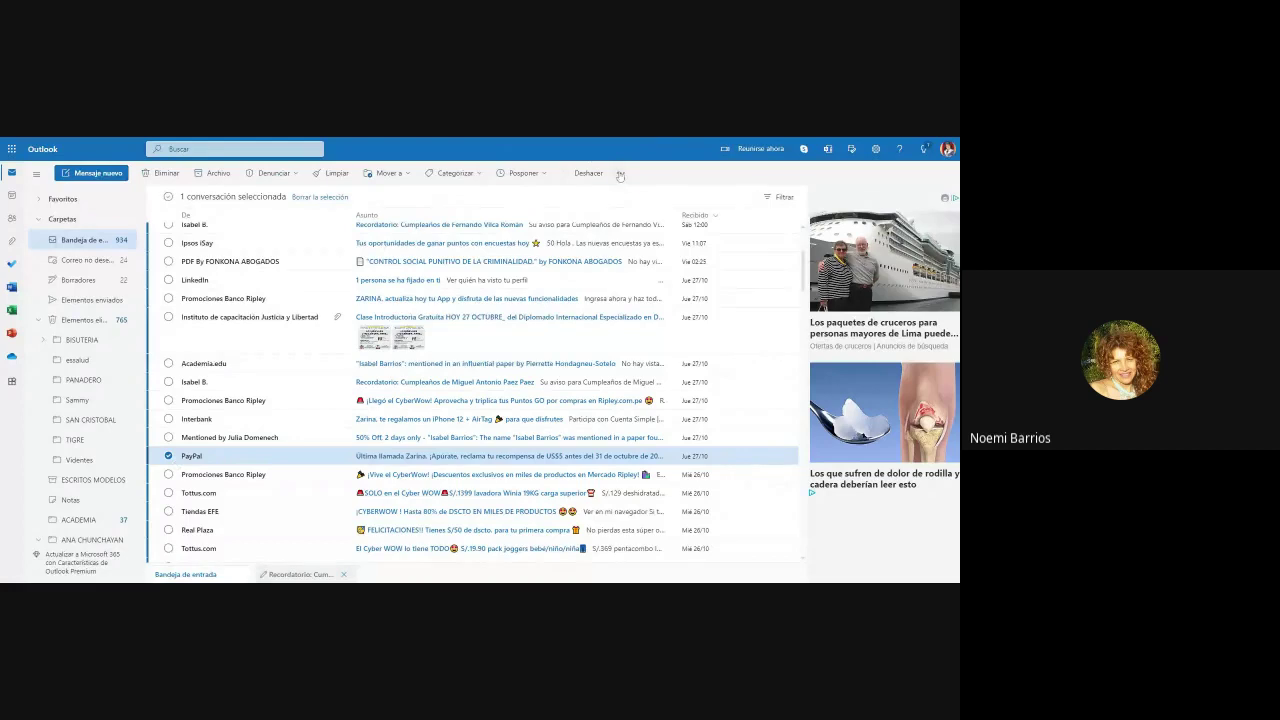
{"action": "left_click", "coordinate": [620, 174]}
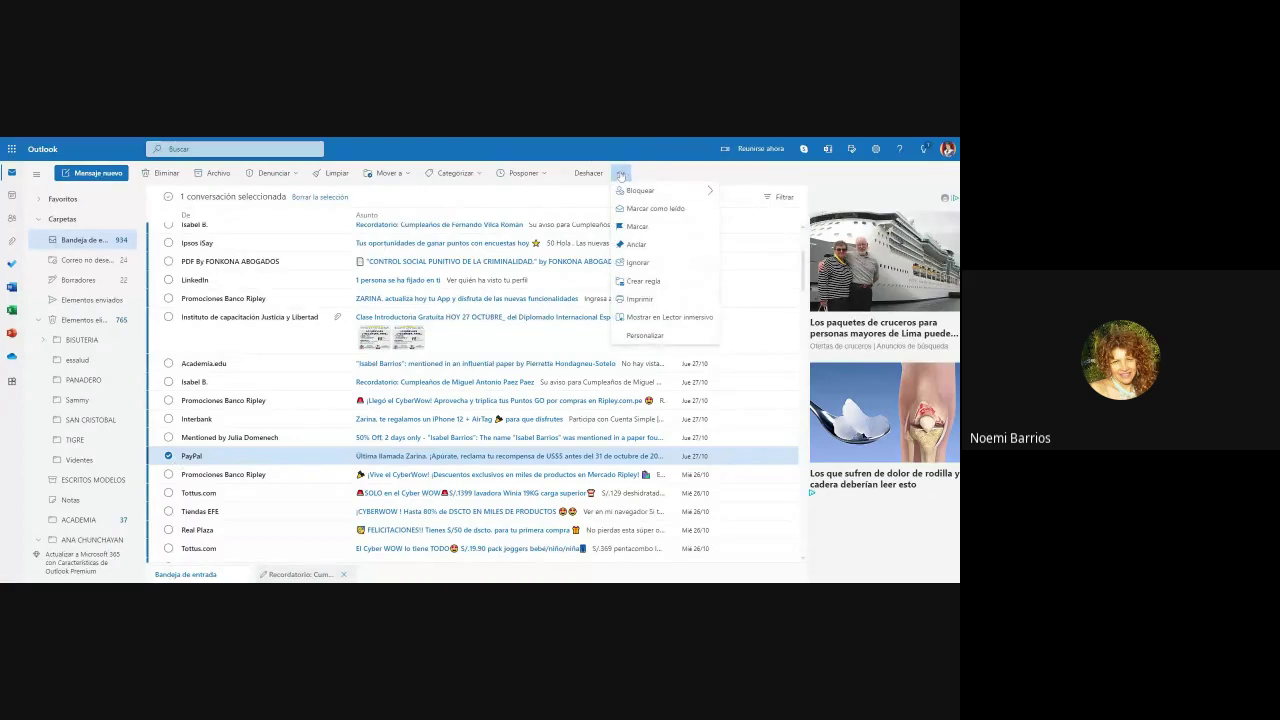
{"action": "left_click", "coordinate": [669, 283]}
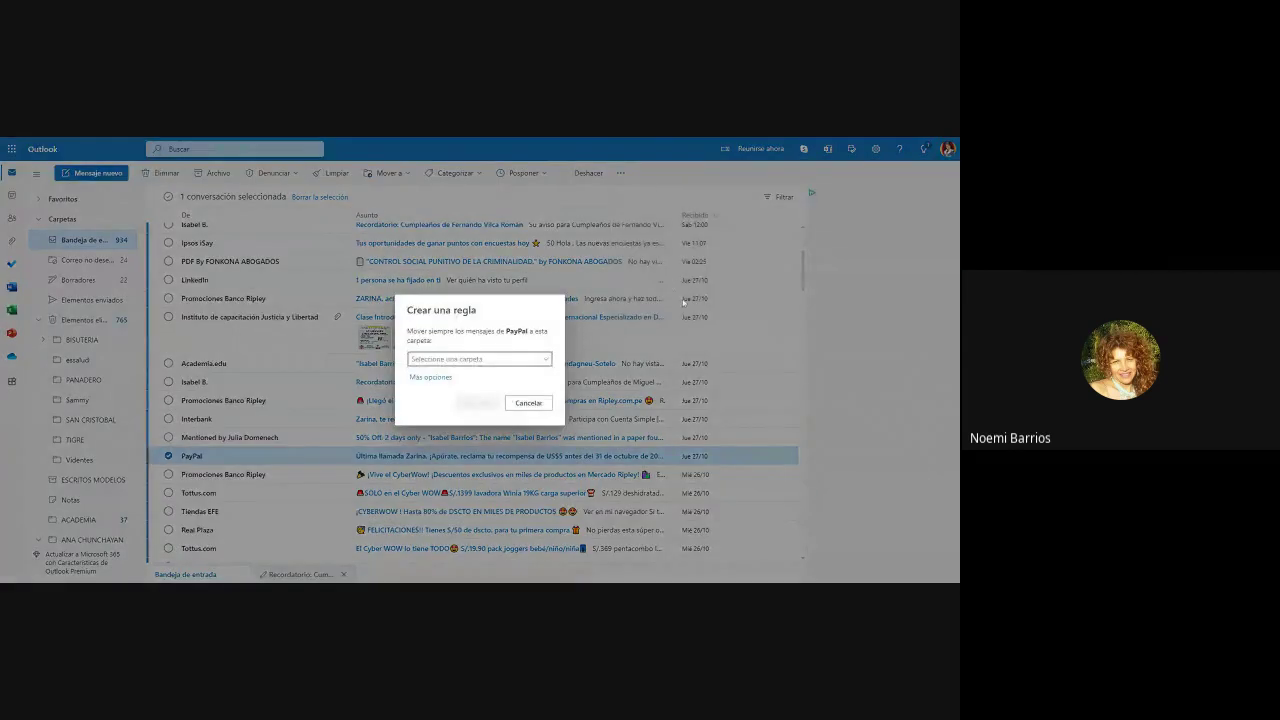
{"action": "left_click", "coordinate": [432, 378]}
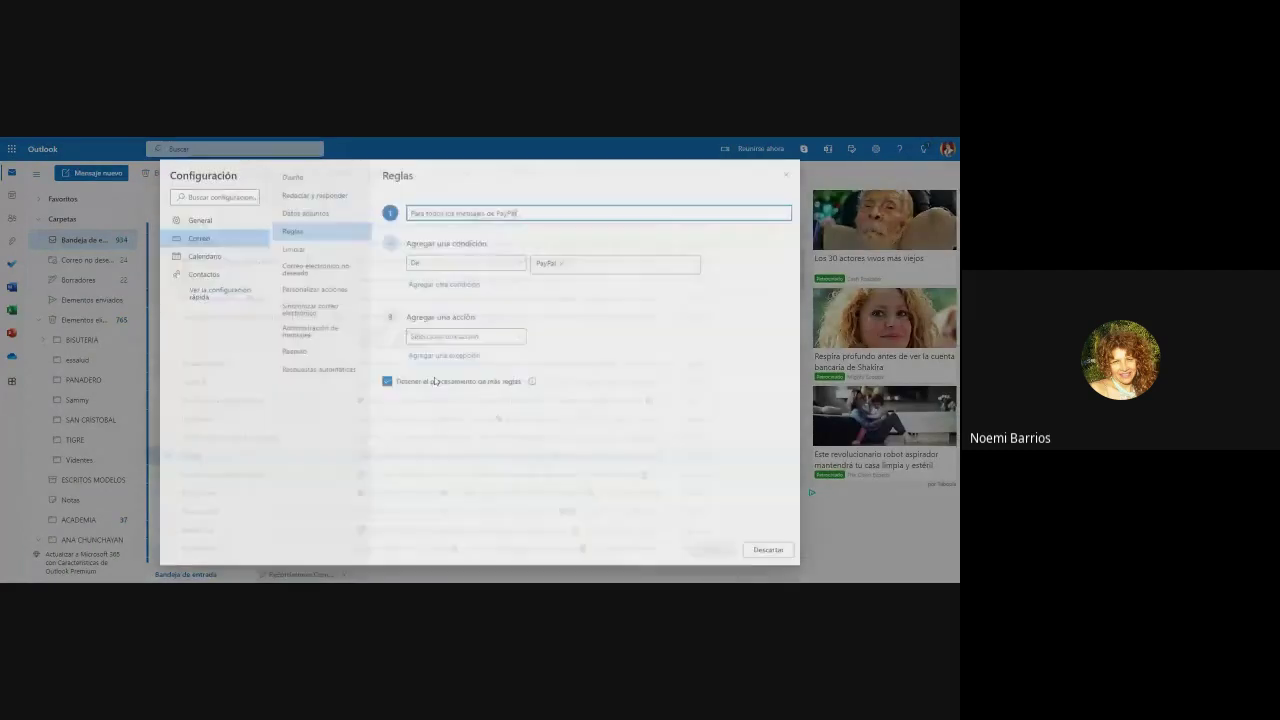
Step: Make the PayPal rule delete messages, run it now, save it, and close settings
{"action": "left_click", "coordinate": [517, 336]}
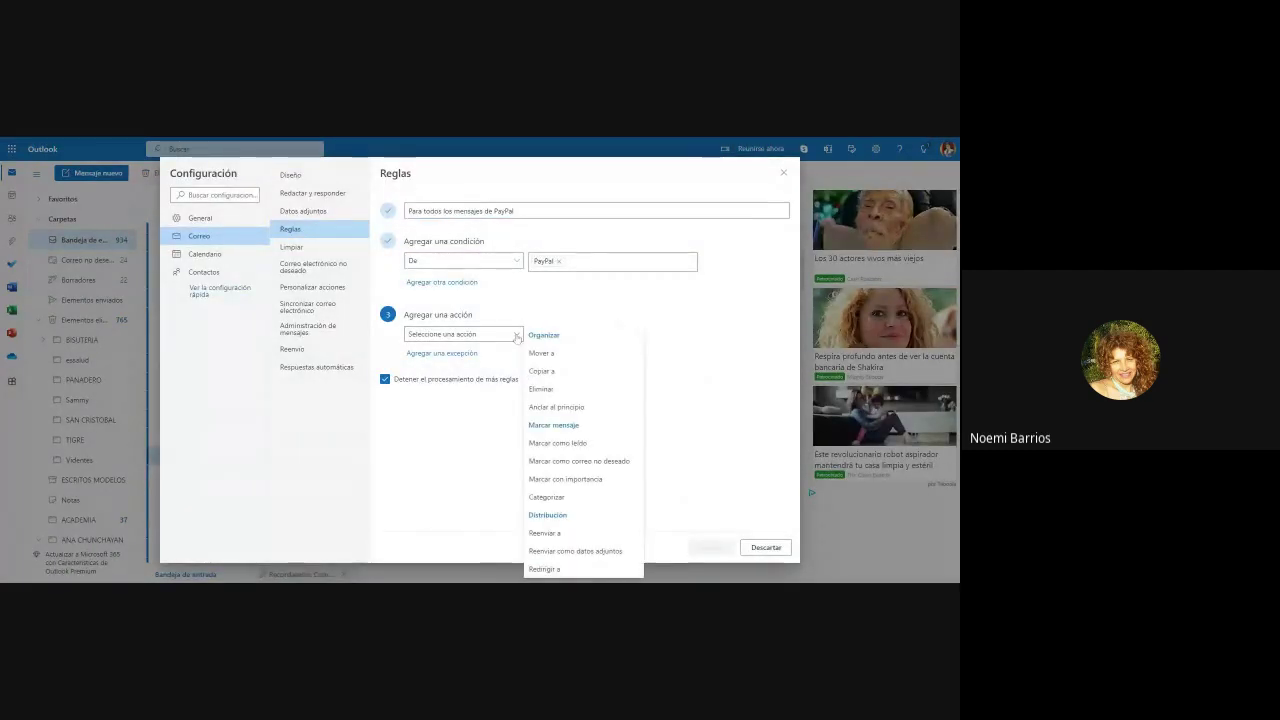
{"action": "left_click", "coordinate": [552, 388]}
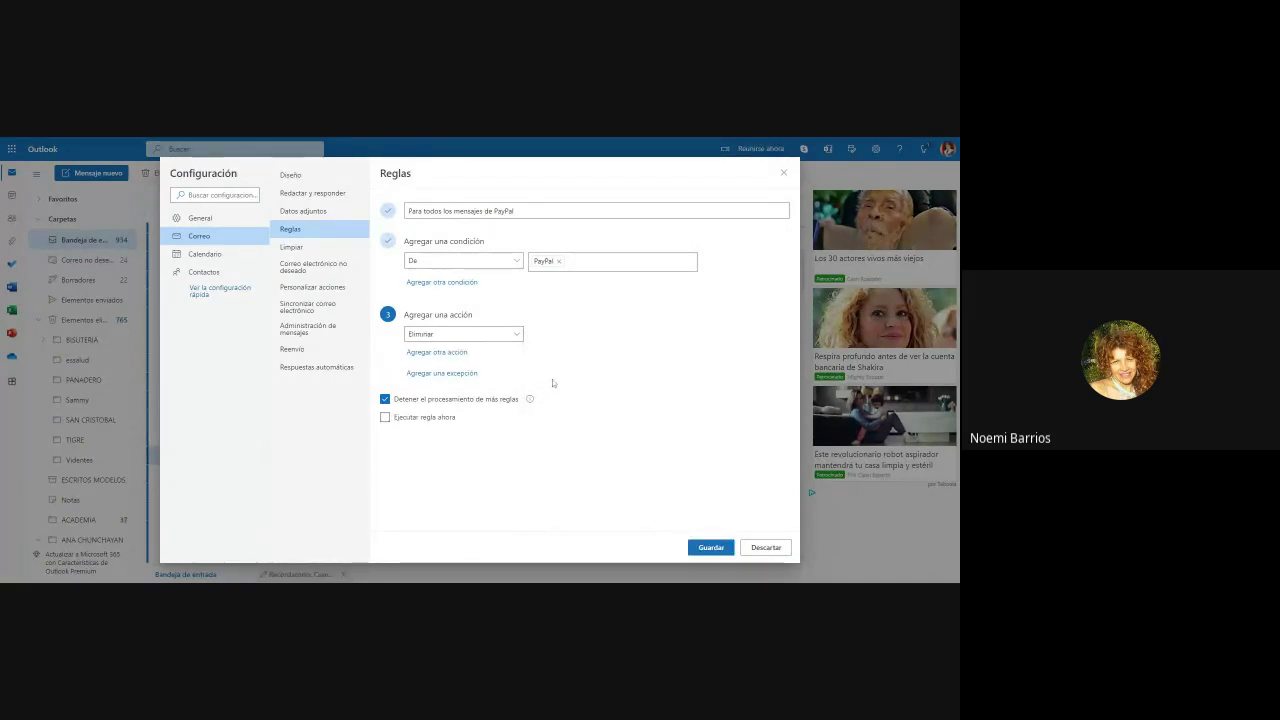
{"action": "left_click", "coordinate": [385, 417]}
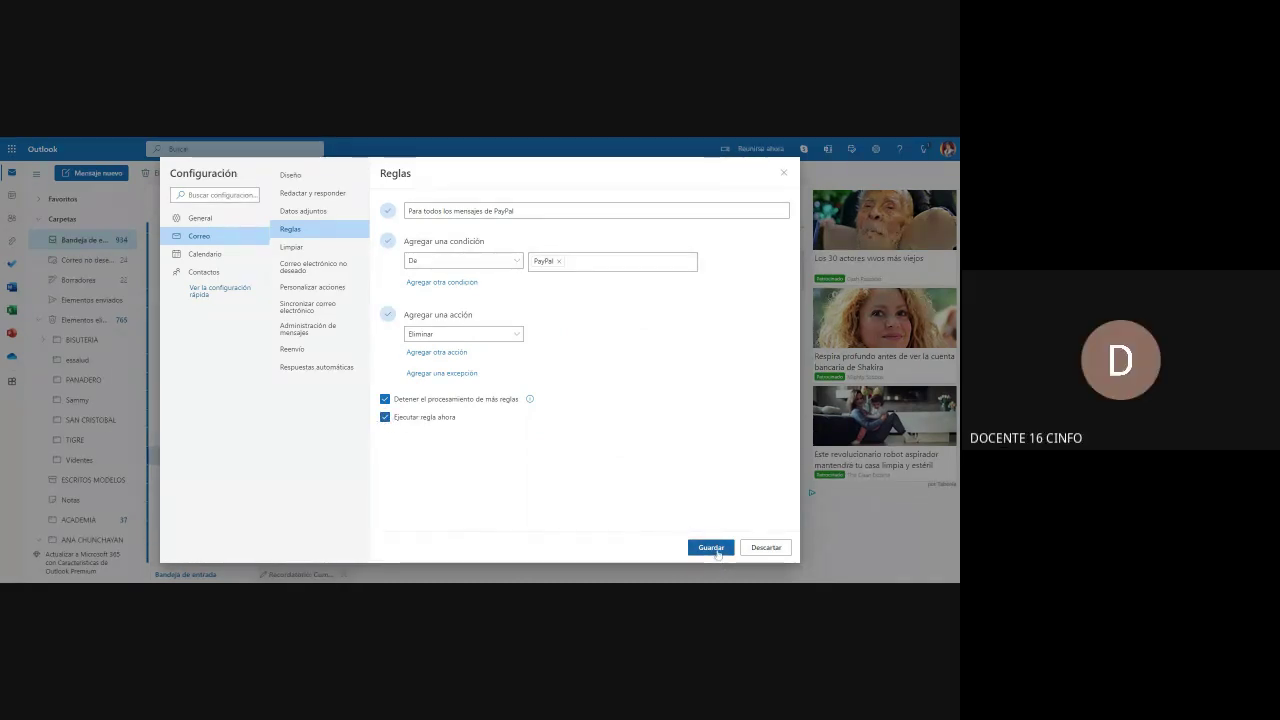
{"action": "left_click", "coordinate": [716, 551]}
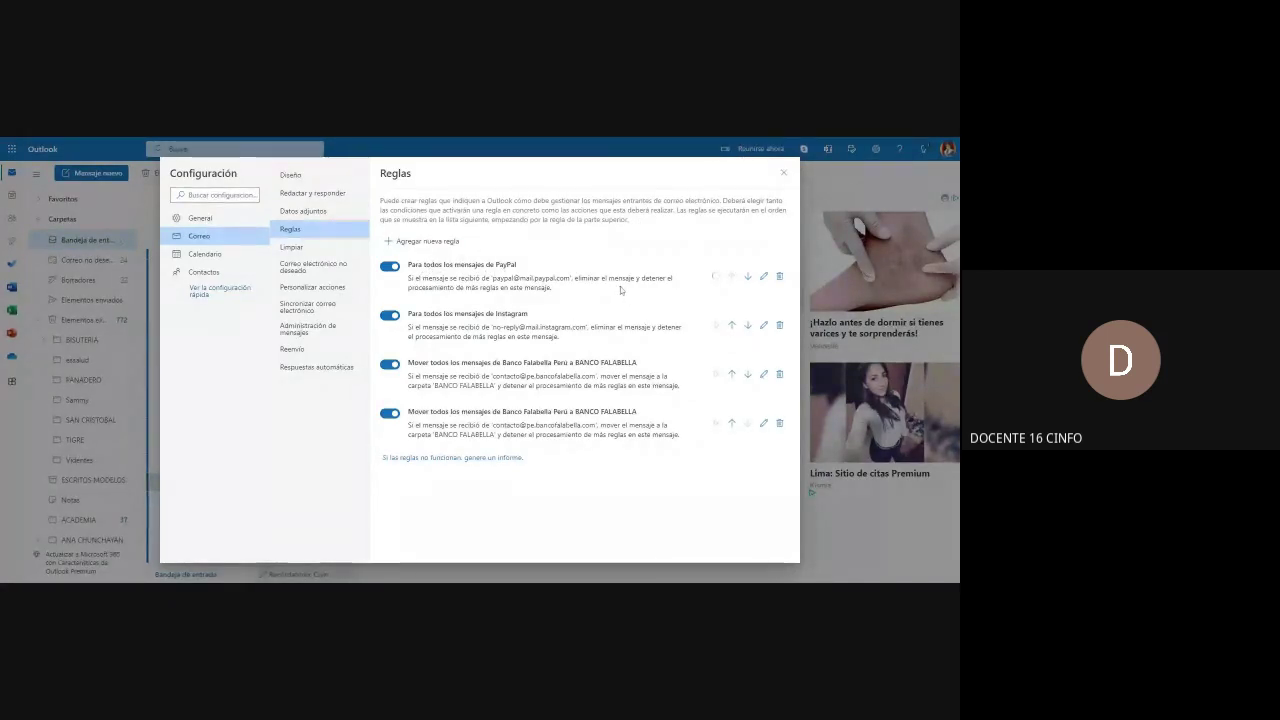
{"action": "left_click", "coordinate": [785, 174]}
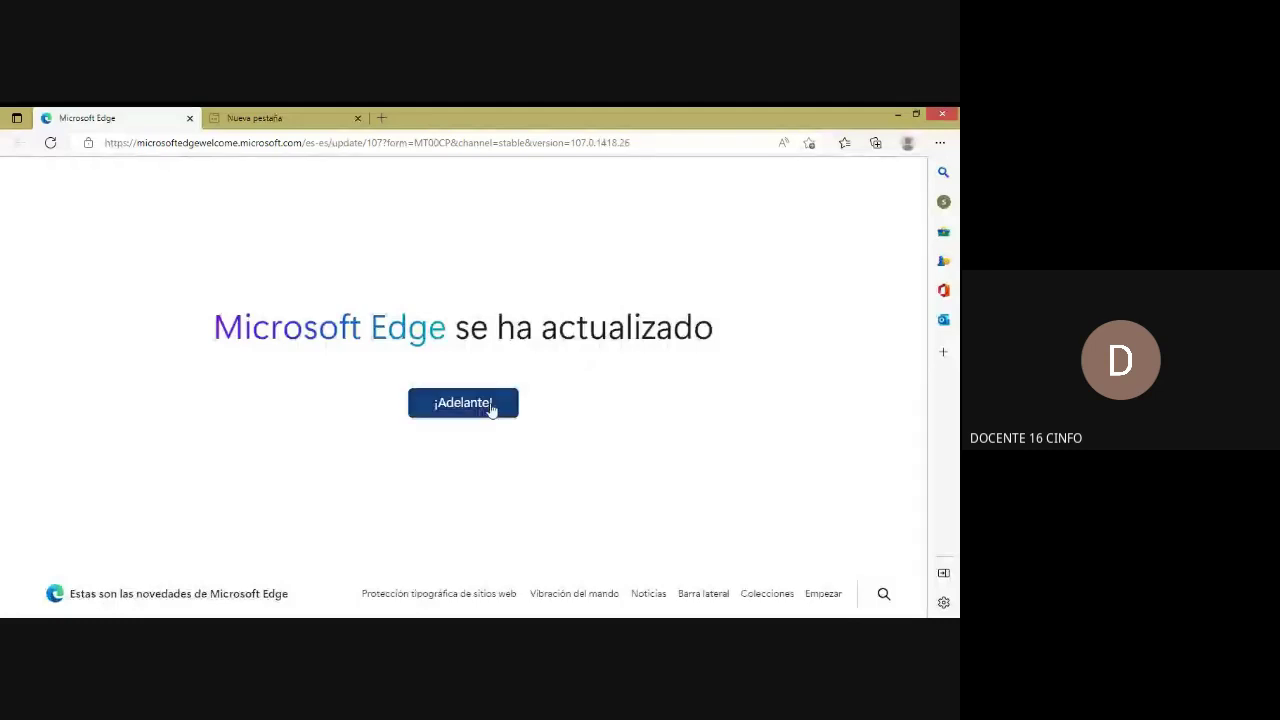
Step: Start the Edge what's-new tour and close the extra blank new tab
{"action": "left_click", "coordinate": [491, 406]}
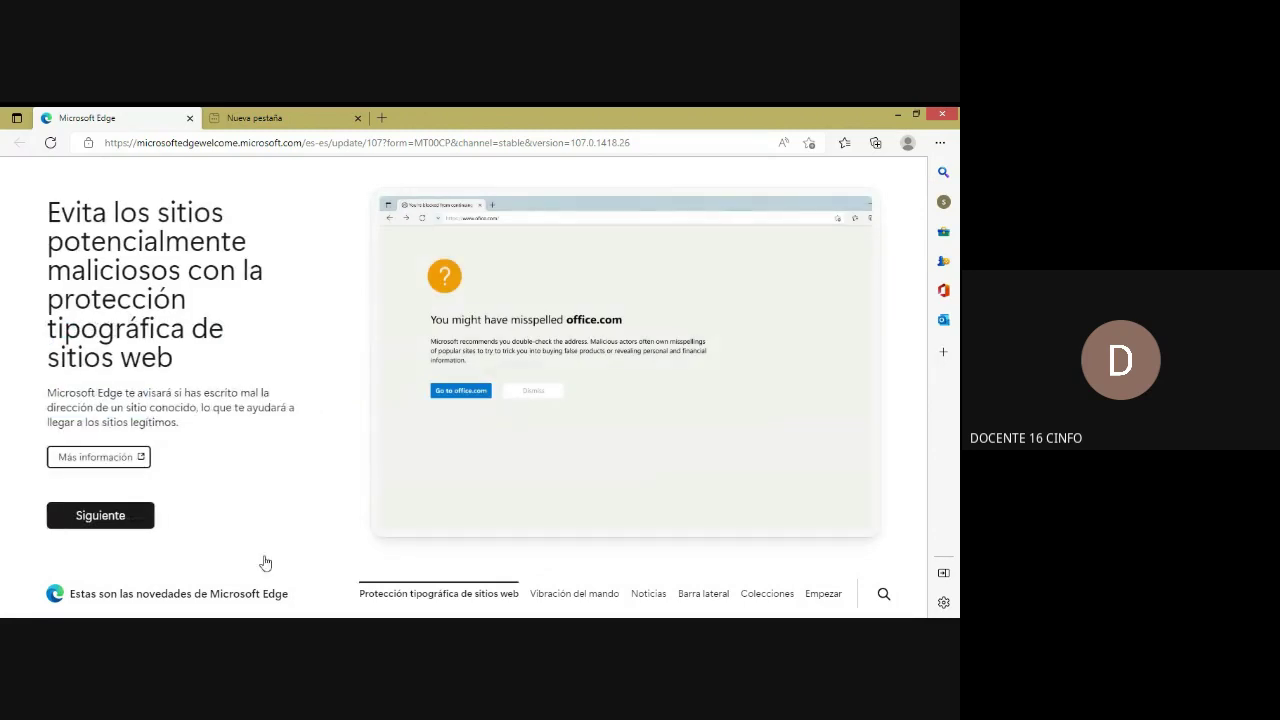
{"action": "left_click", "coordinate": [250, 121]}
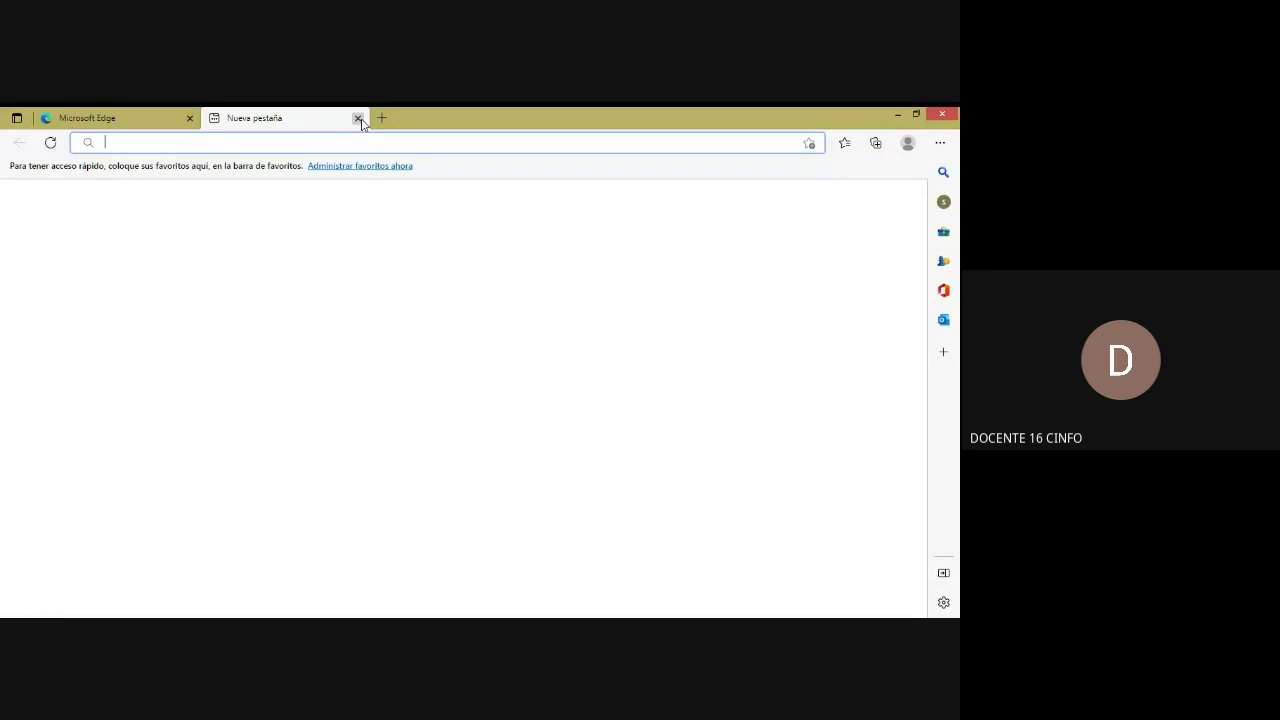
{"action": "key", "text": "ctrl+w"}
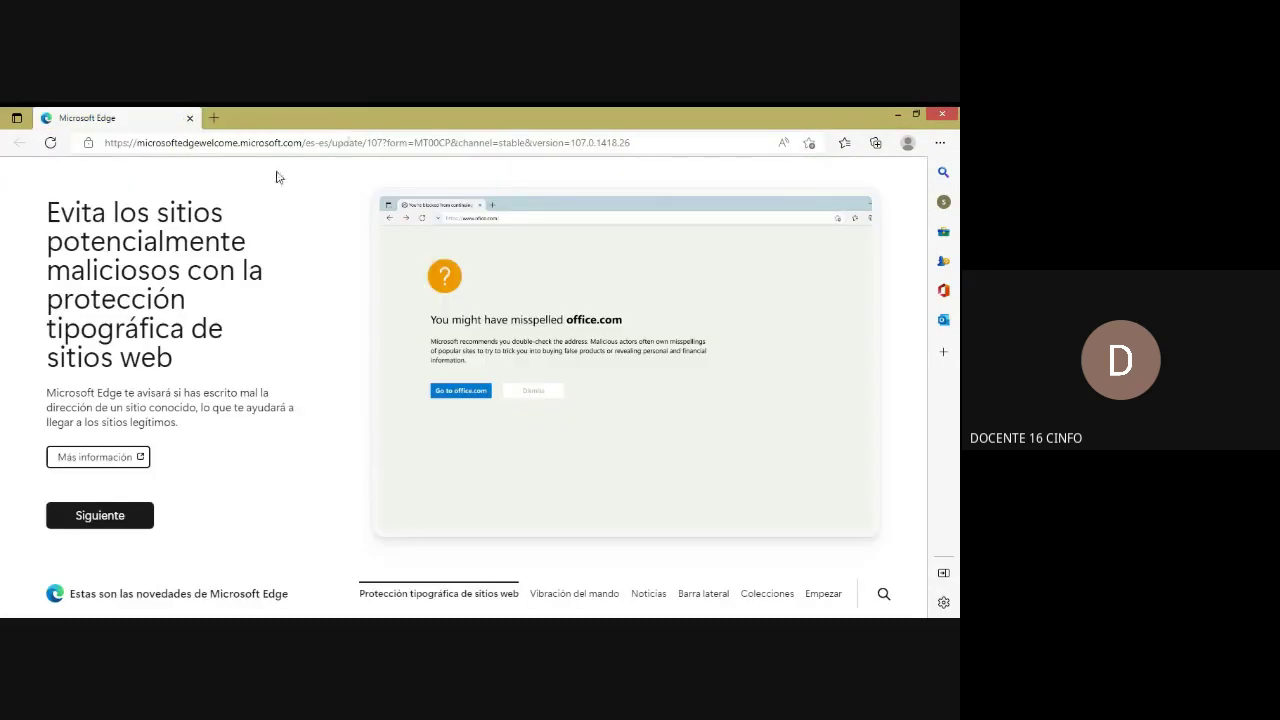
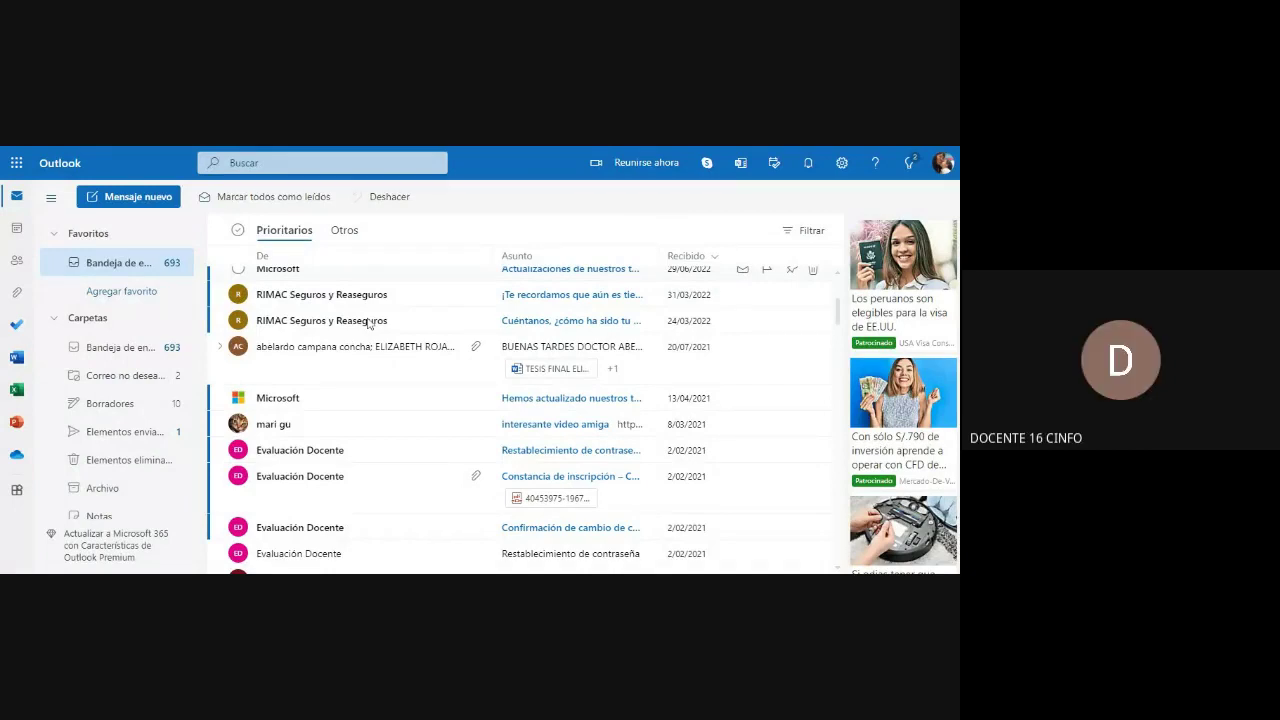
Step: Open the RIMAC Seguros y Reaseguros survey reminder message and show its more actions menu
{"action": "left_click", "coordinate": [375, 296]}
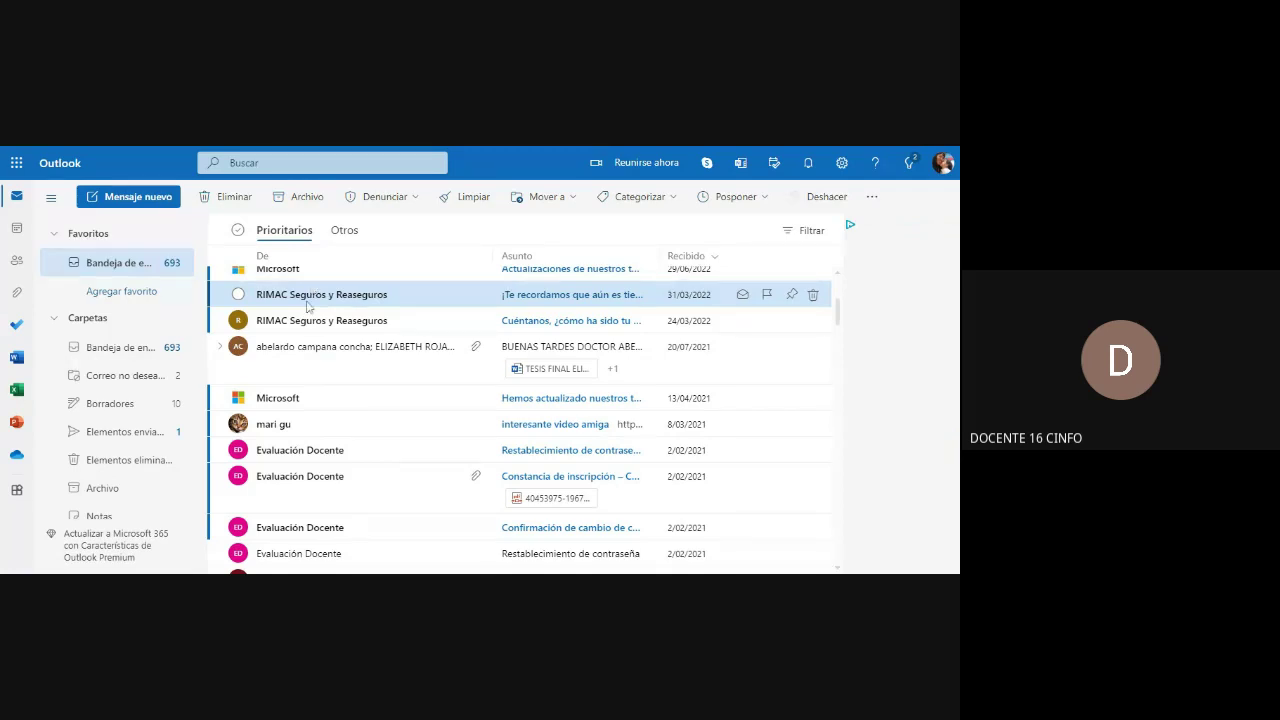
{"action": "left_click", "coordinate": [310, 300]}
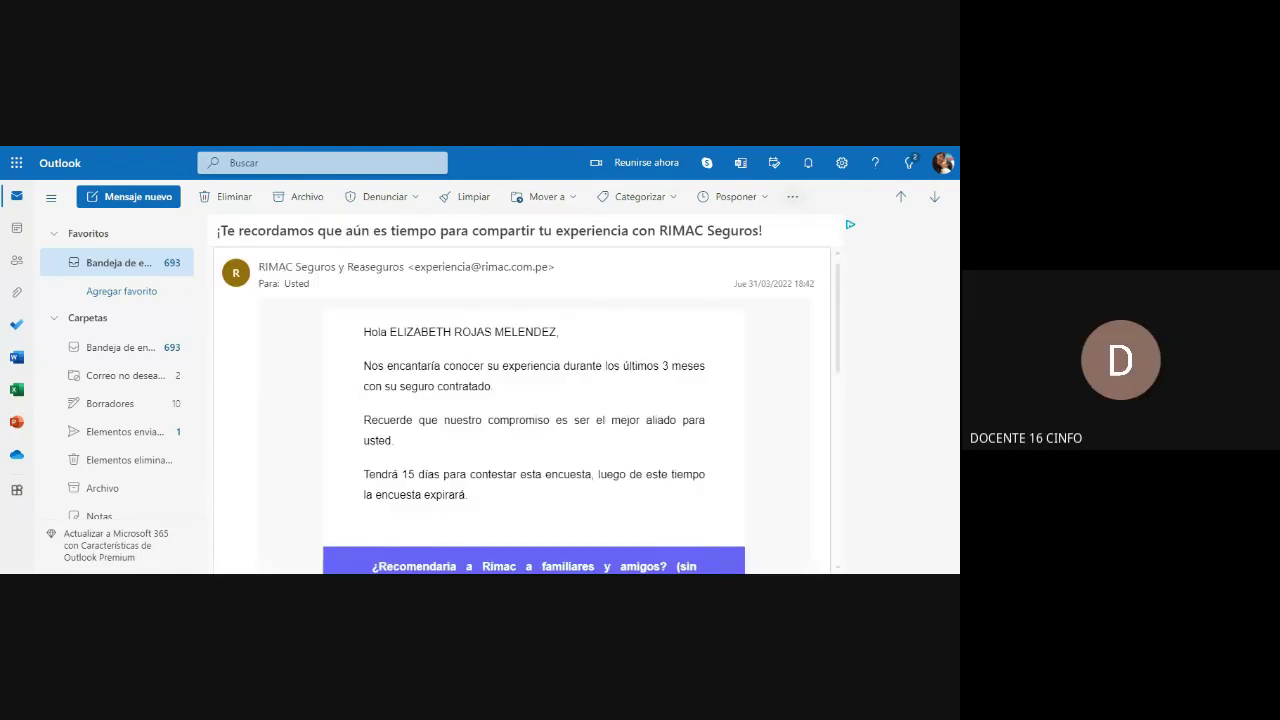
{"action": "left_click", "coordinate": [792, 200]}
{"action": "left_click", "coordinate": [792, 202]}
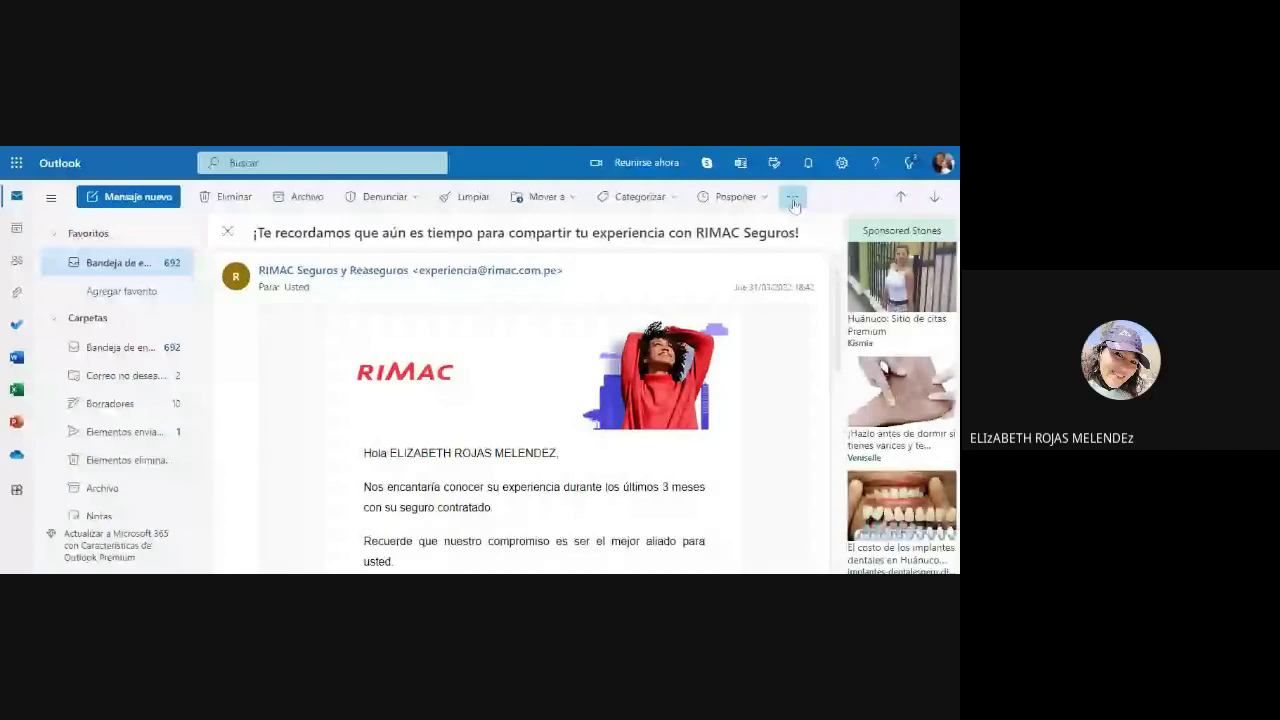
Step: Bring up the RIMAC message's overflow menu offering Crear regla, closing and reopening it once
{"action": "left_click", "coordinate": [792, 200]}
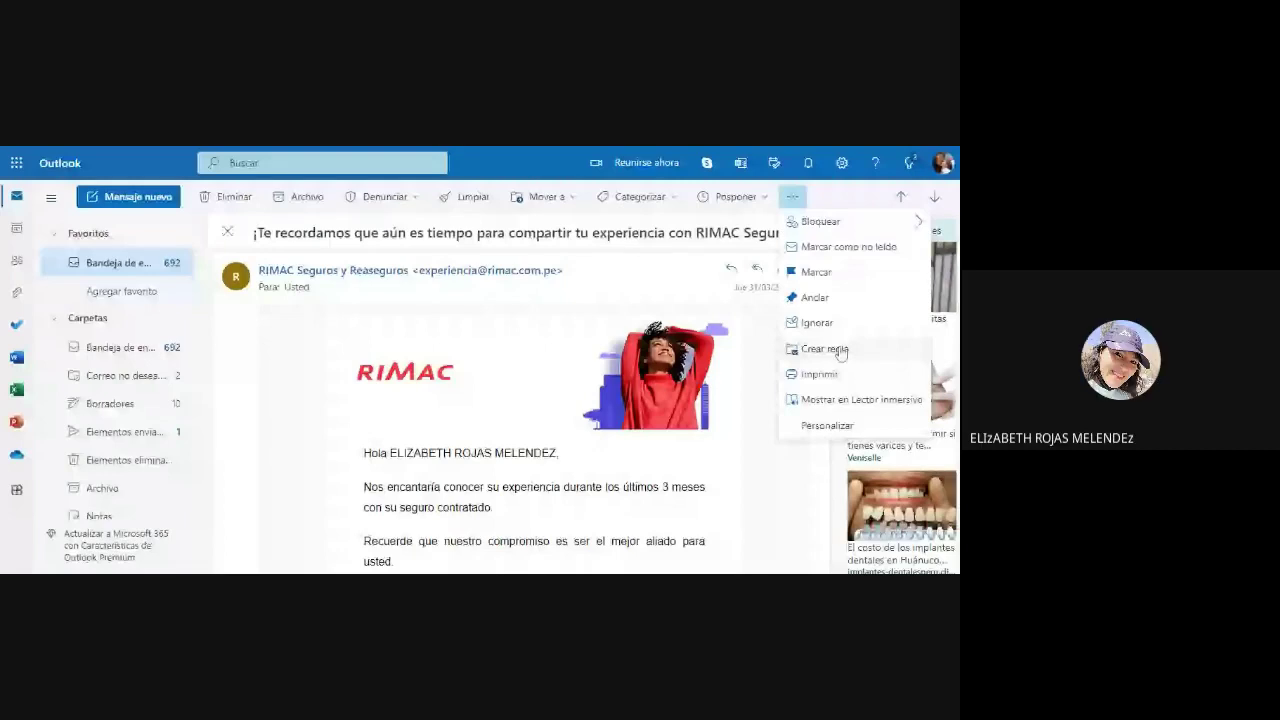
{"action": "left_click", "coordinate": [407, 295]}
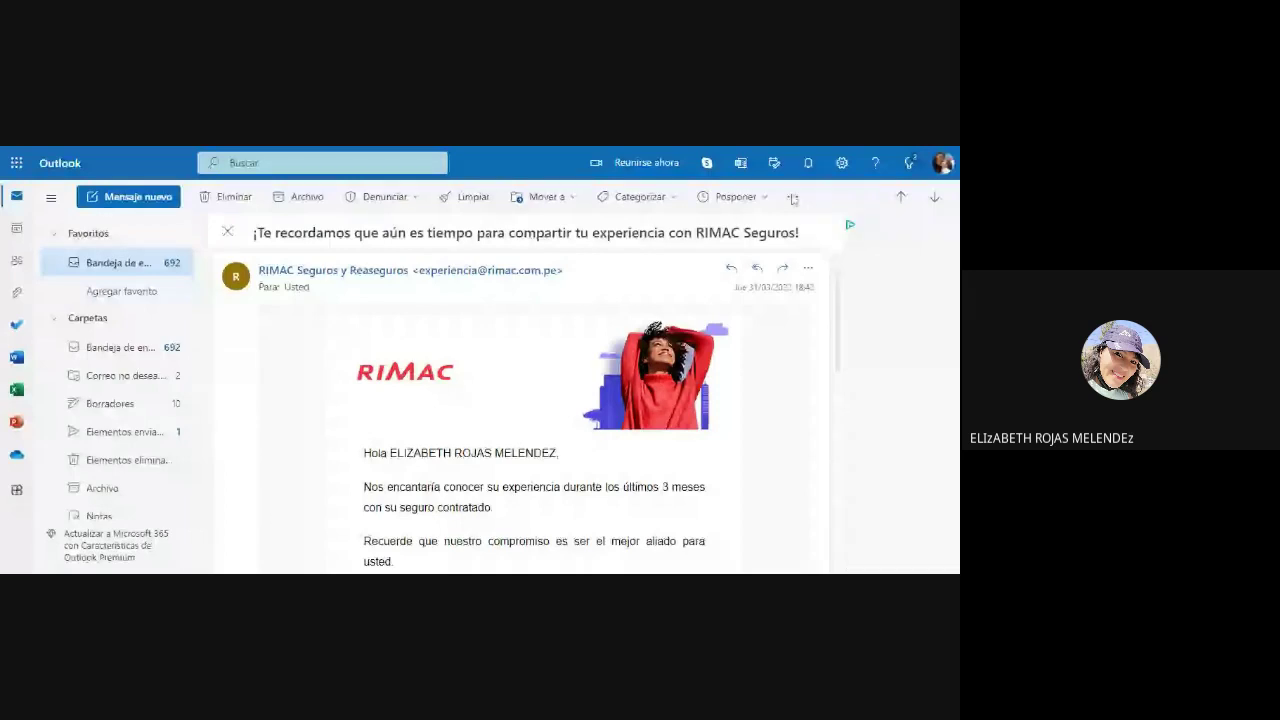
{"action": "left_click", "coordinate": [792, 197]}
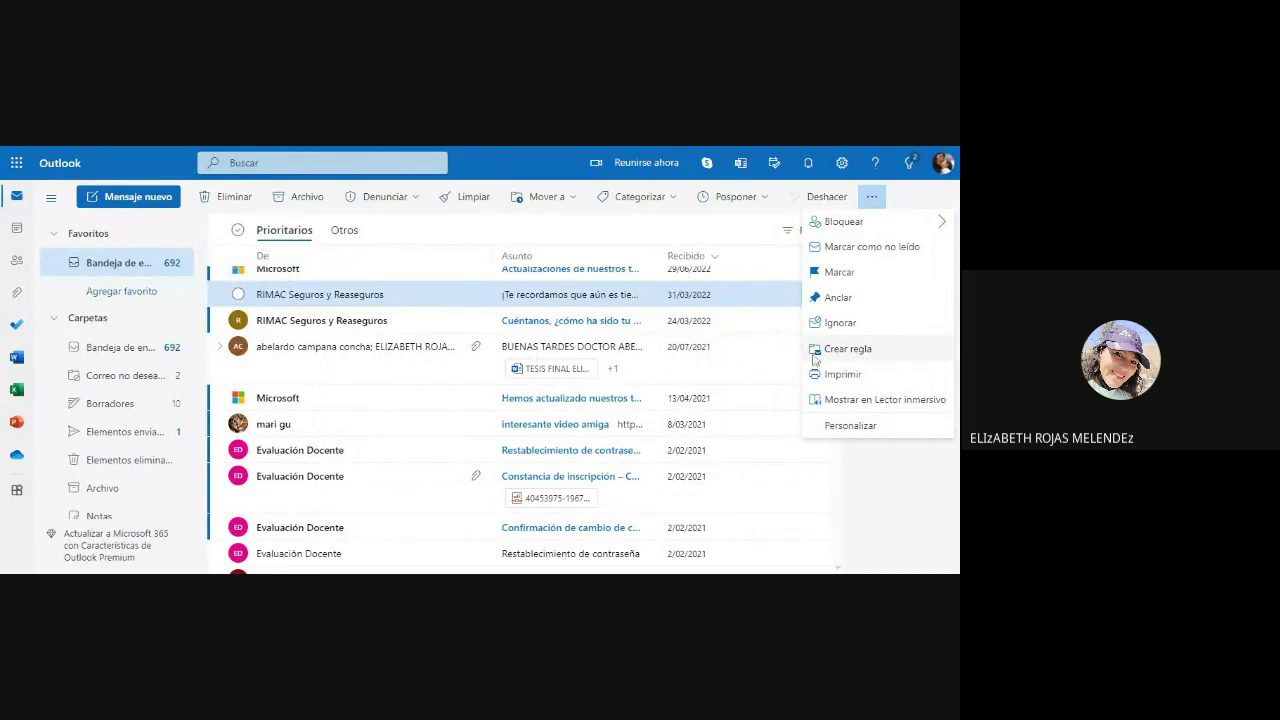
Step: Start a rule for messages from RIMAC Seguros y Reaseguros, expanded to the full Reglas settings
{"action": "left_click", "coordinate": [815, 352]}
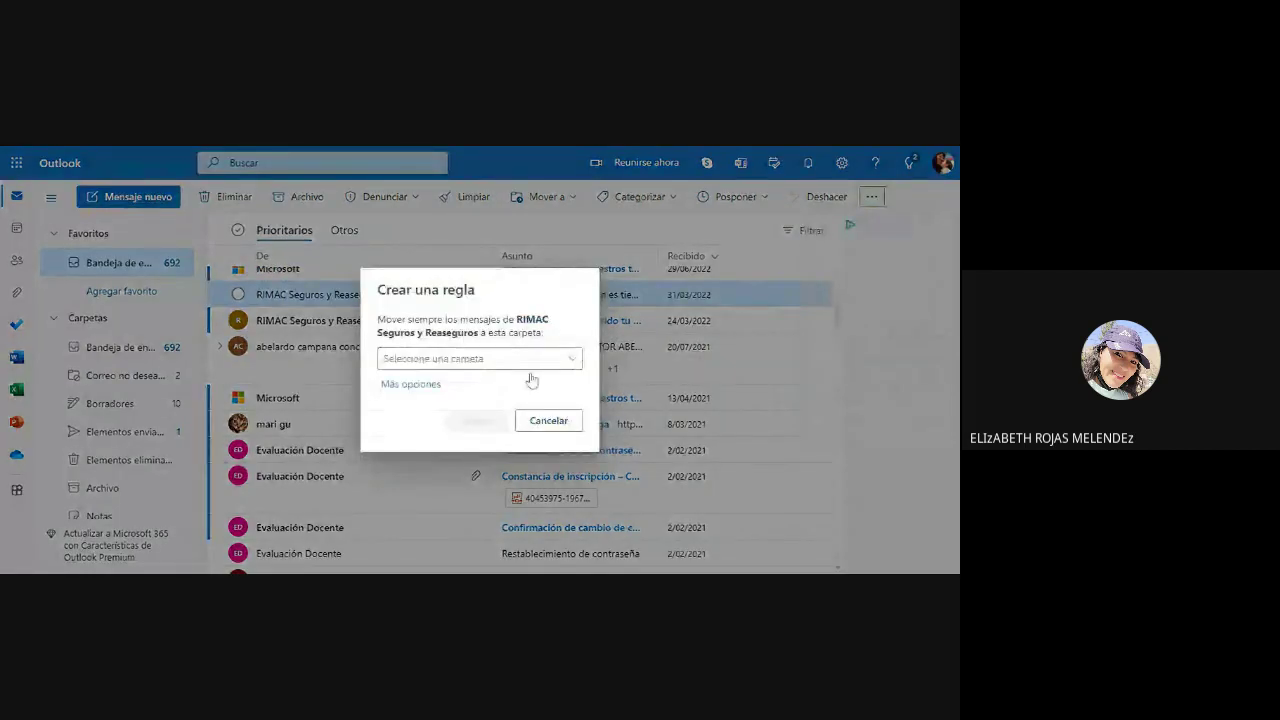
{"action": "left_click", "coordinate": [412, 386]}
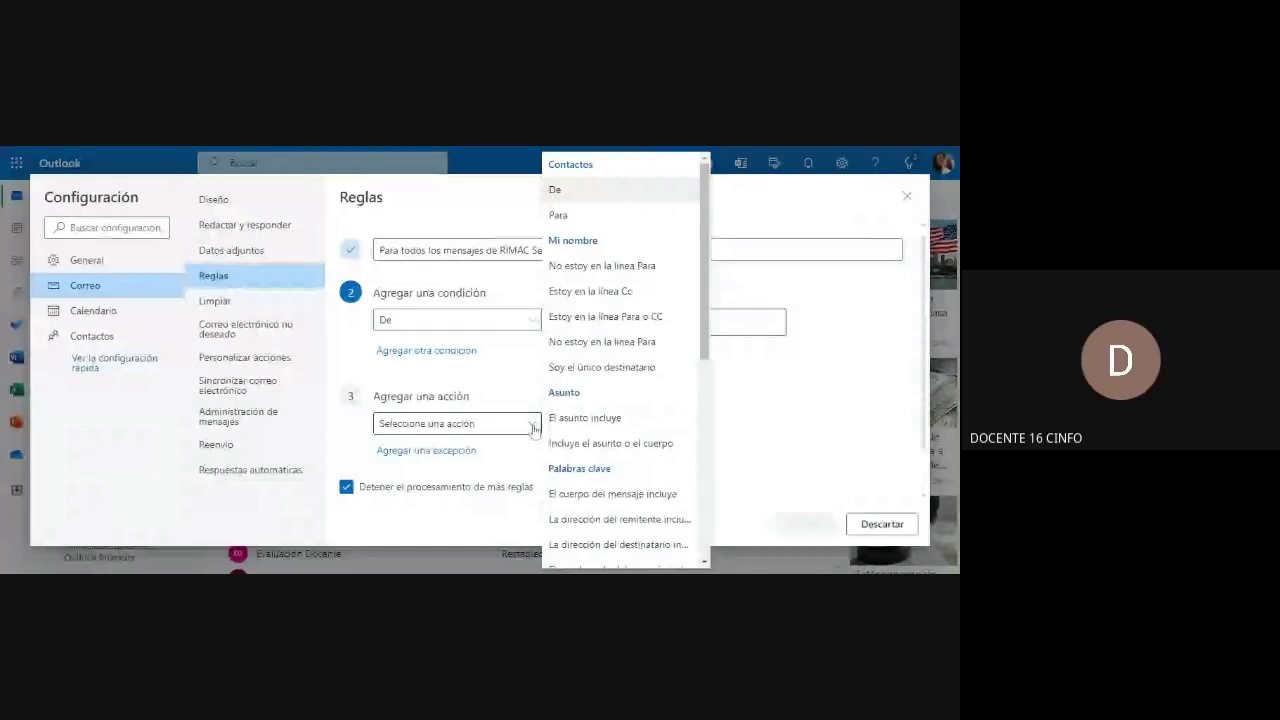
Step: Set the rule's action to Mover a and bring up the destination folder list
{"action": "left_click", "coordinate": [533, 425]}
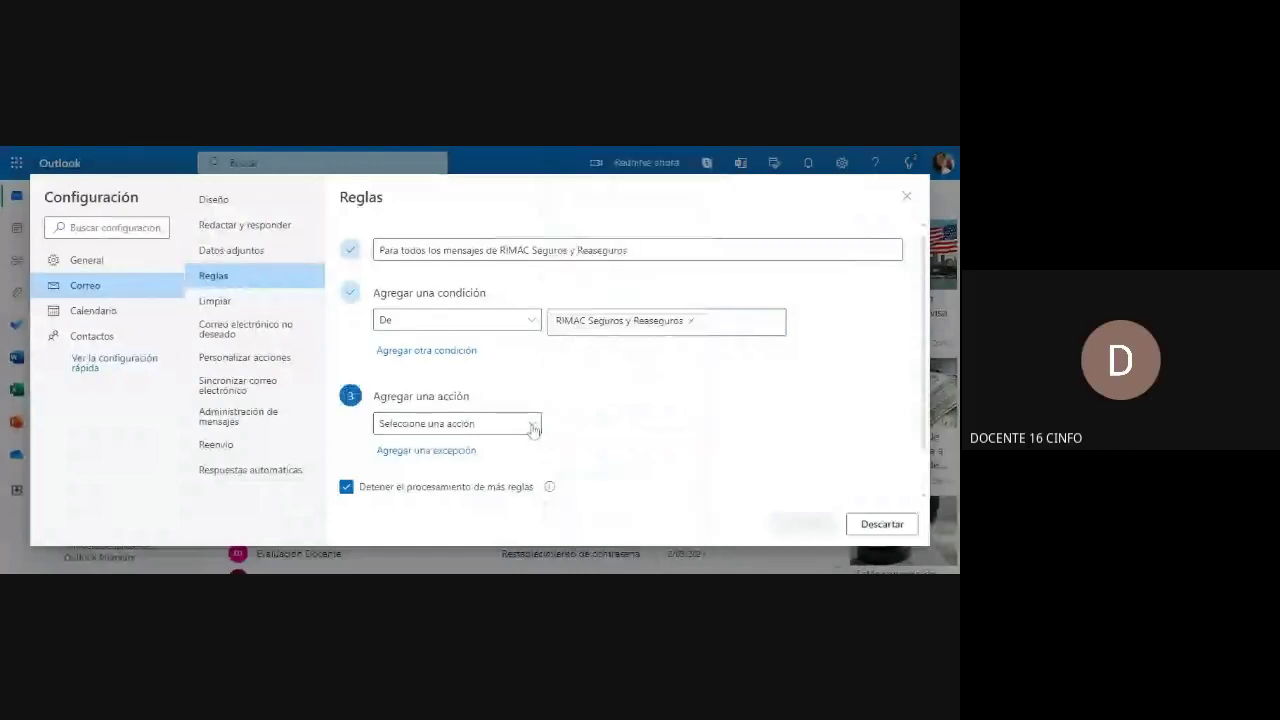
{"action": "left_click", "coordinate": [533, 425]}
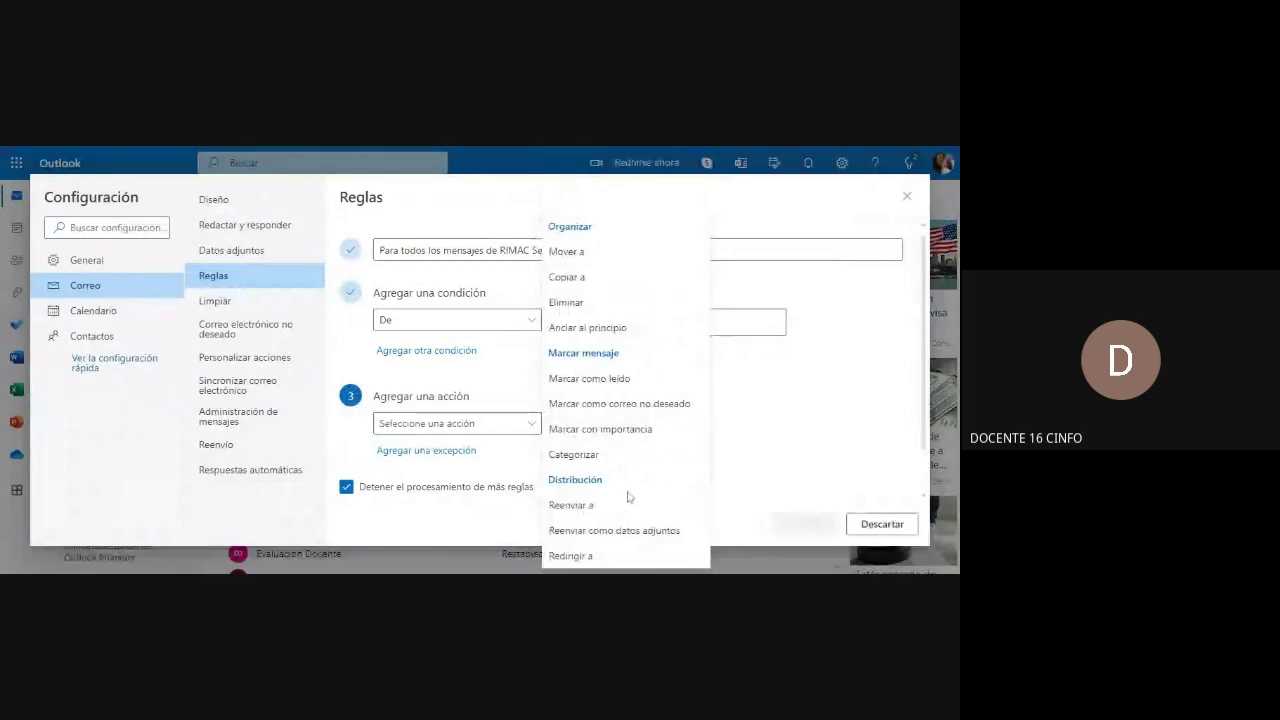
{"action": "left_click", "coordinate": [577, 254]}
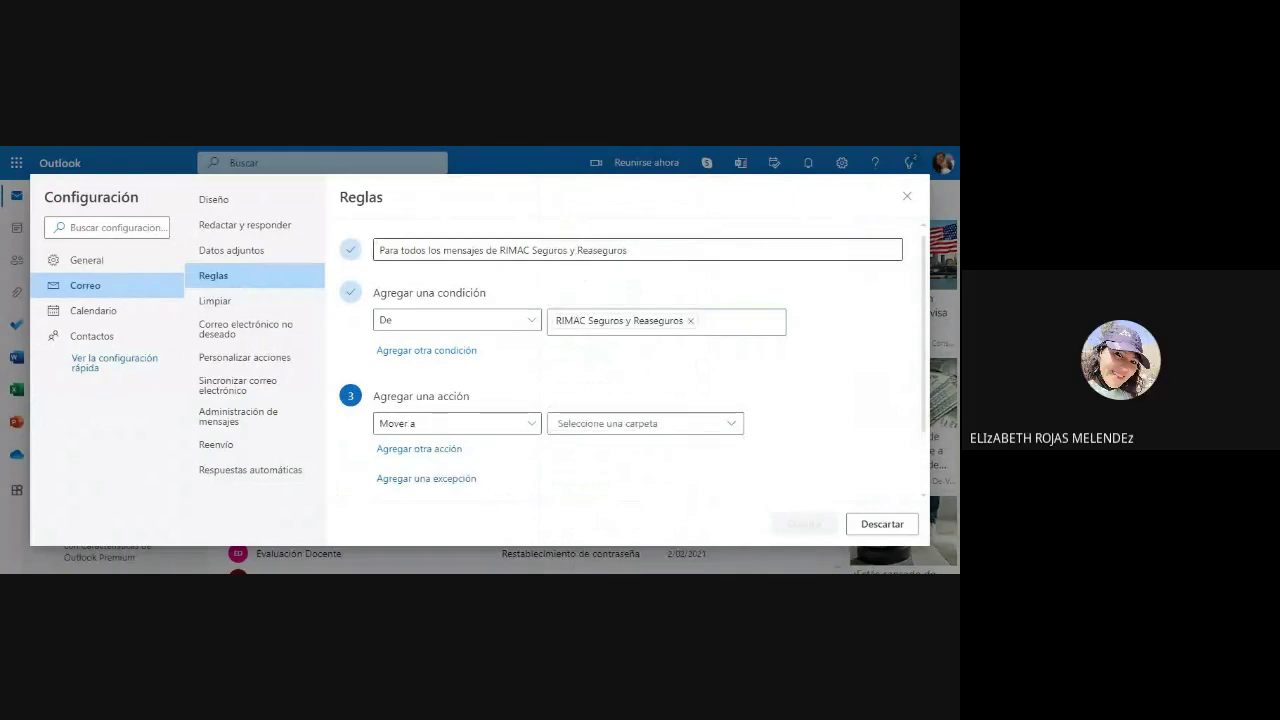
{"action": "left_click", "coordinate": [731, 427]}
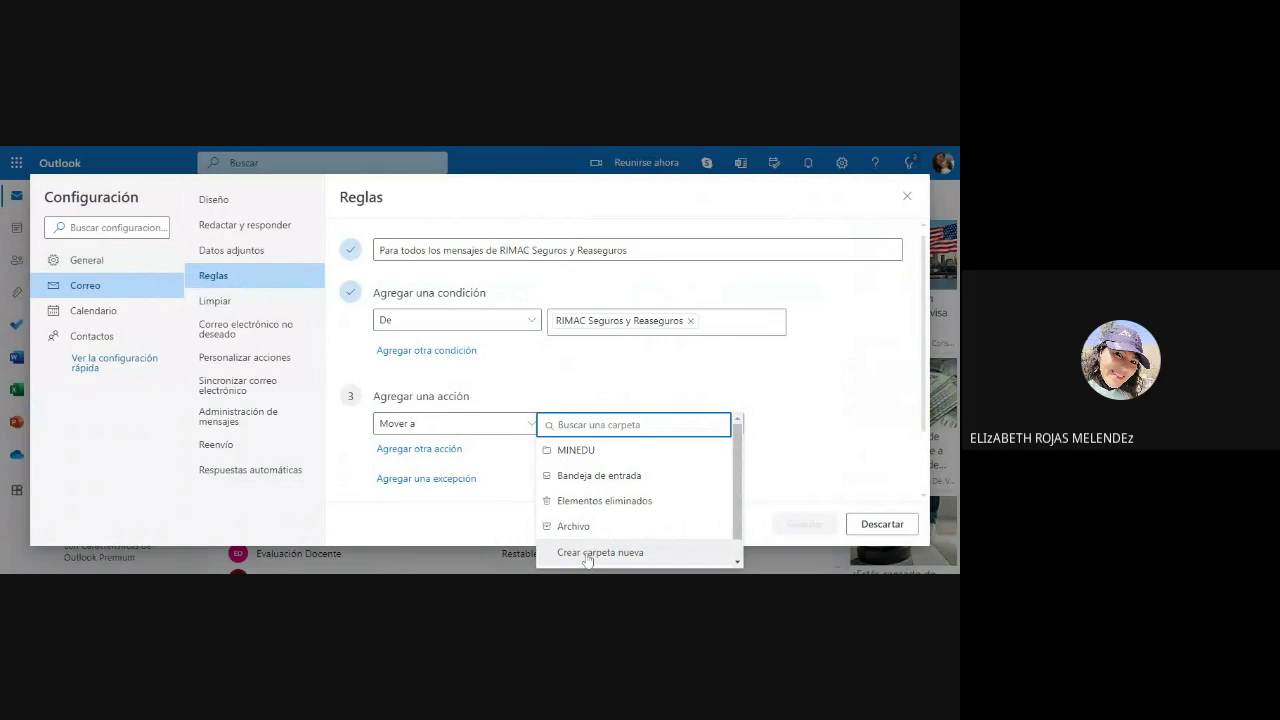
Step: Create a new folder named RIMAC as the rule's Mover a destination
{"action": "left_click", "coordinate": [588, 556]}
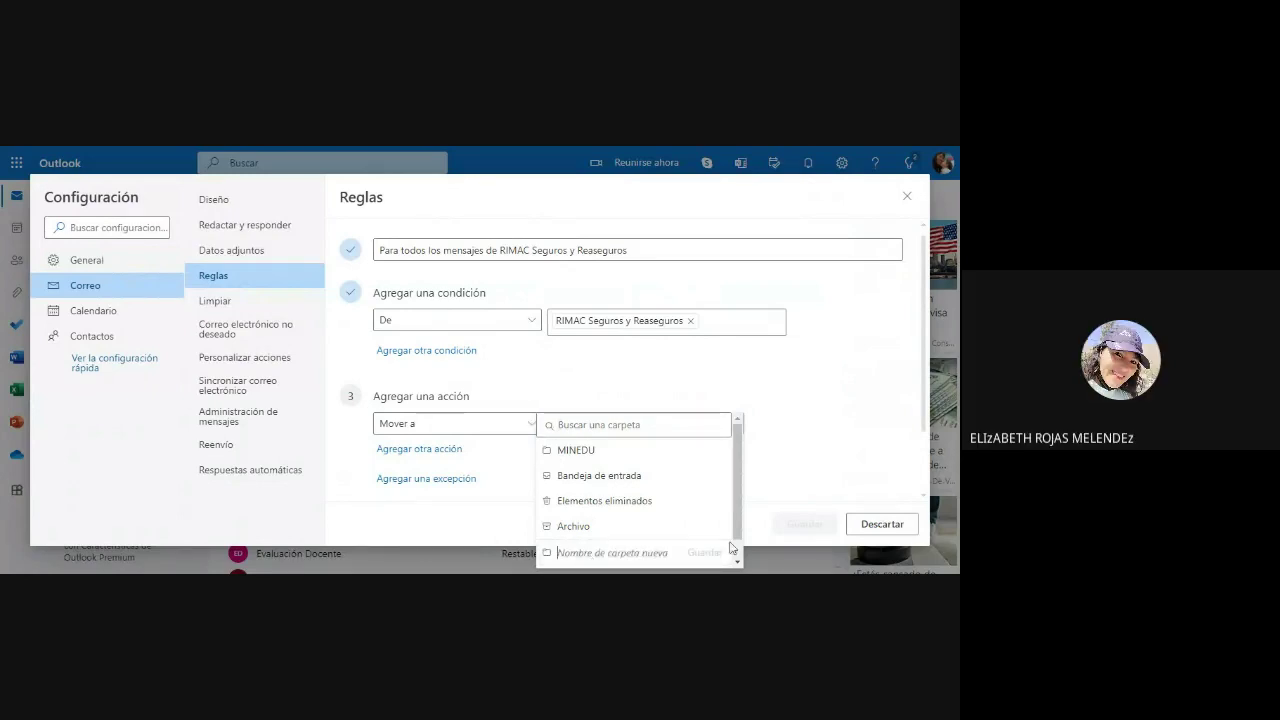
{"action": "type", "text": "RIMAC"}
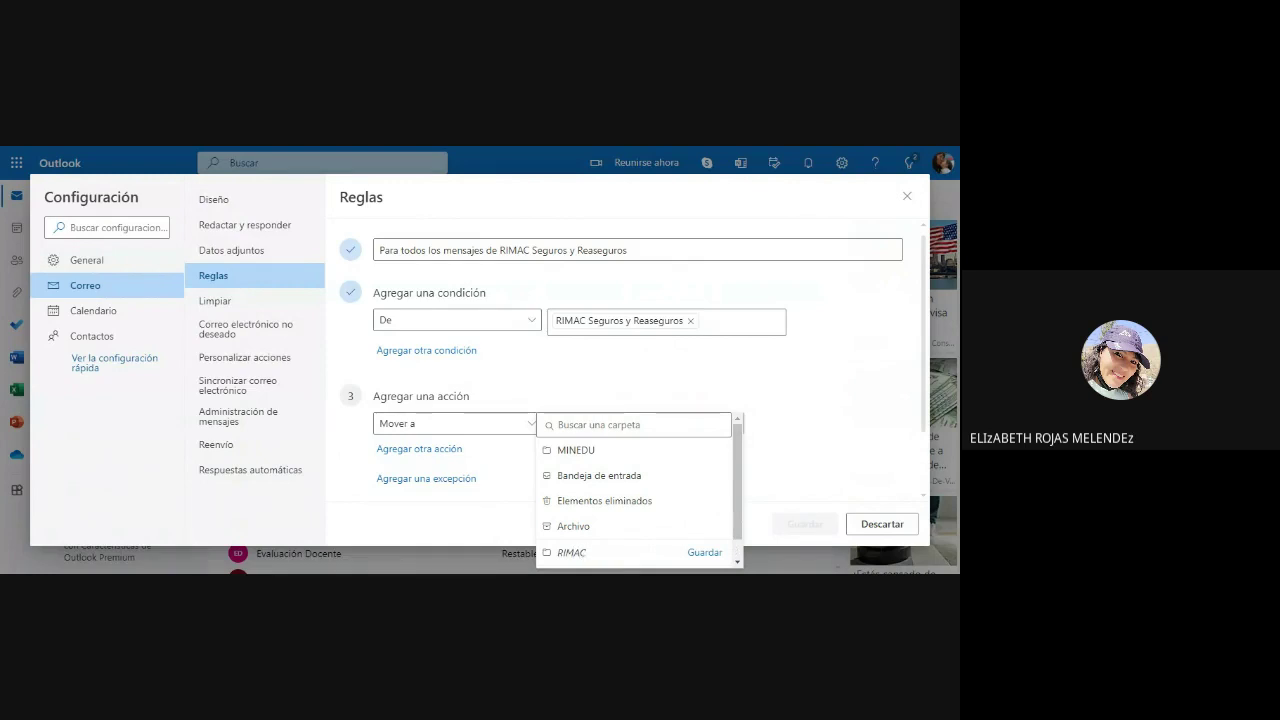
{"action": "left_click", "coordinate": [704, 553]}
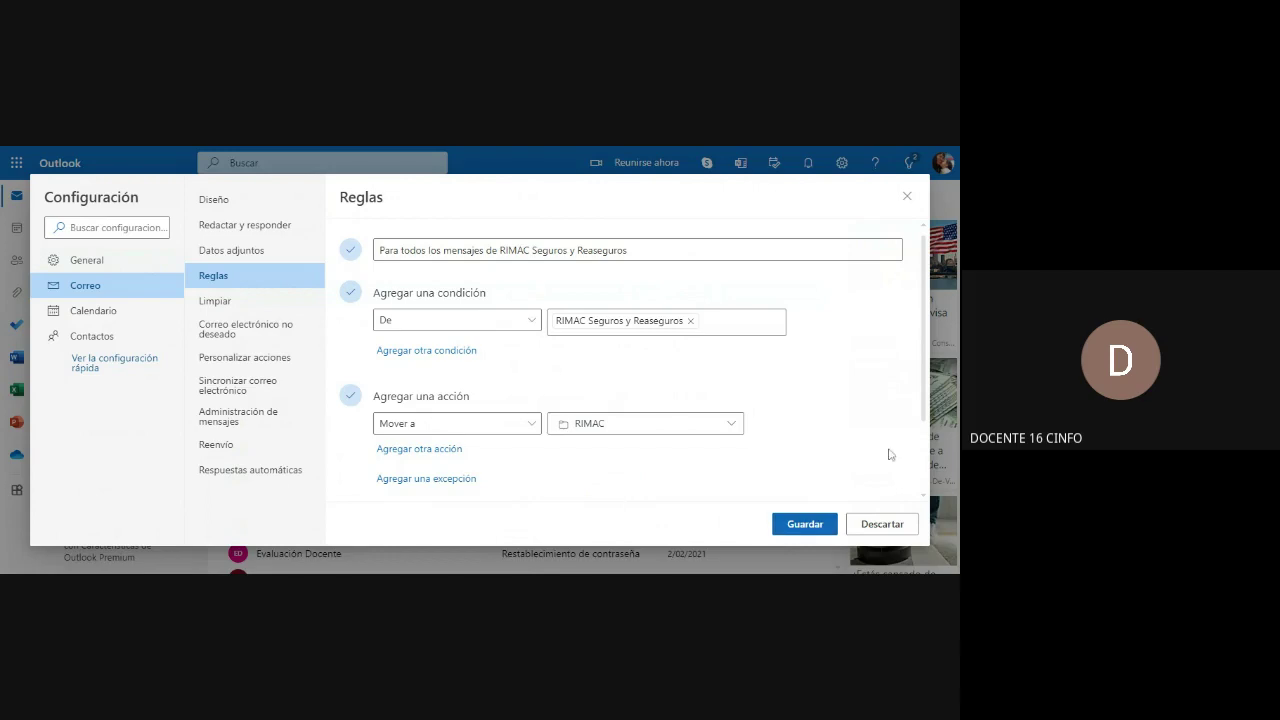
Step: Enable Ejecutar regla ahora for the RIMAC rule and save it
{"action": "scroll", "coordinate": [918, 443], "scroll_direction": "down", "scroll_amount": 1}
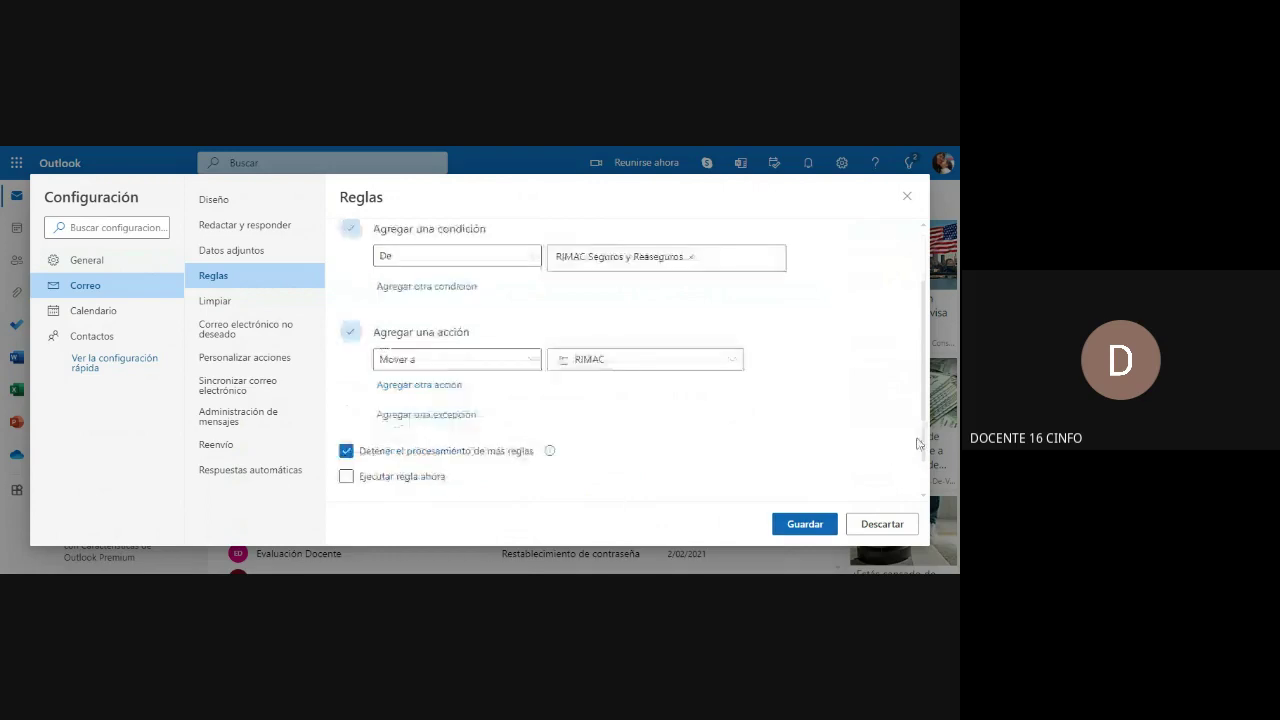
{"action": "scroll", "coordinate": [918, 443], "scroll_direction": "down", "scroll_amount": 1}
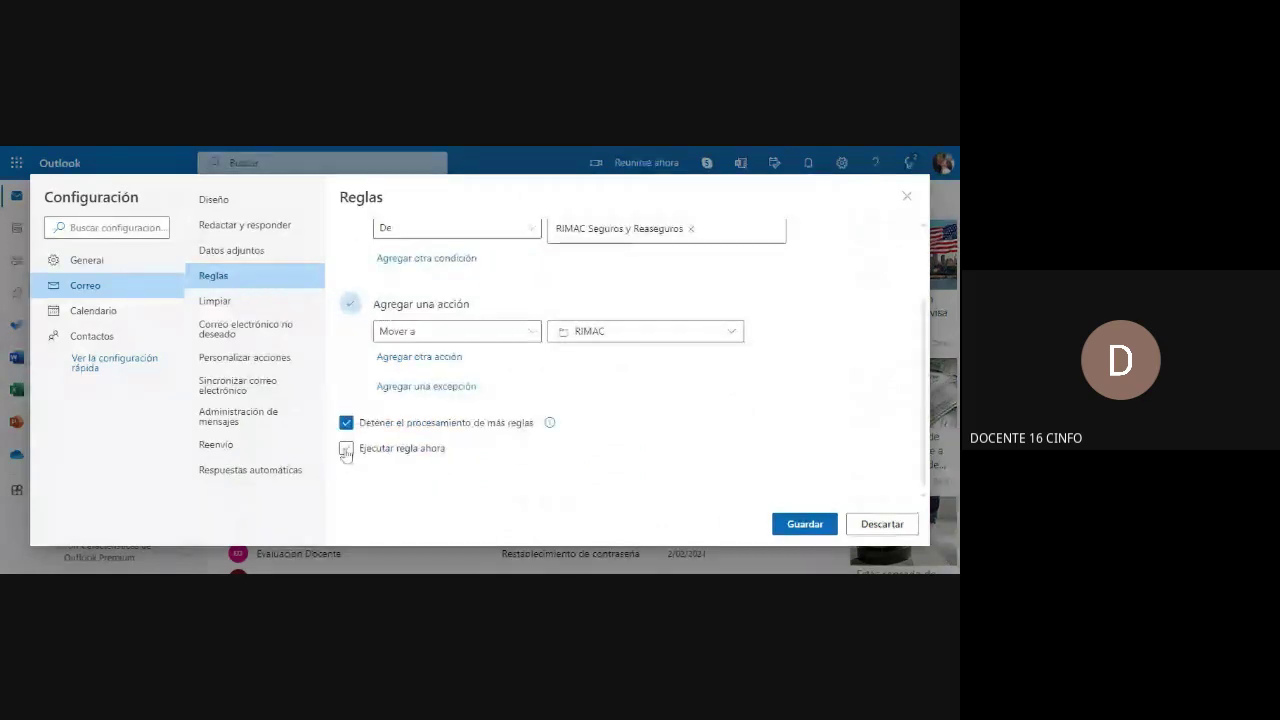
{"action": "left_click", "coordinate": [346, 449]}
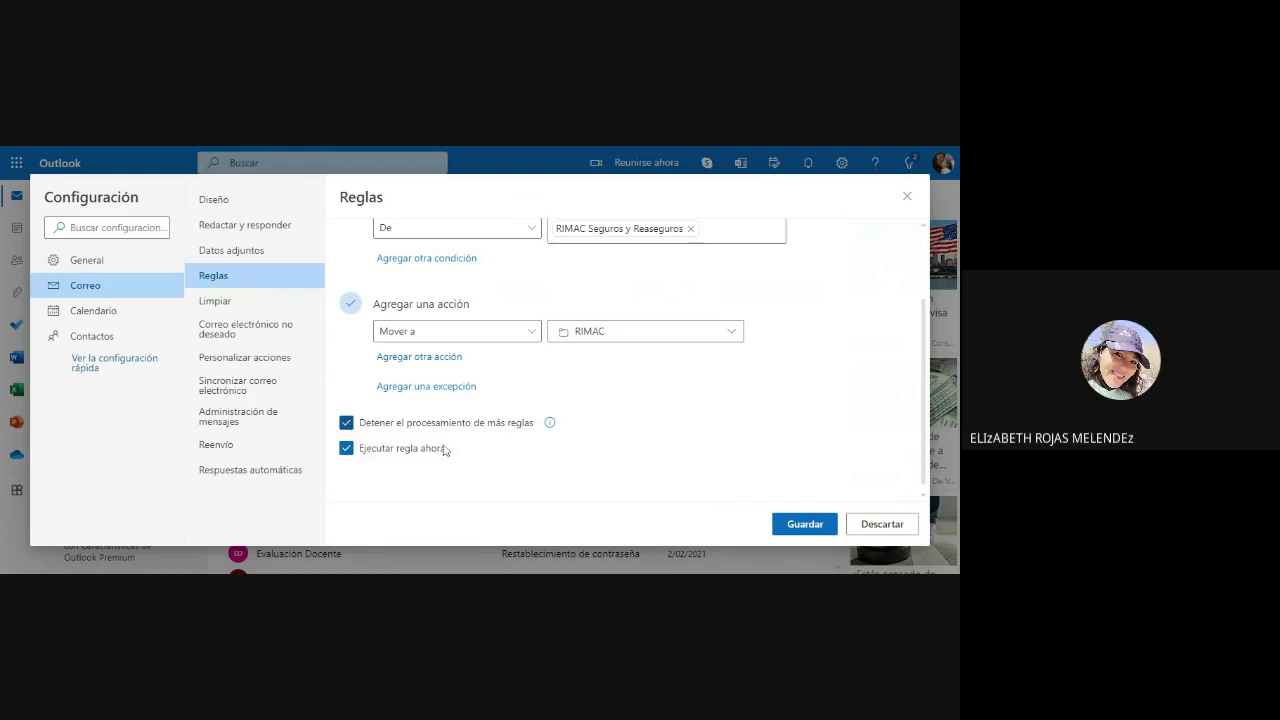
{"action": "left_click", "coordinate": [798, 526]}
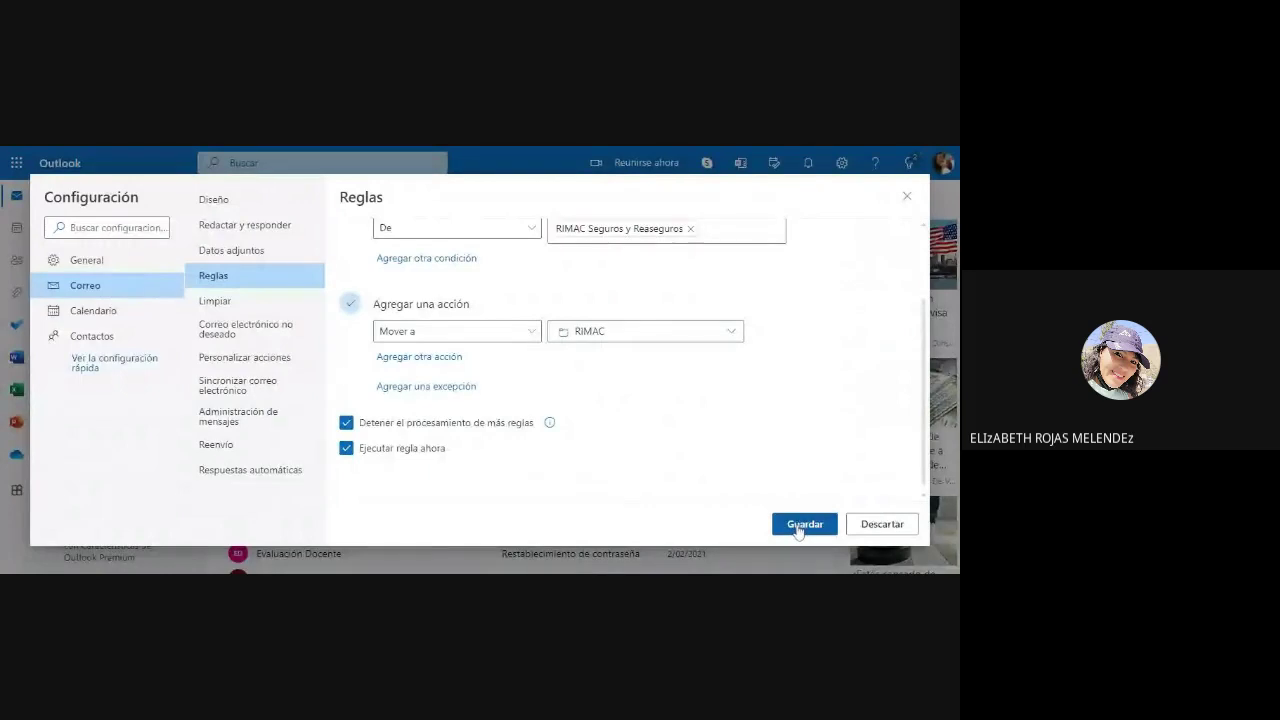
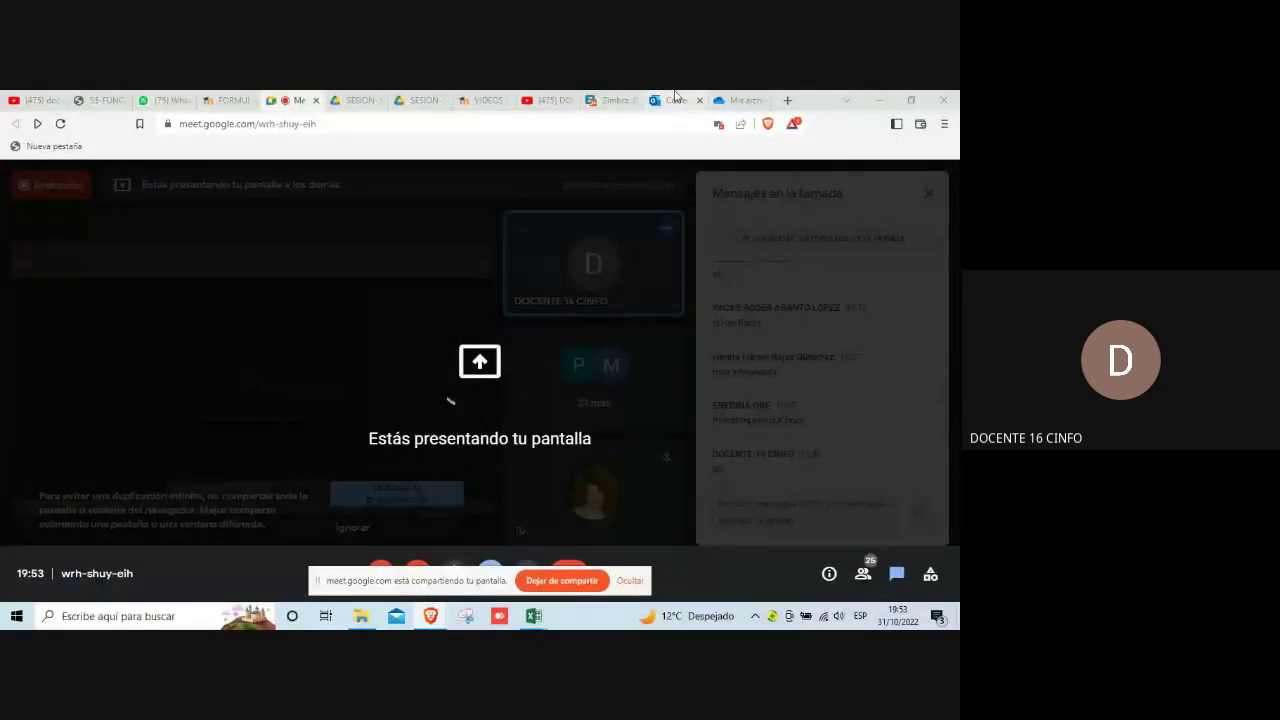
Step: Go to the OneDrive Mis archivos page and dismiss the storage upgrade offer
{"action": "left_click", "coordinate": [675, 99]}
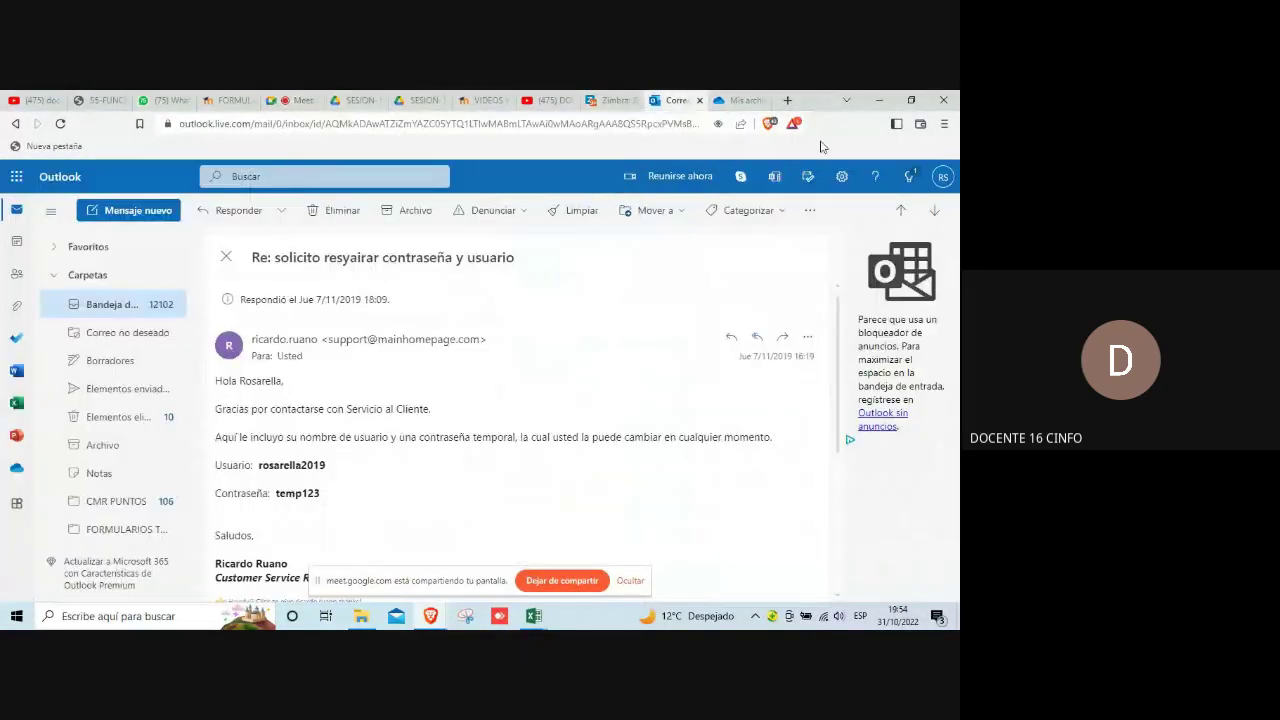
{"action": "left_click", "coordinate": [740, 100]}
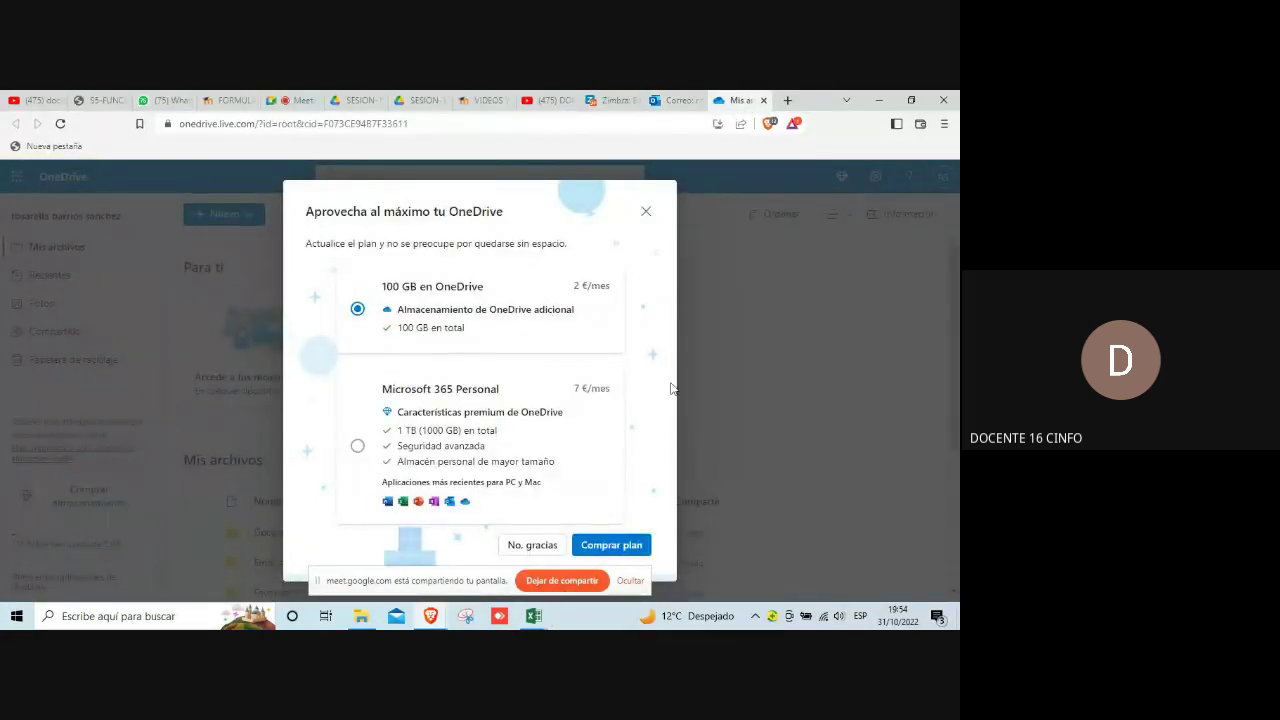
{"action": "left_click", "coordinate": [646, 211]}
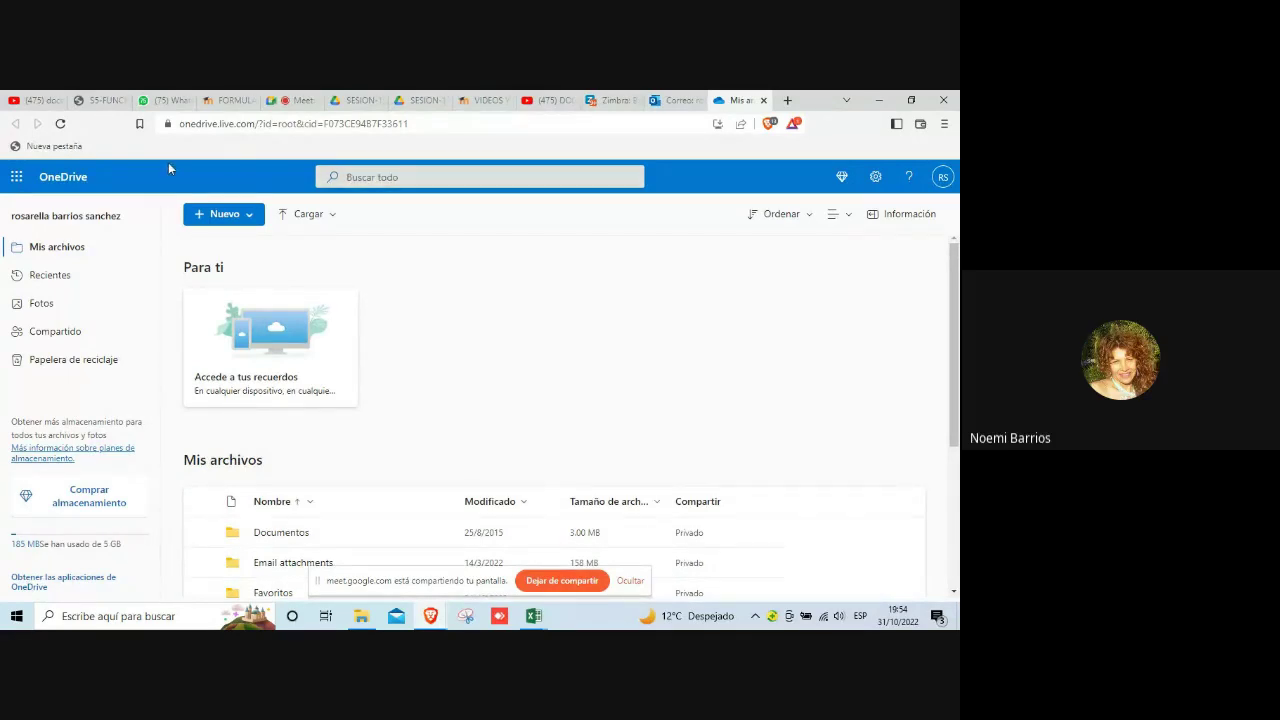
{"action": "left_click", "coordinate": [16, 180]}
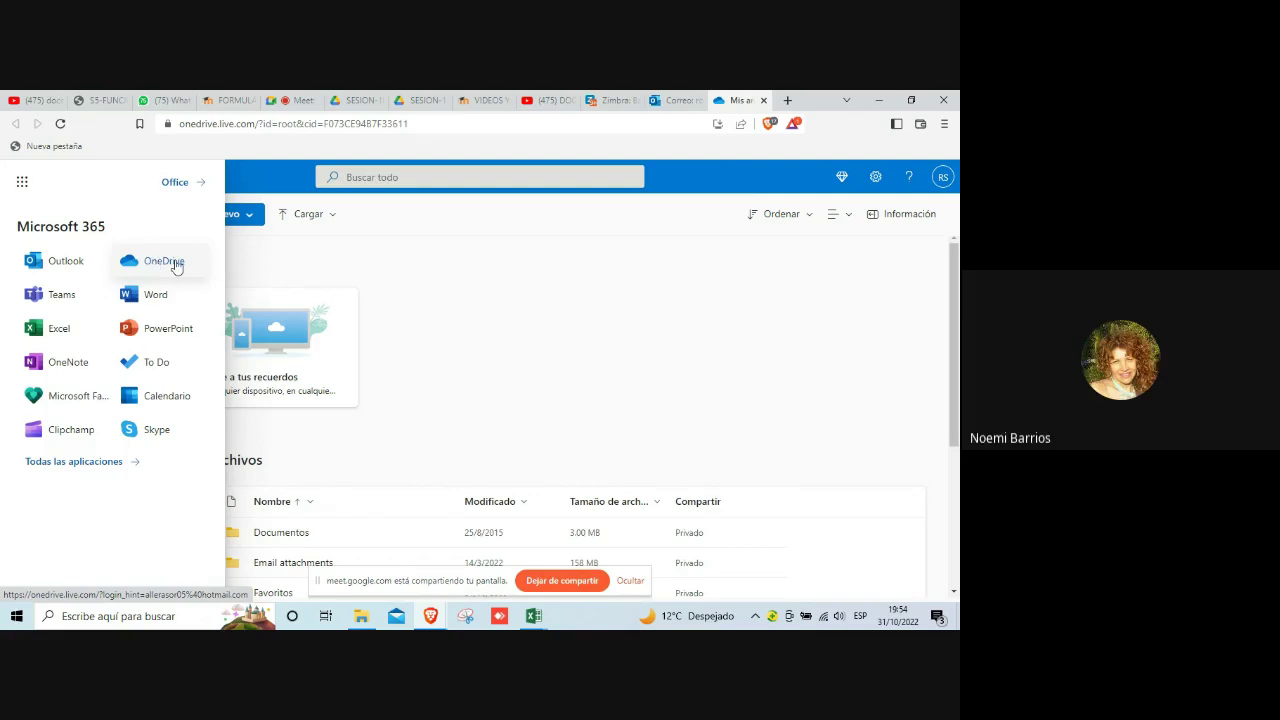
{"action": "left_click", "coordinate": [600, 338]}
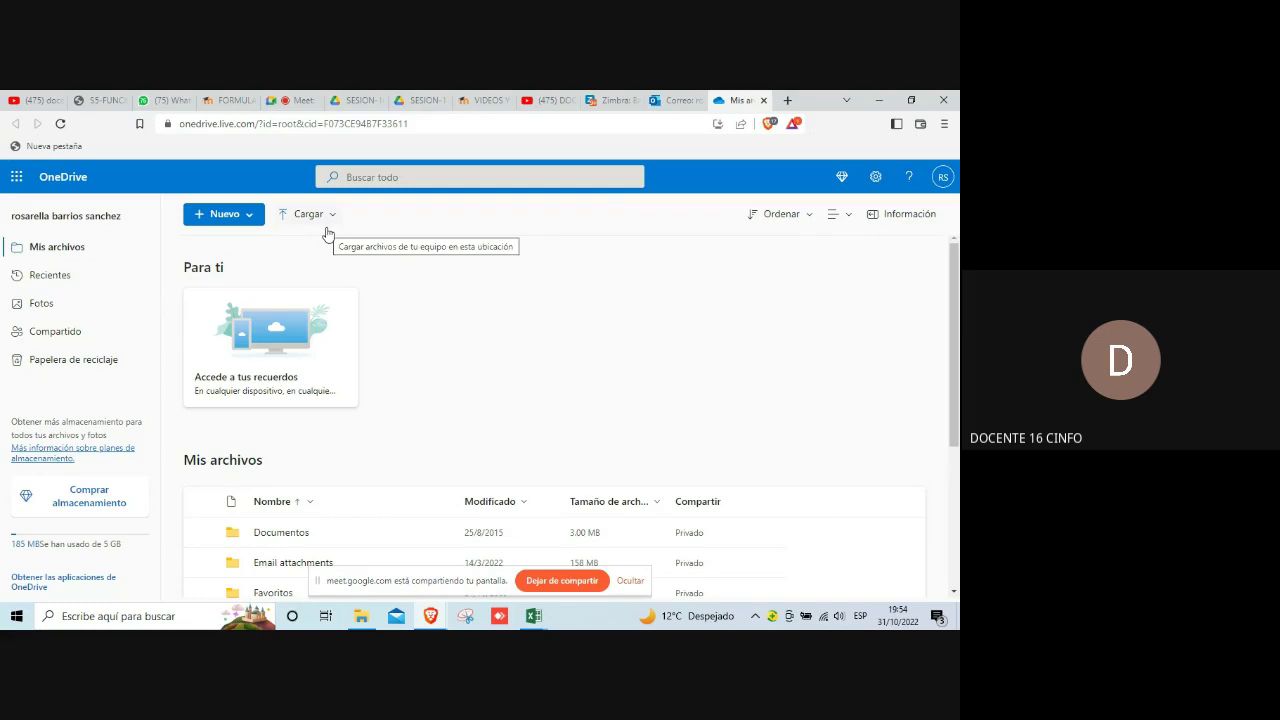
Step: Add a new folder named ALUMNO to the Mis archivos list
{"action": "left_click", "coordinate": [248, 218]}
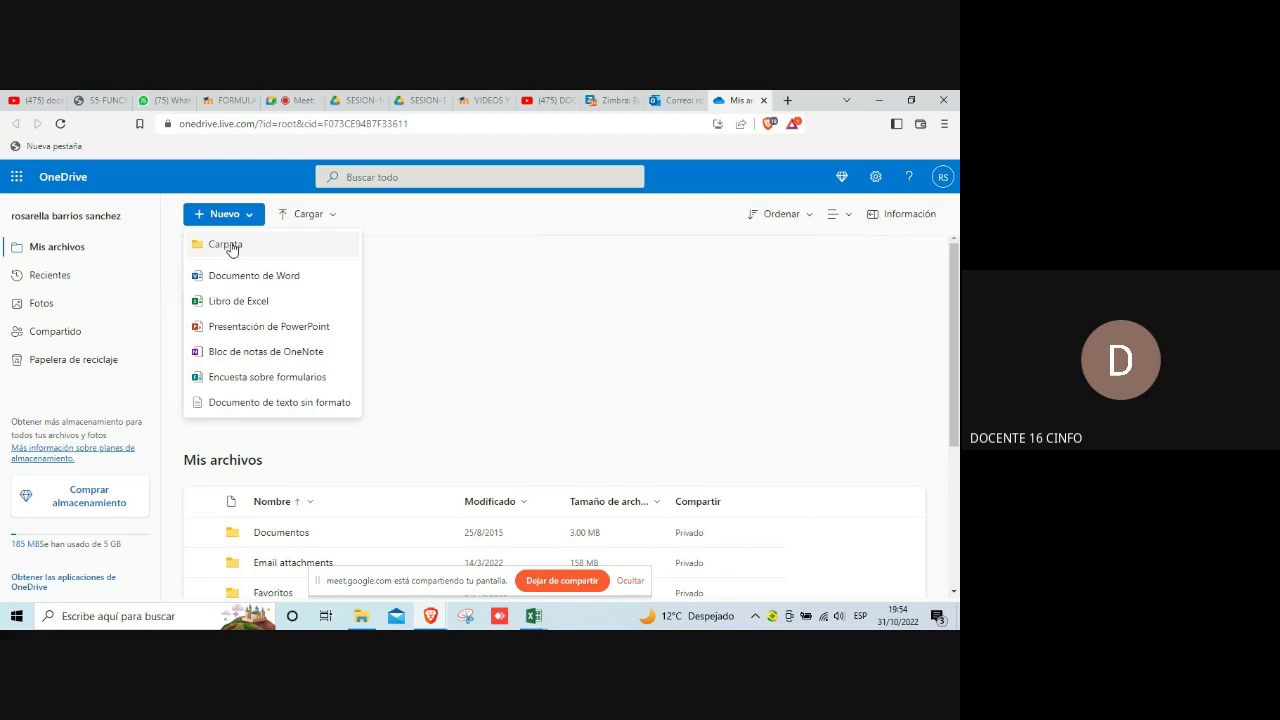
{"action": "left_click", "coordinate": [231, 248]}
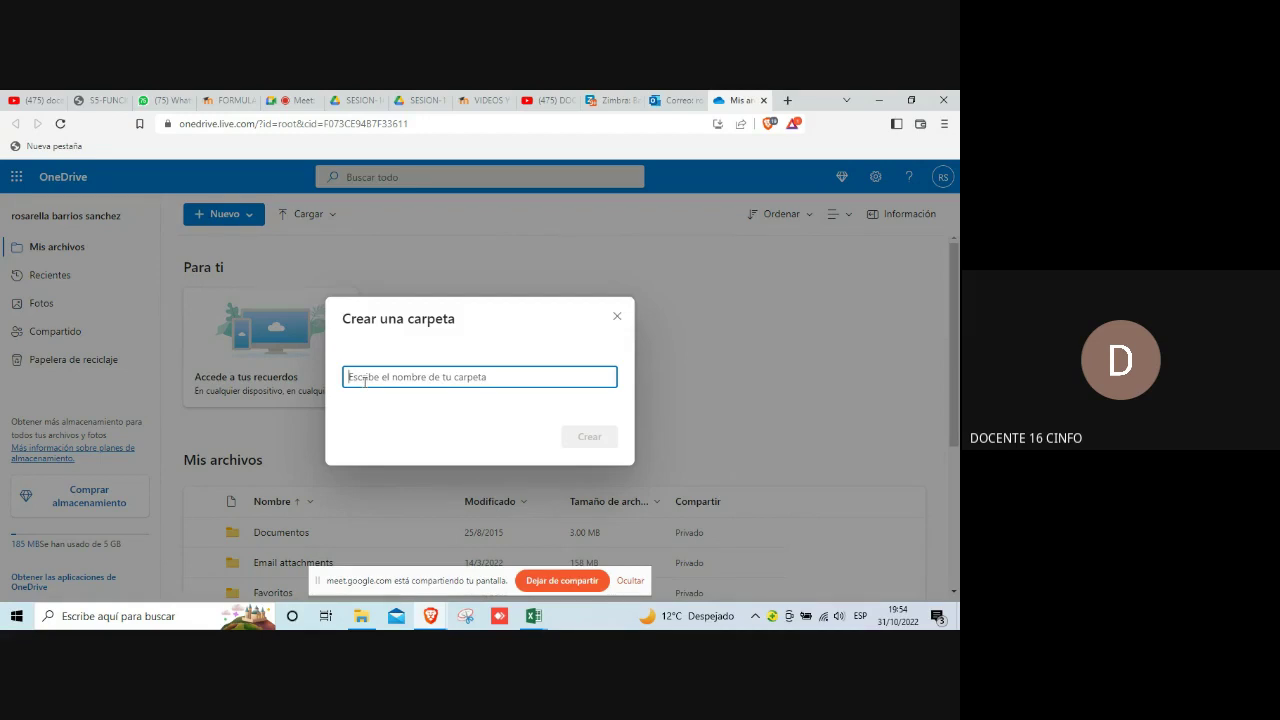
{"action": "type", "text": "Al"}
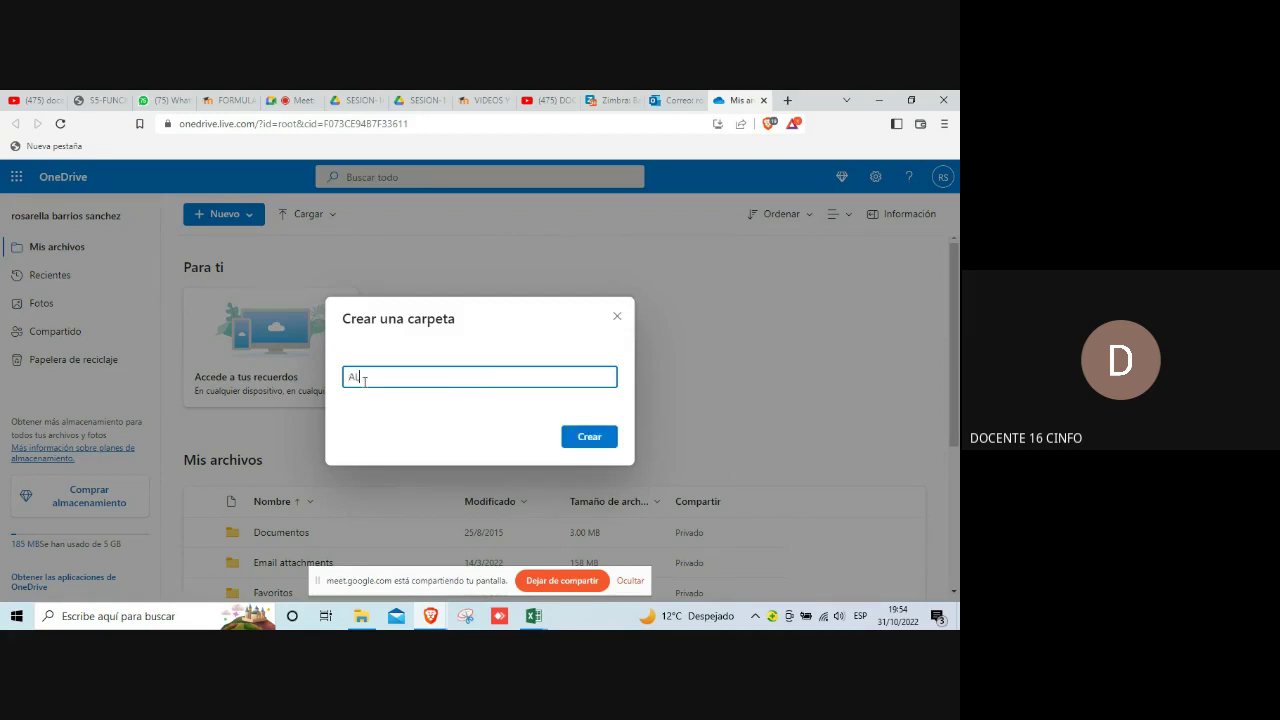
{"action": "type", "text": "L"}
{"action": "type", "text": "MNO"}
{"action": "left_click", "coordinate": [587, 436]}
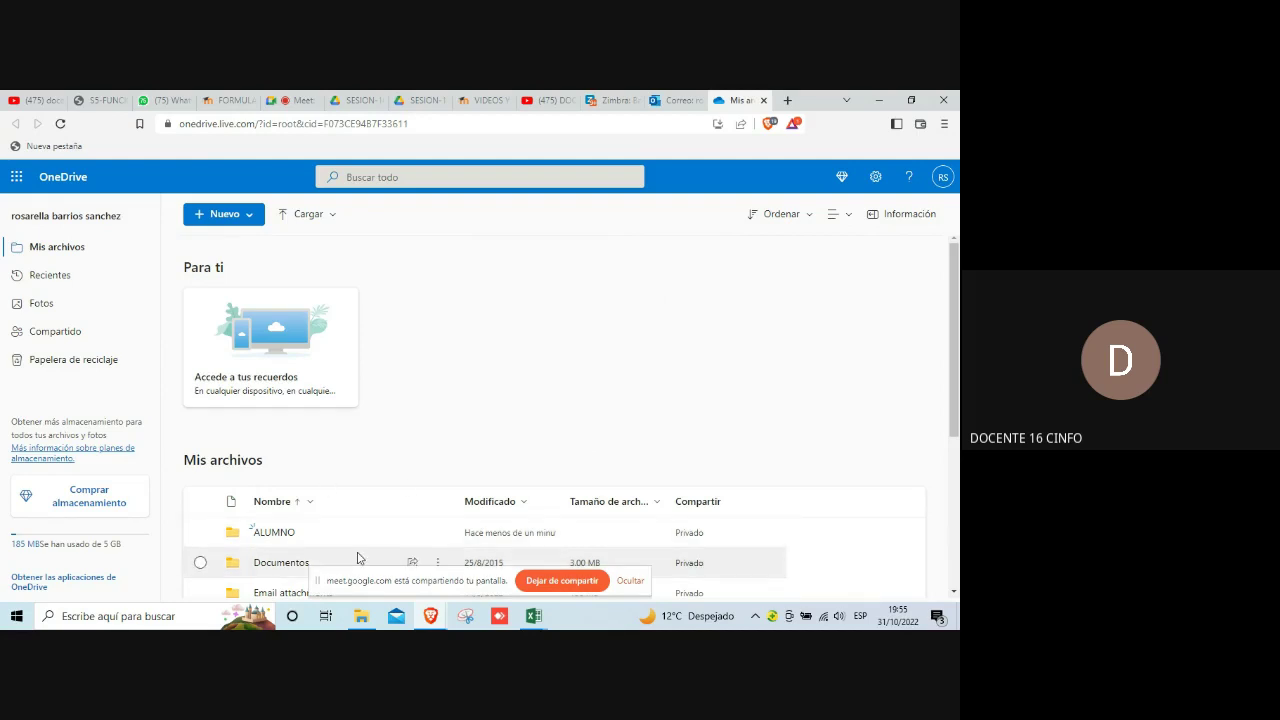
{"action": "scroll", "coordinate": [366, 529], "scroll_direction": "down", "scroll_amount": 1}
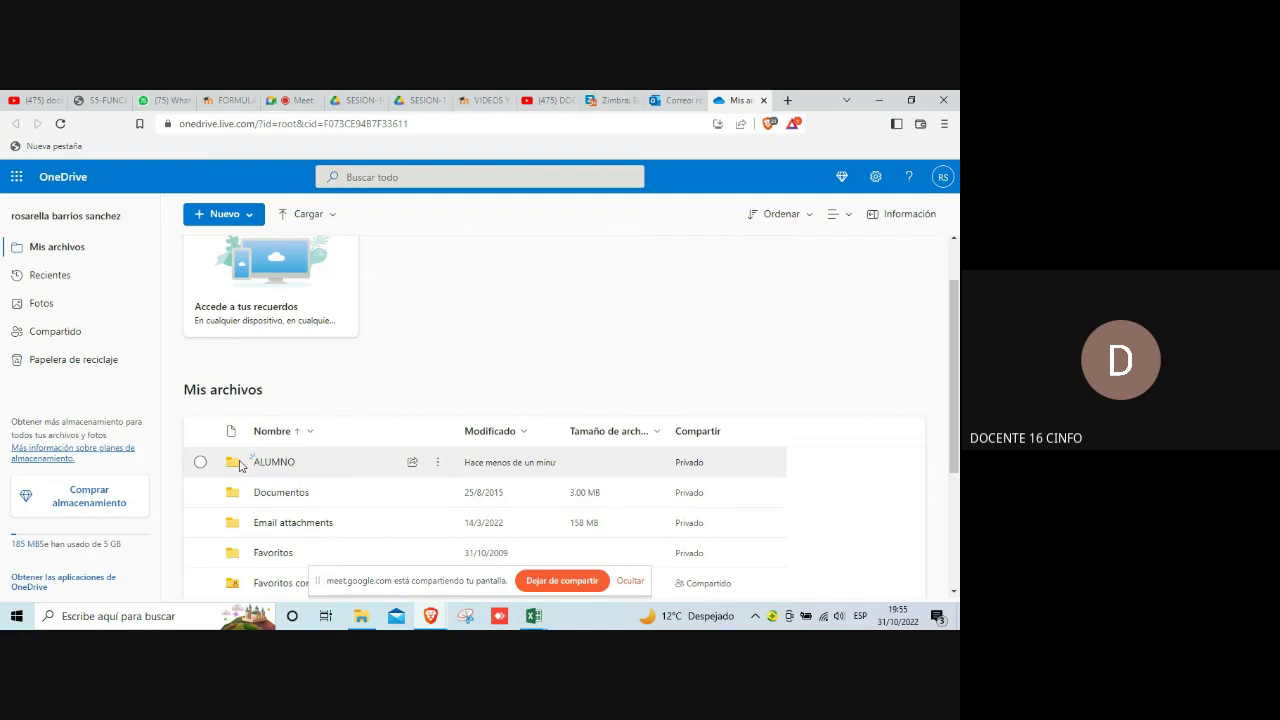
Step: Inside ALUMNO, add two new folders: ADMINISTRACION and COMERCIAL
{"action": "left_click", "coordinate": [270, 462]}
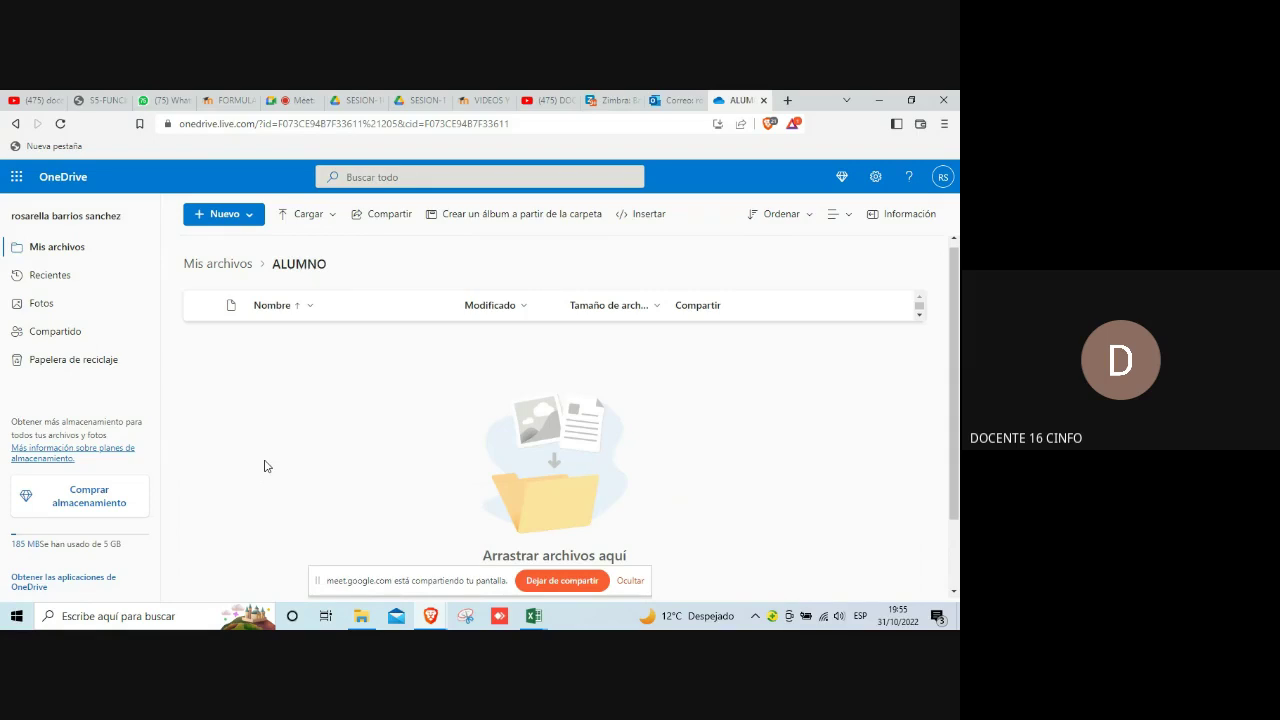
{"action": "left_click", "coordinate": [249, 218]}
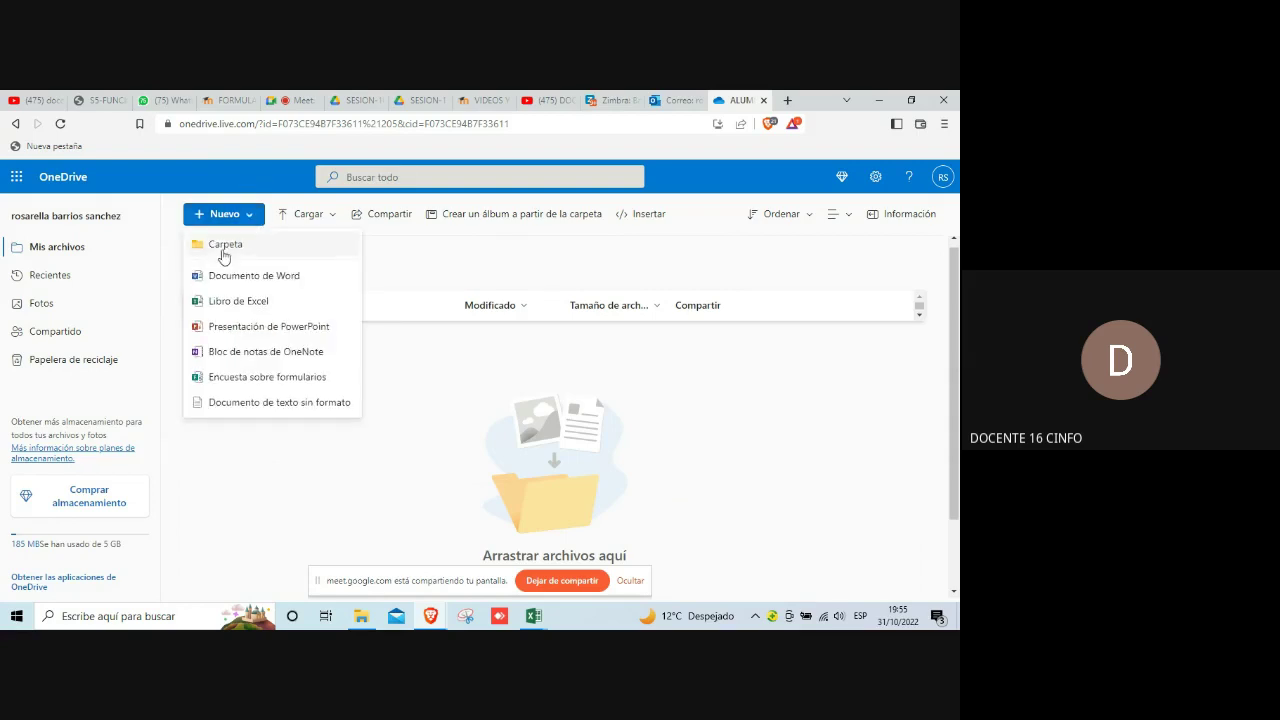
{"action": "left_click", "coordinate": [224, 250]}
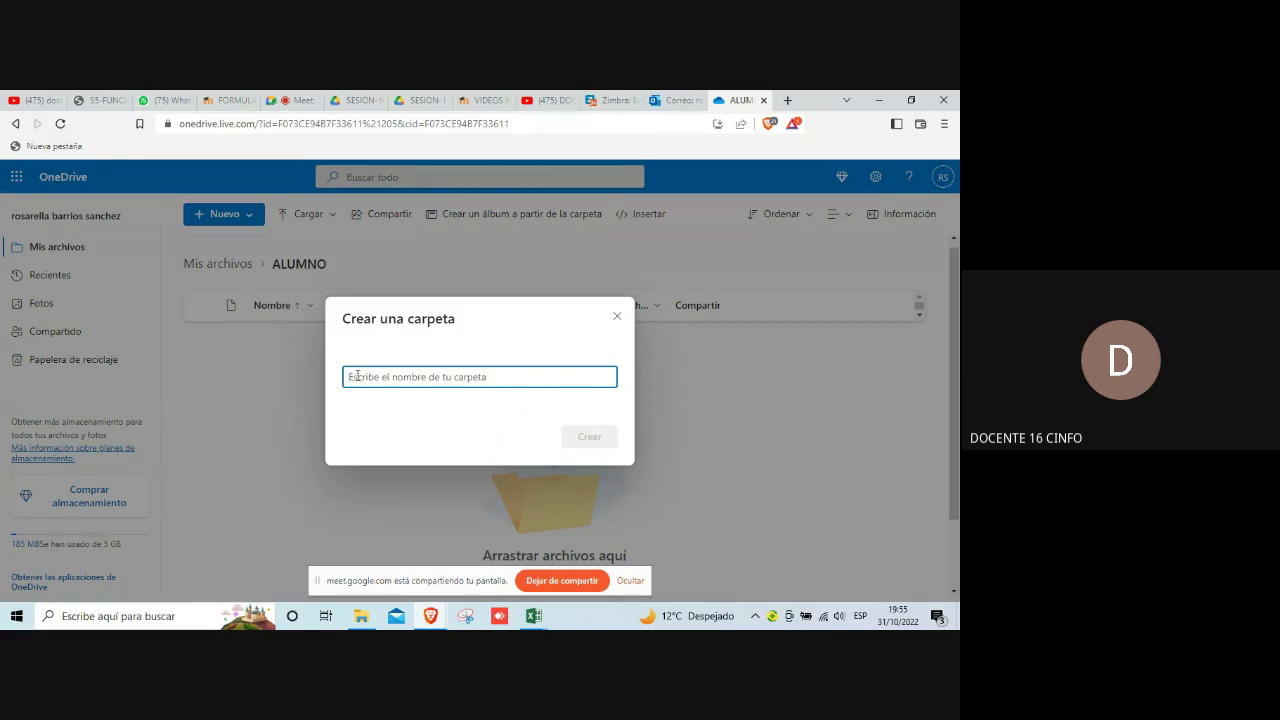
{"action": "type", "text": "ADMINIST"}
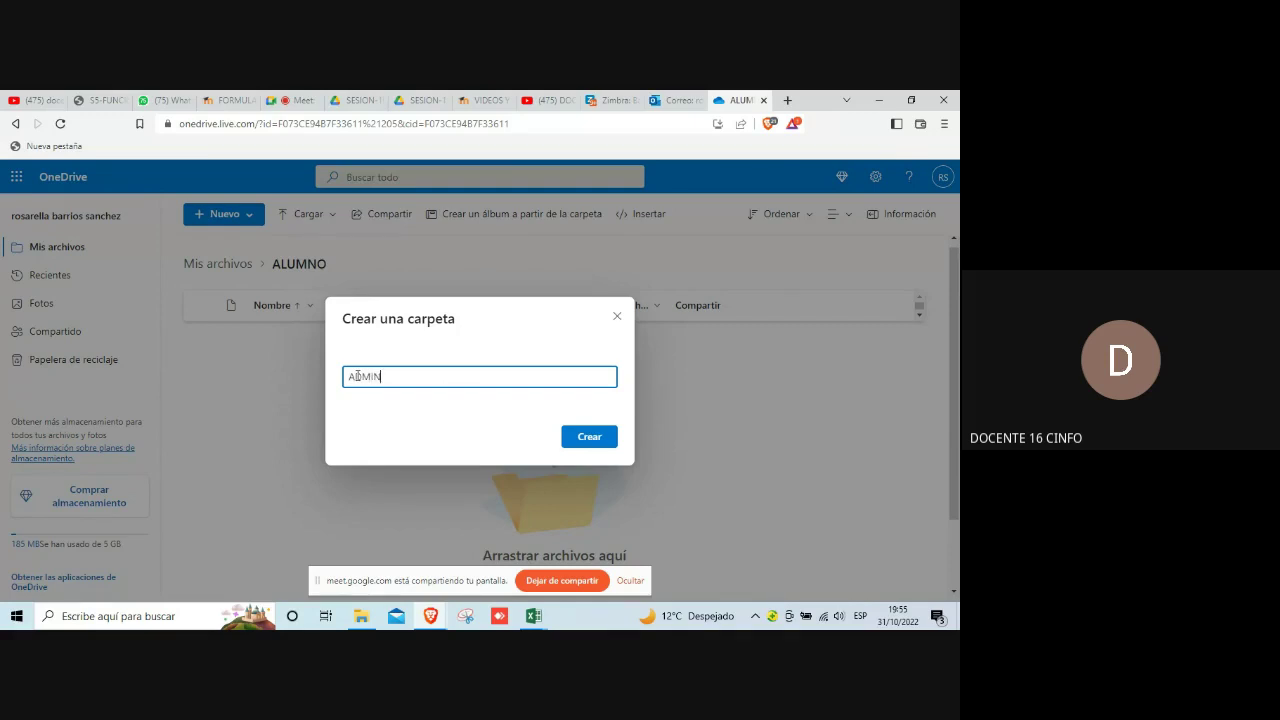
{"action": "type", "text": "RACION"}
{"action": "left_click", "coordinate": [588, 437]}
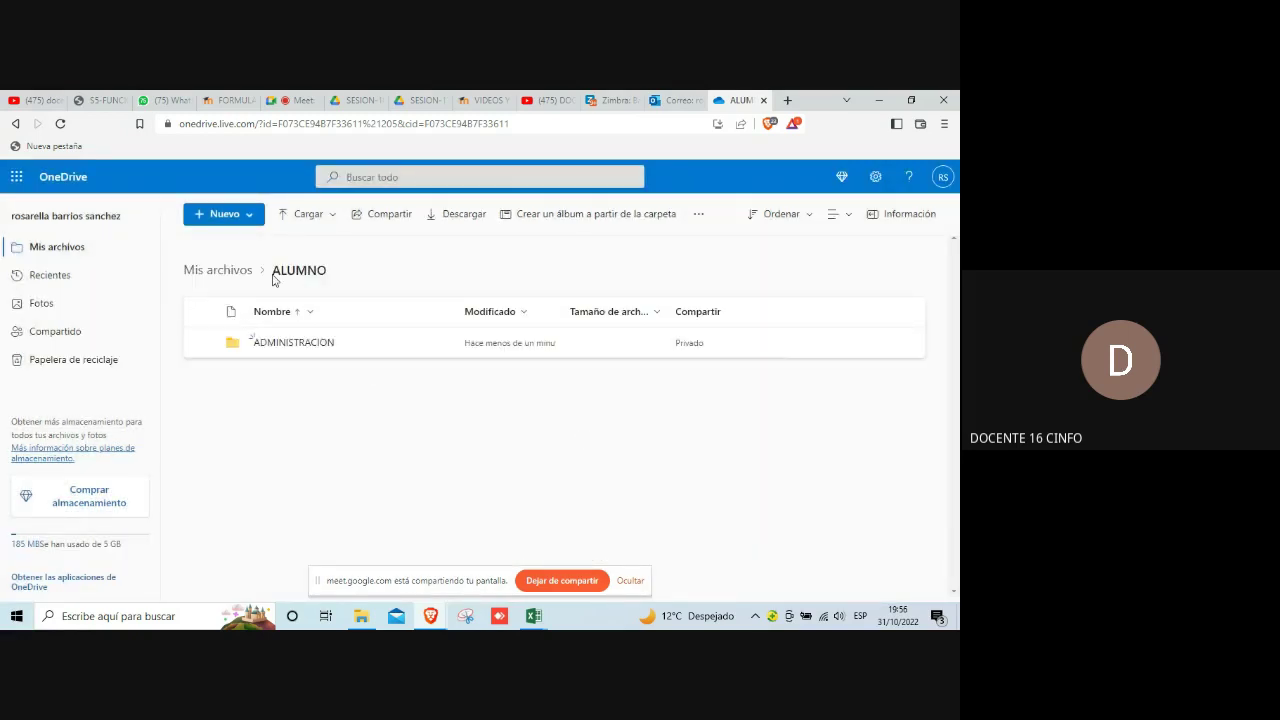
{"action": "left_click", "coordinate": [251, 218]}
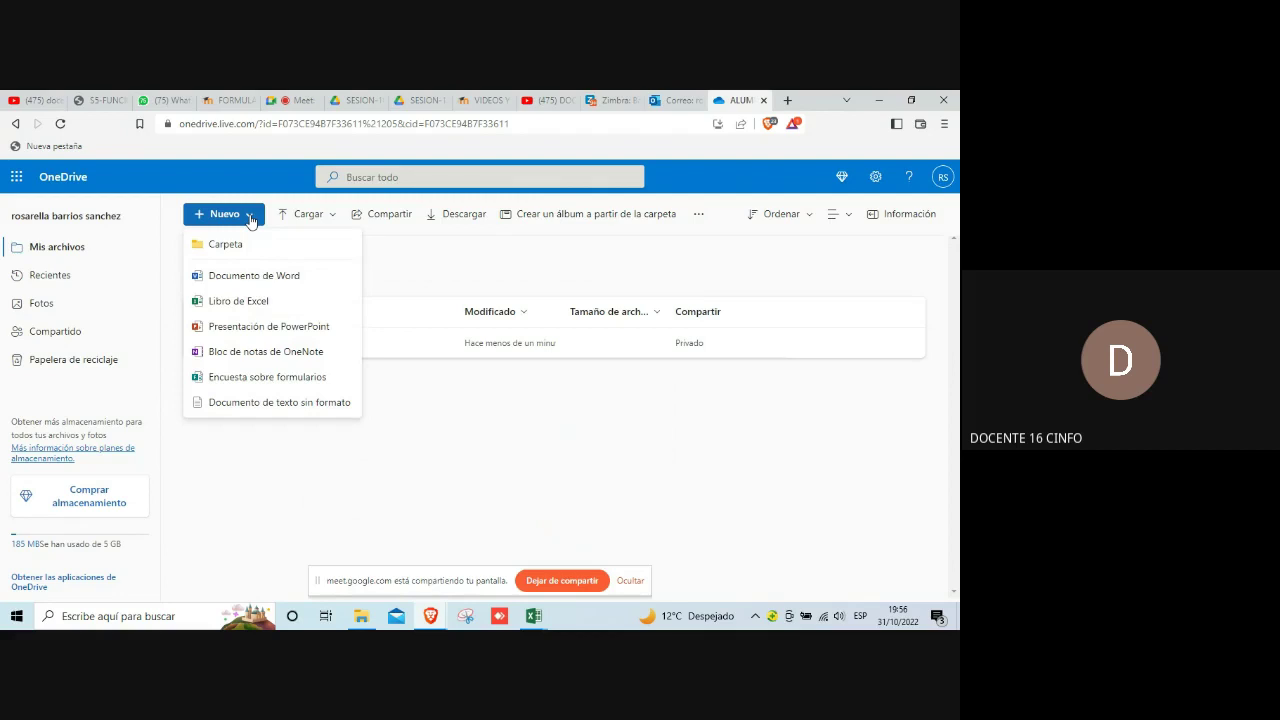
{"action": "left_click", "coordinate": [233, 243]}
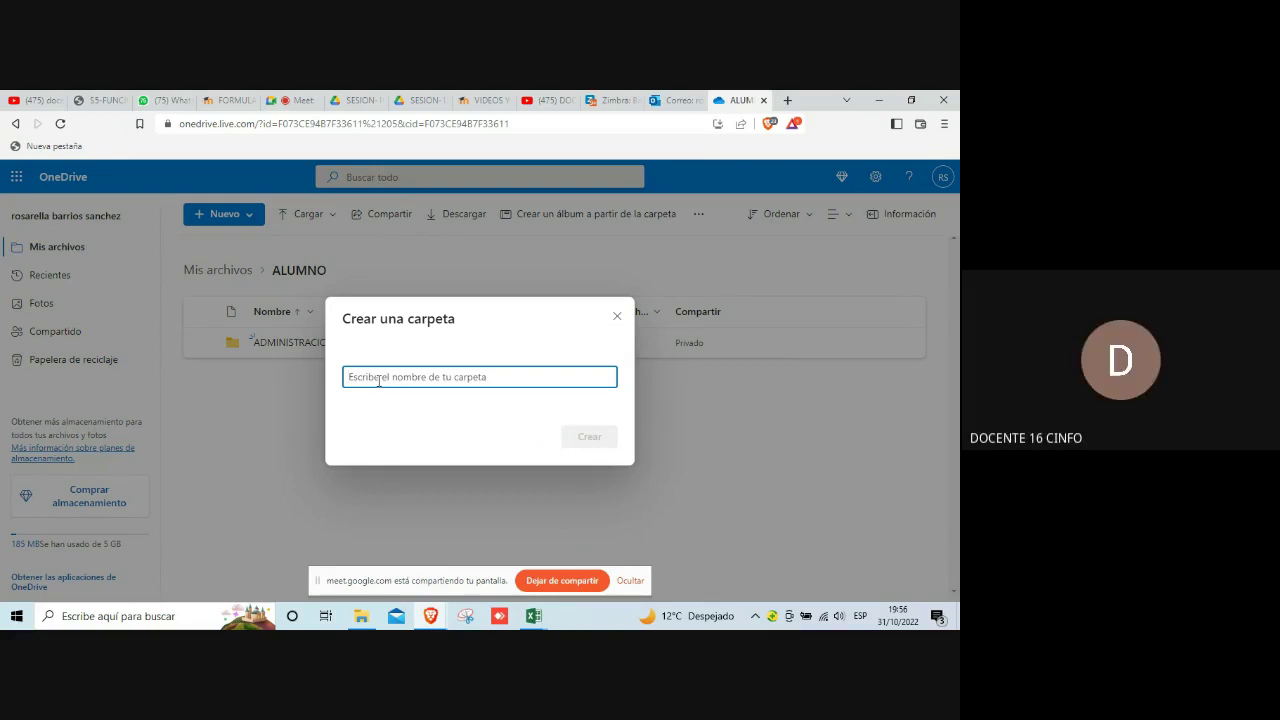
{"action": "type", "text": "COMERCI"}
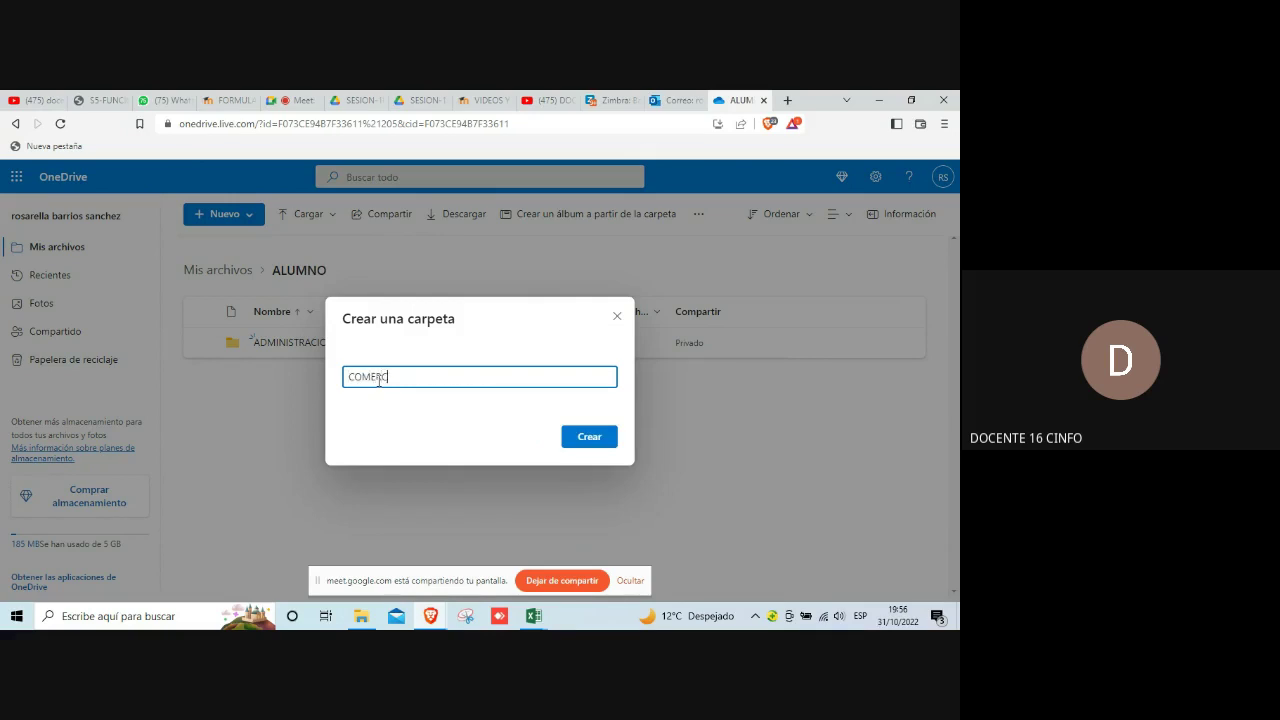
{"action": "type", "text": "AL"}
{"action": "left_click", "coordinate": [589, 437]}
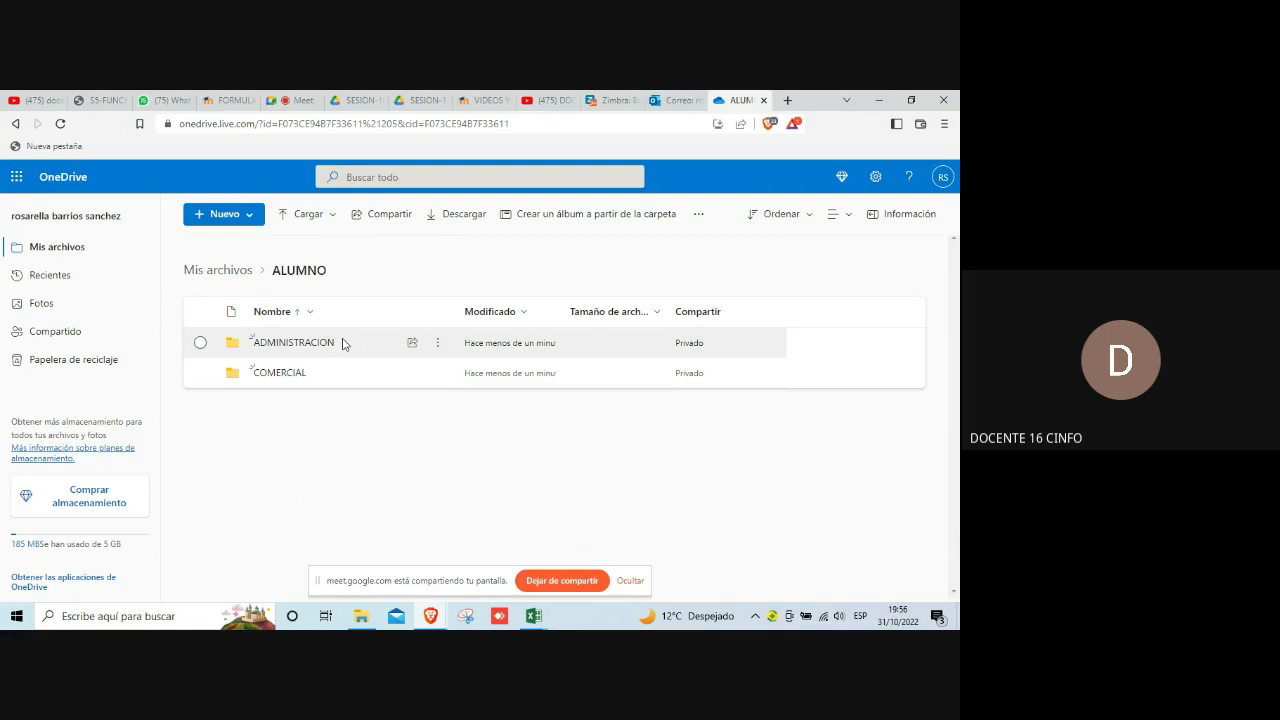
Step: Open ADMINISTRACION and create a CONTABILIDAD subfolder in it
{"action": "left_click", "coordinate": [343, 344]}
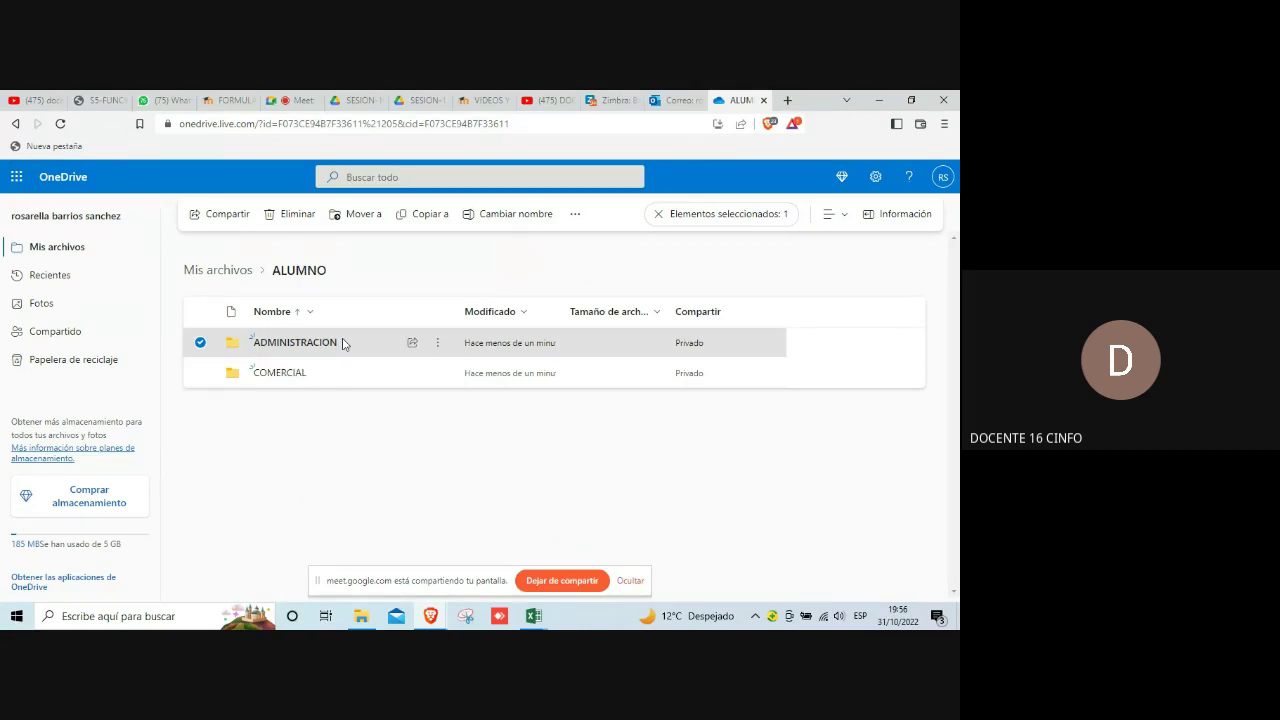
{"action": "left_click", "coordinate": [275, 344]}
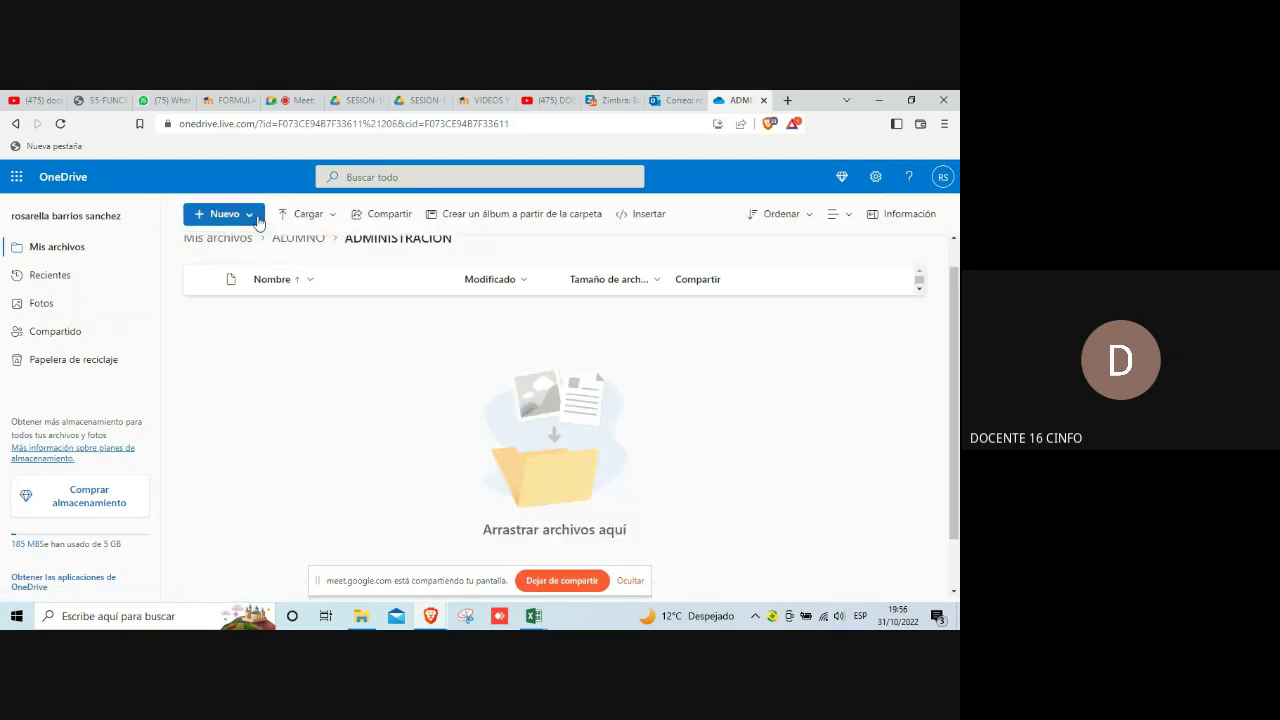
{"action": "left_click", "coordinate": [252, 215]}
{"action": "left_click", "coordinate": [238, 250]}
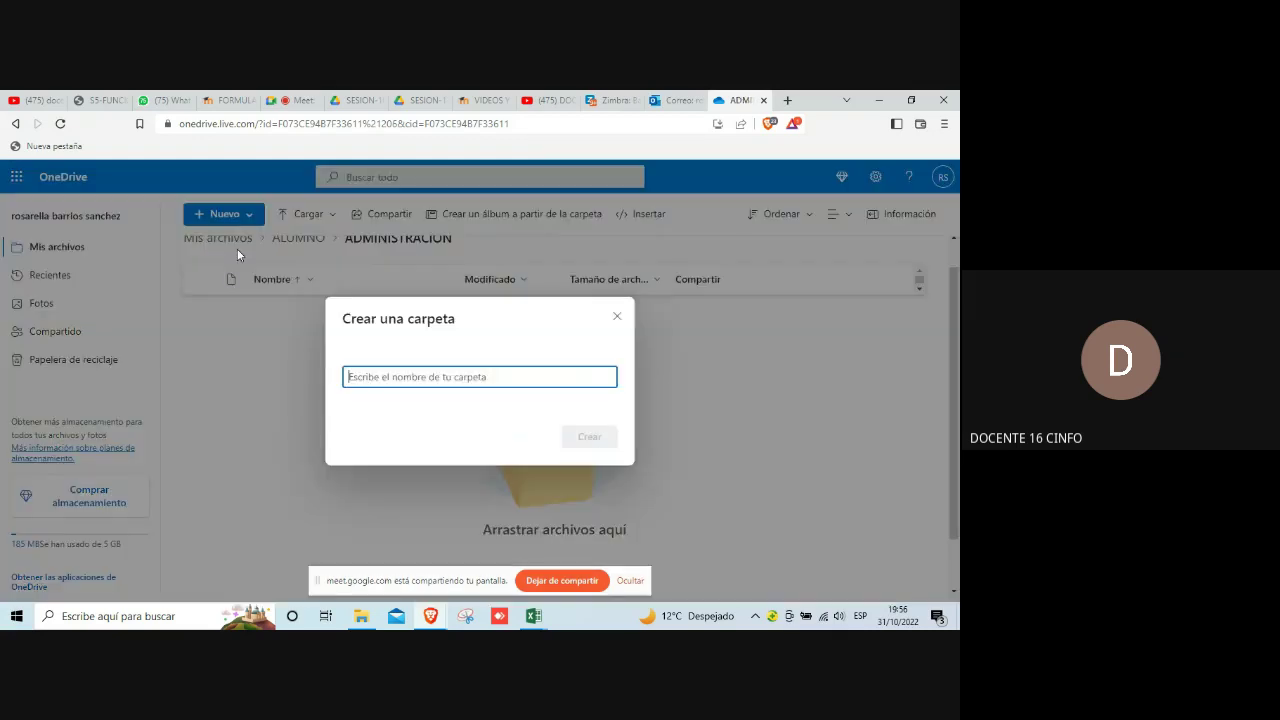
{"action": "type", "text": "C"}
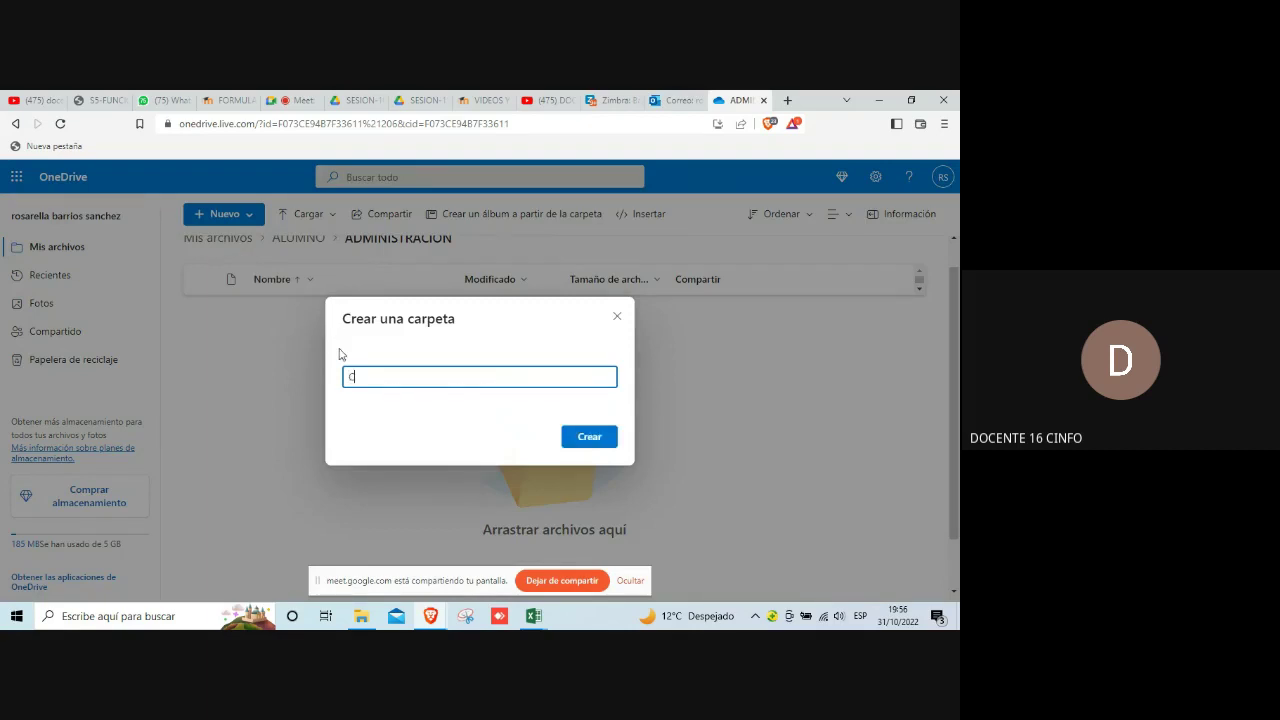
{"action": "type", "text": "ONTABILIDAD"}
{"action": "left_click", "coordinate": [584, 438]}
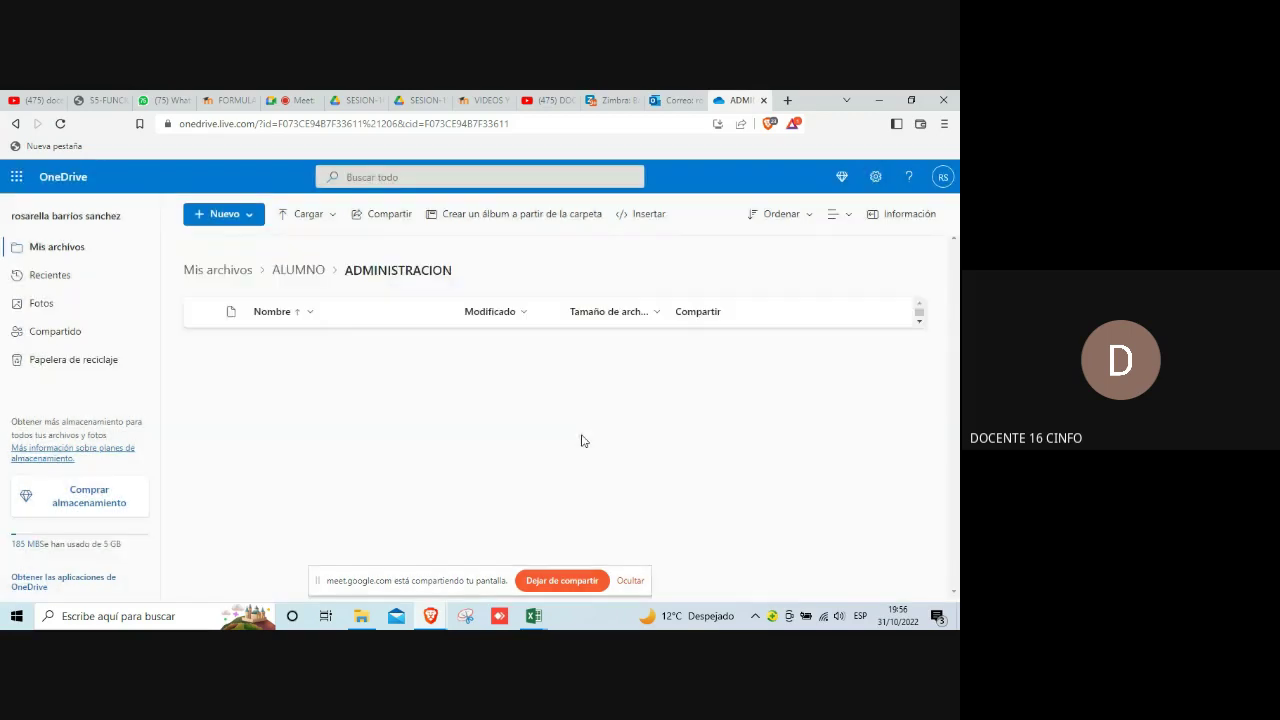
Step: Create a FACTURAS subfolder in ADMINISTRACION, then stop sharing the screen
{"action": "left_click", "coordinate": [251, 222]}
{"action": "left_click", "coordinate": [249, 250]}
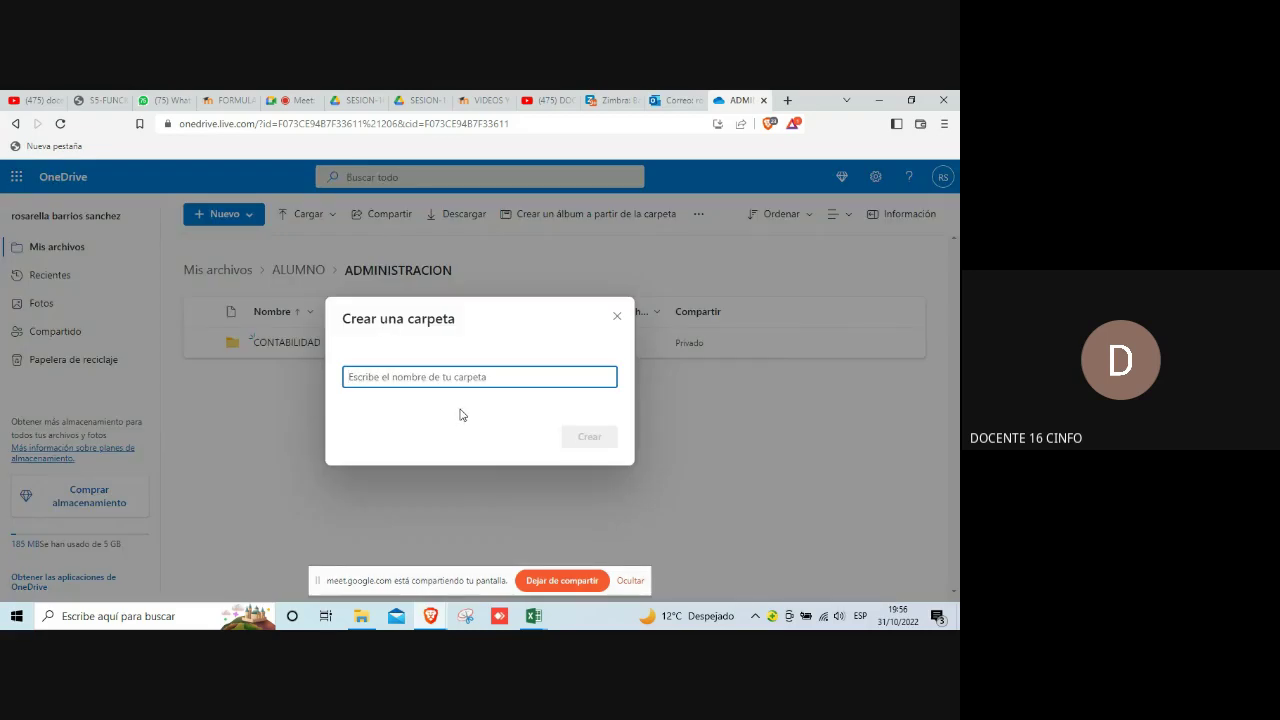
{"action": "type", "text": "FACTURAS"}
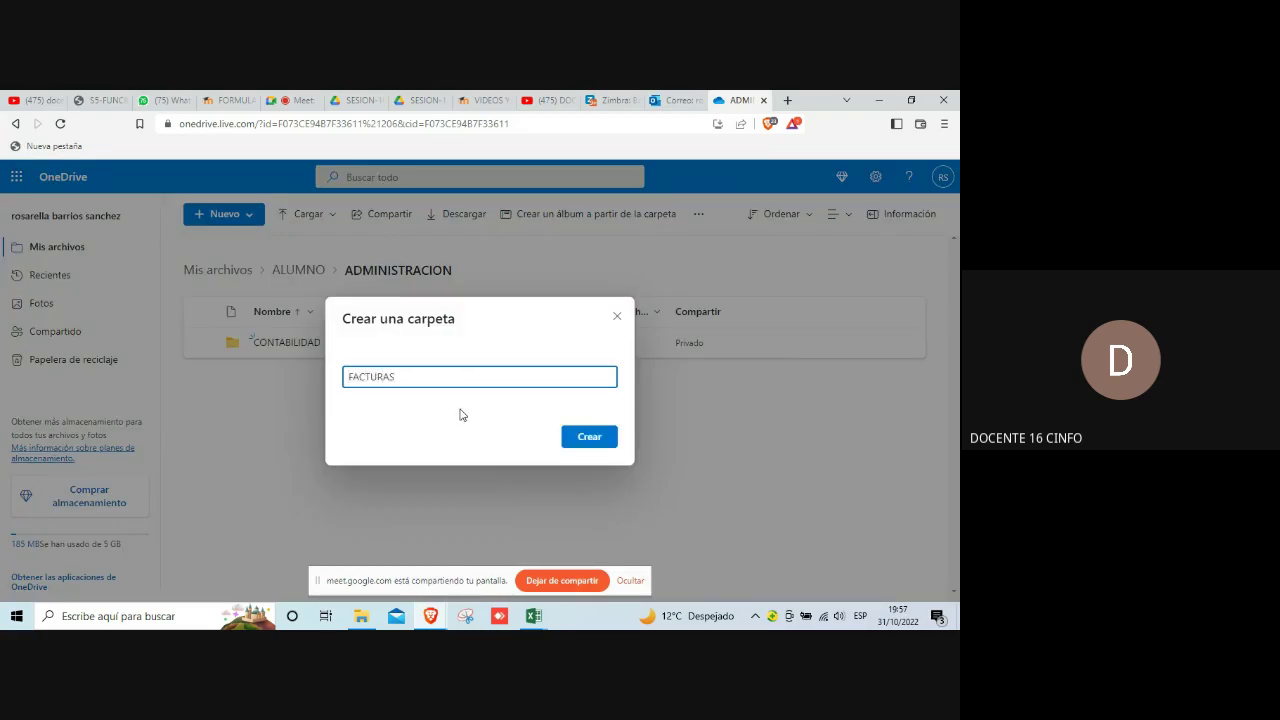
{"action": "left_click", "coordinate": [589, 436]}
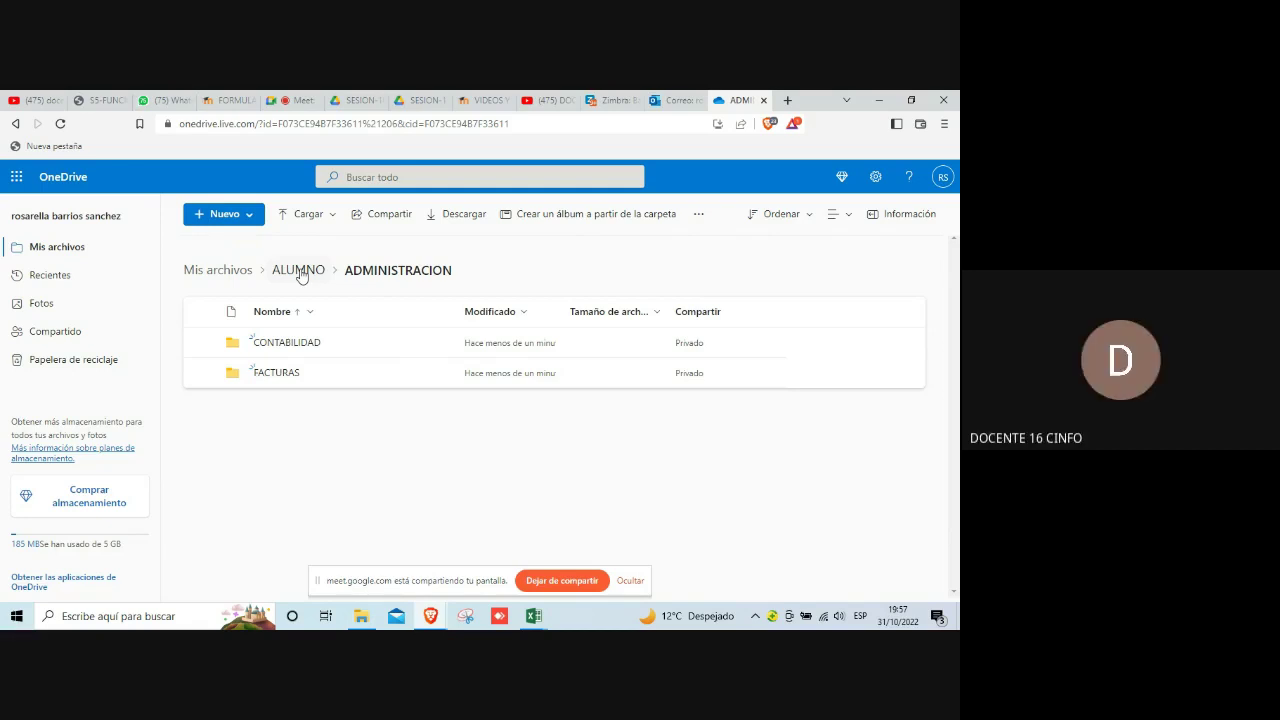
{"action": "left_click", "coordinate": [560, 584]}
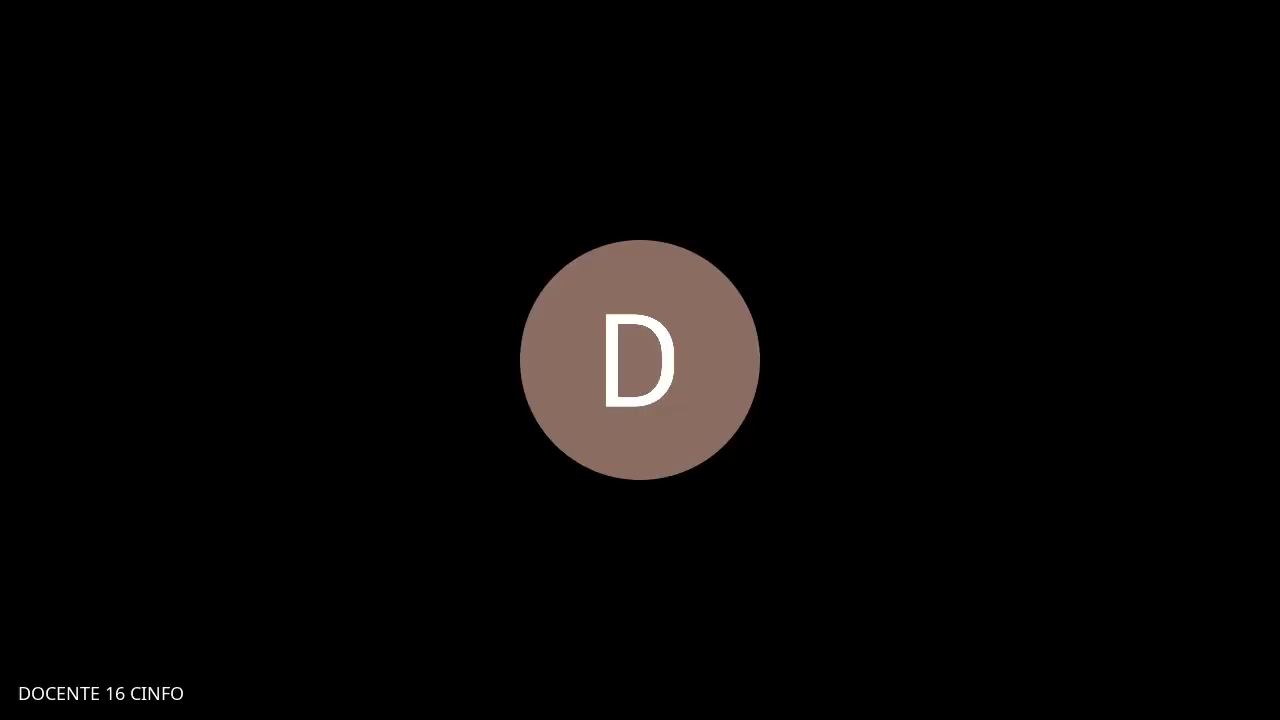
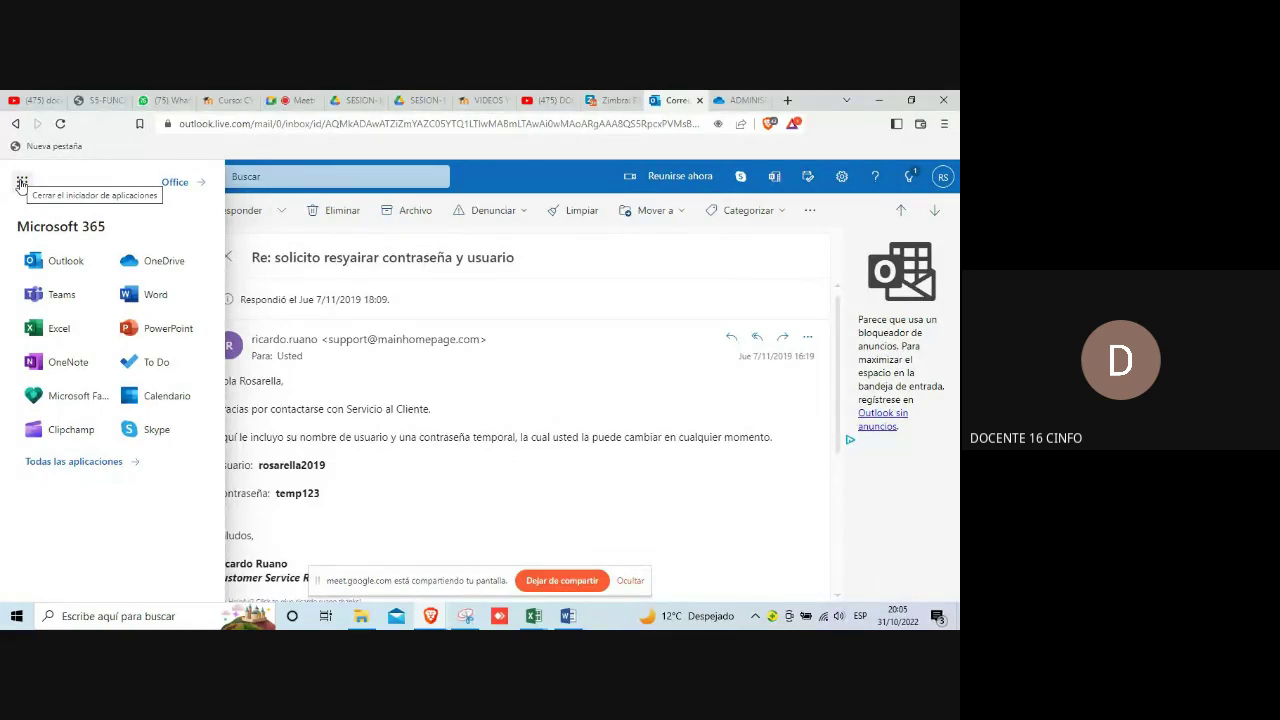
Step: Open the Outlook calendar, showing the October 2022 month view
{"action": "left_click", "coordinate": [168, 397]}
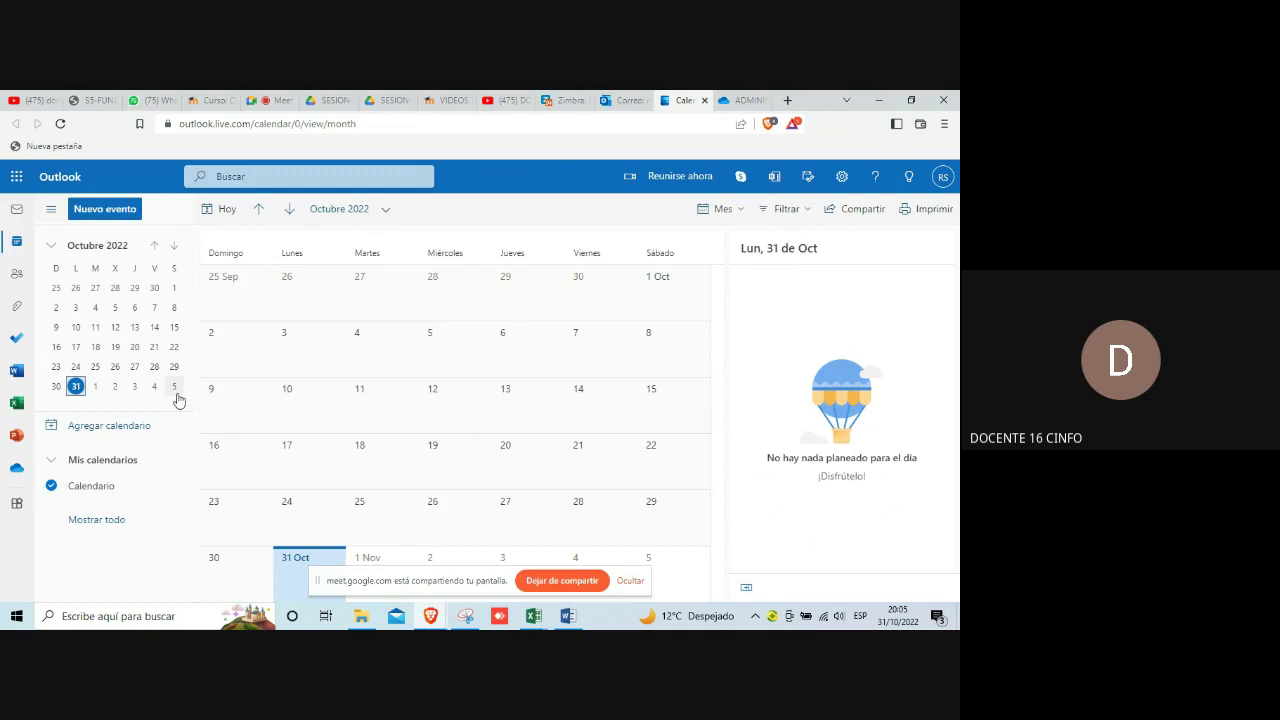
Step: Start a new calendar event, prefilled for 31/10/2022 from 21:00 to 21:30
{"action": "left_click", "coordinate": [101, 211]}
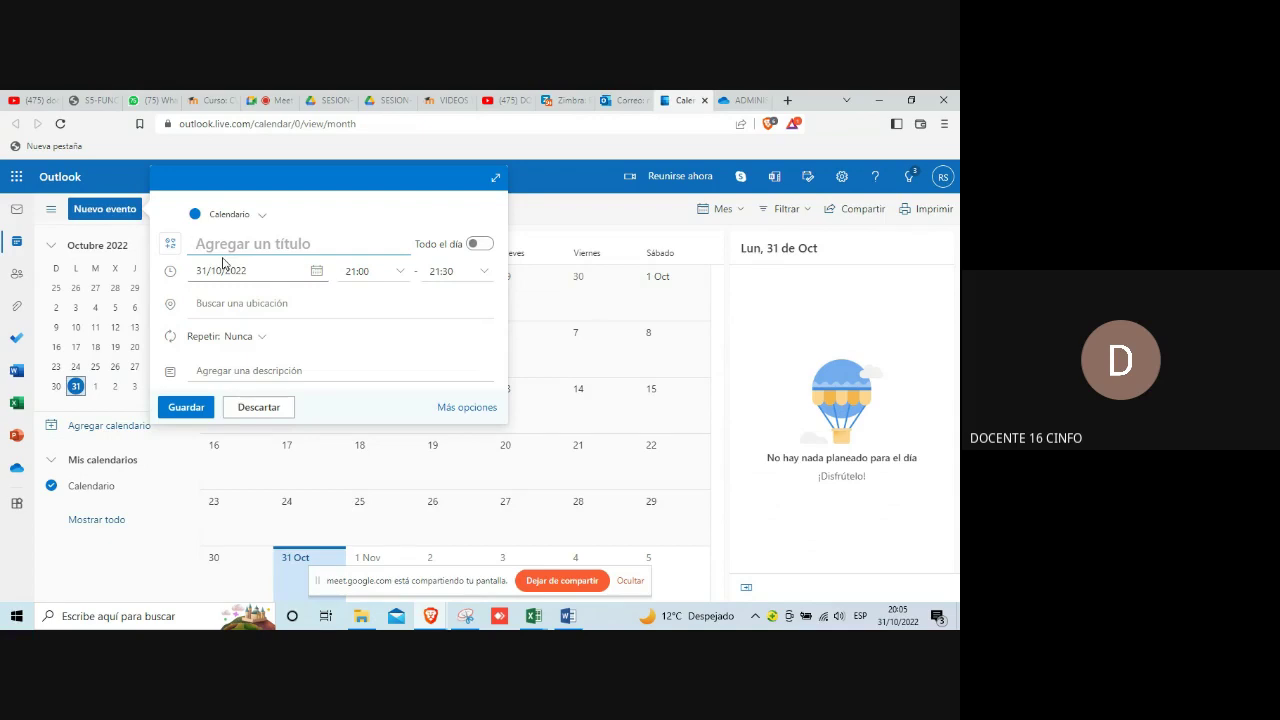
Step: Title the event 'REUNION DE COORDINACION' and set its date to 4 November 2022
{"action": "type", "text": "RE"}
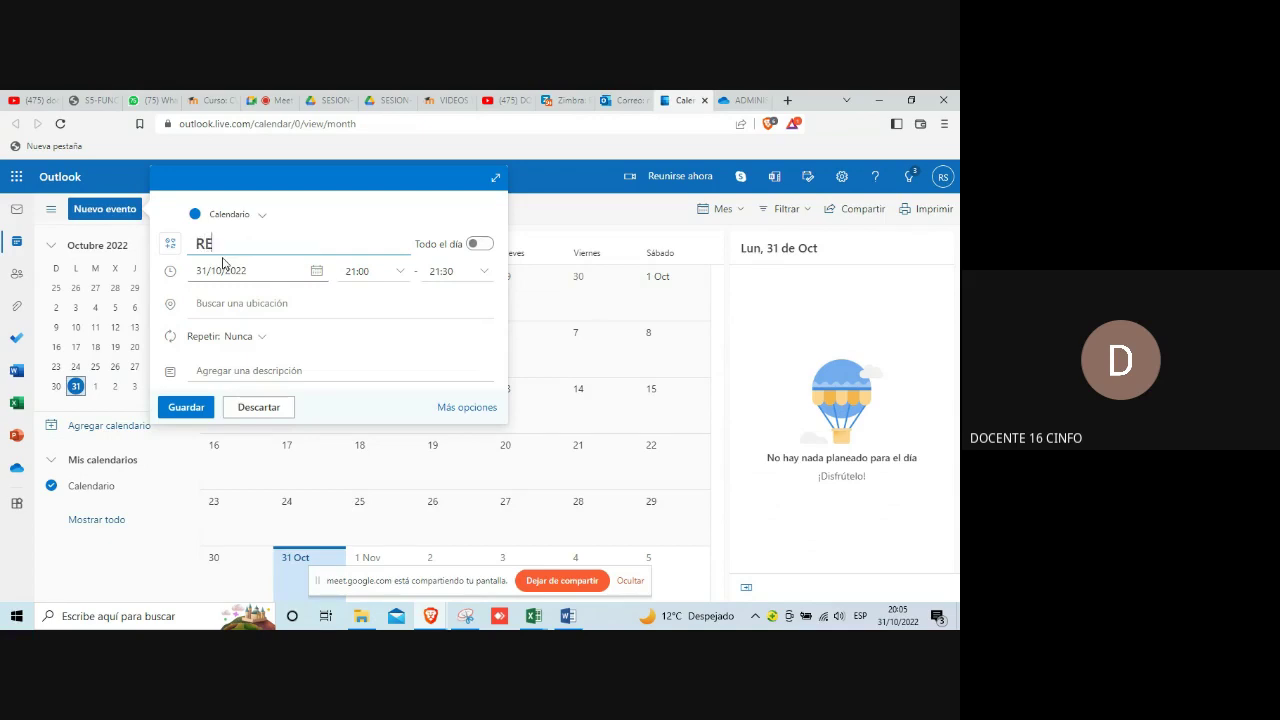
{"action": "type", "text": "UNION DE COORD"}
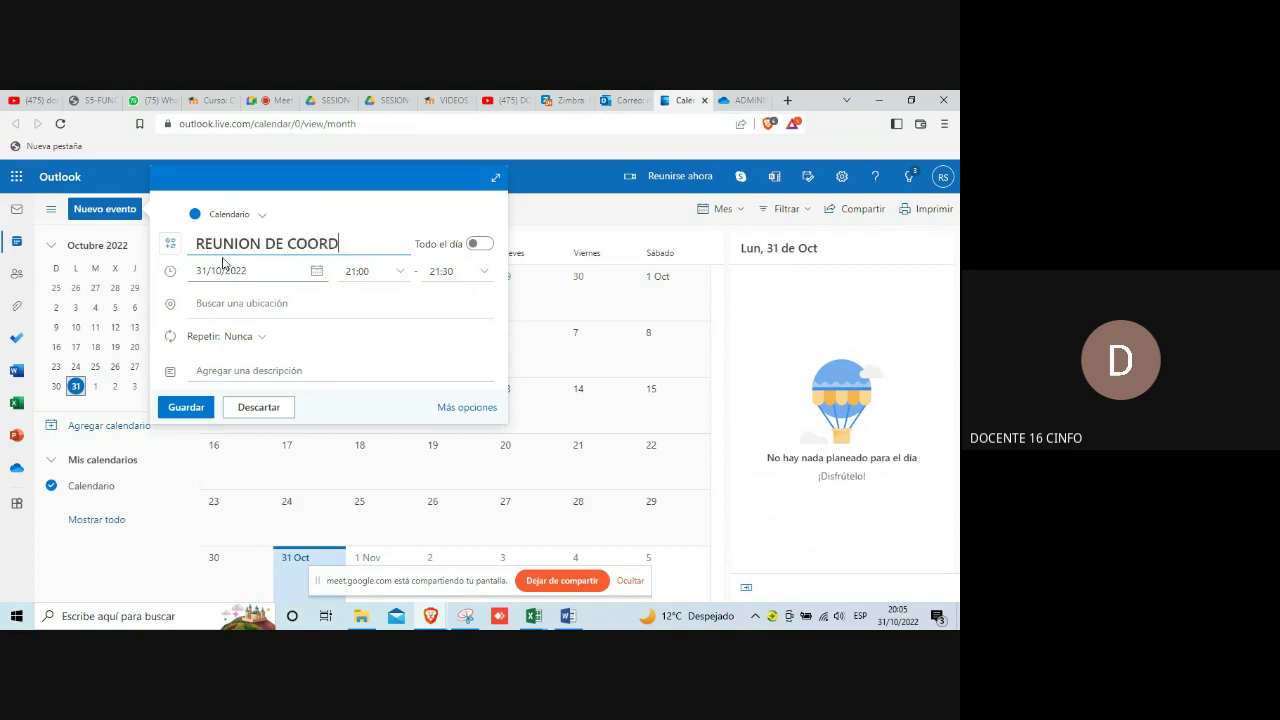
{"action": "type", "text": "INACION"}
{"action": "left_click", "coordinate": [197, 271]}
{"action": "left_click", "coordinate": [220, 273]}
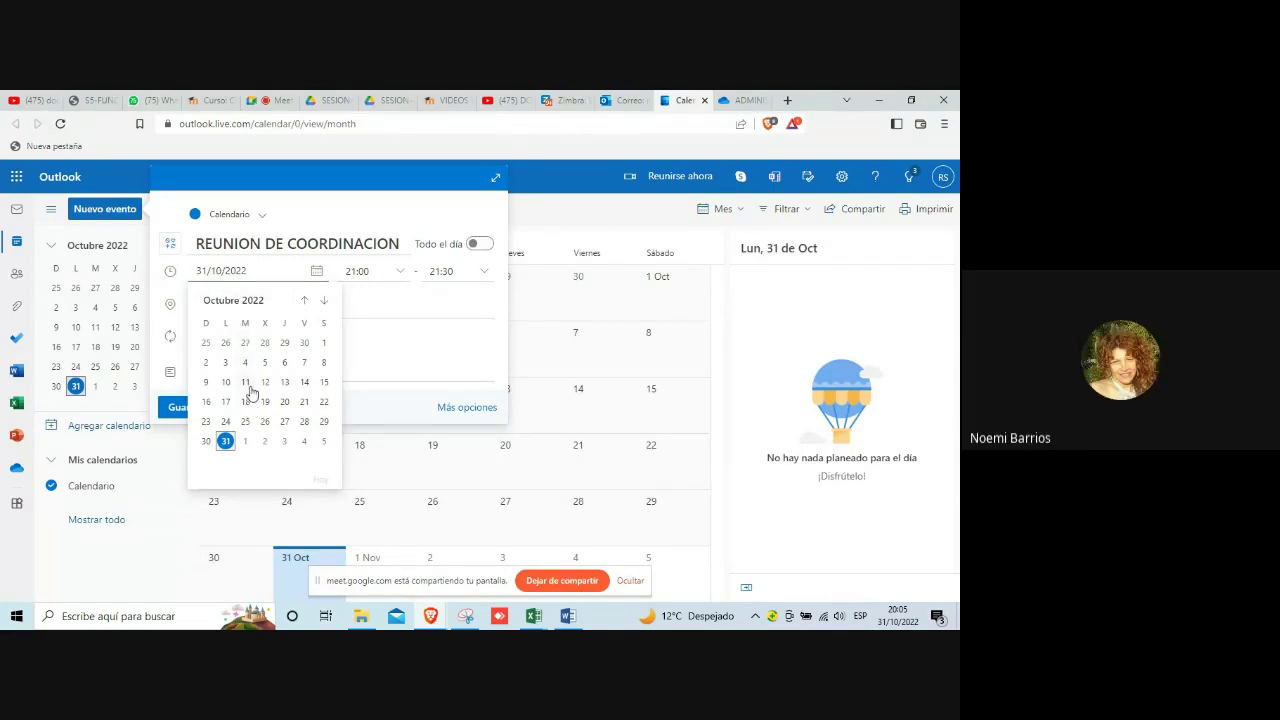
{"action": "left_click", "coordinate": [325, 306]}
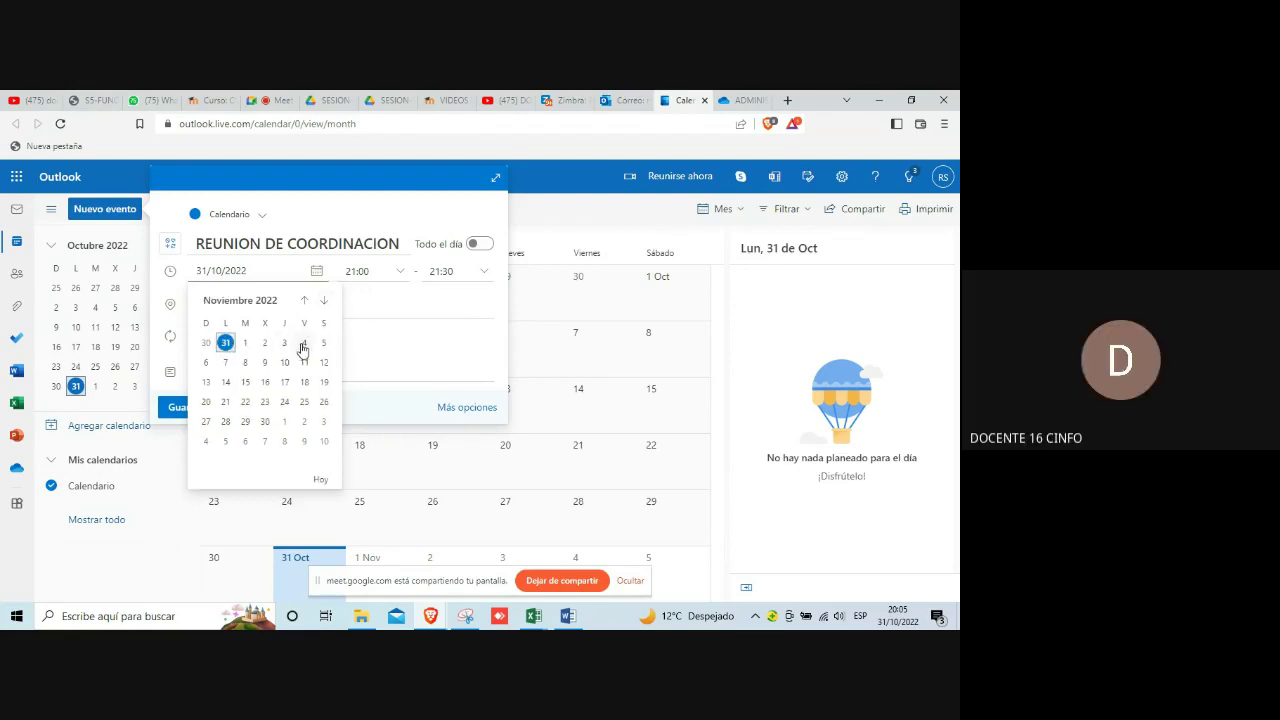
{"action": "left_click", "coordinate": [304, 346]}
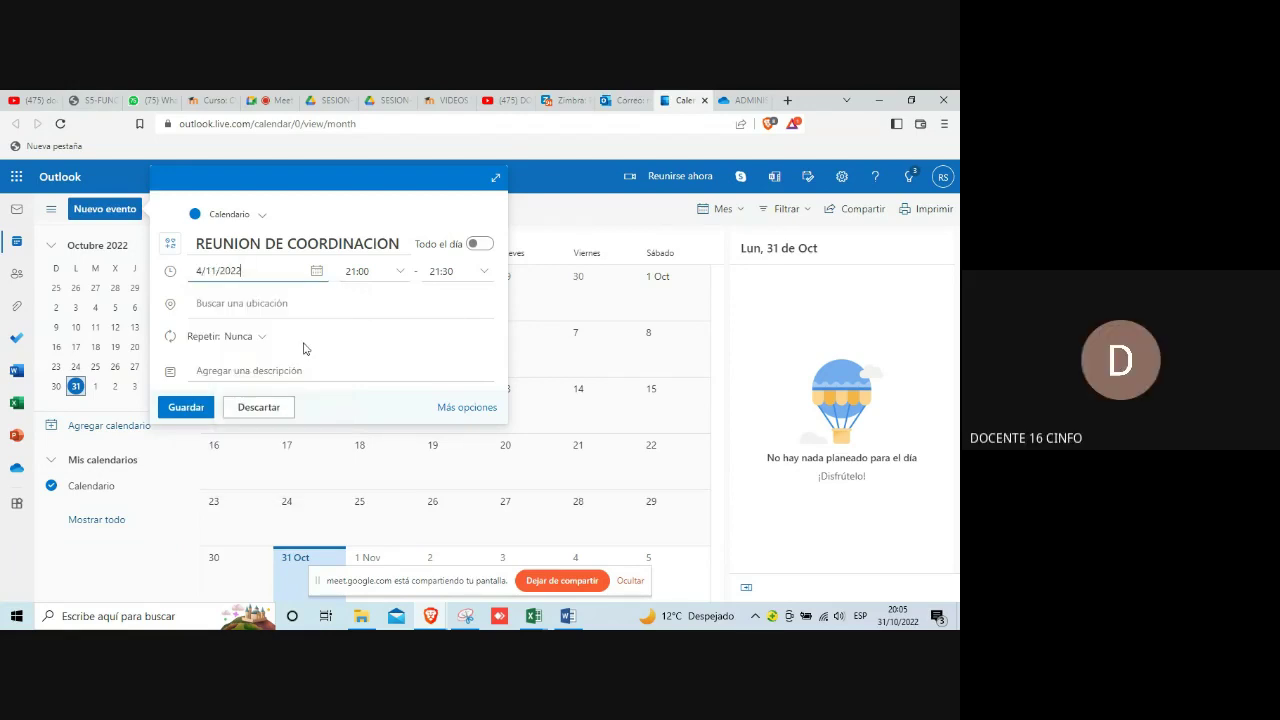
{"action": "left_click", "coordinate": [400, 272]}
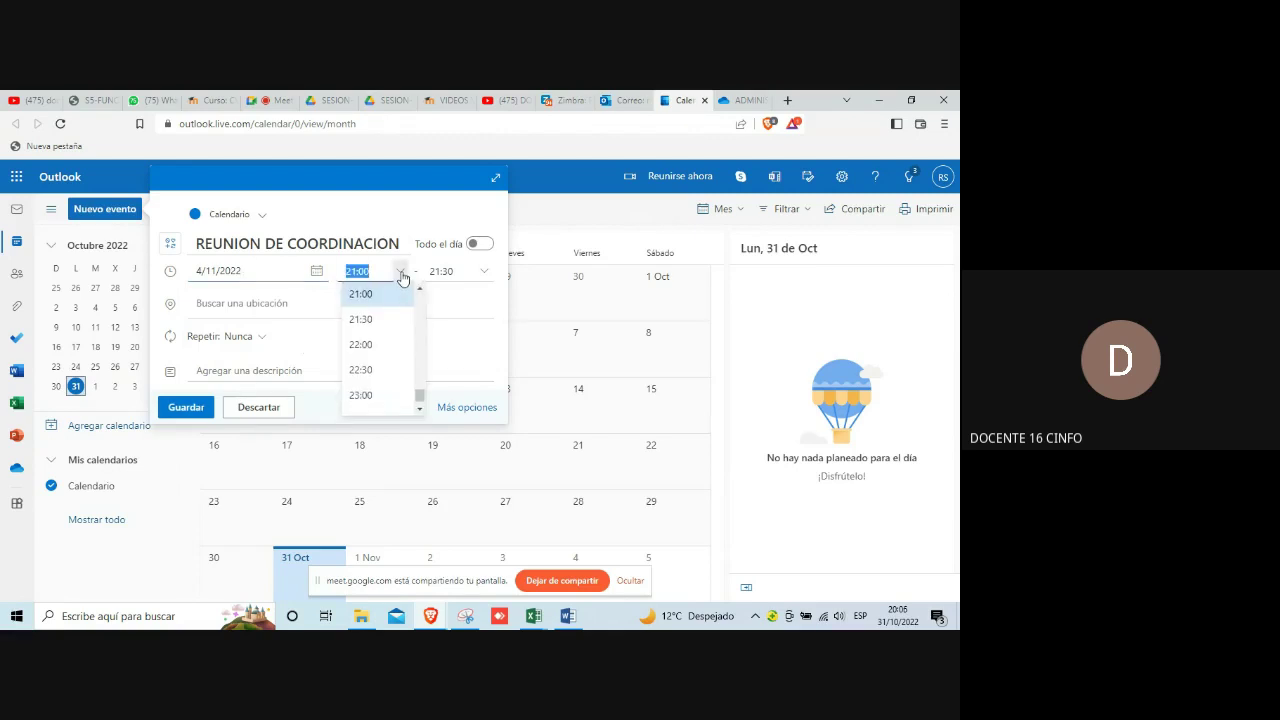
Step: Set the meeting time to 10:00–11:00 and save the event
{"action": "left_click_drag", "start_coordinate": [420, 397], "coordinate": [419, 343]}
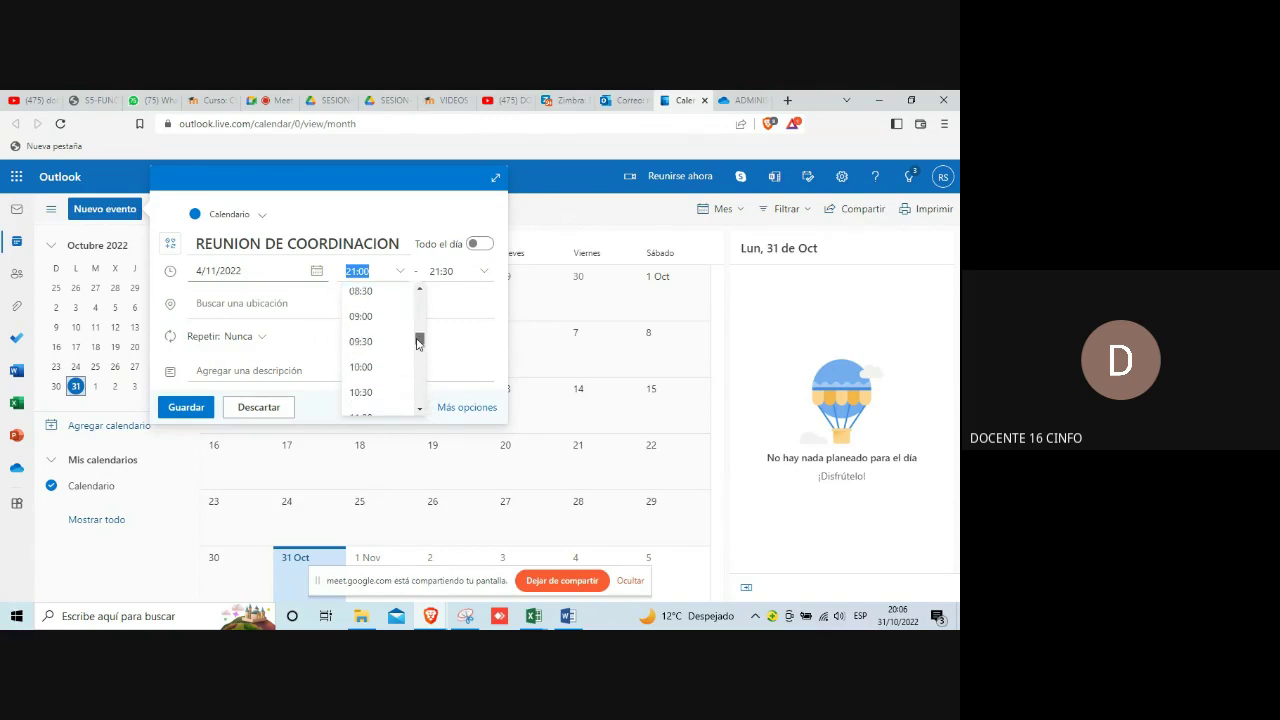
{"action": "left_click", "coordinate": [362, 367]}
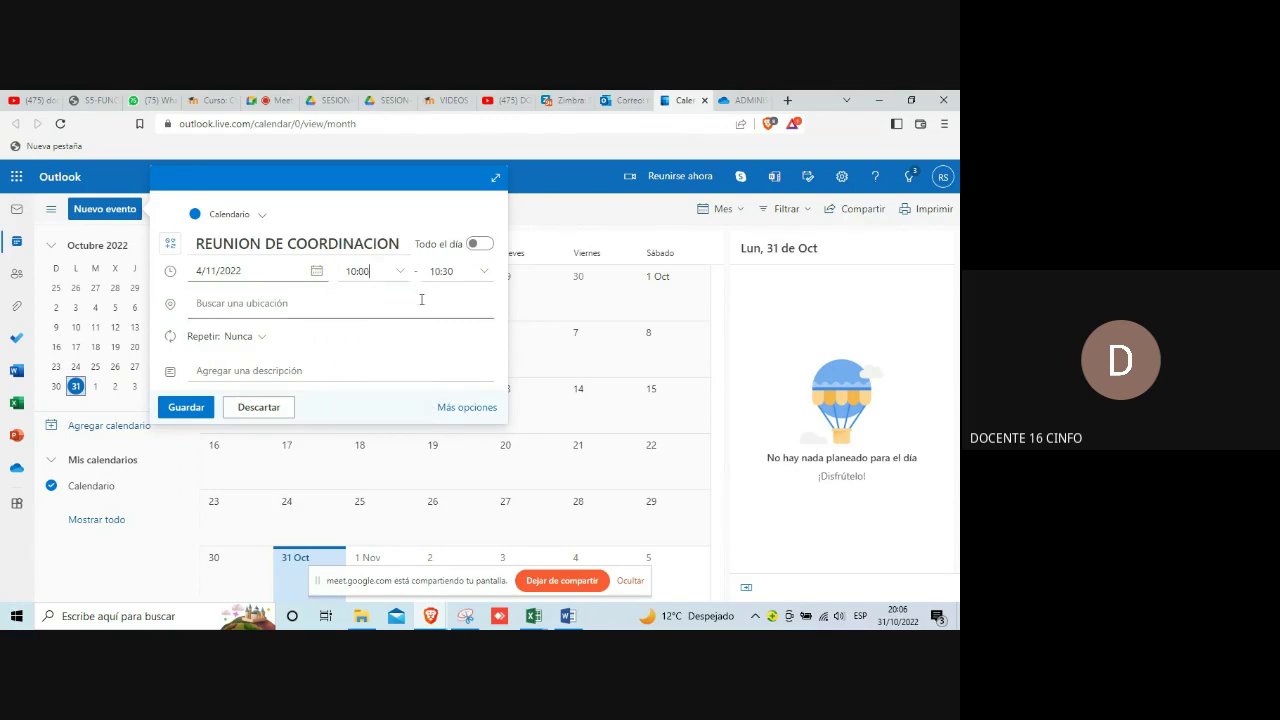
{"action": "left_click", "coordinate": [486, 275]}
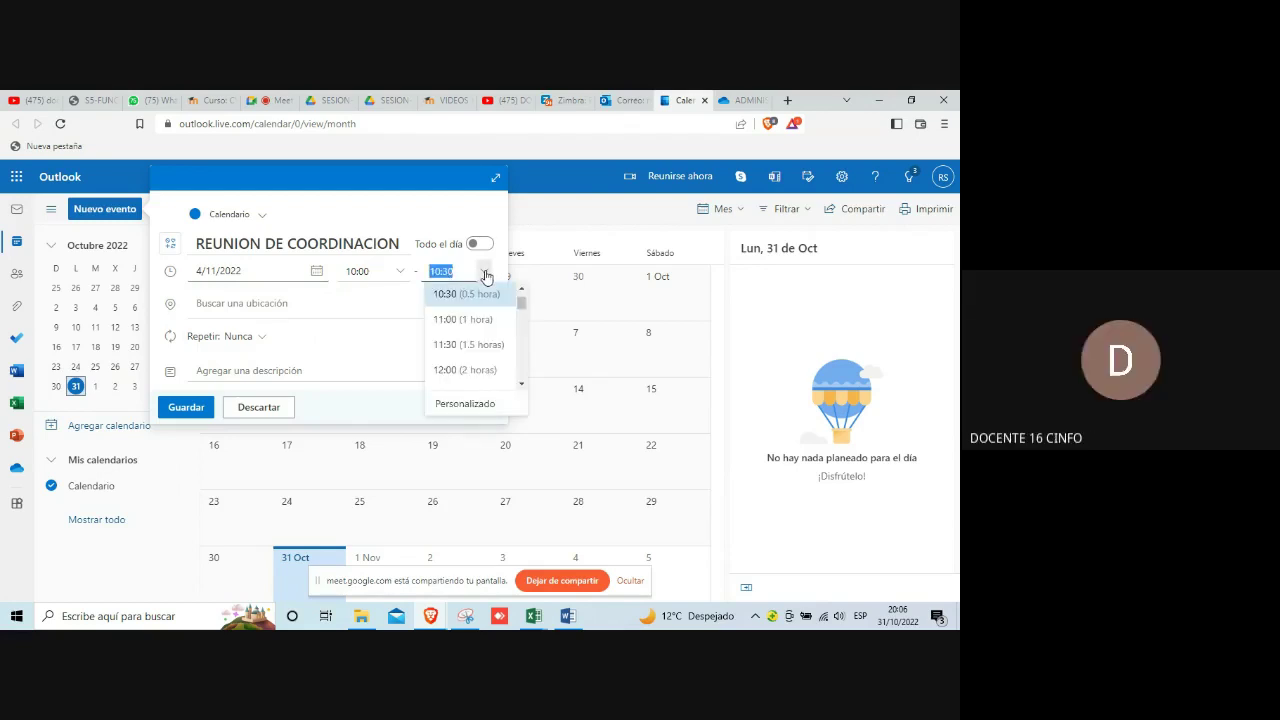
{"action": "left_click", "coordinate": [464, 320]}
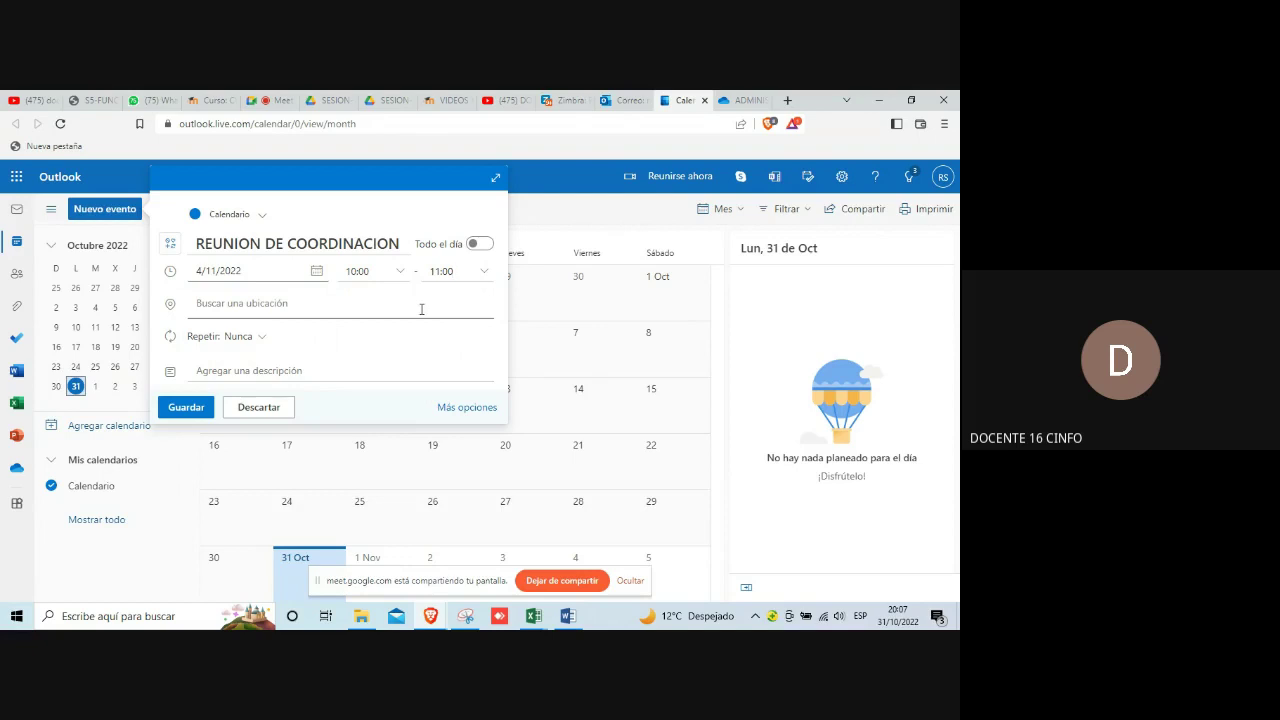
{"action": "left_click", "coordinate": [185, 409]}
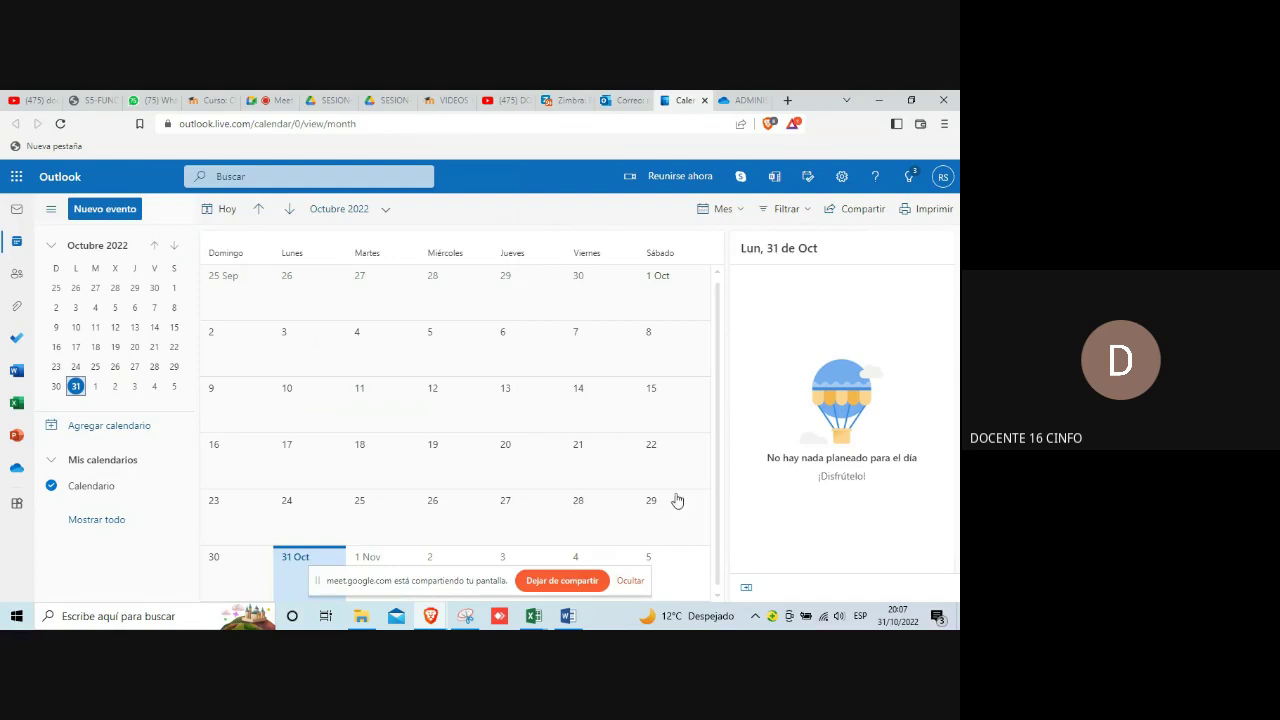
Step: Hide the screen-sharing notice and show the 4 November 10:00 event's details
{"action": "left_click", "coordinate": [630, 581]}
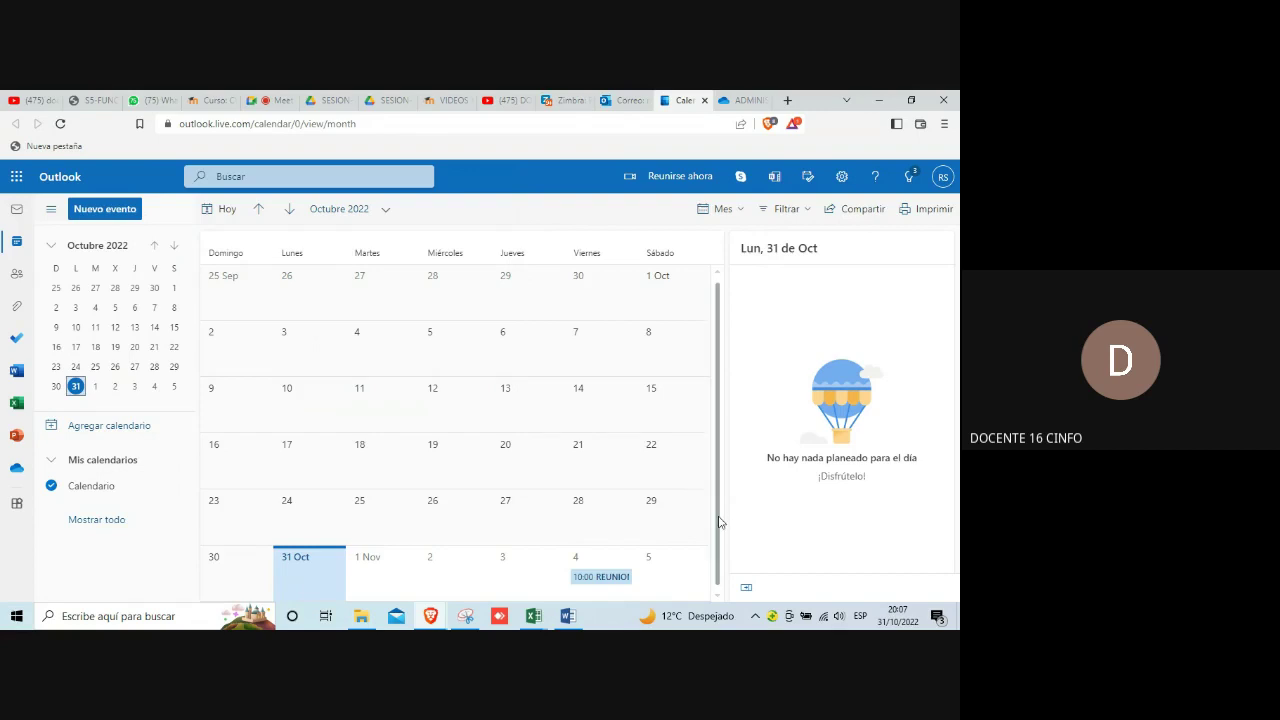
{"action": "left_click", "coordinate": [610, 580]}
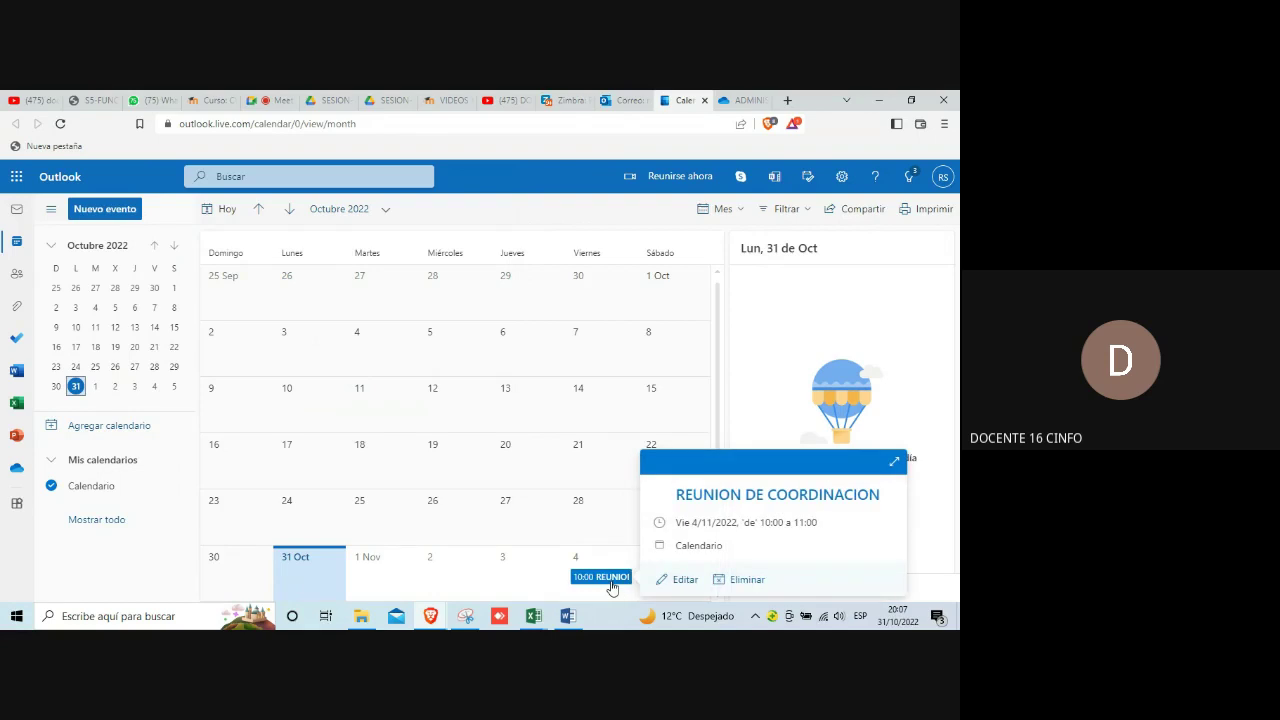
Step: Close the previous Snipping Tool capture, discarding it without saving
{"action": "mouse_move", "coordinate": [472, 624]}
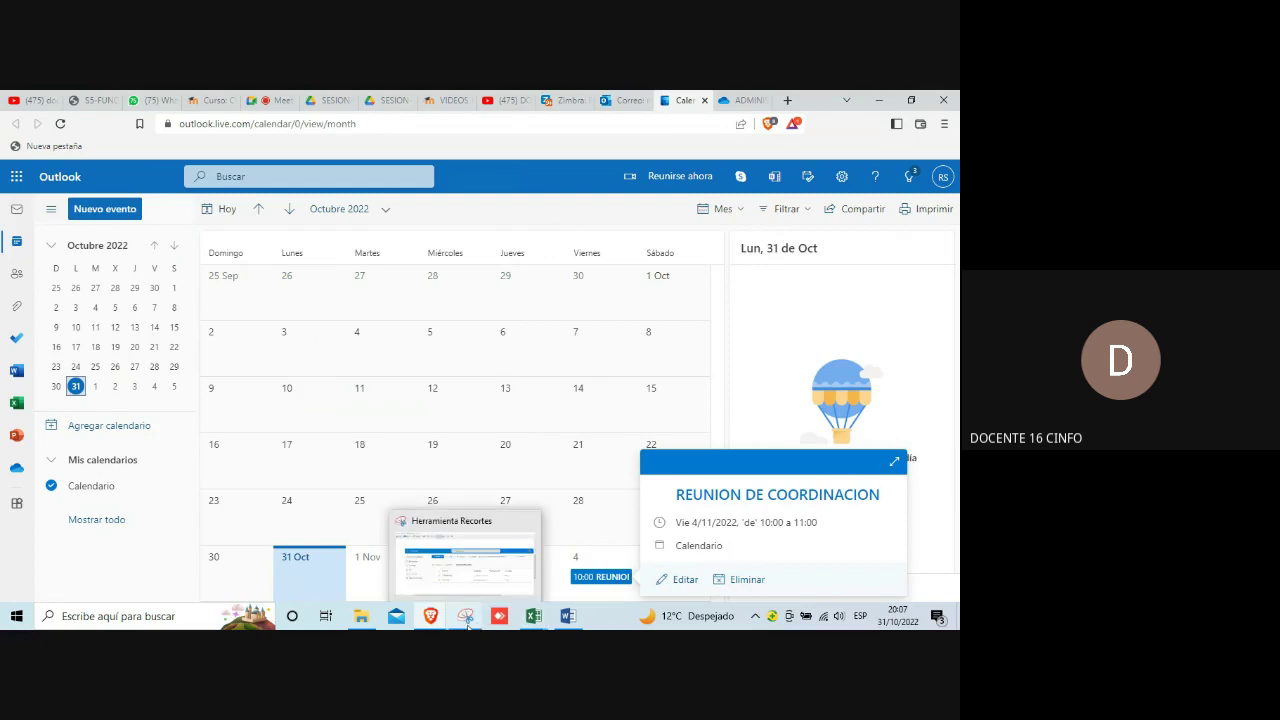
{"action": "left_click", "coordinate": [469, 620]}
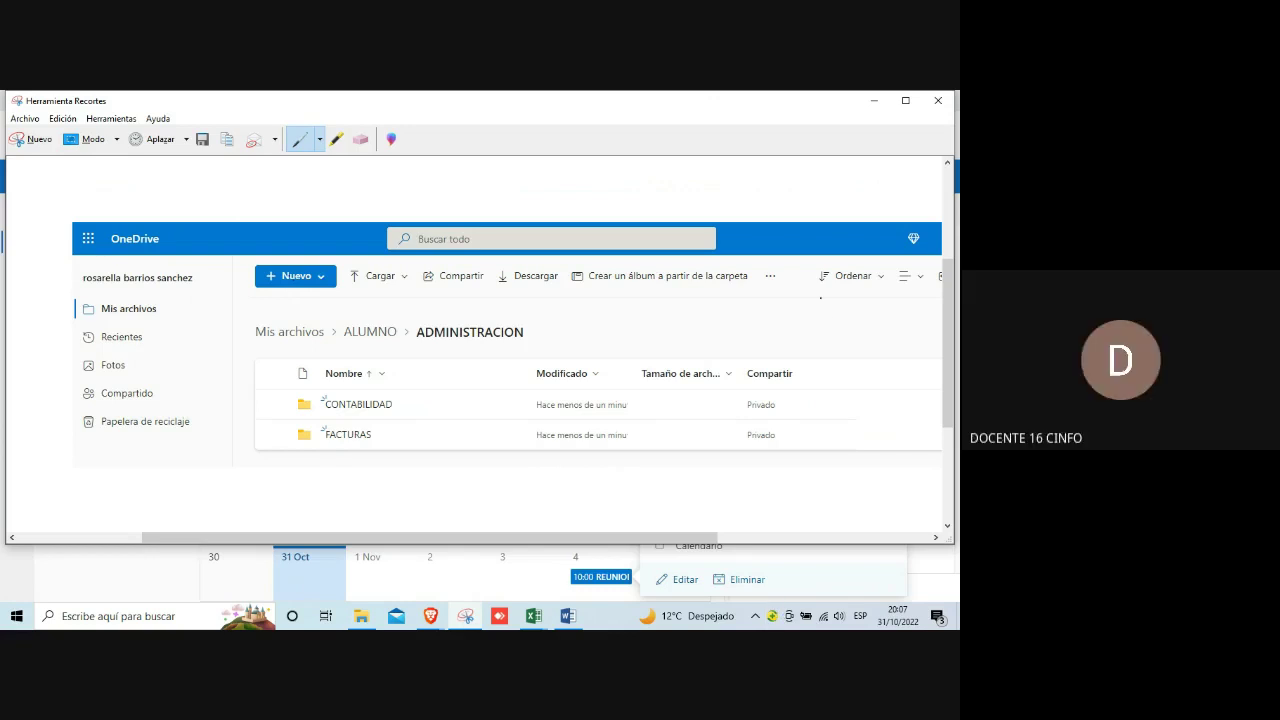
{"action": "left_click", "coordinate": [939, 102]}
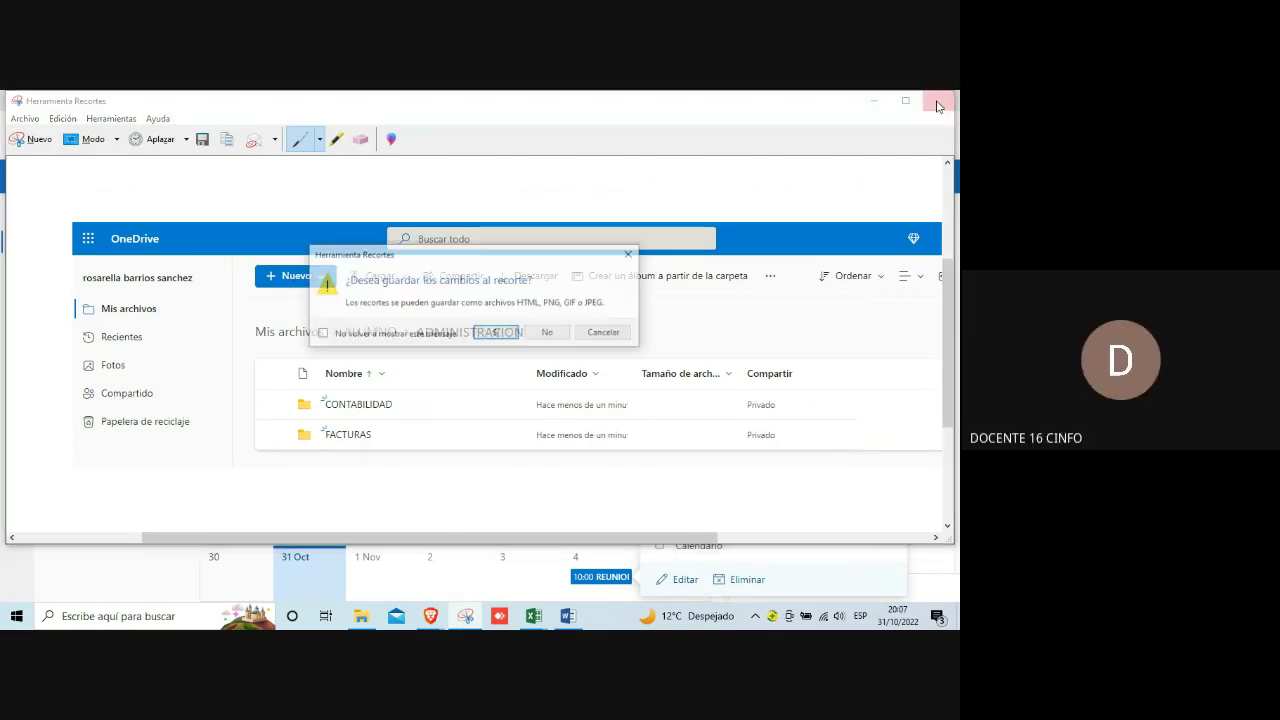
{"action": "left_click", "coordinate": [553, 338]}
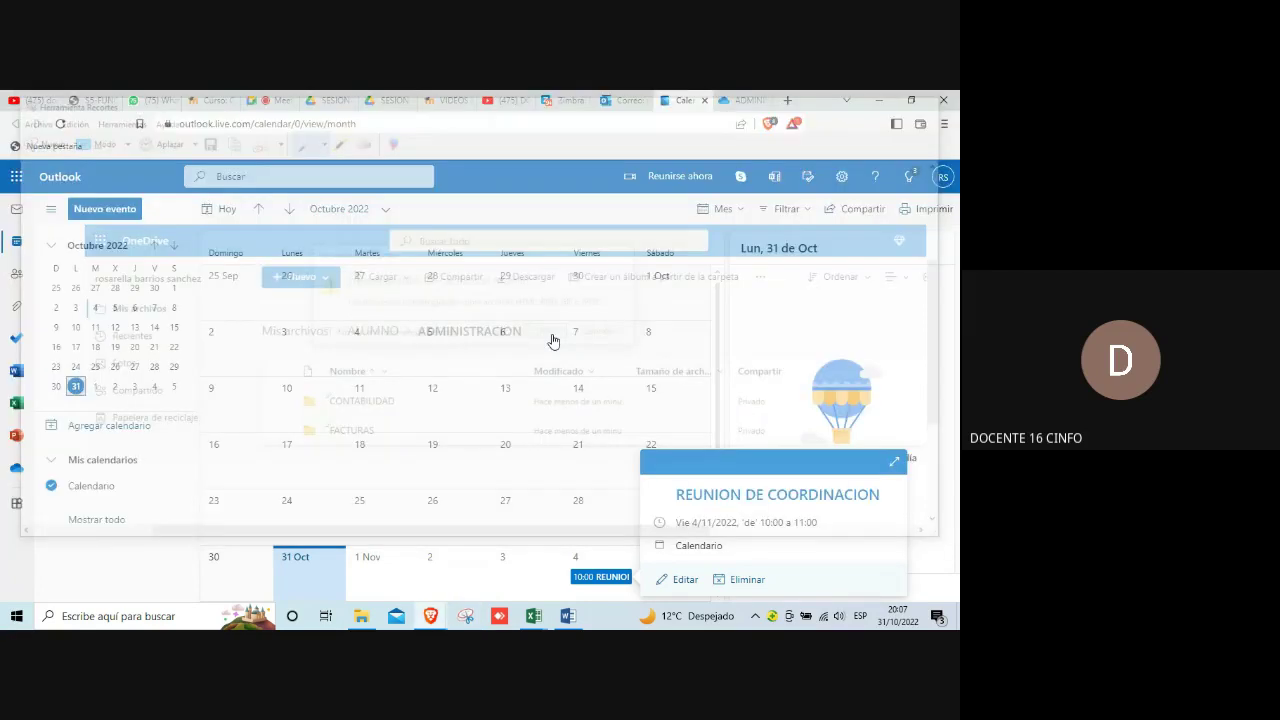
Step: Take a first Snipping Tool capture of a region of the calendar
{"action": "mouse_move", "coordinate": [537, 617]}
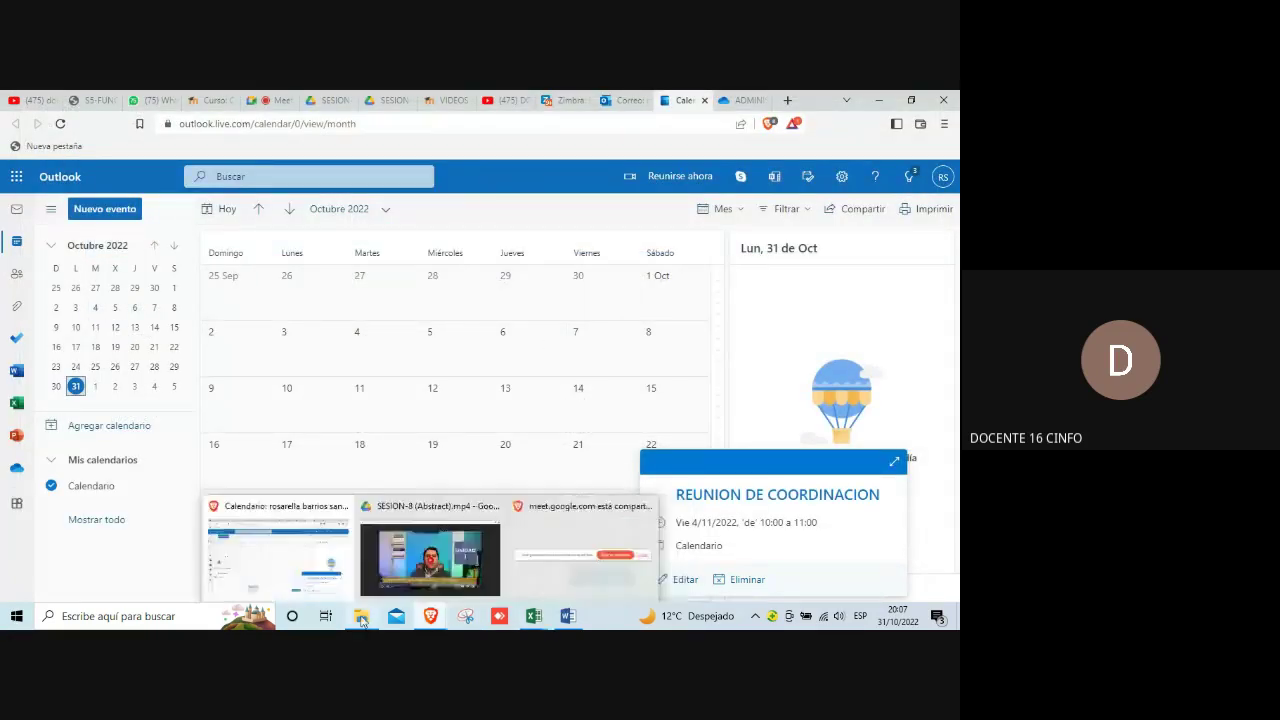
{"action": "left_click", "coordinate": [466, 617]}
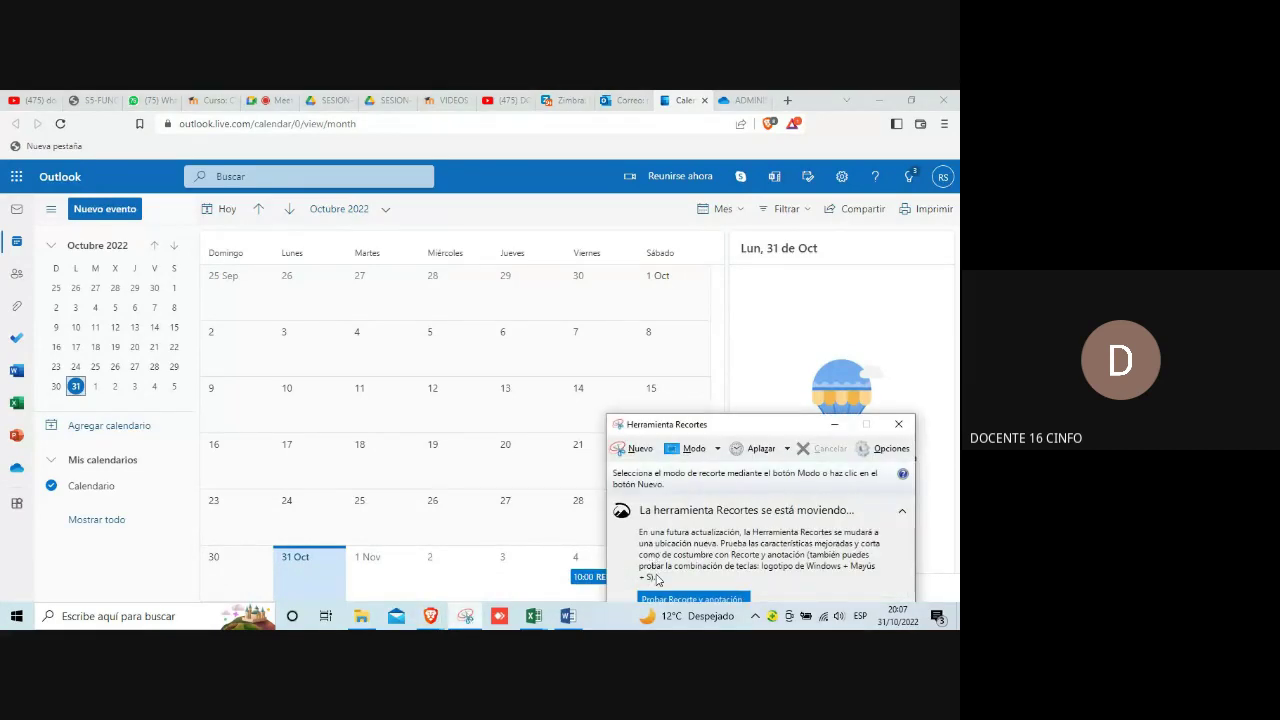
{"action": "left_click", "coordinate": [633, 452]}
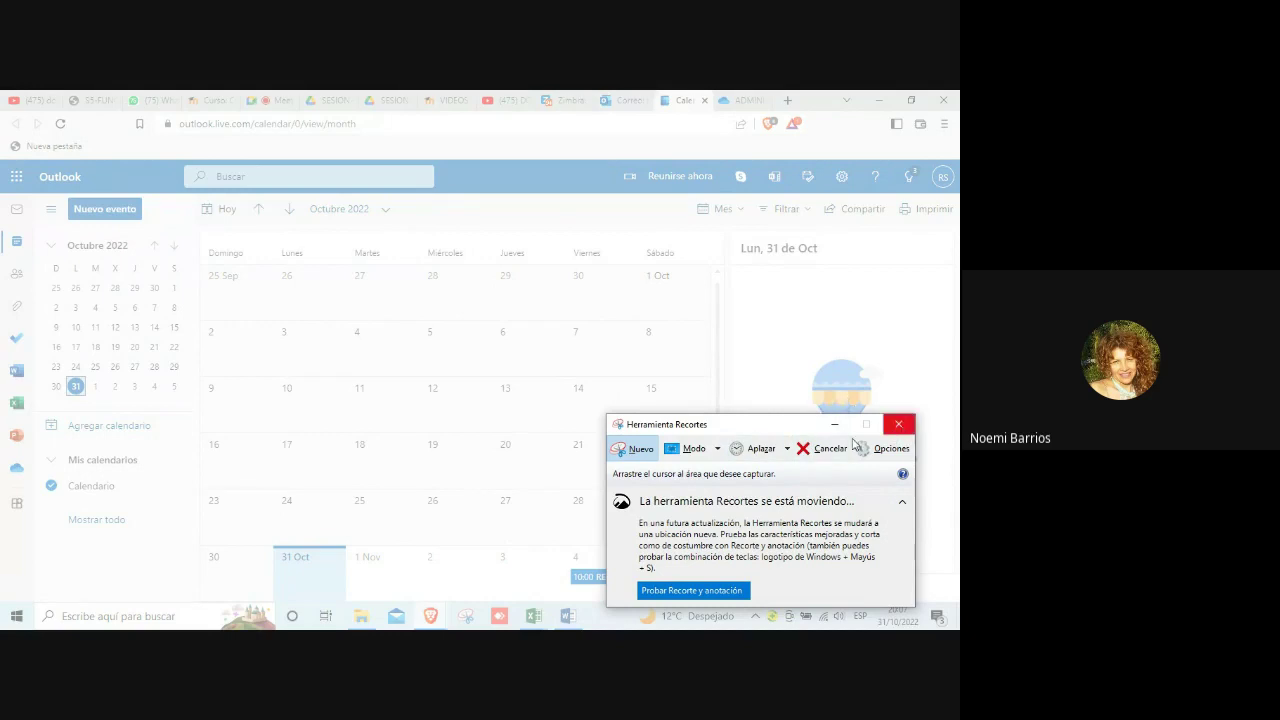
{"action": "left_click_drag", "start_coordinate": [782, 425], "coordinate": [664, 198]}
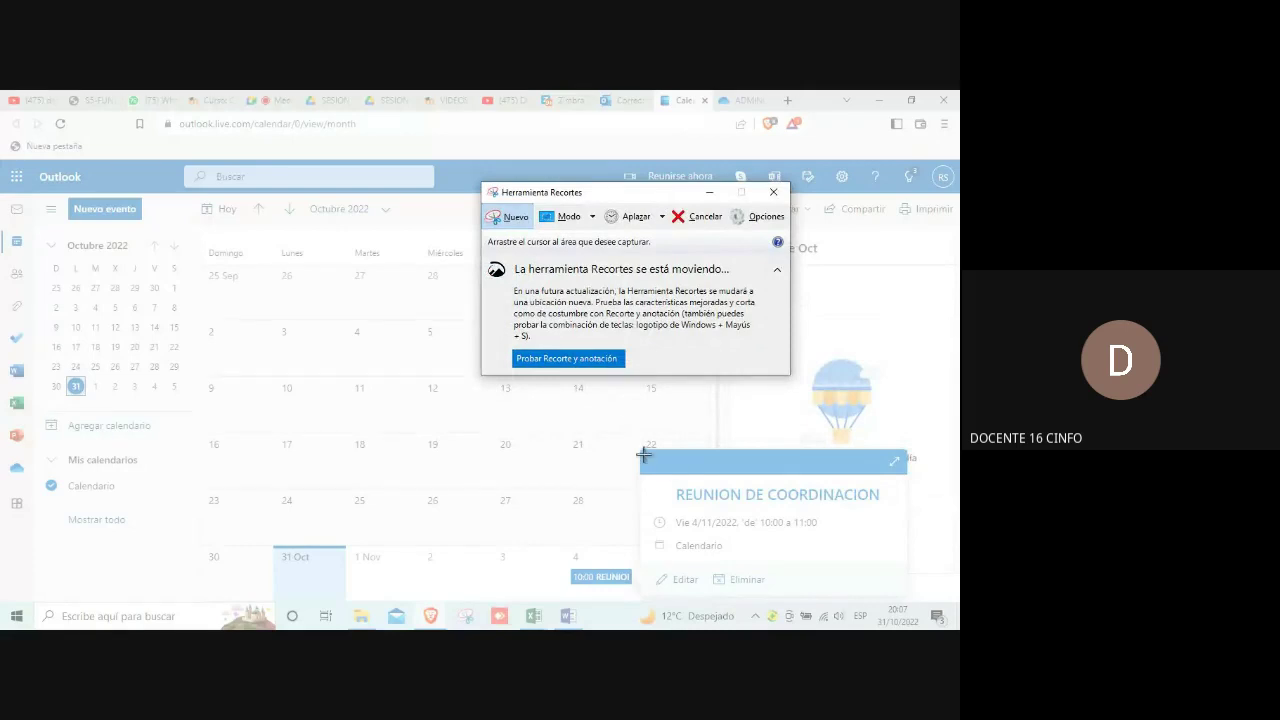
{"action": "left_click_drag", "start_coordinate": [641, 447], "coordinate": [648, 544]}
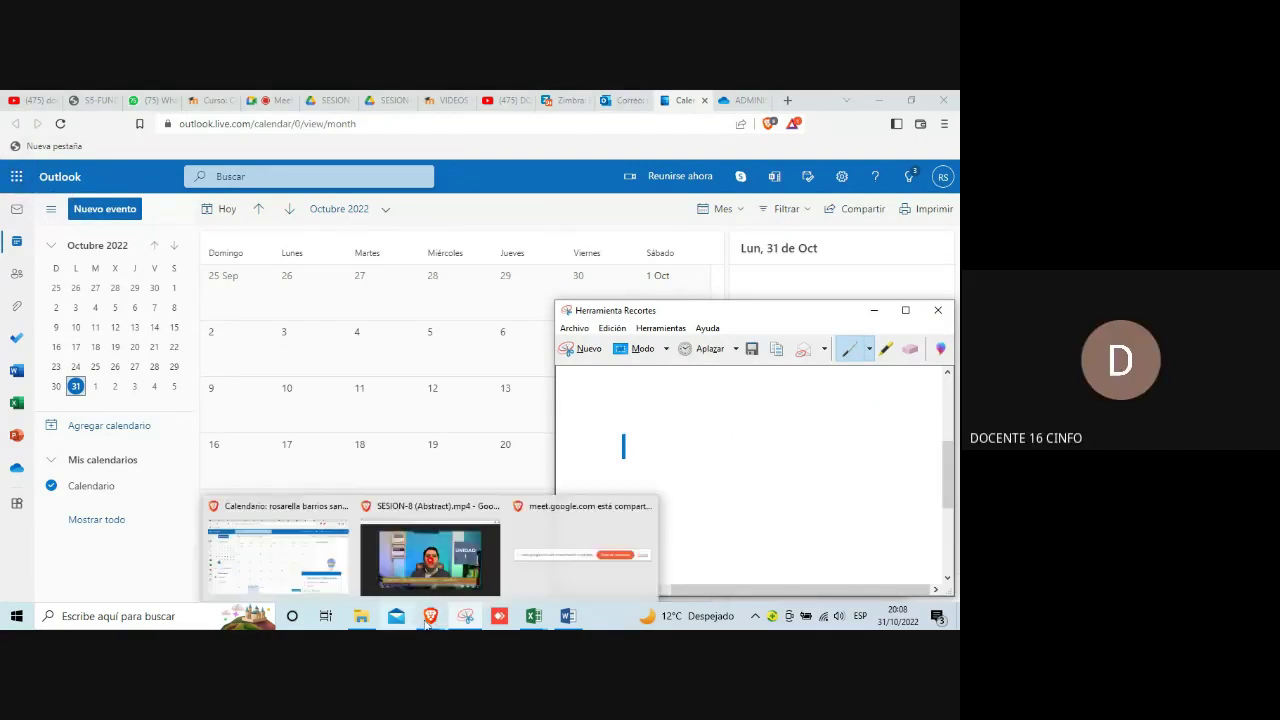
Step: Recapture the full Outlook calendar area, including the REUNION DE COORDINACION card
{"action": "left_click", "coordinate": [465, 617]}
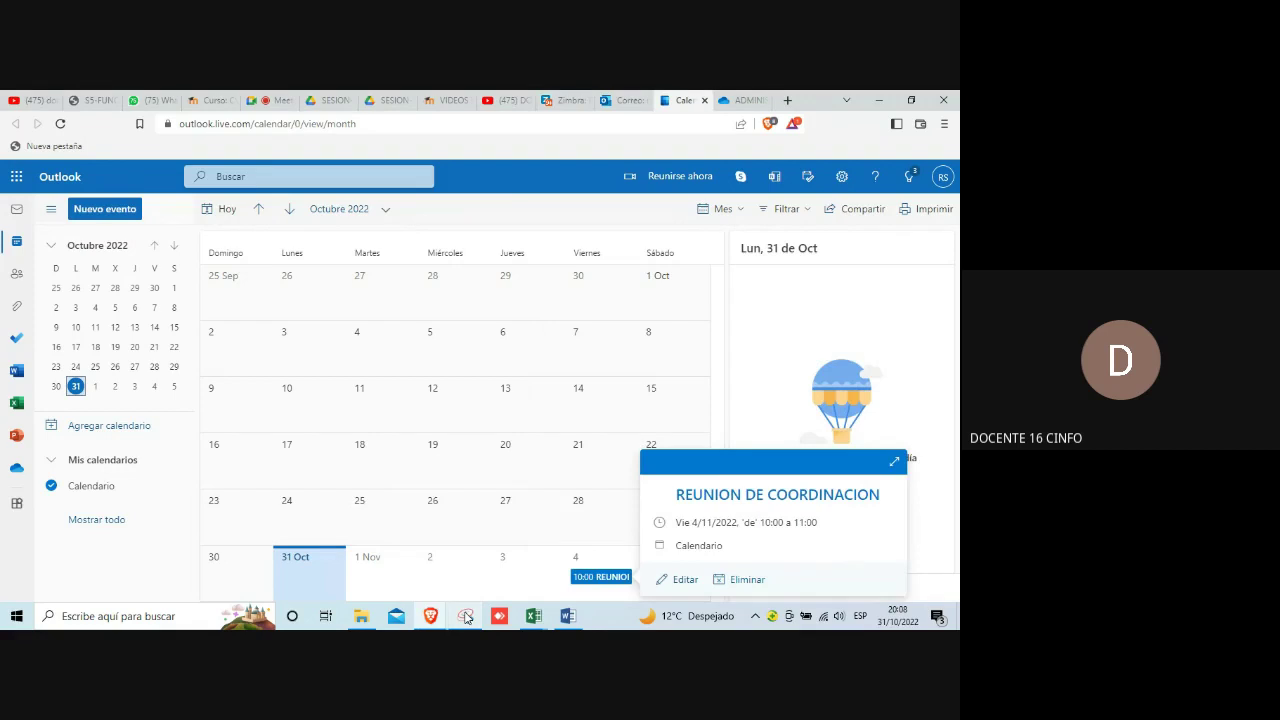
{"action": "left_click", "coordinate": [465, 617]}
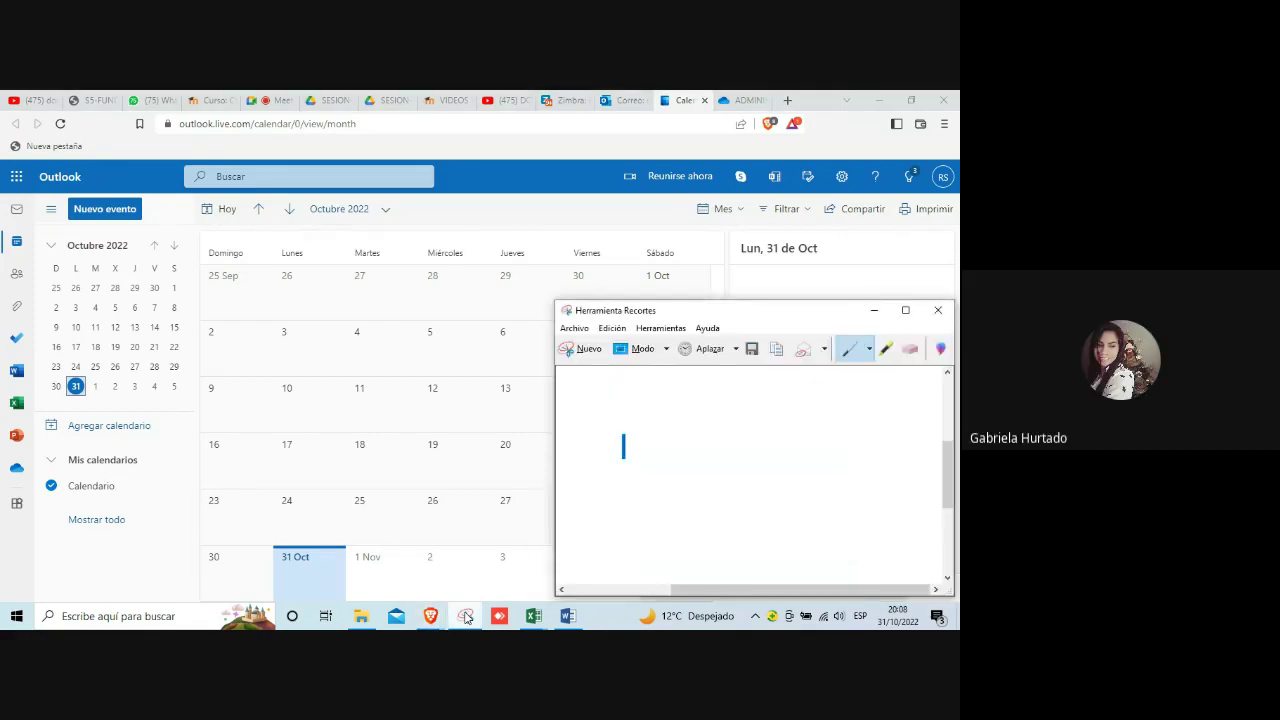
{"action": "left_click", "coordinate": [588, 350]}
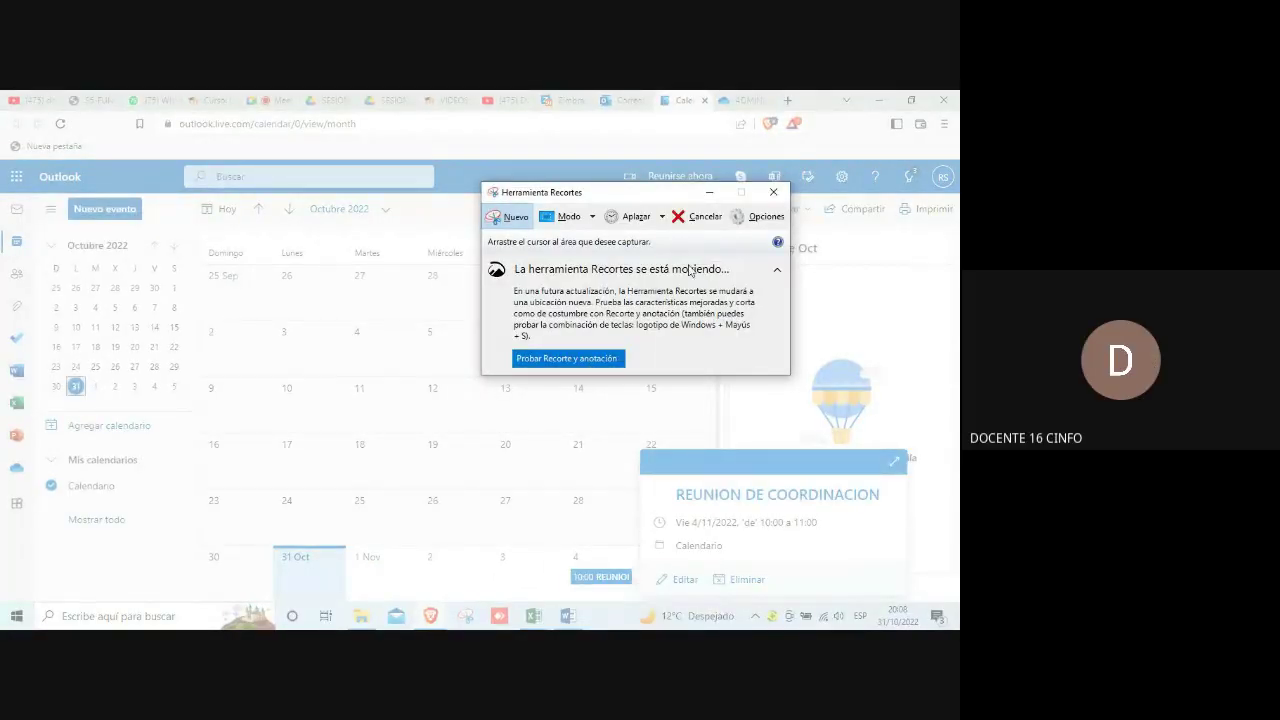
{"action": "left_click_drag", "start_coordinate": [647, 196], "coordinate": [886, 140]}
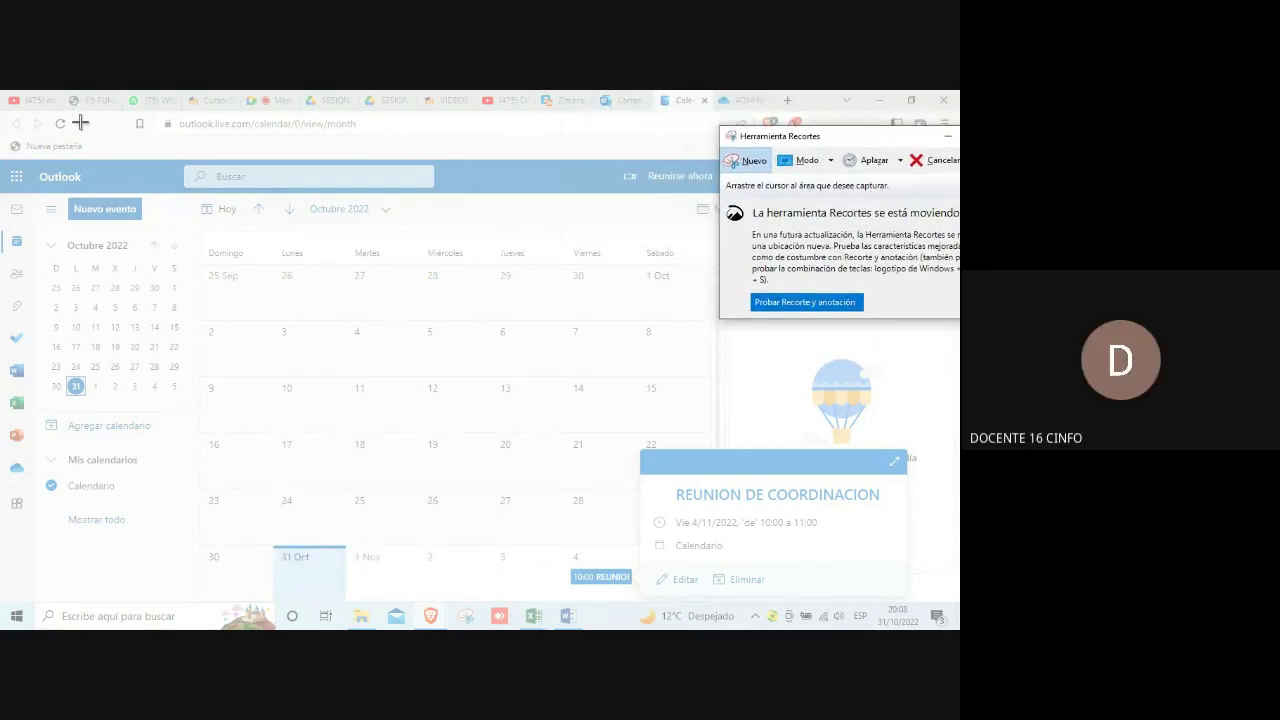
{"action": "left_click_drag", "start_coordinate": [5, 155], "coordinate": [928, 597]}
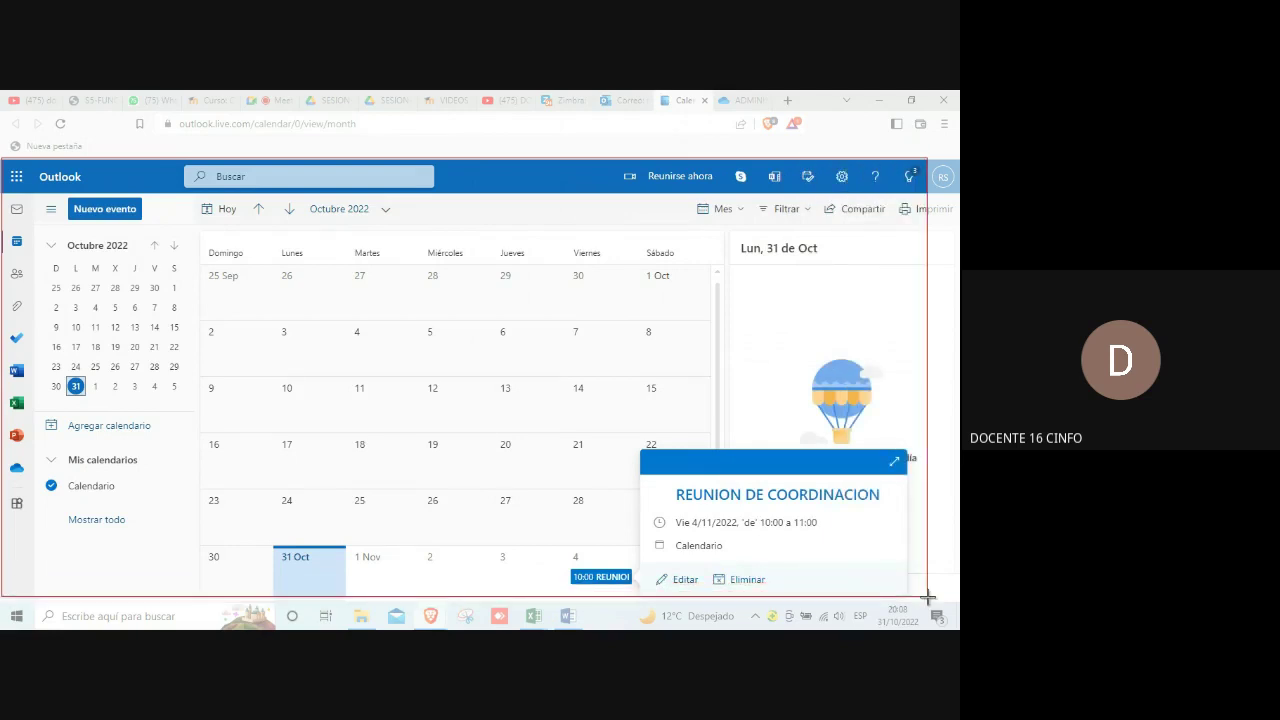
{"action": "left_click_drag", "start_coordinate": [928, 597], "coordinate": [929, 598]}
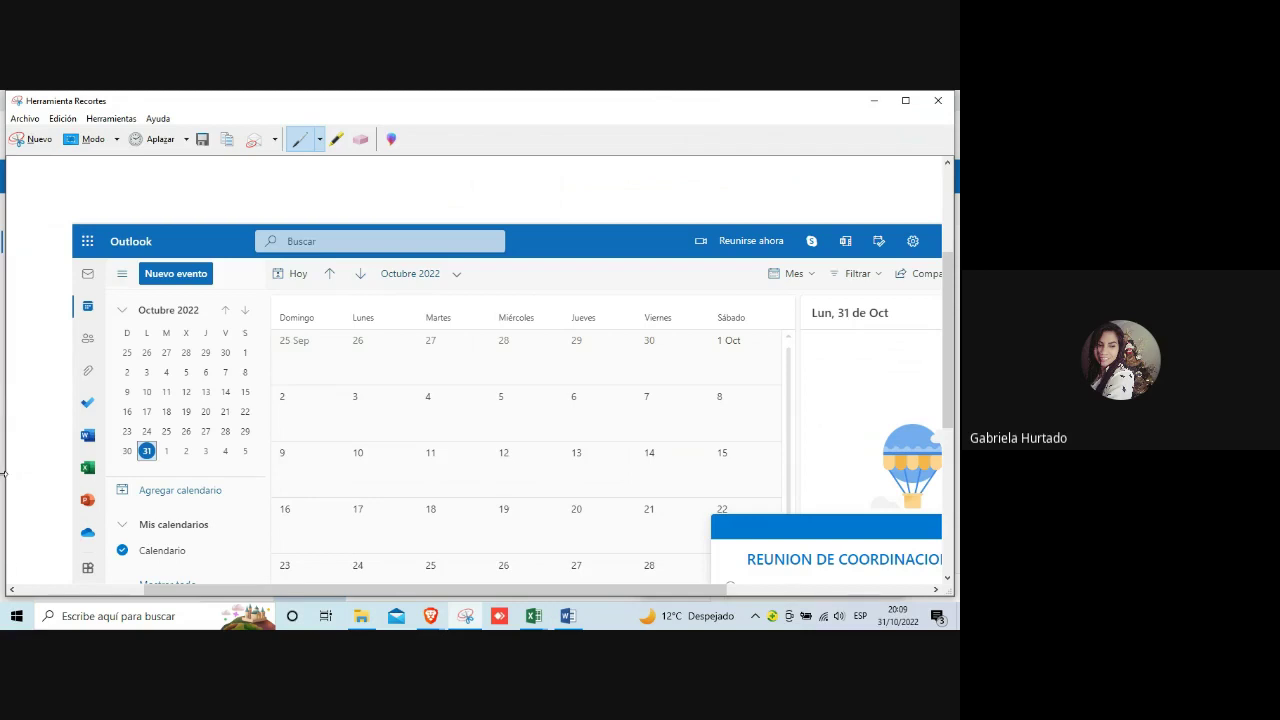
Step: Switch to the Word practice document and shrink the pasted calendar screenshot slightly
{"action": "left_click", "coordinate": [230, 617]}
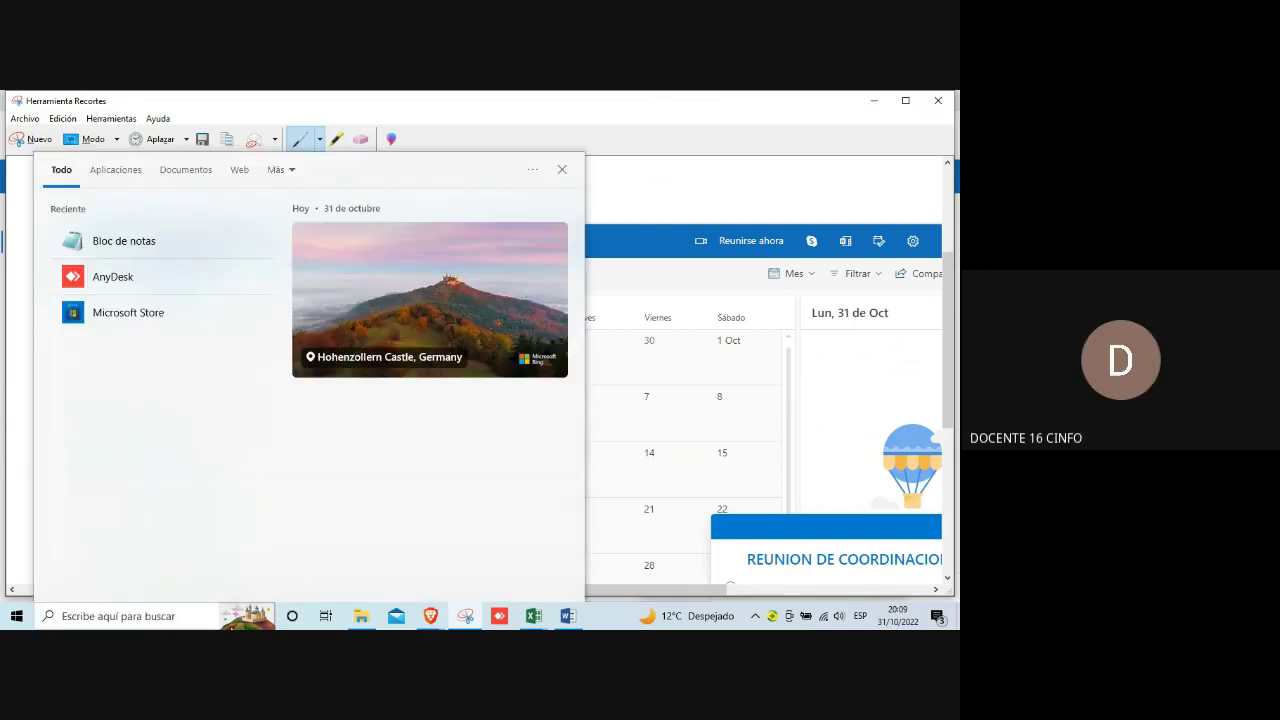
{"action": "key", "text": "Escape"}
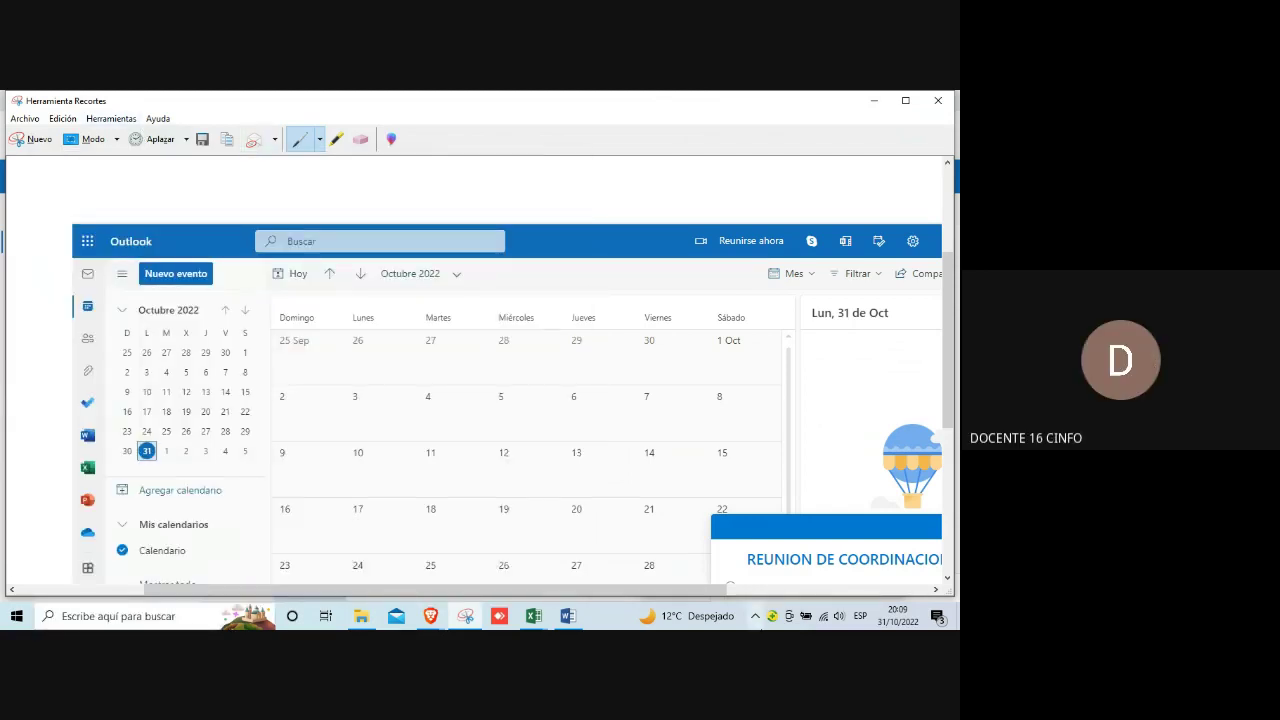
{"action": "left_click", "coordinate": [569, 617]}
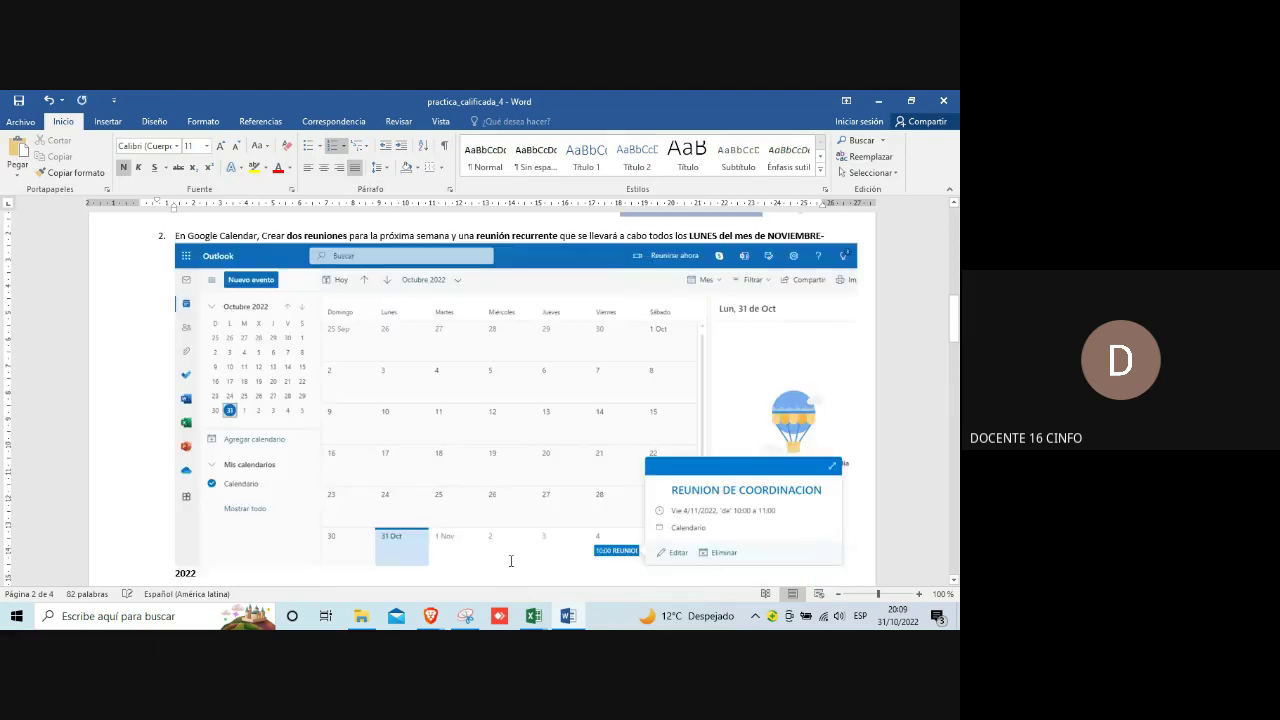
{"action": "left_click", "coordinate": [358, 336]}
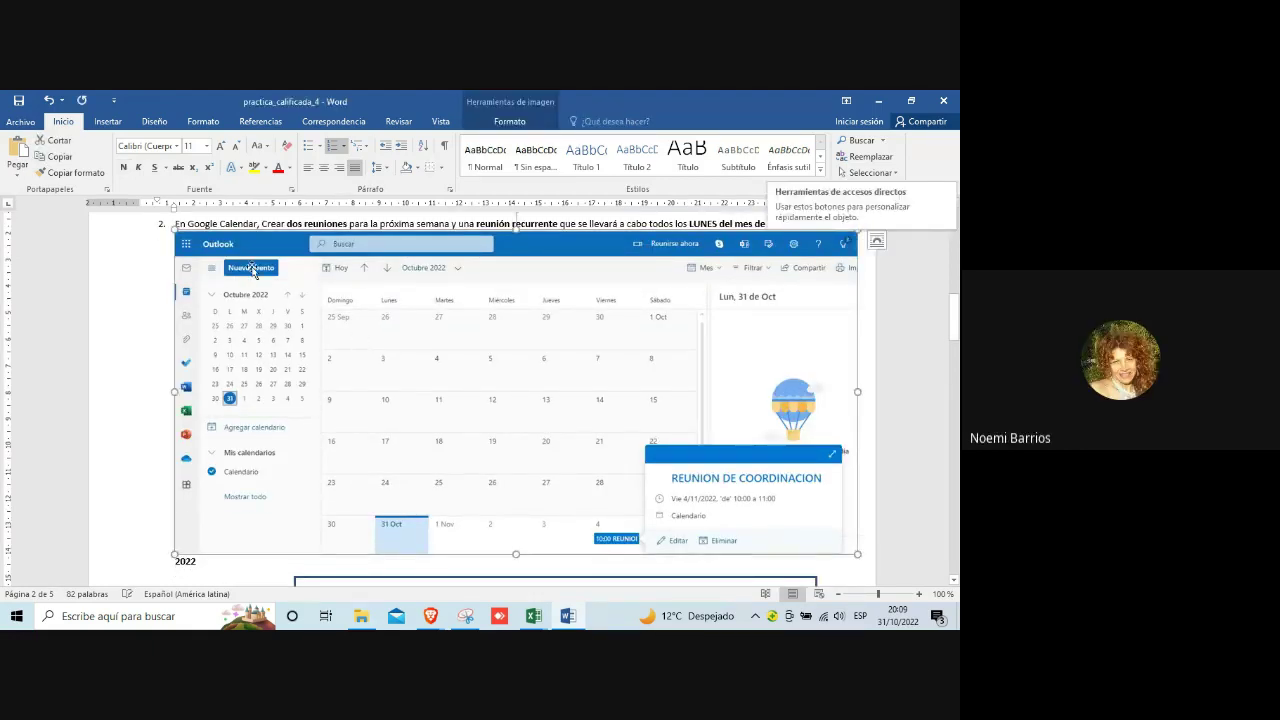
{"action": "left_click_drag", "start_coordinate": [172, 227], "coordinate": [441, 323]}
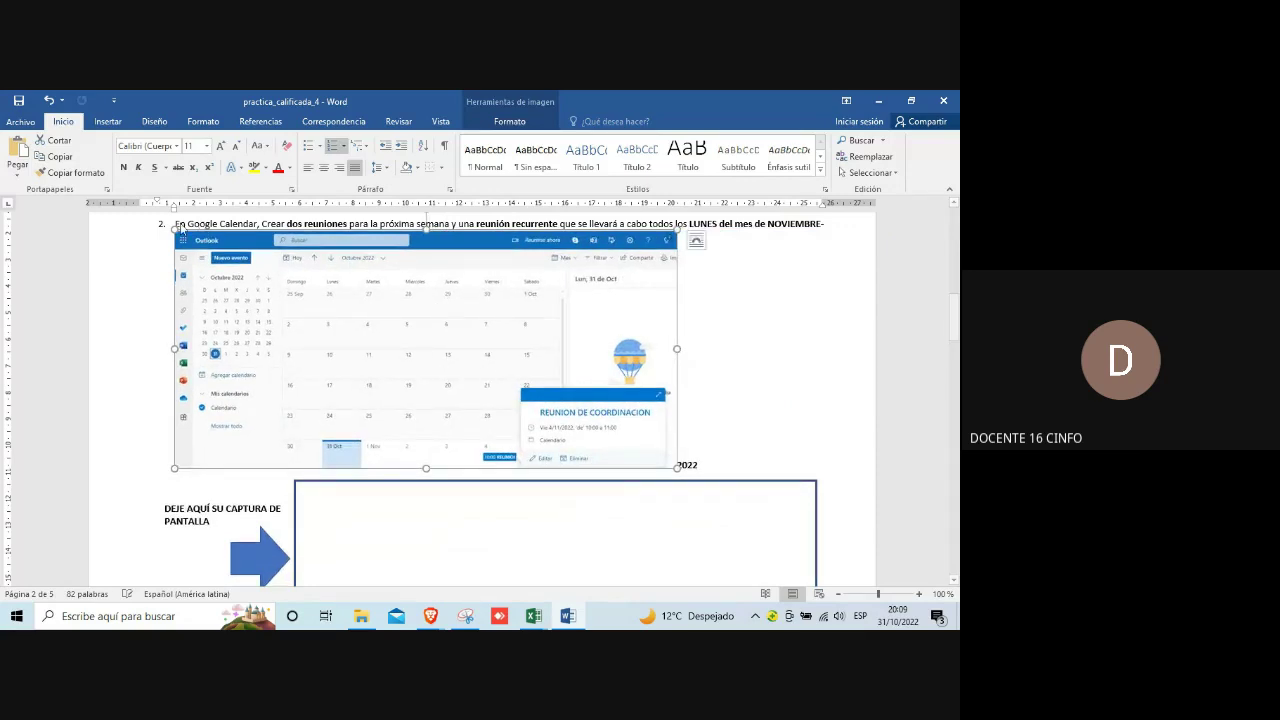
Step: Shrink the screenshot to about two-thirds, set it In Front of Text, and move it into the capture box
{"action": "left_click_drag", "start_coordinate": [174, 231], "coordinate": [340, 337]}
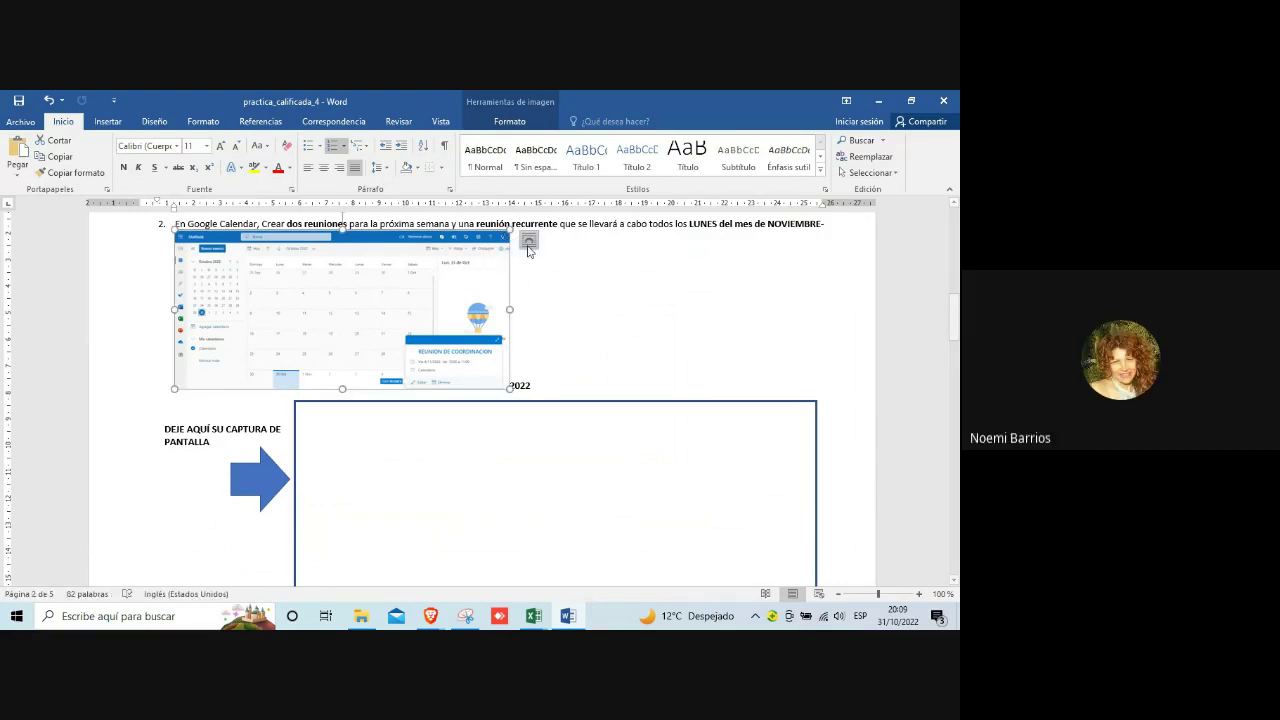
{"action": "left_click", "coordinate": [528, 245]}
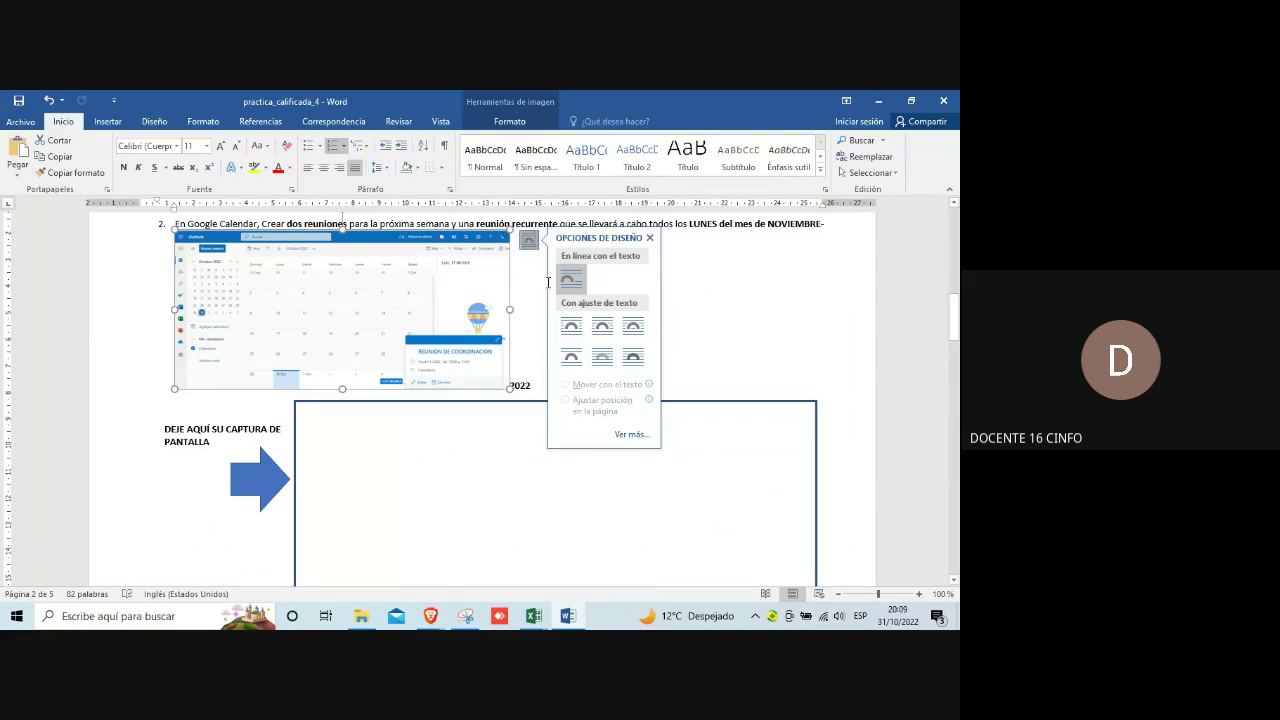
{"action": "left_click", "coordinate": [638, 362]}
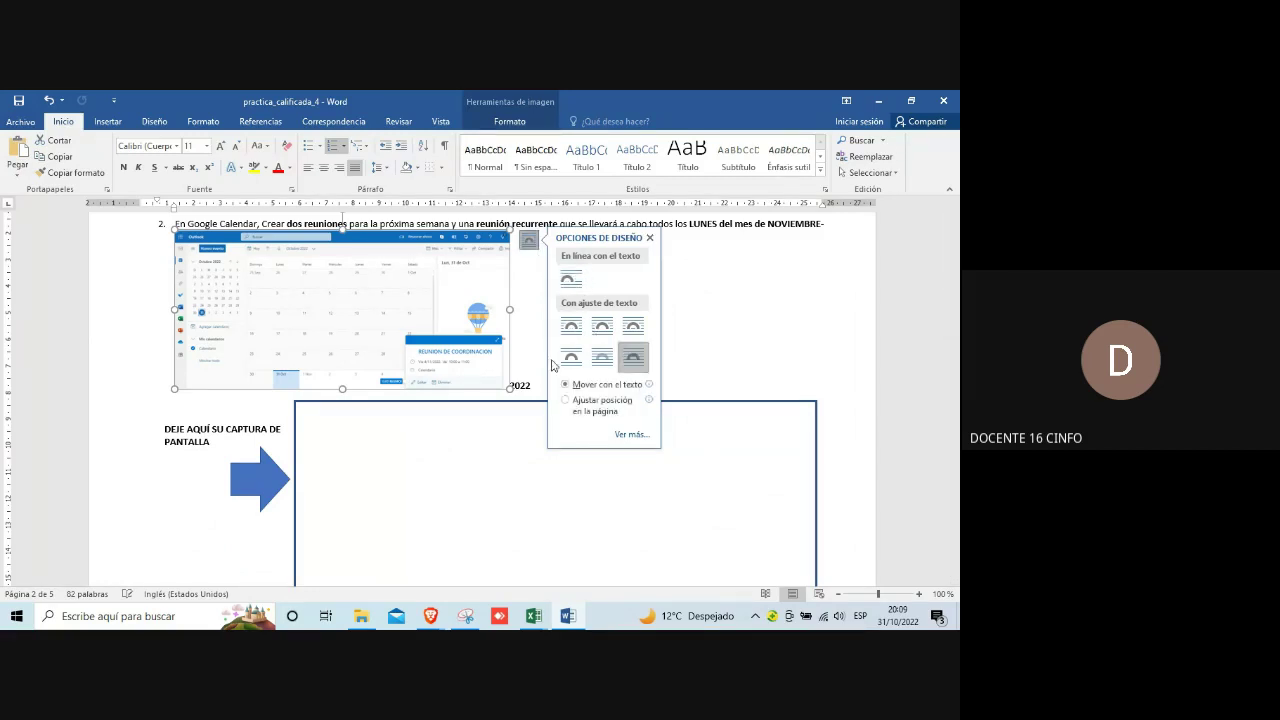
{"action": "left_click_drag", "start_coordinate": [426, 344], "coordinate": [641, 373]}
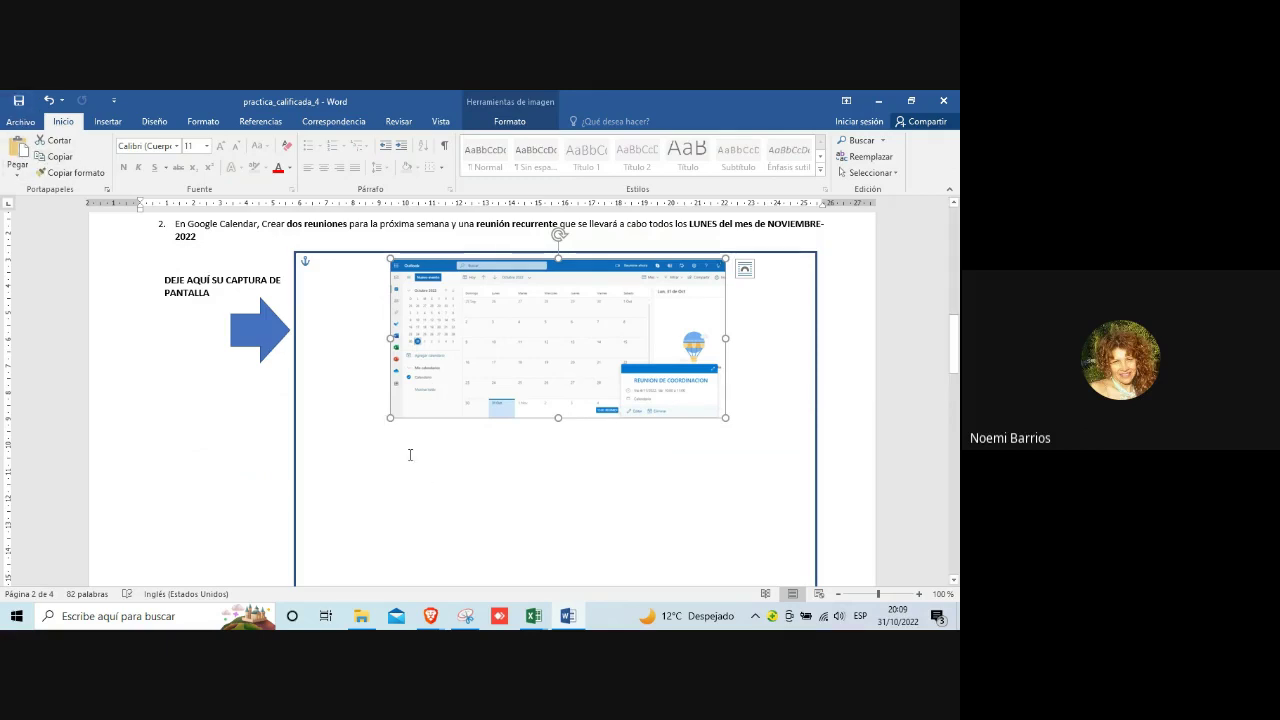
Step: Save the document and reselect the calendar screenshot
{"action": "left_click", "coordinate": [405, 448]}
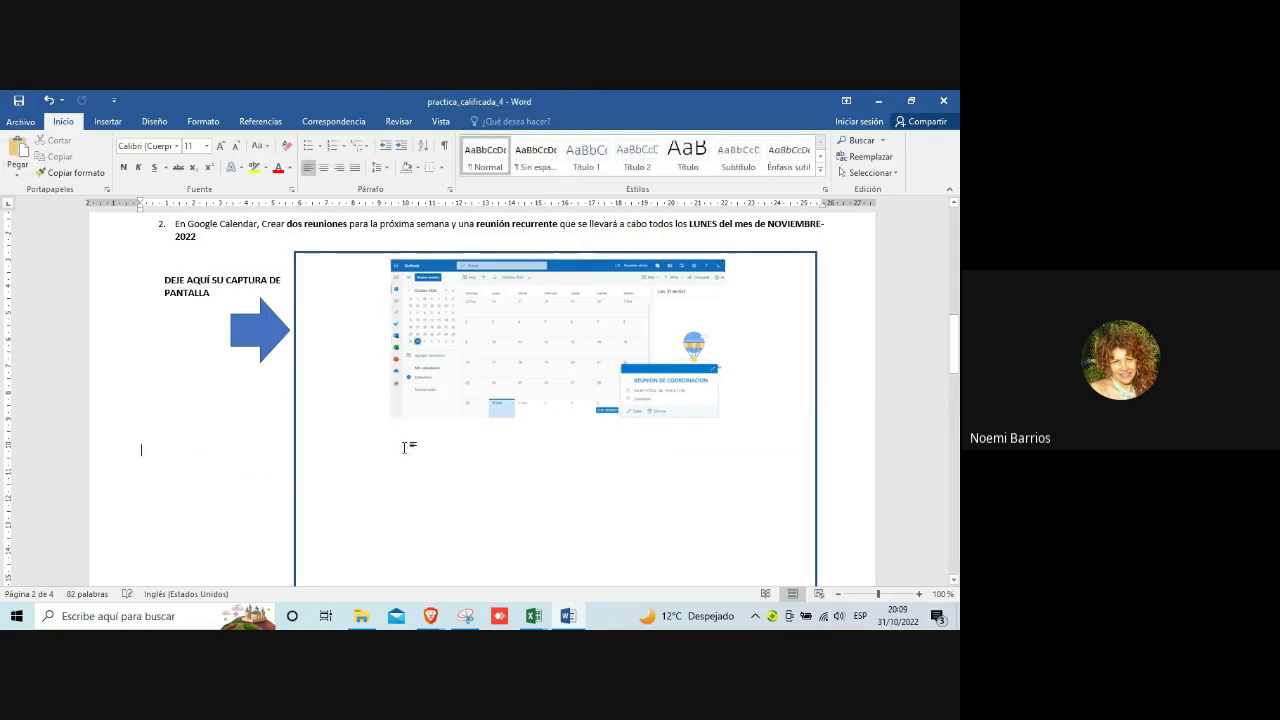
{"action": "left_click", "coordinate": [19, 101]}
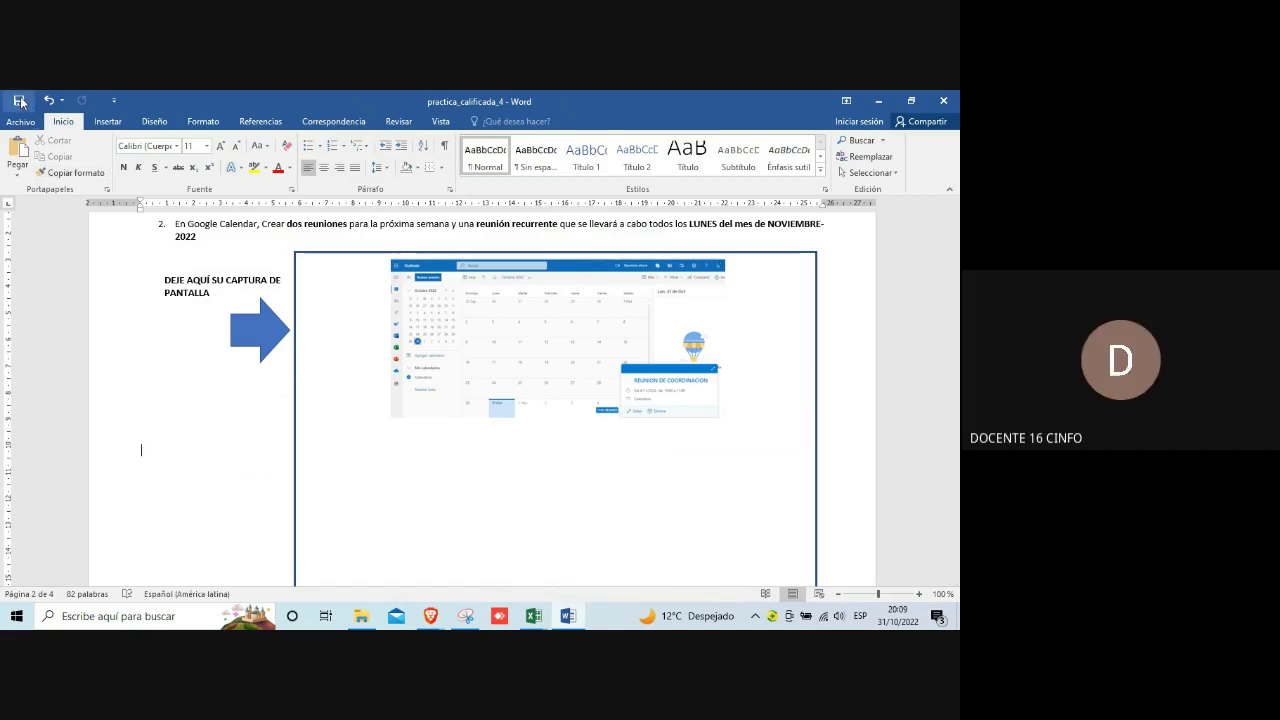
{"action": "left_click", "coordinate": [425, 320]}
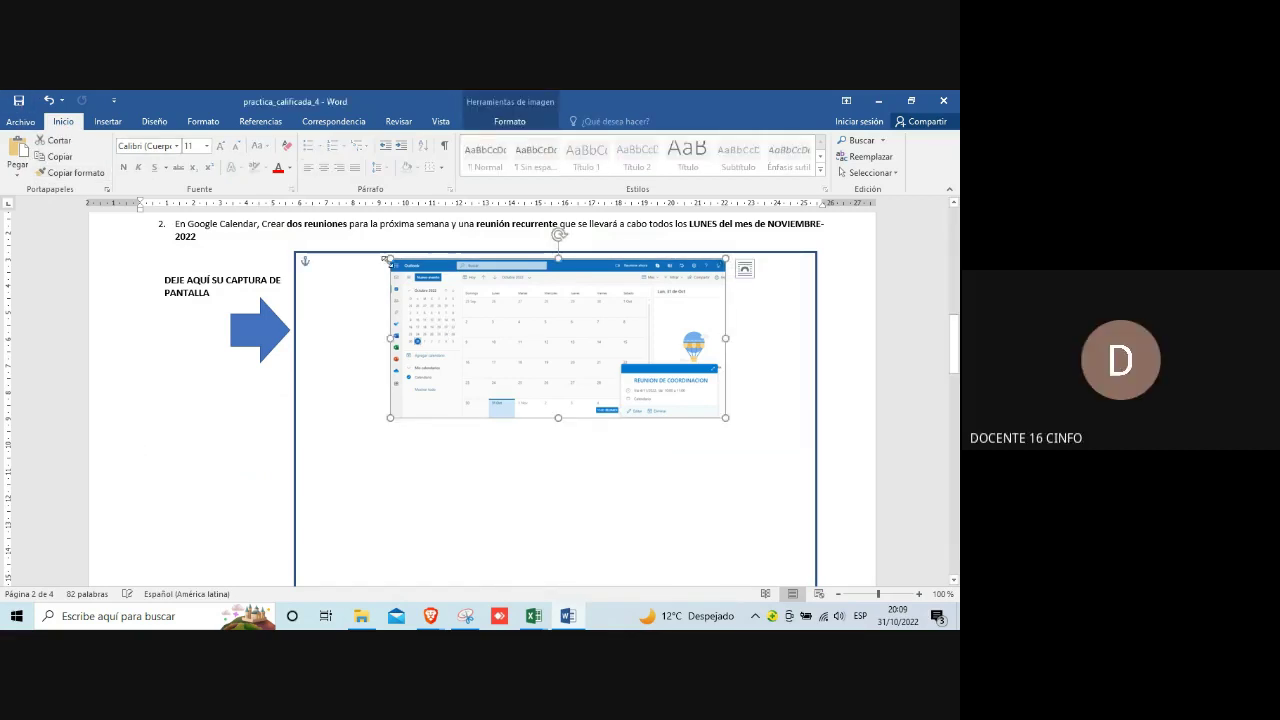
{"action": "left_click", "coordinate": [140, 337]}
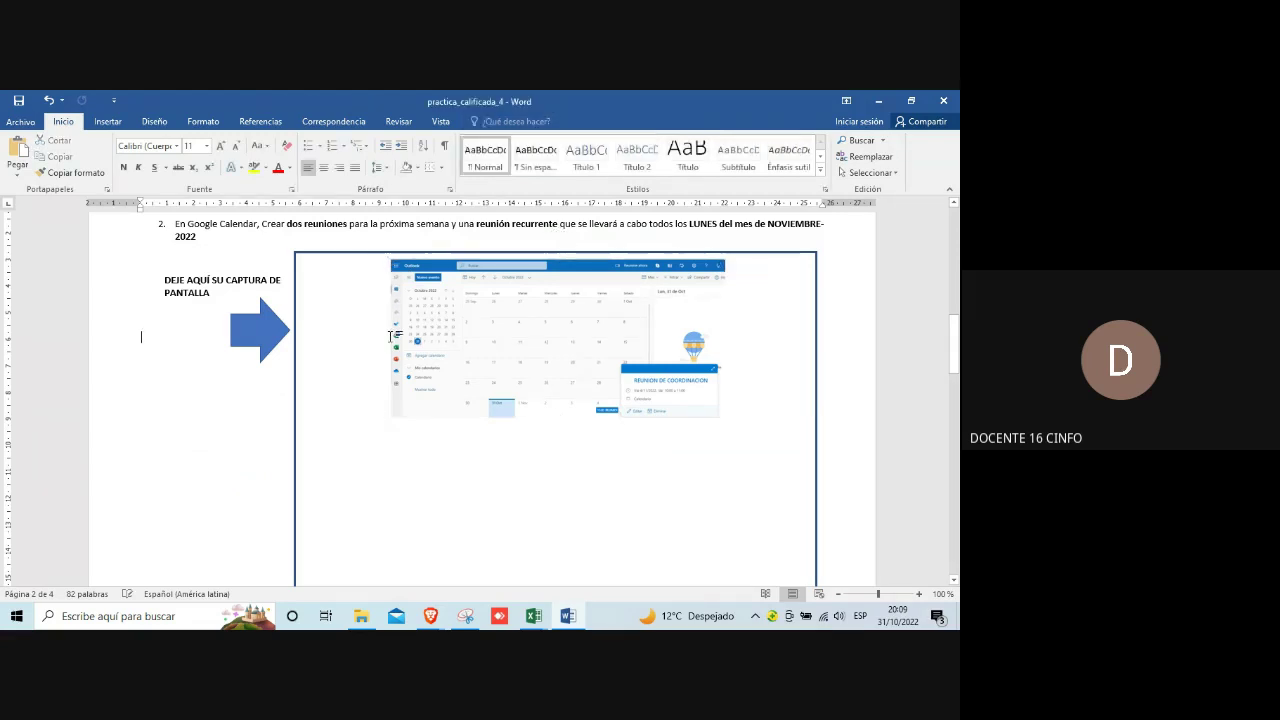
{"action": "left_click", "coordinate": [403, 274]}
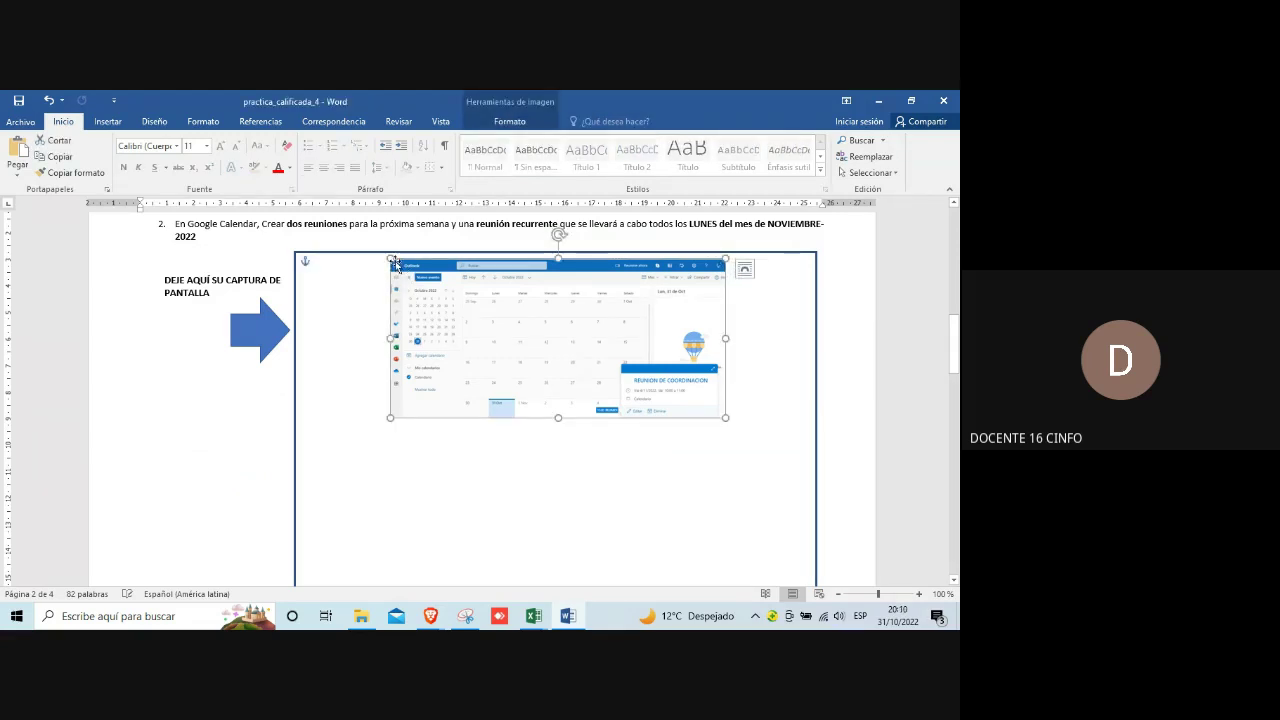
Step: Enlarge and widen the screenshot to fill the top of the capture box, then save
{"action": "left_click_drag", "start_coordinate": [390, 258], "coordinate": [334, 265]}
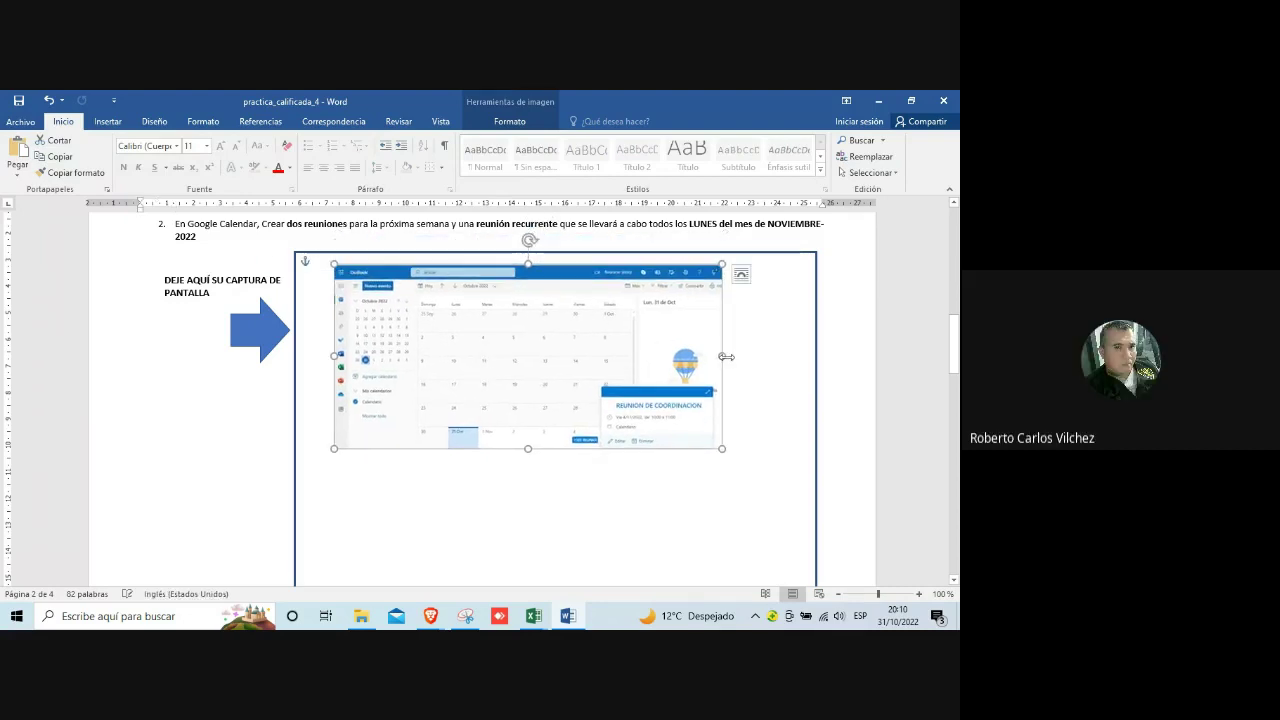
{"action": "left_click_drag", "start_coordinate": [720, 356], "coordinate": [807, 349]}
{"action": "left_click_drag", "start_coordinate": [621, 359], "coordinate": [603, 346]}
{"action": "scroll", "coordinate": [597, 331], "scroll_direction": "down", "scroll_amount": 3}
{"action": "scroll", "coordinate": [597, 331], "scroll_direction": "up", "scroll_amount": 2}
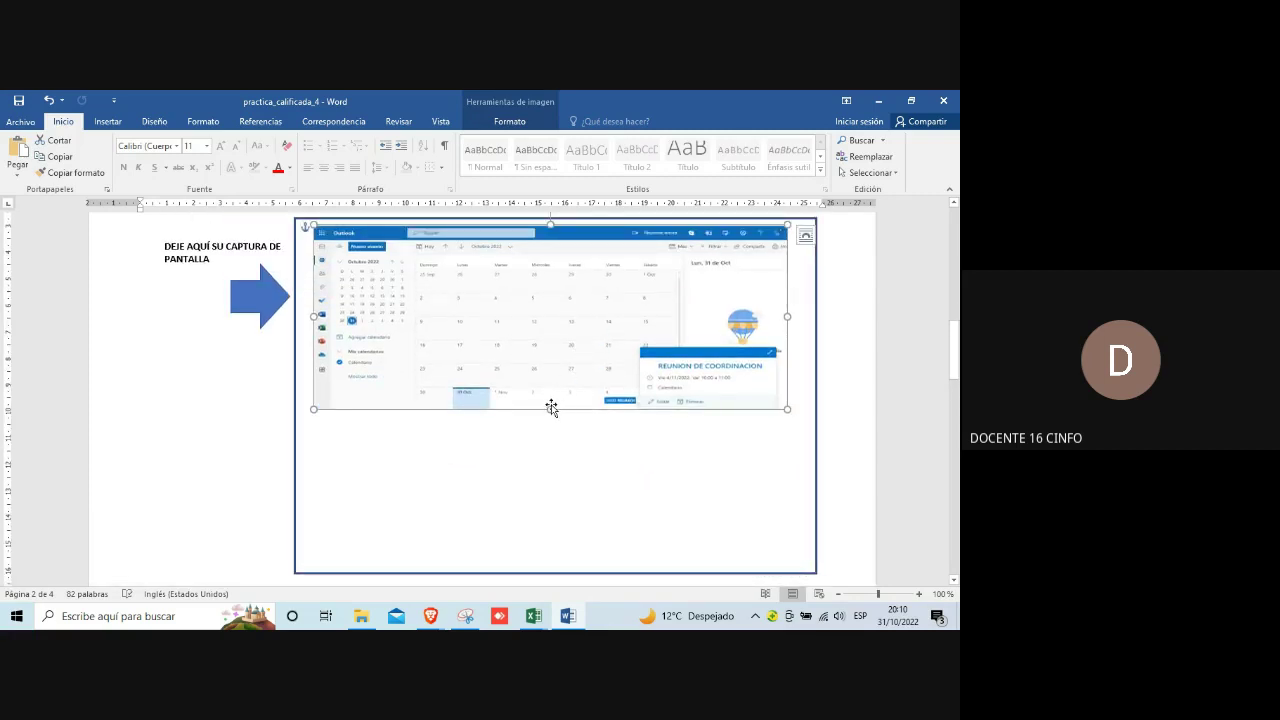
{"action": "left_click_drag", "start_coordinate": [550, 409], "coordinate": [551, 386]}
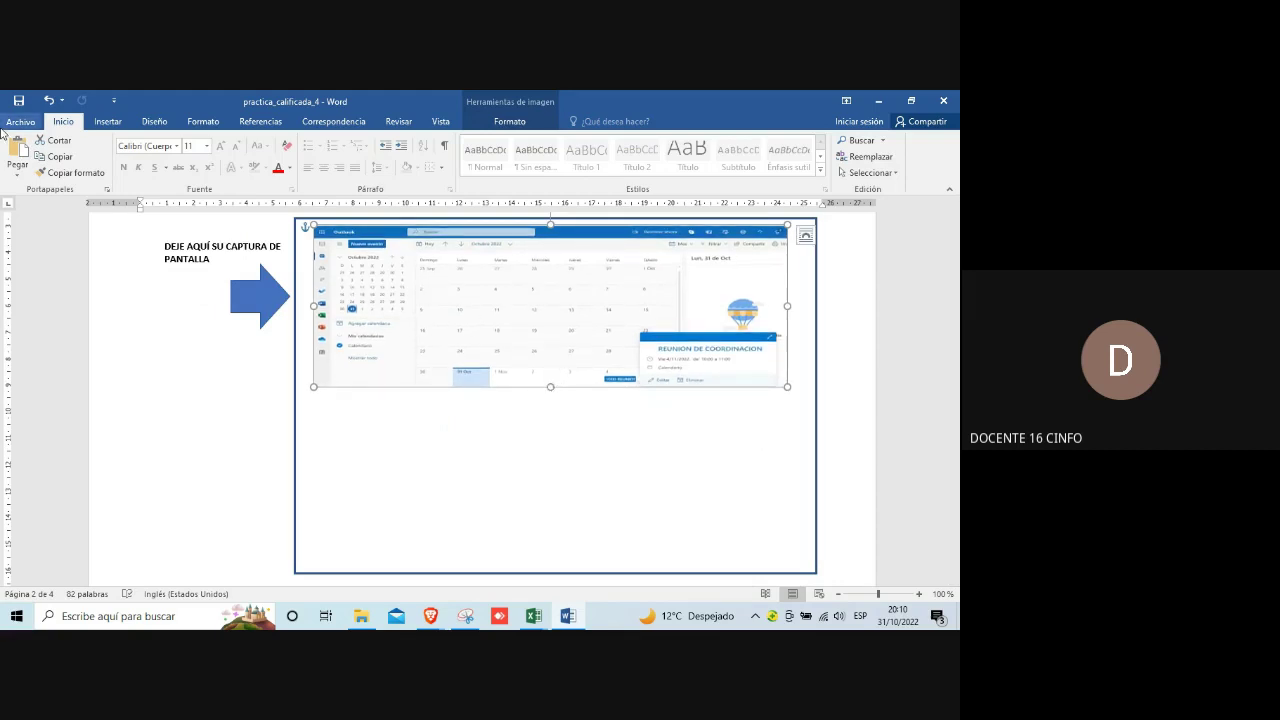
{"action": "left_click", "coordinate": [18, 100]}
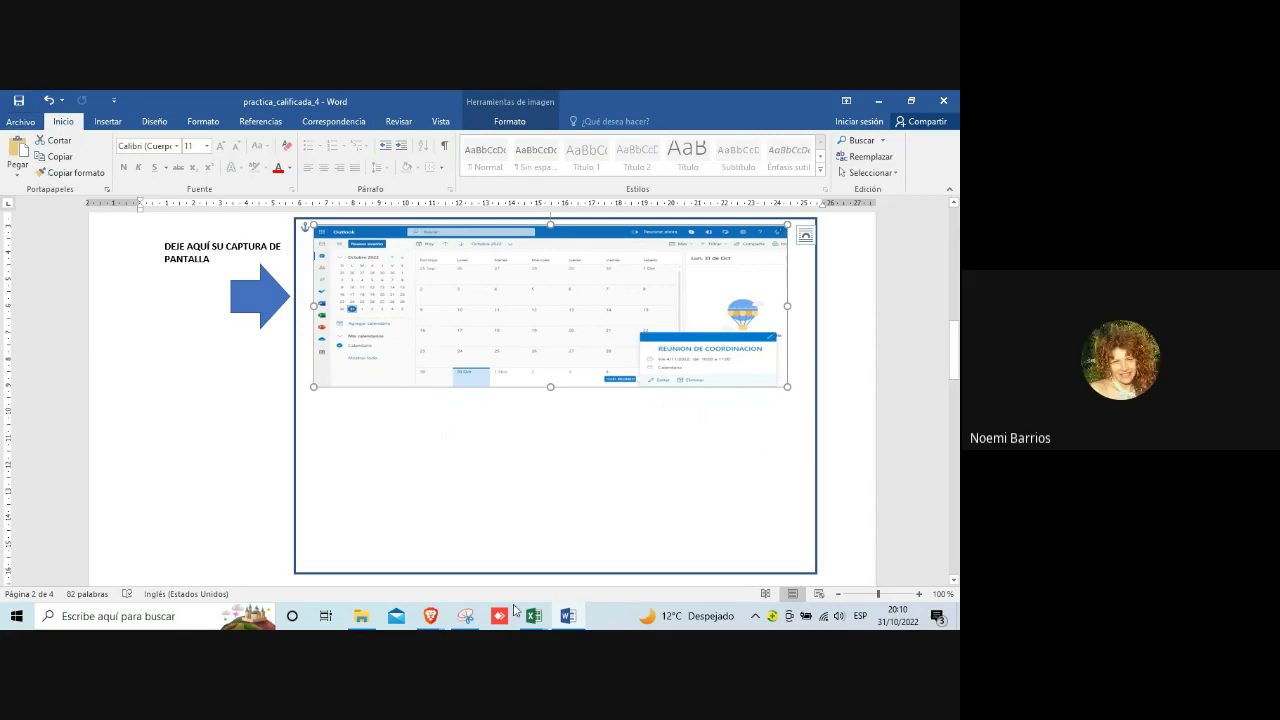
{"action": "mouse_move", "coordinate": [433, 620]}
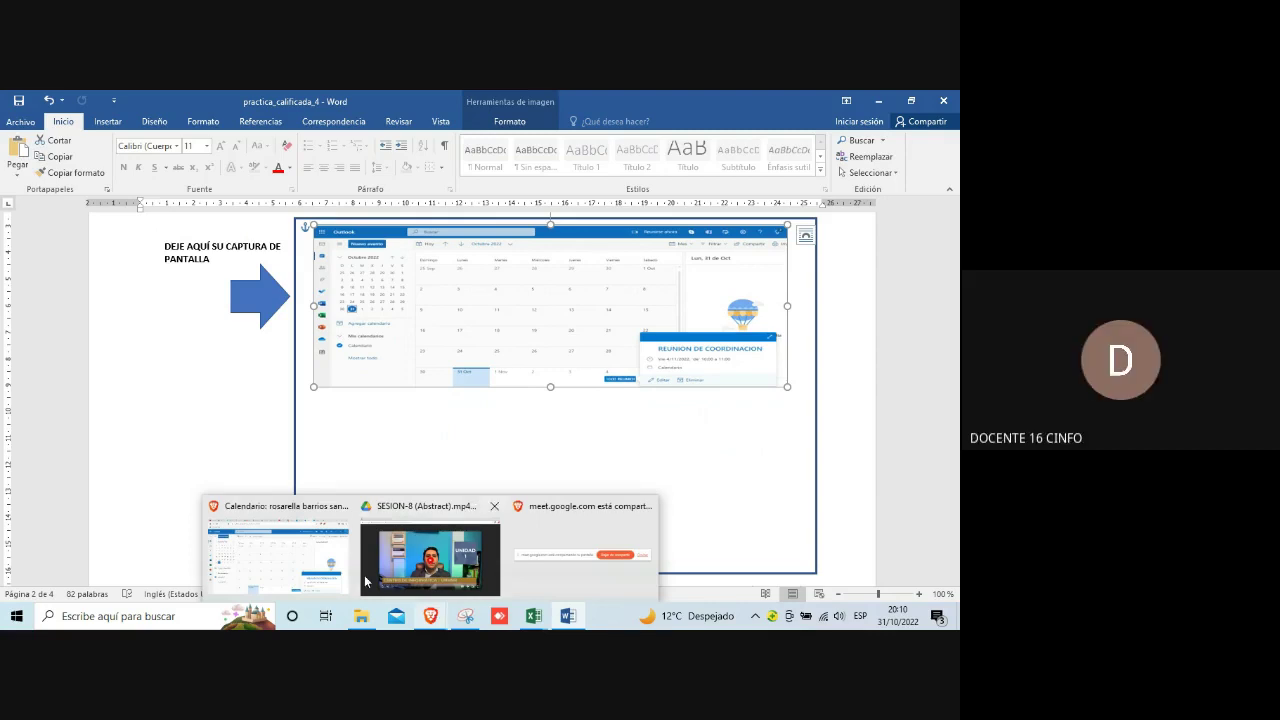
Step: Return to Outlook and start a new event on Friday 28 October, 08:00–08:30
{"action": "left_click", "coordinate": [306, 556]}
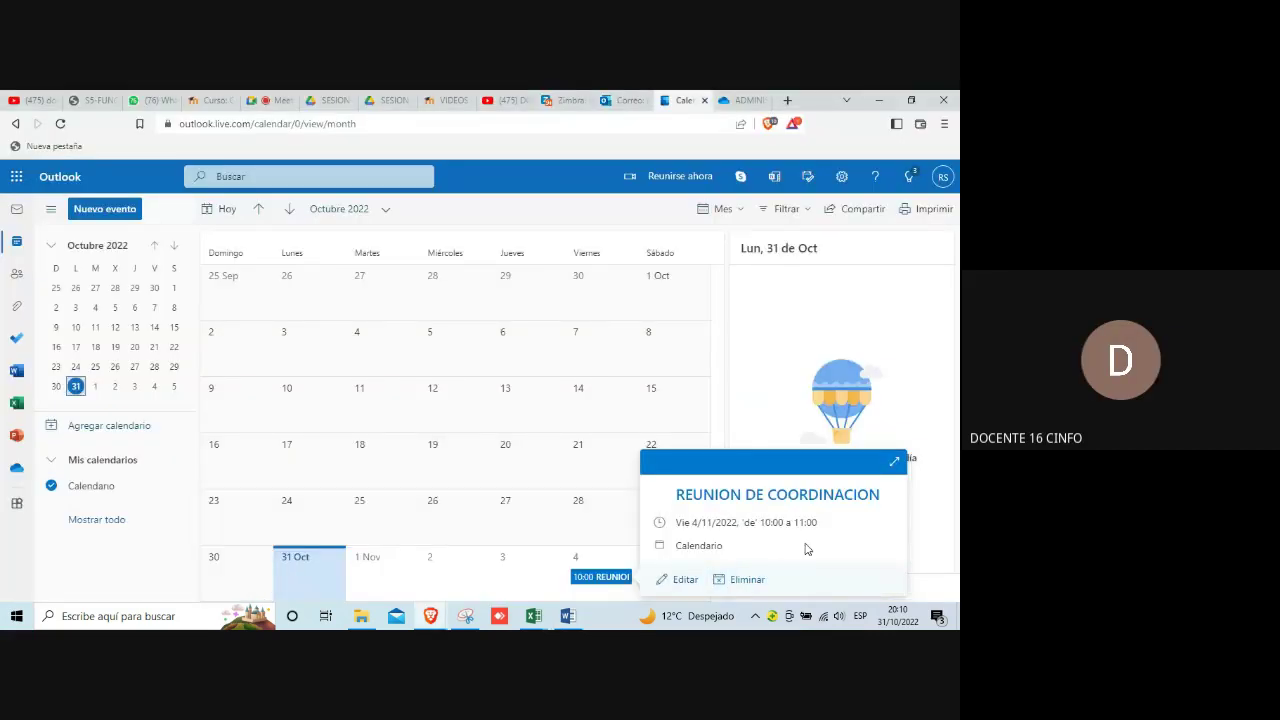
{"action": "left_click", "coordinate": [610, 530]}
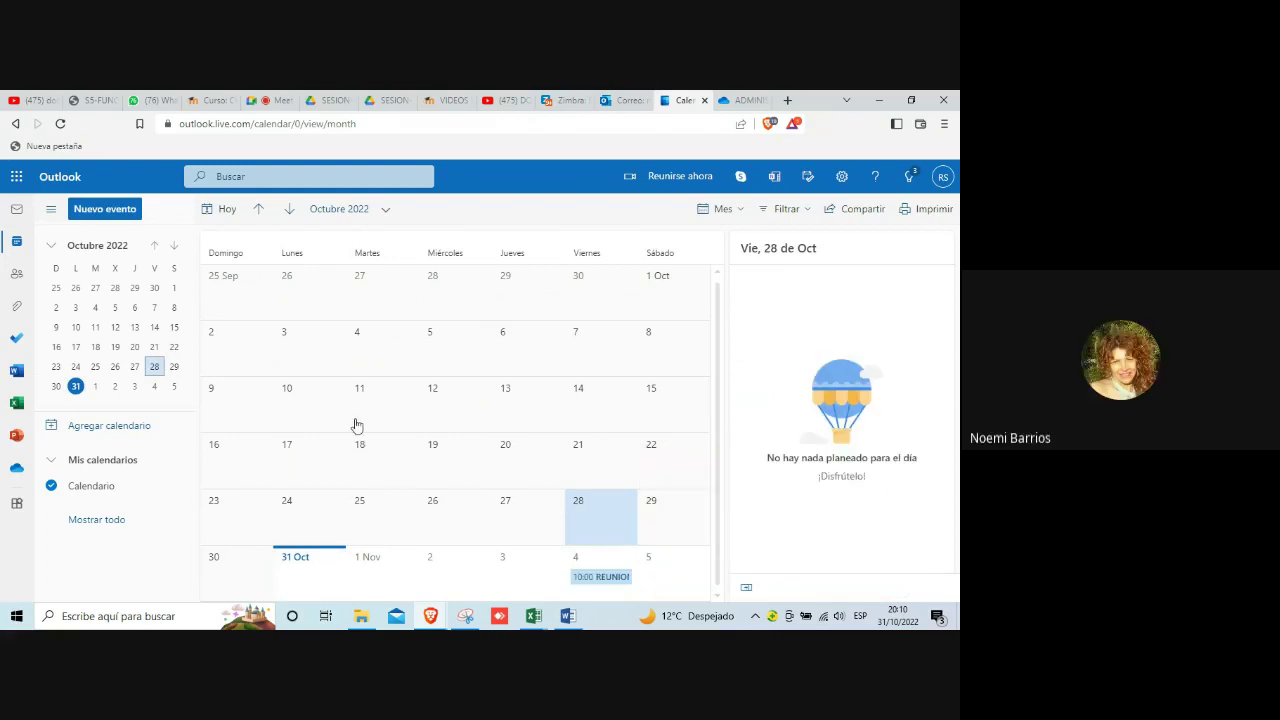
{"action": "left_click", "coordinate": [87, 217]}
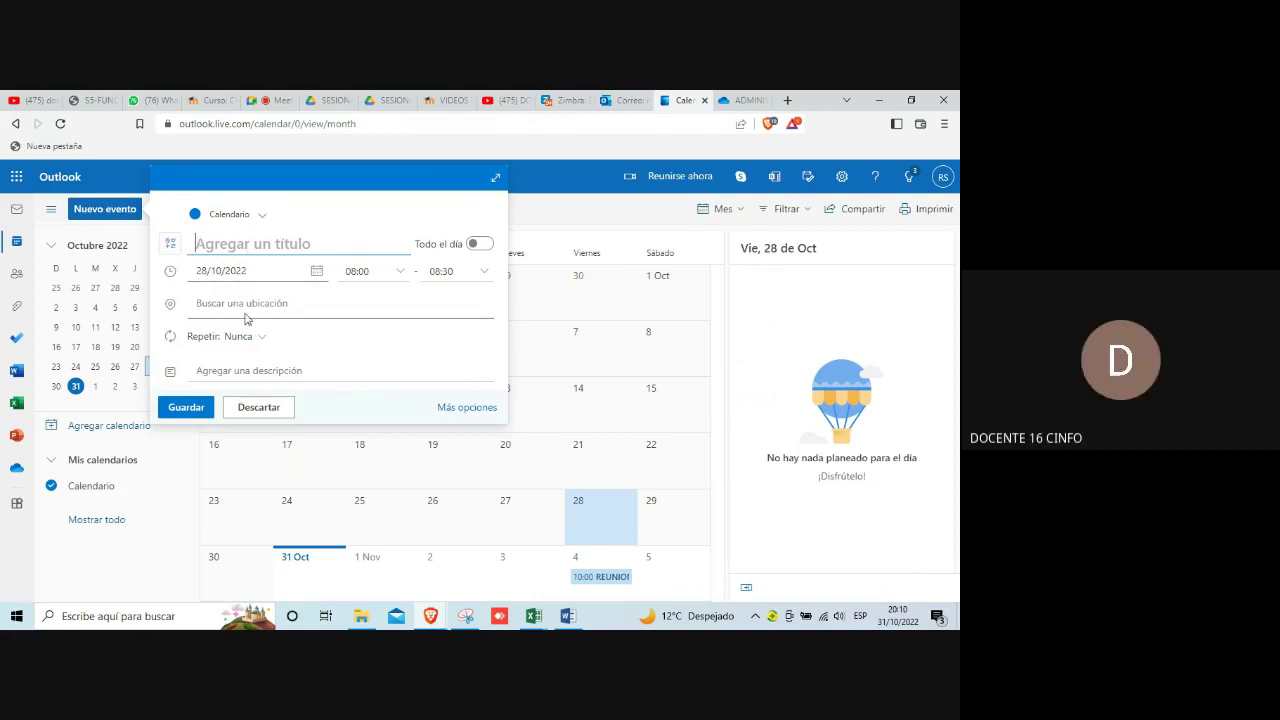
Step: Make the event repeat on a custom weekly pattern on Monday instead of Friday
{"action": "left_click", "coordinate": [262, 341]}
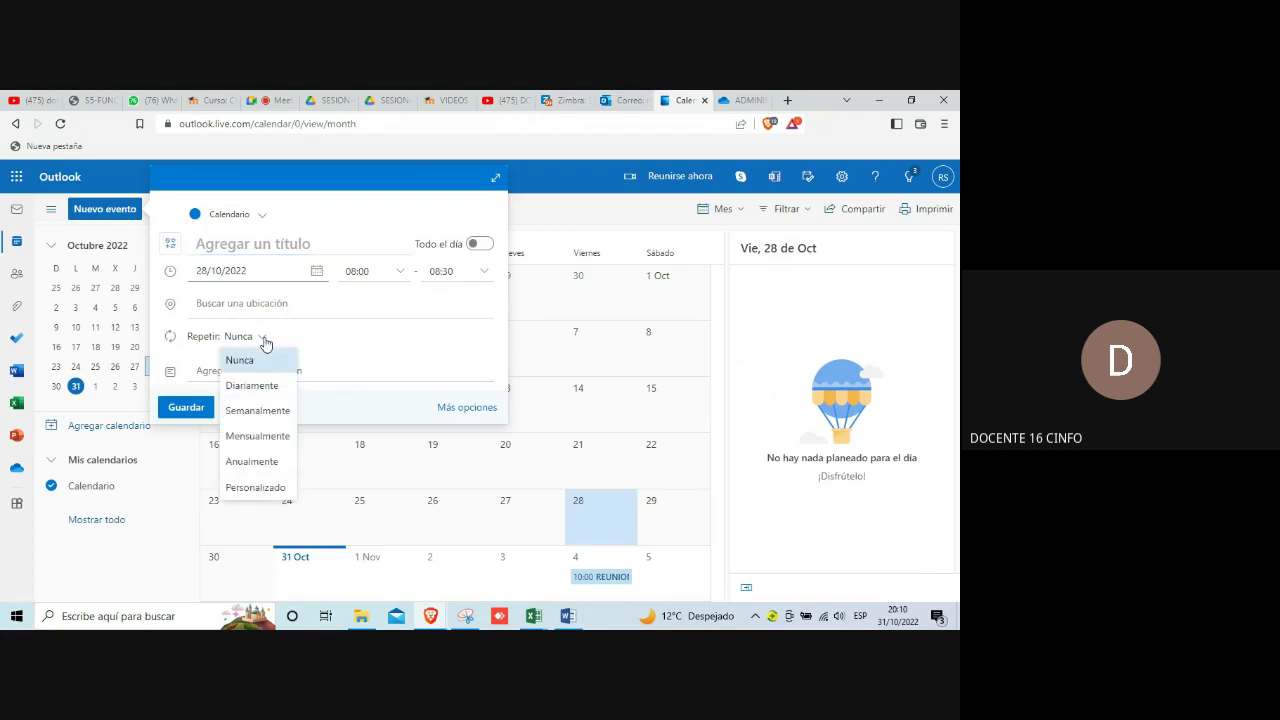
{"action": "left_click", "coordinate": [256, 487]}
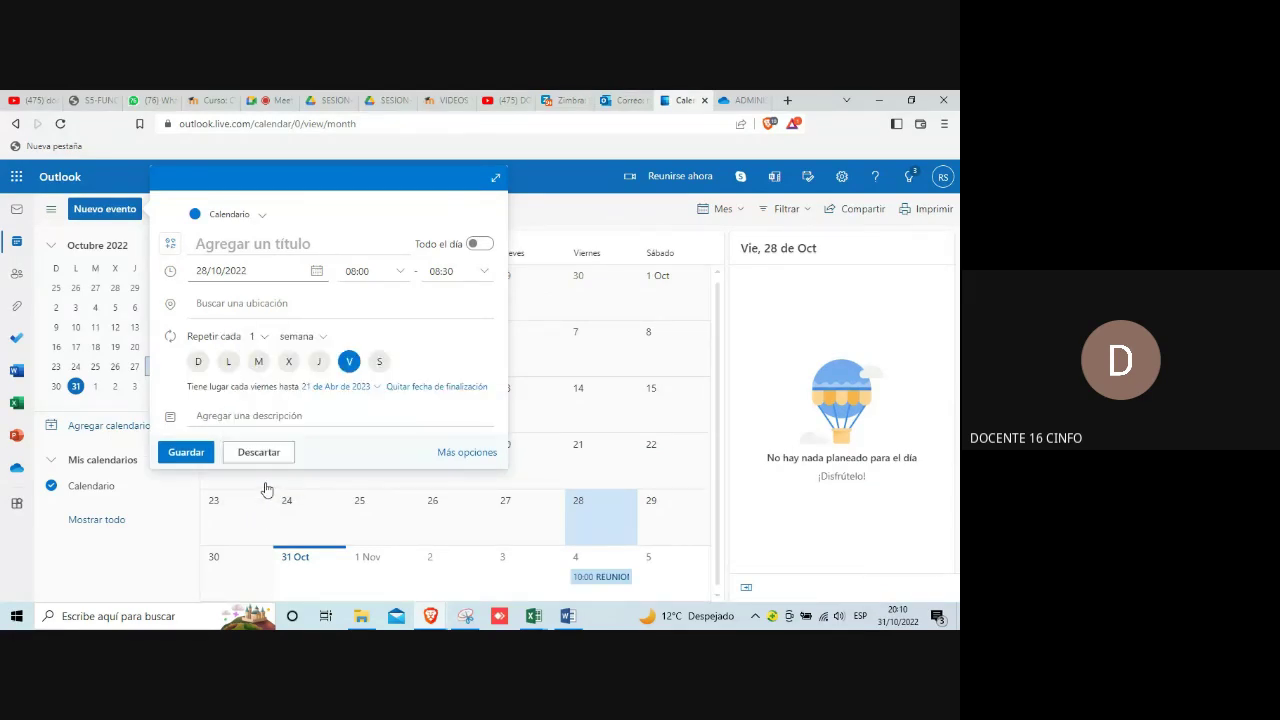
{"action": "left_click", "coordinate": [229, 363]}
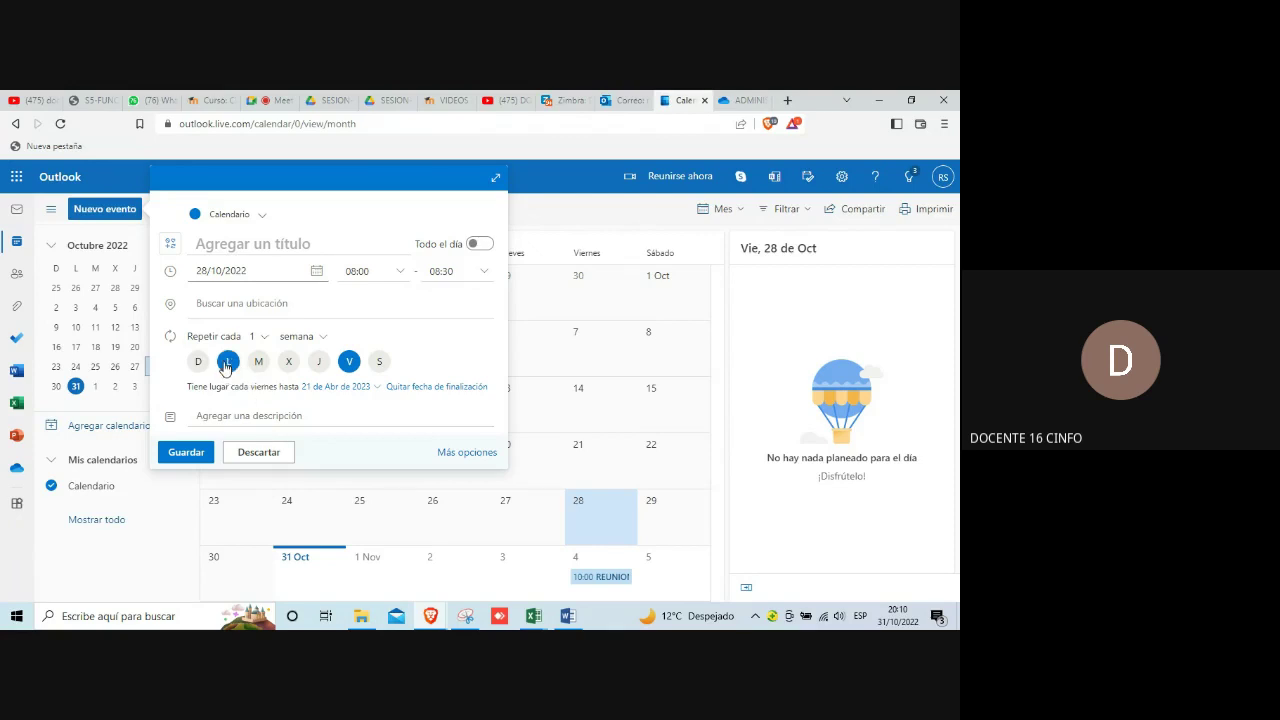
{"action": "left_click", "coordinate": [349, 365]}
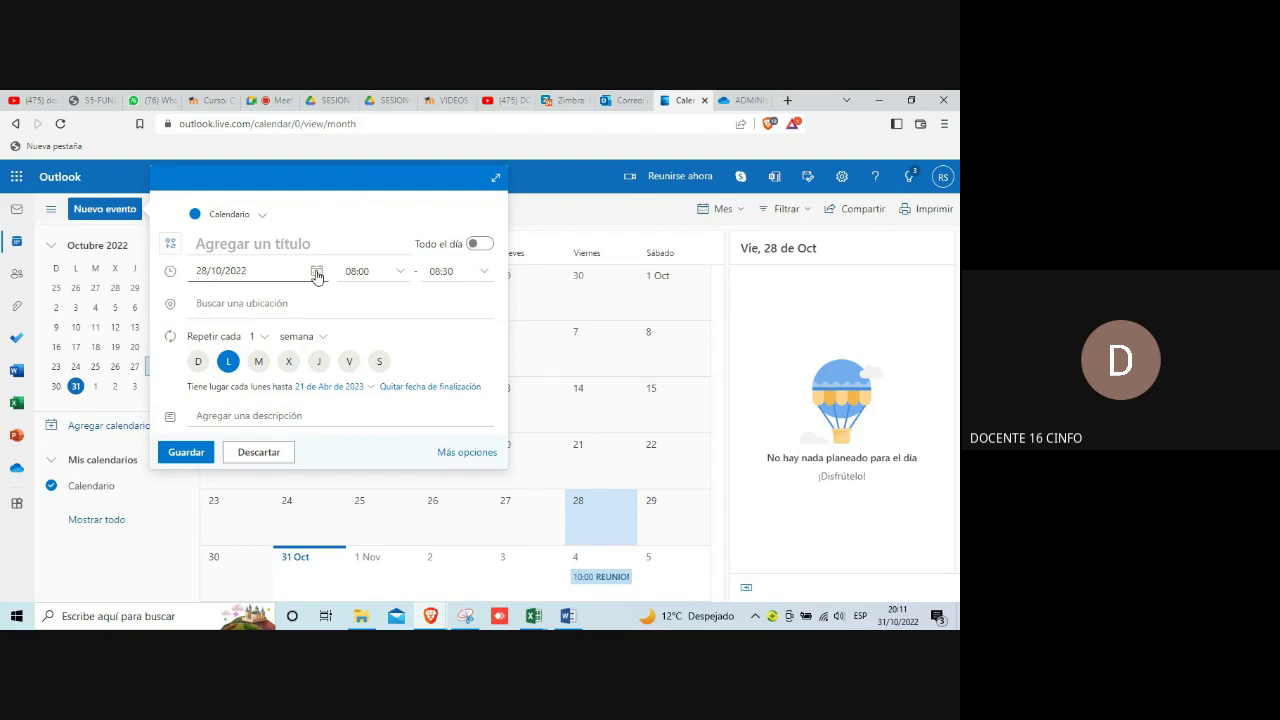
Step: Change the event's start date to Monday 7 November 2022
{"action": "left_click", "coordinate": [316, 274]}
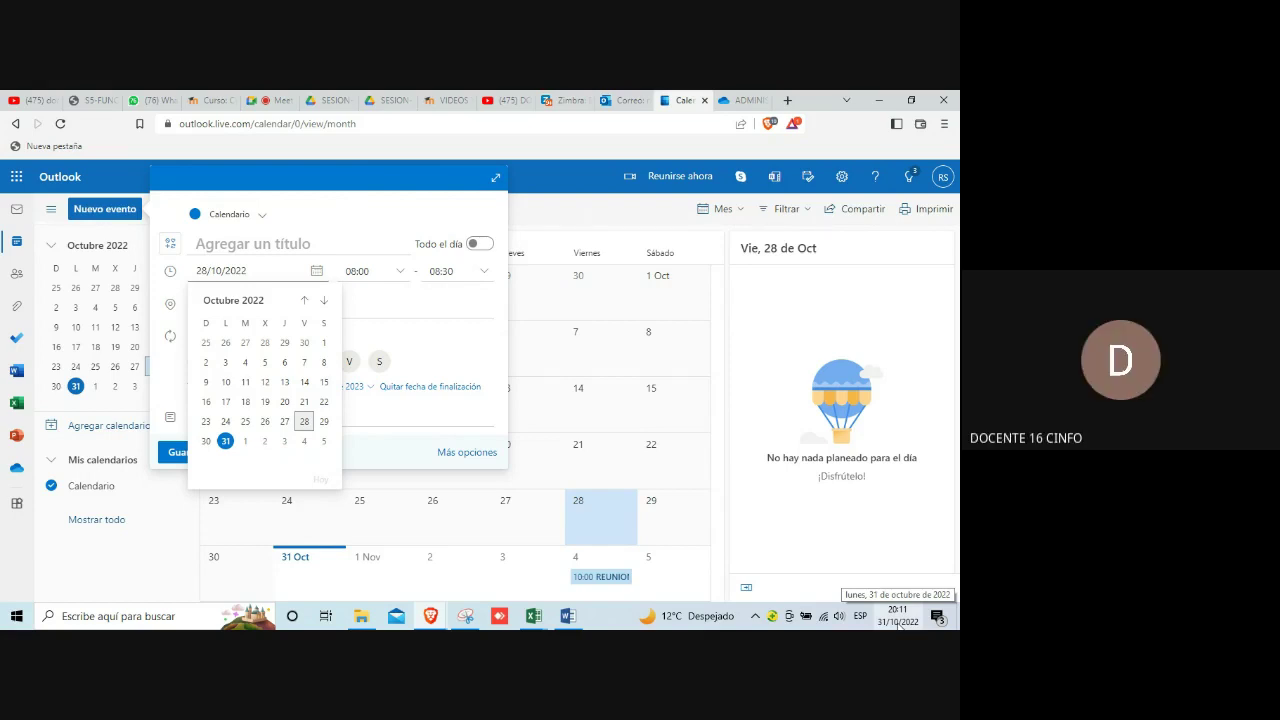
{"action": "left_click", "coordinate": [898, 616]}
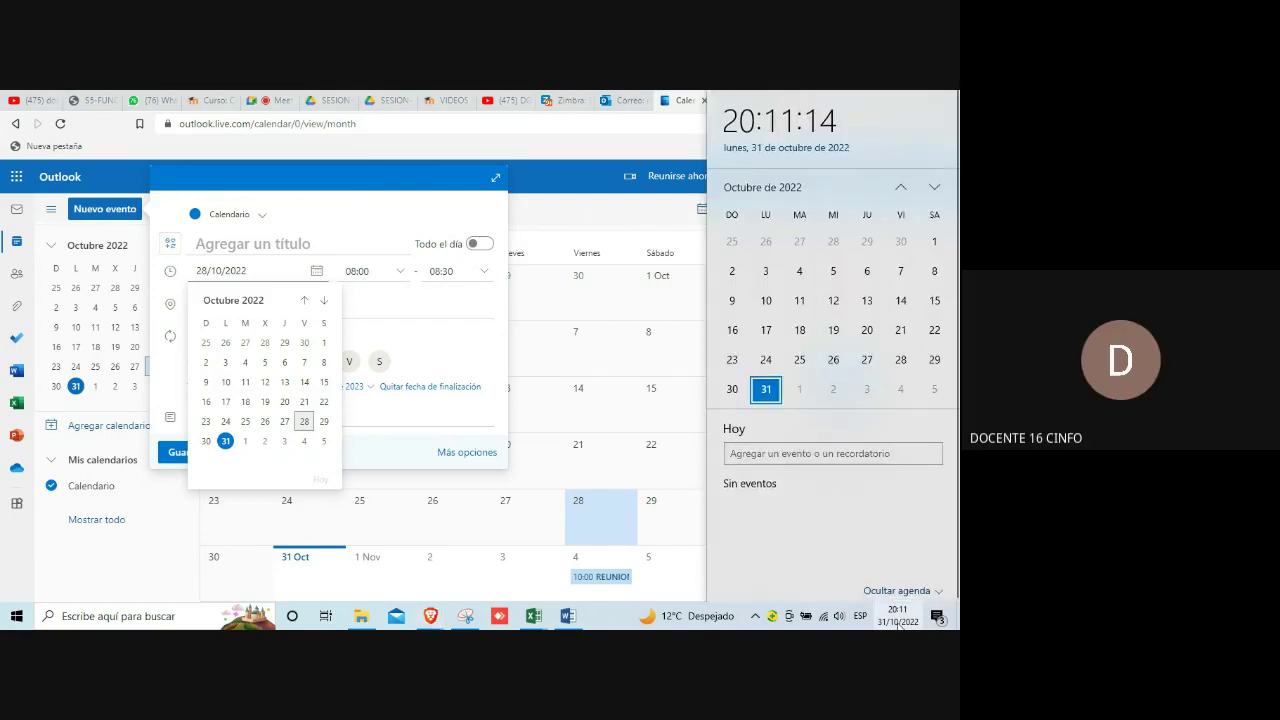
{"action": "left_click", "coordinate": [935, 189]}
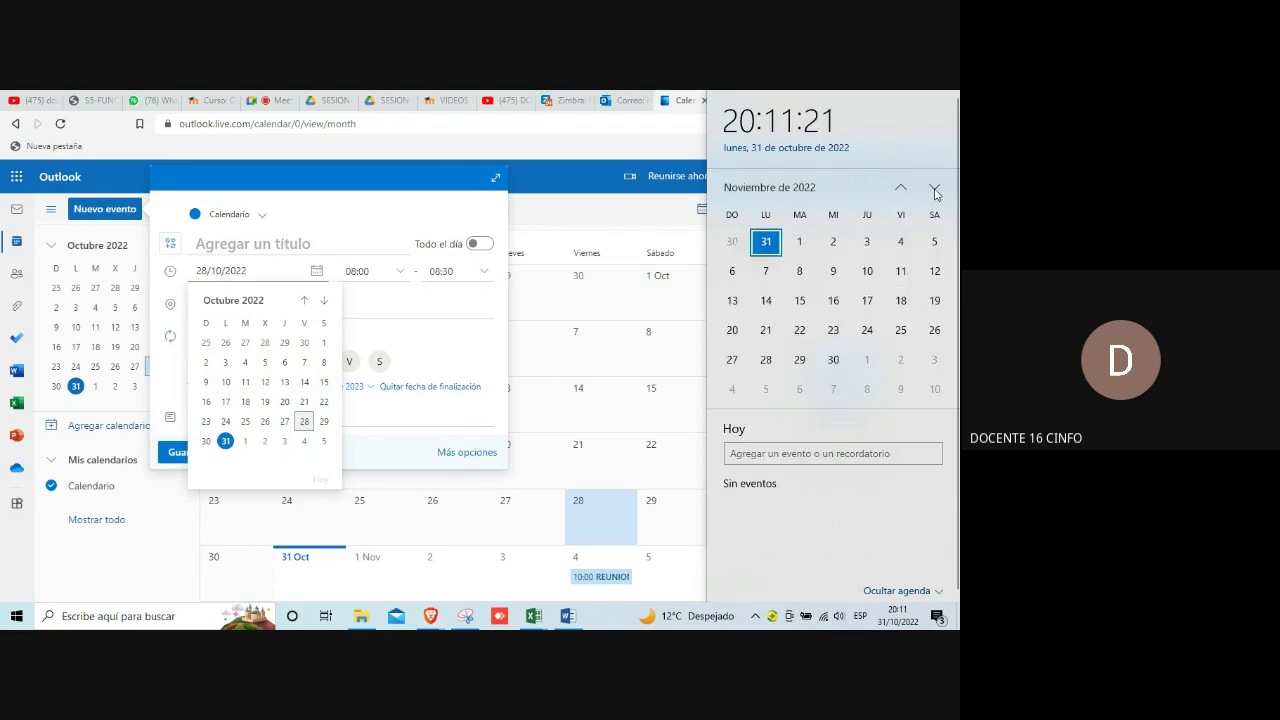
{"action": "left_click", "coordinate": [316, 275]}
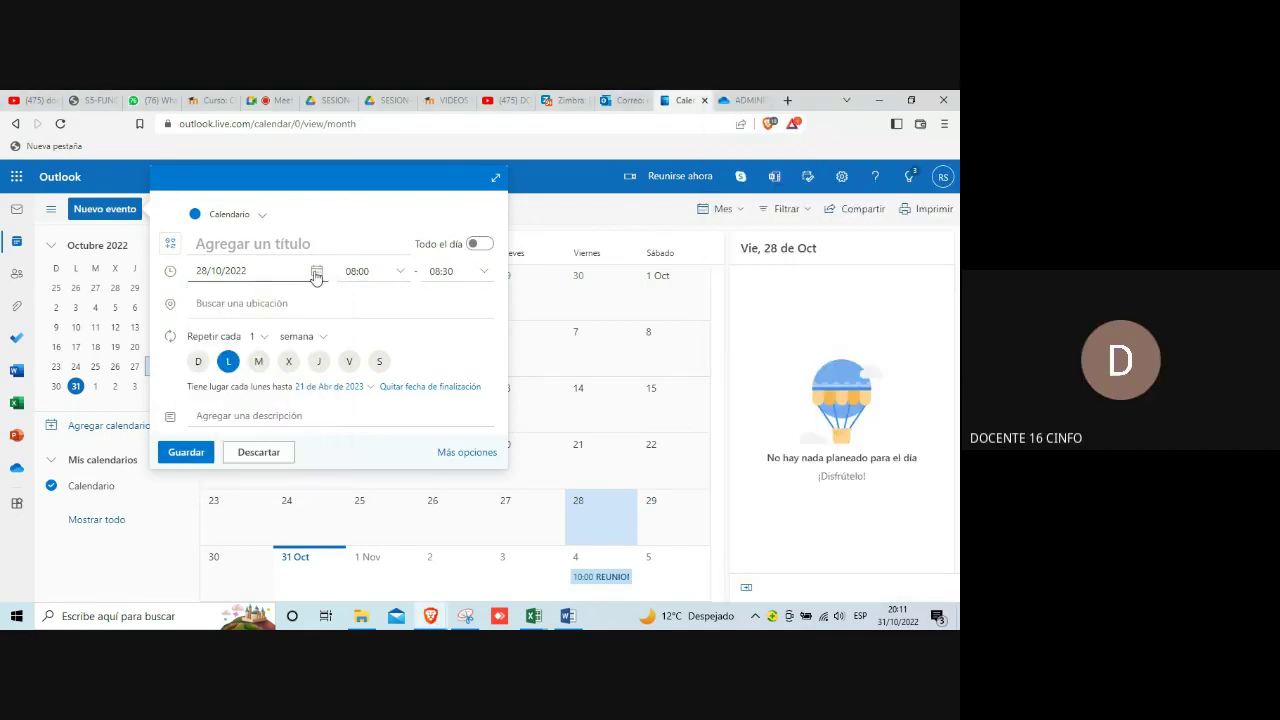
{"action": "left_click", "coordinate": [316, 275]}
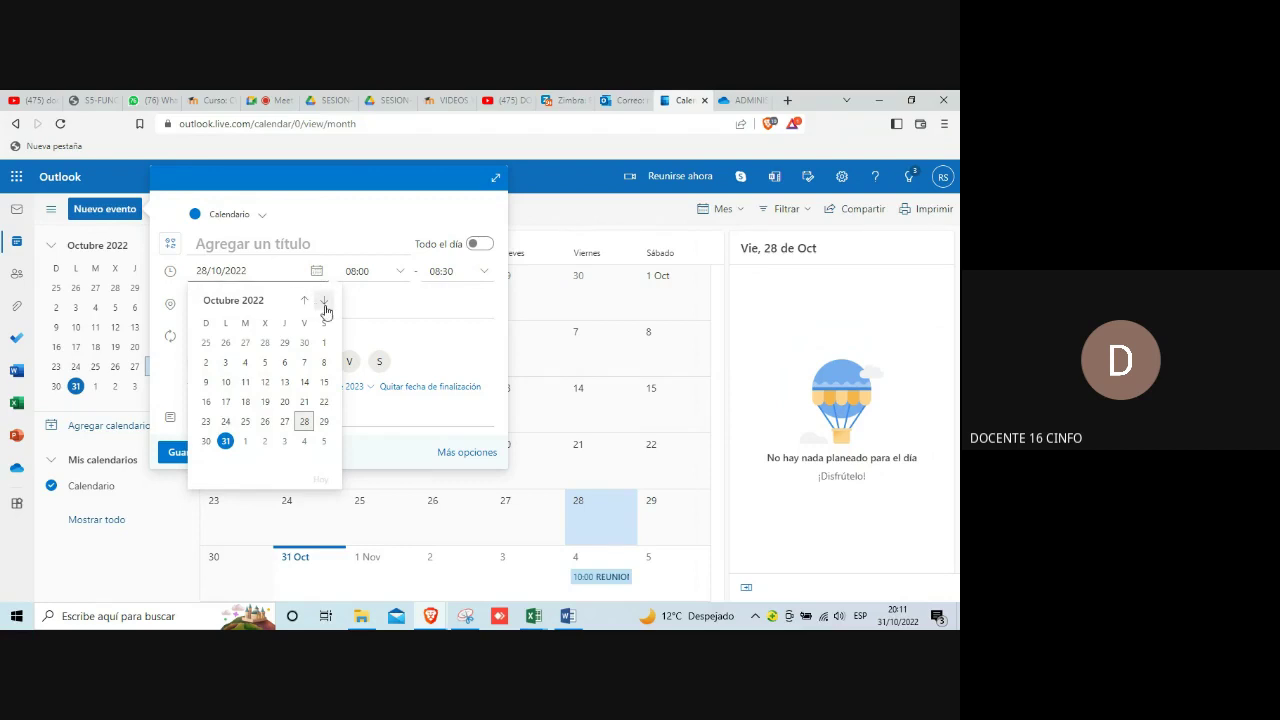
{"action": "left_click", "coordinate": [324, 302]}
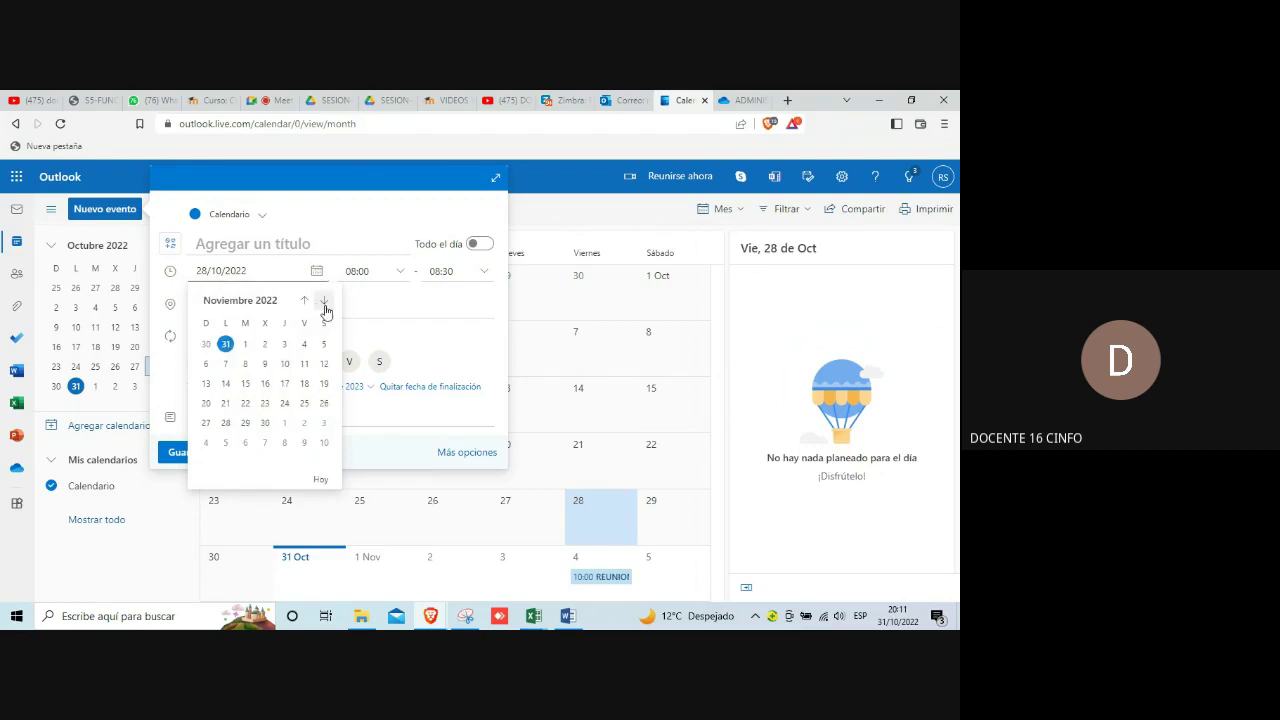
{"action": "left_click", "coordinate": [226, 362]}
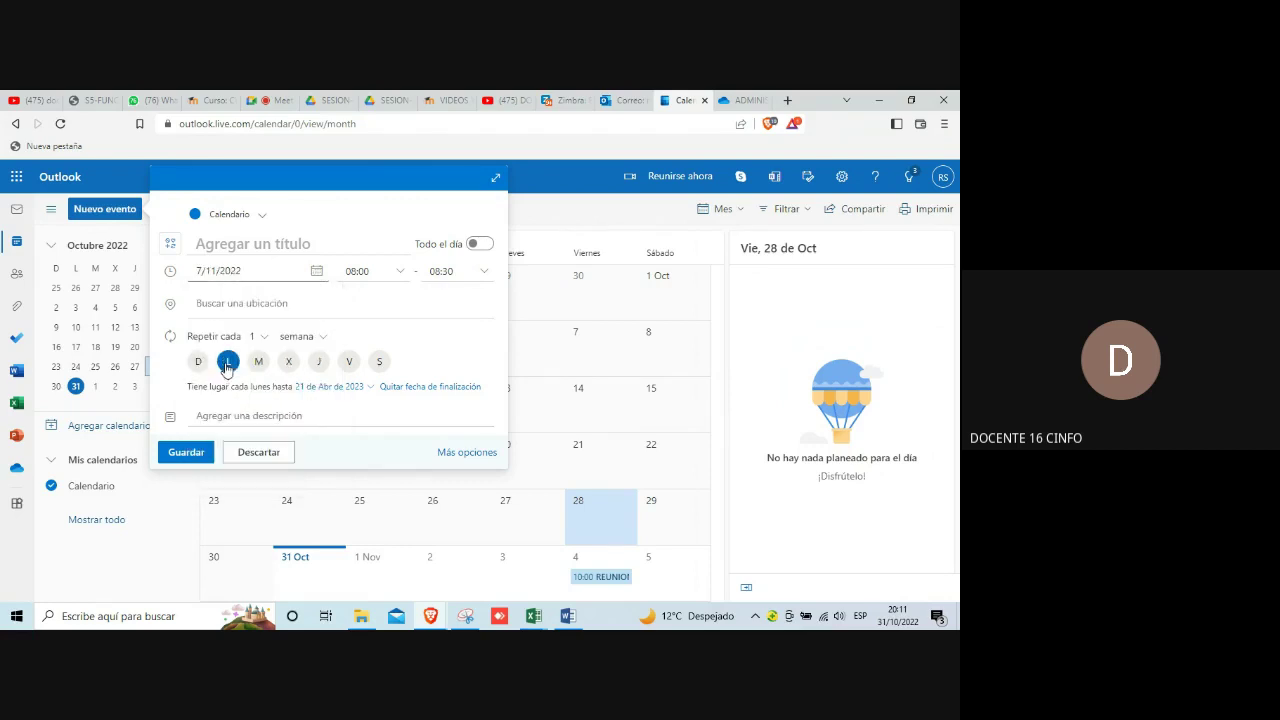
Step: Set the event to run from 09:30 to 11:30
{"action": "left_click", "coordinate": [402, 276]}
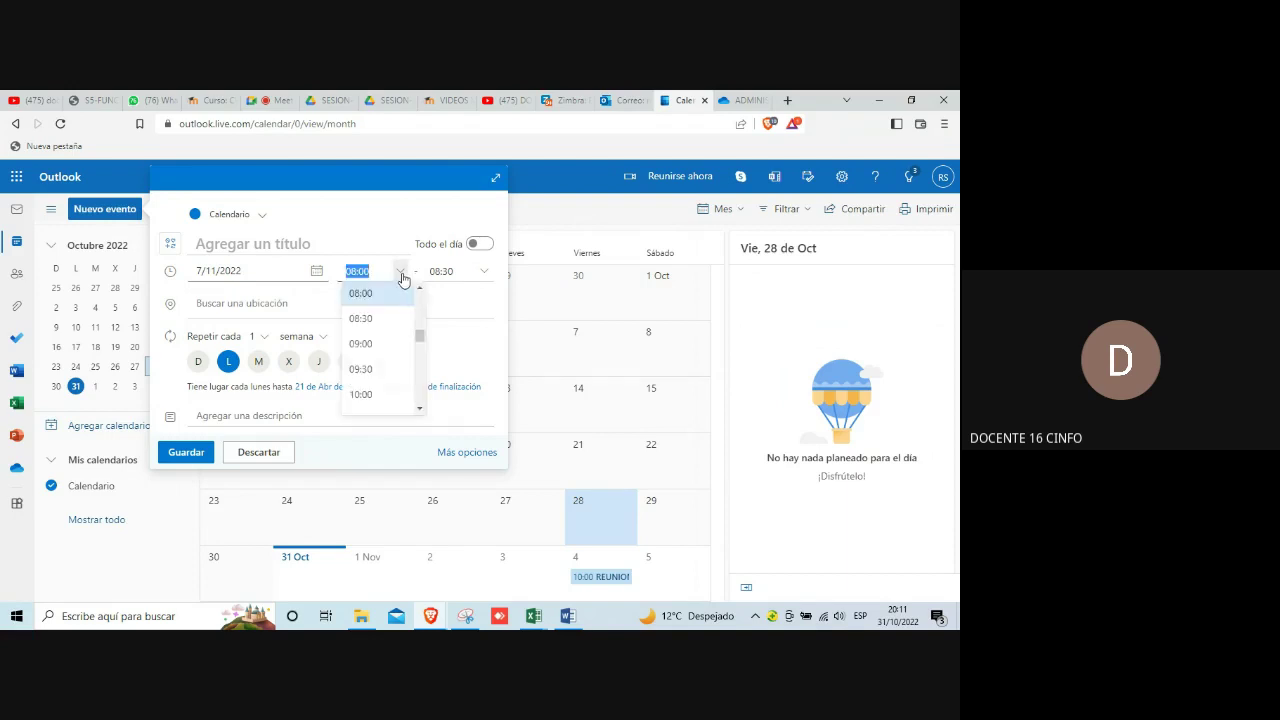
{"action": "left_click", "coordinate": [366, 370]}
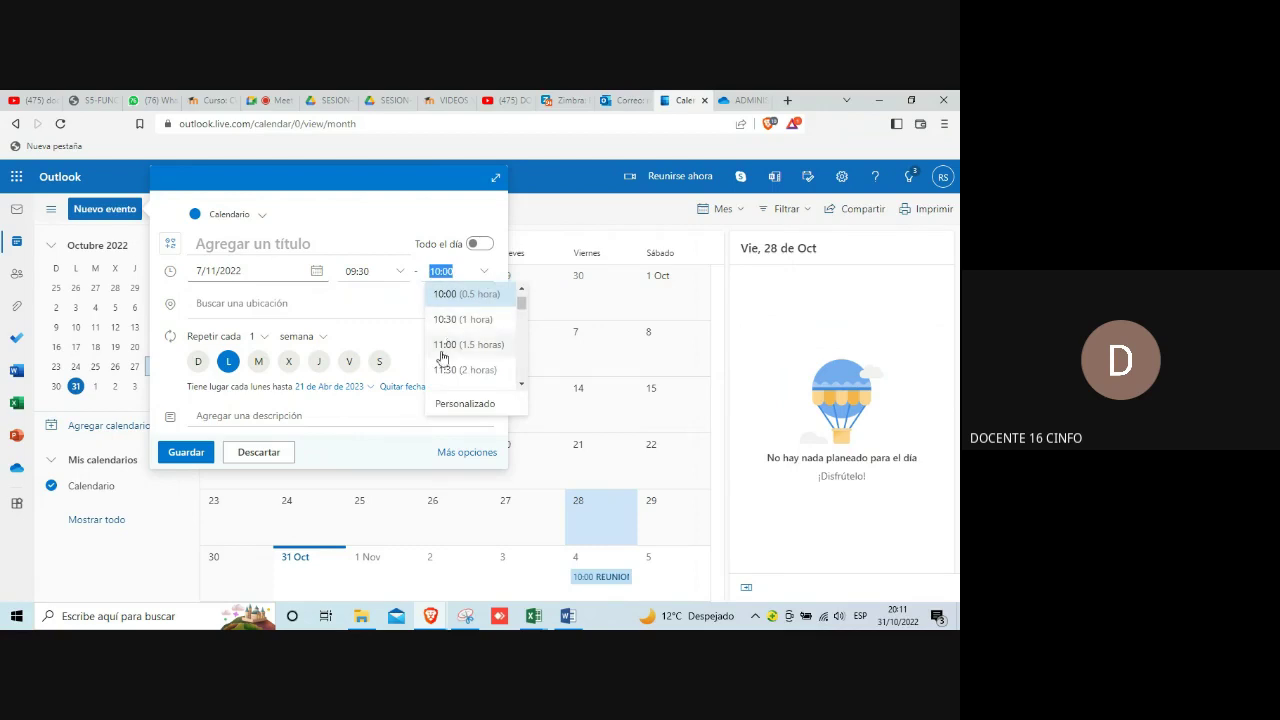
{"action": "left_click", "coordinate": [448, 369]}
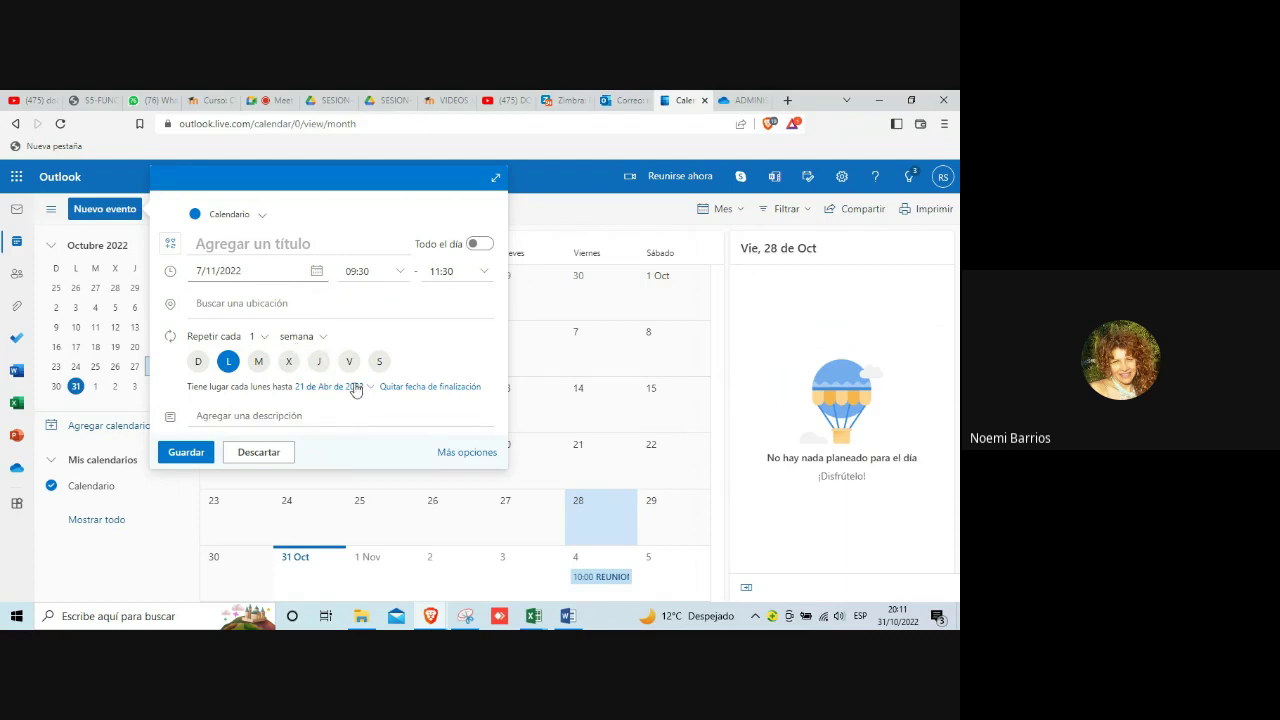
Step: Title the event 'COORDINACION REVISION POI-2023' and save the recurring event
{"action": "left_click", "coordinate": [187, 454]}
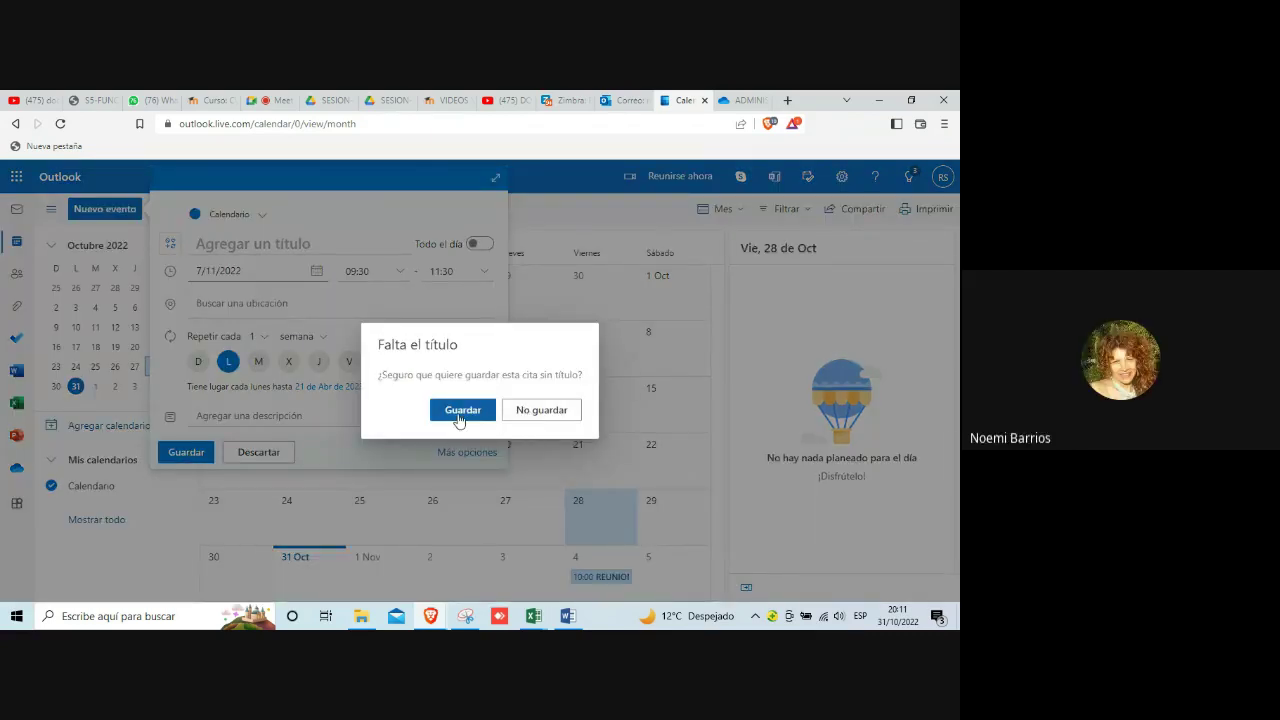
{"action": "left_click", "coordinate": [535, 410]}
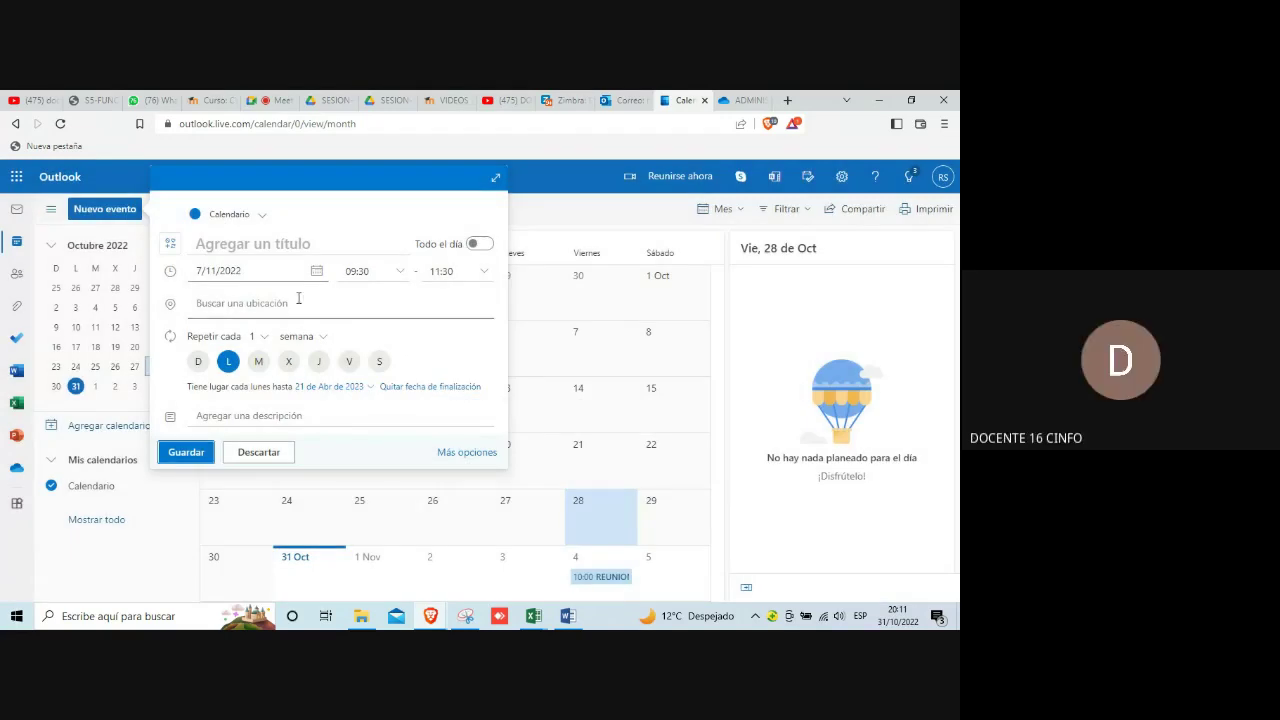
{"action": "left_click", "coordinate": [201, 243]}
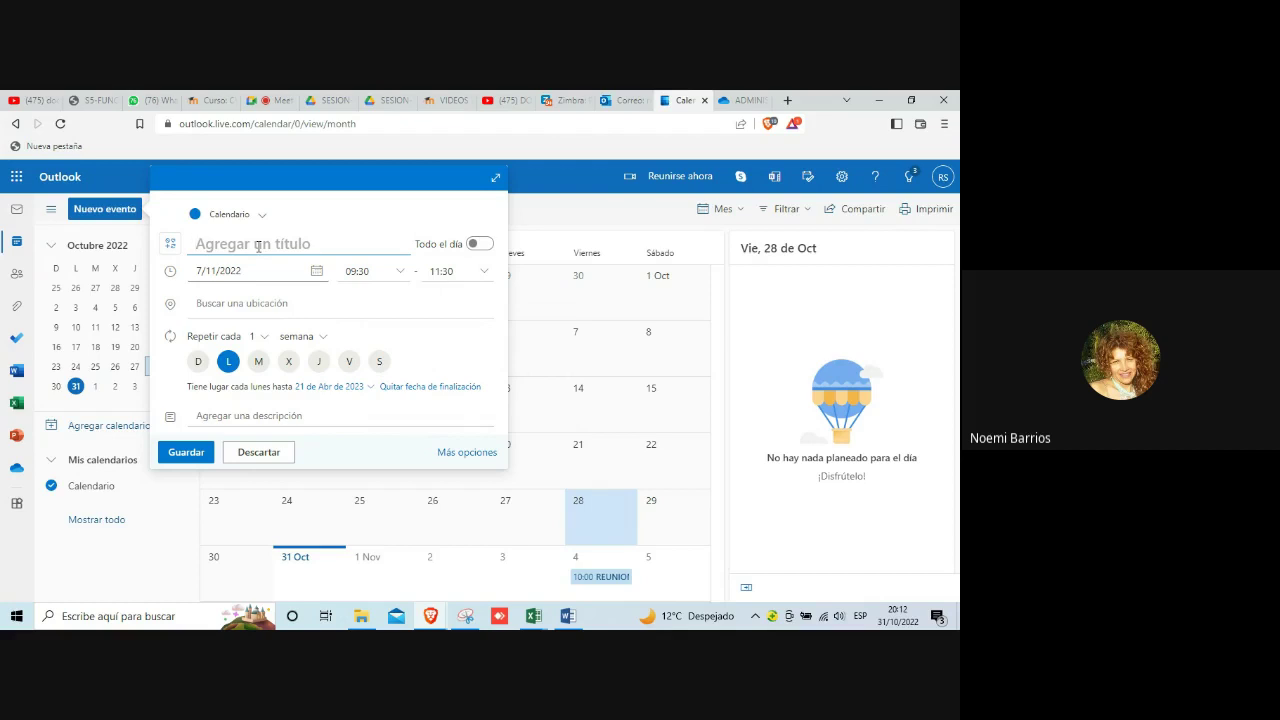
{"action": "type", "text": "COORDINACION "}
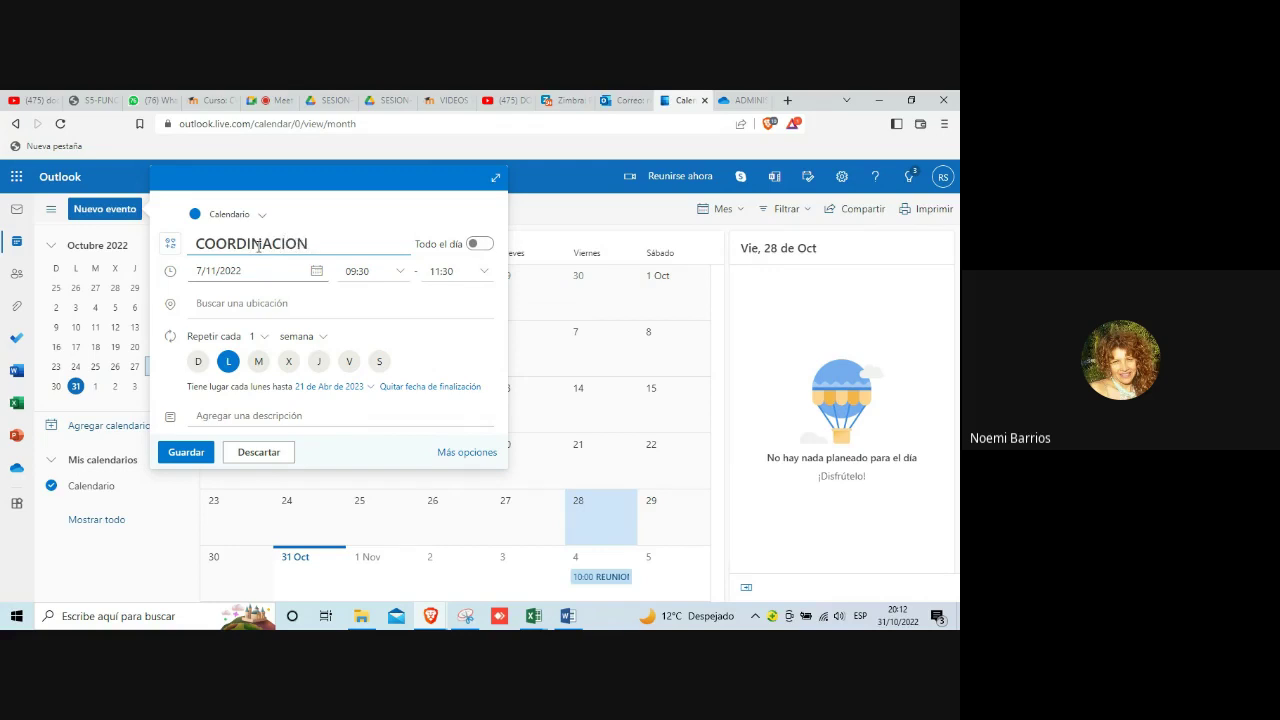
{"action": "type", "text": "REVISION POI-2023"}
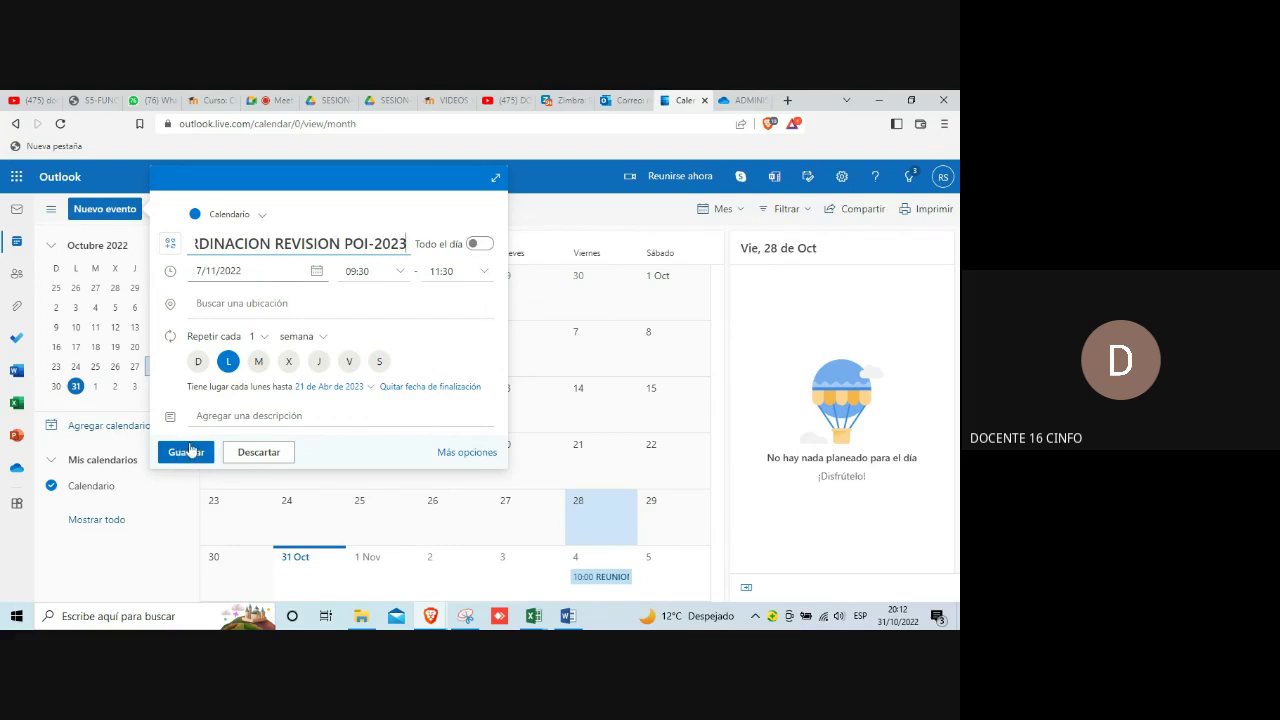
{"action": "left_click", "coordinate": [190, 454]}
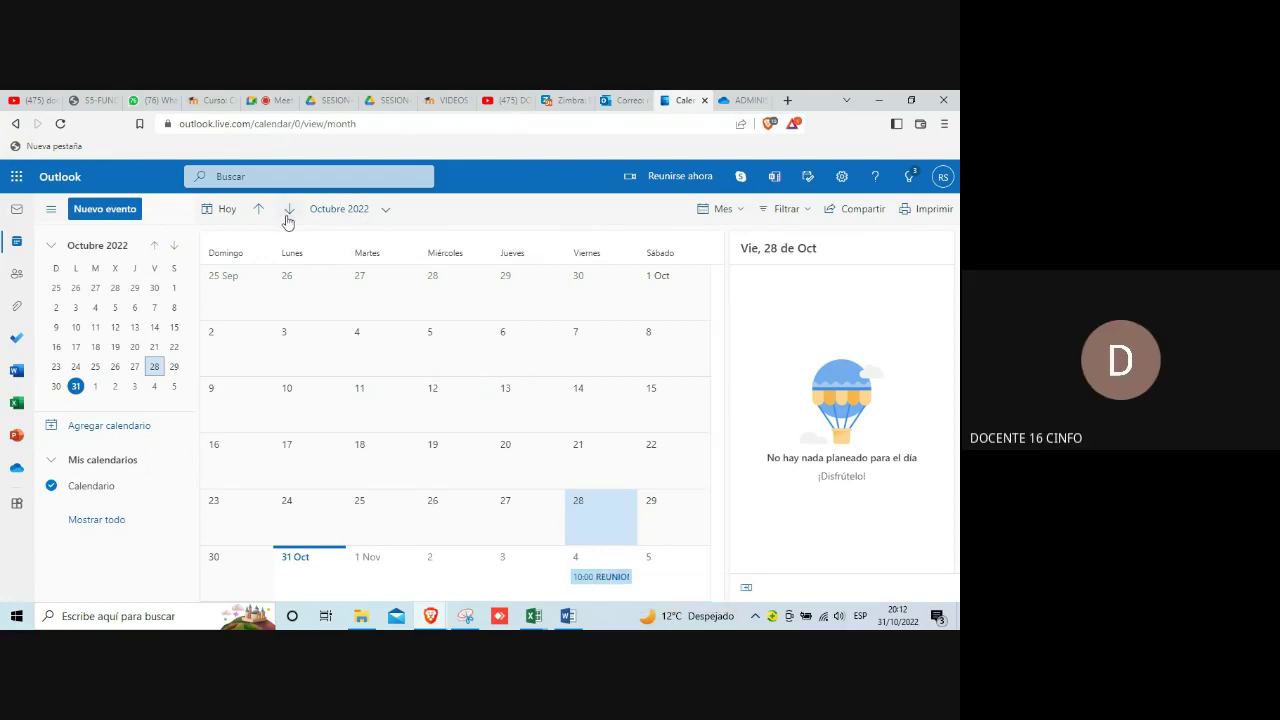
Step: Switch the calendar month view from October to November 2022
{"action": "left_click", "coordinate": [383, 212]}
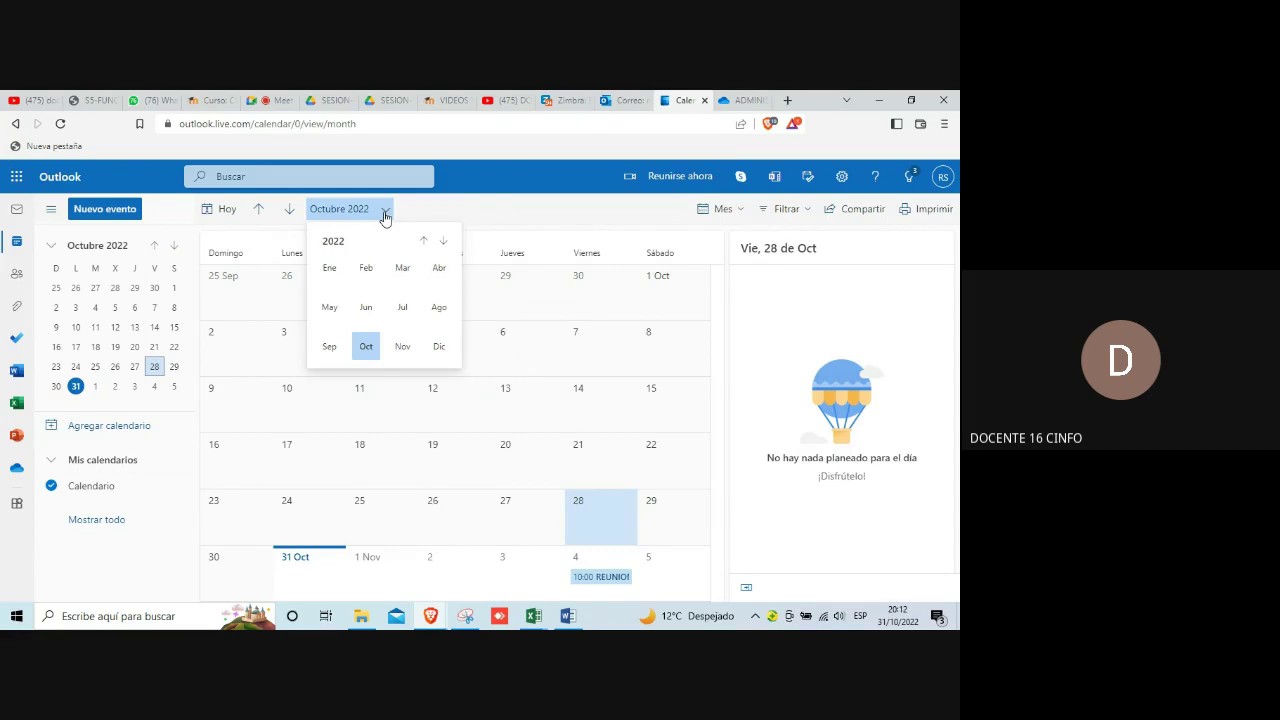
{"action": "left_click", "coordinate": [385, 217]}
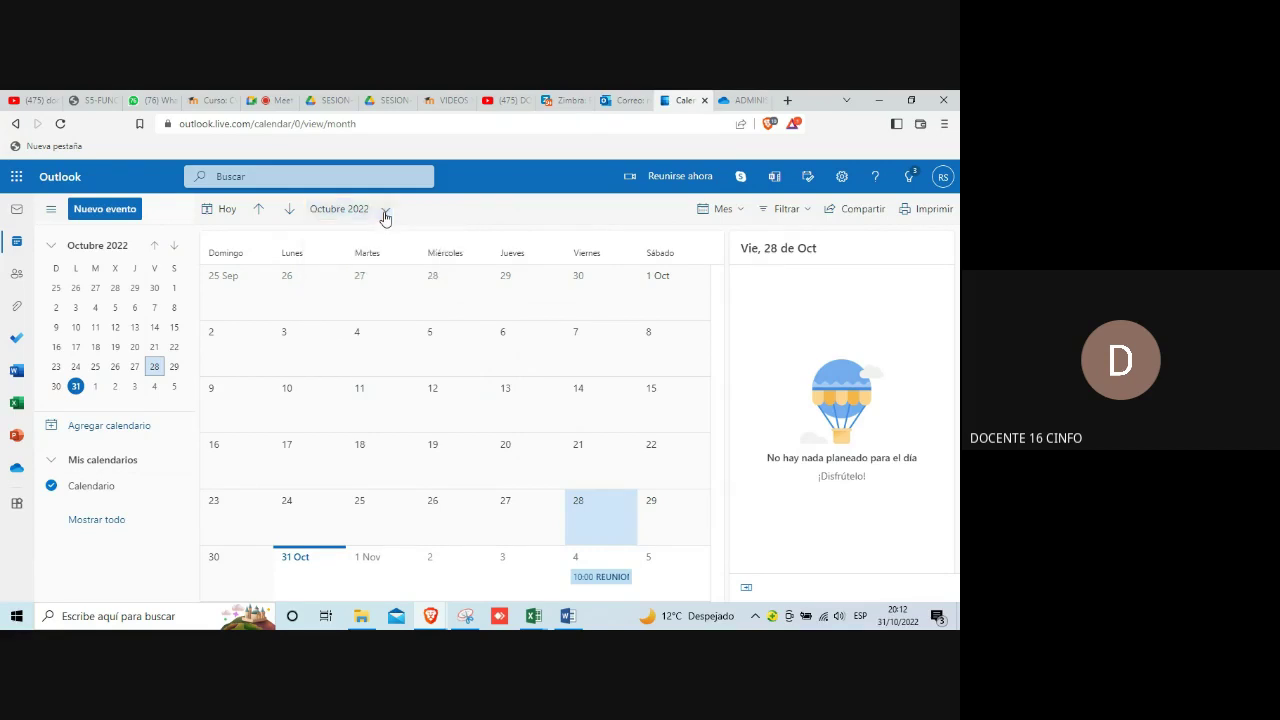
{"action": "left_click", "coordinate": [385, 217]}
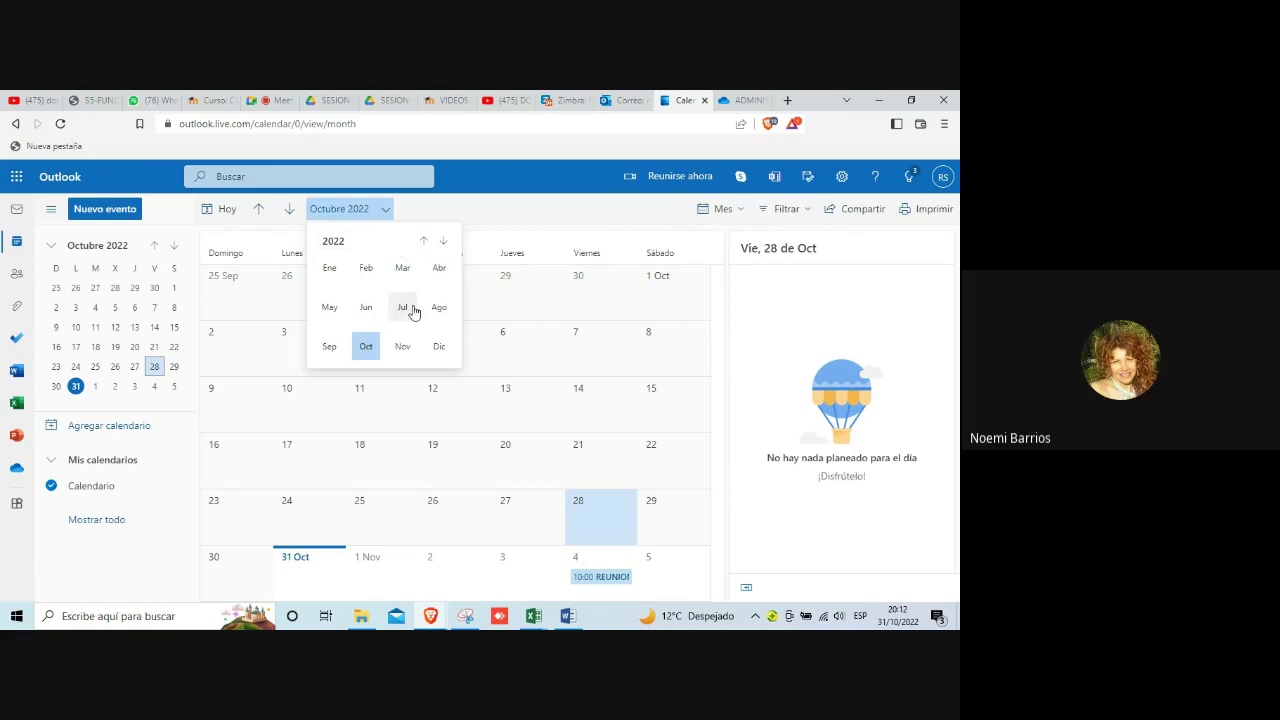
{"action": "left_click", "coordinate": [403, 347]}
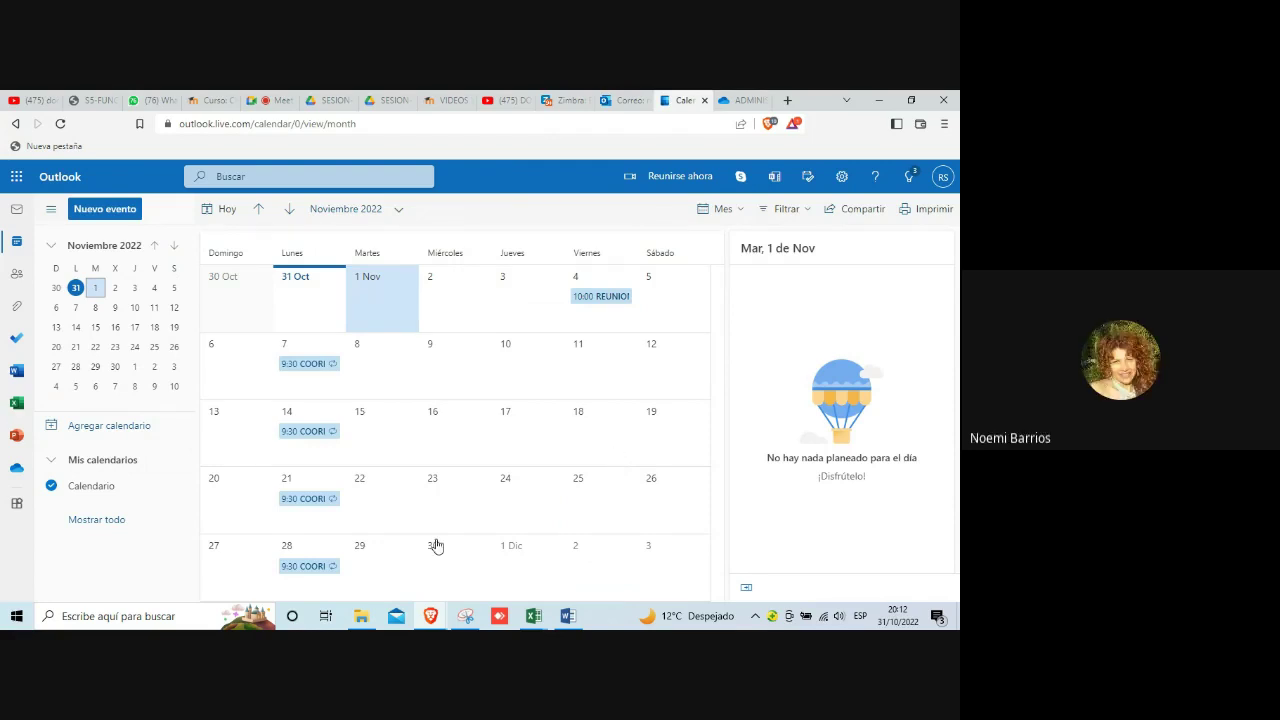
{"action": "left_click", "coordinate": [466, 619]}
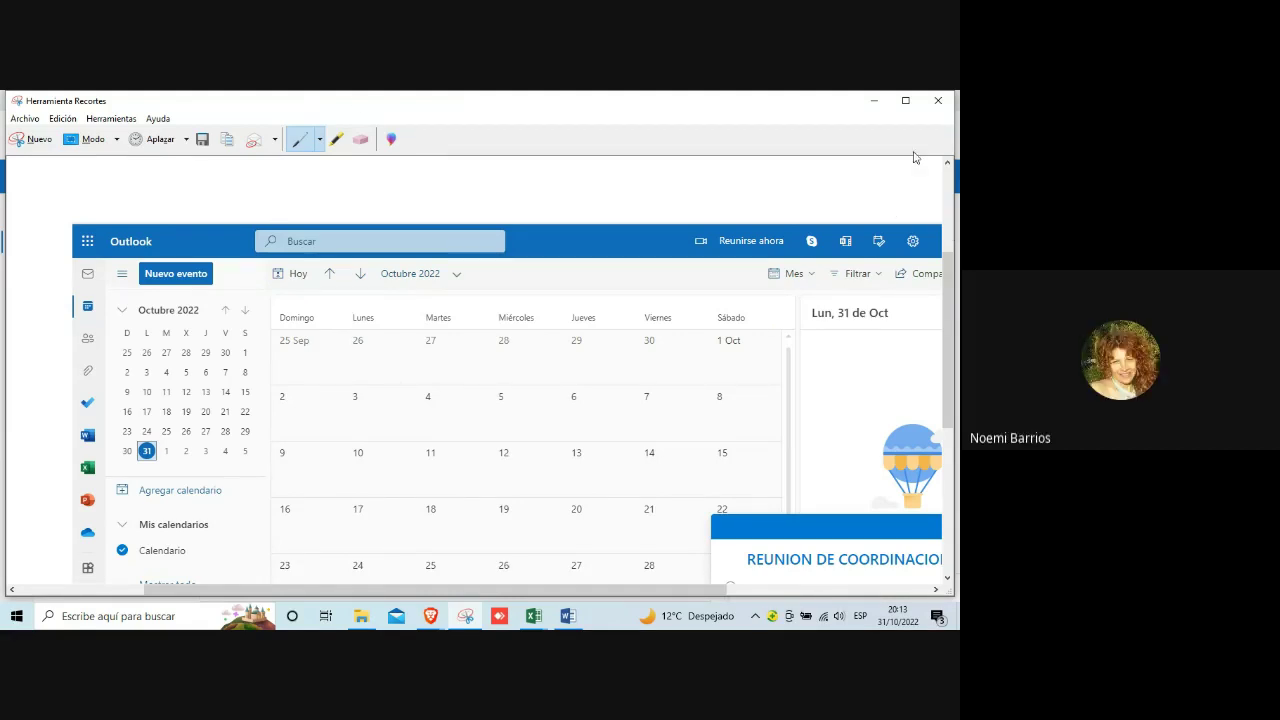
Step: Close the old October calendar capture in Snipping Tool without saving it
{"action": "left_click", "coordinate": [938, 101]}
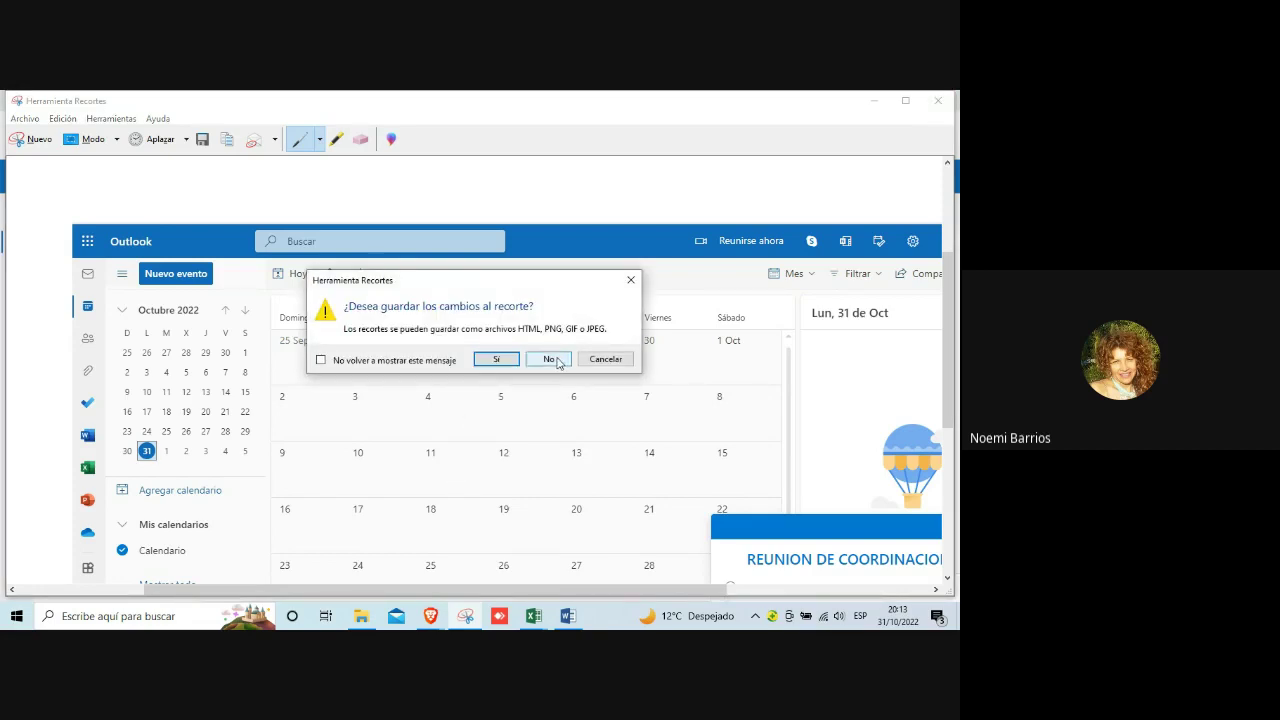
{"action": "left_click", "coordinate": [498, 360]}
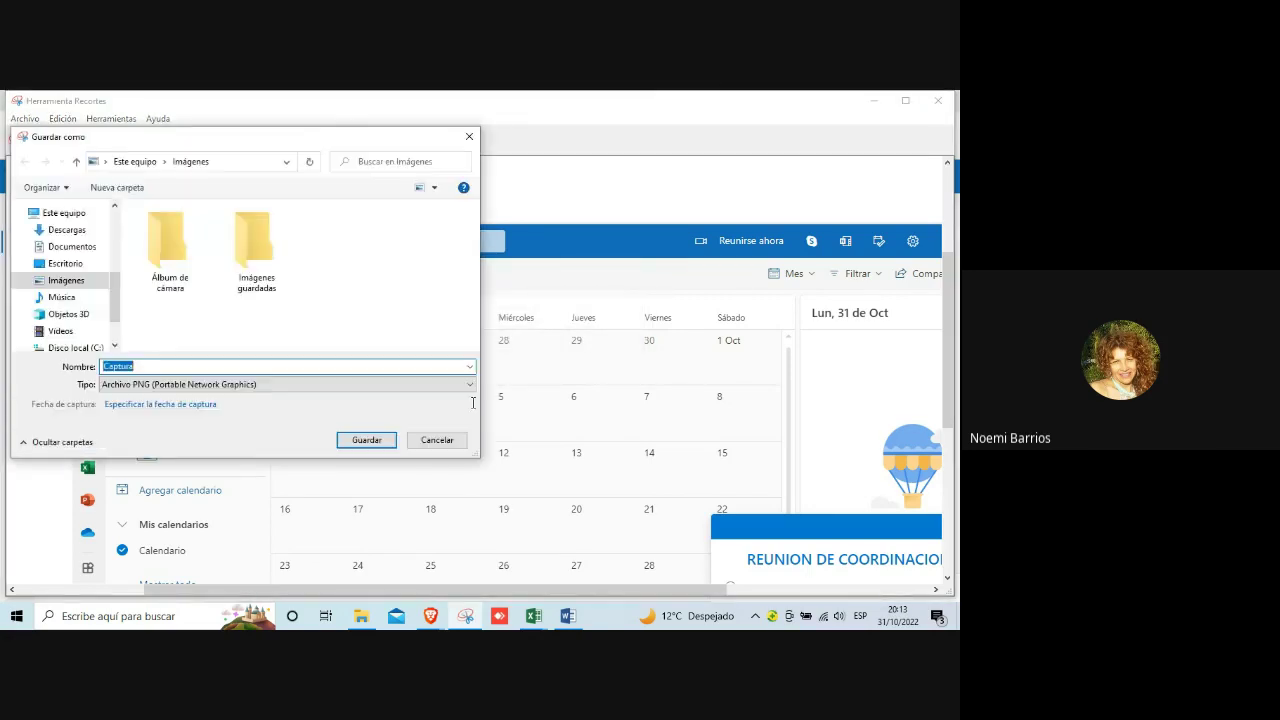
{"action": "left_click", "coordinate": [435, 440]}
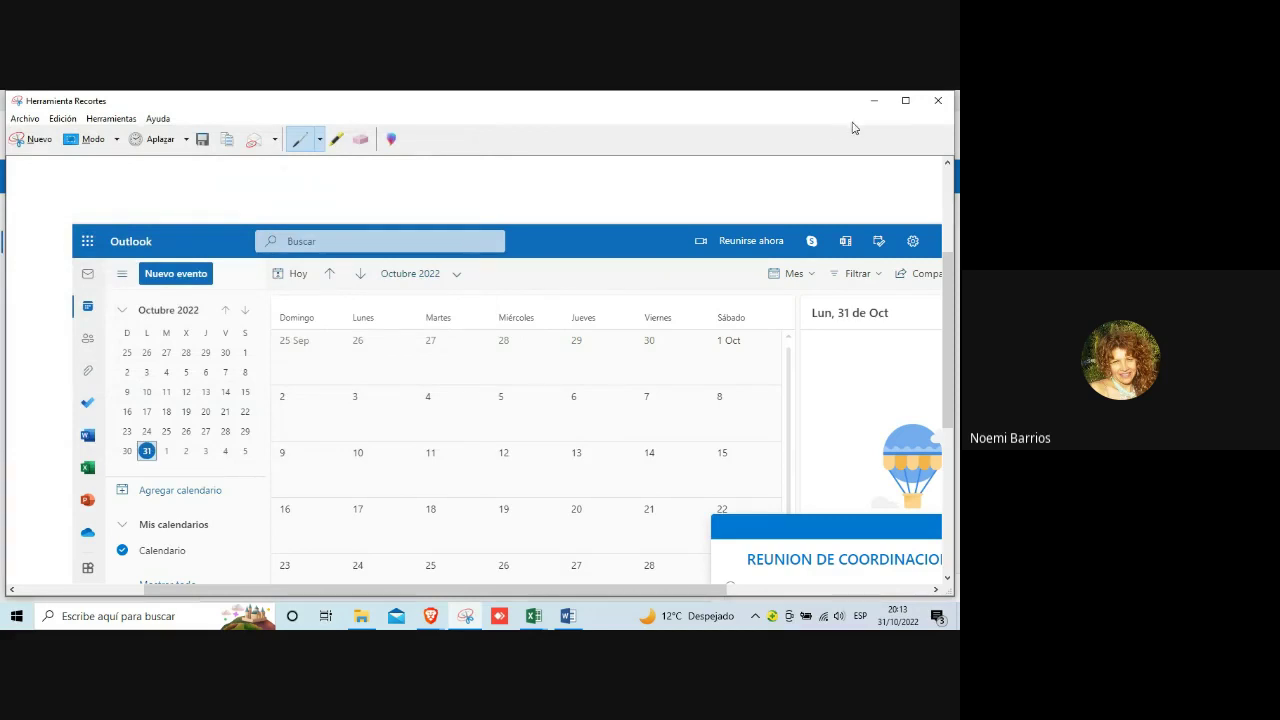
{"action": "left_click", "coordinate": [938, 100]}
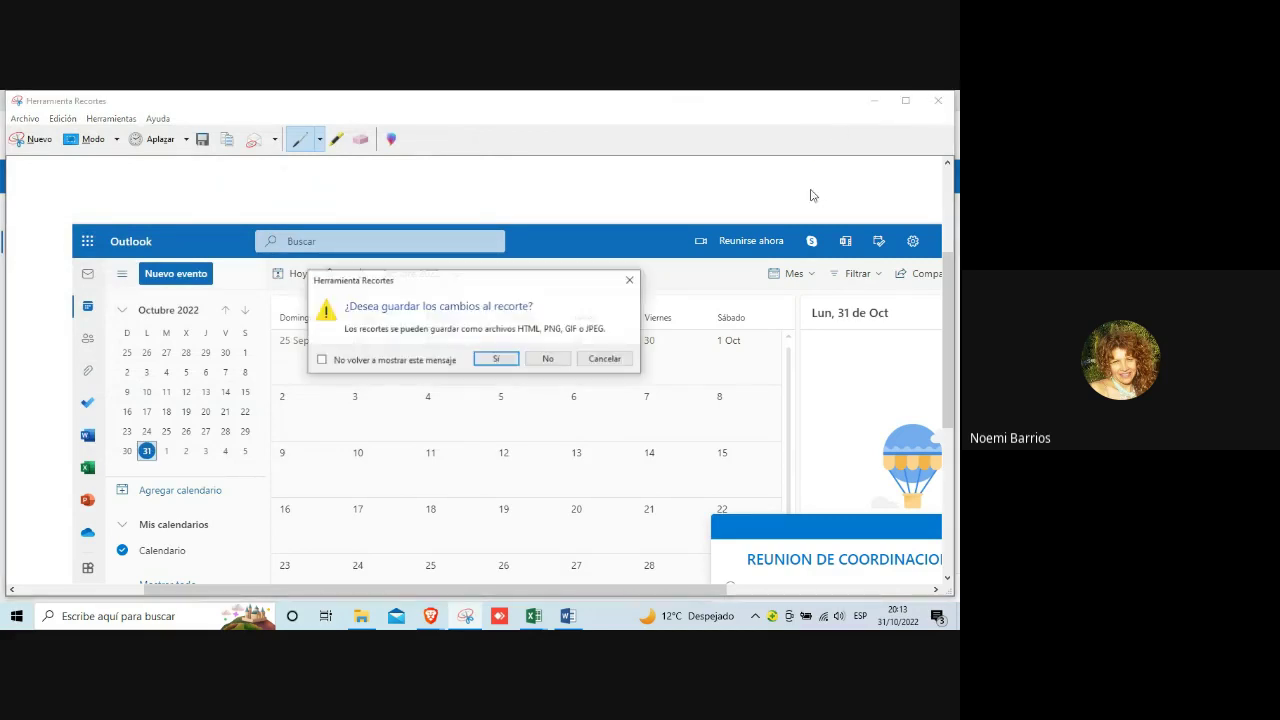
{"action": "left_click", "coordinate": [548, 359]}
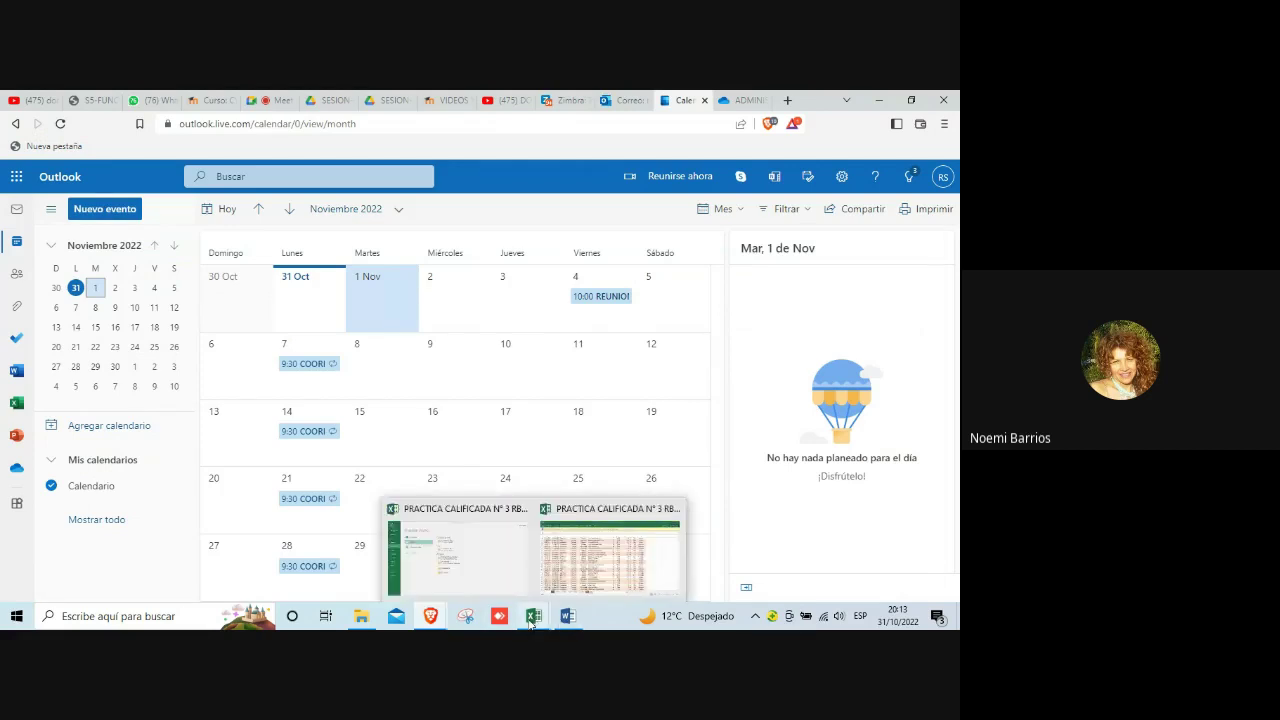
Step: Take a new rectangular snip of the November 2022 Outlook calendar
{"action": "left_click", "coordinate": [465, 617]}
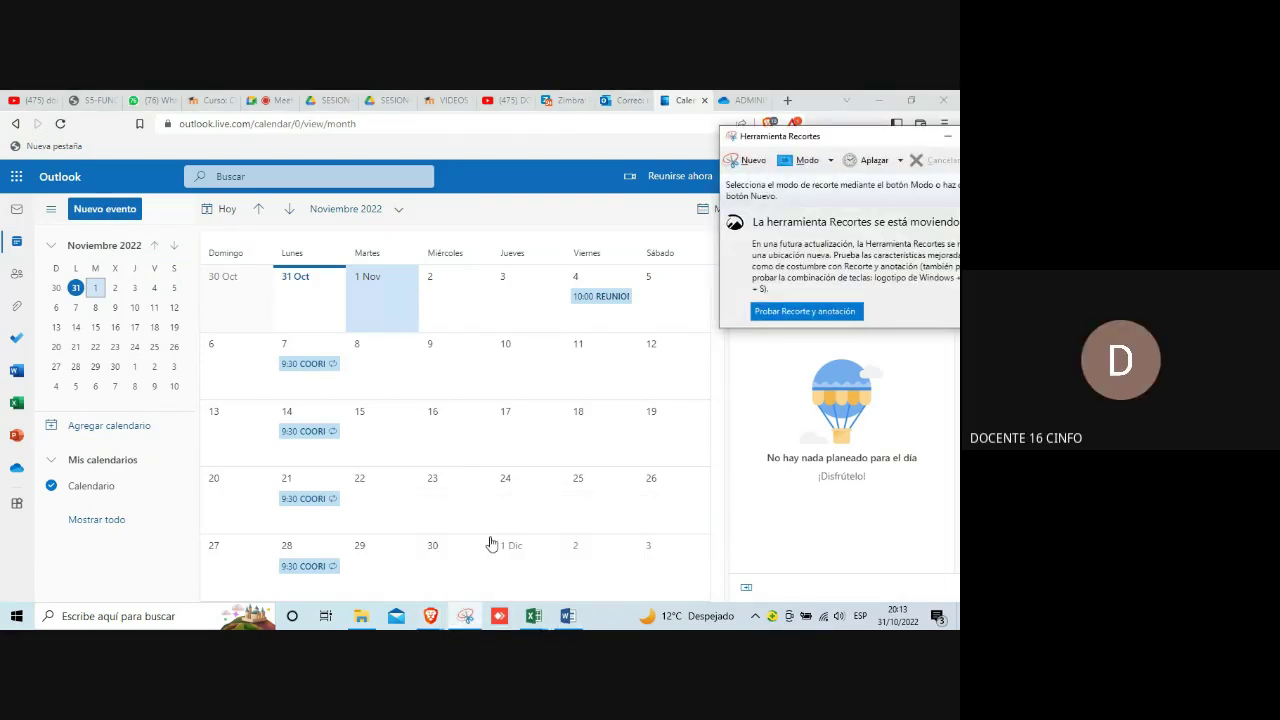
{"action": "left_click", "coordinate": [465, 617]}
{"action": "left_click", "coordinate": [465, 617]}
{"action": "left_click", "coordinate": [752, 161]}
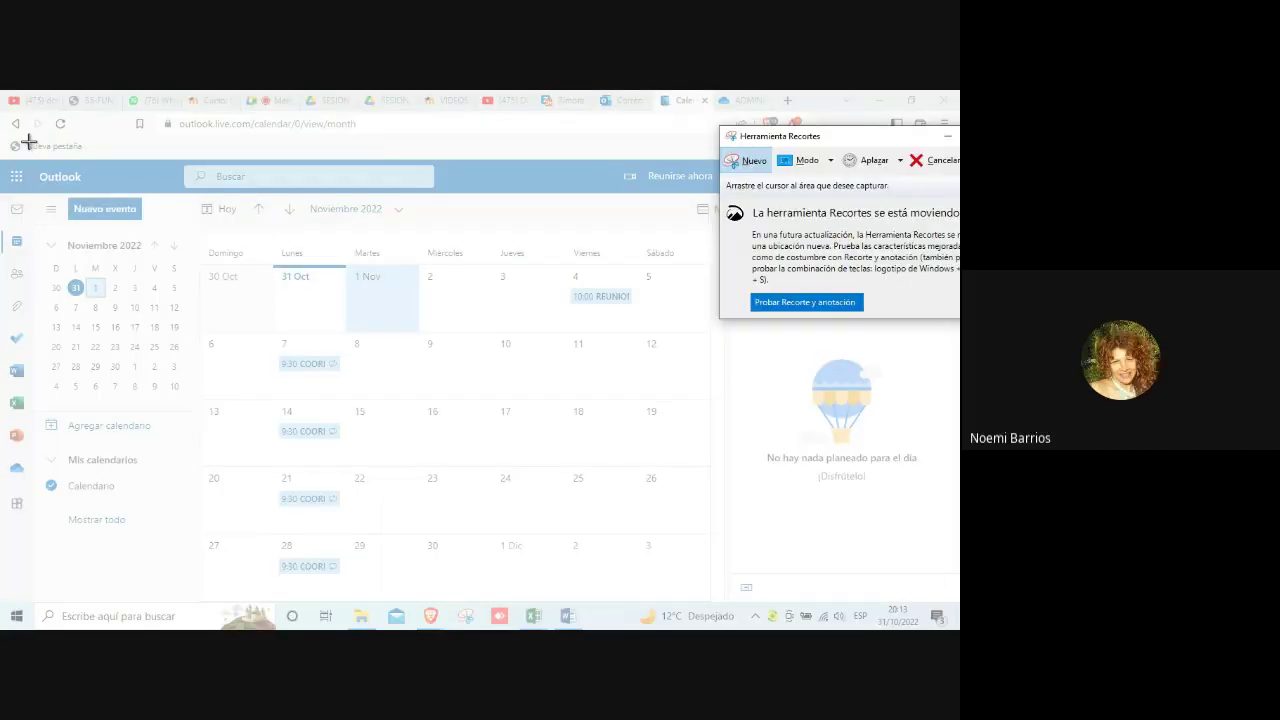
{"action": "left_click_drag", "start_coordinate": [9, 158], "coordinate": [935, 604]}
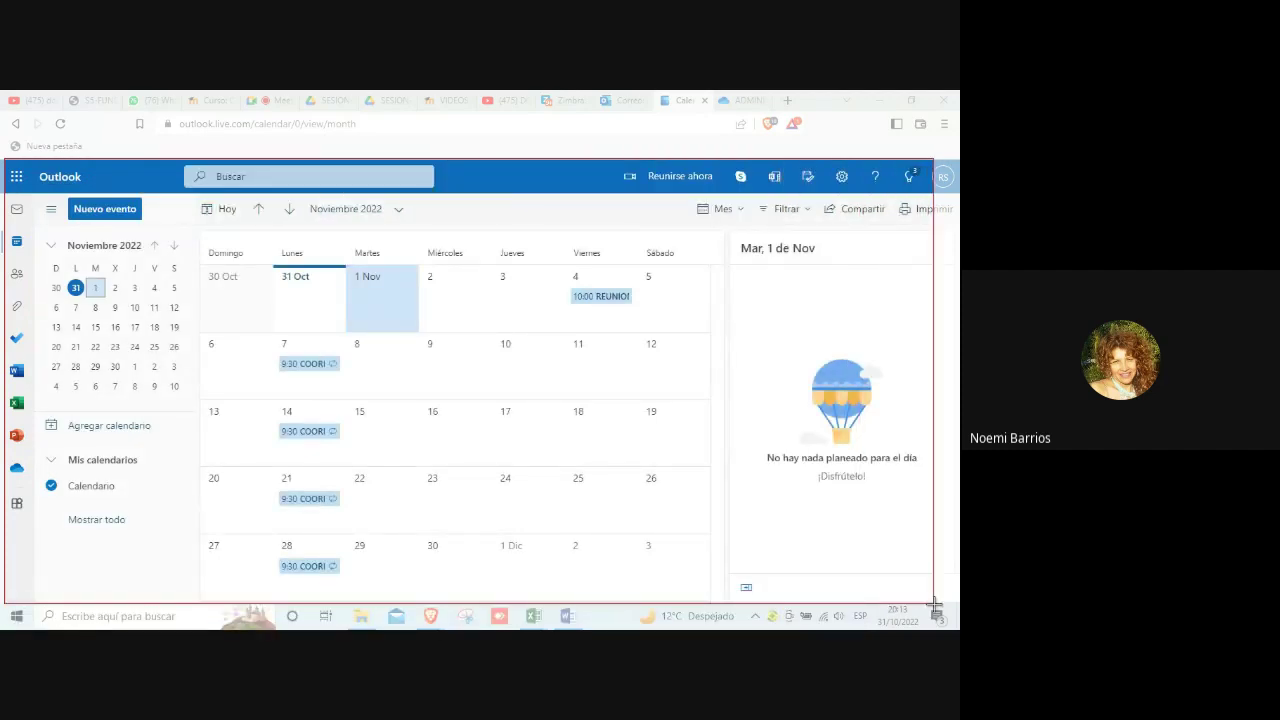
{"action": "left_click_drag", "start_coordinate": [935, 604], "coordinate": [935, 605]}
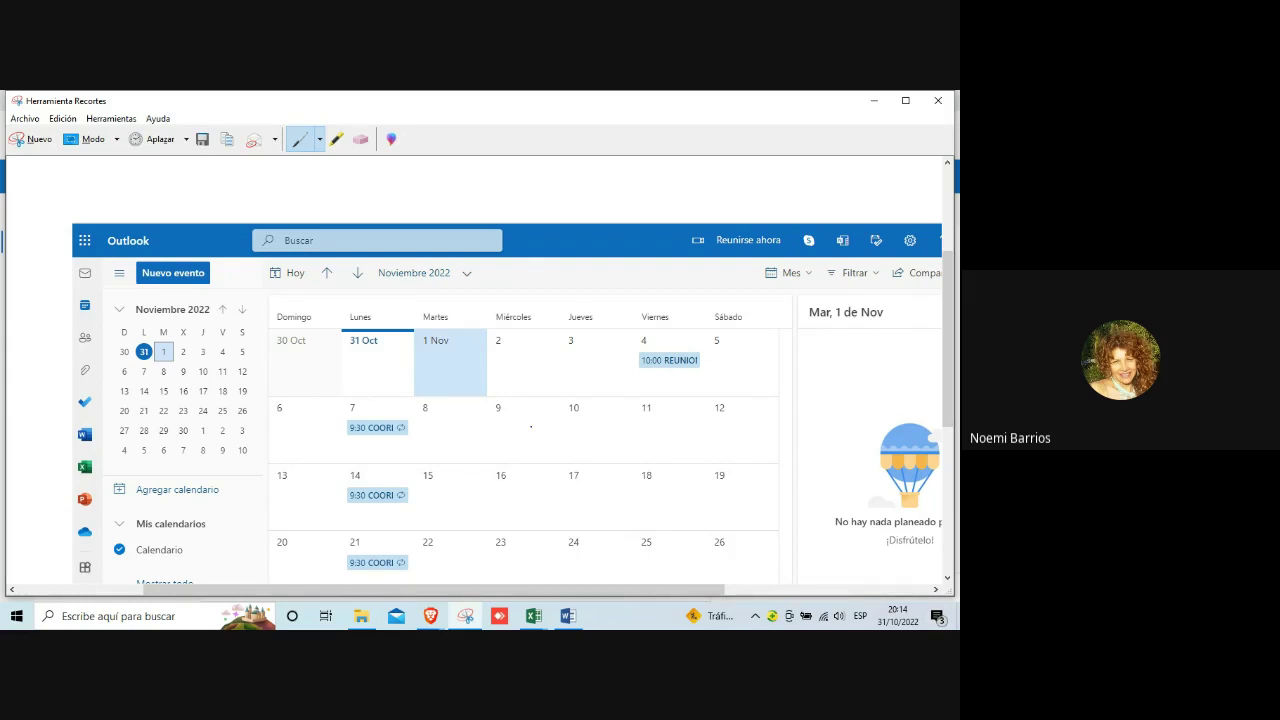
Step: Draw a pen stroke on the capture, then erase it with the Borrador
{"action": "left_click_drag", "start_coordinate": [456, 329], "coordinate": [507, 487]}
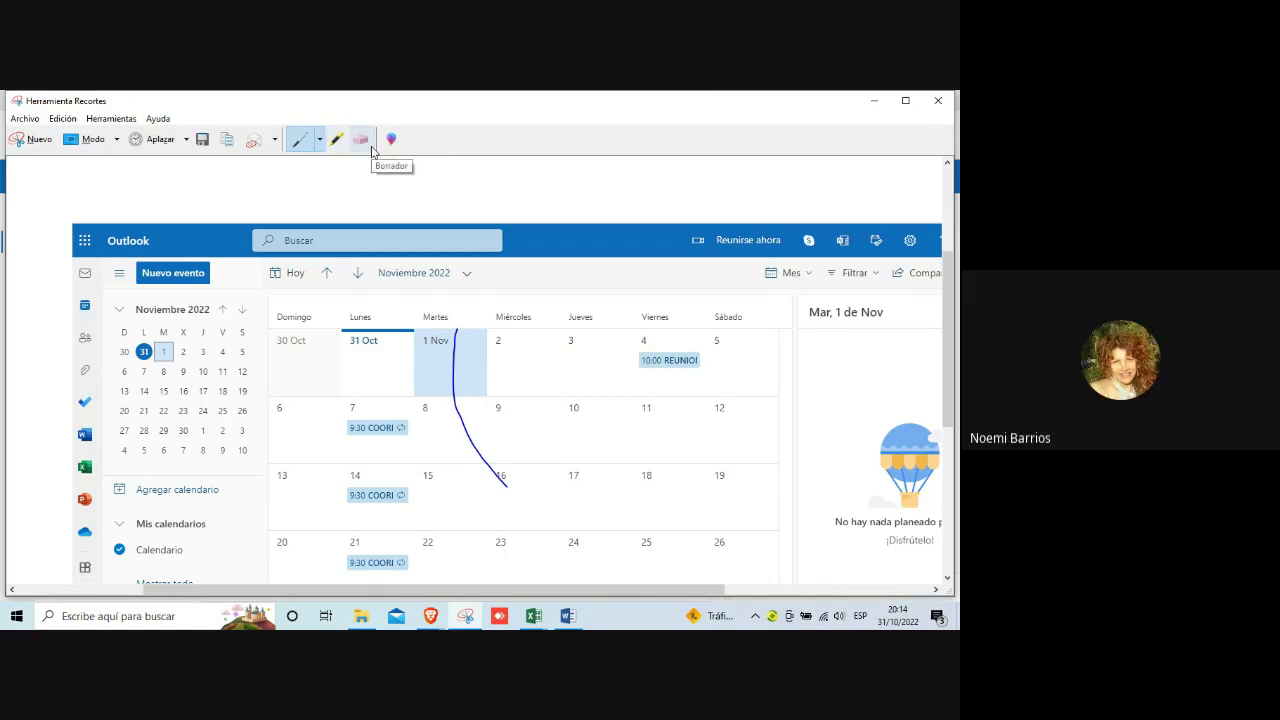
{"action": "left_click", "coordinate": [369, 147]}
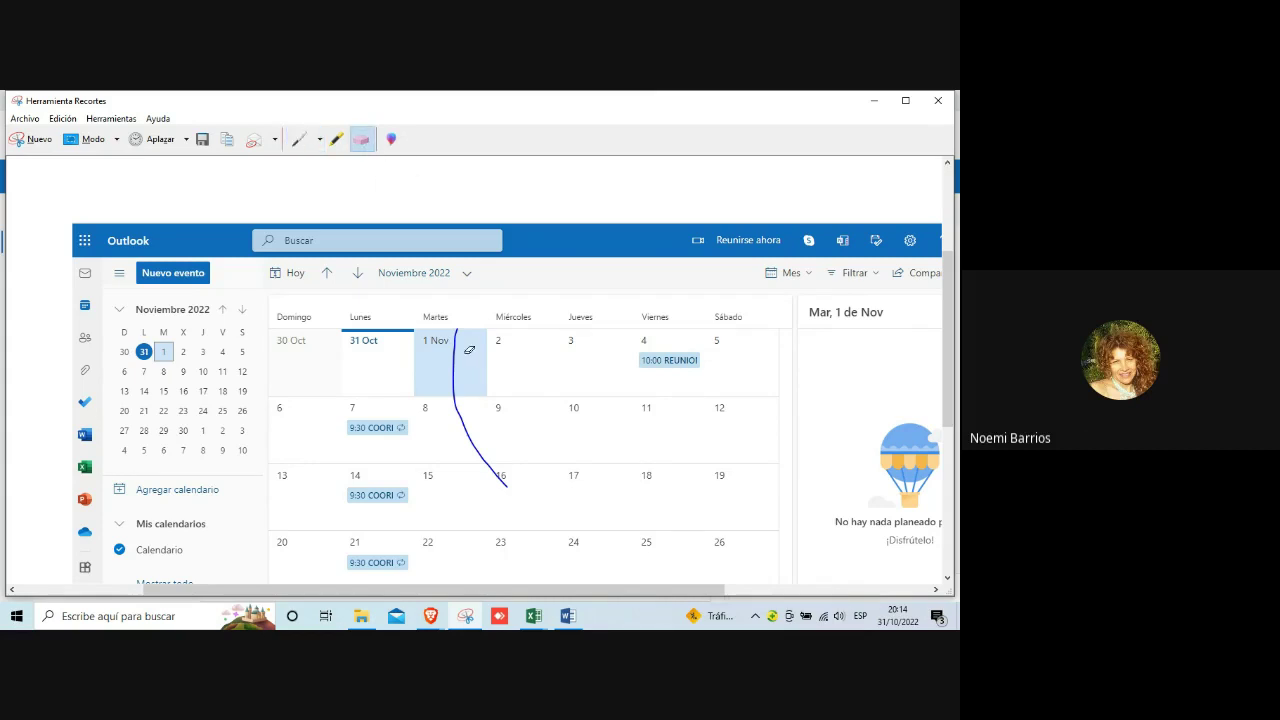
{"action": "left_click", "coordinate": [507, 484]}
{"action": "left_click", "coordinate": [567, 614]}
Step: Paste the November calendar capture into the document and shrink it
{"action": "left_click", "coordinate": [583, 476]}
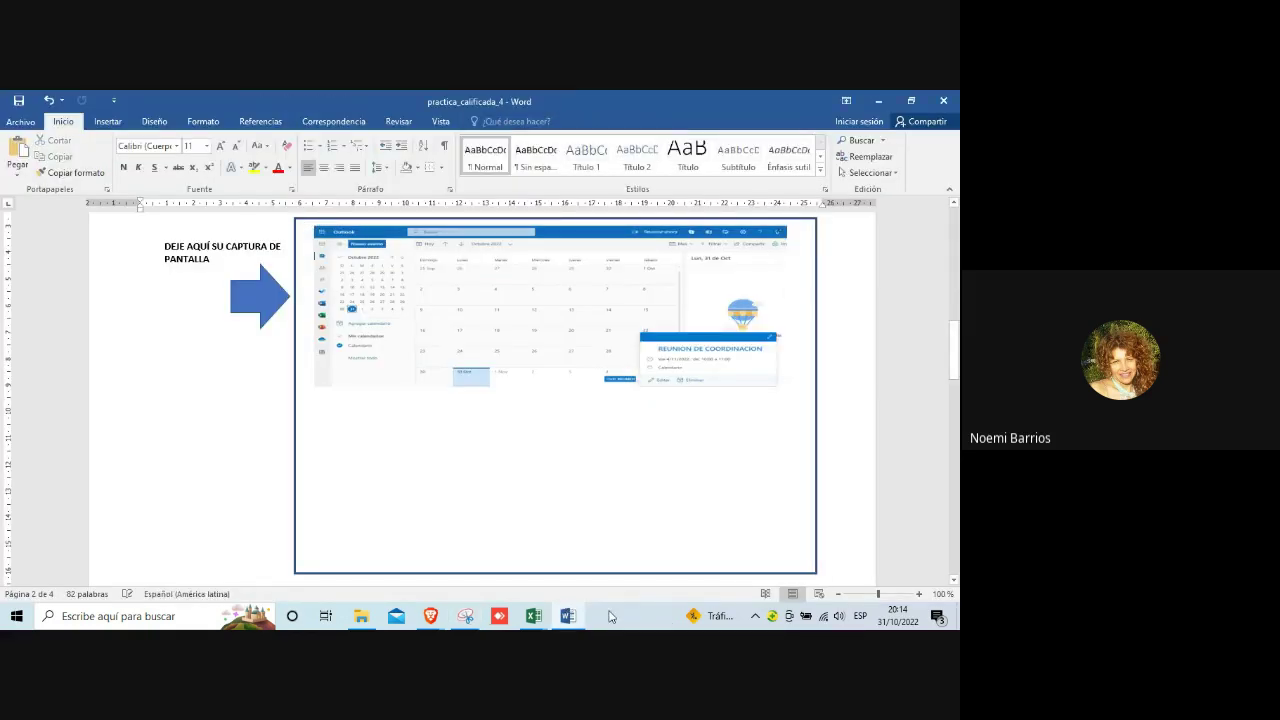
{"action": "key", "text": "ctrl+v"}
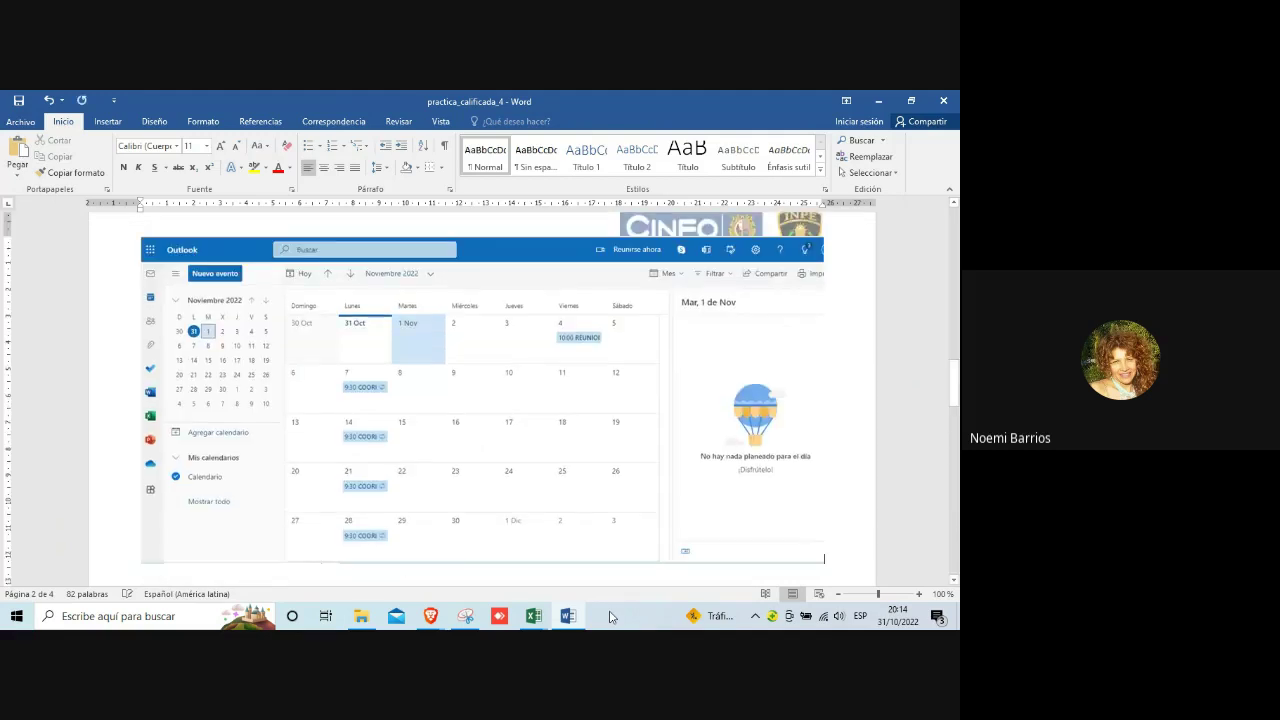
{"action": "left_click", "coordinate": [514, 385]}
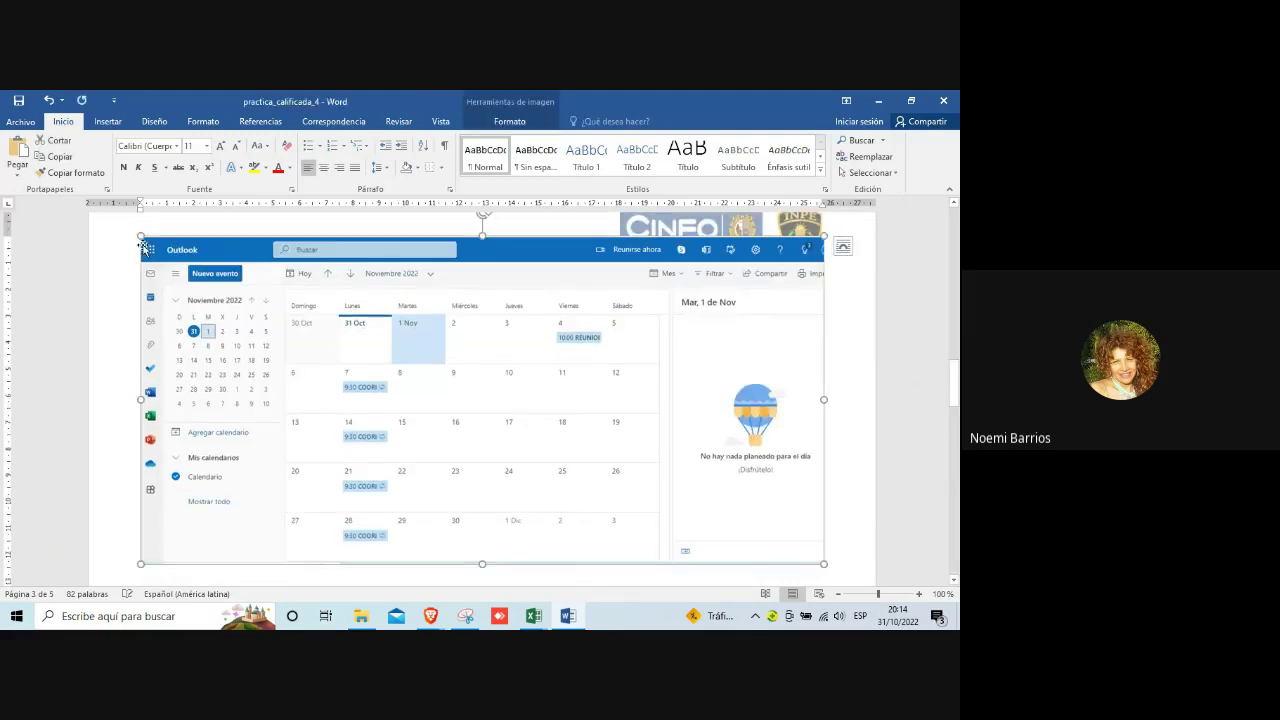
{"action": "left_click_drag", "start_coordinate": [141, 237], "coordinate": [329, 420]}
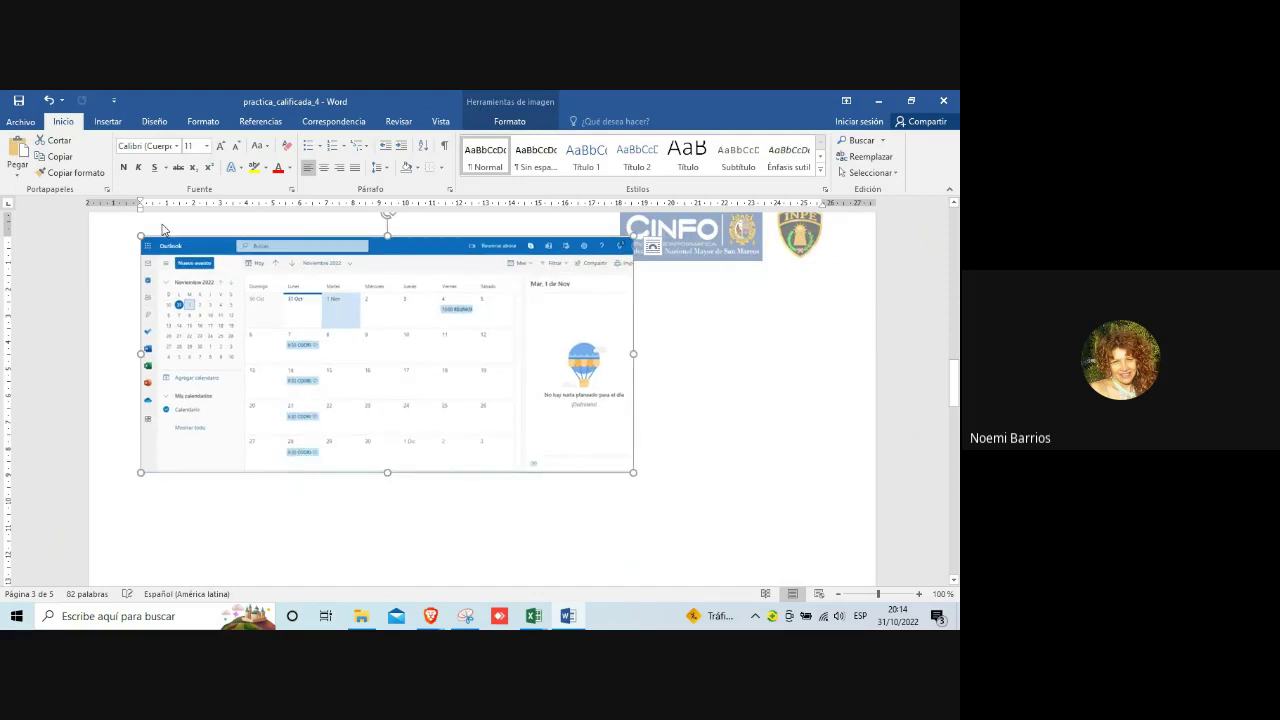
{"action": "left_click_drag", "start_coordinate": [141, 232], "coordinate": [214, 306]}
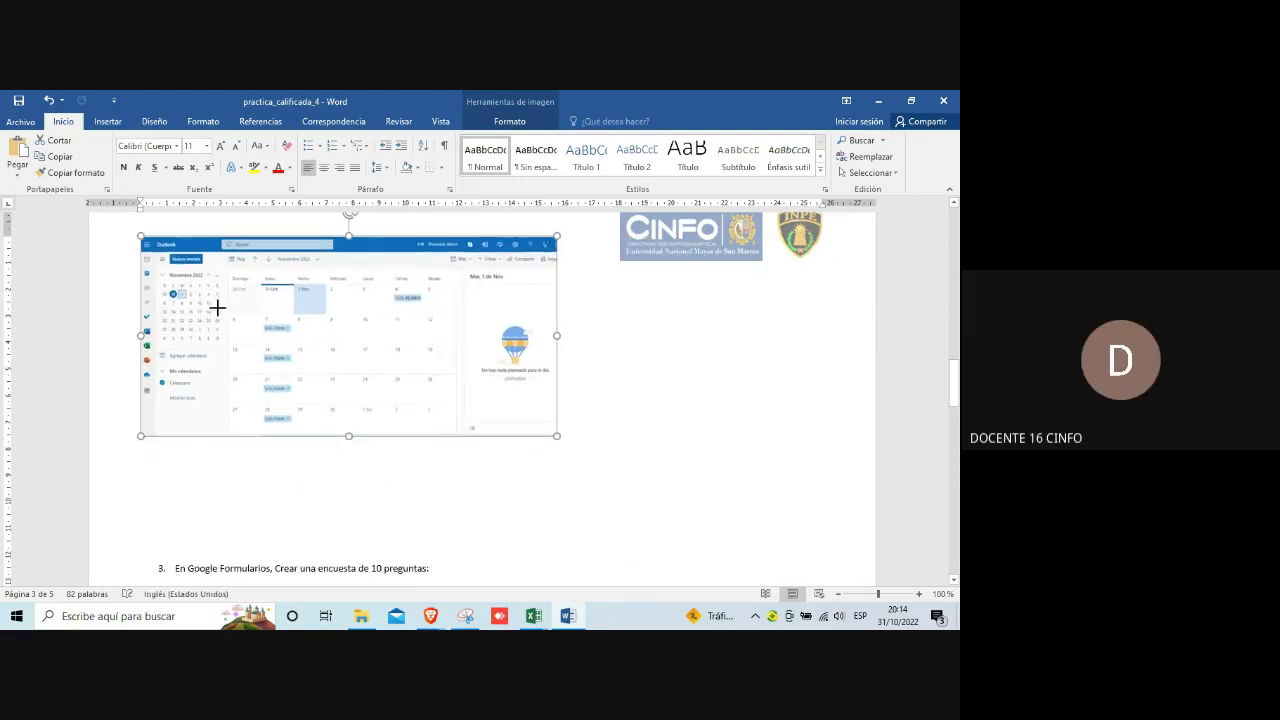
{"action": "scroll", "coordinate": [368, 333], "scroll_direction": "up", "scroll_amount": 3}
{"action": "scroll", "coordinate": [368, 330], "scroll_direction": "up", "scroll_amount": 5}
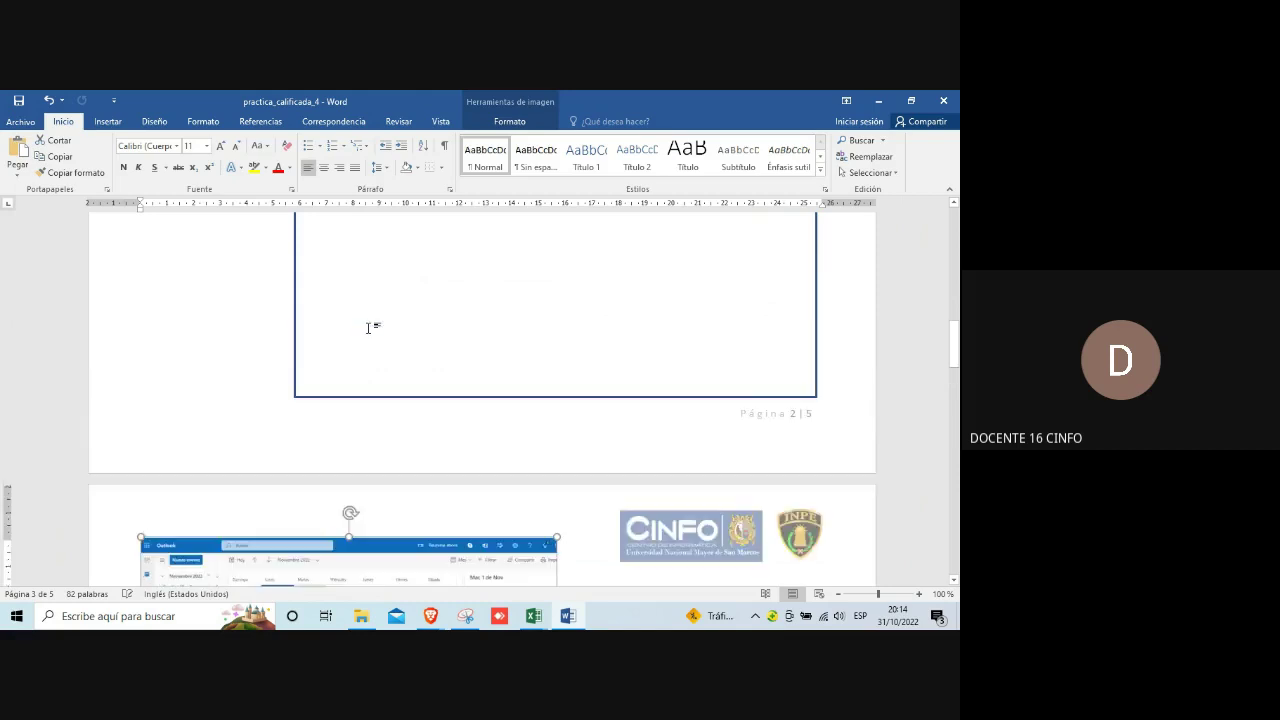
{"action": "scroll", "coordinate": [369, 328], "scroll_direction": "down", "scroll_amount": 1}
{"action": "scroll", "coordinate": [368, 330], "scroll_direction": "down", "scroll_amount": 8}
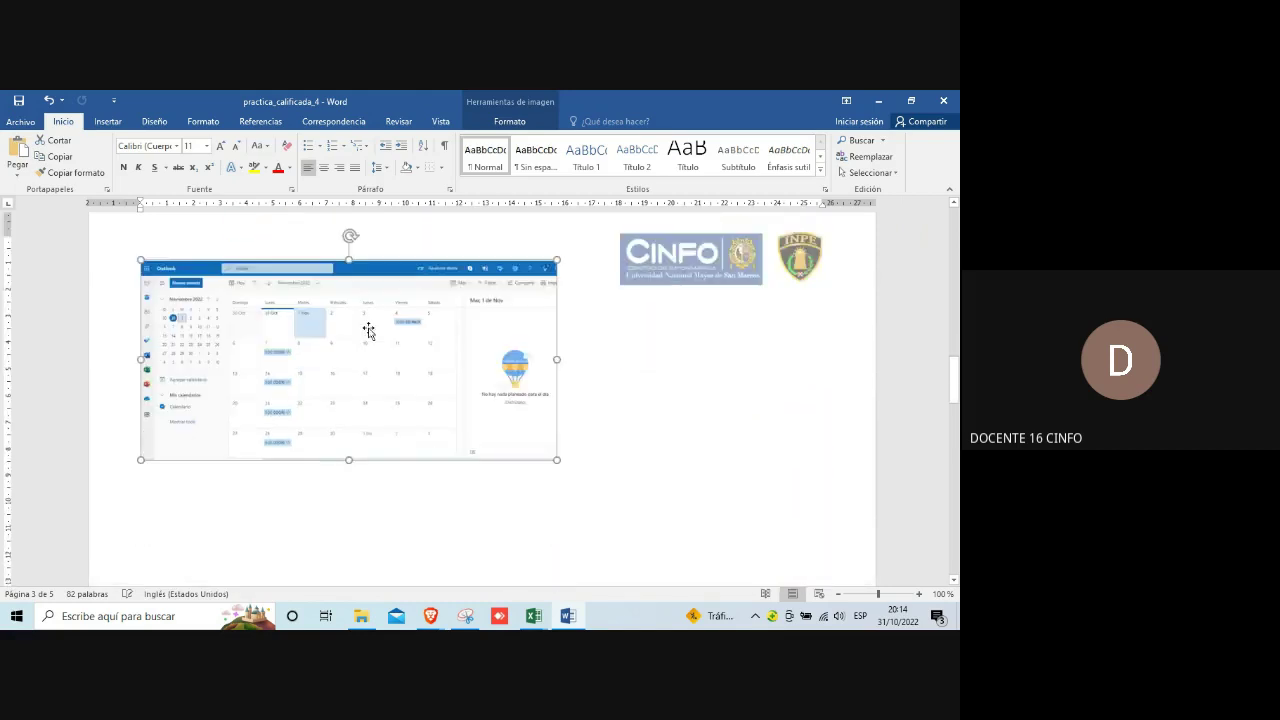
{"action": "left_click_drag", "start_coordinate": [374, 369], "coordinate": [449, 420]}
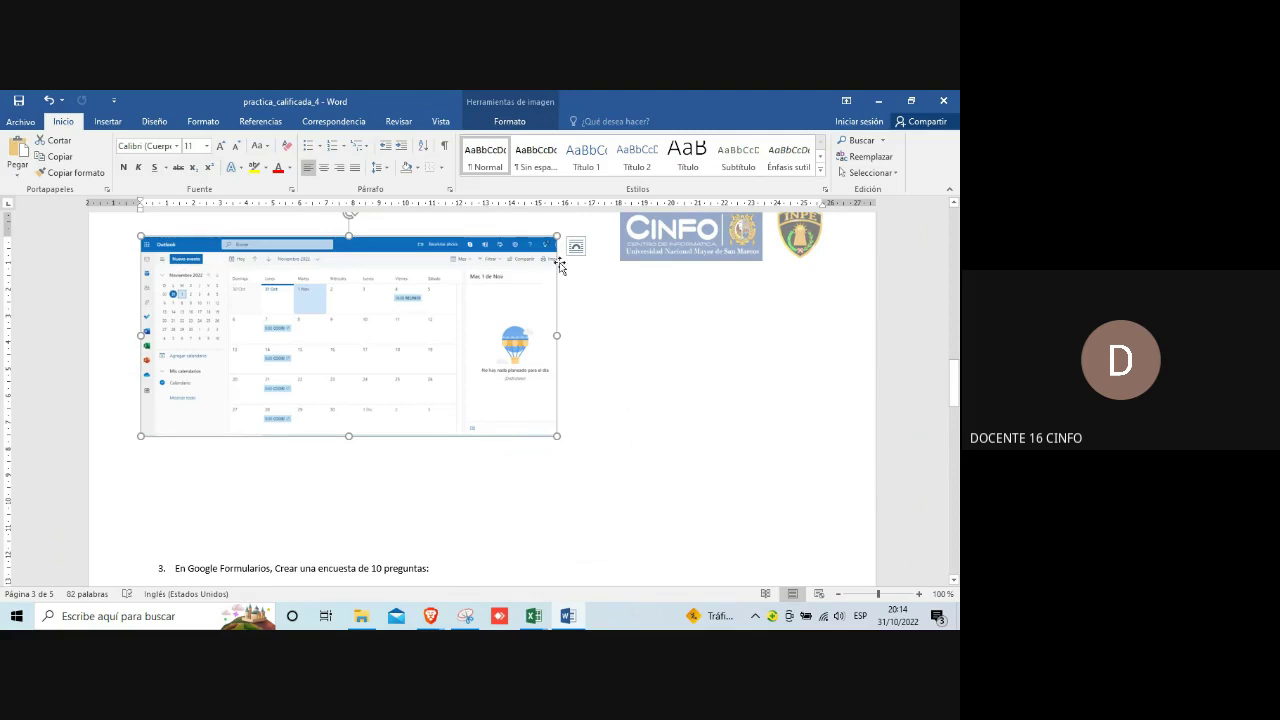
Step: Set the image to In Front of Text and move it into page 2's screenshot box
{"action": "left_click", "coordinate": [680, 362]}
{"action": "left_click", "coordinate": [511, 406]}
{"action": "scroll", "coordinate": [563, 360], "scroll_direction": "up", "scroll_amount": 1}
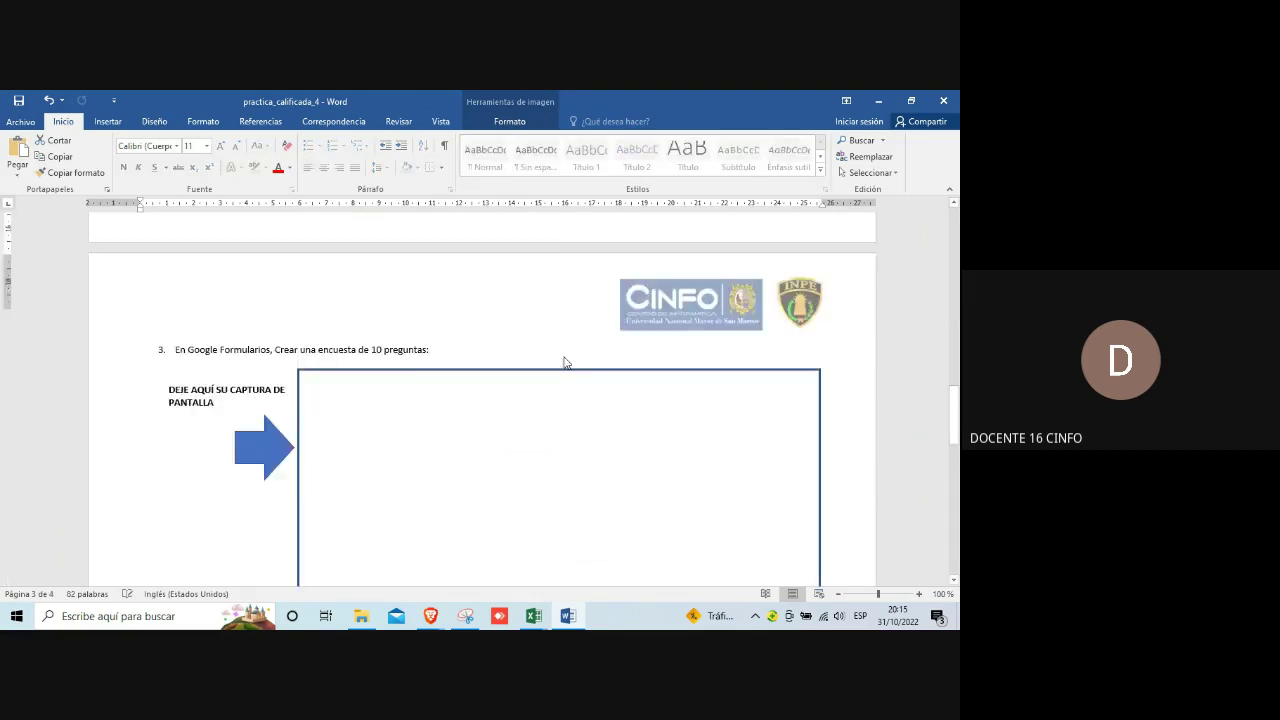
{"action": "scroll", "coordinate": [574, 350], "scroll_direction": "down", "scroll_amount": 15}
{"action": "scroll", "coordinate": [568, 349], "scroll_direction": "down", "scroll_amount": 3}
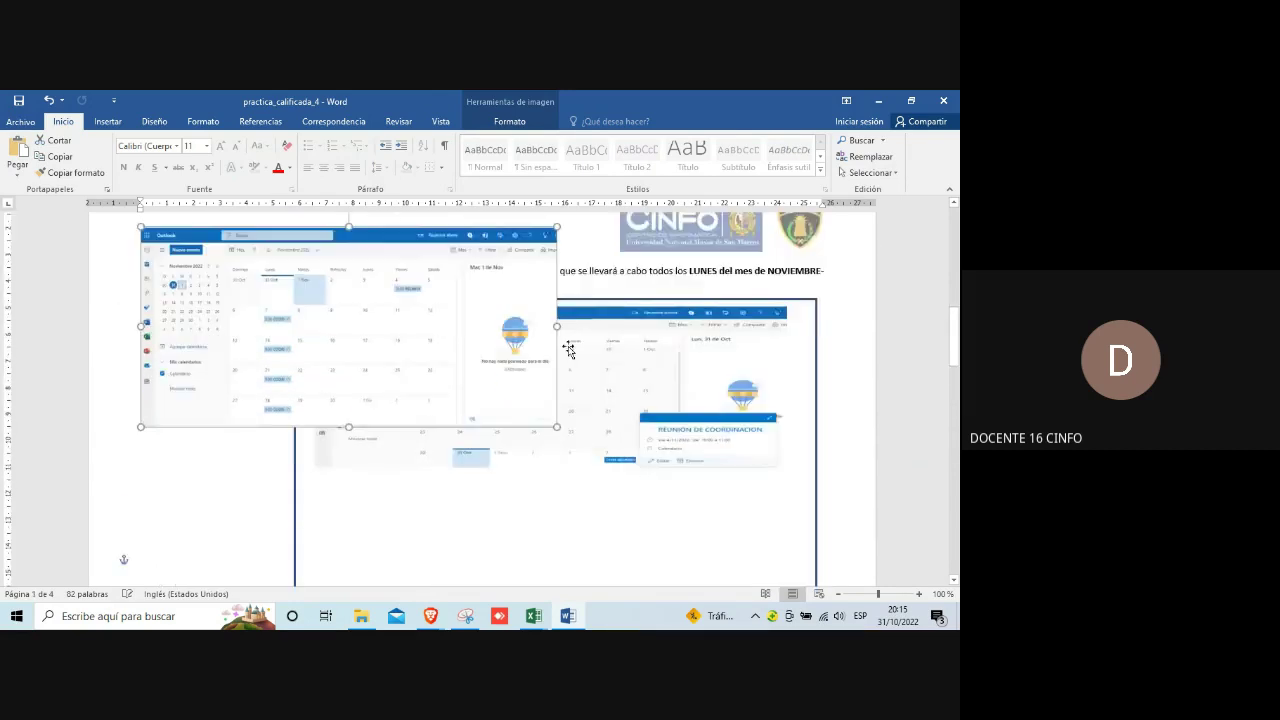
{"action": "left_click_drag", "start_coordinate": [443, 283], "coordinate": [655, 525]}
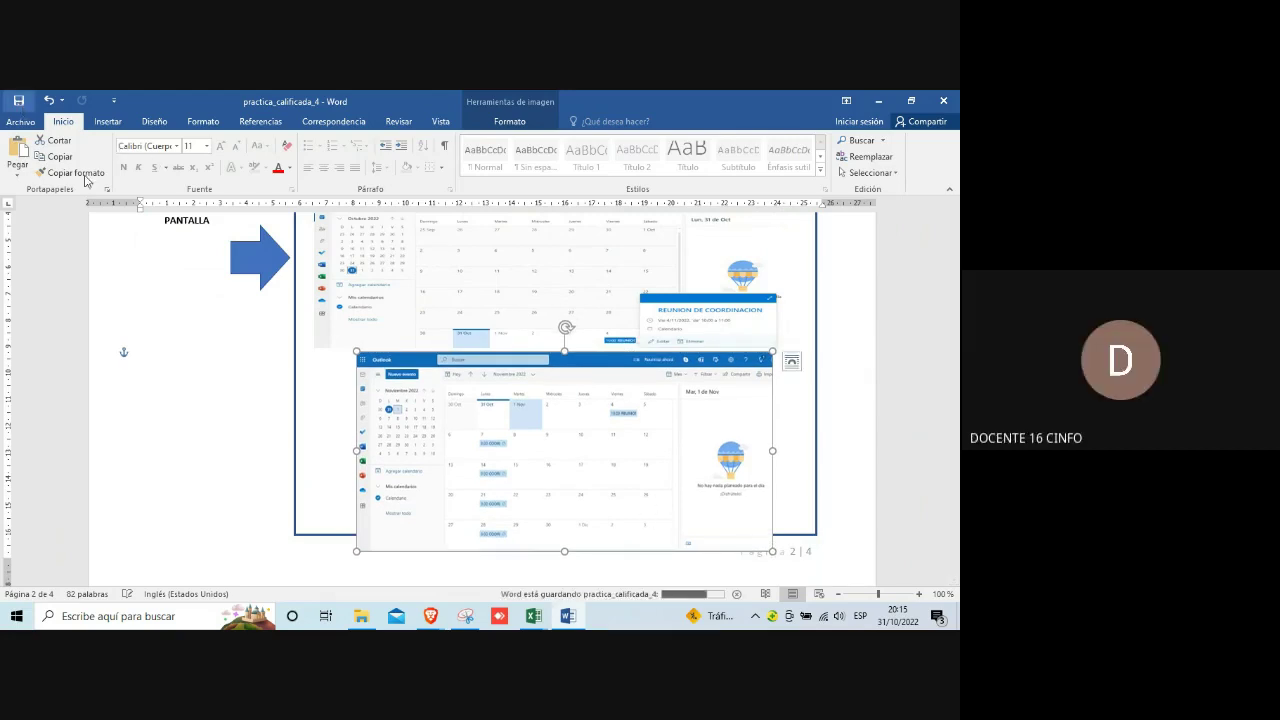
{"action": "scroll", "coordinate": [214, 340], "scroll_direction": "down", "scroll_amount": 8}
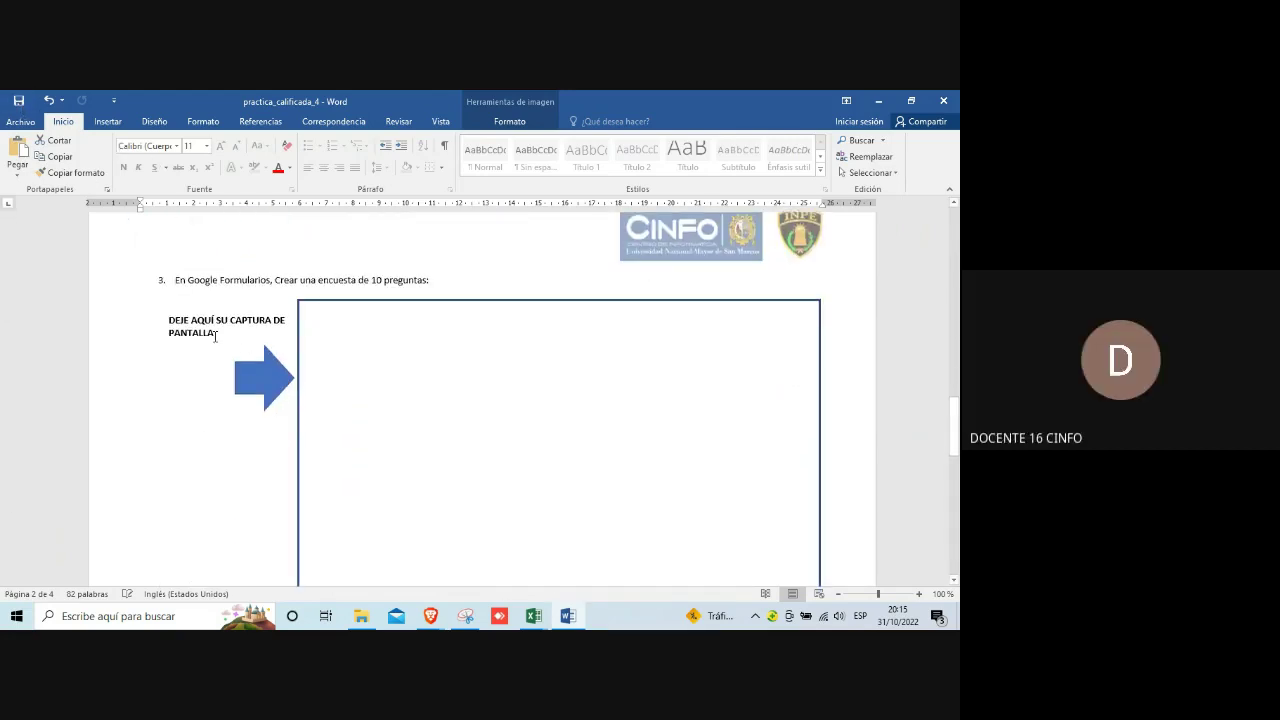
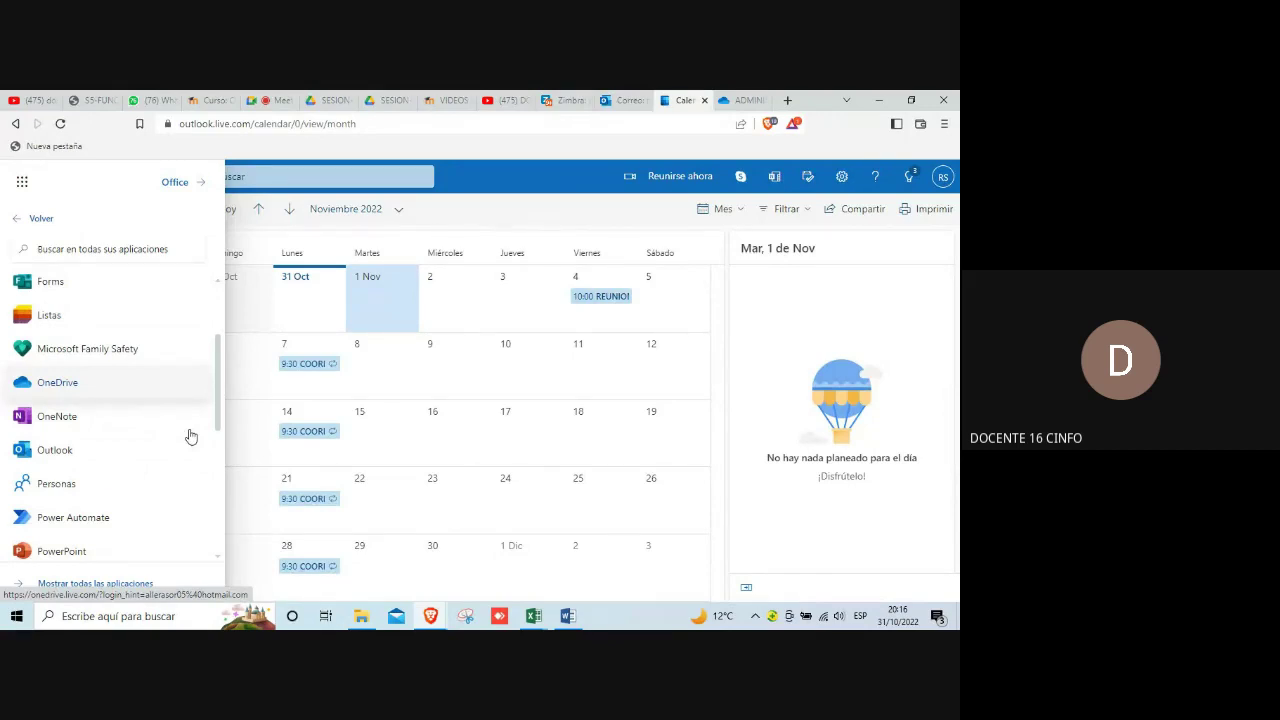
Step: Open Microsoft Forms from the Outlook app launcher and start the identity verification
{"action": "left_click", "coordinate": [62, 282]}
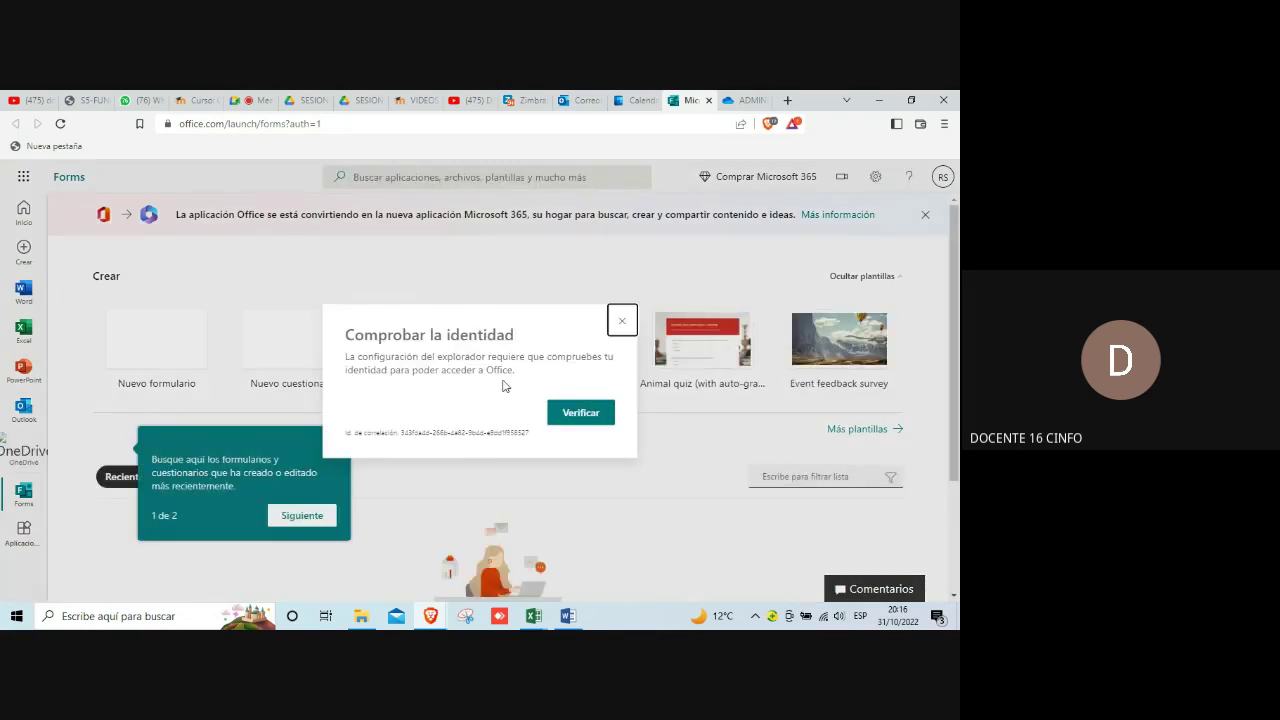
{"action": "left_click", "coordinate": [594, 408]}
Step: Confirm verification and submit the account password on the Microsoft sign-in page
{"action": "left_click", "coordinate": [594, 409]}
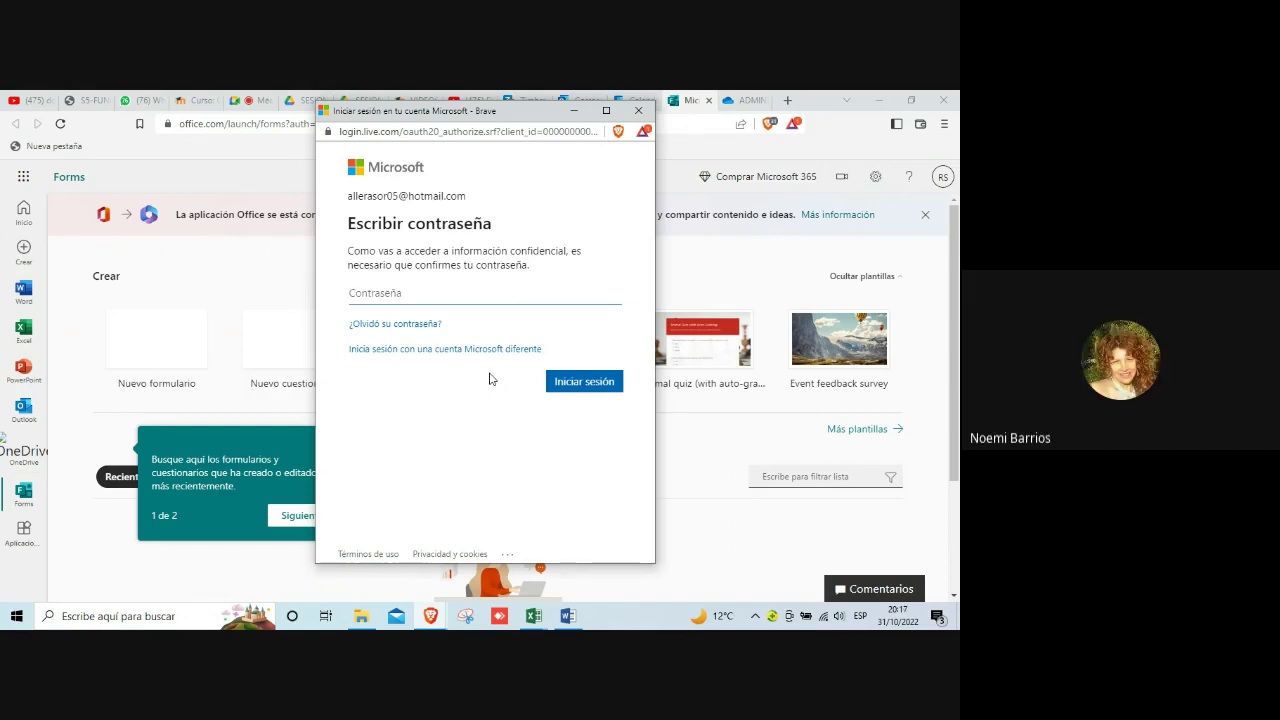
{"action": "type", "text": "••••"}
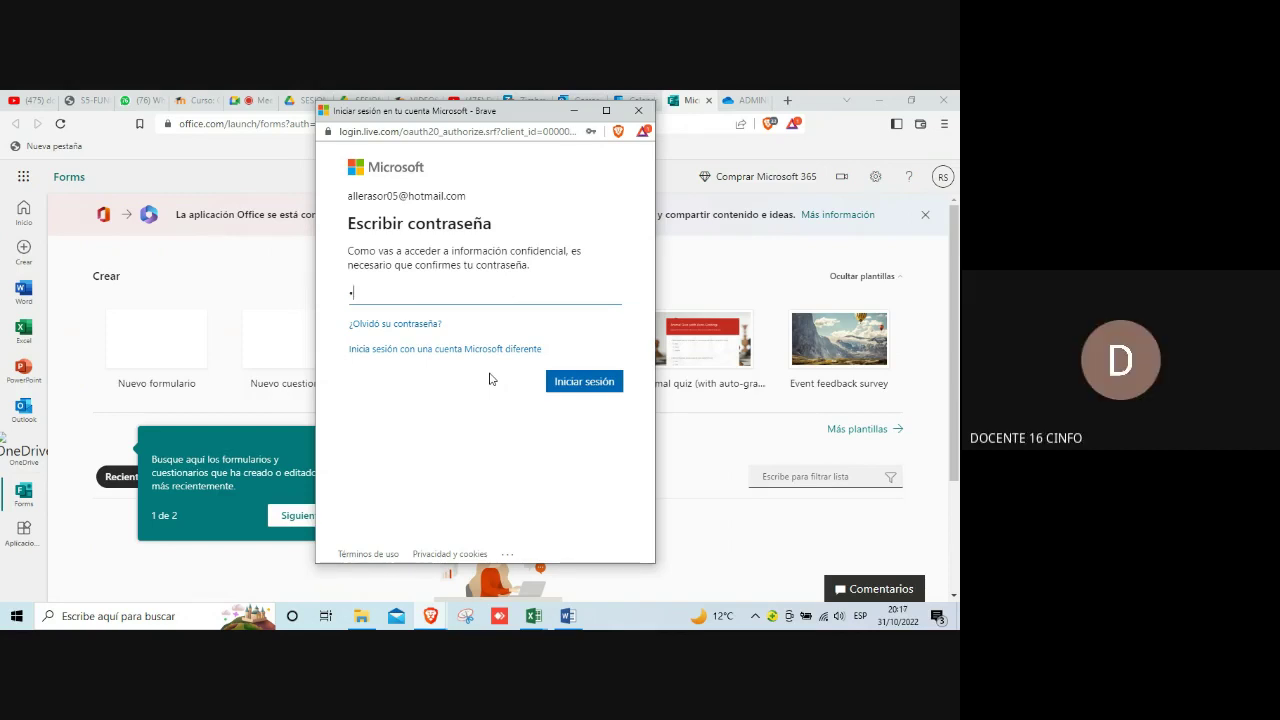
{"action": "type", "text": "••••"}
{"action": "key", "text": "Return"}
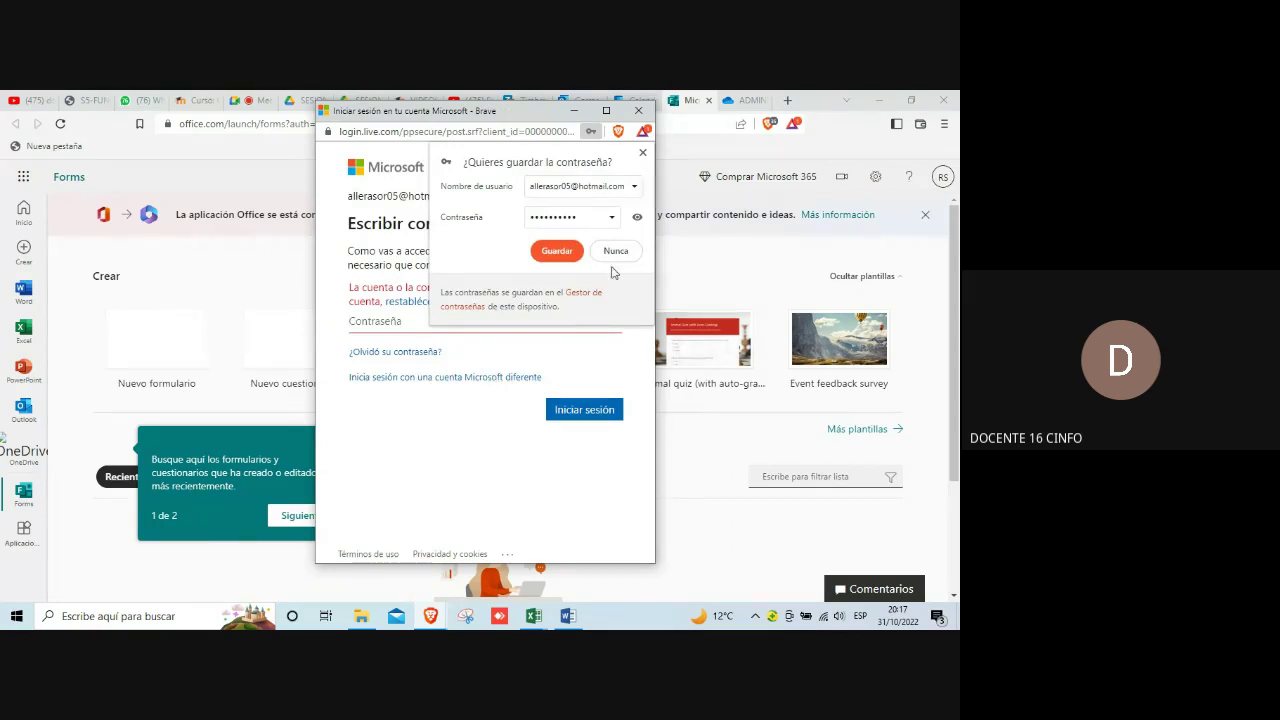
Step: Save the password in Brave, then retry signing in after it is rejected
{"action": "left_click", "coordinate": [572, 258]}
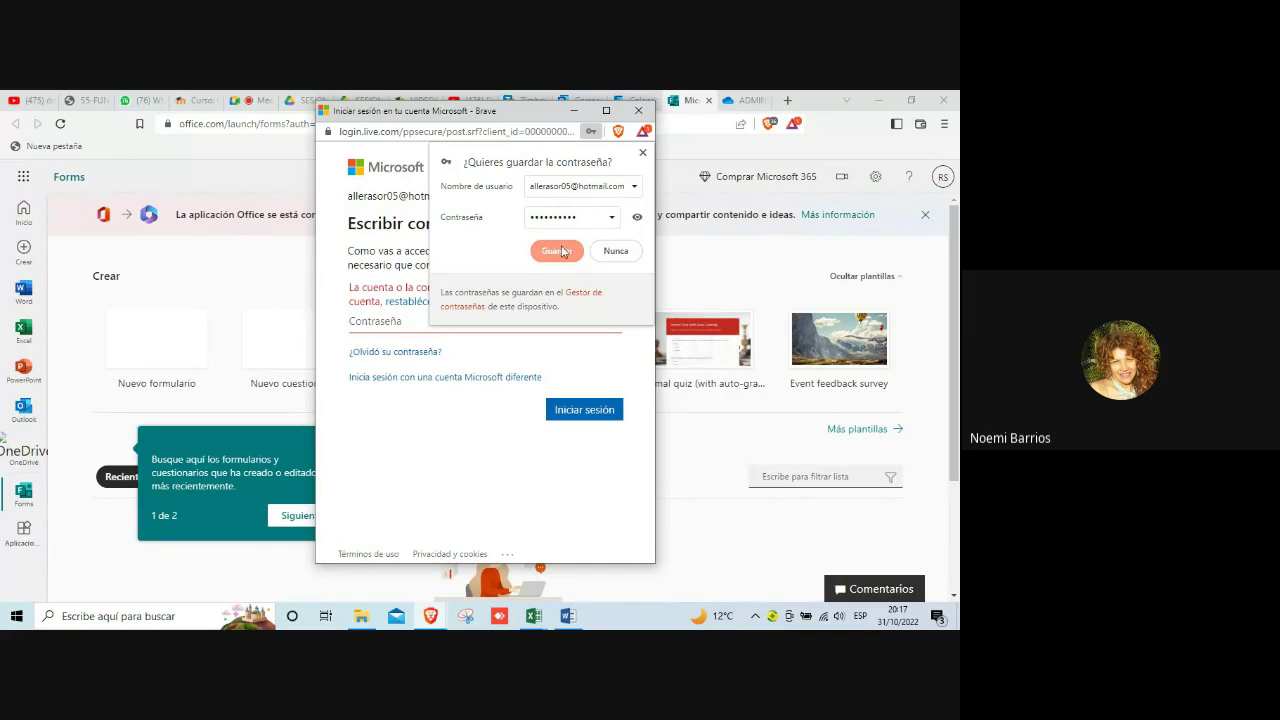
{"action": "left_click", "coordinate": [562, 256]}
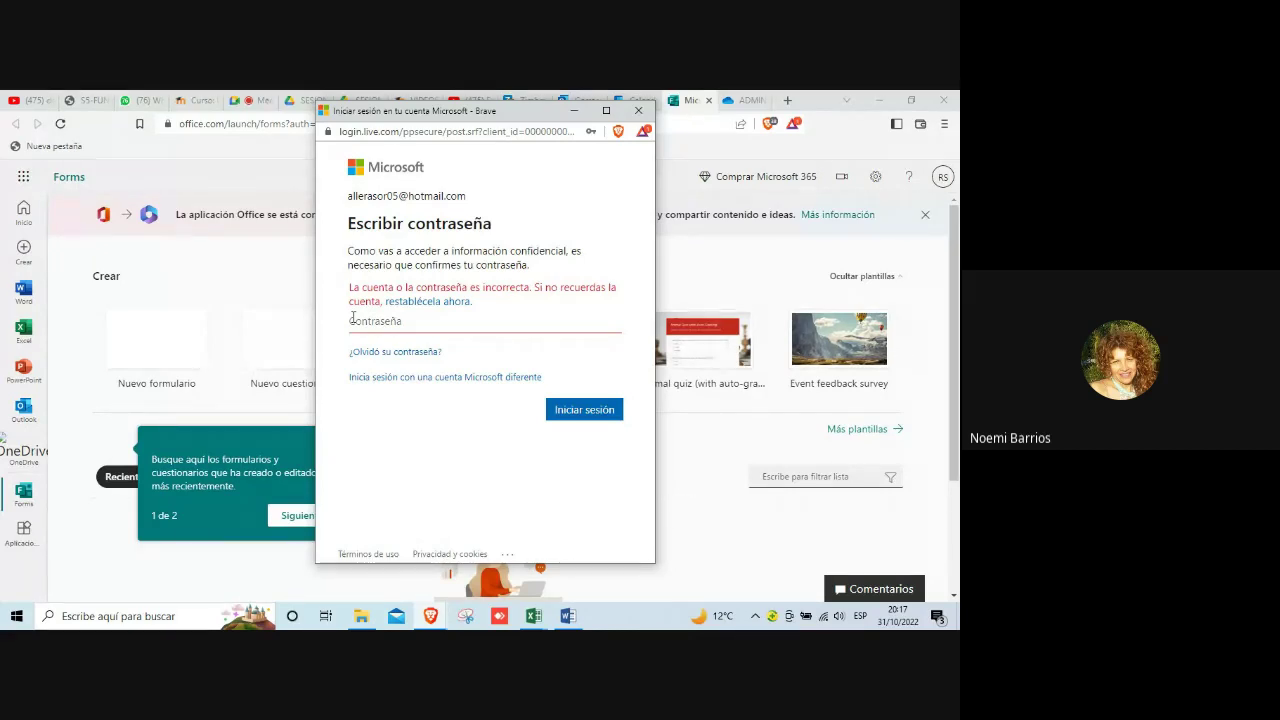
{"action": "left_click", "coordinate": [566, 410]}
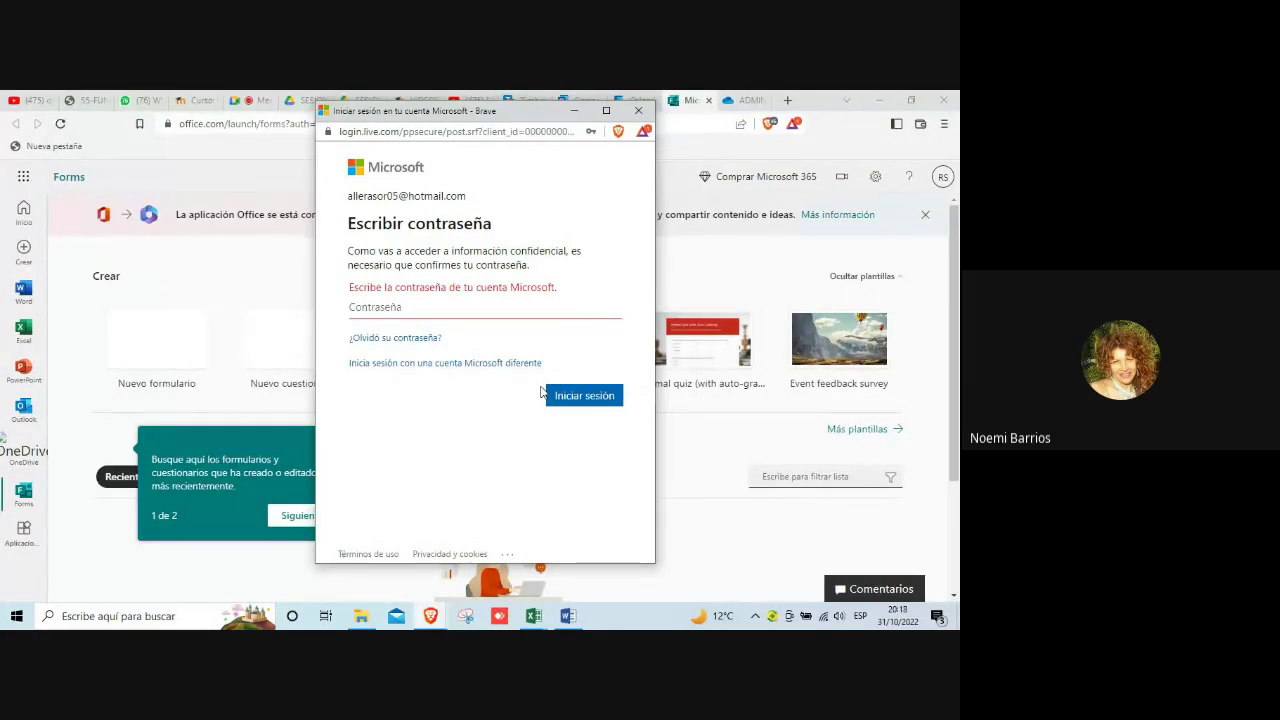
Step: Re-enter the account password in the Contraseña field and submit it to reach Forms
{"action": "type", "text": "a"}
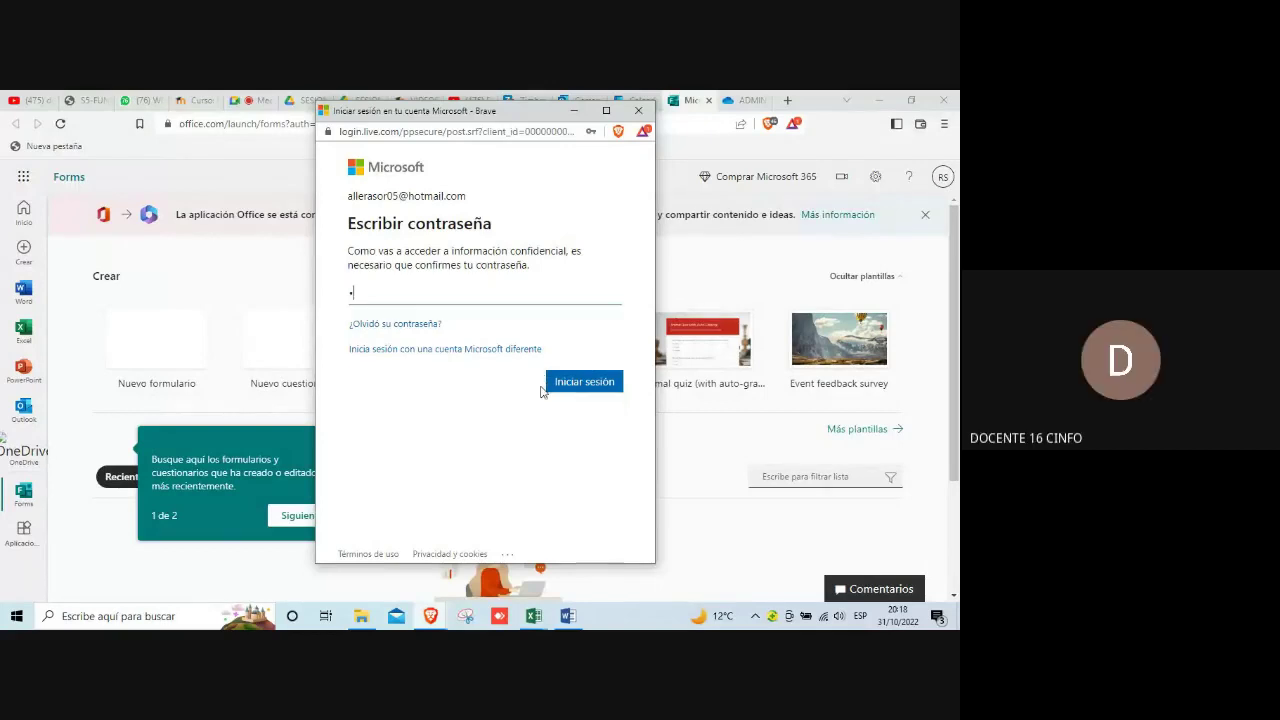
{"action": "type", "text": "aaaa"}
{"action": "key", "text": "Return"}
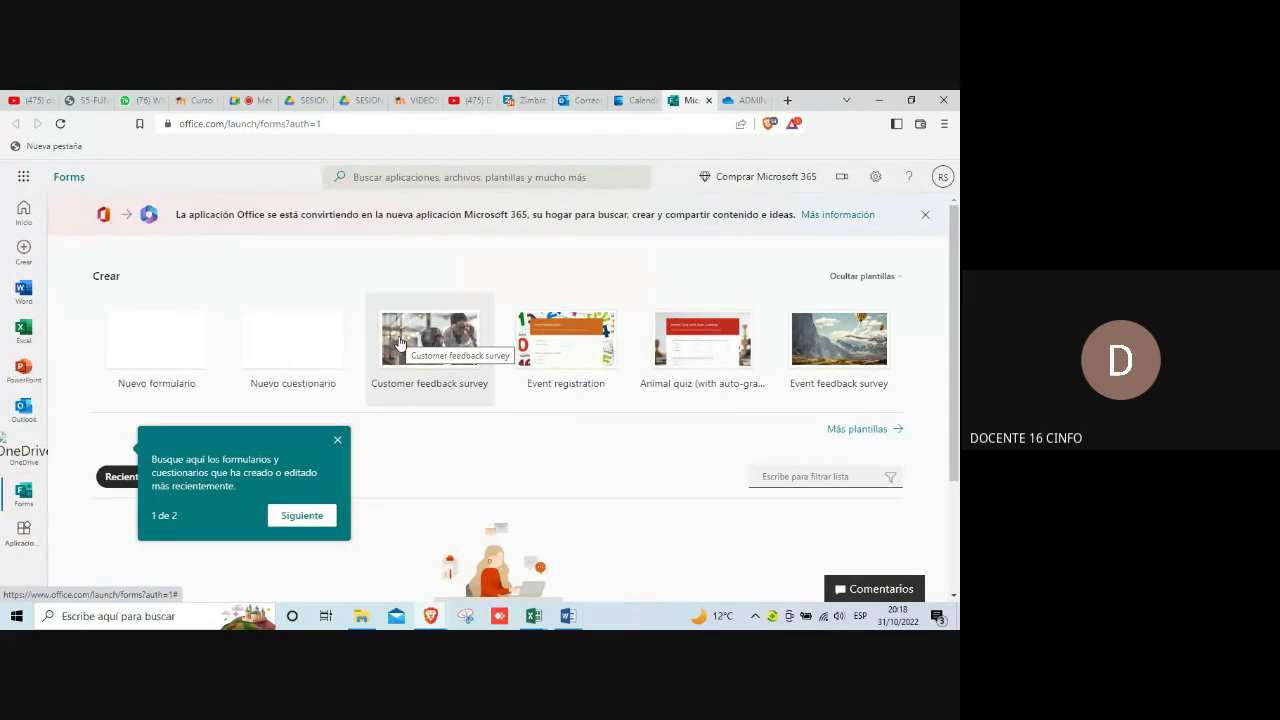
Step: Close the teal recent-forms tip on the Forms Create page
{"action": "scroll", "coordinate": [399, 343], "scroll_direction": "down", "scroll_amount": 2}
{"action": "scroll", "coordinate": [399, 343], "scroll_direction": "up", "scroll_amount": 2}
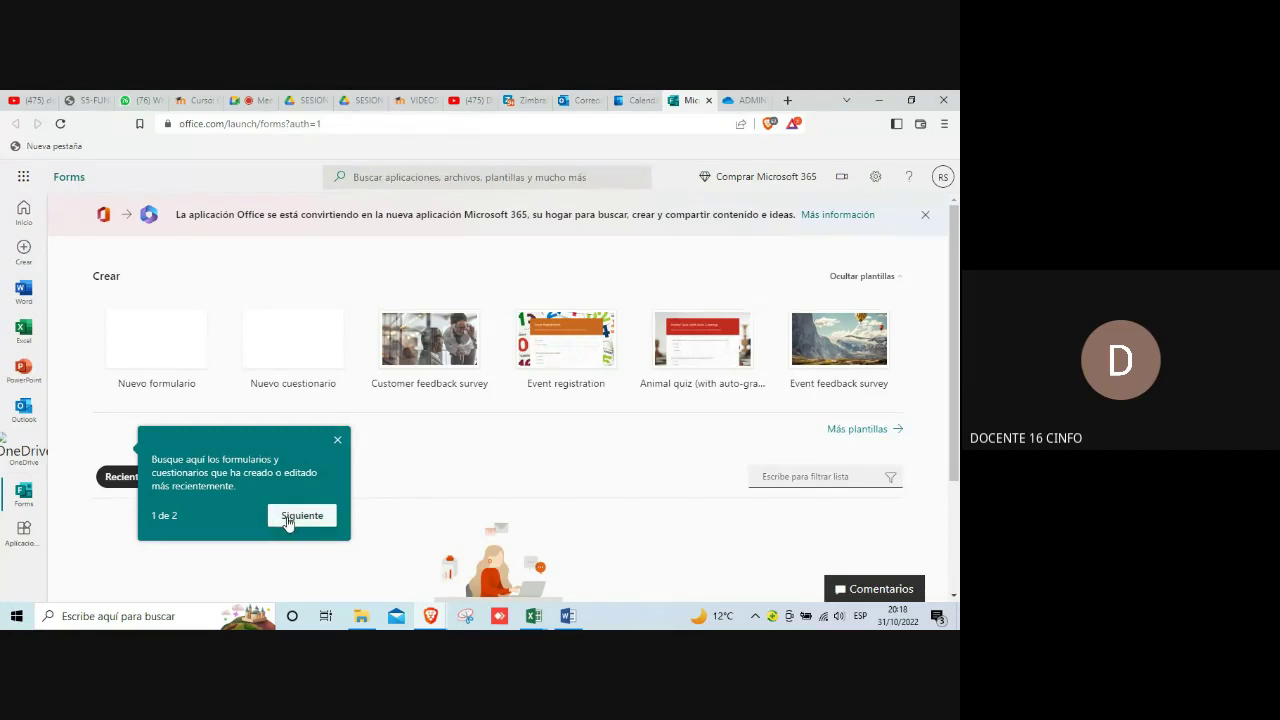
{"action": "left_click", "coordinate": [338, 442]}
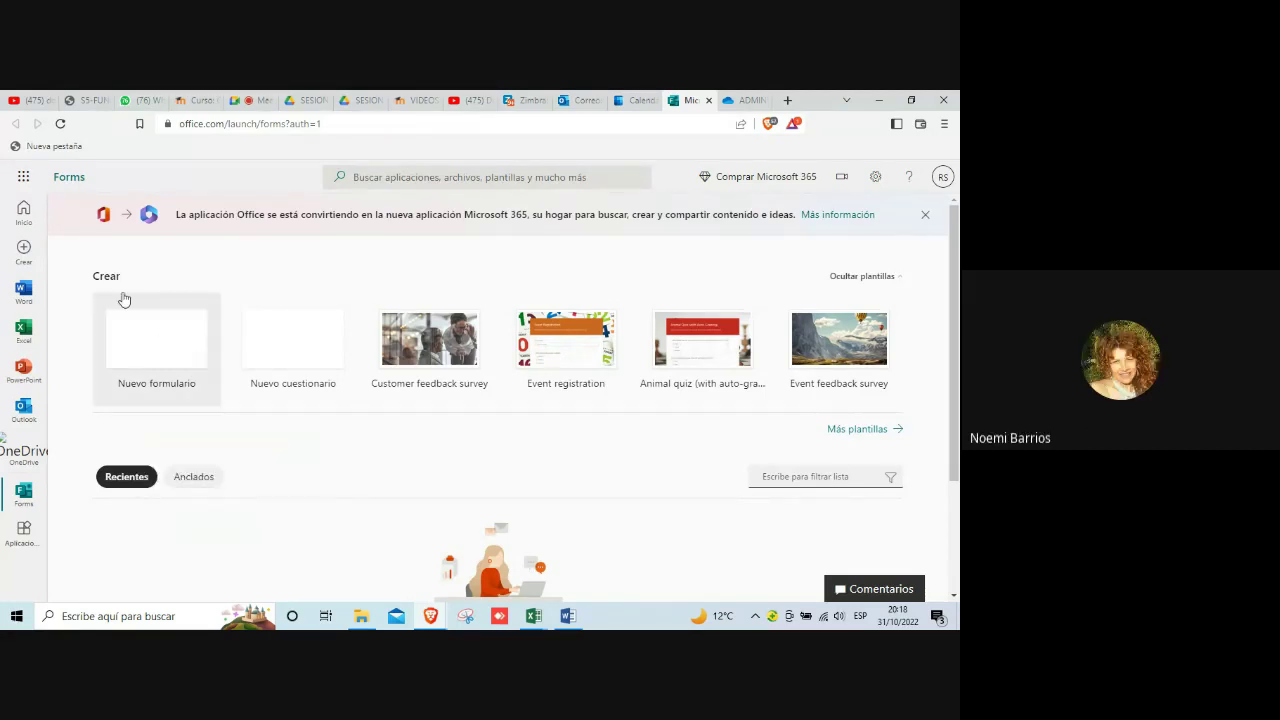
Step: Create a new blank form, 'Formulario sin título', and show its Tema options
{"action": "left_click", "coordinate": [145, 343]}
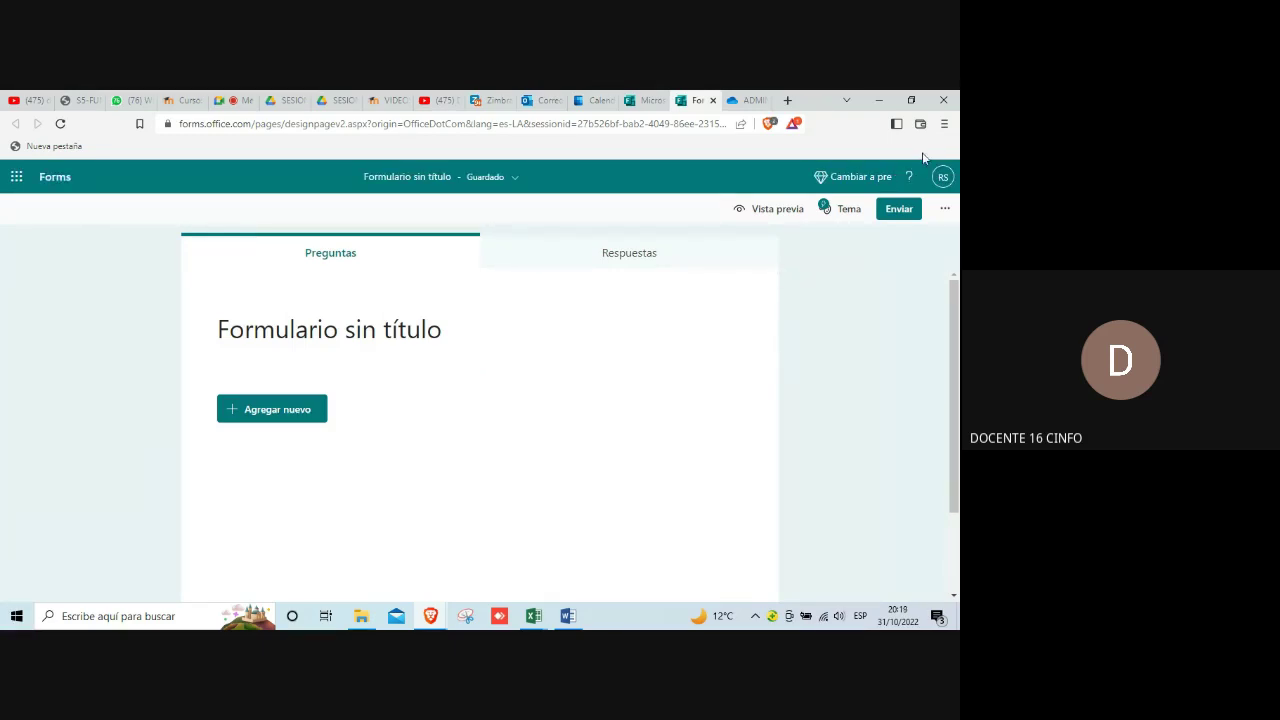
{"action": "left_click", "coordinate": [847, 212]}
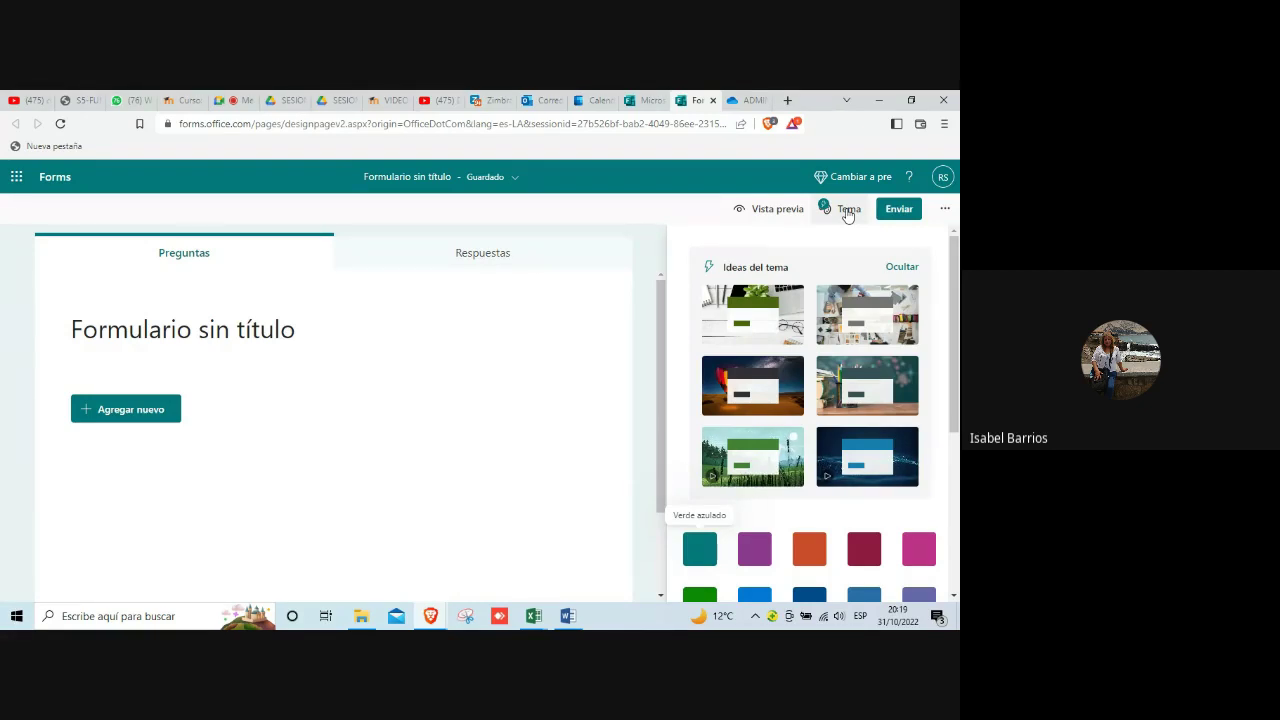
{"action": "right_click", "coordinate": [847, 214]}
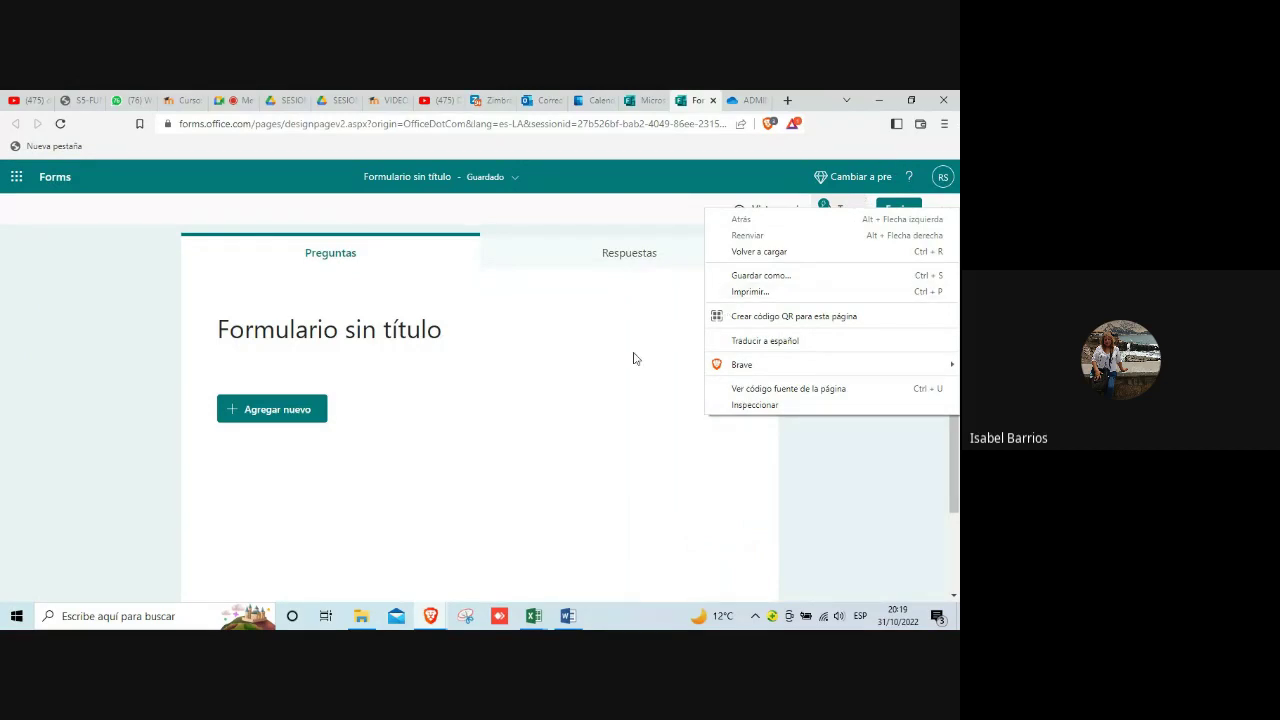
{"action": "left_click", "coordinate": [631, 357]}
{"action": "left_click", "coordinate": [845, 210]}
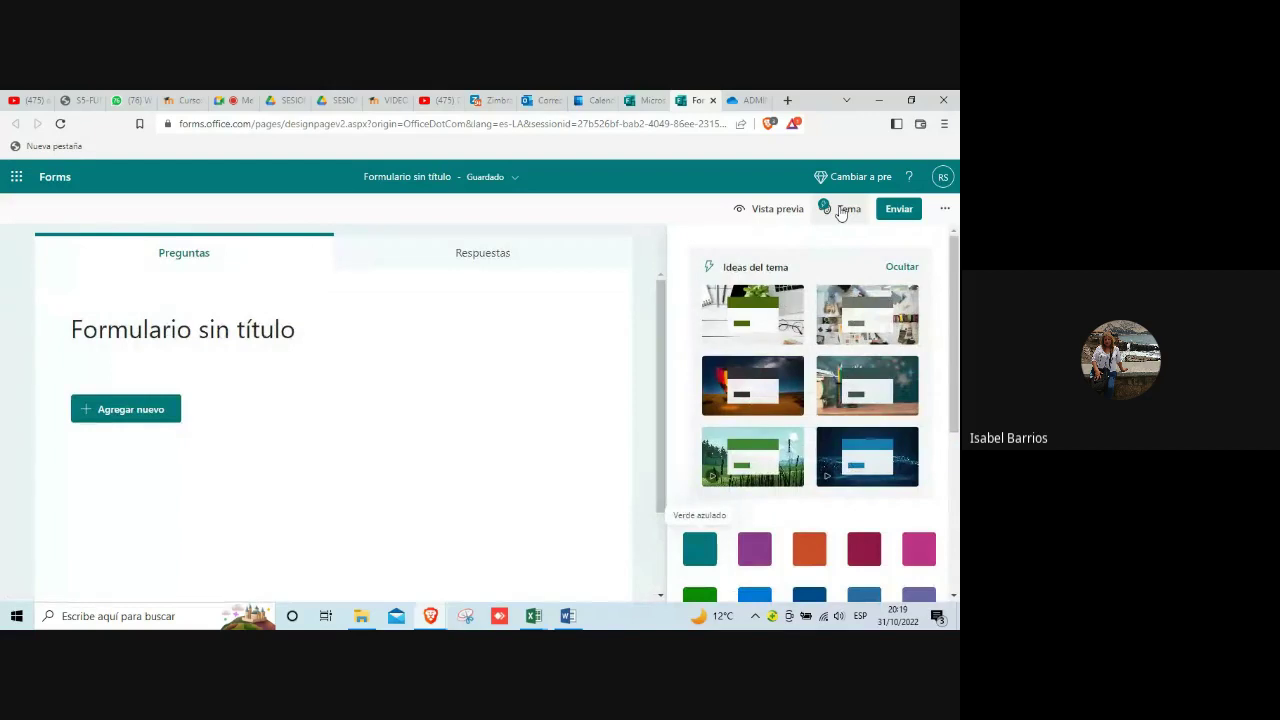
{"action": "scroll", "coordinate": [806, 325], "scroll_direction": "down", "scroll_amount": 1}
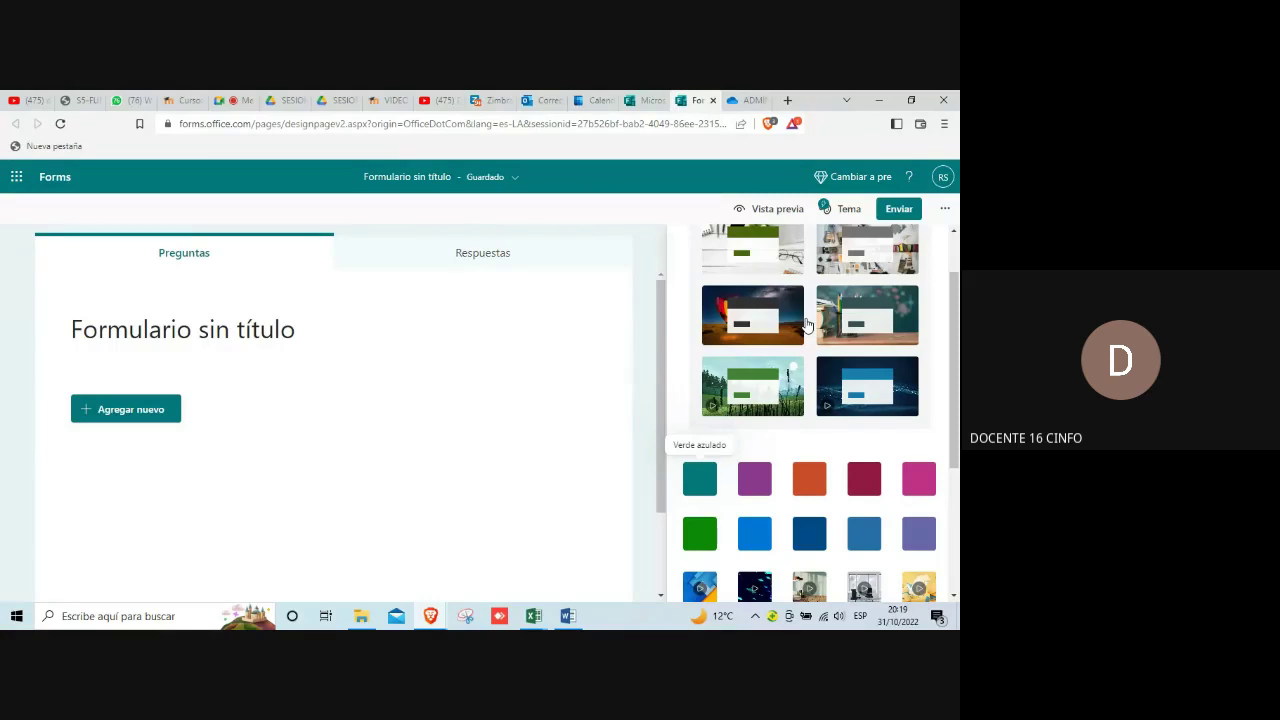
{"action": "left_click", "coordinate": [534, 352]}
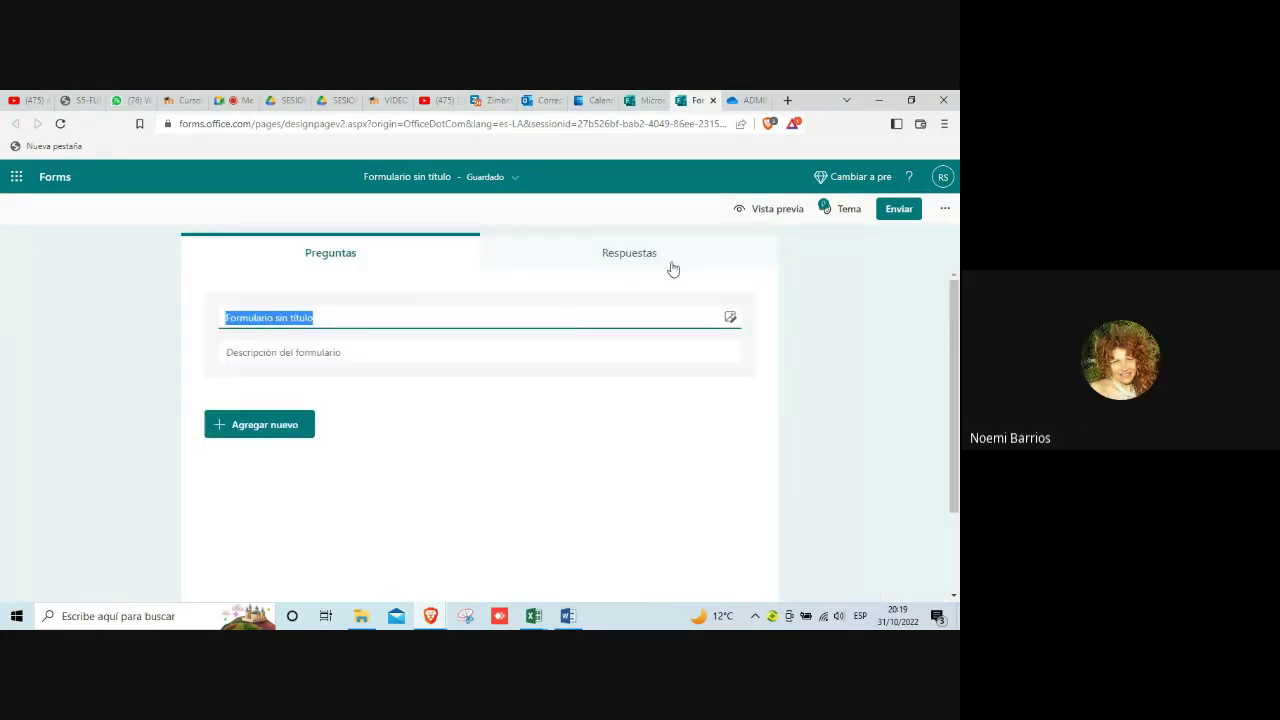
{"action": "left_click", "coordinate": [824, 210]}
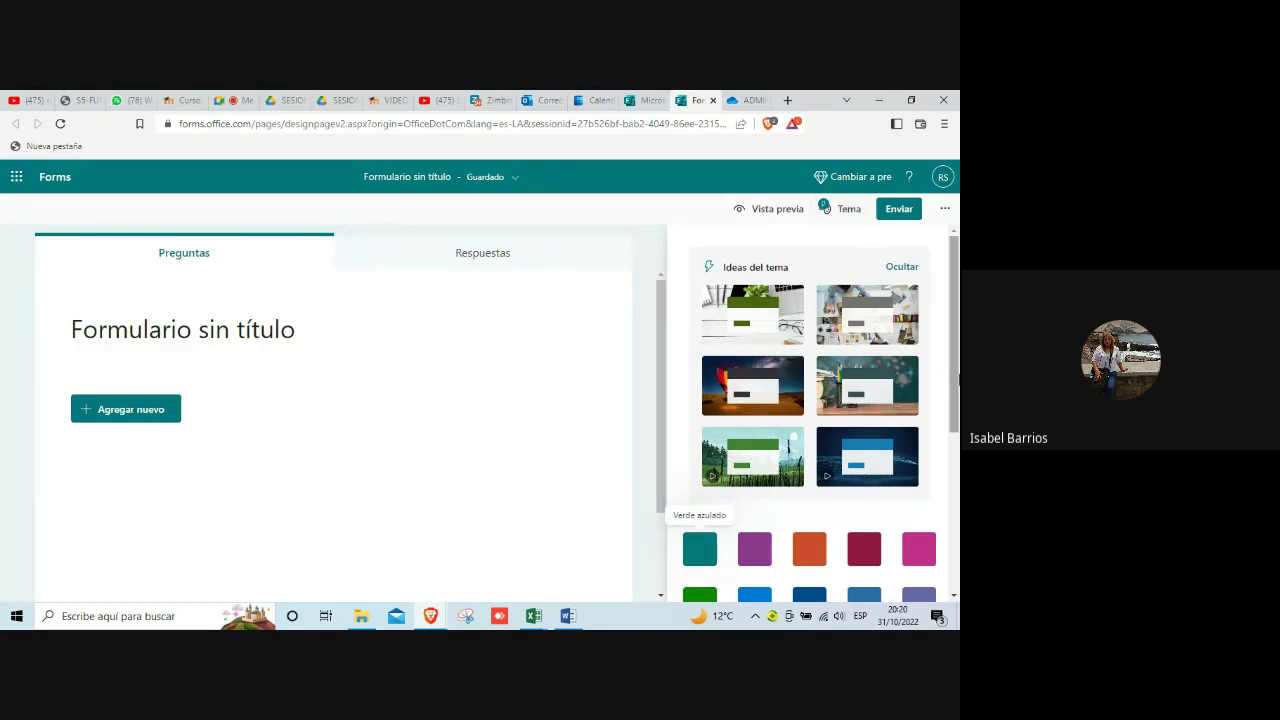
{"action": "scroll", "coordinate": [917, 382], "scroll_direction": "down", "scroll_amount": 1}
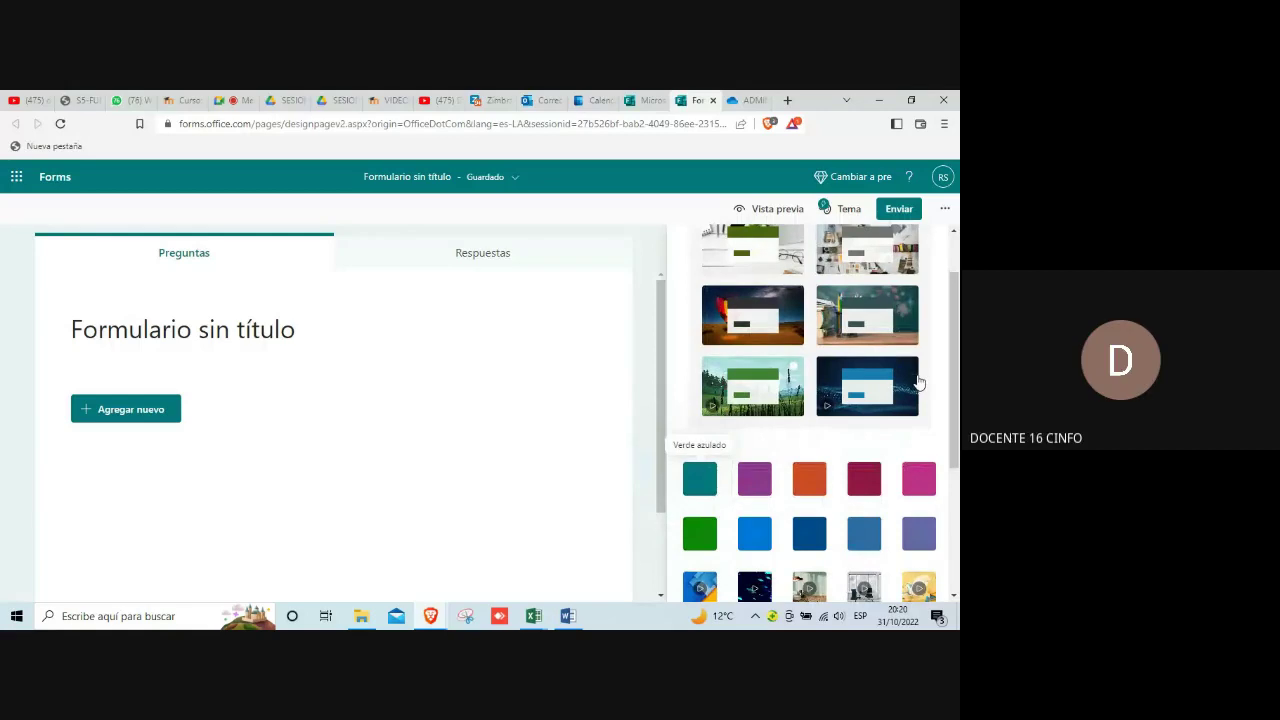
{"action": "scroll", "coordinate": [917, 382], "scroll_direction": "up", "scroll_amount": 1}
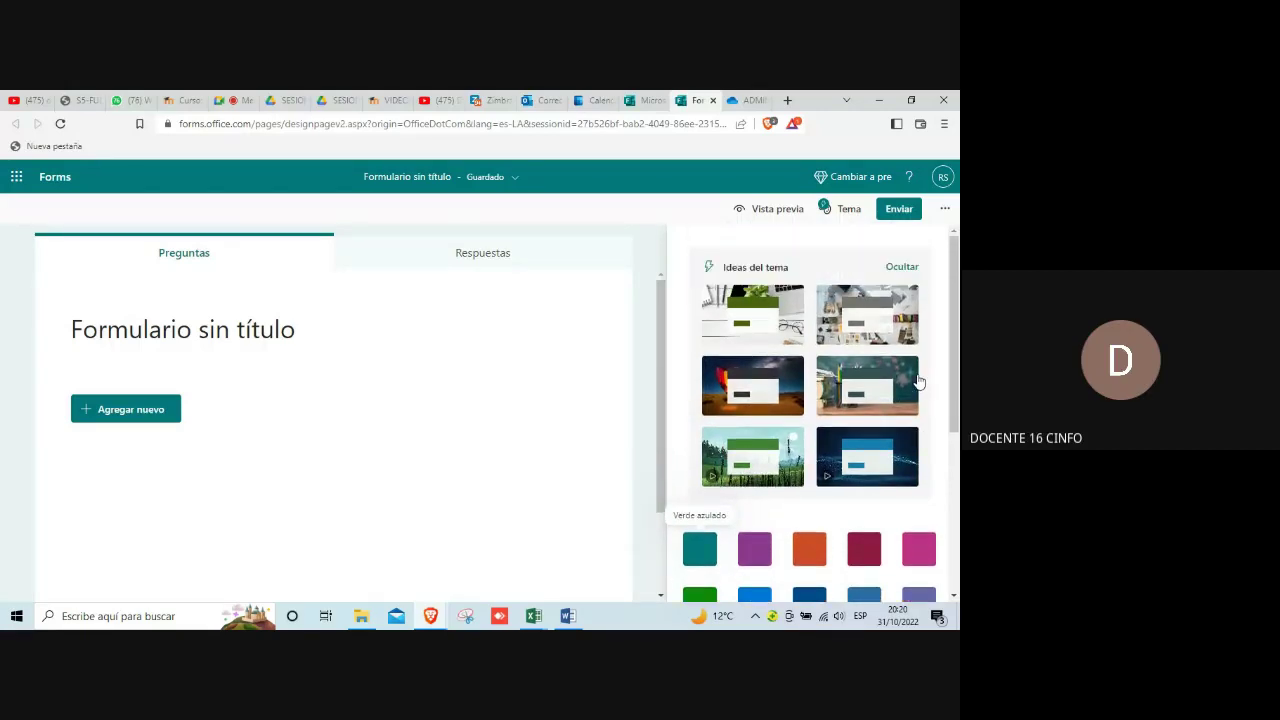
{"action": "scroll", "coordinate": [917, 382], "scroll_direction": "down", "scroll_amount": 4}
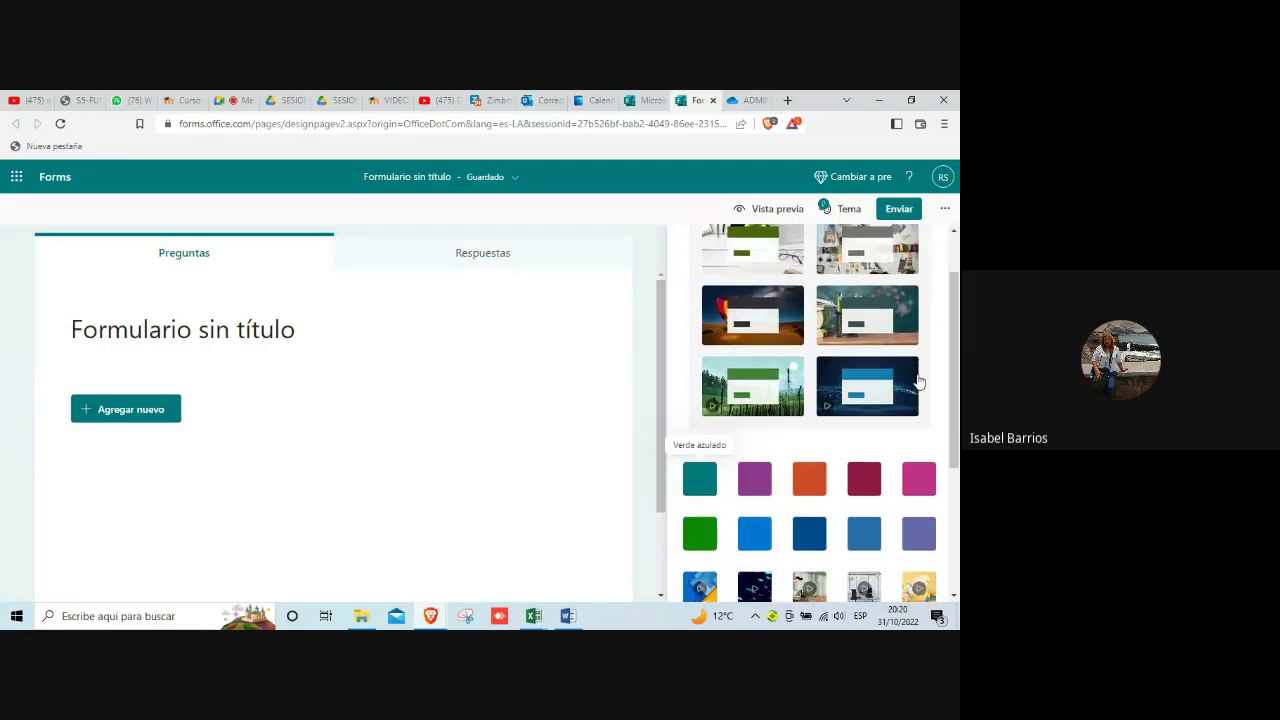
{"action": "scroll", "coordinate": [917, 382], "scroll_direction": "up", "scroll_amount": 3}
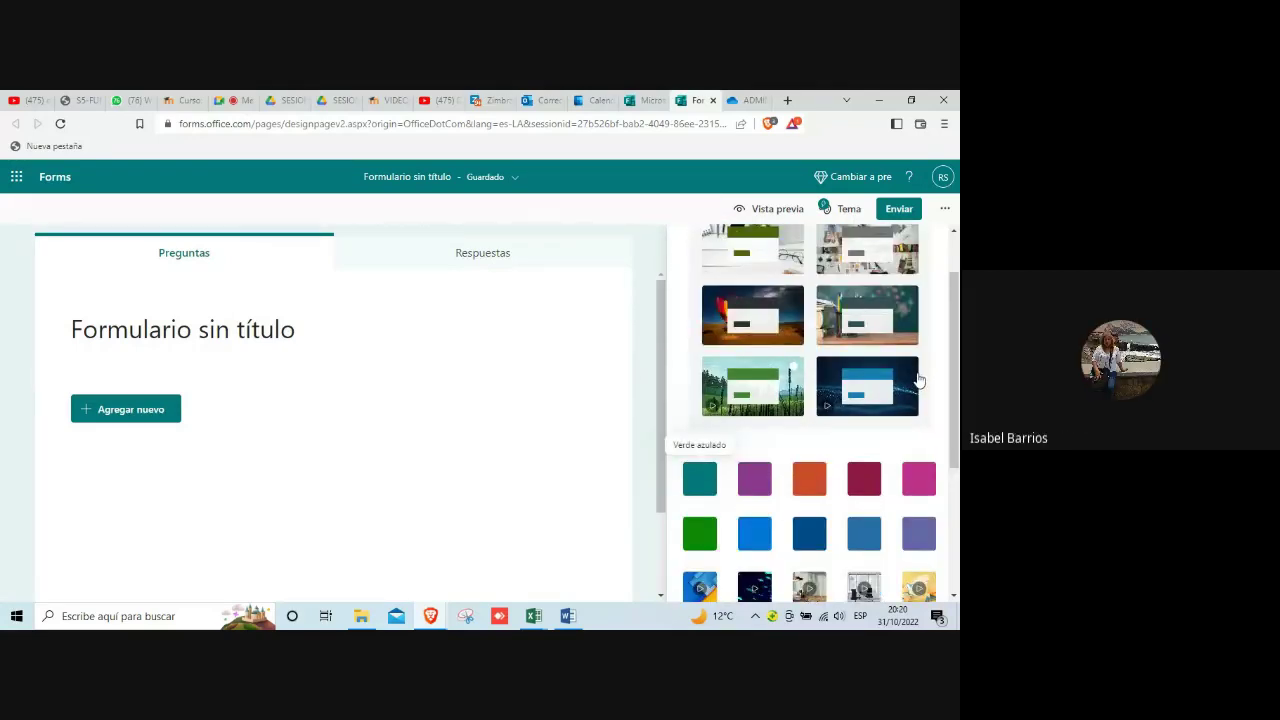
{"action": "scroll", "coordinate": [918, 378], "scroll_direction": "up", "scroll_amount": 1}
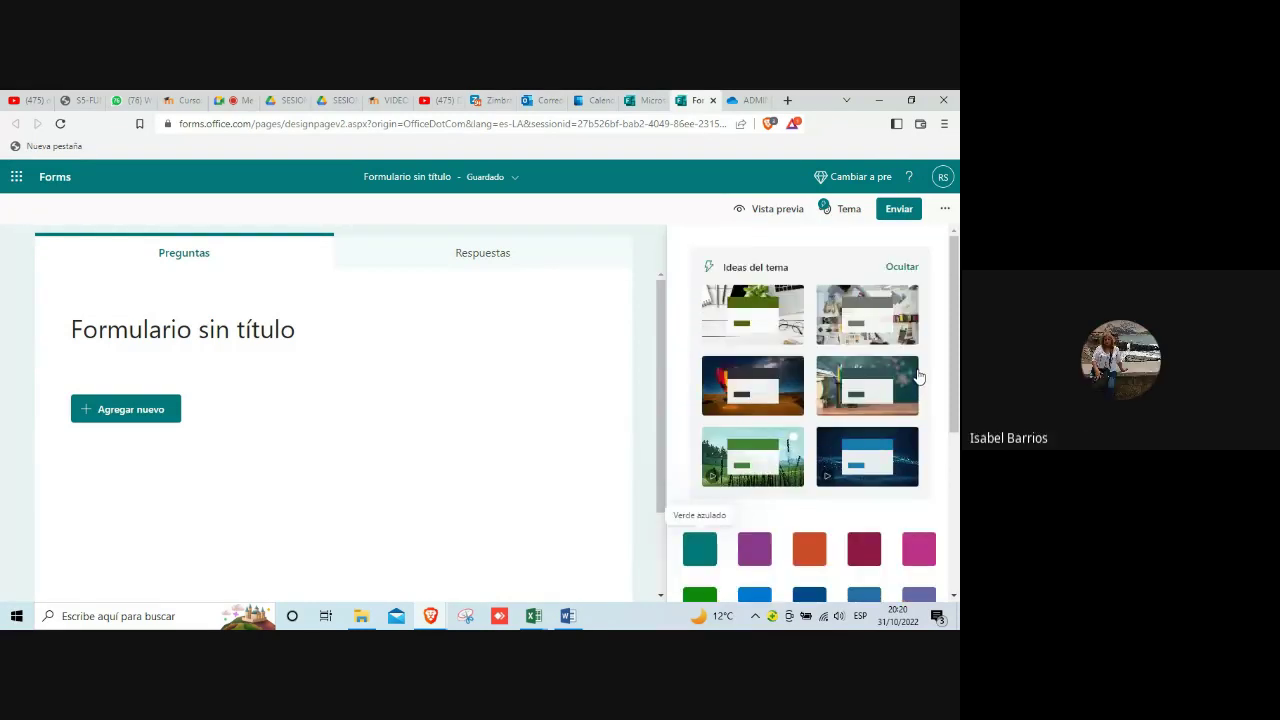
Step: Apply the first Ideas del tema card, the green plants theme, to the form
{"action": "left_click", "coordinate": [762, 310]}
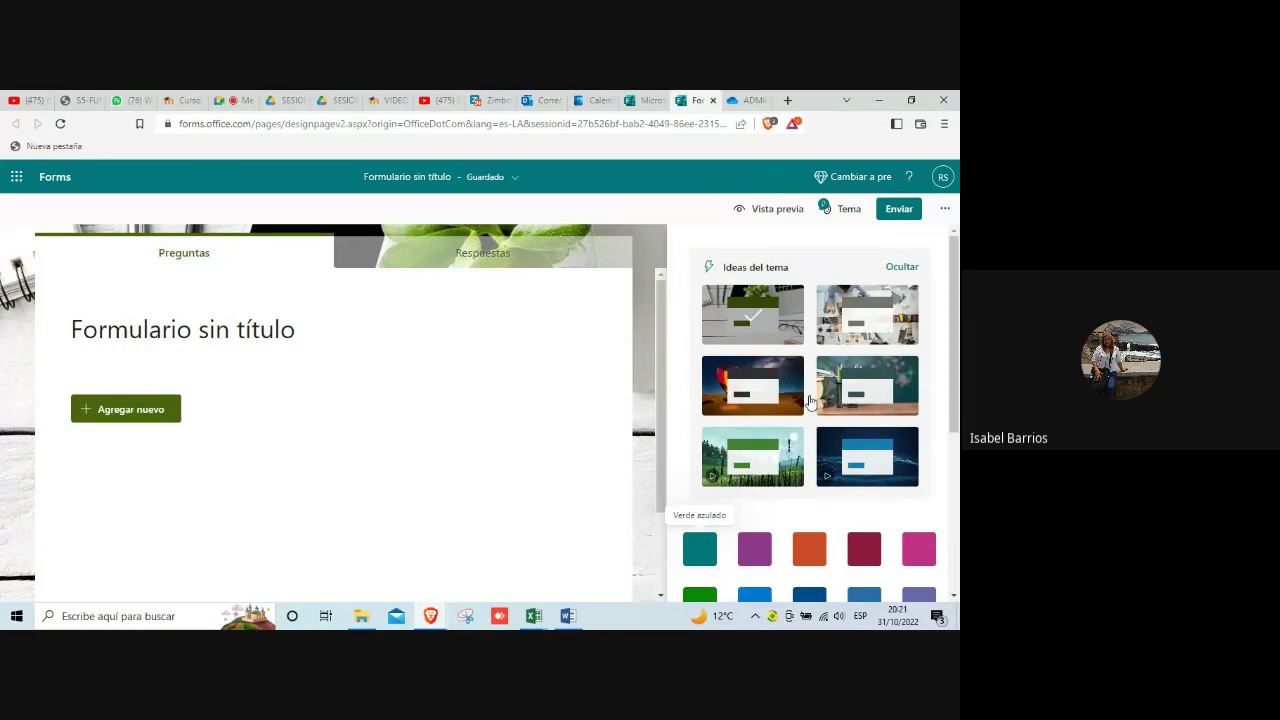
Step: Choose the Customized Theme upload-image tile at the end of the theme list
{"action": "scroll", "coordinate": [826, 534], "scroll_direction": "down", "scroll_amount": 3}
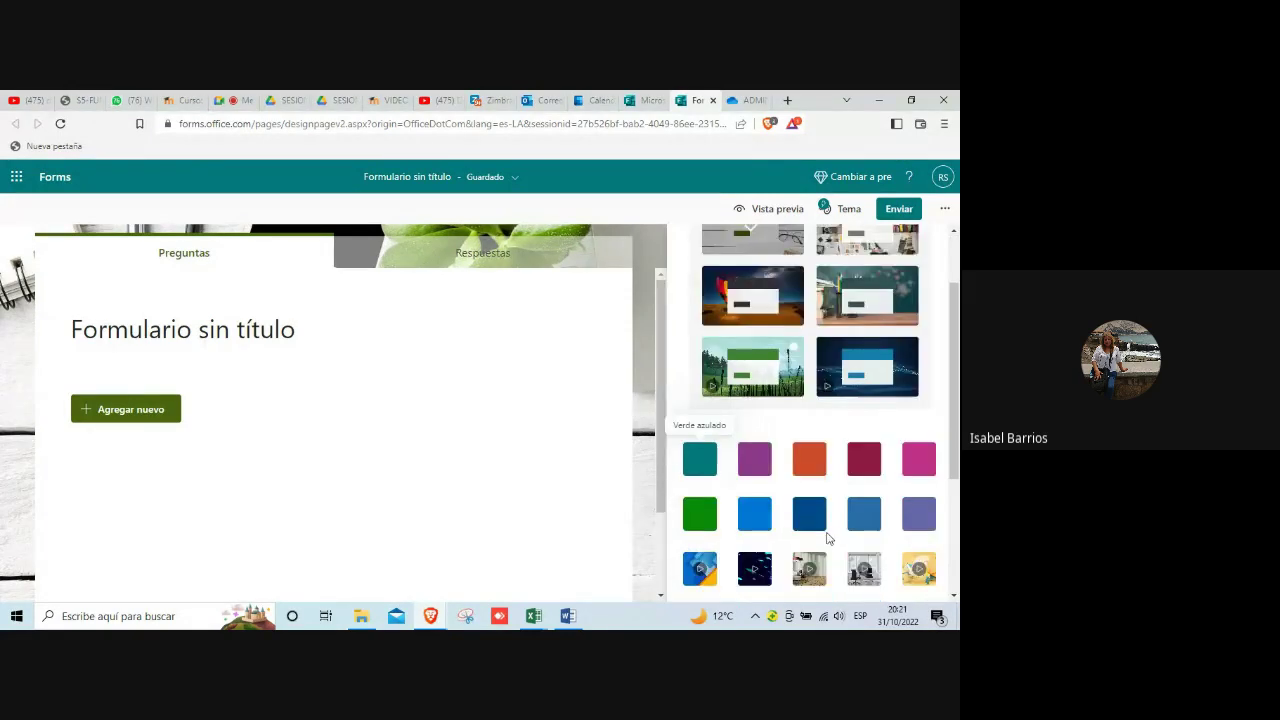
{"action": "scroll", "coordinate": [902, 545], "scroll_direction": "down", "scroll_amount": 1}
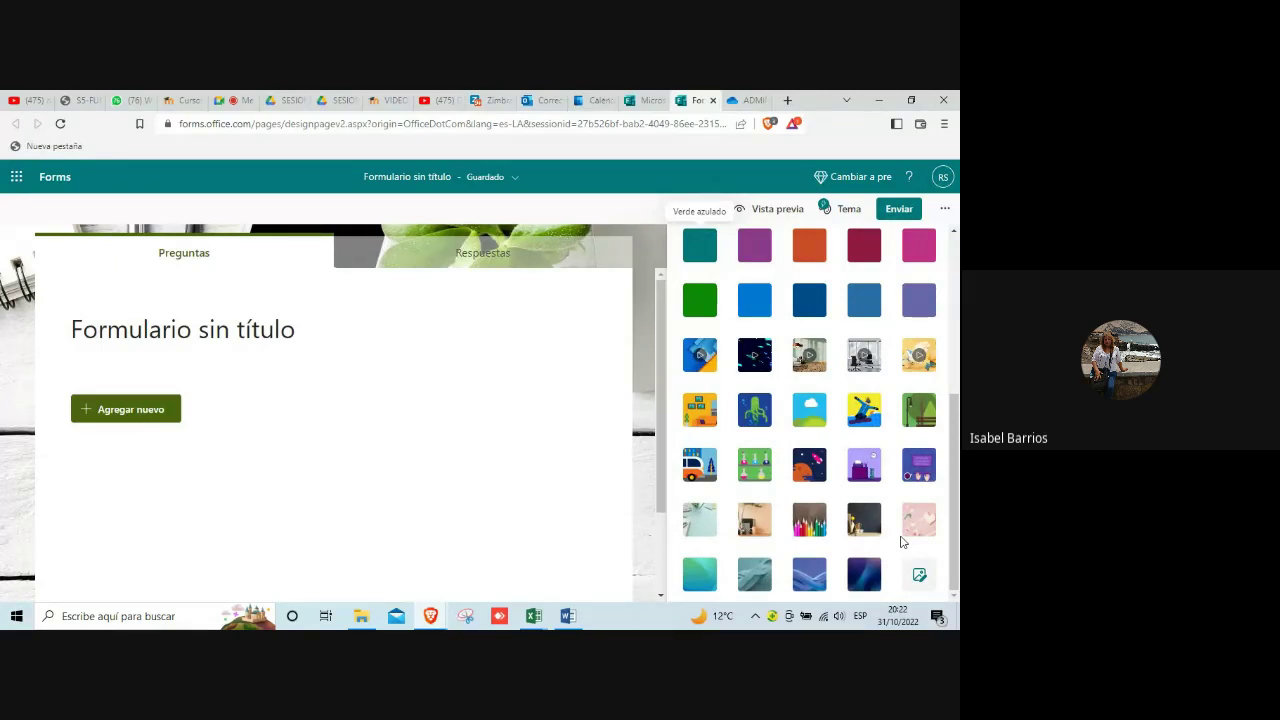
{"action": "scroll", "coordinate": [902, 541], "scroll_direction": "up", "scroll_amount": 2}
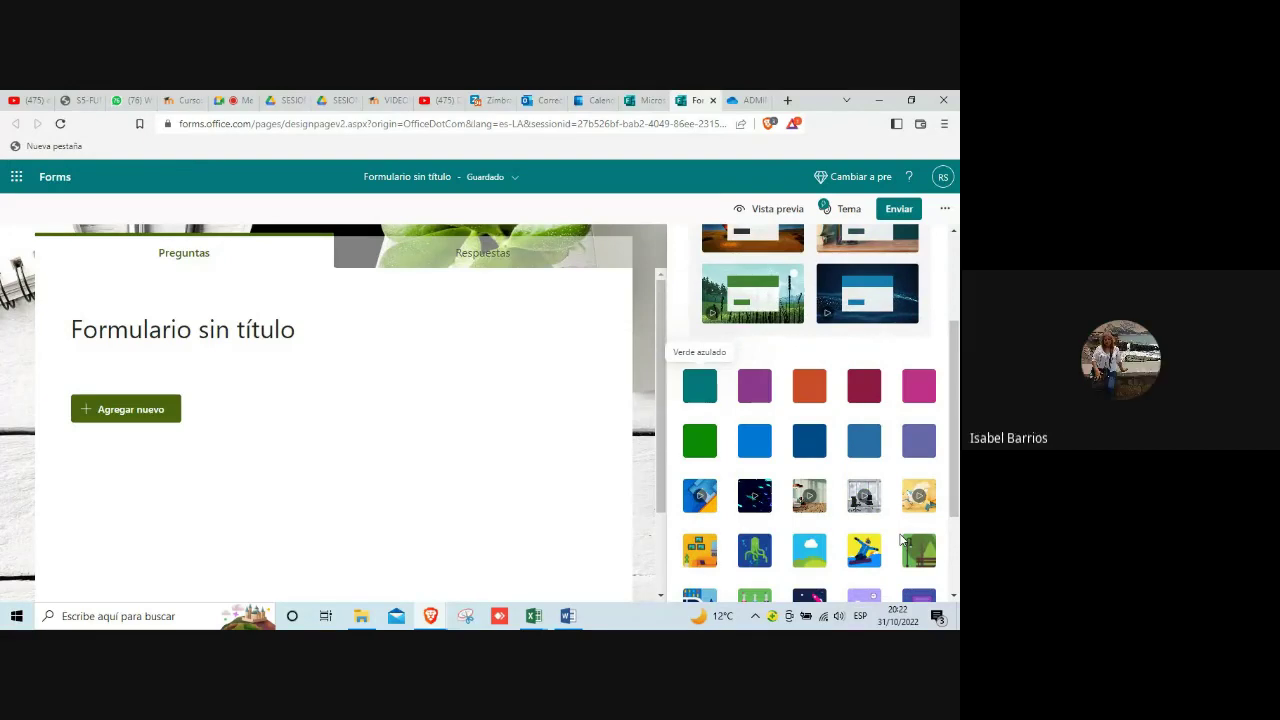
{"action": "scroll", "coordinate": [902, 541], "scroll_direction": "up", "scroll_amount": 3}
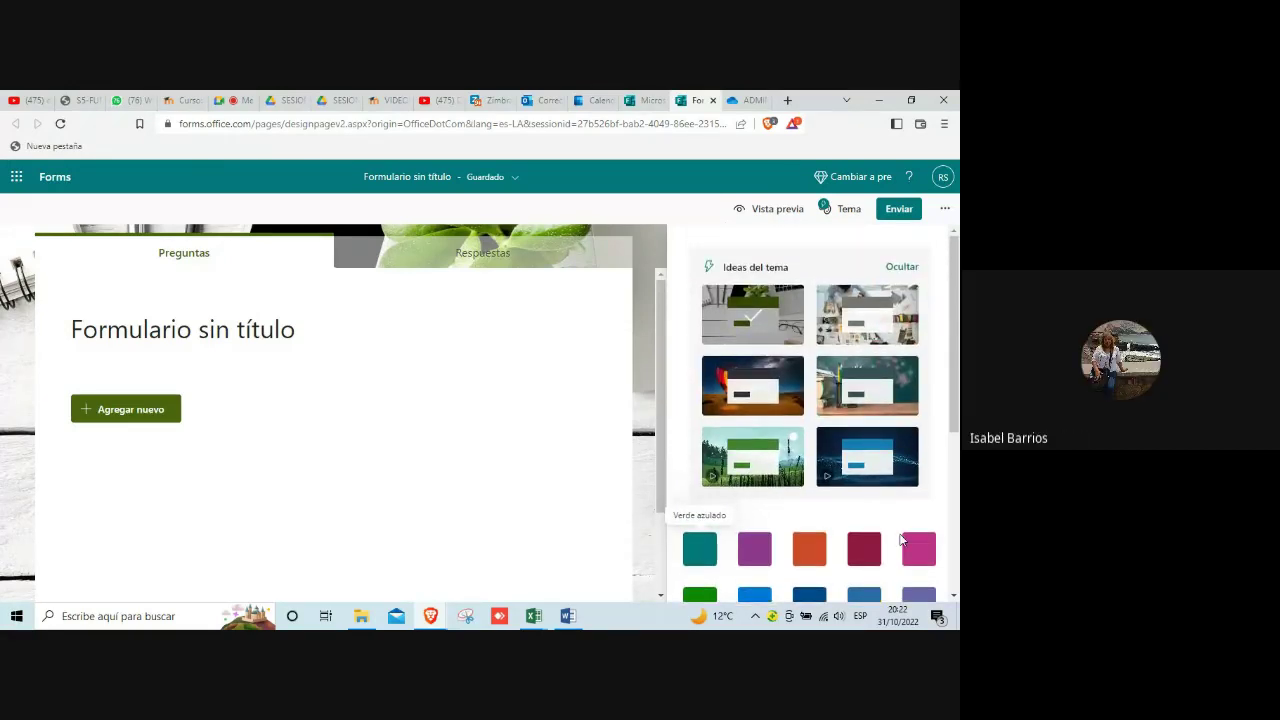
{"action": "scroll", "coordinate": [902, 541], "scroll_direction": "down", "scroll_amount": 5}
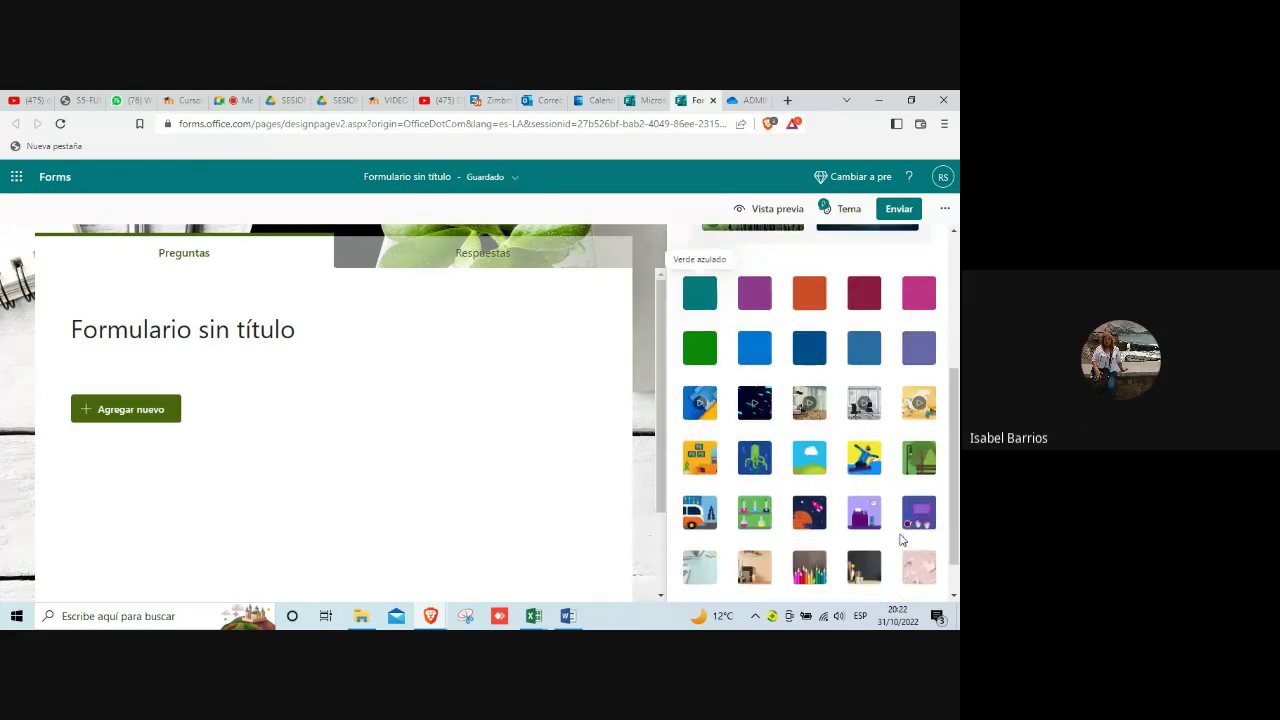
{"action": "scroll", "coordinate": [902, 541], "scroll_direction": "down", "scroll_amount": 1}
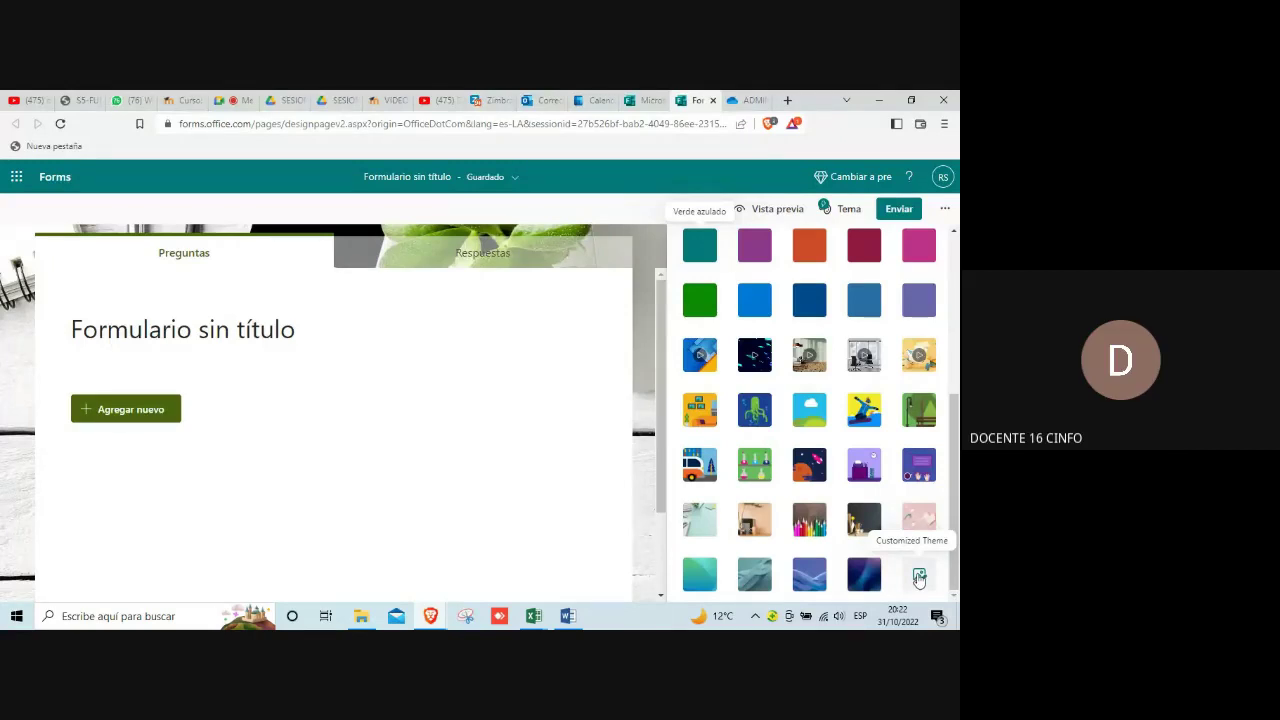
{"action": "left_click", "coordinate": [919, 578]}
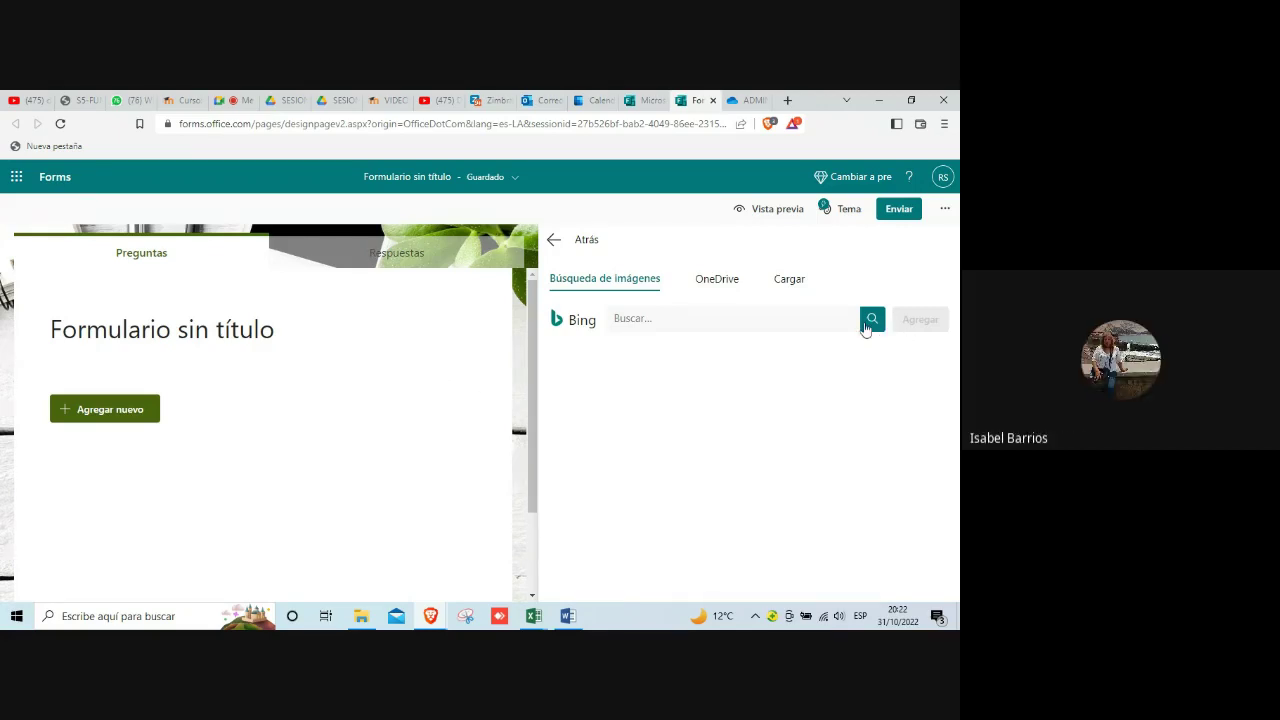
{"action": "left_click", "coordinate": [788, 280]}
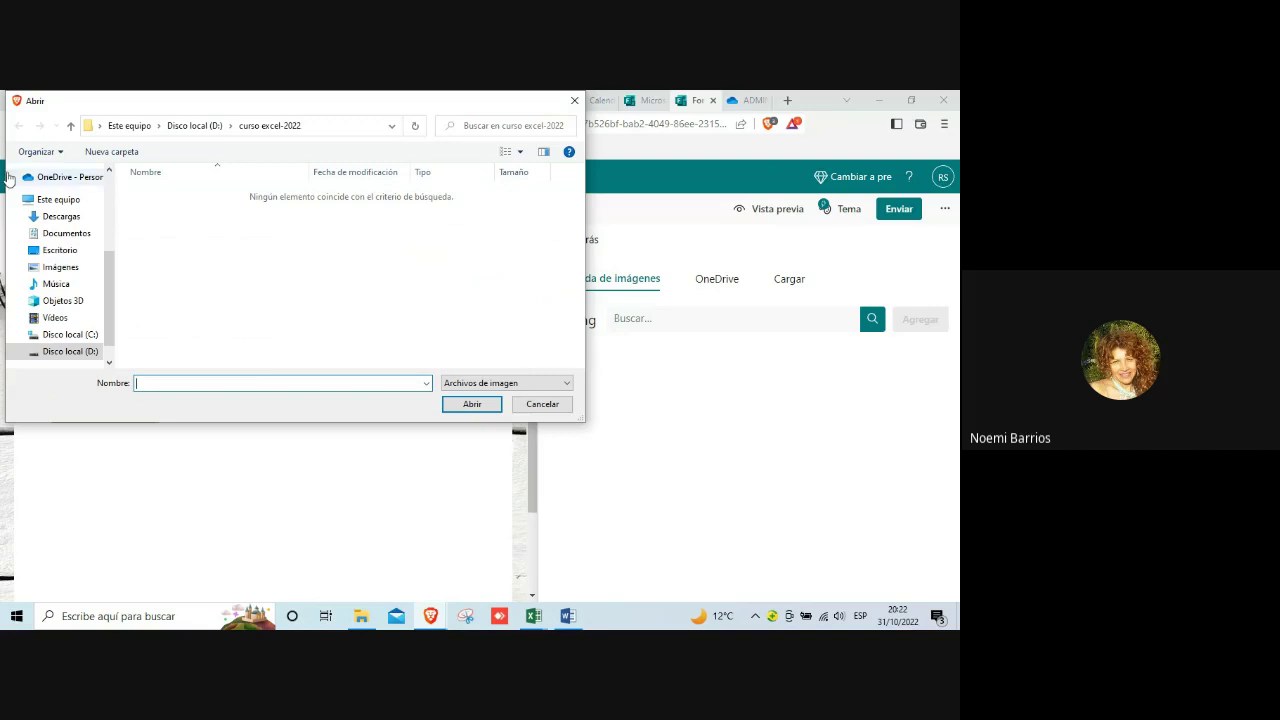
{"action": "left_click_drag", "start_coordinate": [110, 315], "coordinate": [115, 236]}
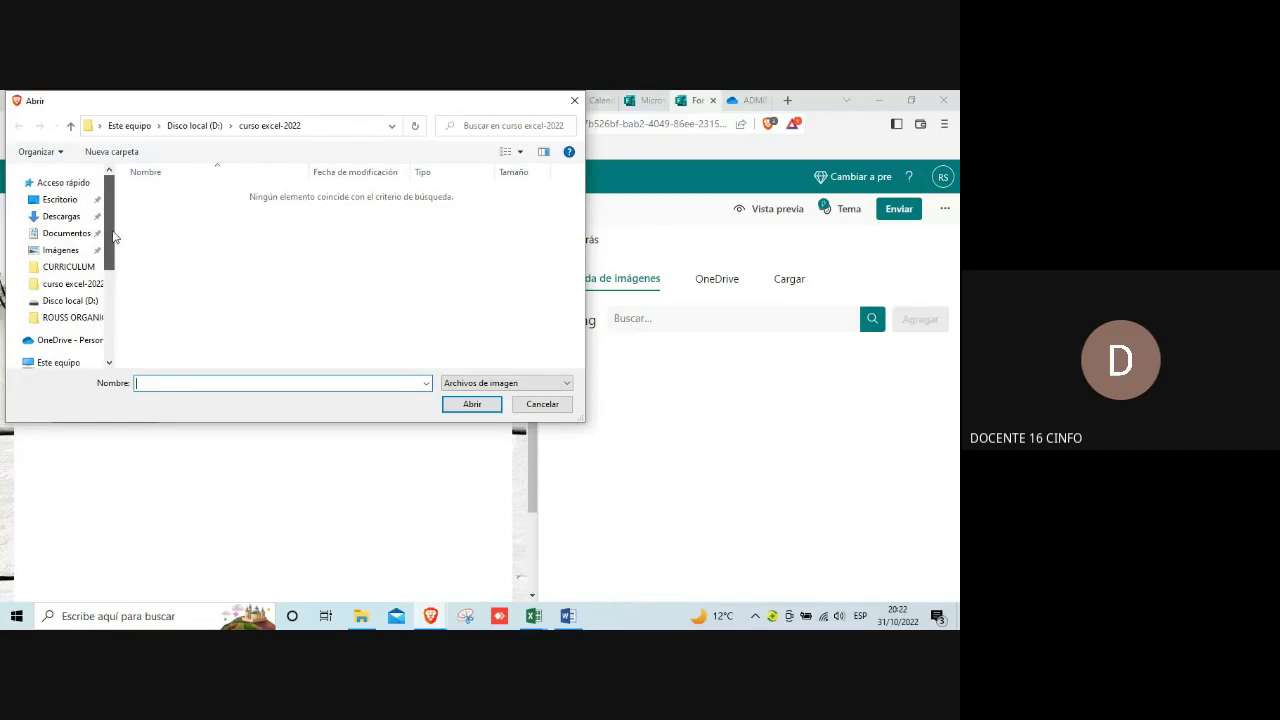
{"action": "left_click", "coordinate": [64, 318]}
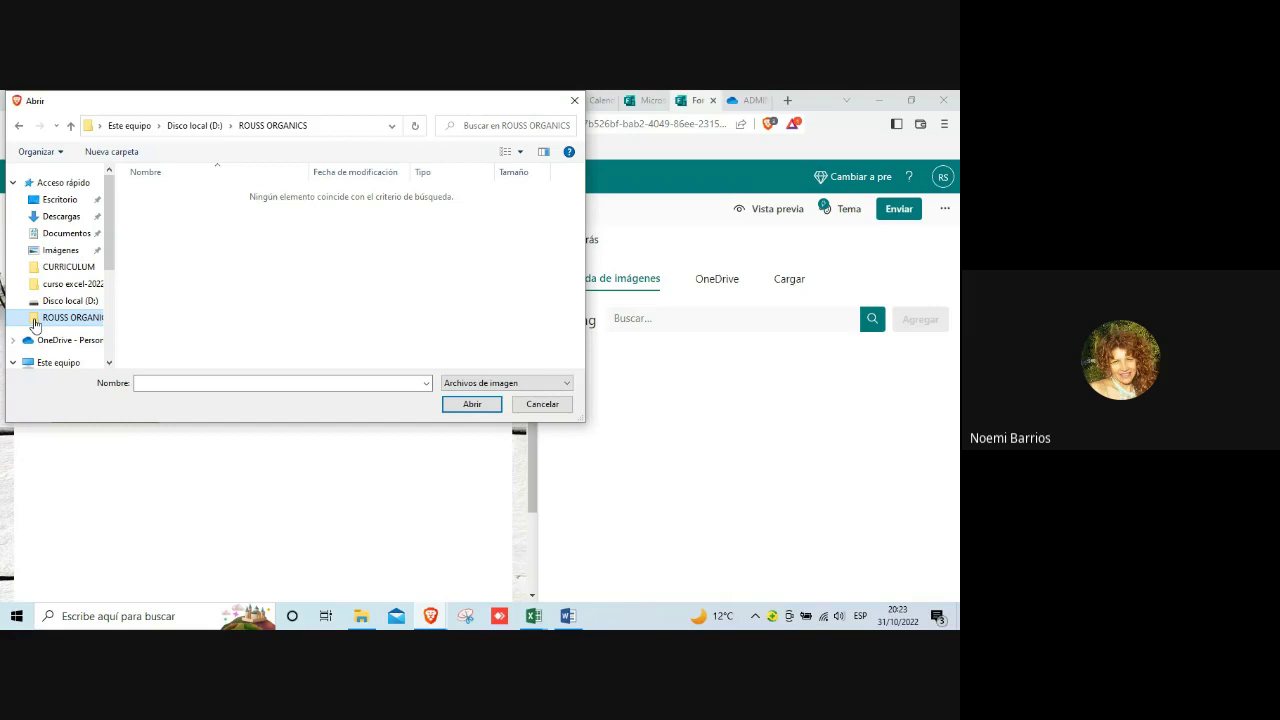
{"action": "left_click_drag", "start_coordinate": [110, 263], "coordinate": [115, 254]}
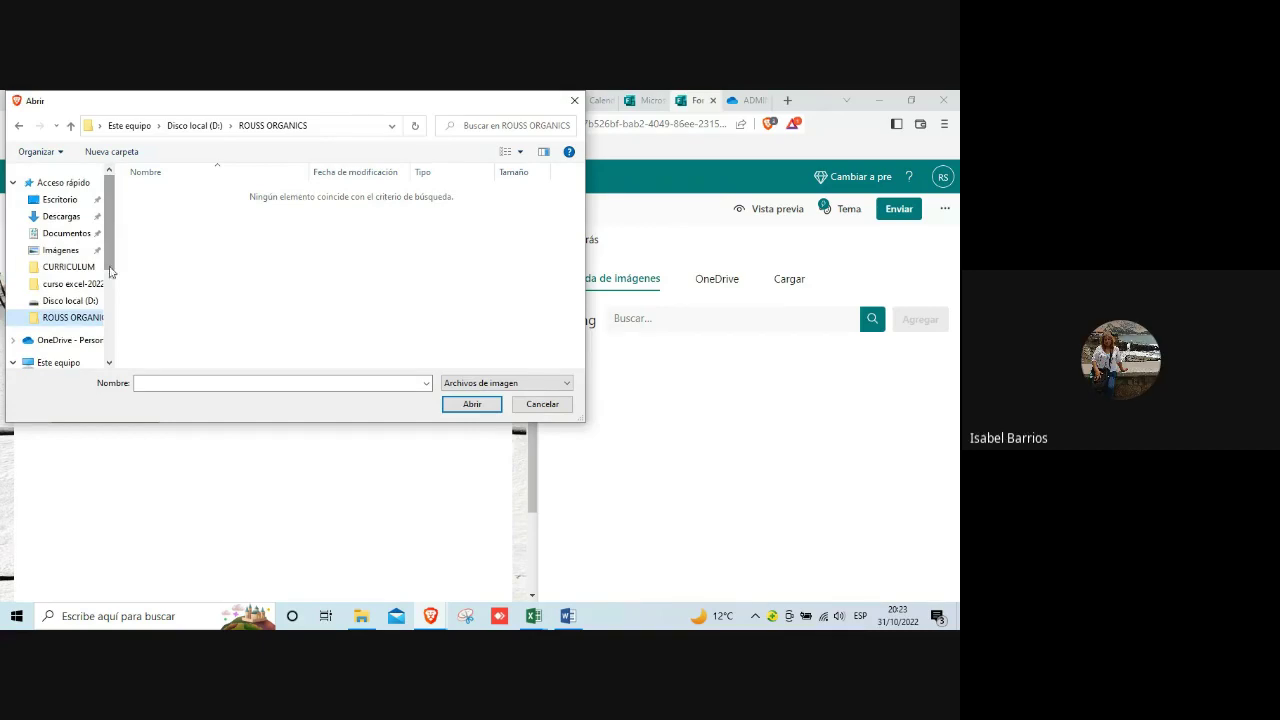
{"action": "left_click", "coordinate": [66, 252]}
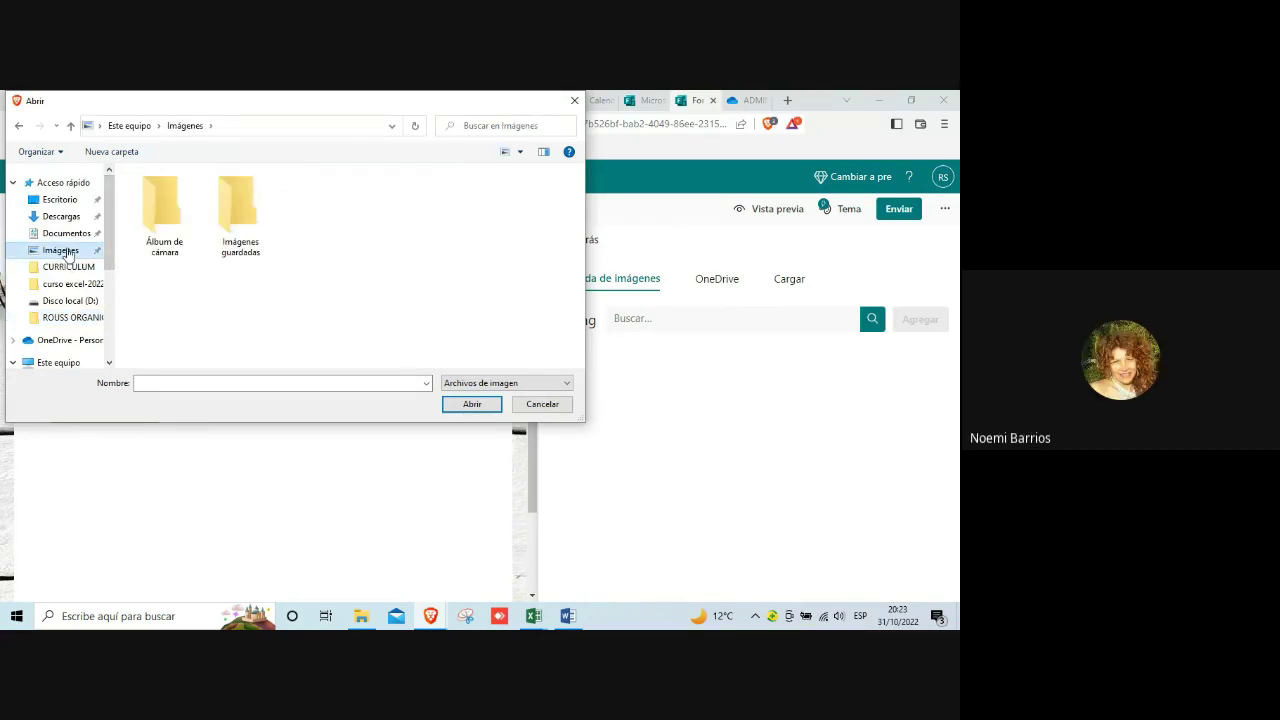
{"action": "left_click", "coordinate": [77, 320]}
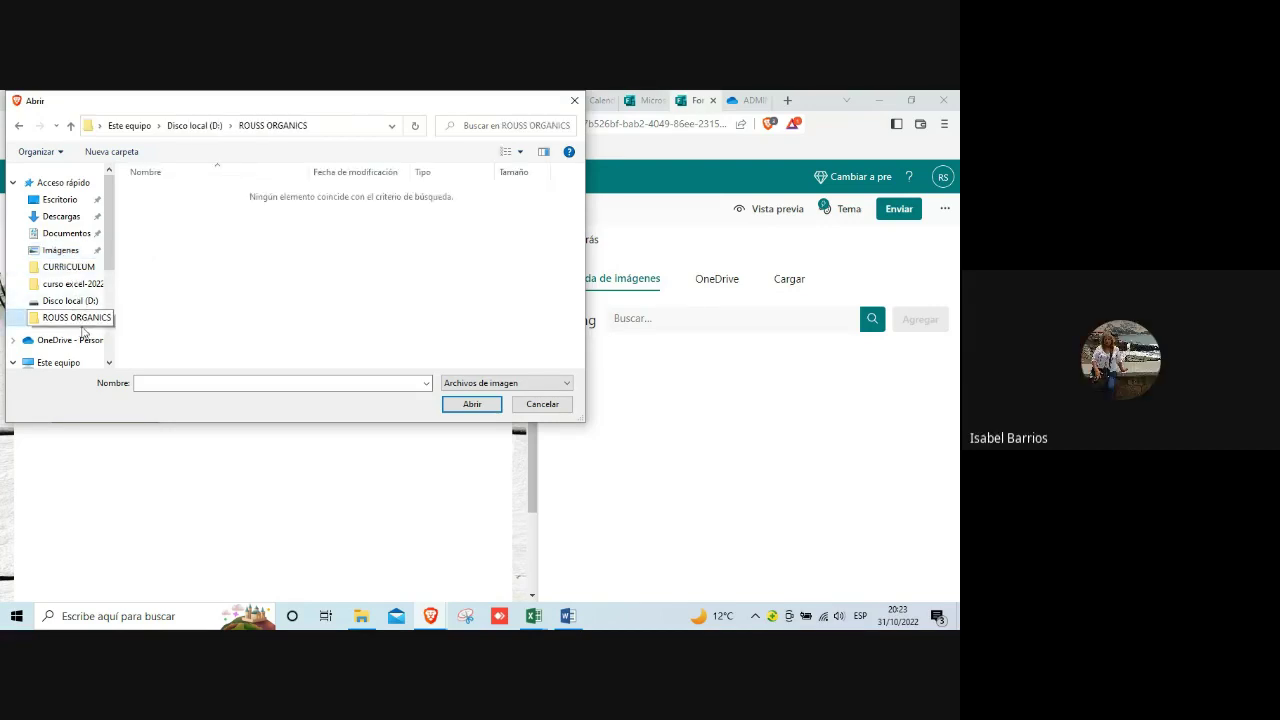
{"action": "left_click_drag", "start_coordinate": [108, 262], "coordinate": [101, 305]}
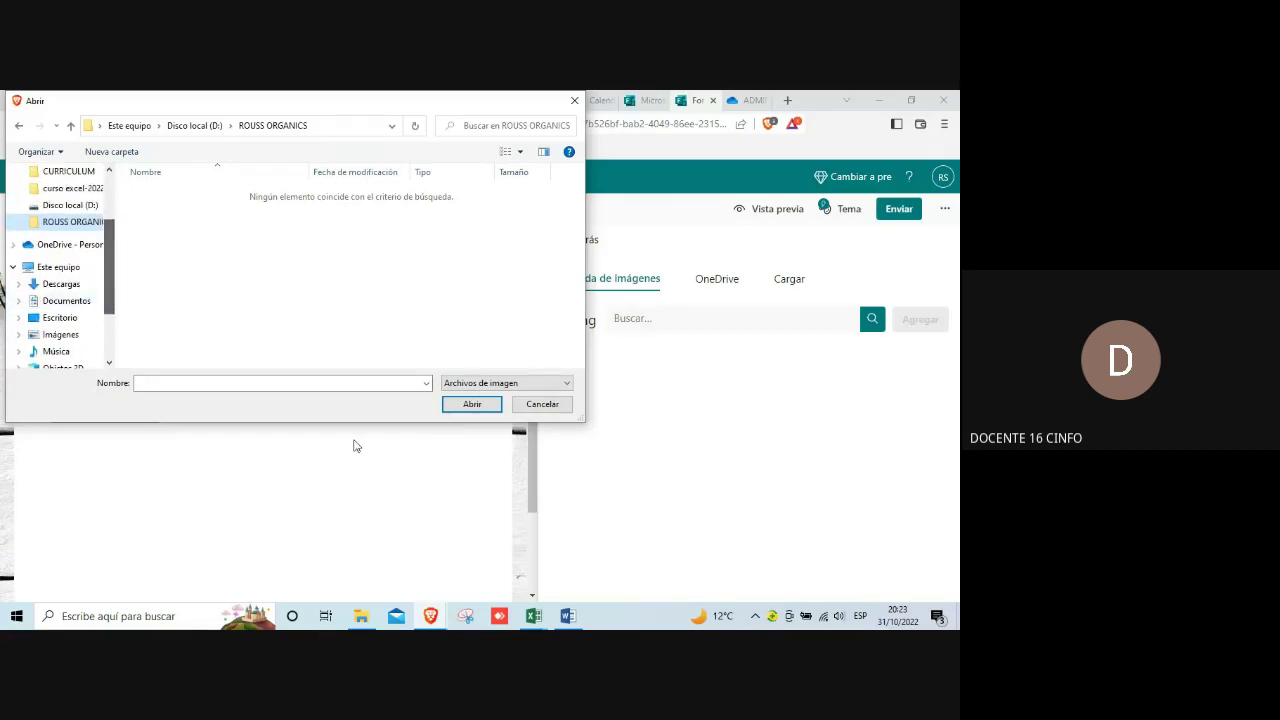
{"action": "left_click", "coordinate": [542, 404]}
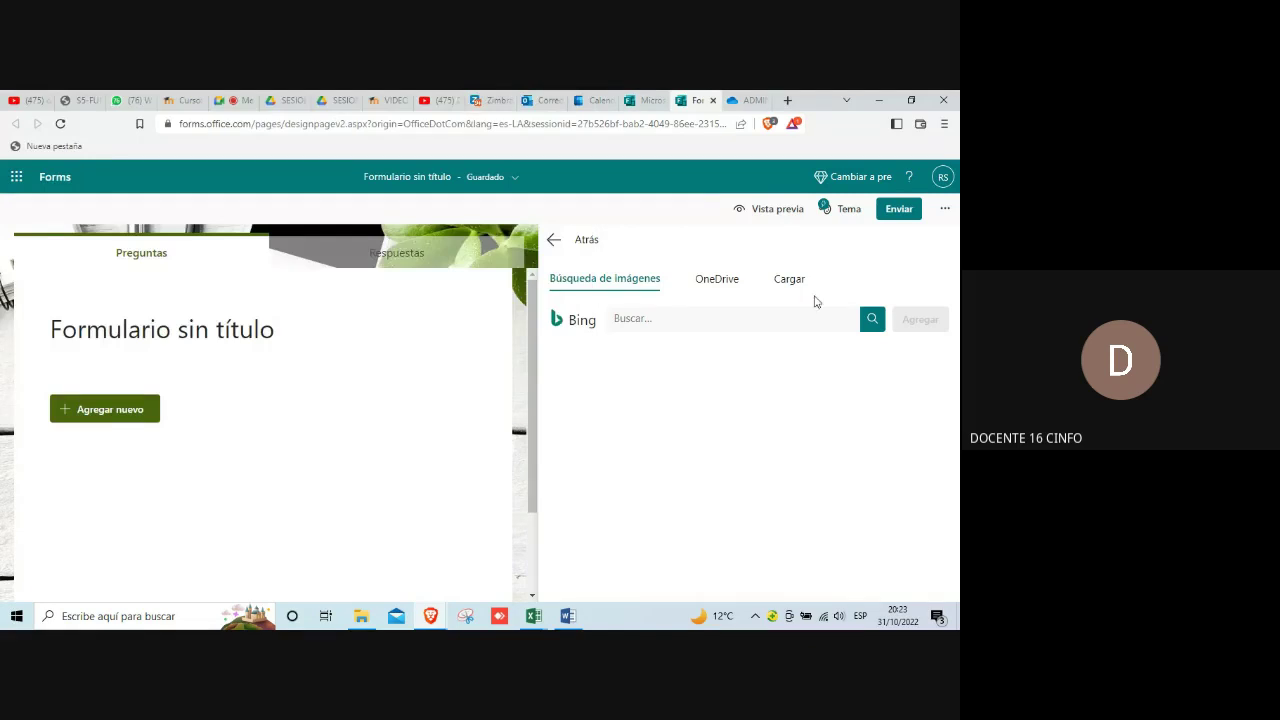
{"action": "left_click", "coordinate": [668, 318]}
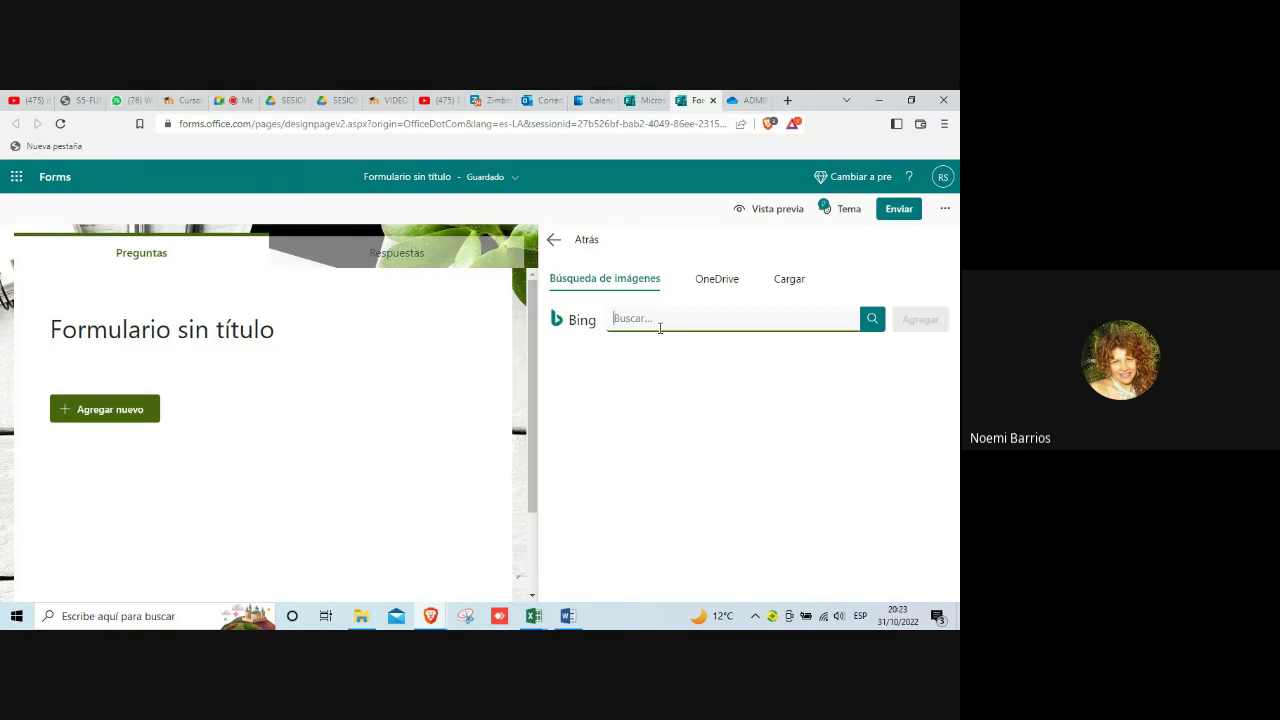
{"action": "type", "text": "e"}
{"action": "key", "text": "BackSpace"}
Step: Try the forest theme, then switch to the notebook-and-plant background and select the title
{"action": "left_click", "coordinate": [551, 243]}
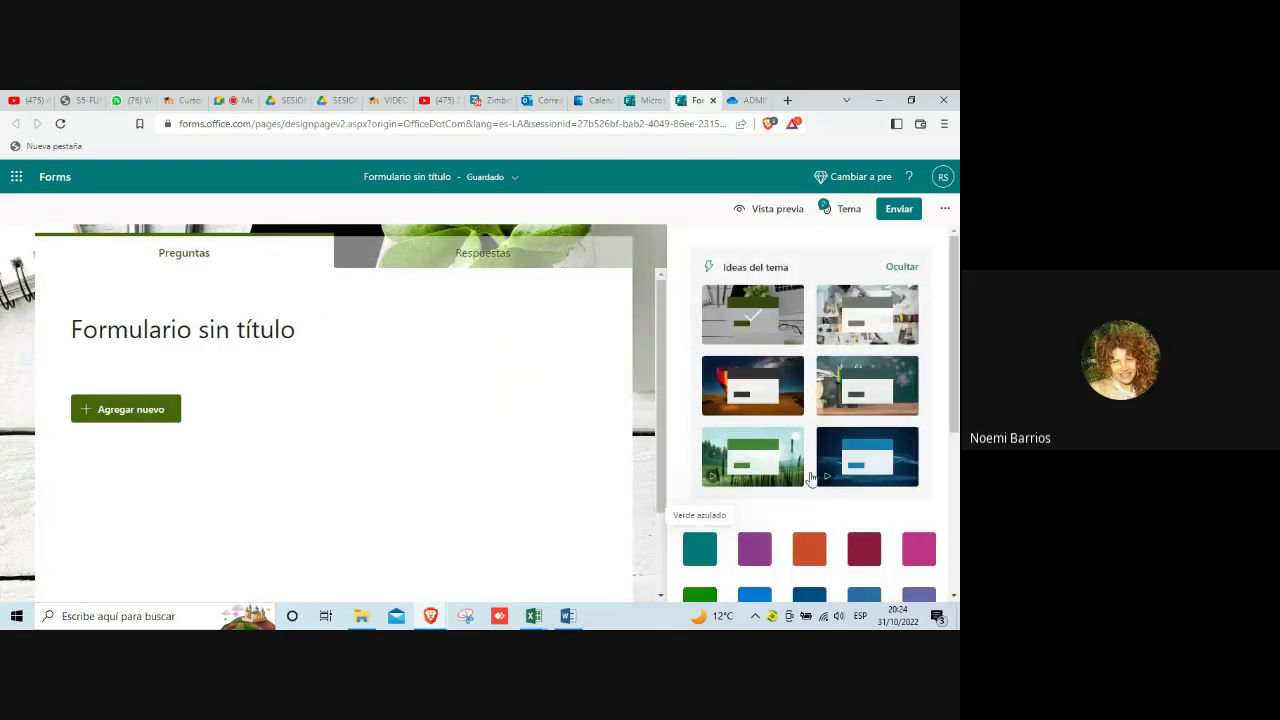
{"action": "left_click", "coordinate": [778, 465]}
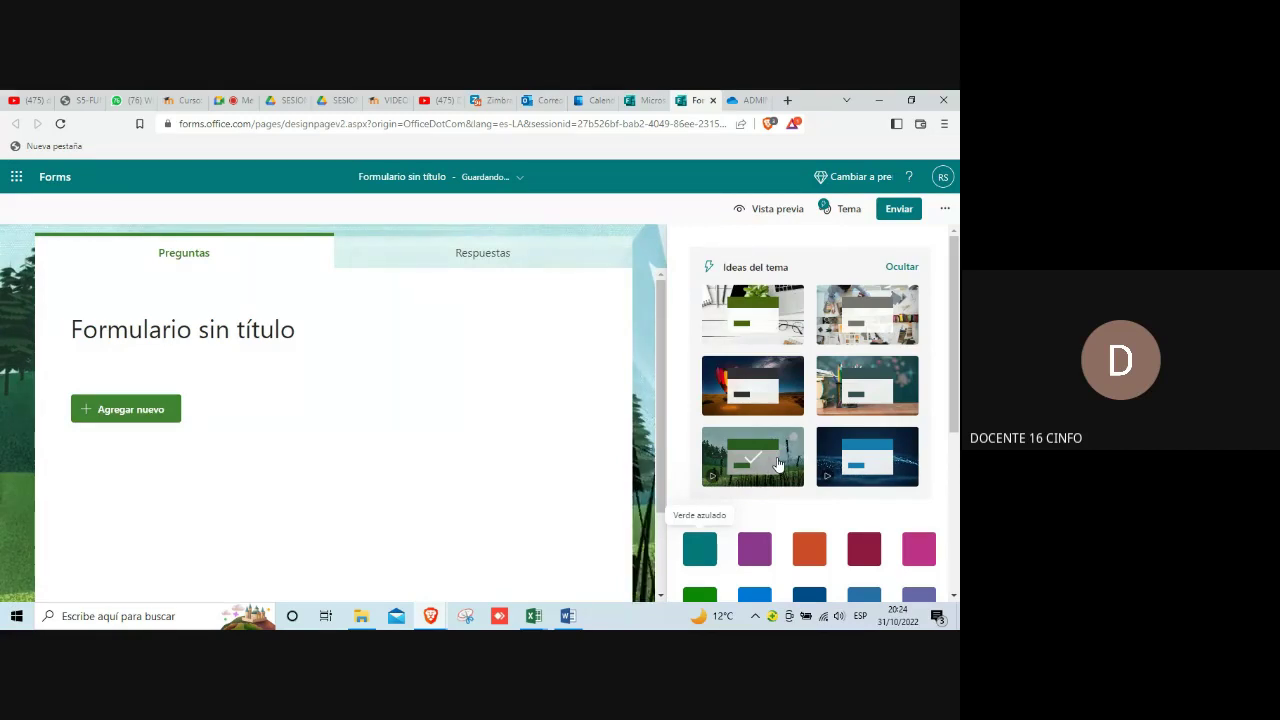
{"action": "left_click", "coordinate": [771, 307]}
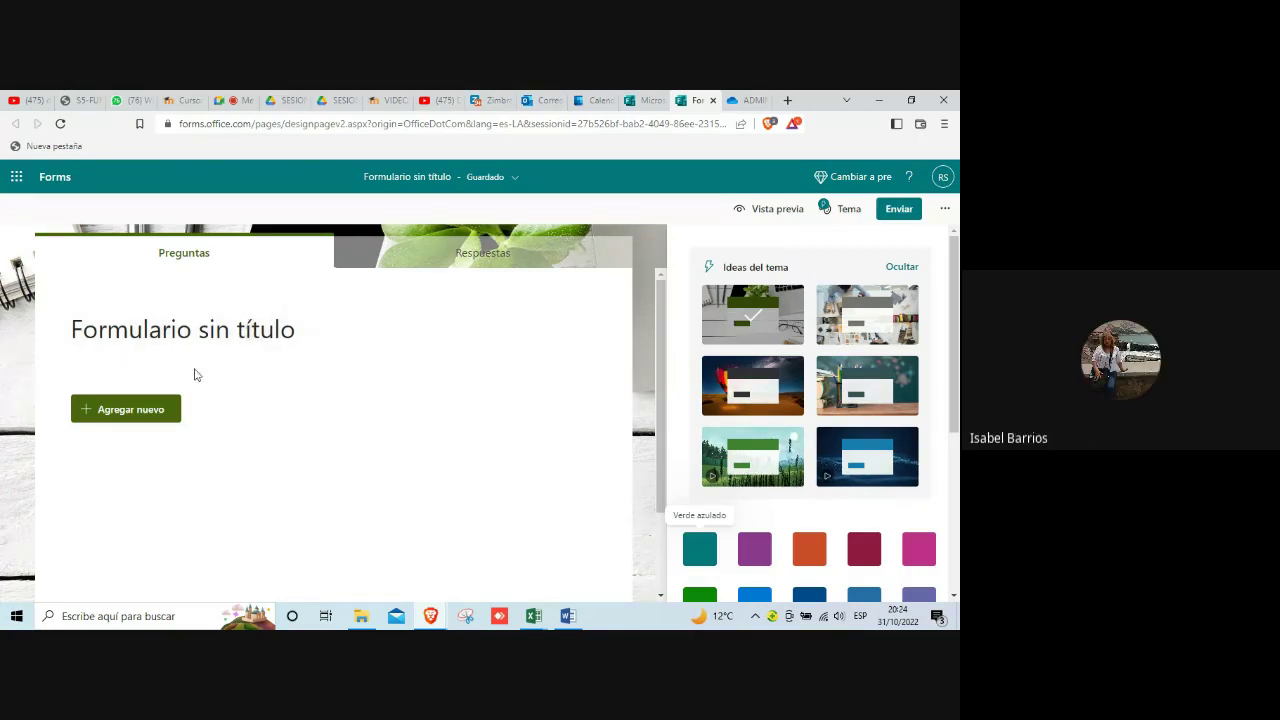
{"action": "left_click", "coordinate": [97, 331]}
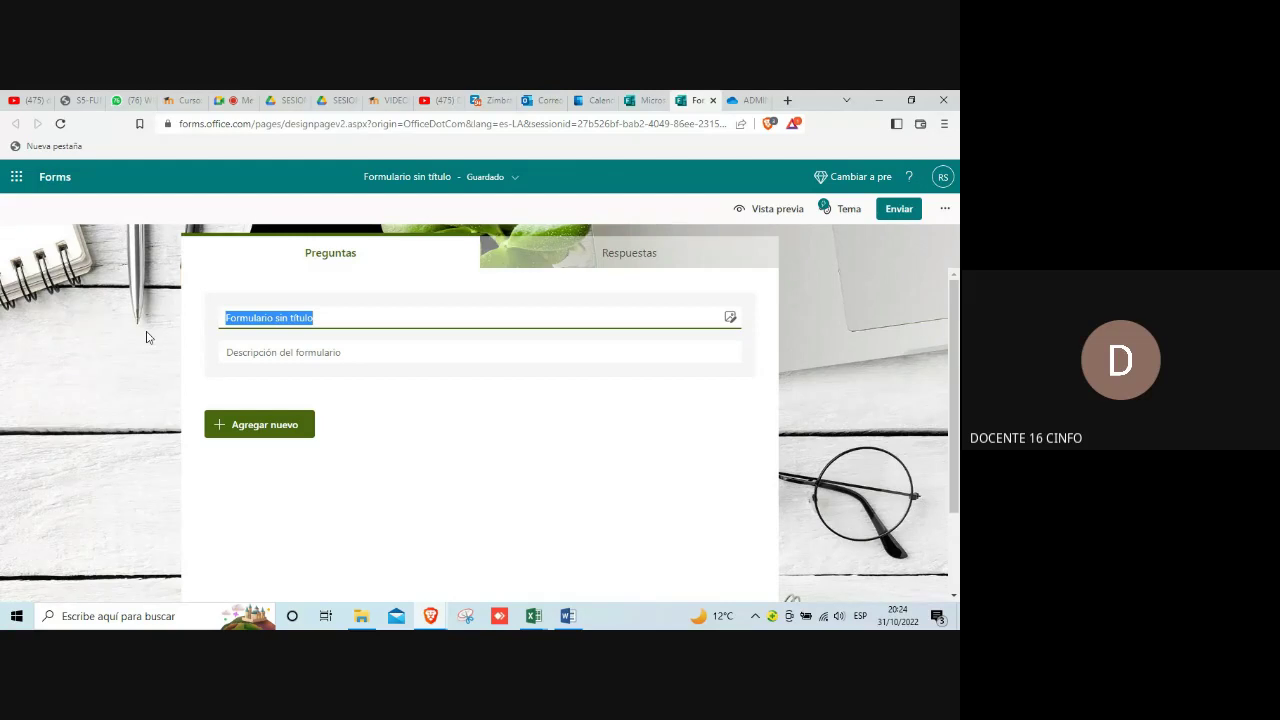
Step: Title the form 'ENCUESTA DE SATISFACCION' and choose Agregar nuevo
{"action": "type", "text": "ENCUESTA"}
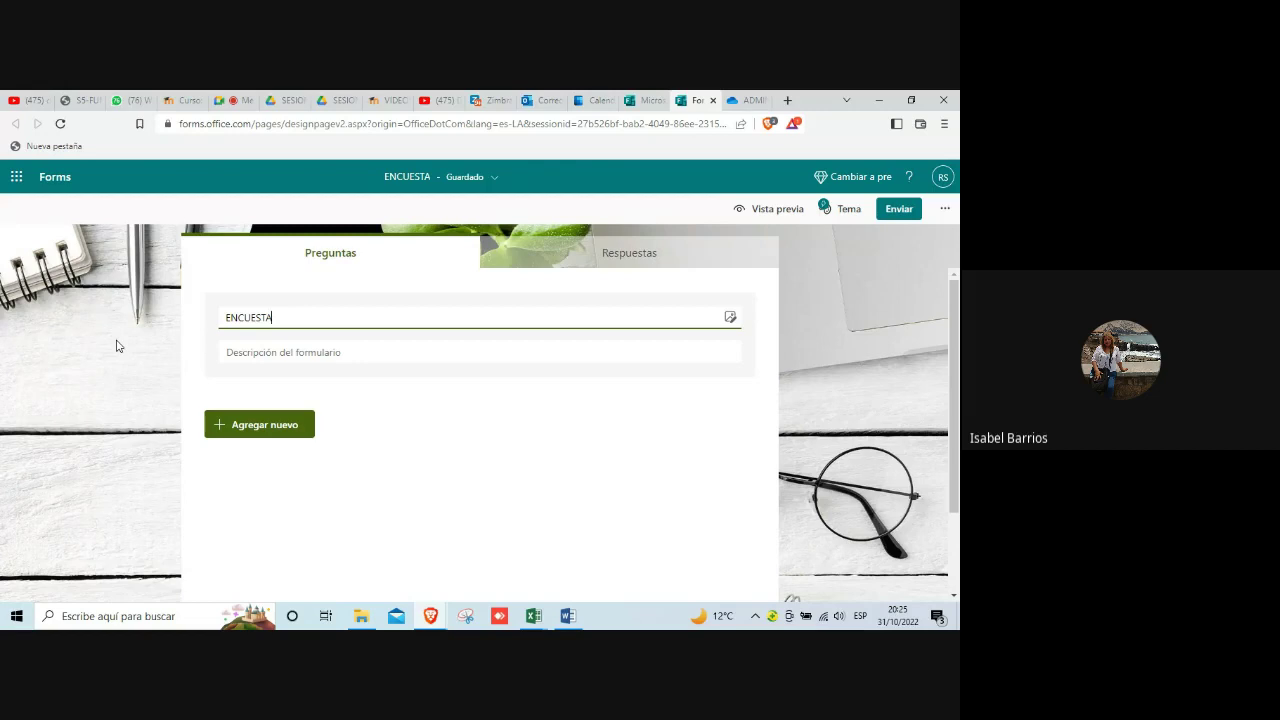
{"action": "type", "text": "DE SATISFA"}
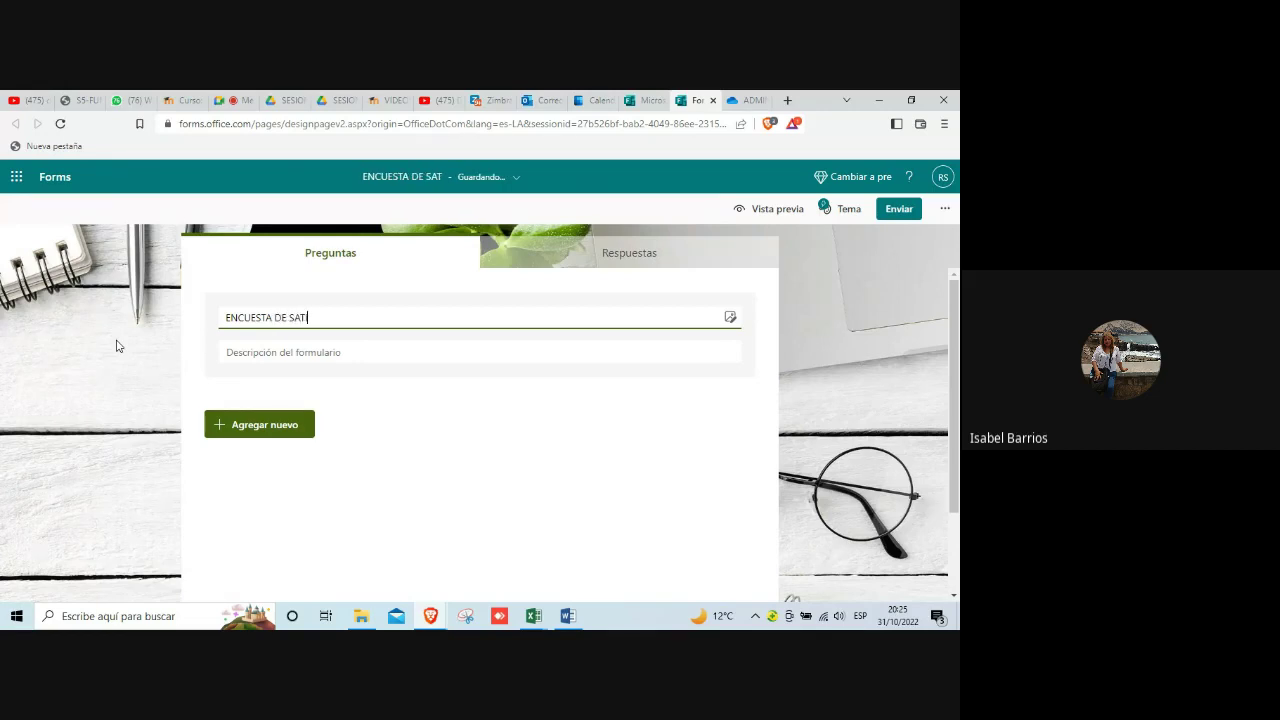
{"action": "type", "text": "CCION"}
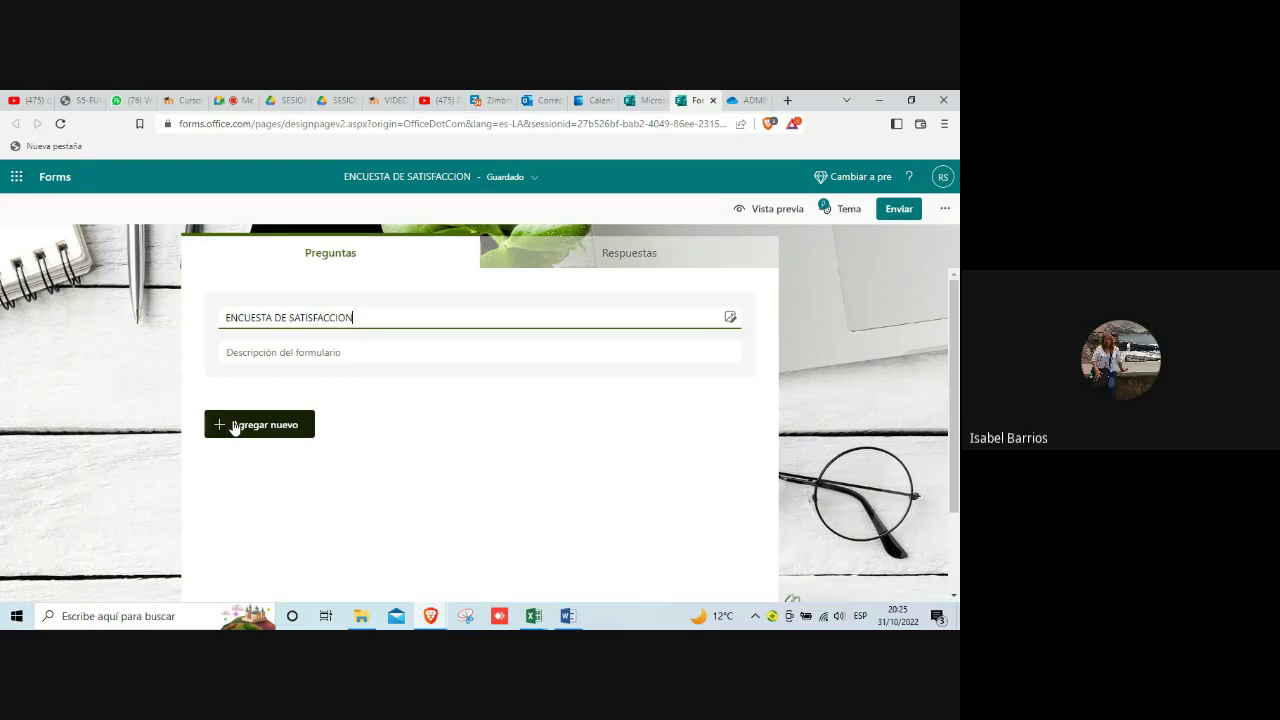
{"action": "left_click", "coordinate": [235, 426]}
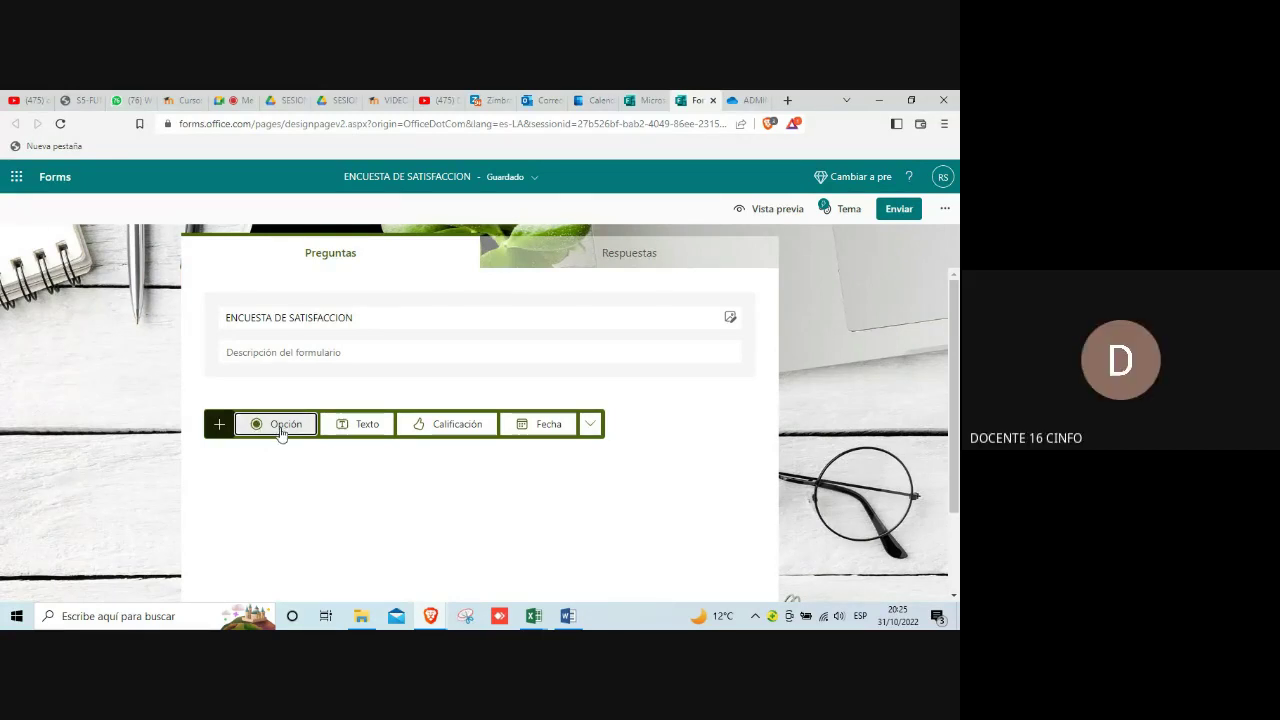
Step: Insert a multiple-choice question with default options Opción 1 and Opción 2
{"action": "left_click", "coordinate": [281, 430]}
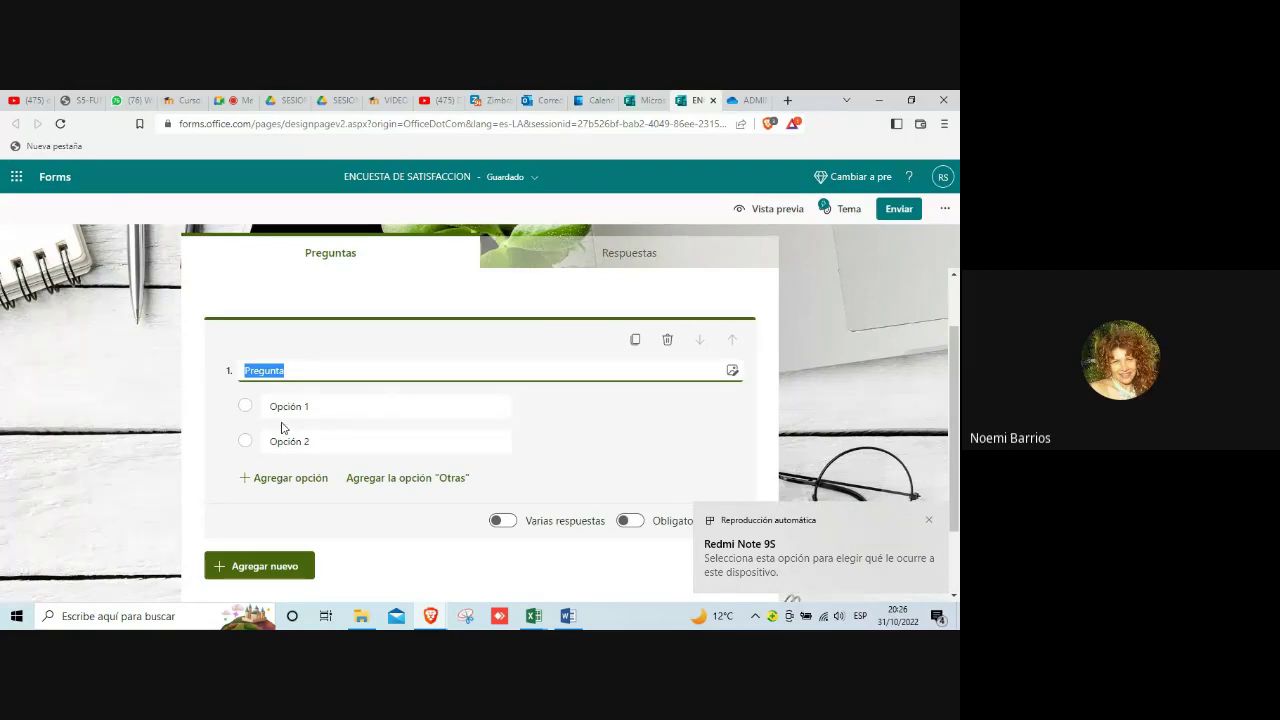
{"action": "left_click", "coordinate": [296, 440]}
{"action": "left_click_drag", "start_coordinate": [302, 443], "coordinate": [472, 480]}
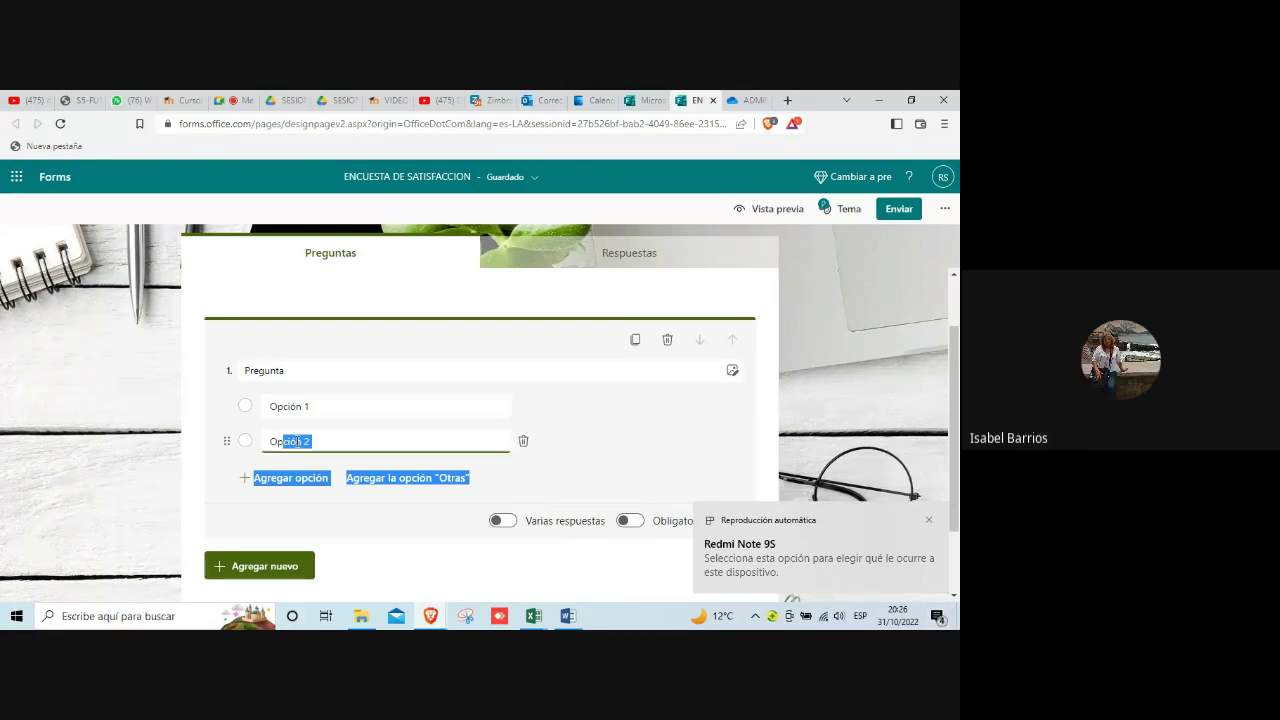
{"action": "left_click", "coordinate": [306, 374]}
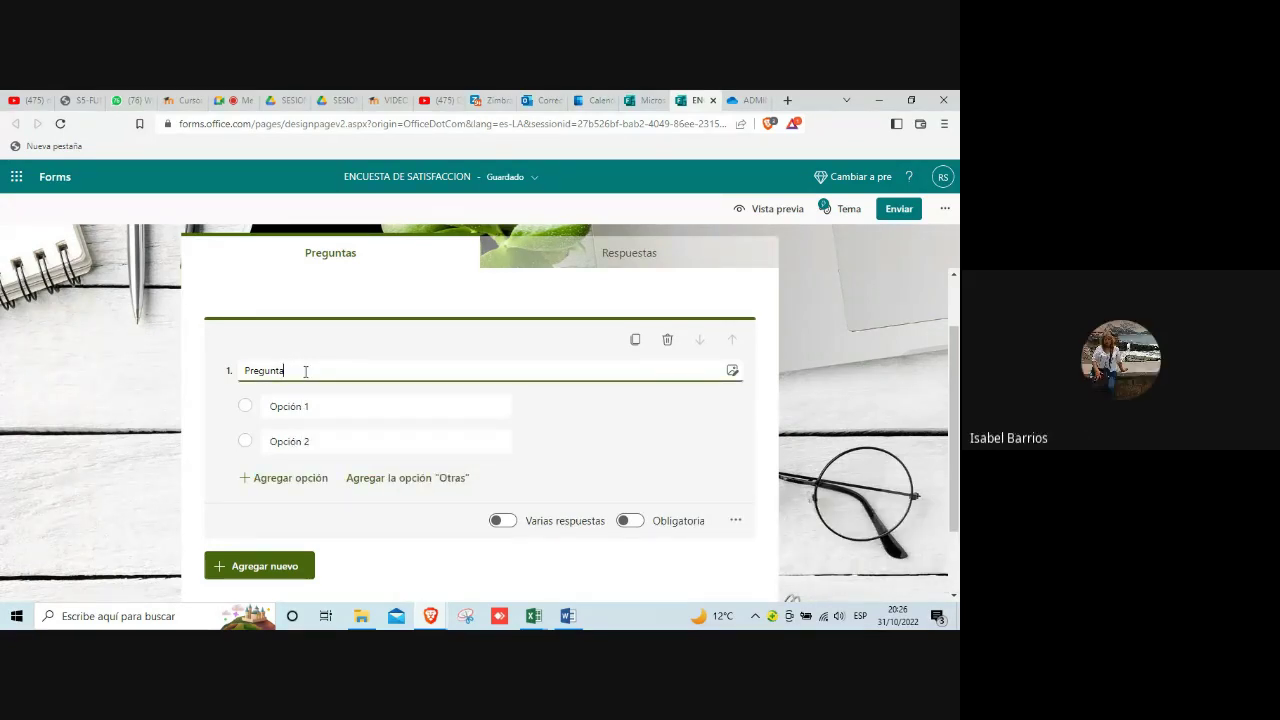
Step: Replace question 1's placeholder title with '¿COMO SE ENTERO DEL CURSO DE COMPETENCIAS DIGITALES?'
{"action": "left_click", "coordinate": [278, 371]}
{"action": "type", "text": "COMO"}
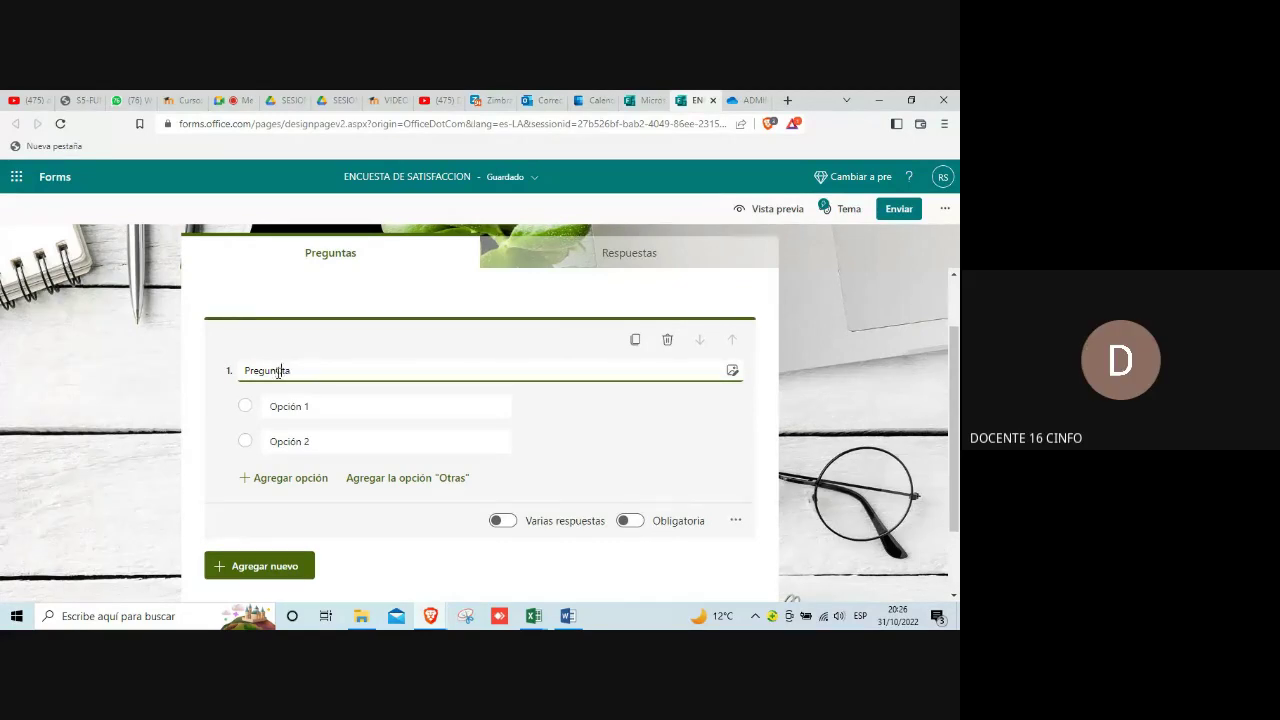
{"action": "type", "text": " SE ENTE"}
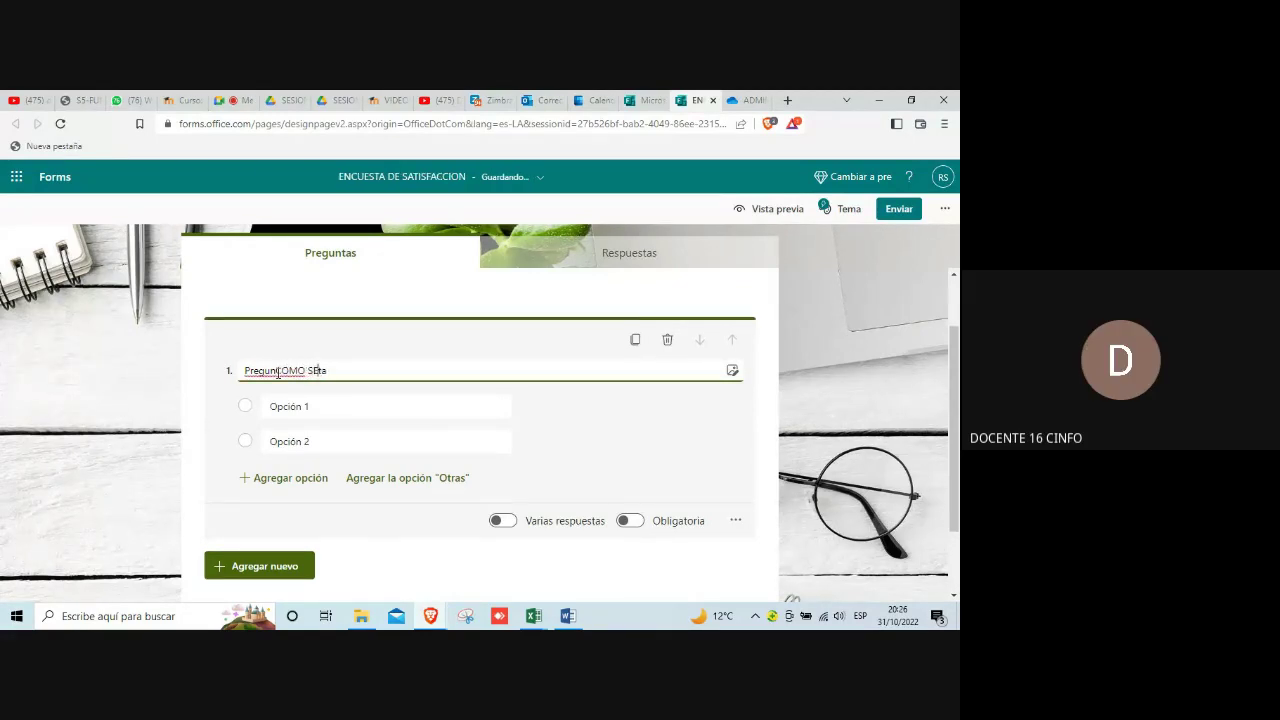
{"action": "type", "text": "RO DEL CURSO DE"}
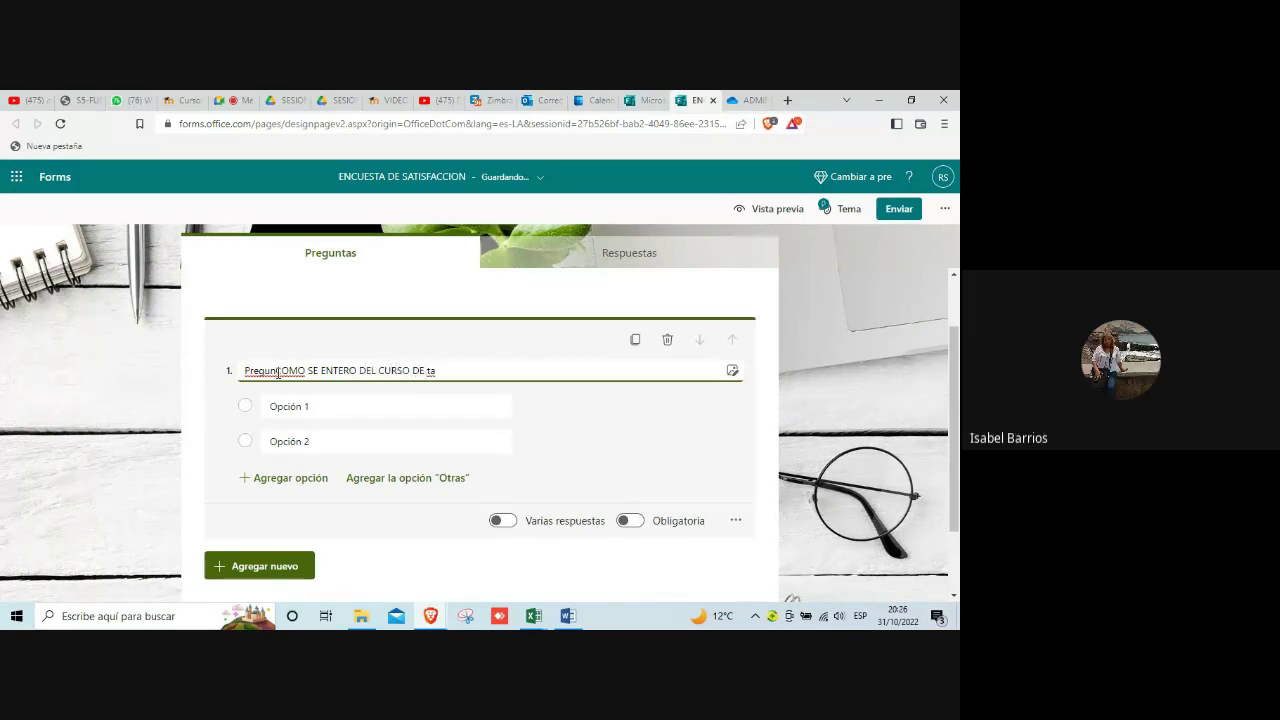
{"action": "key", "text": "Delete"}
{"action": "key", "text": "Delete"}
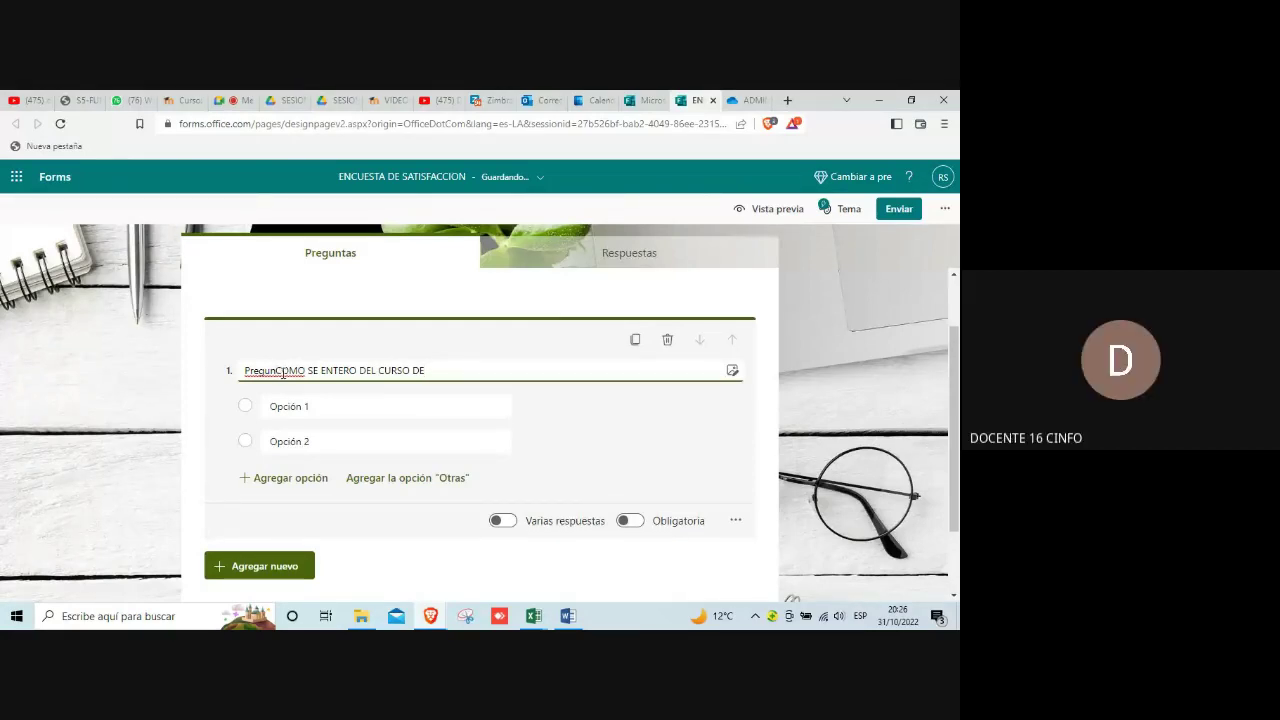
{"action": "key", "text": "BackSpace"}
{"action": "key", "text": "BackSpace"}
{"action": "key", "text": "BackSpace"}
{"action": "key", "text": "BackSpace"}
{"action": "key", "text": "BackSpace"}
{"action": "key", "text": "BackSpace"}
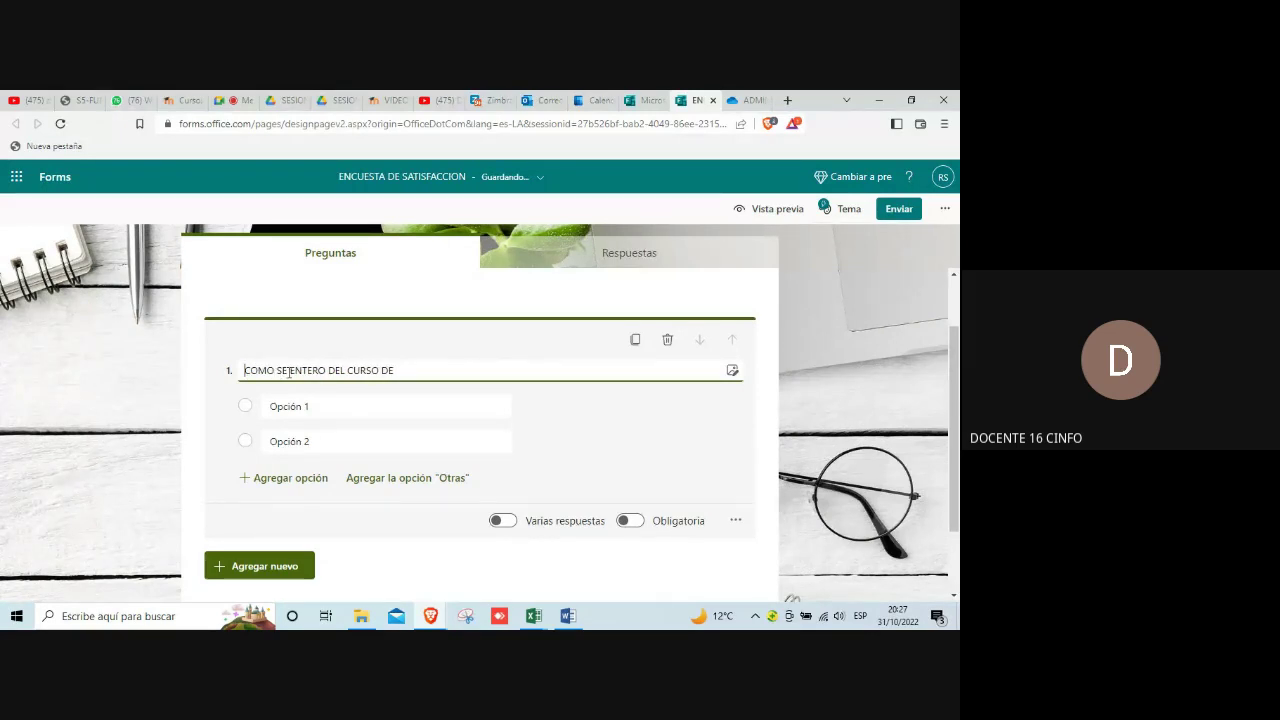
{"action": "type", "text": "¿"}
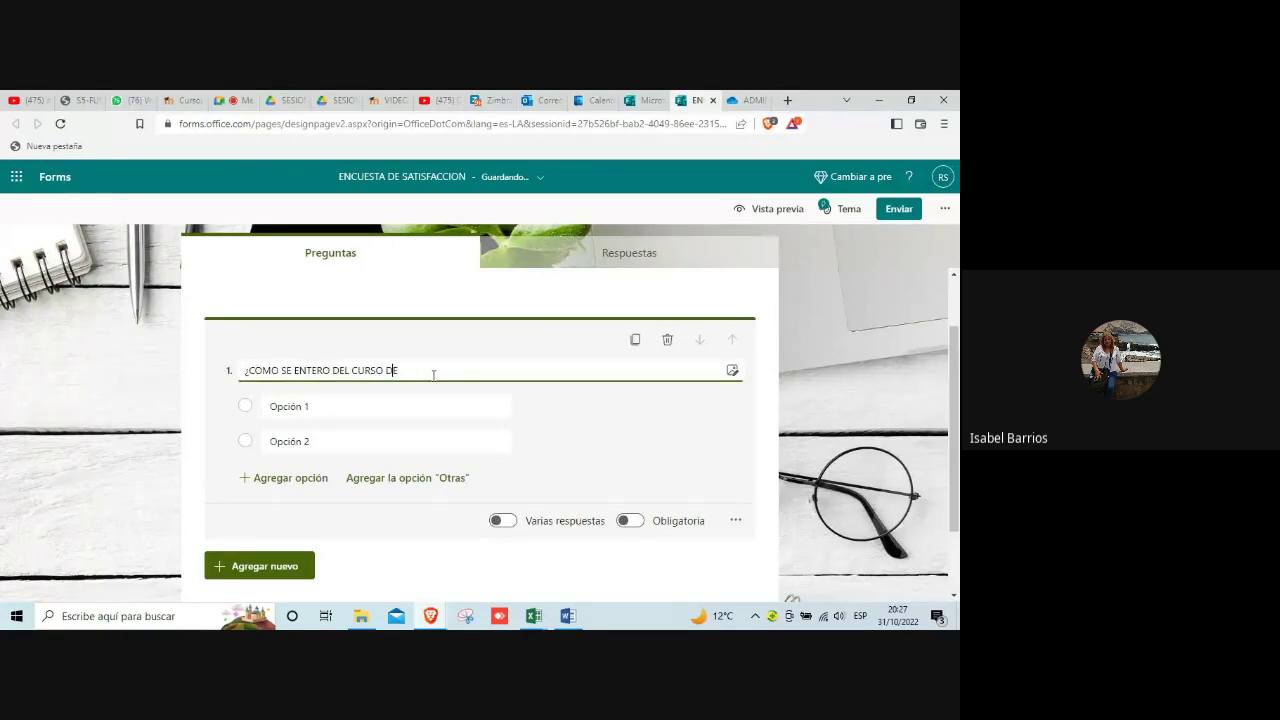
{"action": "type", "text": "COMPETENCIAS DIGITALES?"}
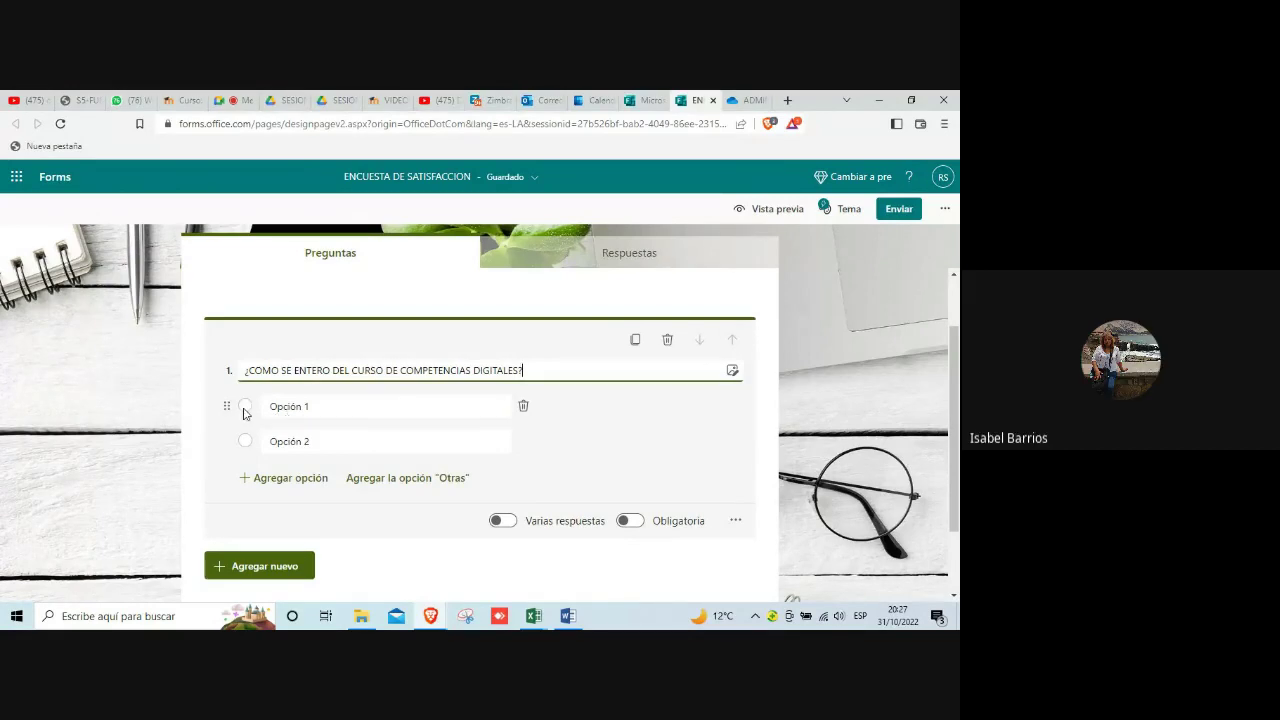
{"action": "left_click", "coordinate": [273, 412]}
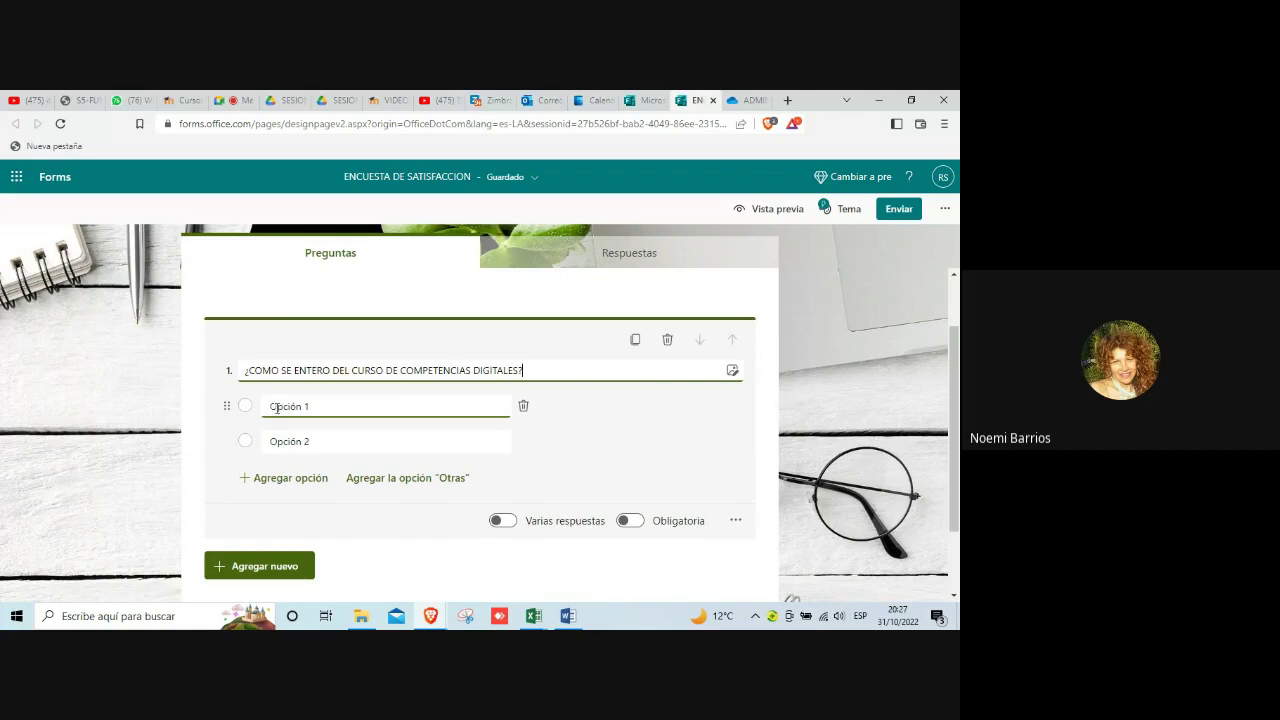
{"action": "left_click_drag", "start_coordinate": [268, 407], "coordinate": [335, 418]}
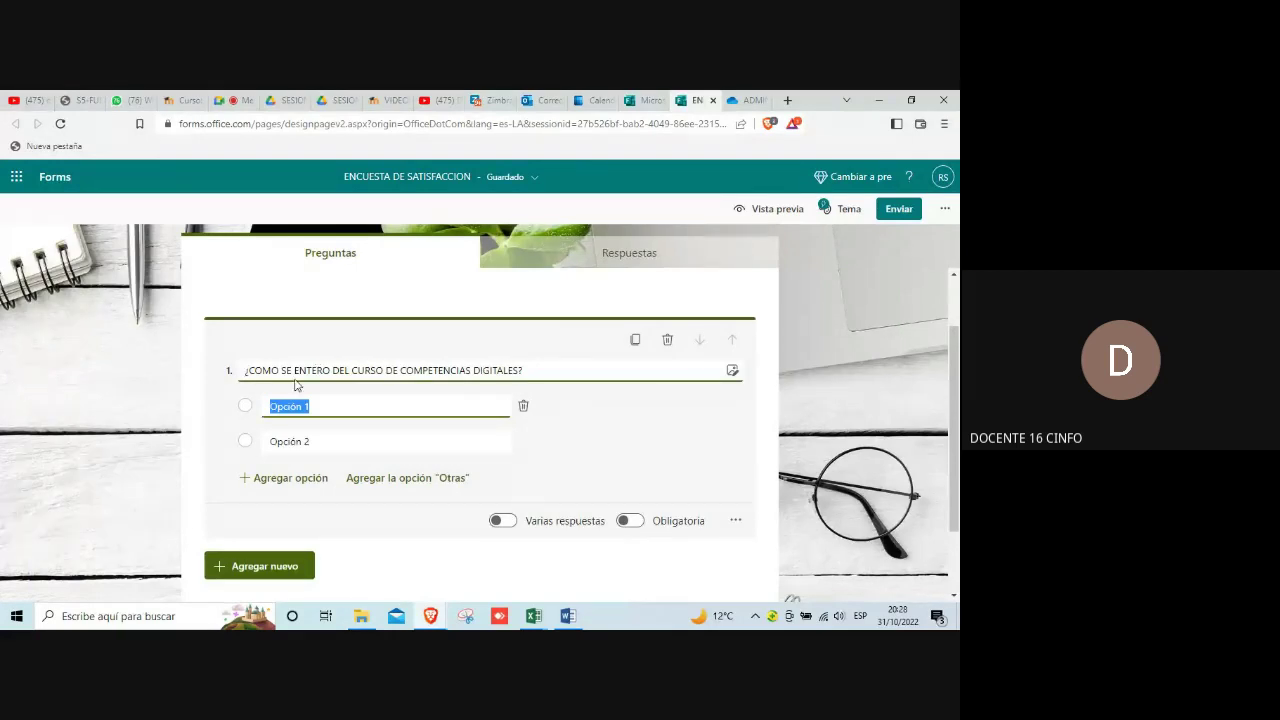
Step: Replace the Opción 1 and Opción 2 placeholders with FACEBOOK and CORREO
{"action": "left_click", "coordinate": [278, 407]}
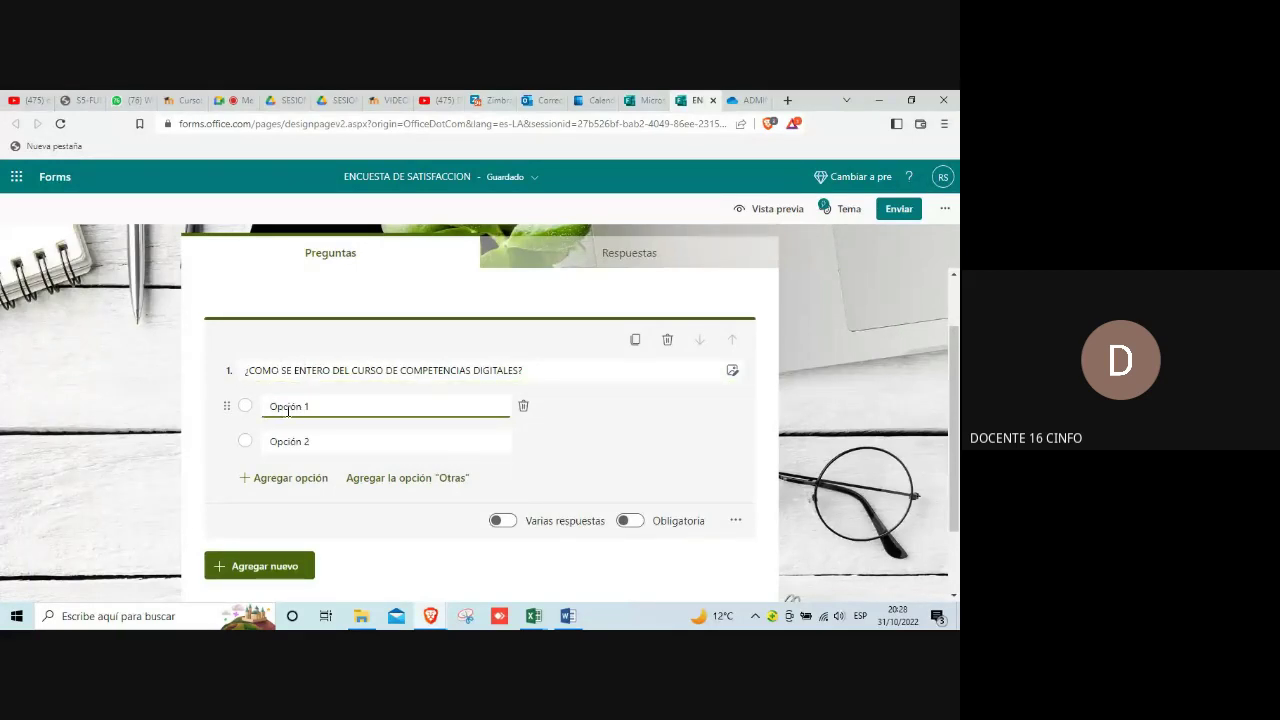
{"action": "type", "text": "FAC"}
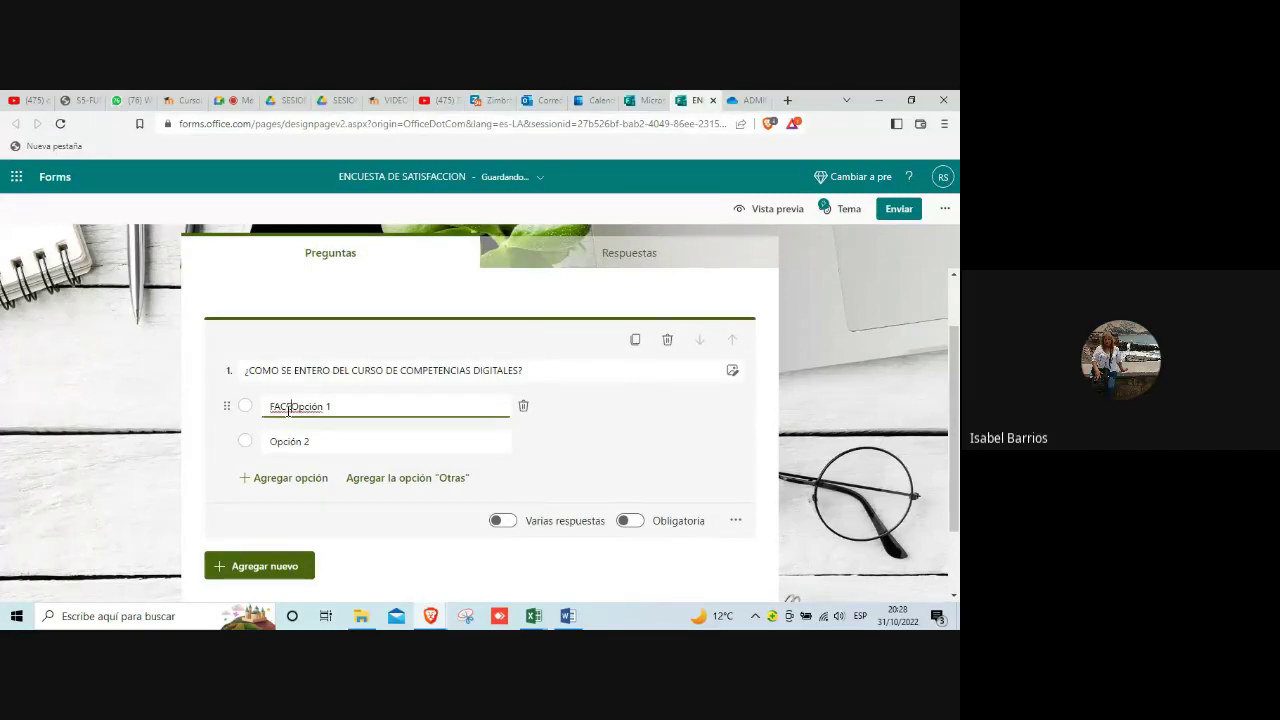
{"action": "type", "text": "EBOOK"}
{"action": "key", "text": "Delete"}
{"action": "key", "text": "Delete"}
{"action": "key", "text": "Delete"}
{"action": "key", "text": "Delete"}
{"action": "key", "text": "Delete"}
{"action": "key", "text": "Delete"}
{"action": "key", "text": "Delete"}
{"action": "key", "text": "Delete"}
{"action": "left_click", "coordinate": [285, 444]}
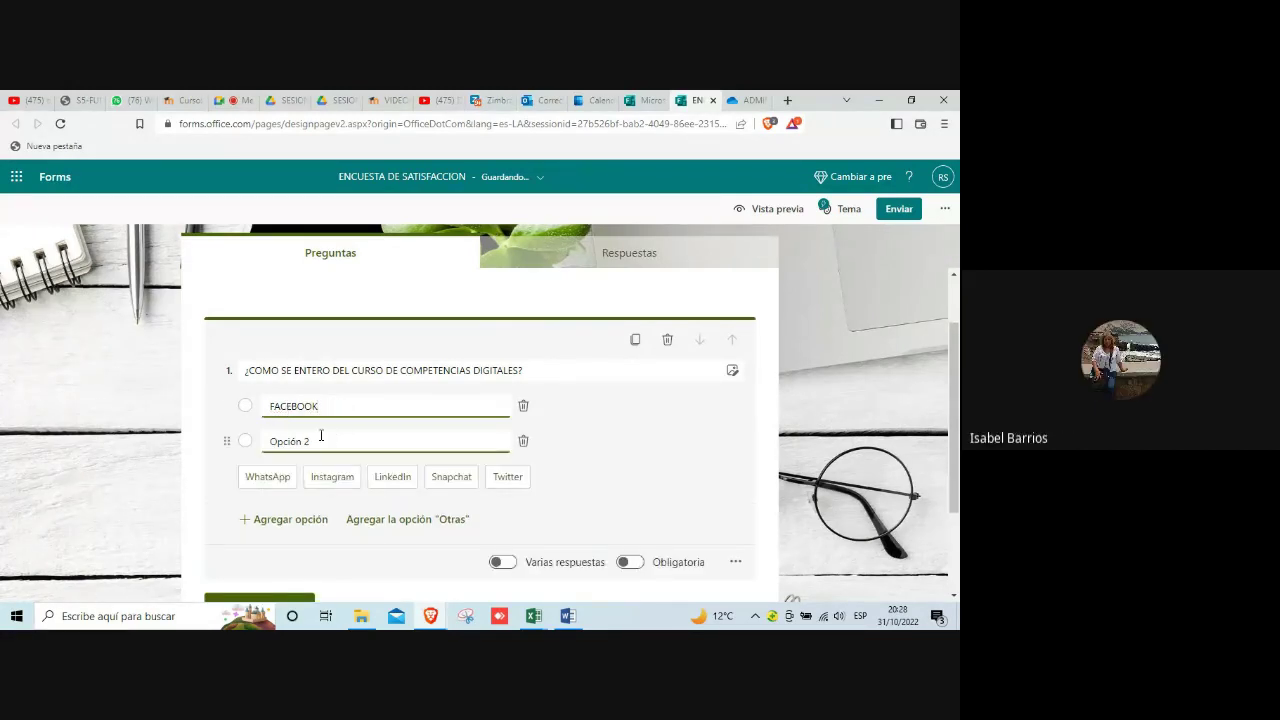
{"action": "triple_click", "coordinate": [285, 447]}
{"action": "type", "text": "CORREO"}
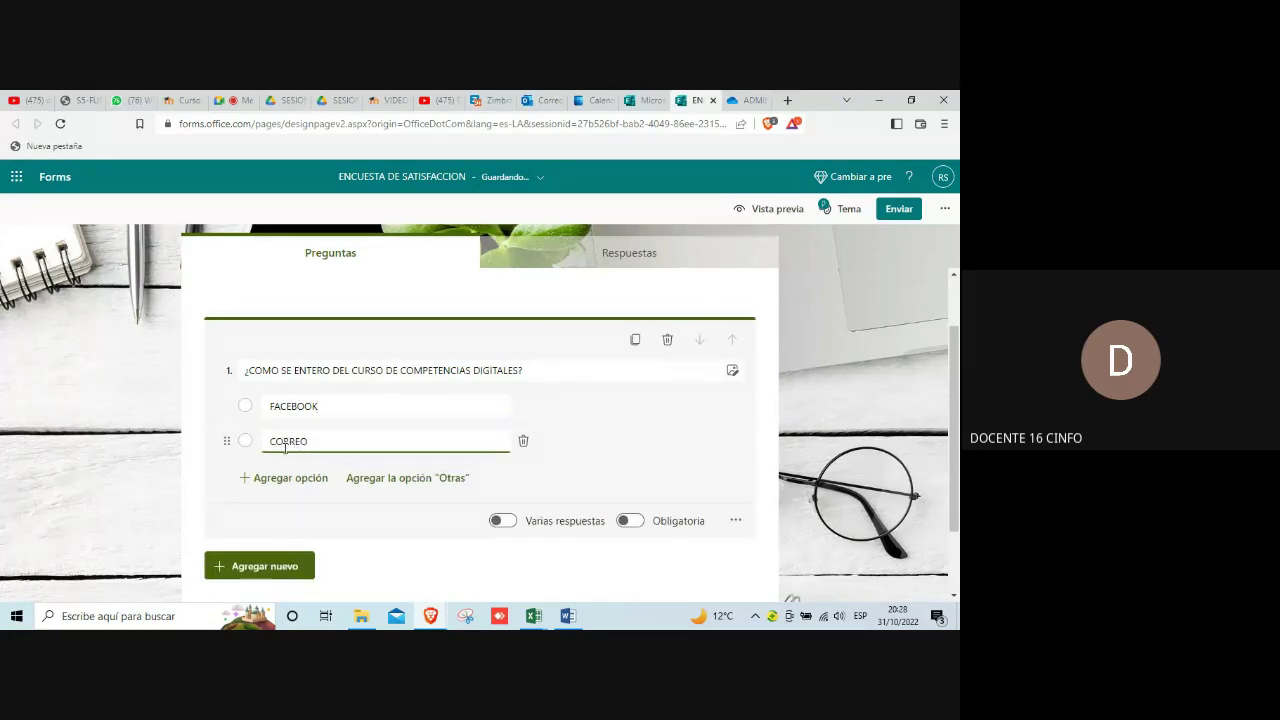
Step: Add a third answer option reading VERBALMENTE
{"action": "scroll", "coordinate": [285, 447], "scroll_direction": "down", "scroll_amount": 1}
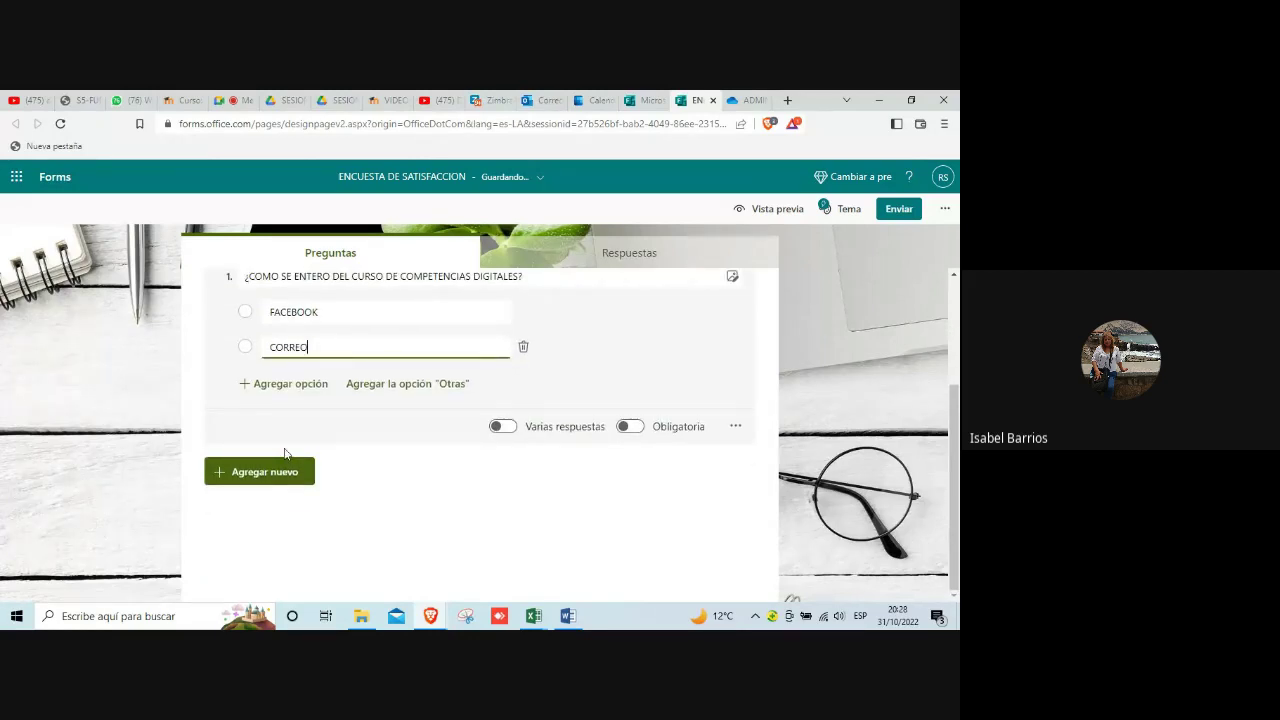
{"action": "left_click", "coordinate": [290, 384]}
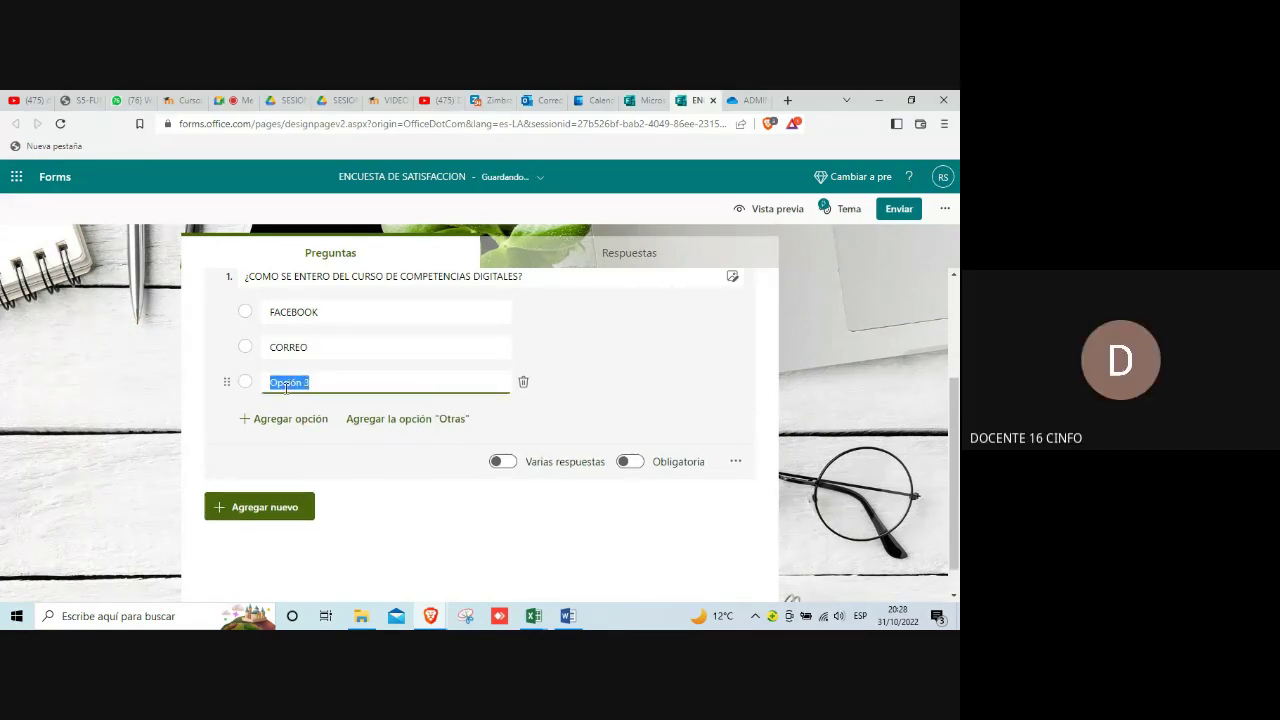
{"action": "left_click", "coordinate": [284, 387]}
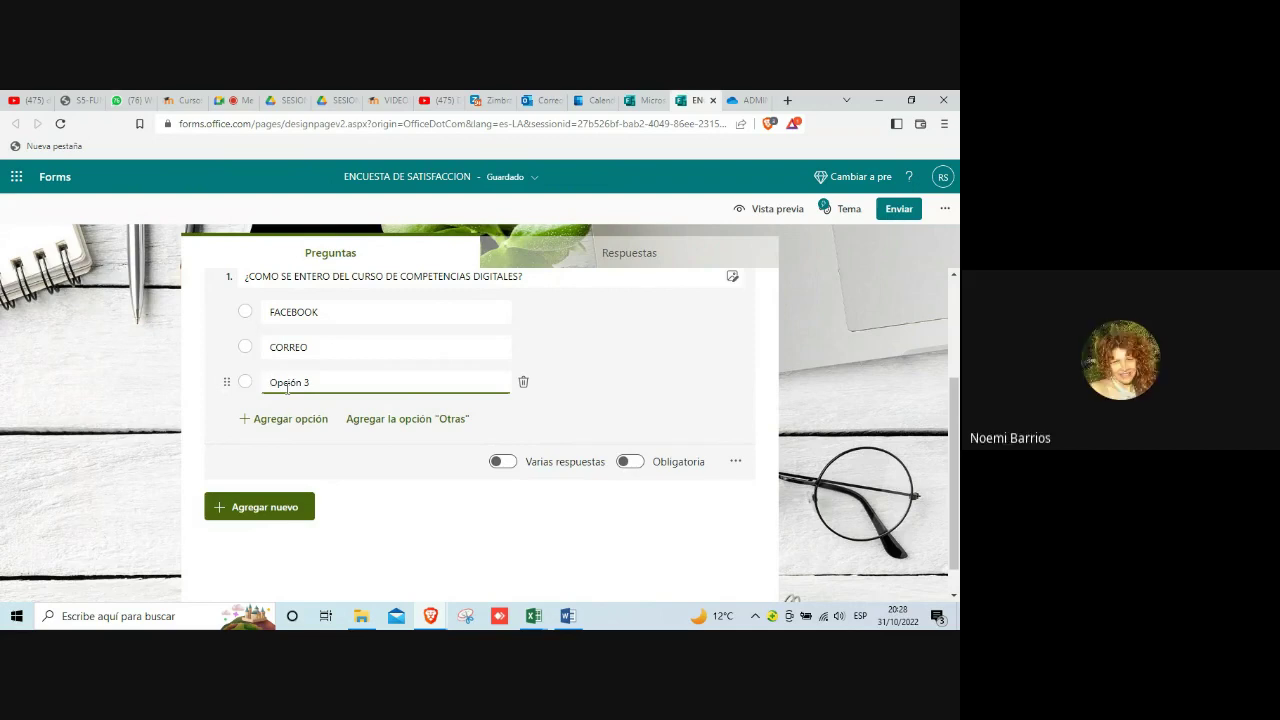
{"action": "type", "text": "VERBALMENTE"}
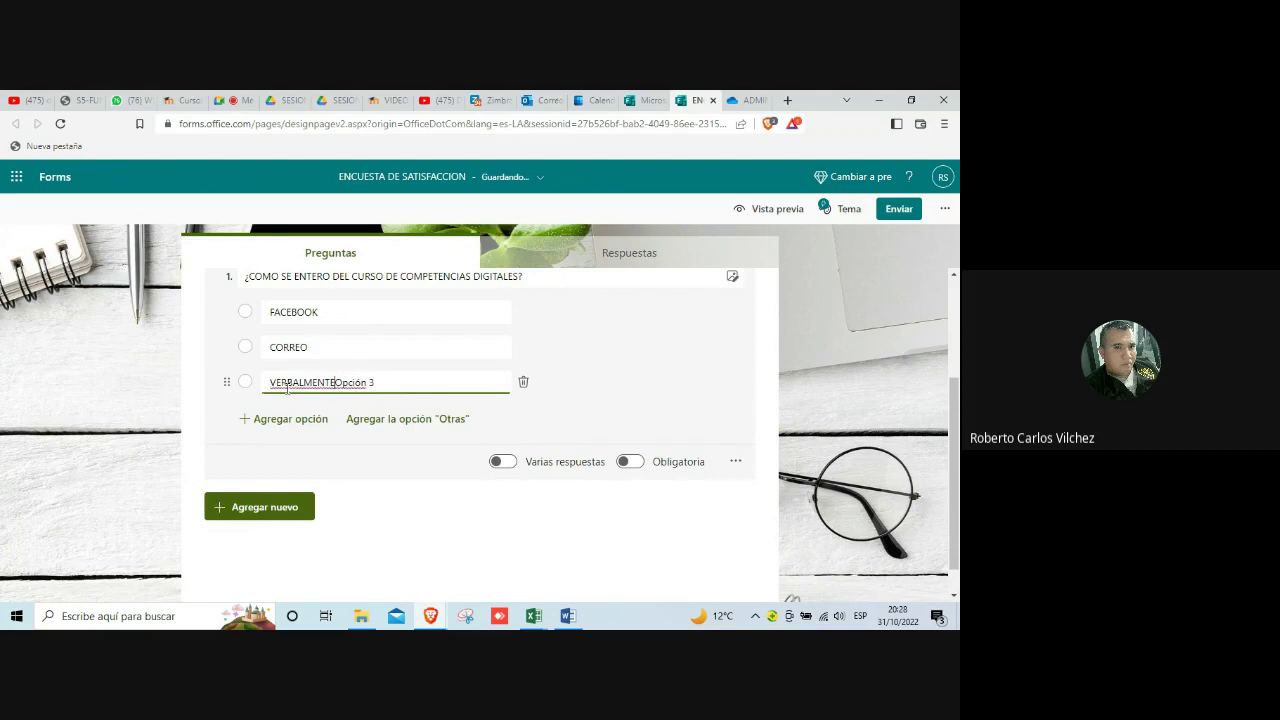
{"action": "key", "text": "Delete"}
{"action": "key", "text": "Delete"}
{"action": "key", "text": "Delete"}
{"action": "key", "text": "Delete"}
{"action": "key", "text": "Delete"}
{"action": "key", "text": "Delete"}
{"action": "key", "text": "Delete"}
{"action": "key", "text": "Delete"}
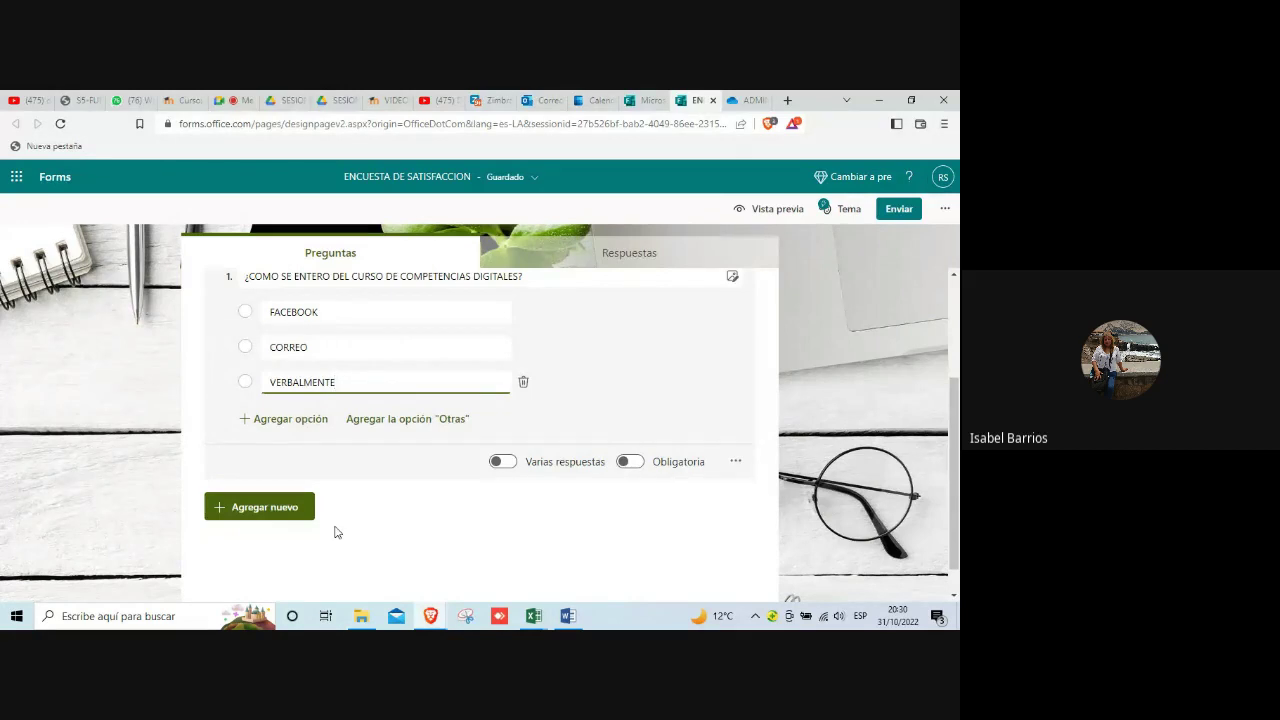
Step: Switch on Obligatoria for question 1 and start a new question with Agregar nuevo
{"action": "mouse_move", "coordinate": [361, 616]}
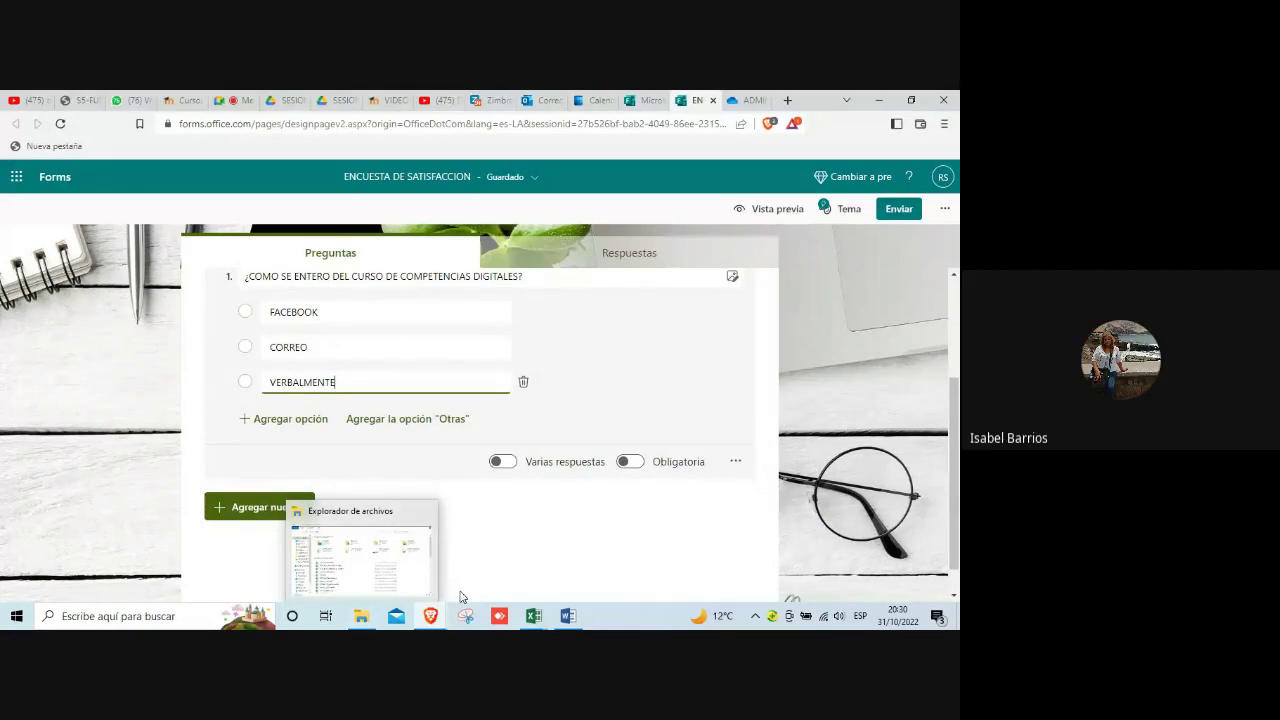
{"action": "mouse_move", "coordinate": [427, 618]}
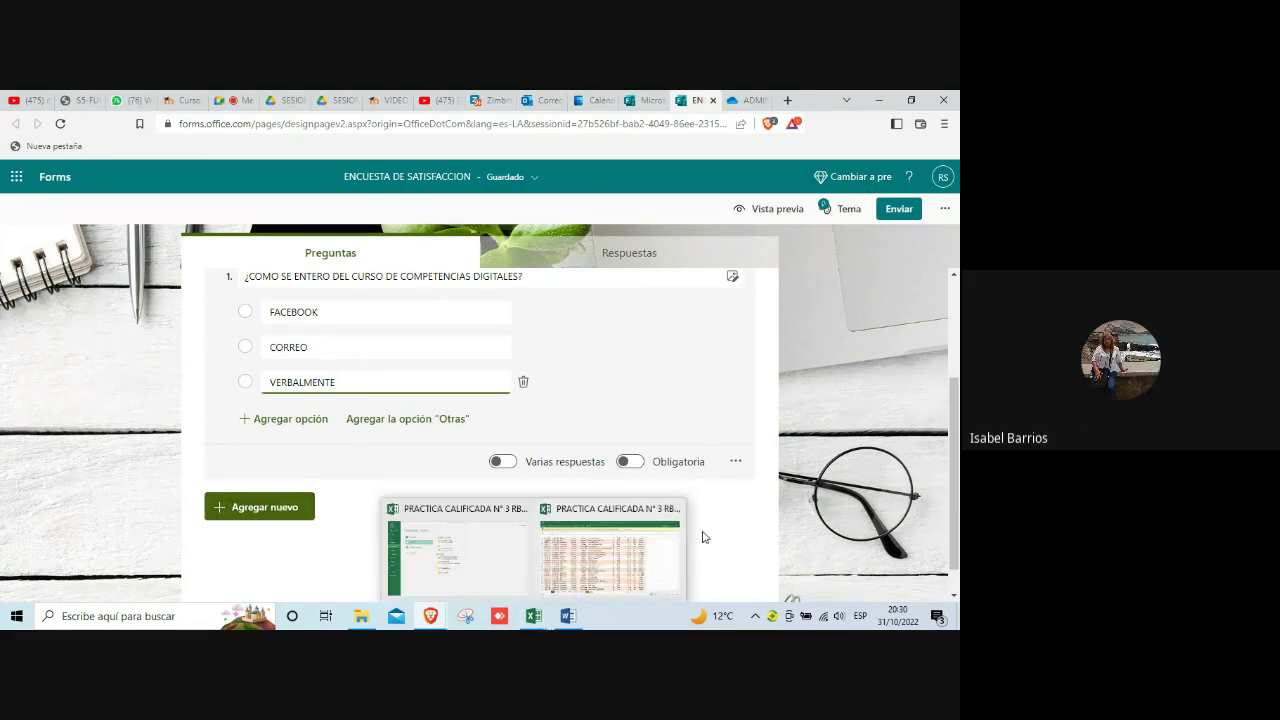
{"action": "left_click", "coordinate": [637, 464]}
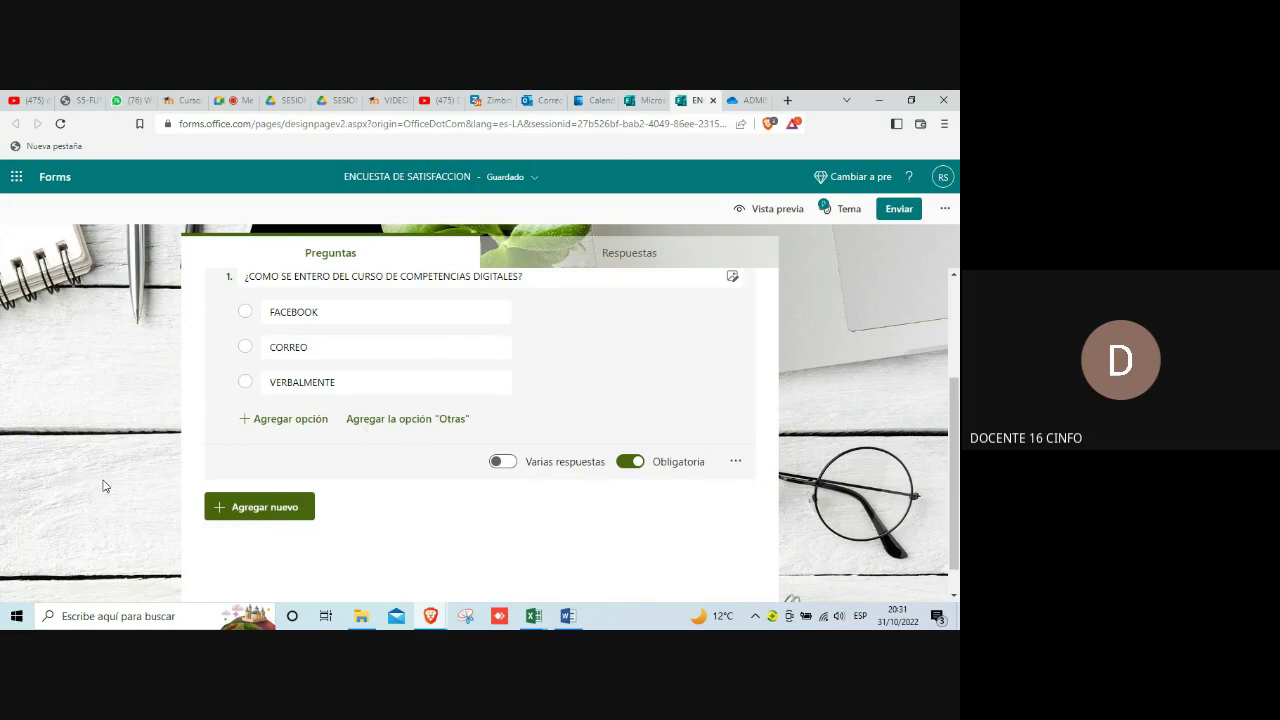
{"action": "left_click", "coordinate": [255, 508]}
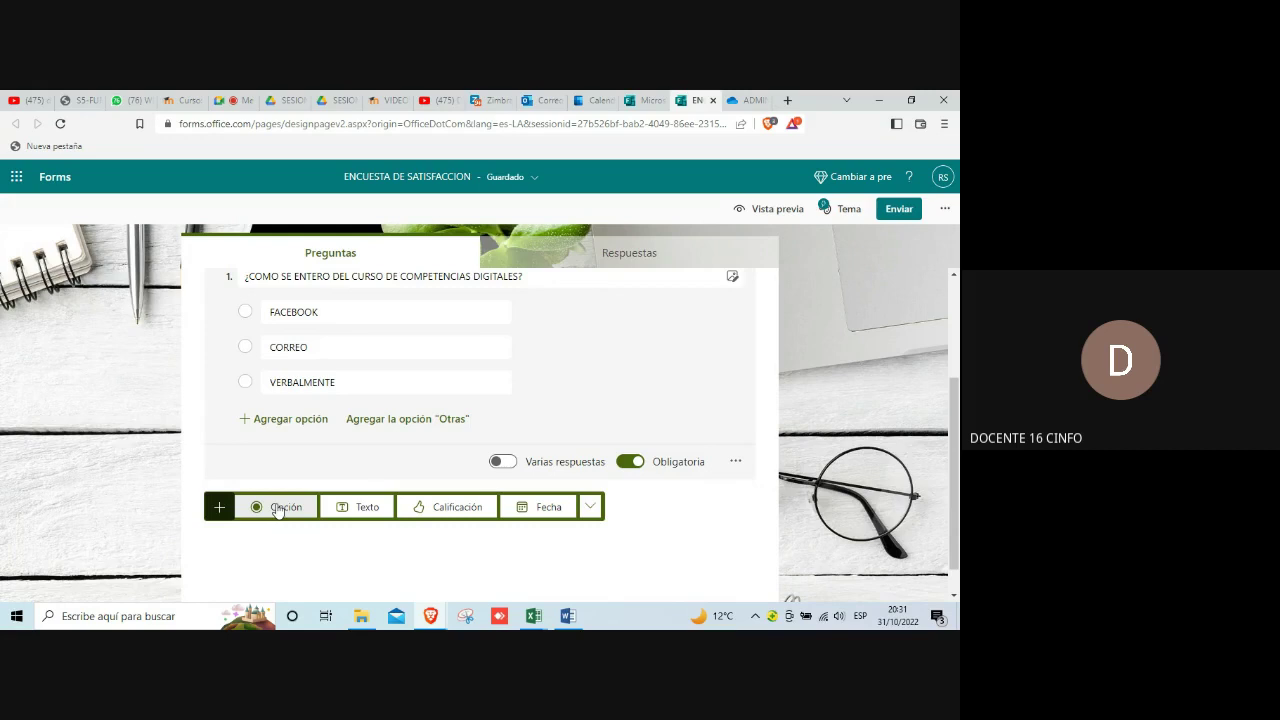
Step: Add a Texto question 2 titled 'QUE OPINA DEL CURSO DE COMPETENCIAS DIGITALES' in capitals
{"action": "left_click", "coordinate": [361, 509]}
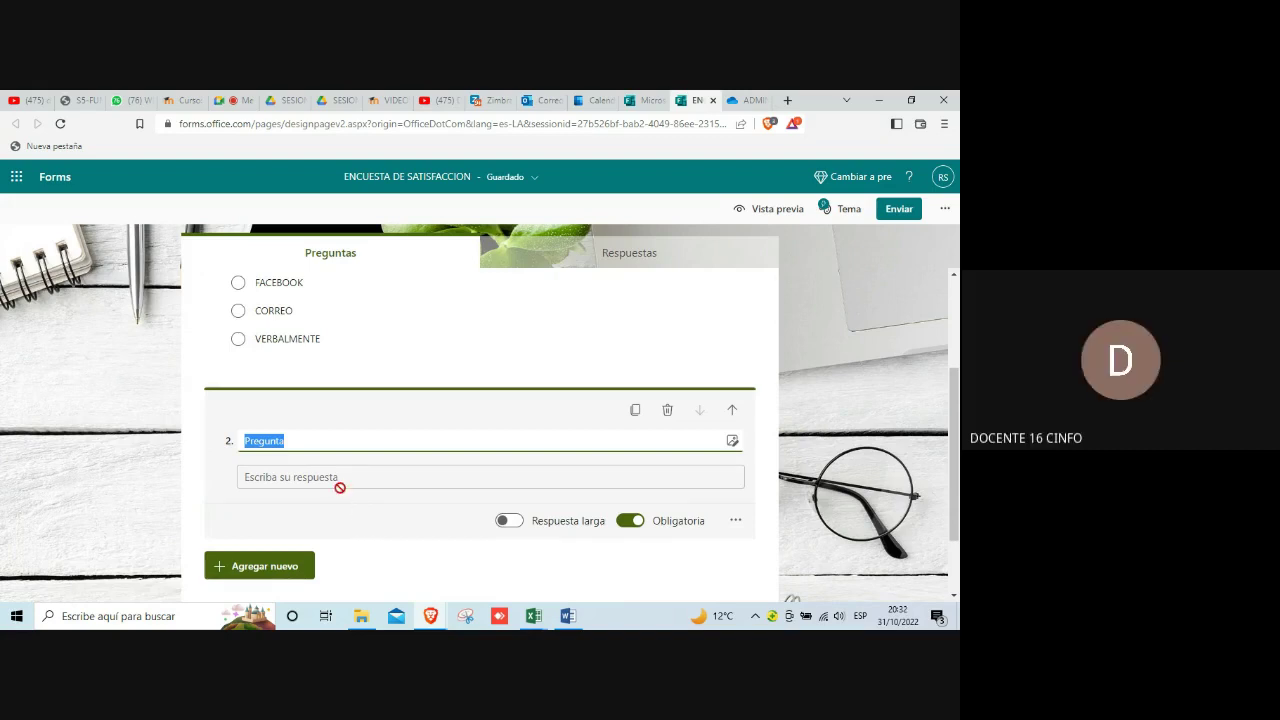
{"action": "left_click", "coordinate": [265, 441]}
{"action": "type", "text": "QUE OPIN"}
{"action": "key", "text": "BackSpace"}
{"action": "key", "text": "Delete"}
{"action": "key", "text": "Delete"}
{"action": "key", "text": "Delete"}
{"action": "key", "text": "Delete"}
{"action": "key", "text": "Delete"}
{"action": "key", "text": "Delete"}
{"action": "key", "text": "Delete"}
{"action": "key", "text": "Delete"}
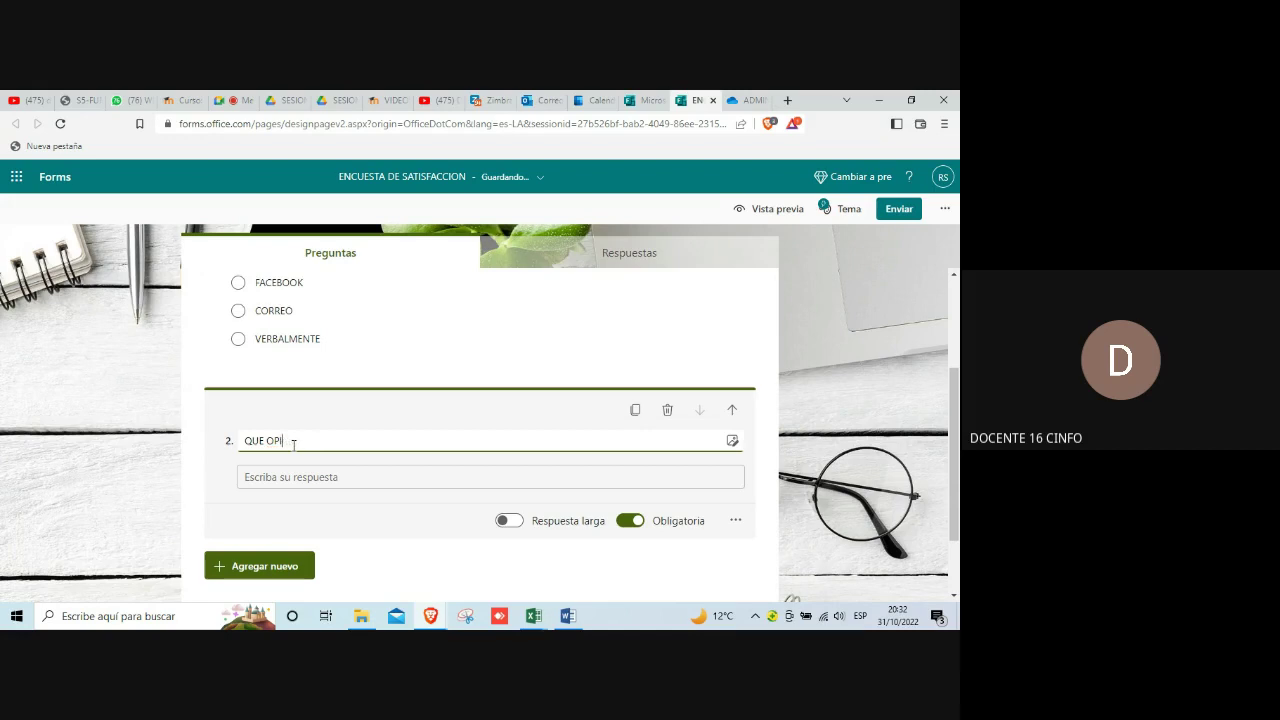
{"action": "type", "text": "nadel curso de competencias digitales"}
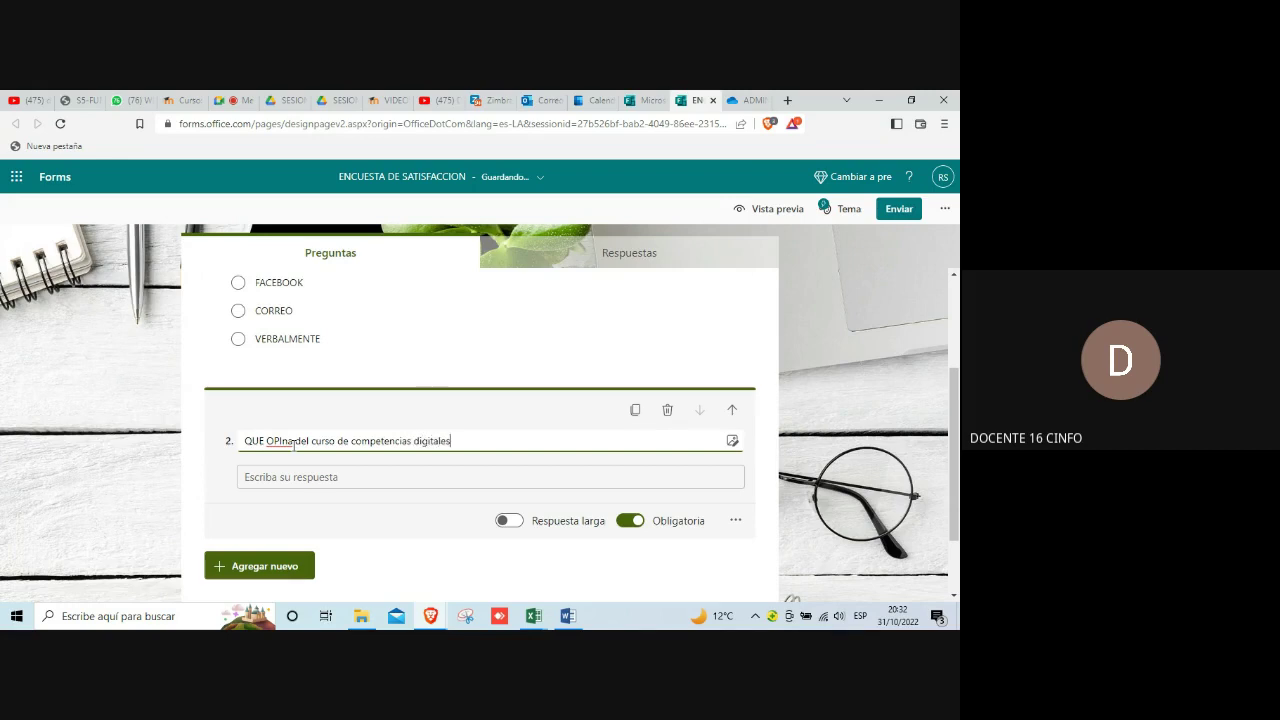
{"action": "key", "text": "BackSpace"}
{"action": "key", "text": "BackSpace"}
{"action": "key", "text": "BackSpace"}
{"action": "key", "text": "BackSpace"}
{"action": "key", "text": "BackSpace"}
{"action": "key", "text": "BackSpace"}
{"action": "key", "text": "BackSpace"}
{"action": "key", "text": "BackSpace"}
{"action": "key", "text": "BackSpace"}
{"action": "key", "text": "BackSpace"}
{"action": "key", "text": "BackSpace"}
{"action": "key", "text": "BackSpace"}
{"action": "key", "text": "BackSpace"}
{"action": "key", "text": "BackSpace"}
{"action": "key", "text": "BackSpace"}
{"action": "key", "text": "BackSpace"}
{"action": "key", "text": "BackSpace"}
{"action": "key", "text": "BackSpace"}
{"action": "key", "text": "BackSpace"}
{"action": "key", "text": "BackSpace"}
{"action": "key", "text": "BackSpace"}
{"action": "key", "text": "BackSpace"}
{"action": "key", "text": "BackSpace"}
{"action": "key", "text": "BackSpace"}
{"action": "key", "text": "BackSpace"}
{"action": "key", "text": "BackSpace"}
{"action": "key", "text": "BackSpace"}
{"action": "key", "text": "BackSpace"}
{"action": "key", "text": "BackSpace"}
{"action": "key", "text": "BackSpace"}
{"action": "key", "text": "BackSpace"}
{"action": "key", "text": "BackSpace"}
{"action": "key", "text": "BackSpace"}
{"action": "key", "text": "BackSpace"}
{"action": "key", "text": "BackSpace"}
{"action": "key", "text": "BackSpace"}
{"action": "key", "text": "BackSpace"}
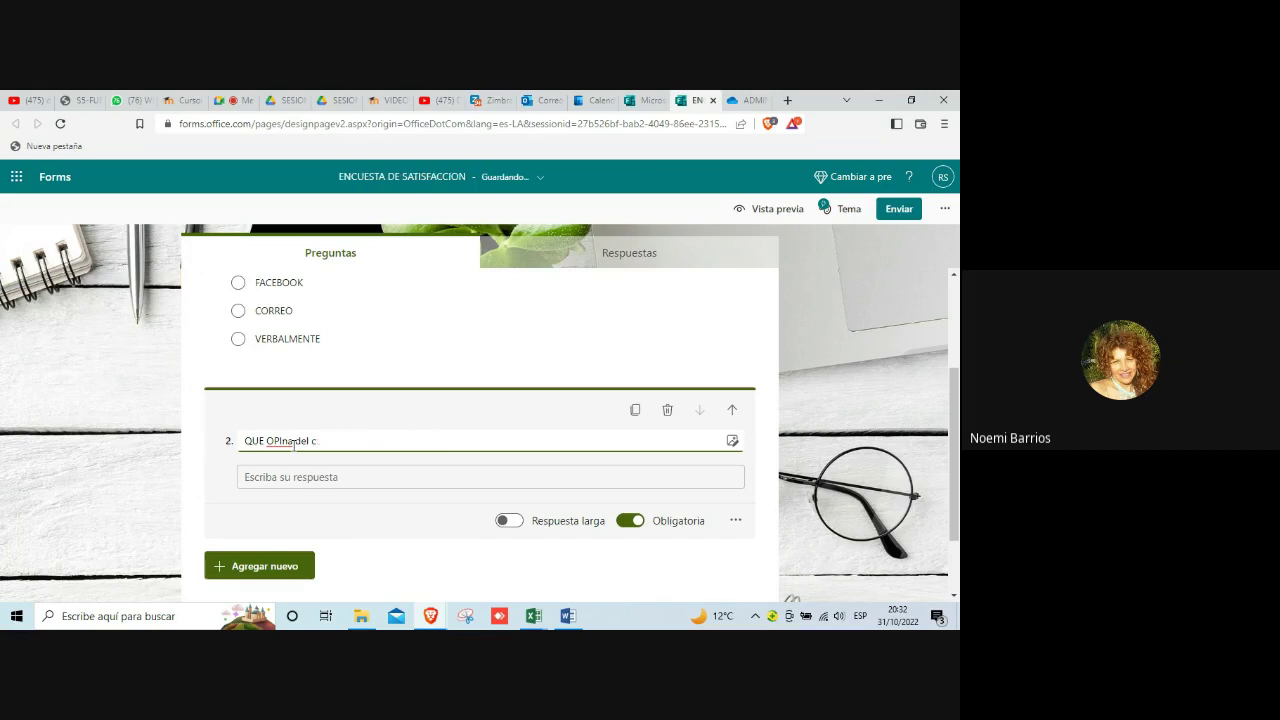
{"action": "key", "text": "BackSpace"}
{"action": "type", "text": "NA DEL CURSO DE COMPETENCIAS DIGITALES"}
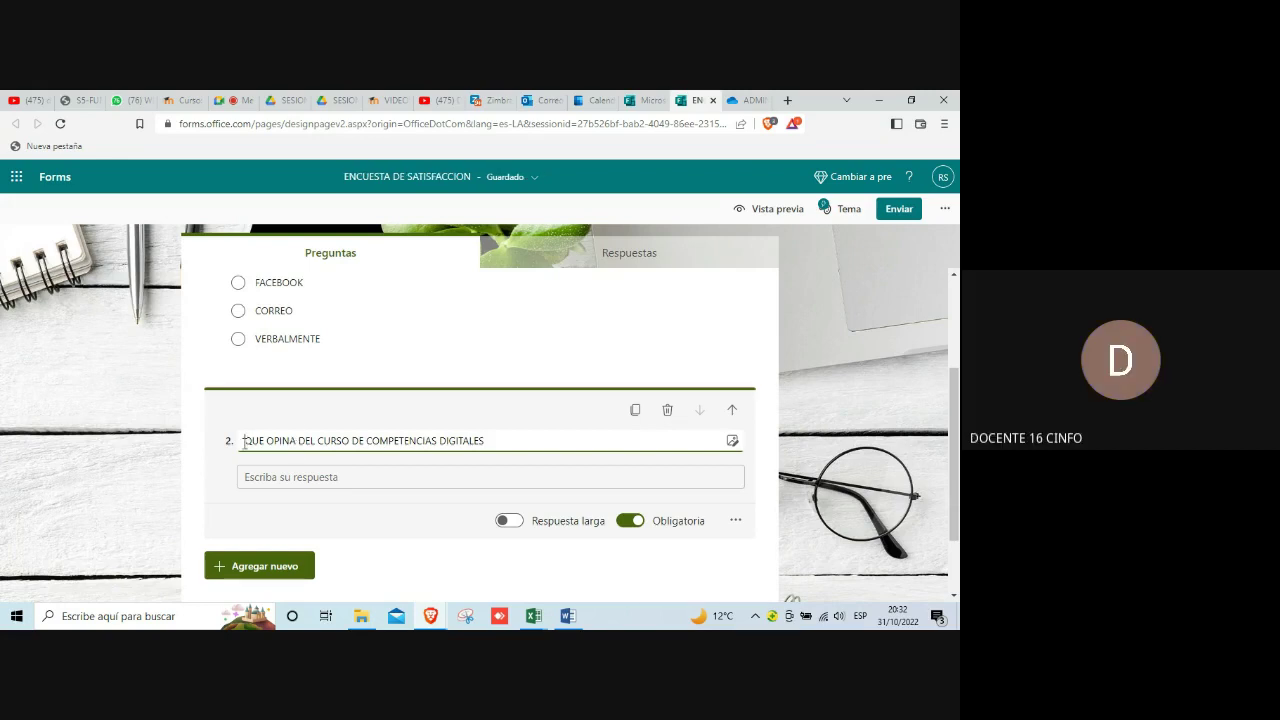
Step: Wrap question 2's title in the ¿ and ? question marks
{"action": "left_click", "coordinate": [244, 443]}
{"action": "type", "text": "¿"}
{"action": "left_click", "coordinate": [490, 443]}
{"action": "type", "text": "?"}
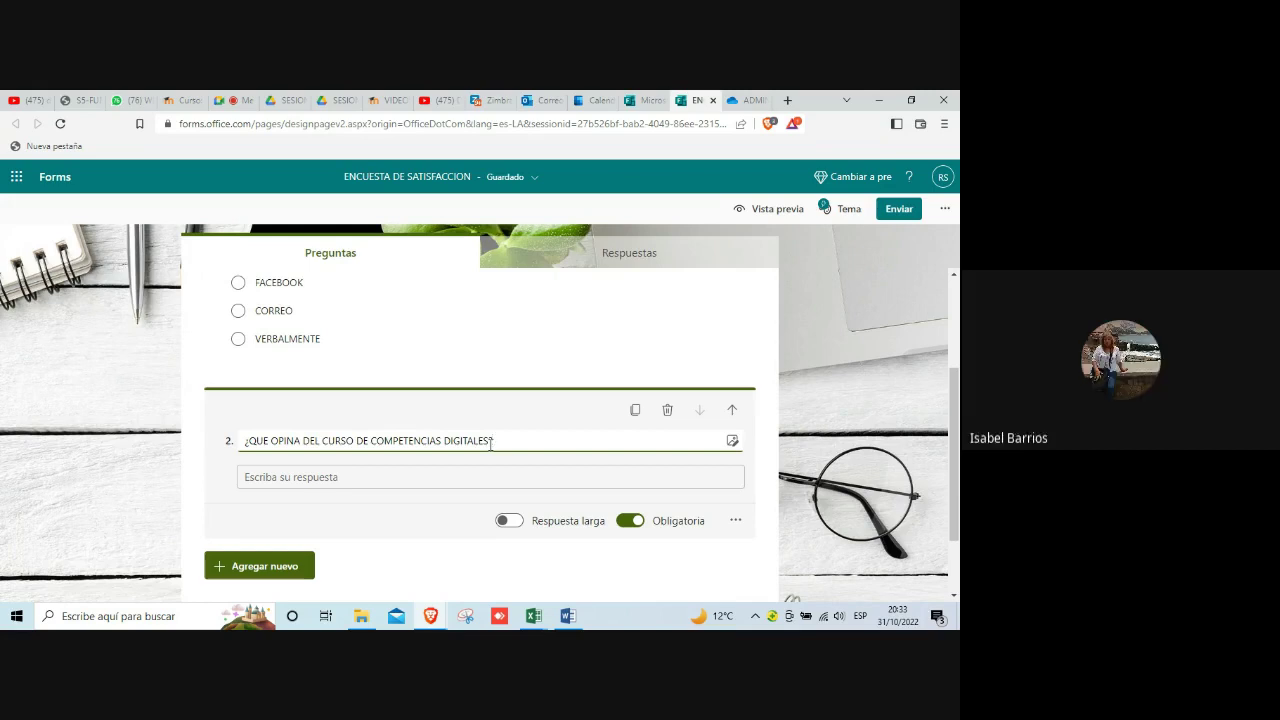
Step: Turn on Respuesta larga for question 2
{"action": "left_click", "coordinate": [519, 523]}
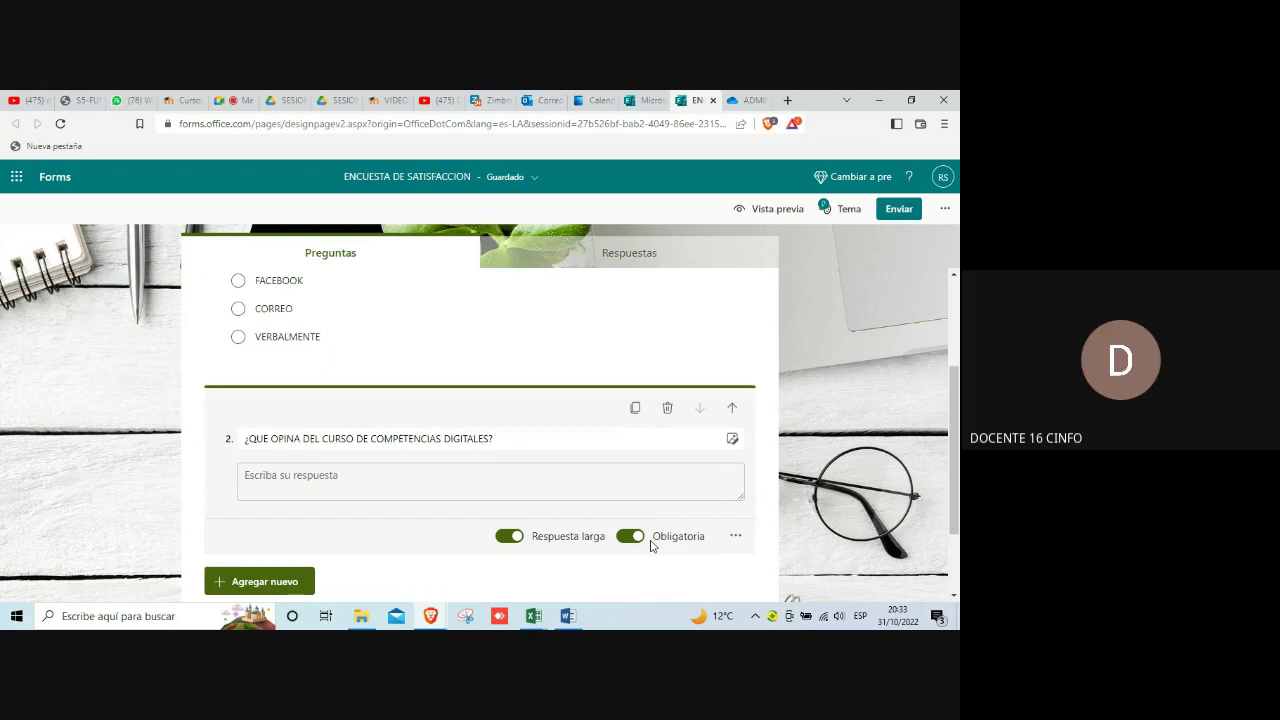
{"action": "scroll", "coordinate": [650, 545], "scroll_direction": "down", "scroll_amount": 1}
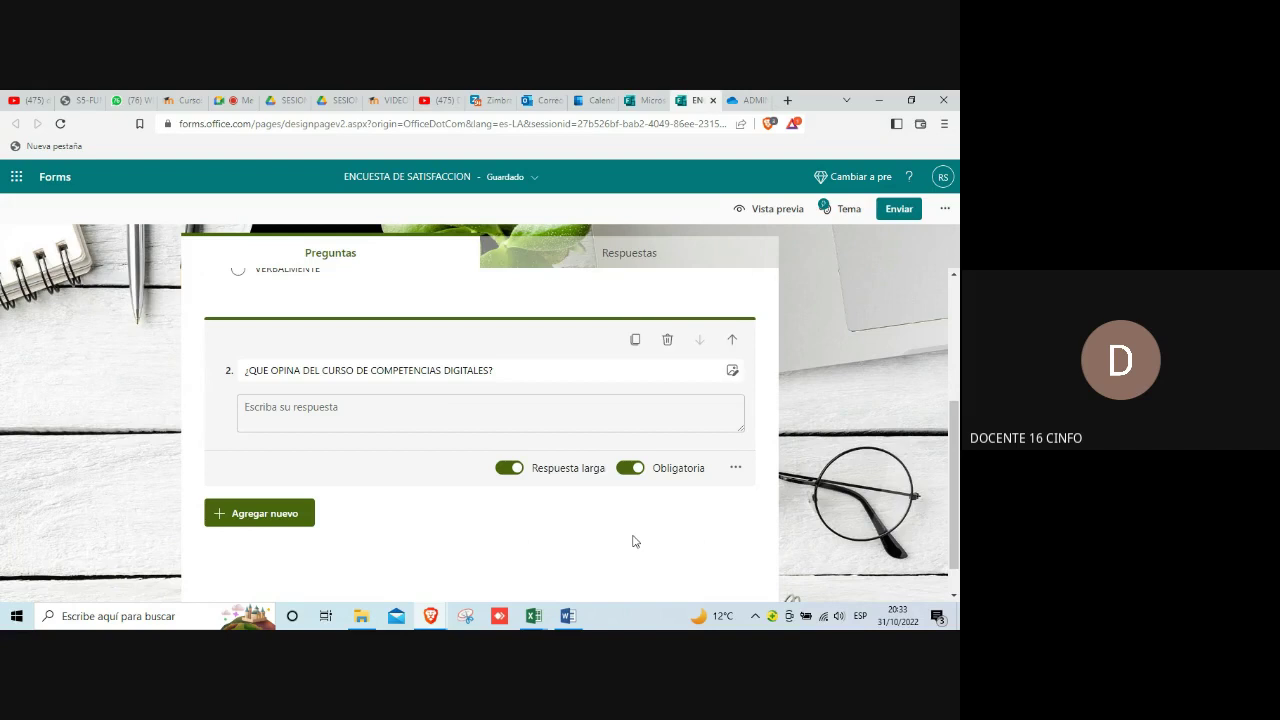
Step: Check the practica_calificada_4 Word document, then return to the ENCUESTA DE SATISFACCION editor
{"action": "mouse_move", "coordinate": [574, 616]}
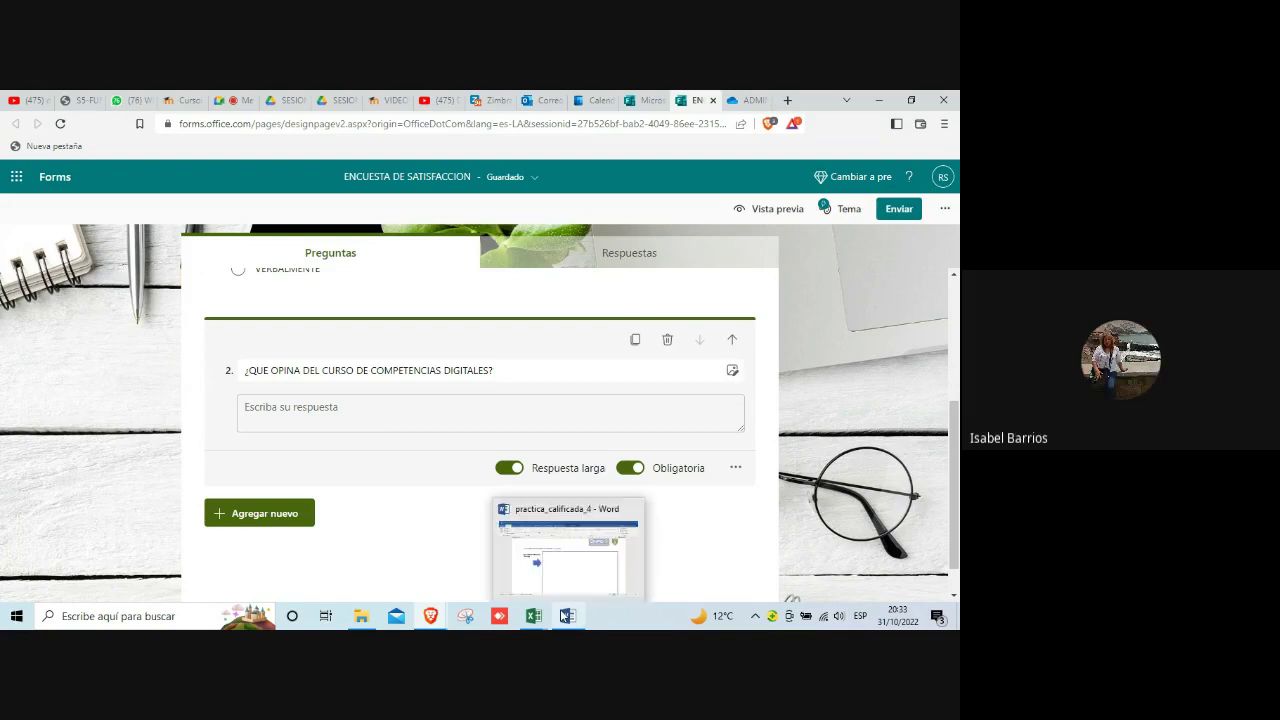
{"action": "left_click", "coordinate": [573, 574]}
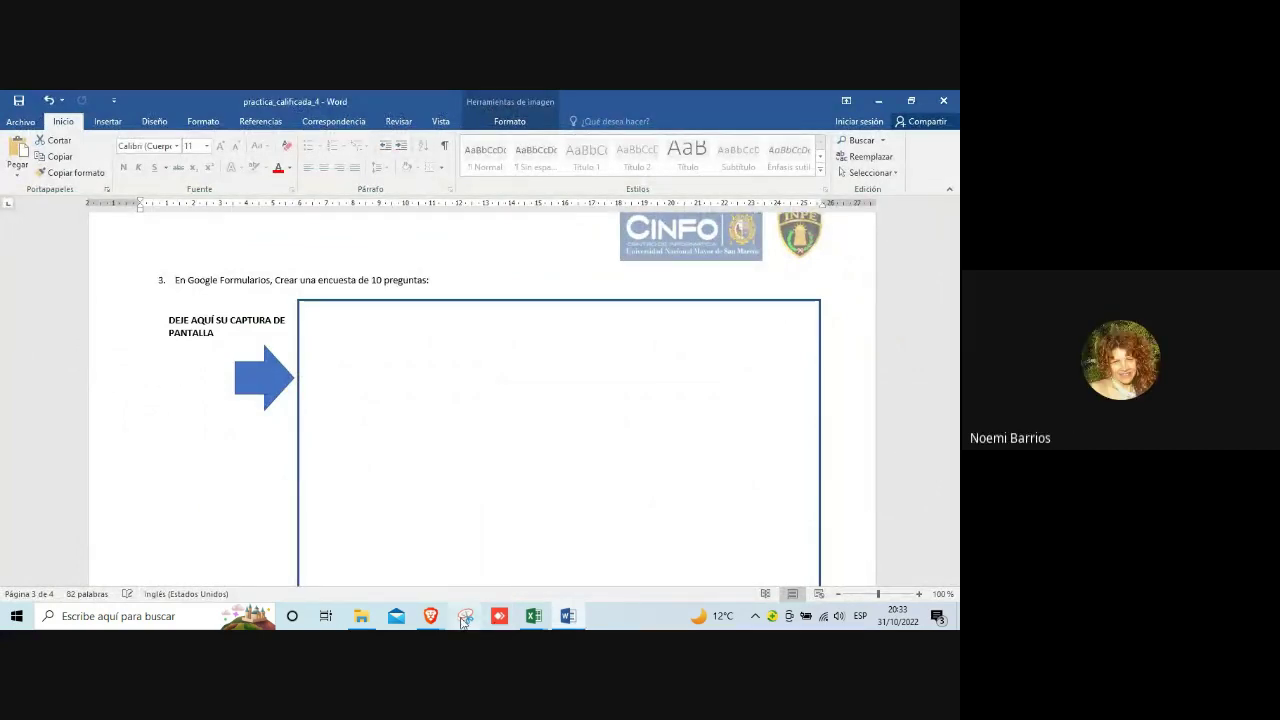
{"action": "mouse_move", "coordinate": [427, 620]}
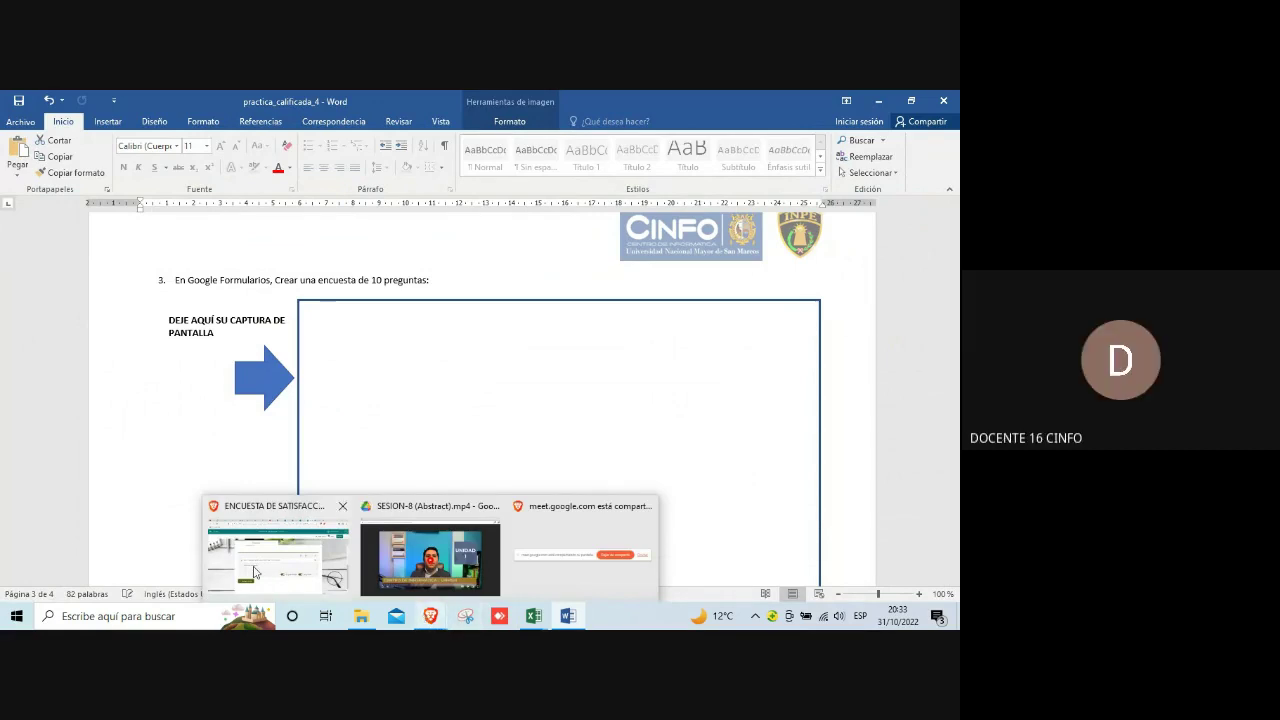
{"action": "left_click", "coordinate": [253, 572]}
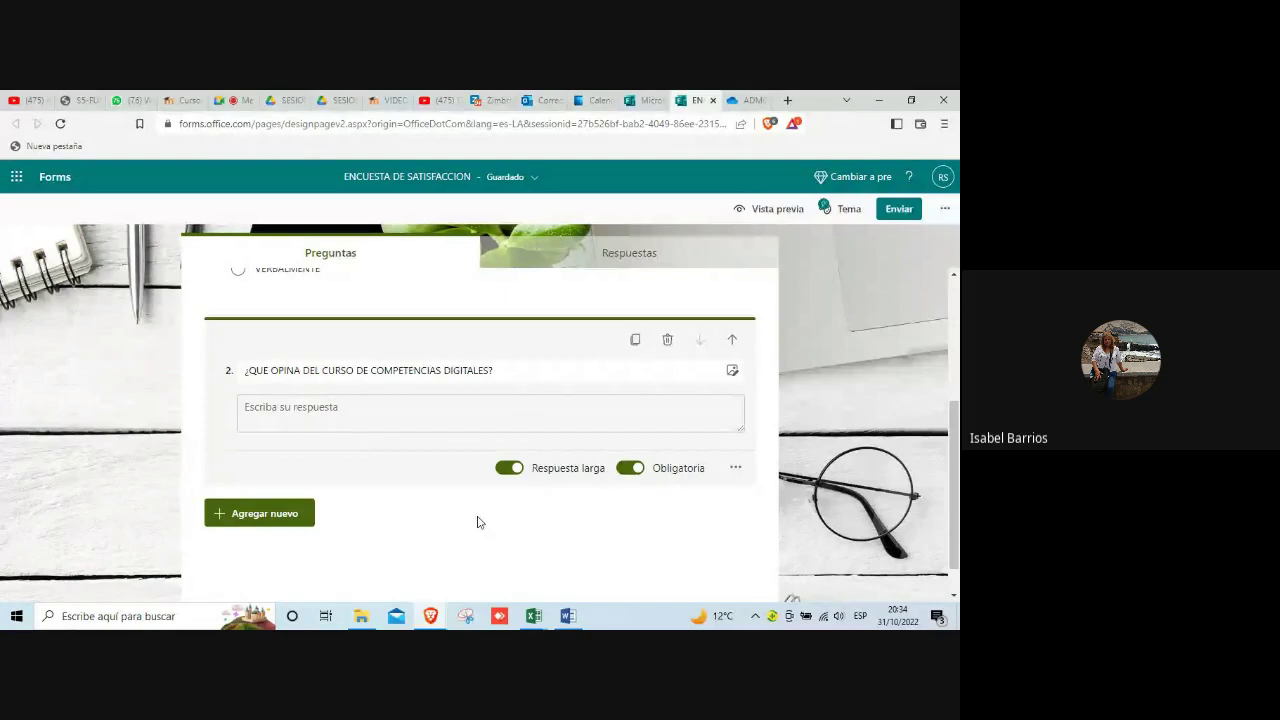
Step: Open Vista previa and scroll through the respondent view of ENCUESTA DE SATISFACCION
{"action": "scroll", "coordinate": [477, 522], "scroll_direction": "up", "scroll_amount": 3}
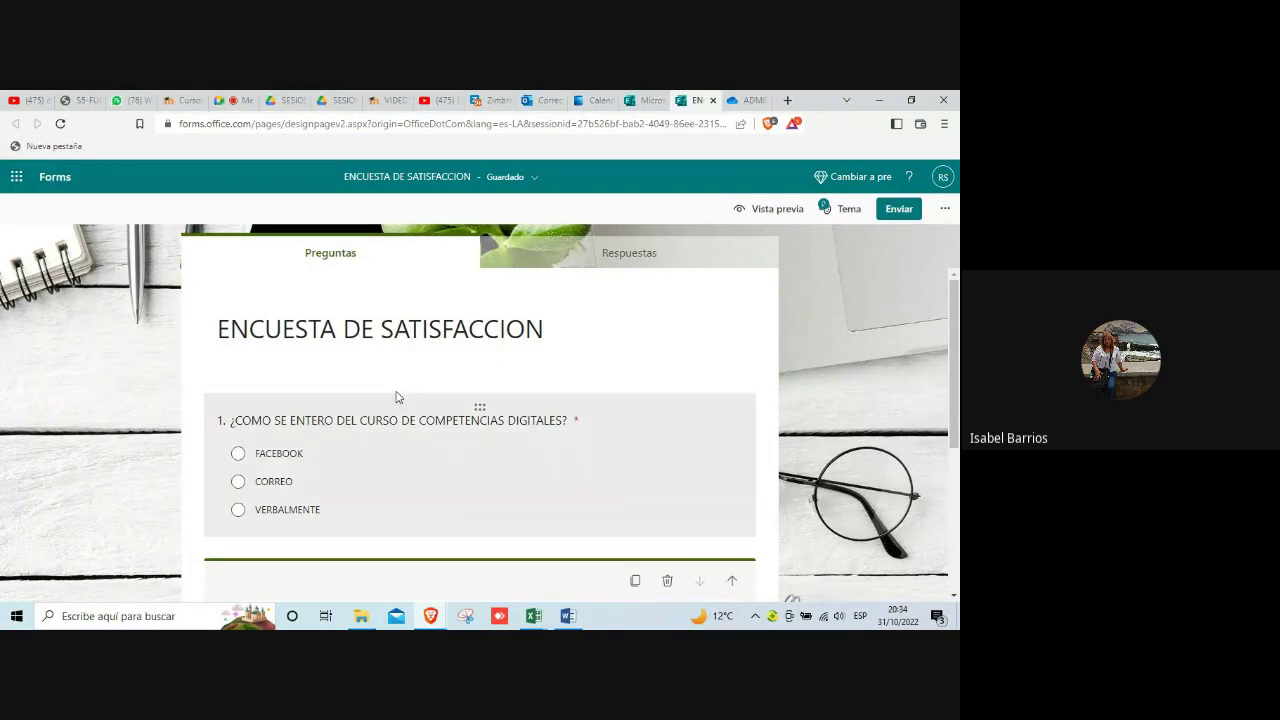
{"action": "left_click", "coordinate": [779, 209]}
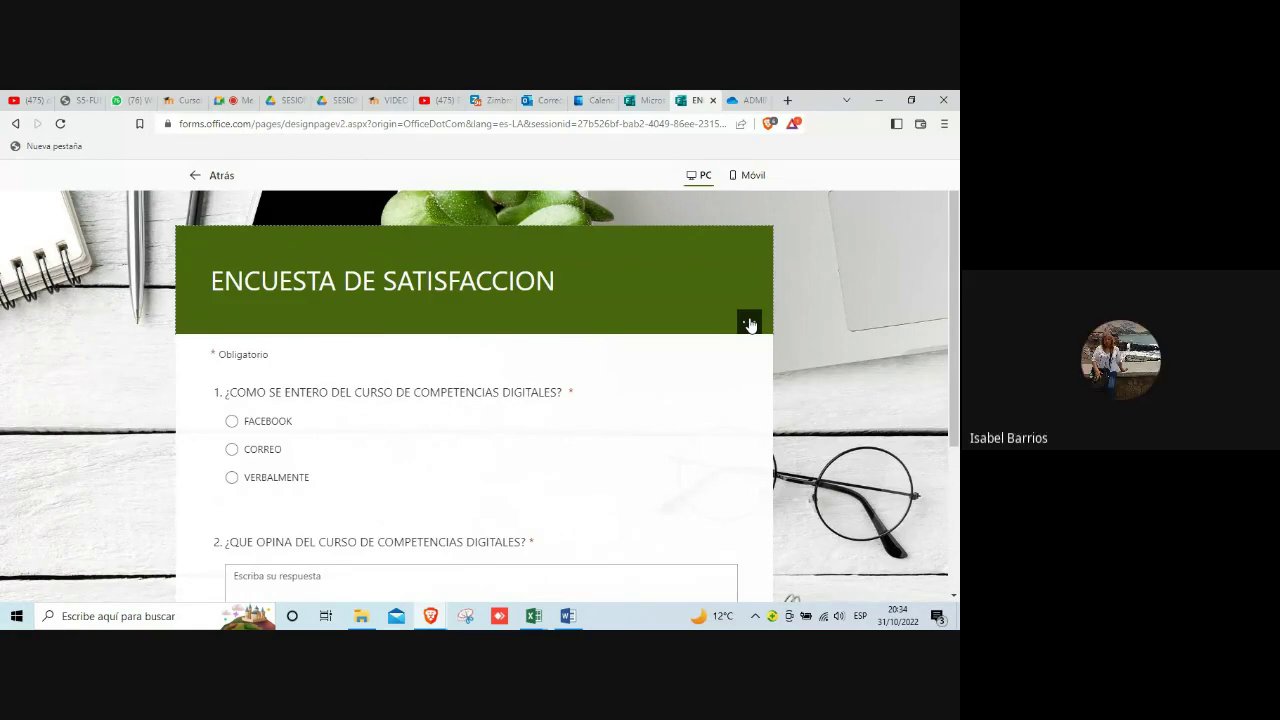
{"action": "scroll", "coordinate": [750, 325], "scroll_direction": "down", "scroll_amount": 3}
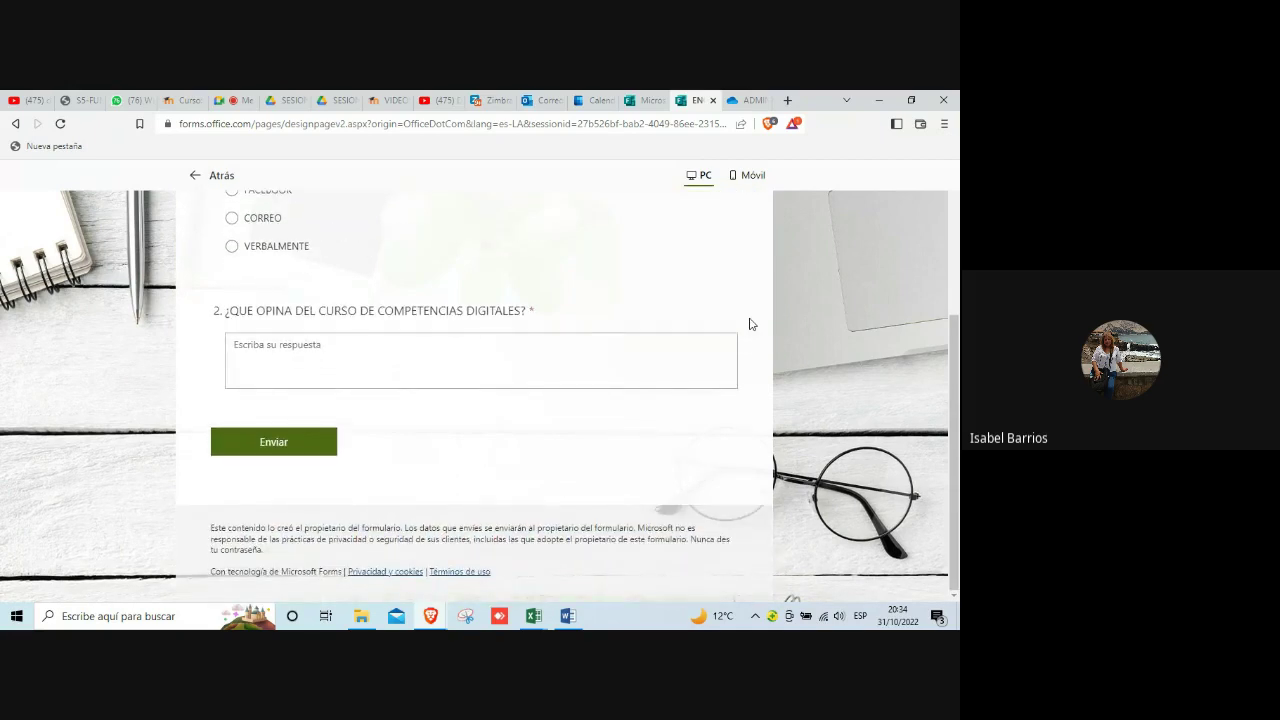
{"action": "scroll", "coordinate": [752, 324], "scroll_direction": "up", "scroll_amount": 3}
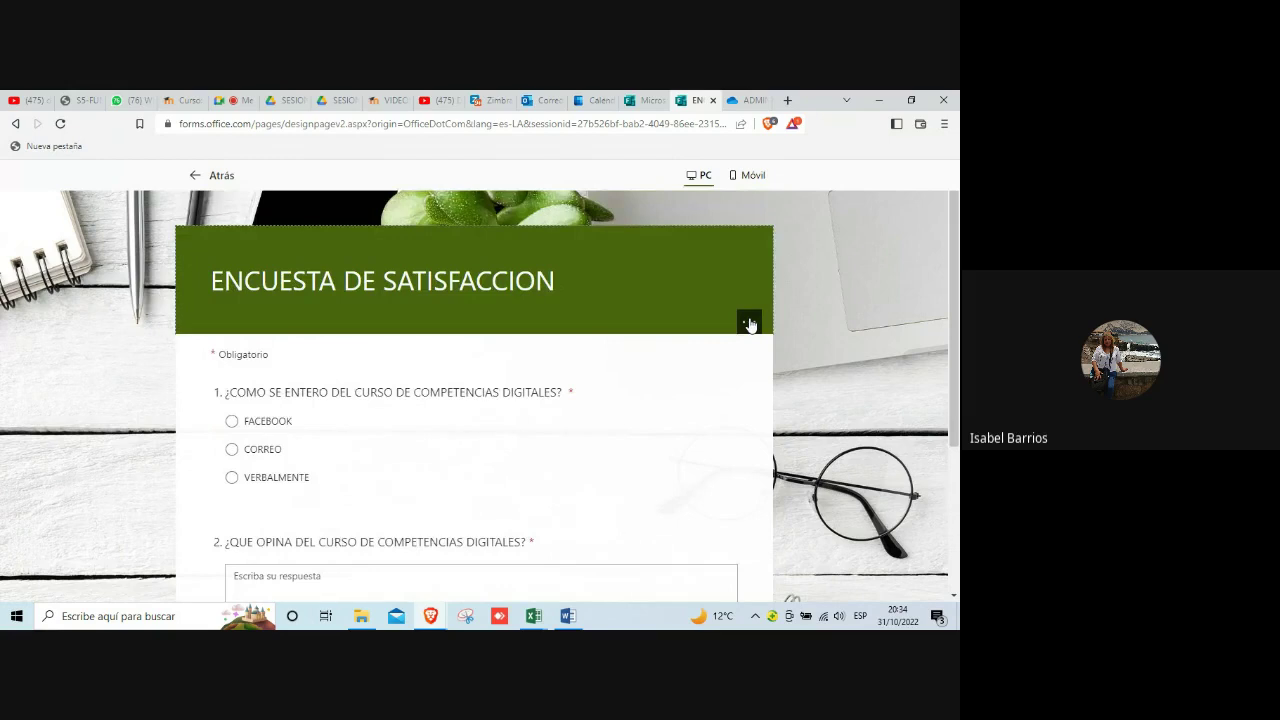
{"action": "scroll", "coordinate": [750, 325], "scroll_direction": "down", "scroll_amount": 3}
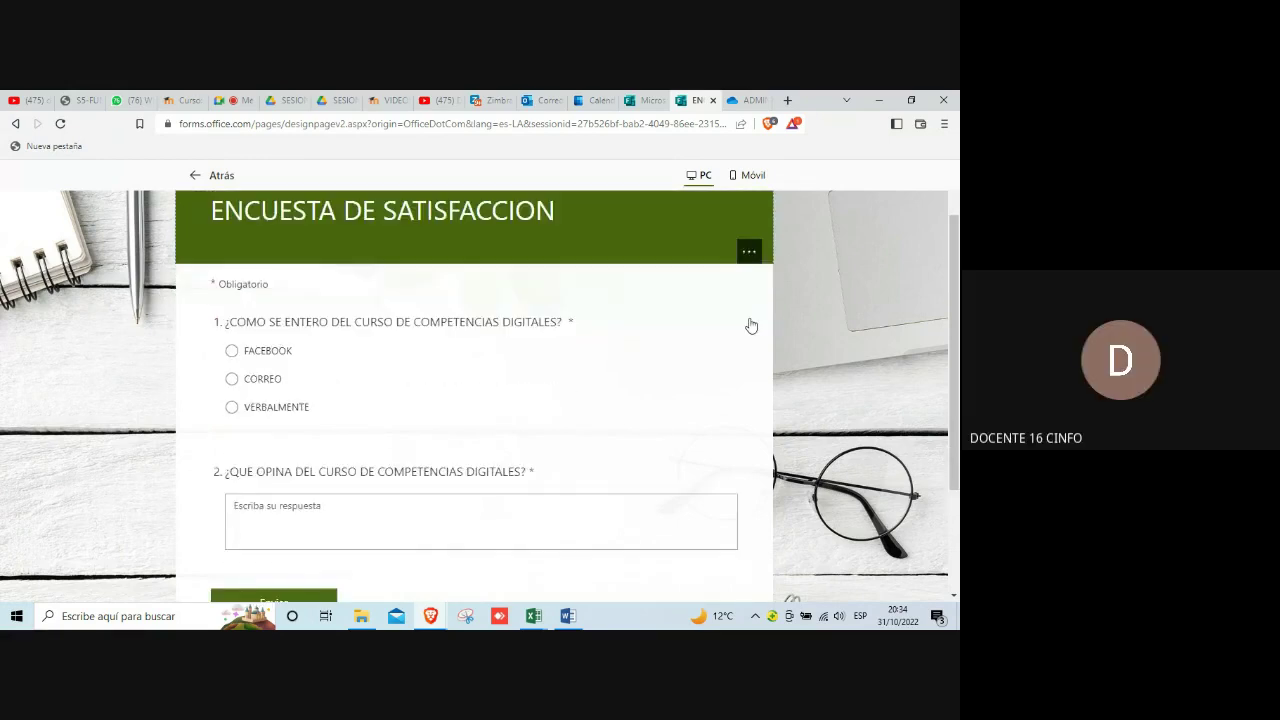
{"action": "scroll", "coordinate": [752, 324], "scroll_direction": "down", "scroll_amount": 1}
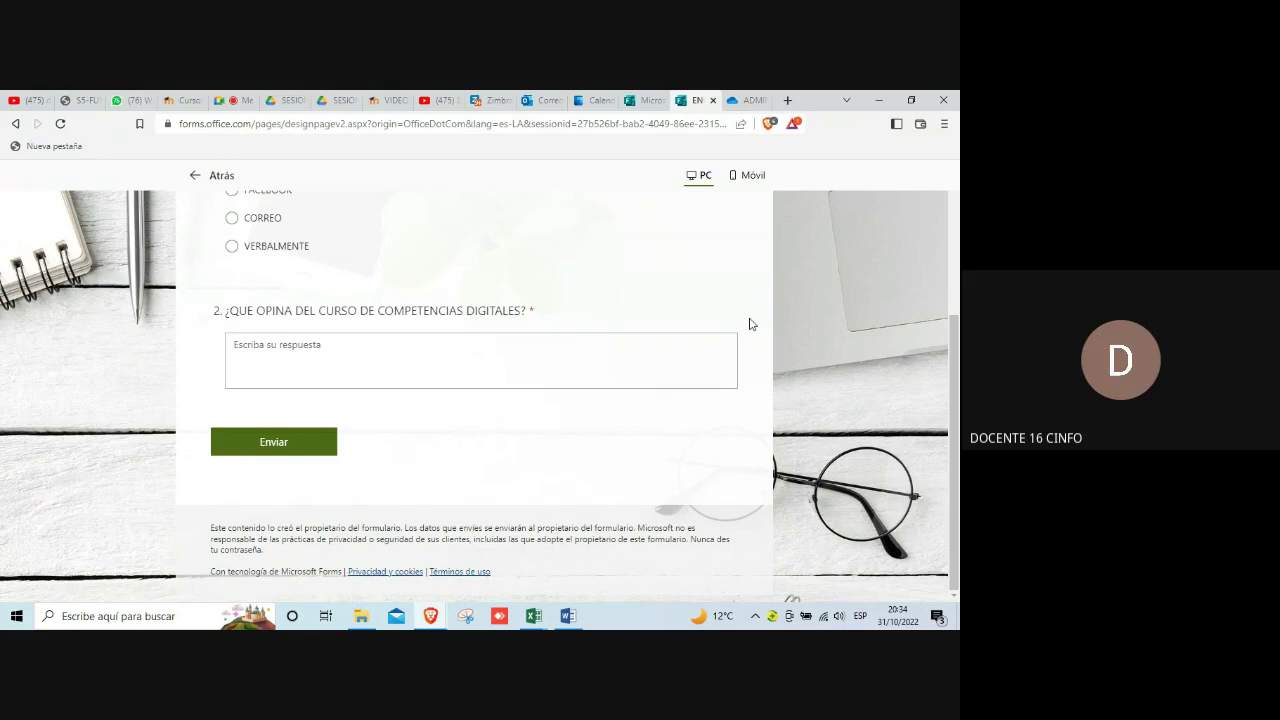
Step: Leave the preview with Atrás and bring up Snipping Tool
{"action": "left_click", "coordinate": [220, 175]}
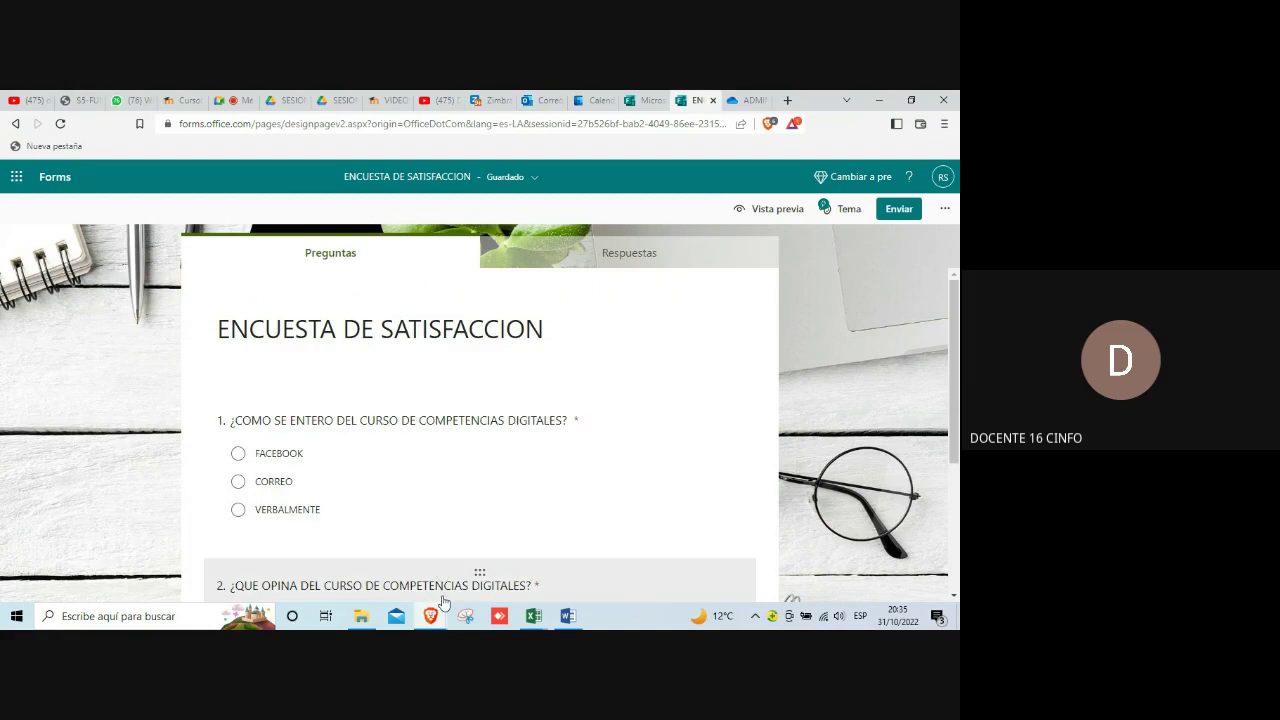
{"action": "left_click", "coordinate": [467, 619]}
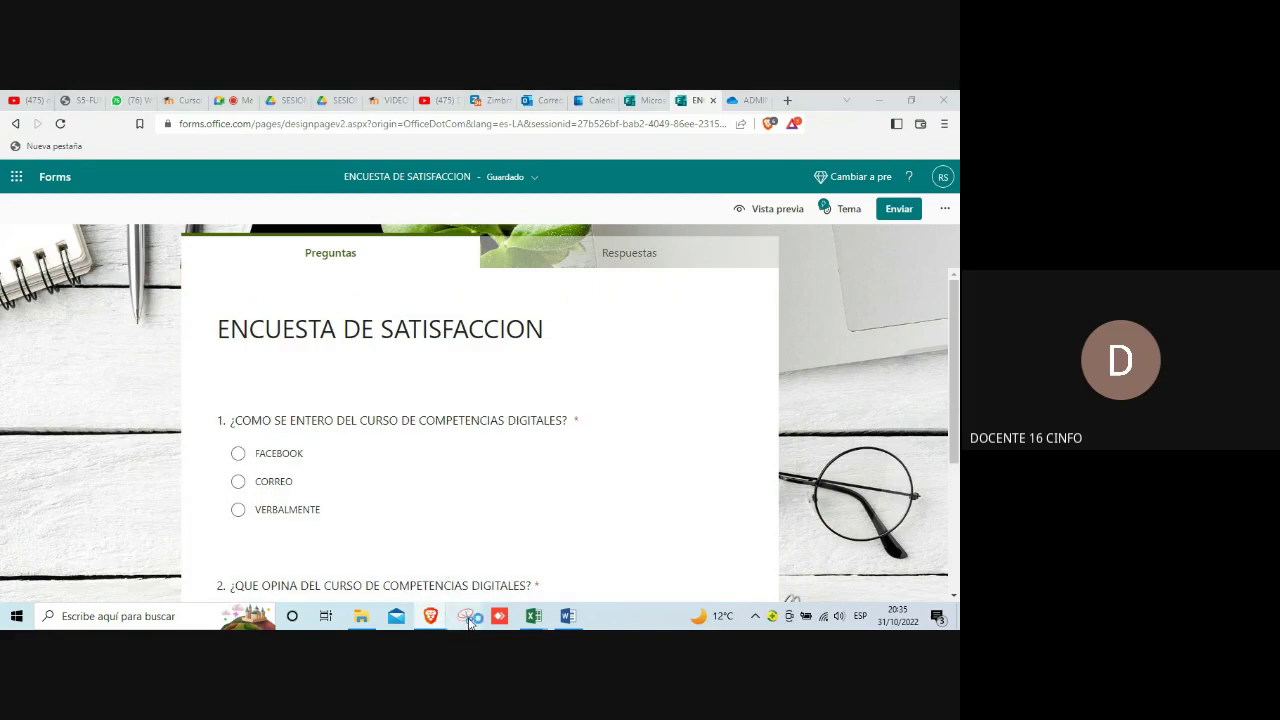
Step: Take a new rectangular snip of the form title and question 1 with its options
{"action": "left_click", "coordinate": [745, 162]}
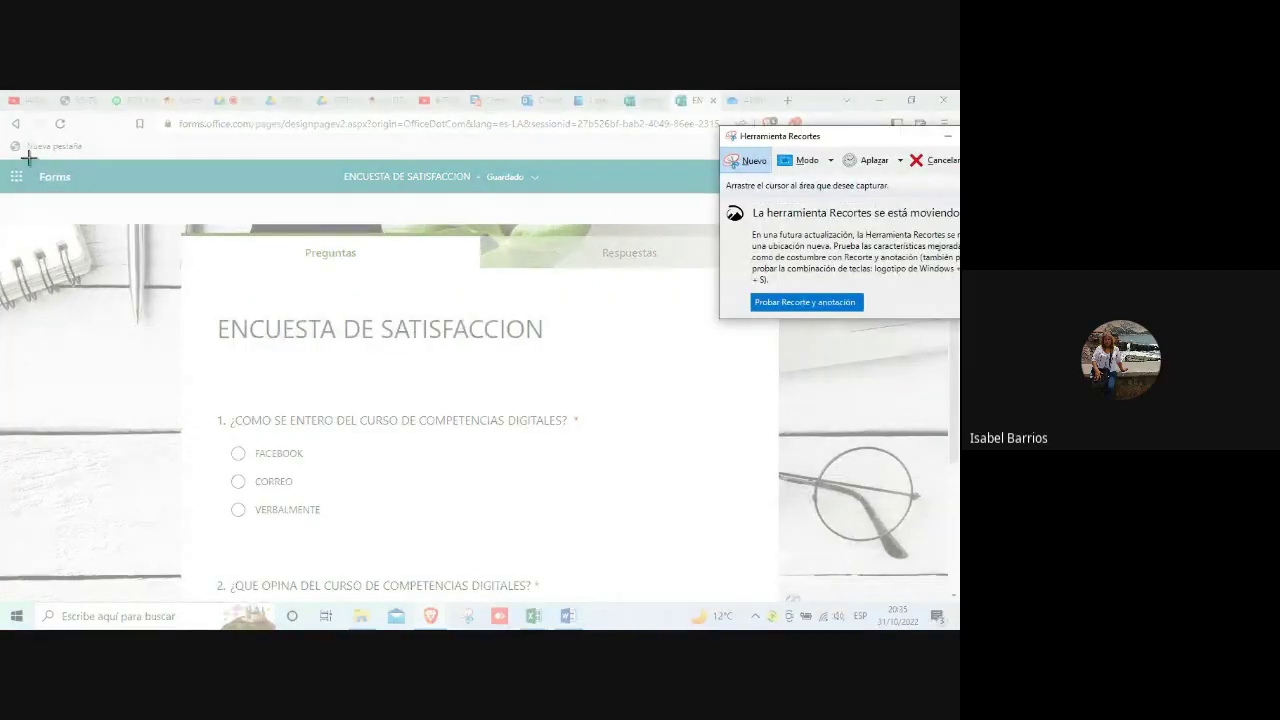
{"action": "left_click_drag", "start_coordinate": [3, 152], "coordinate": [921, 548]}
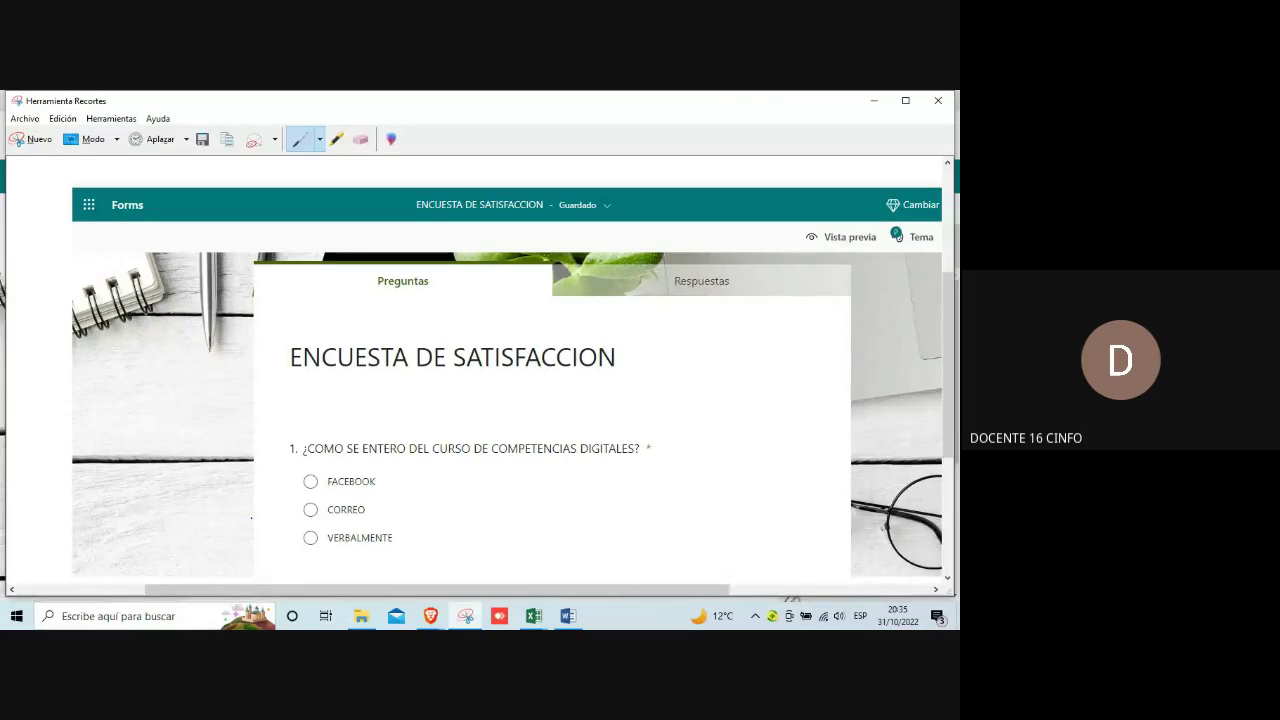
Step: Paste the survey screenshot into exercise 3's capture box and shrink it to fit
{"action": "mouse_move", "coordinate": [568, 617]}
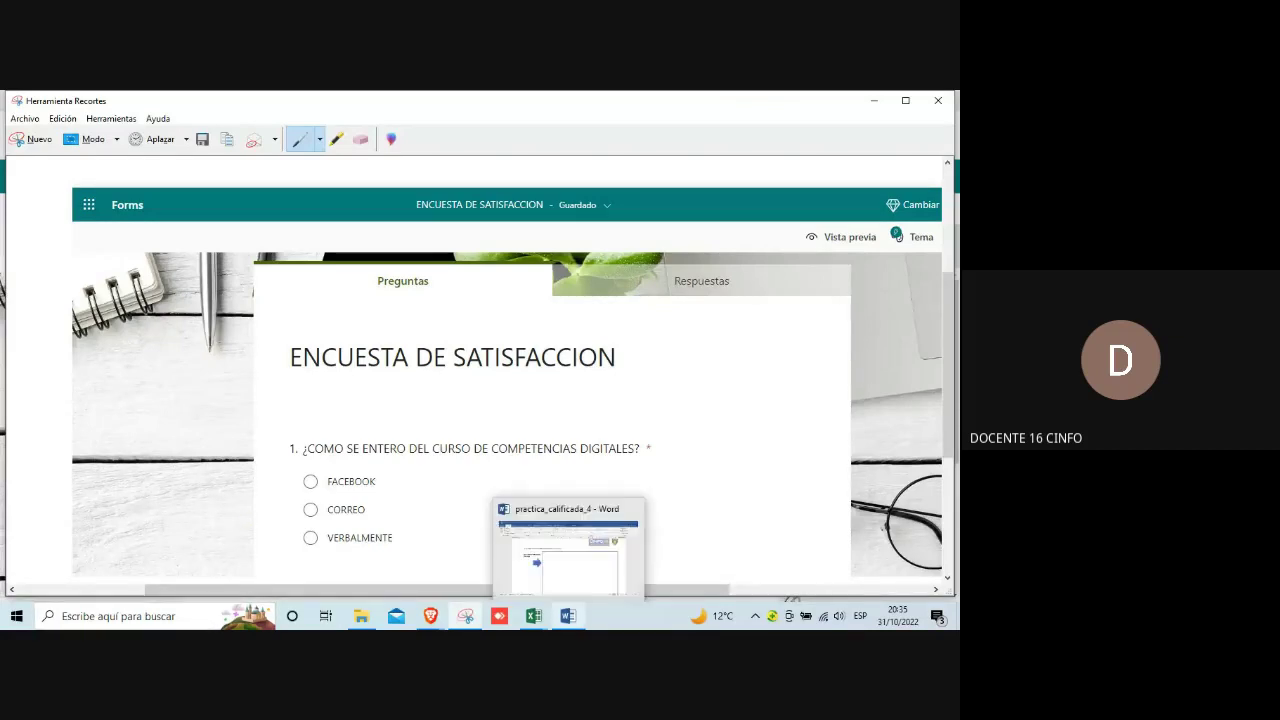
{"action": "left_click", "coordinate": [569, 619]}
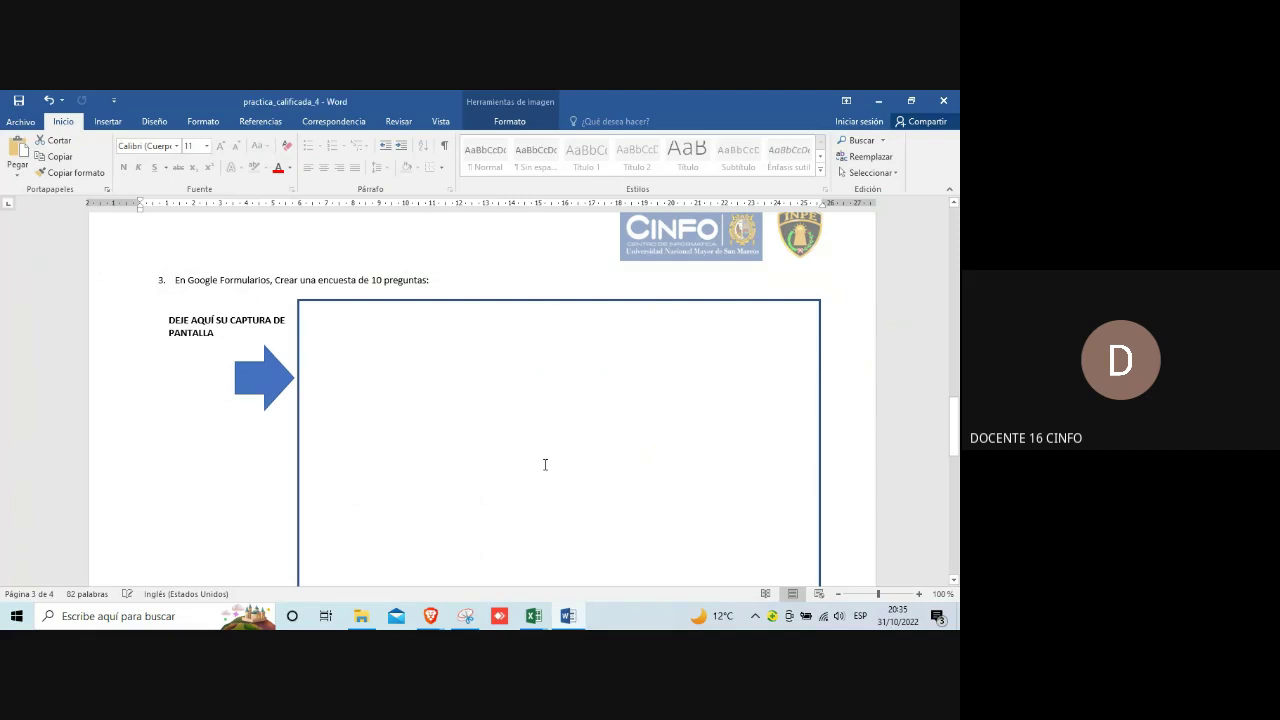
{"action": "left_click", "coordinate": [468, 367]}
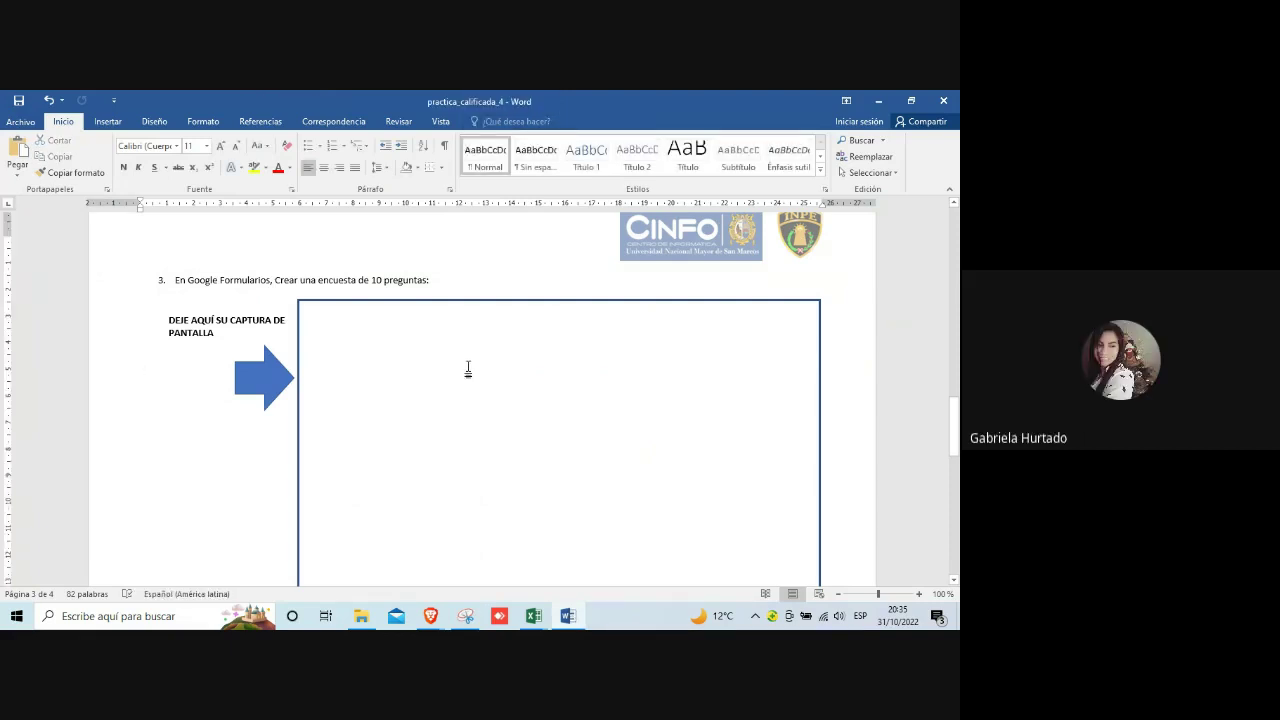
{"action": "key", "text": "ctrl+v"}
{"action": "left_click", "coordinate": [468, 369]}
{"action": "scroll", "coordinate": [356, 376], "scroll_direction": "up", "scroll_amount": 3}
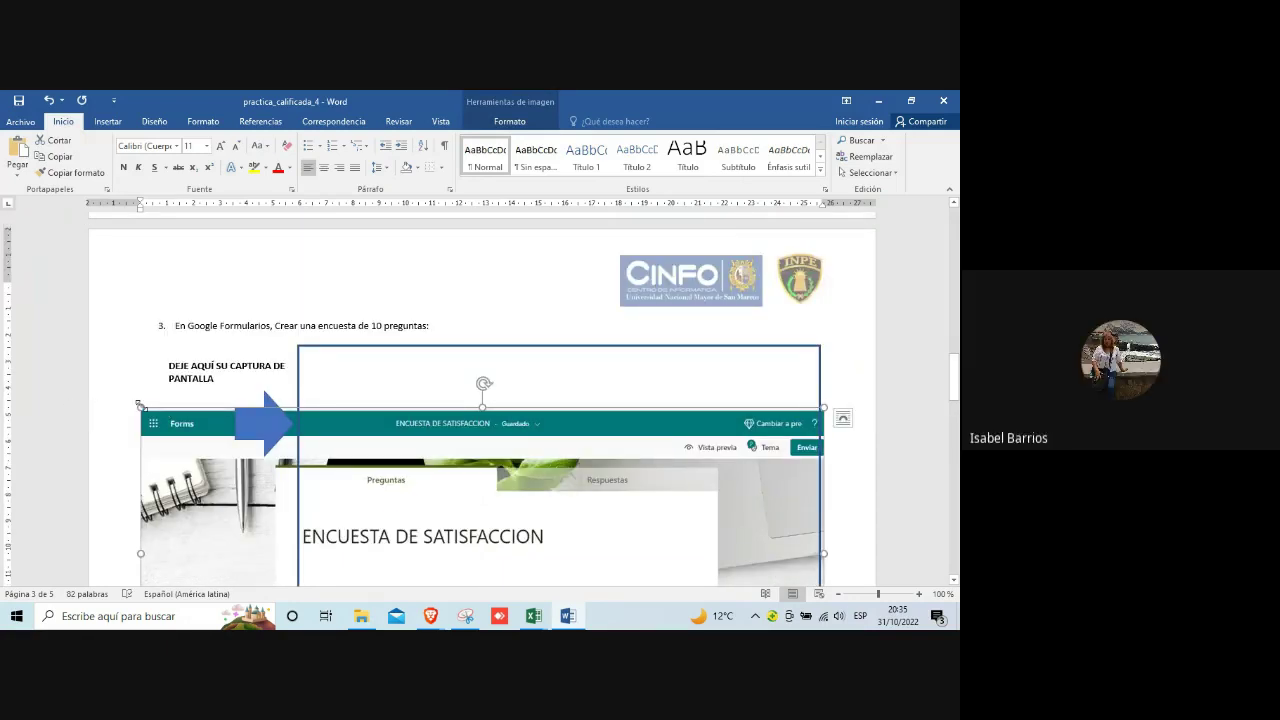
{"action": "left_click_drag", "start_coordinate": [141, 409], "coordinate": [200, 421]}
{"action": "left_click_drag", "start_coordinate": [345, 436], "coordinate": [355, 450]}
{"action": "scroll", "coordinate": [463, 458], "scroll_direction": "down", "scroll_amount": 4}
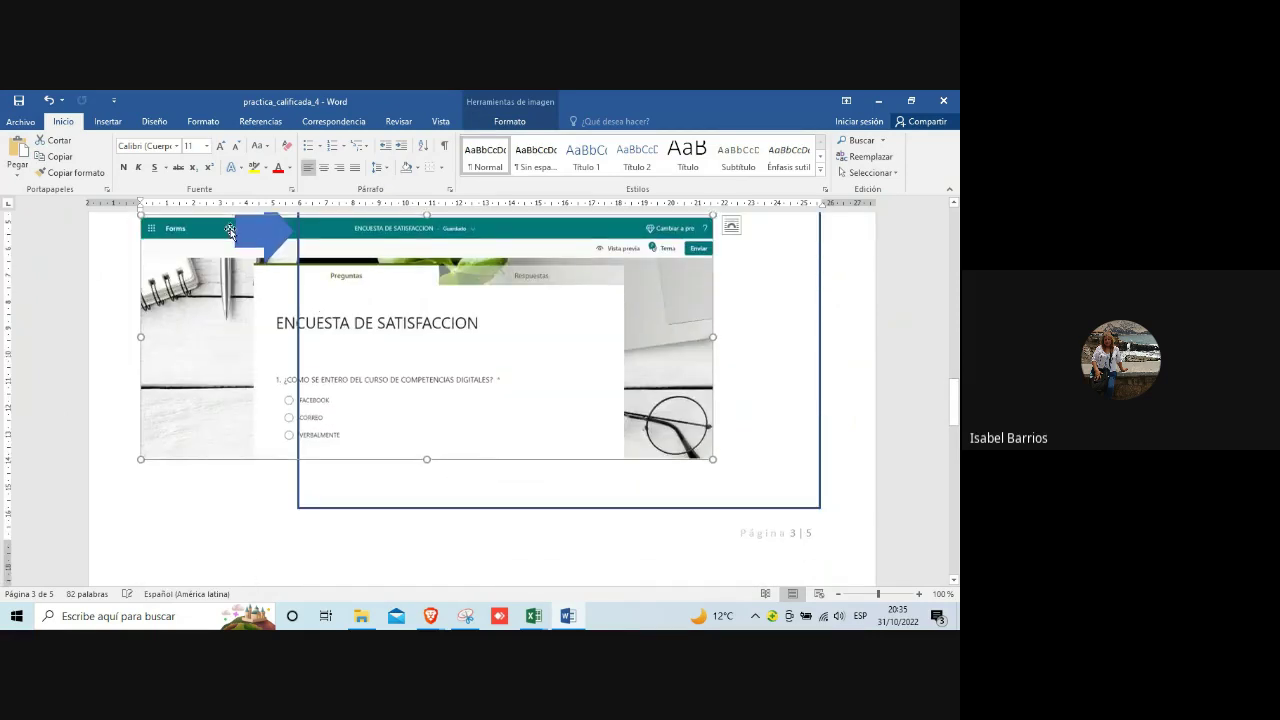
{"action": "scroll", "coordinate": [230, 232], "scroll_direction": "up", "scroll_amount": 1}
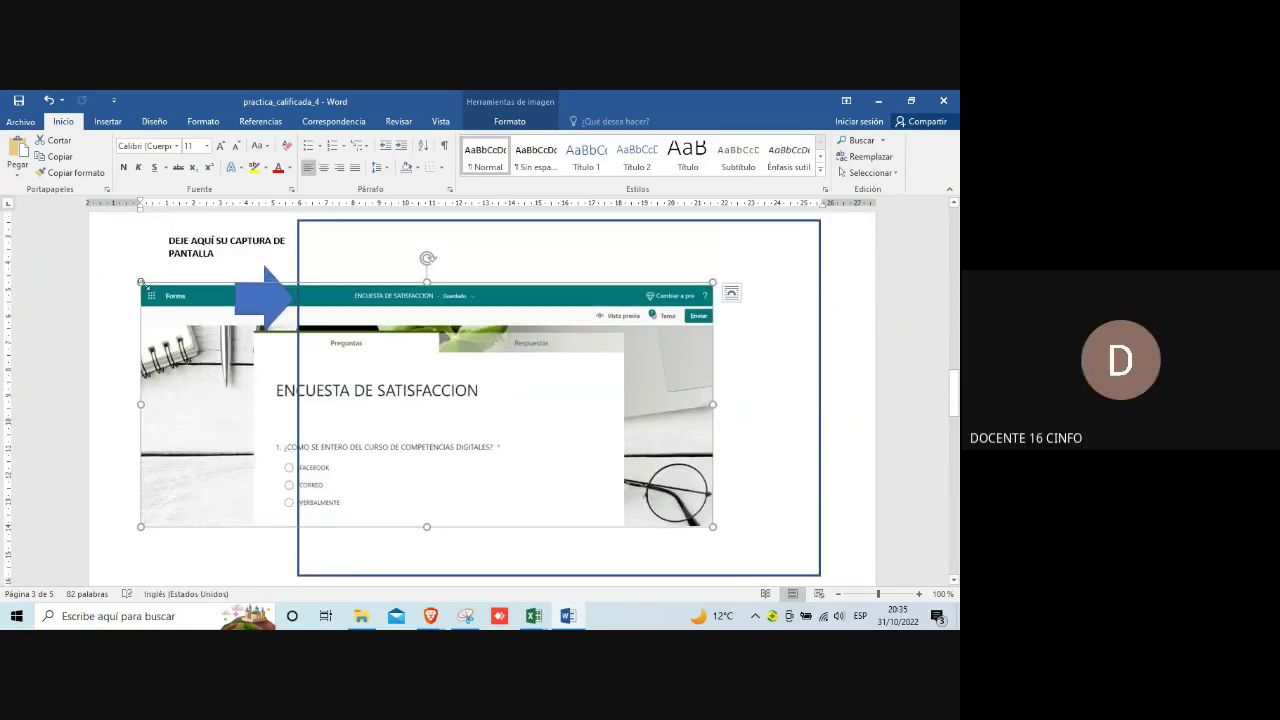
{"action": "left_click_drag", "start_coordinate": [141, 279], "coordinate": [151, 287]}
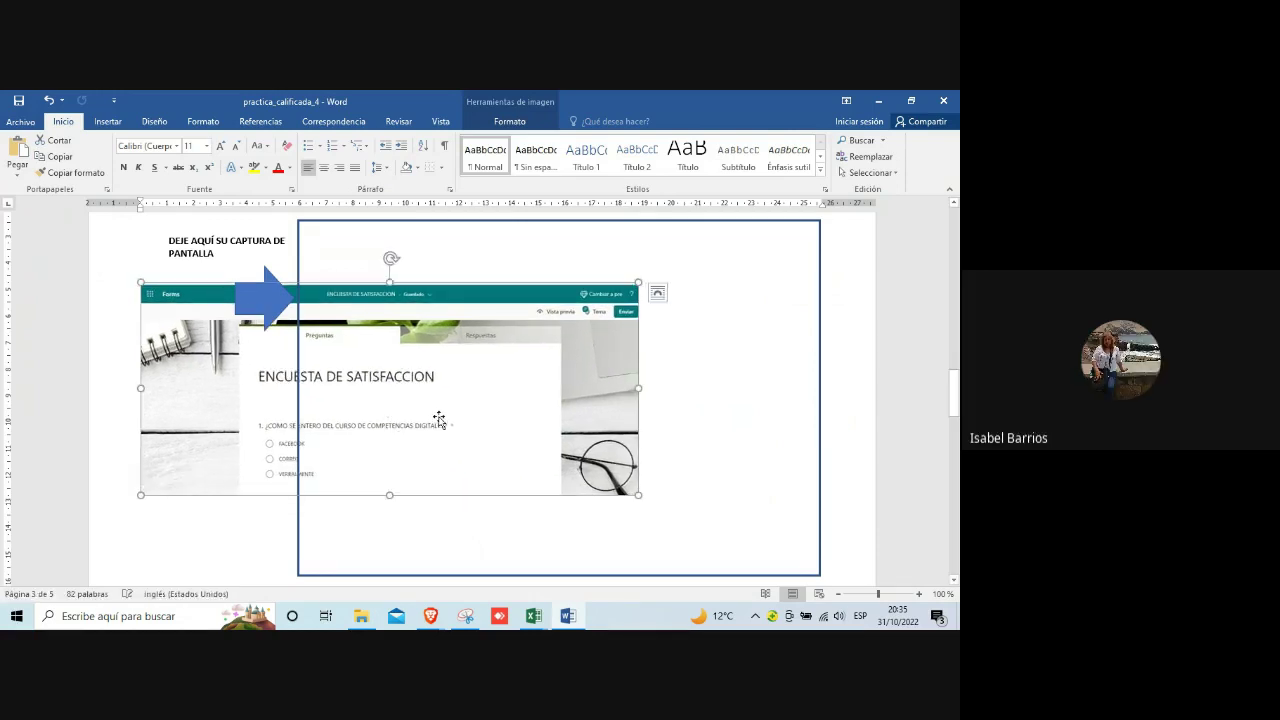
Step: Set the picture to Delante del texto, move it into the frame, and save
{"action": "left_click", "coordinate": [657, 293]}
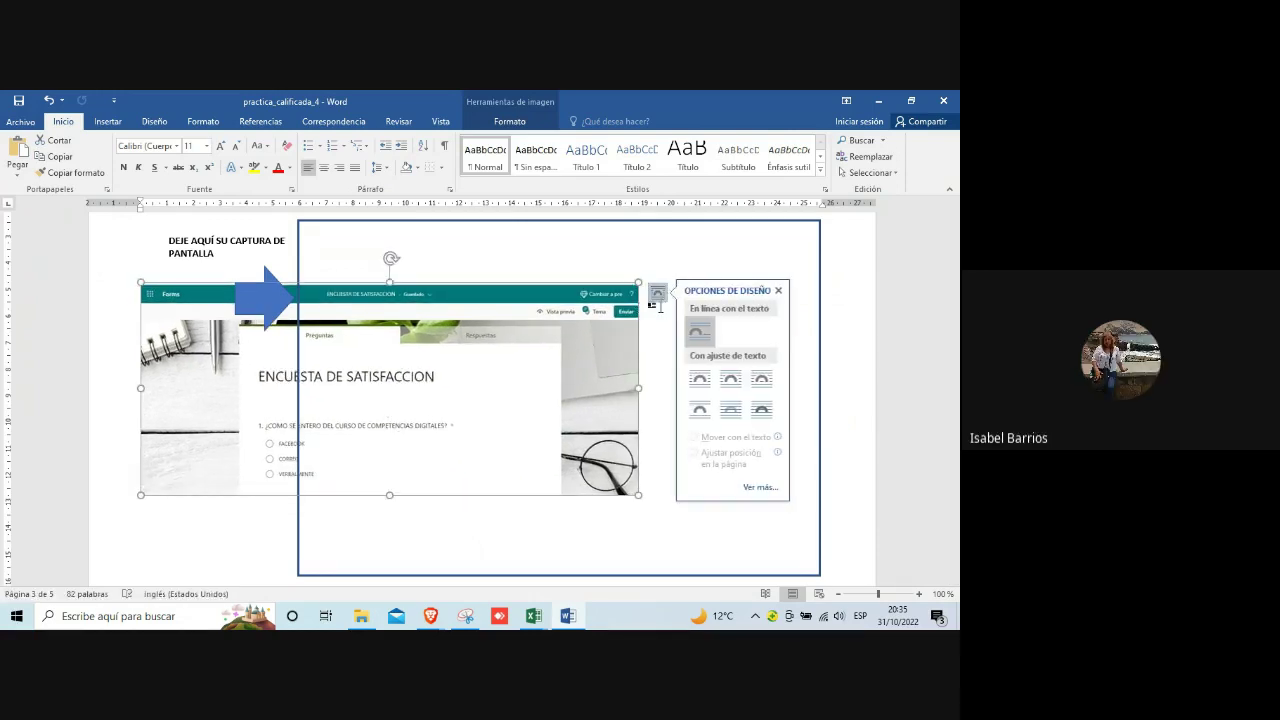
{"action": "left_click", "coordinate": [762, 412]}
{"action": "left_click_drag", "start_coordinate": [548, 410], "coordinate": [710, 362]}
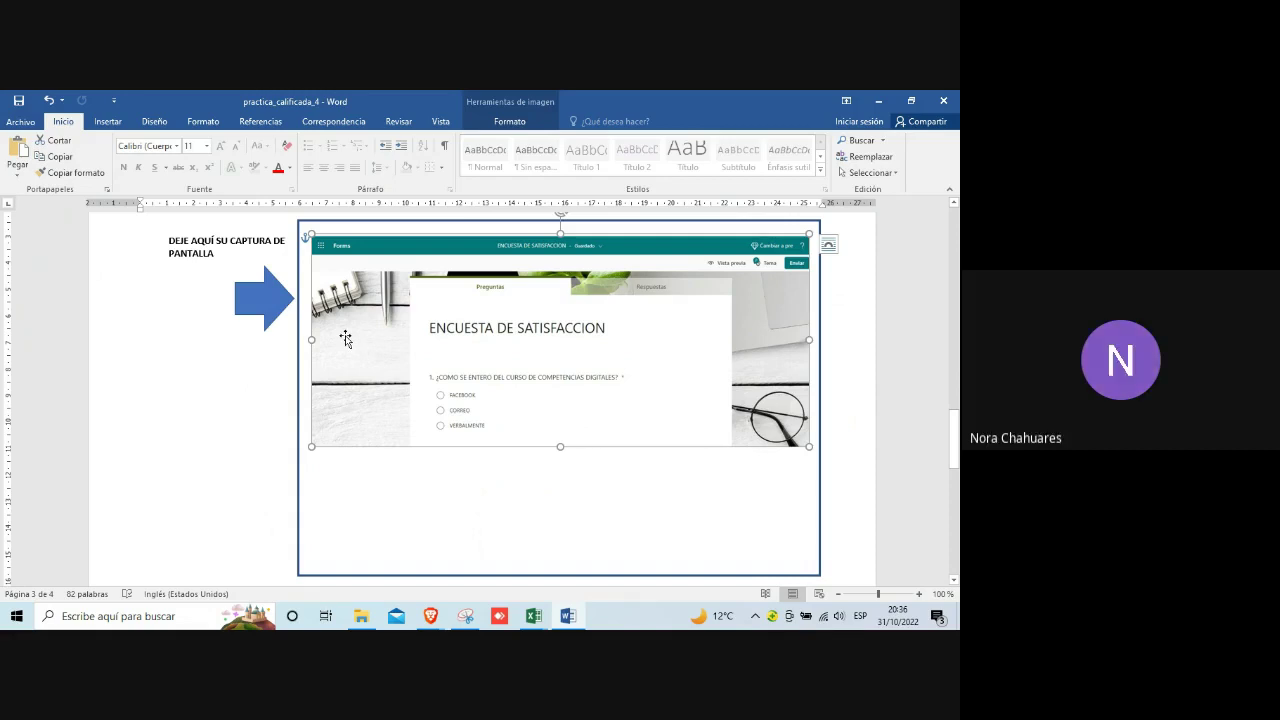
{"action": "left_click", "coordinate": [18, 101]}
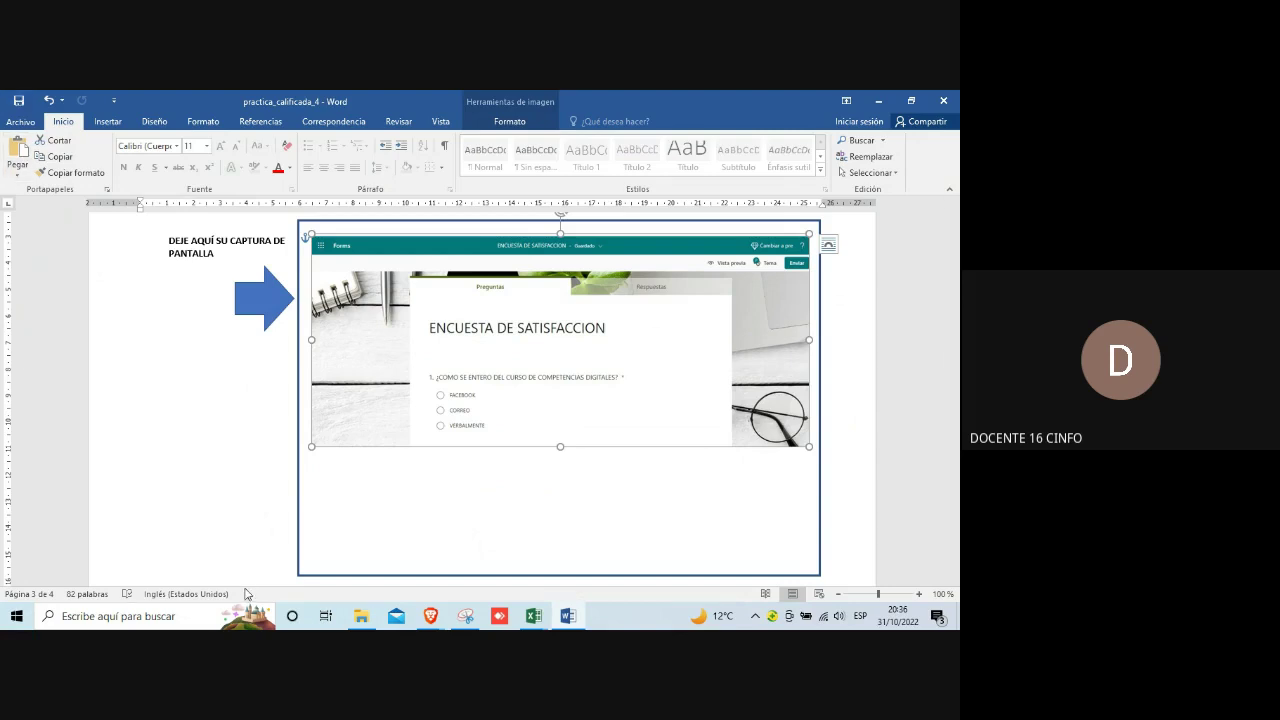
Step: Bring the Forms survey to the front, scrolled down to question 2
{"action": "mouse_move", "coordinate": [430, 616]}
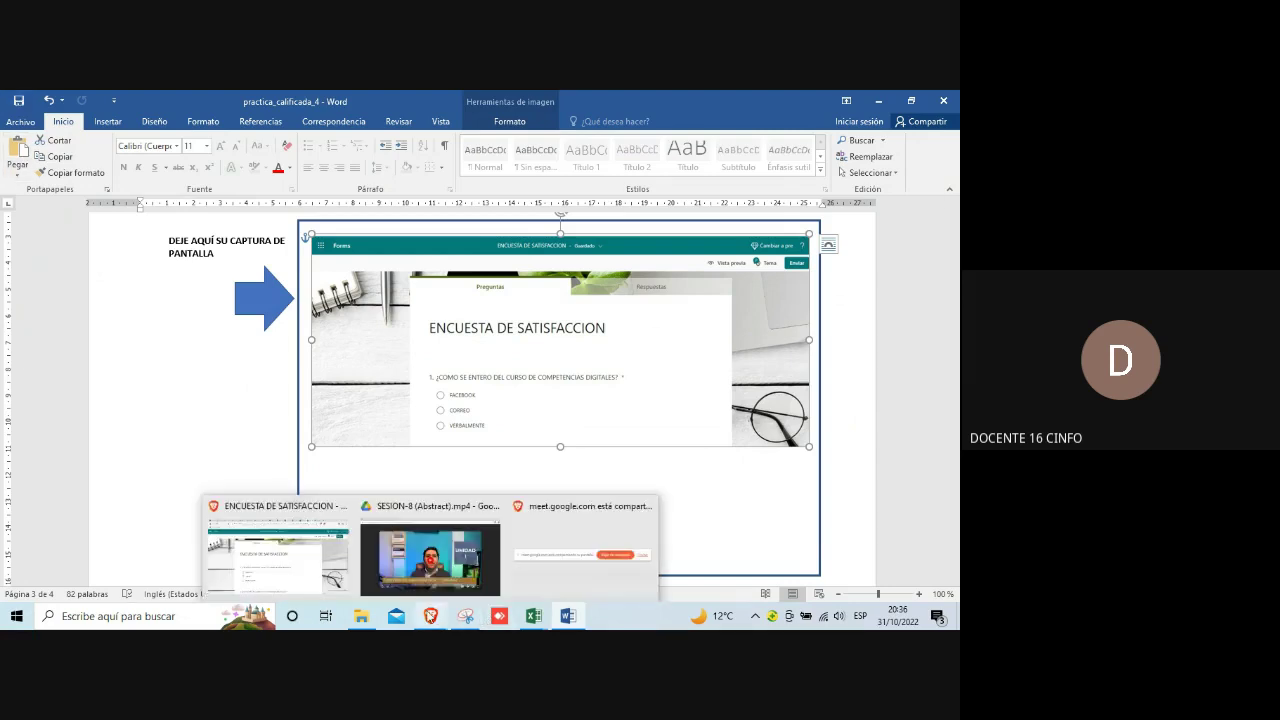
{"action": "left_click", "coordinate": [300, 569]}
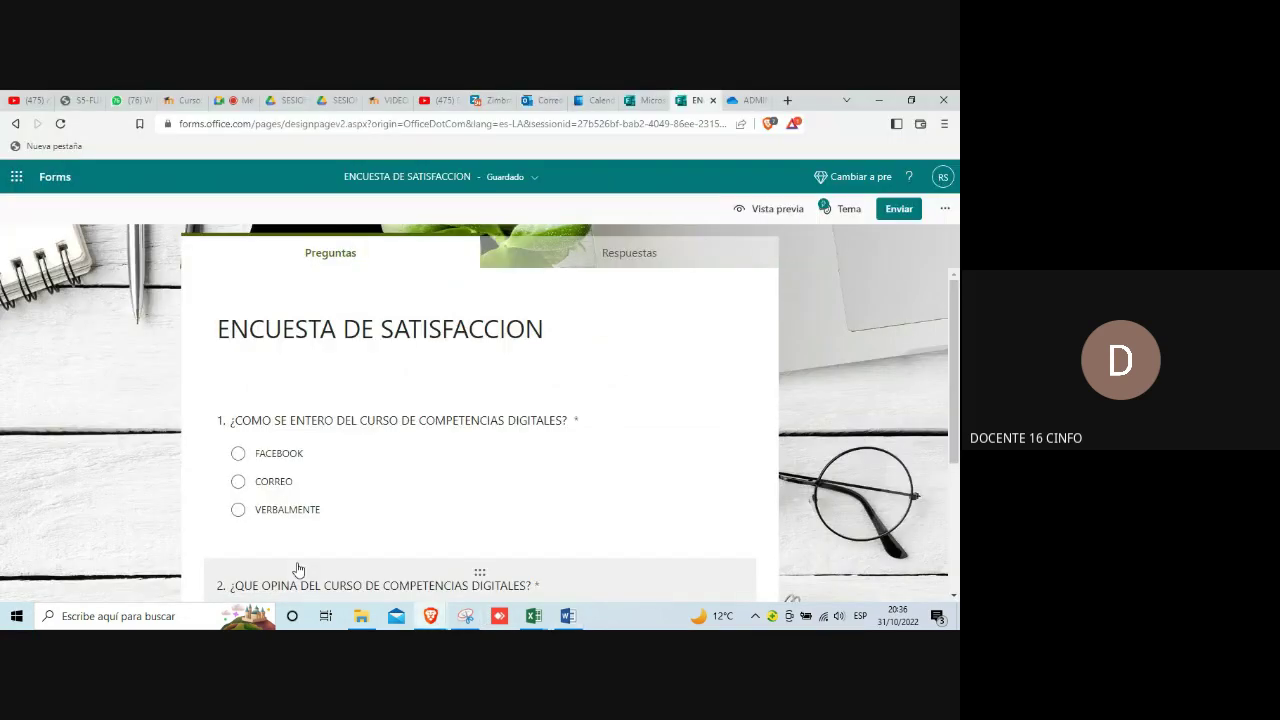
{"action": "scroll", "coordinate": [434, 497], "scroll_direction": "down", "scroll_amount": 5}
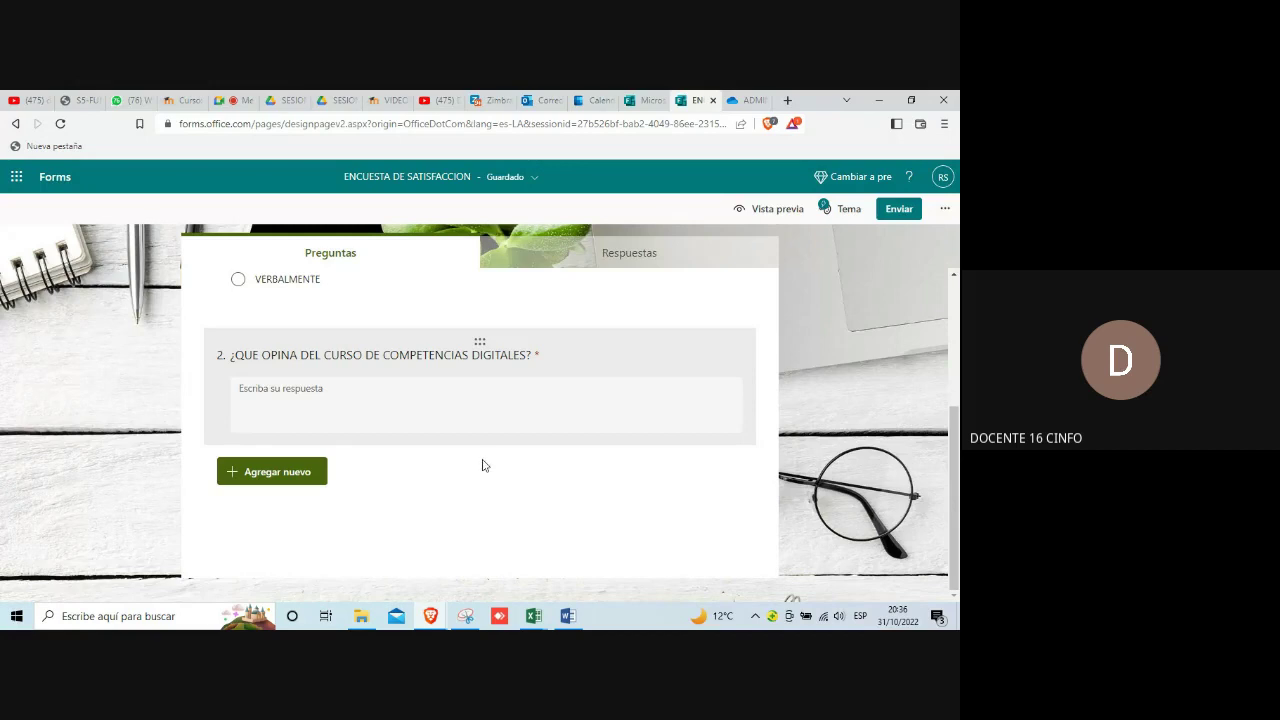
{"action": "mouse_move", "coordinate": [455, 621]}
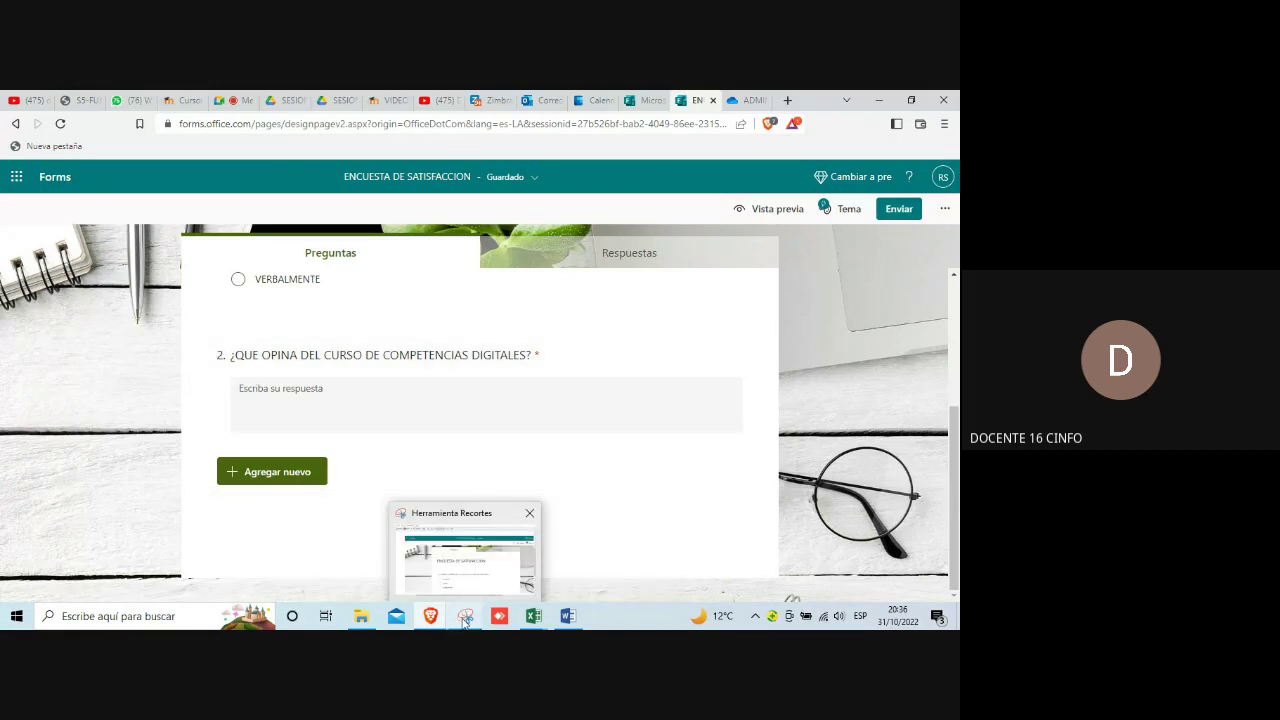
{"action": "left_click", "coordinate": [464, 620]}
{"action": "left_click", "coordinate": [464, 620]}
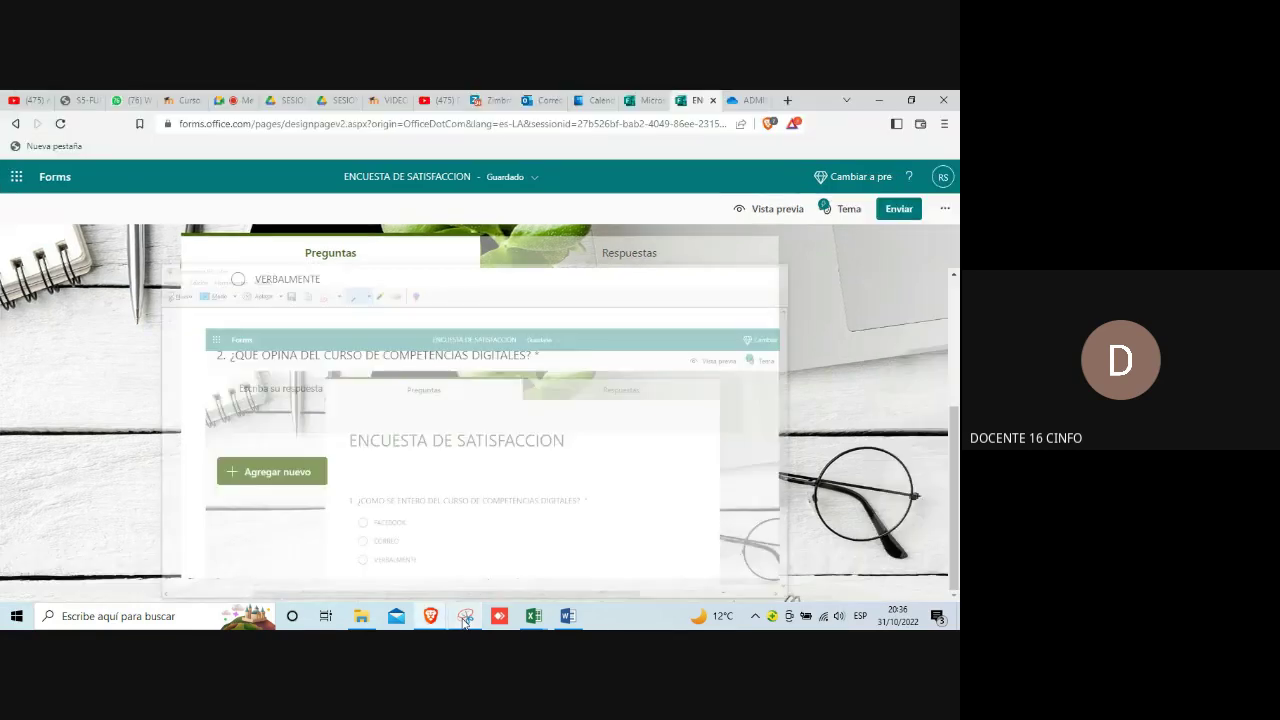
{"action": "left_click", "coordinate": [465, 620]}
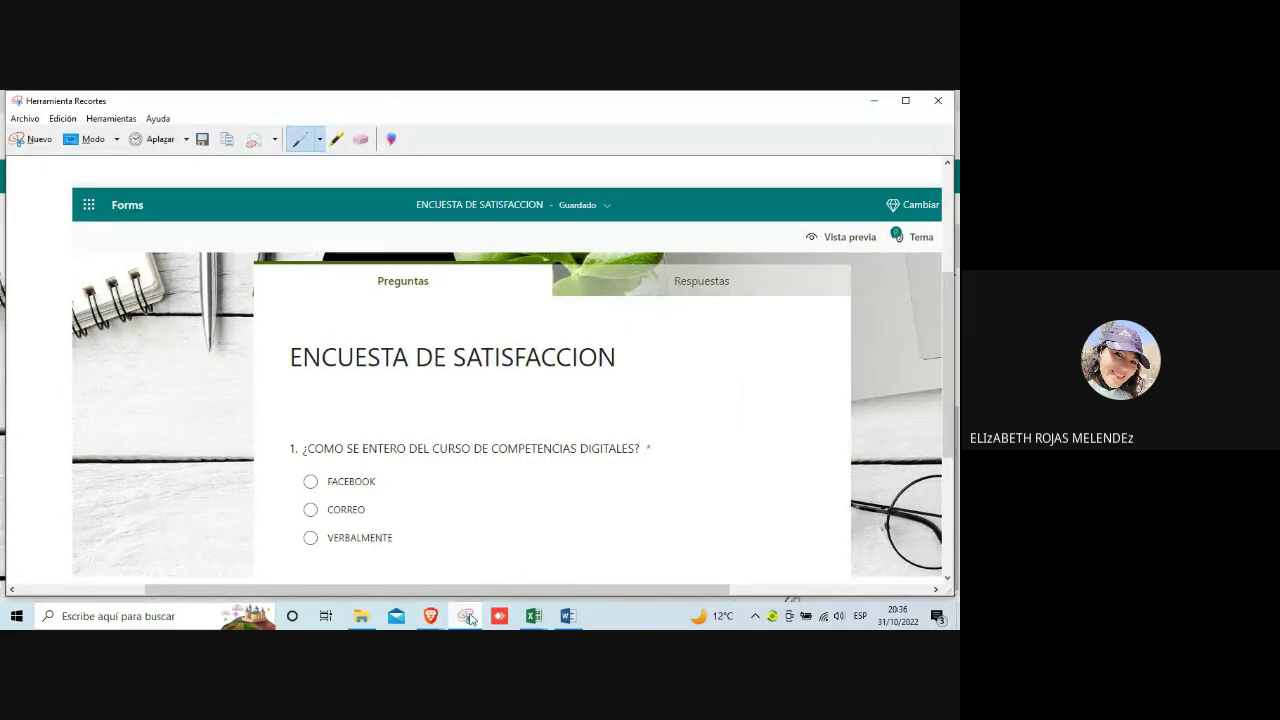
{"action": "mouse_move", "coordinate": [431, 617]}
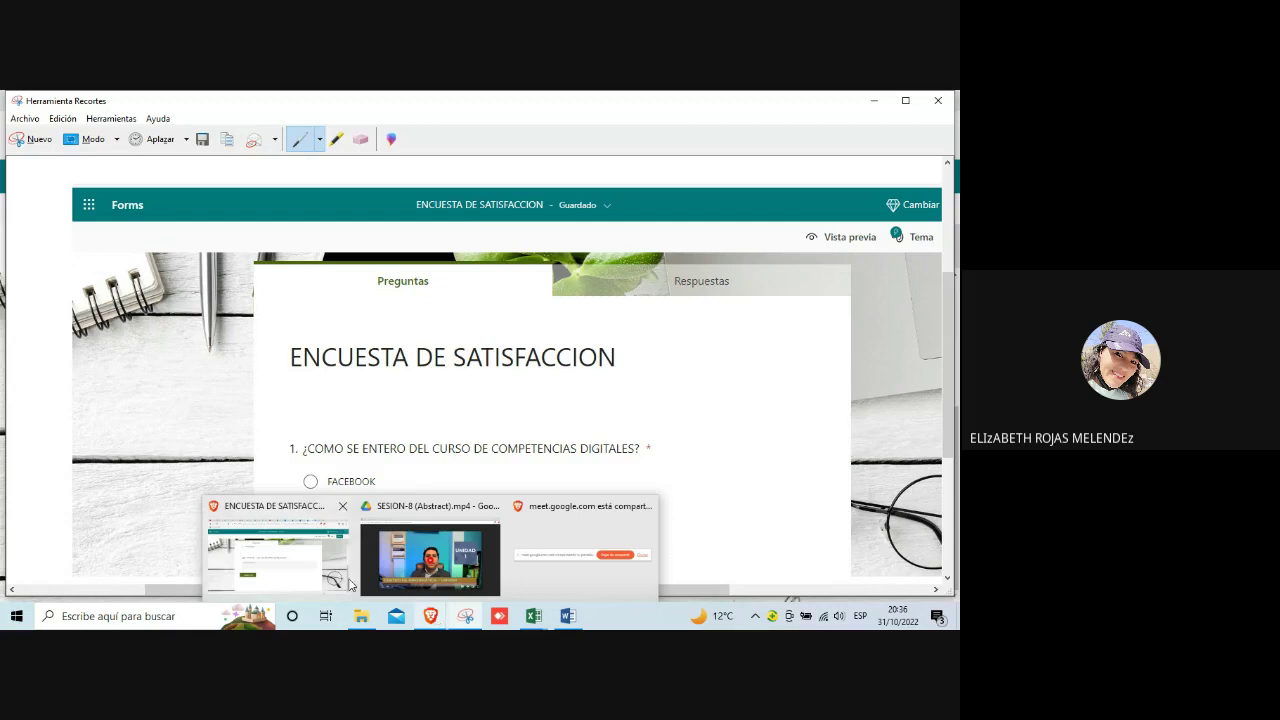
{"action": "left_click", "coordinate": [305, 563]}
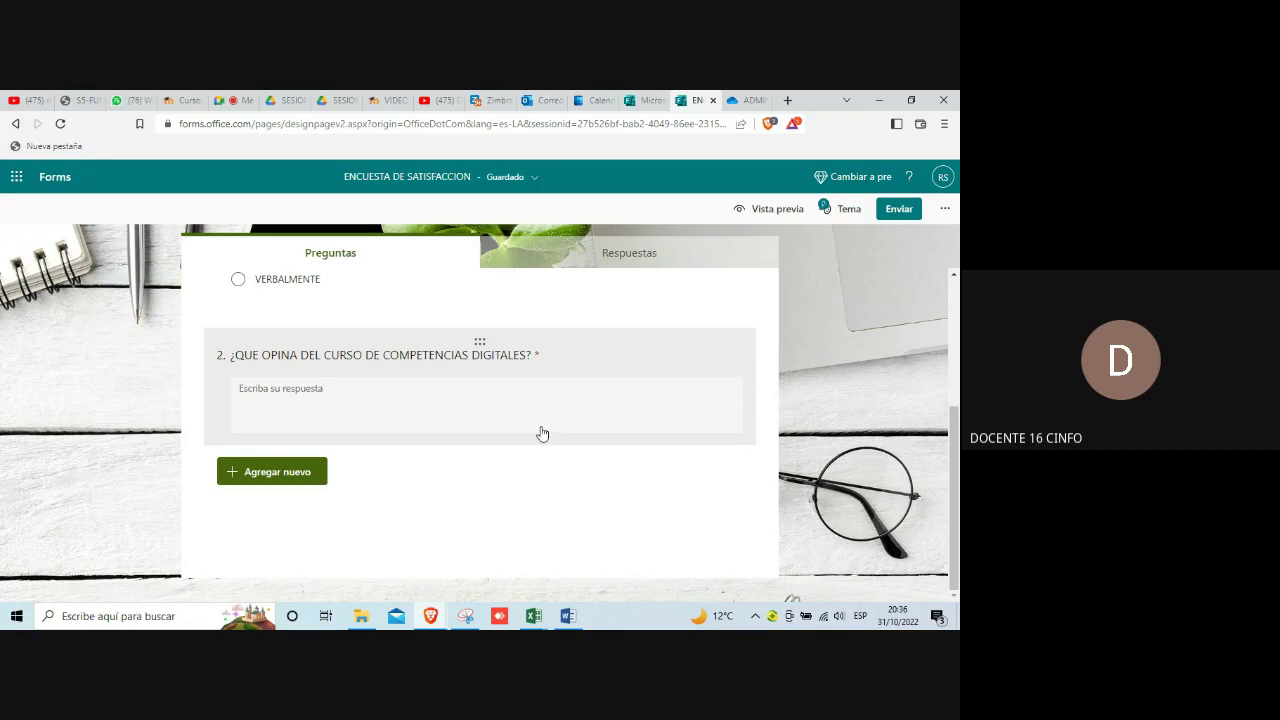
Step: Bring up Herramienta Recortes over the survey and start a new snip with Nuevo
{"action": "left_click", "coordinate": [466, 618]}
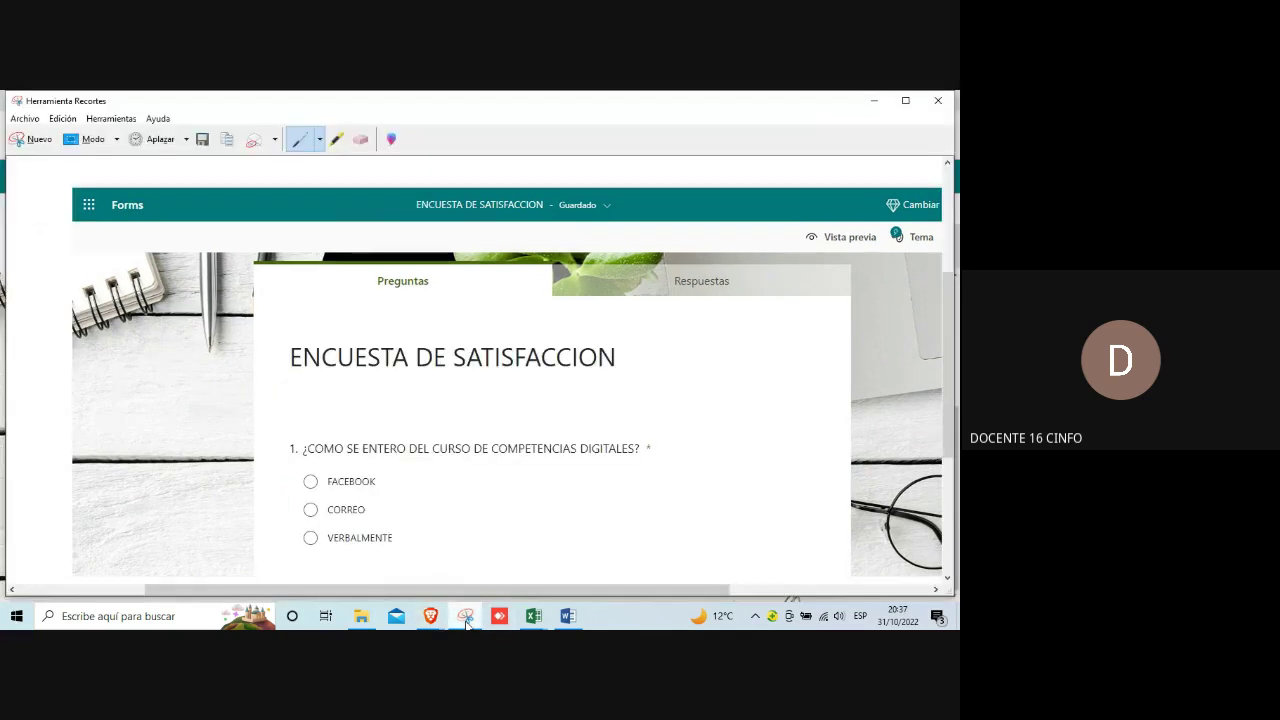
{"action": "mouse_move", "coordinate": [568, 616]}
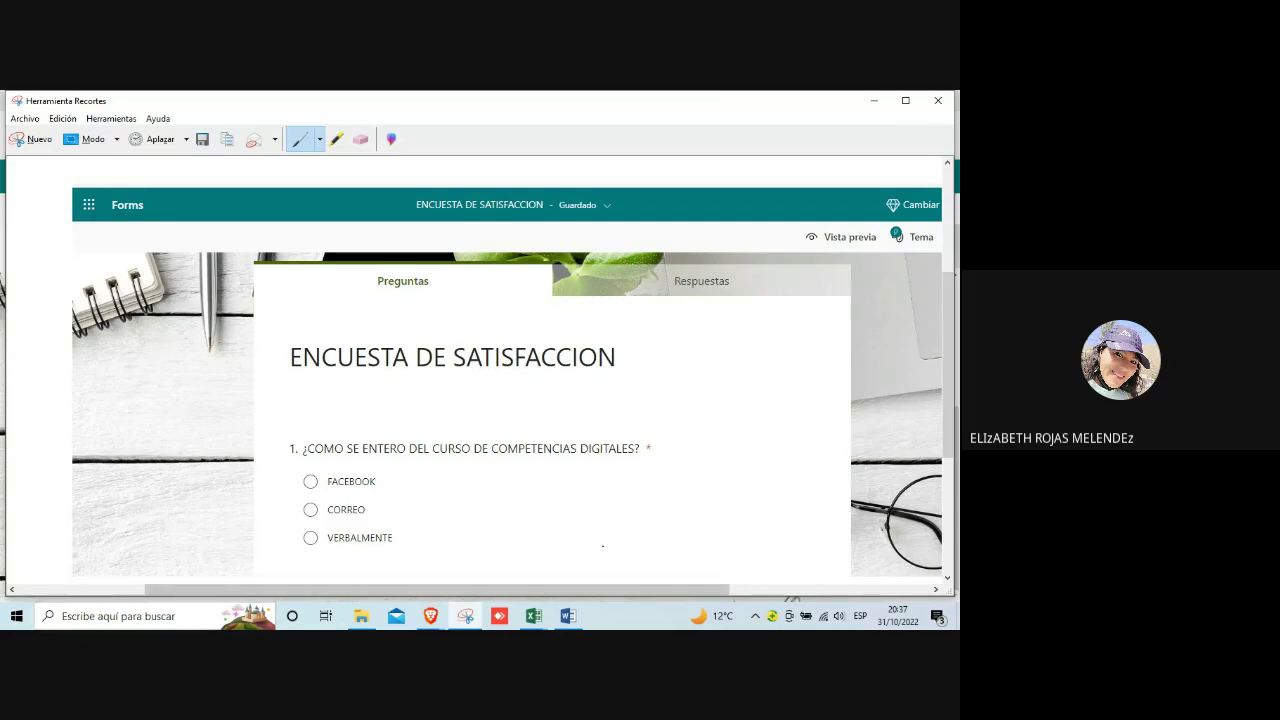
{"action": "mouse_move", "coordinate": [467, 618]}
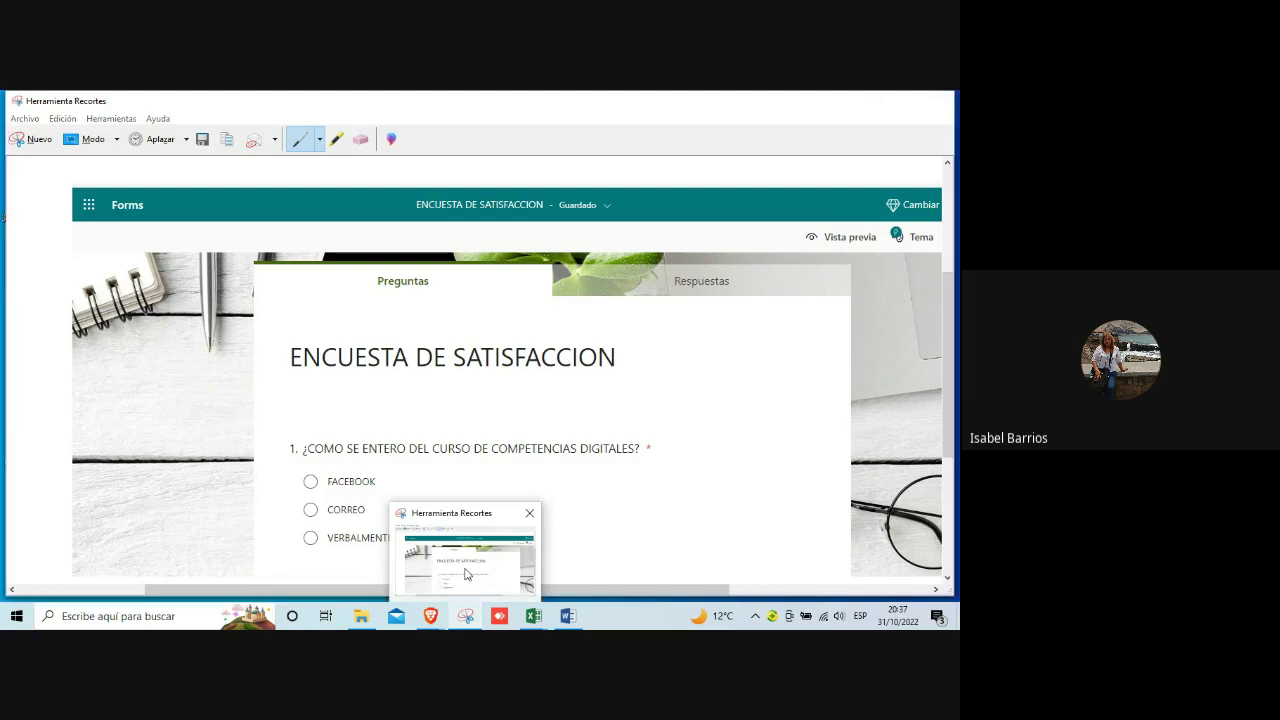
{"action": "left_click", "coordinate": [465, 568]}
{"action": "mouse_move", "coordinate": [460, 617]}
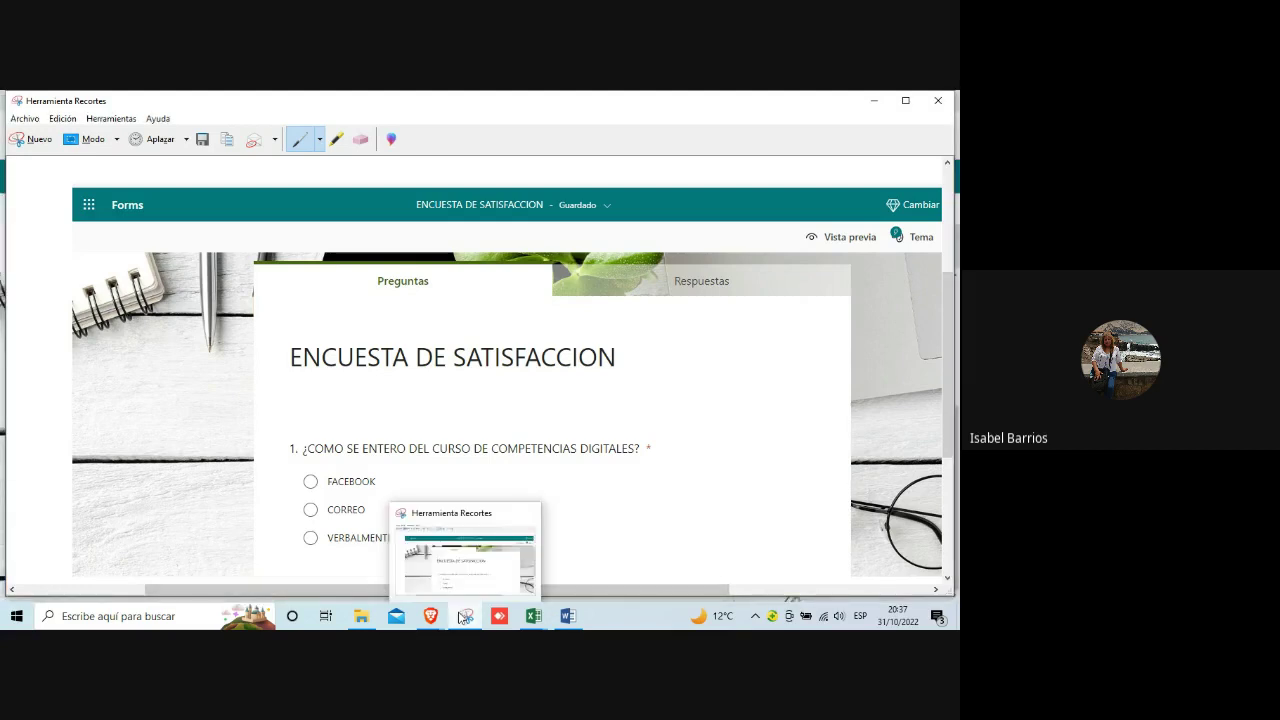
{"action": "left_click", "coordinate": [463, 561]}
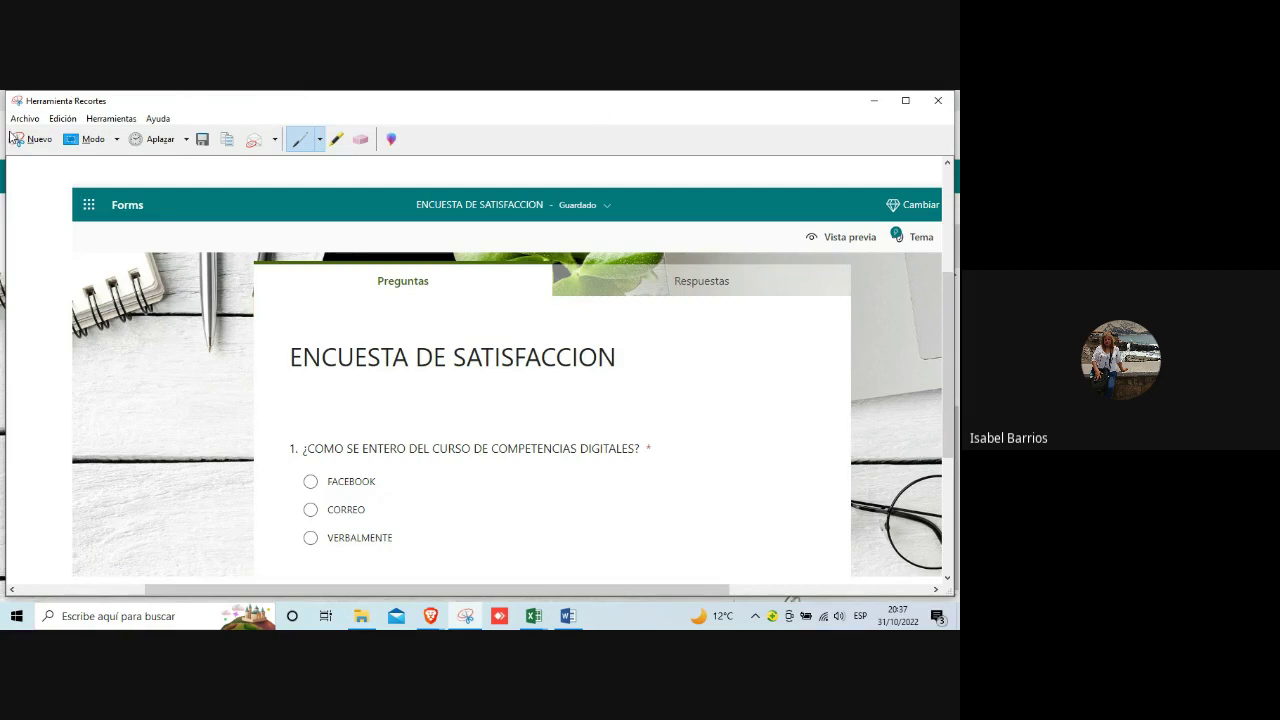
{"action": "left_click", "coordinate": [28, 140]}
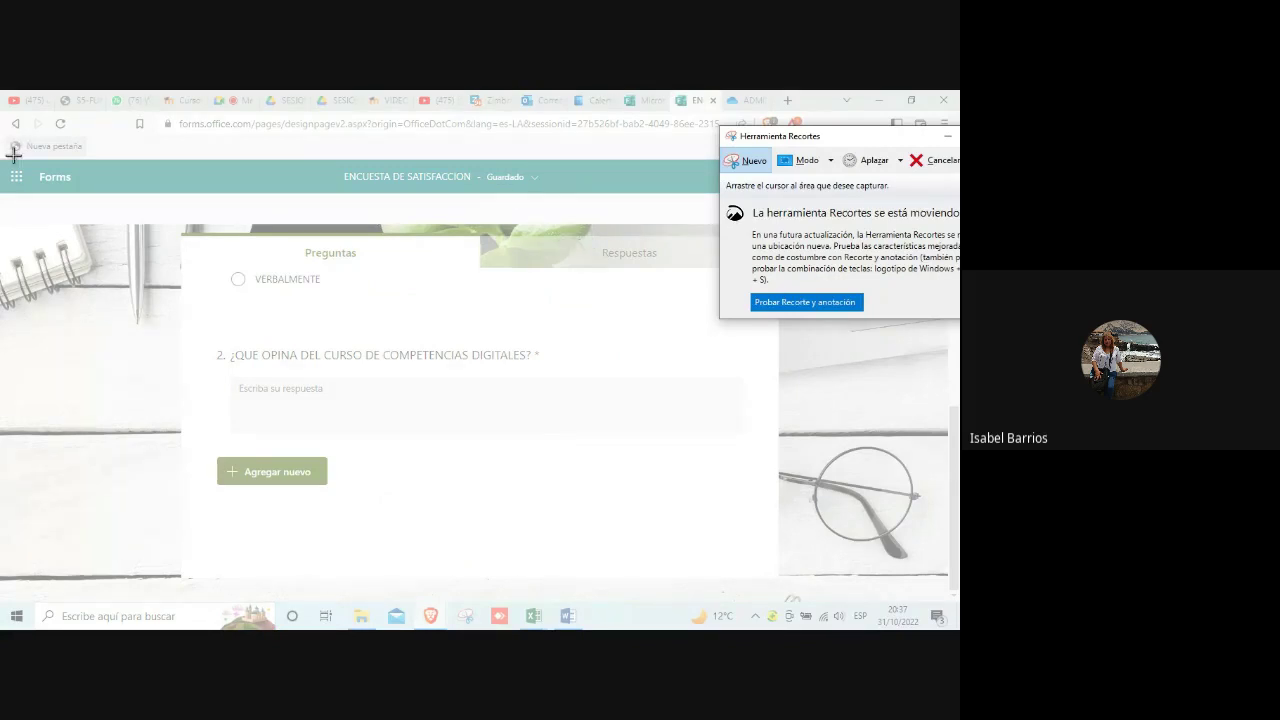
Step: Snip the Forms page with question 2 and its answer box, then bring Word back
{"action": "left_click_drag", "start_coordinate": [5, 158], "coordinate": [924, 574]}
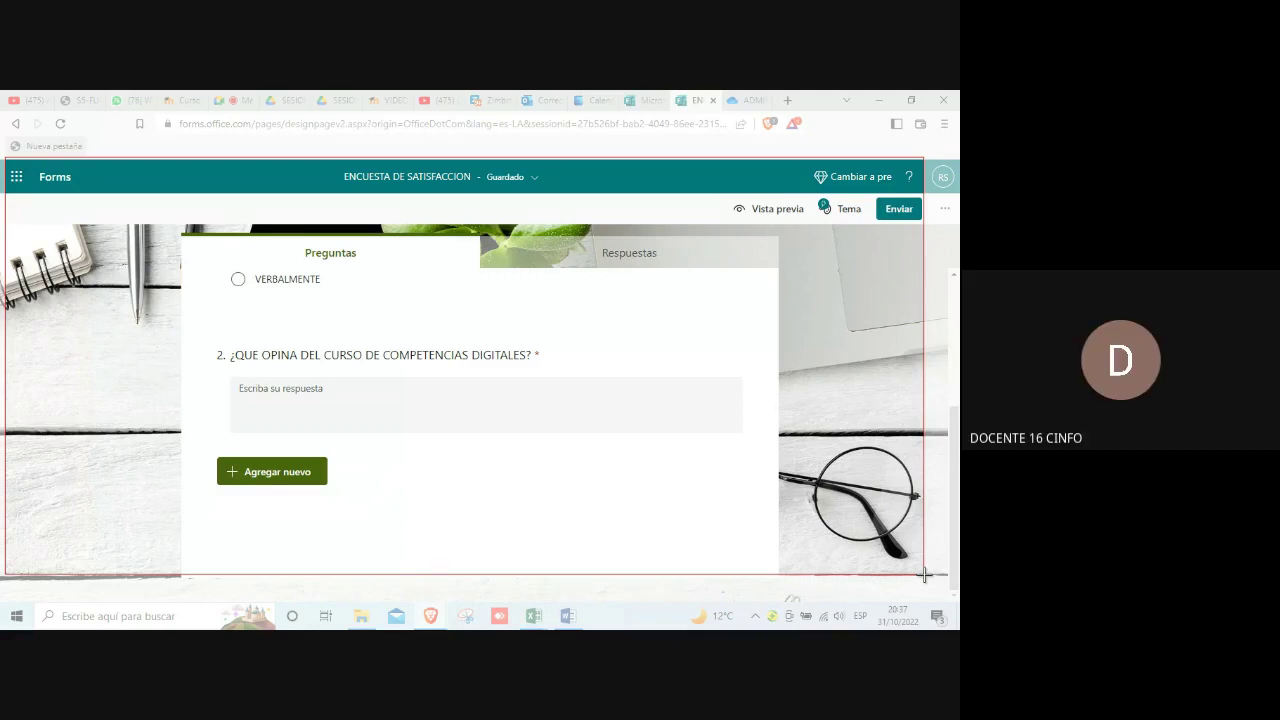
{"action": "left_click_drag", "start_coordinate": [924, 574], "coordinate": [924, 574]}
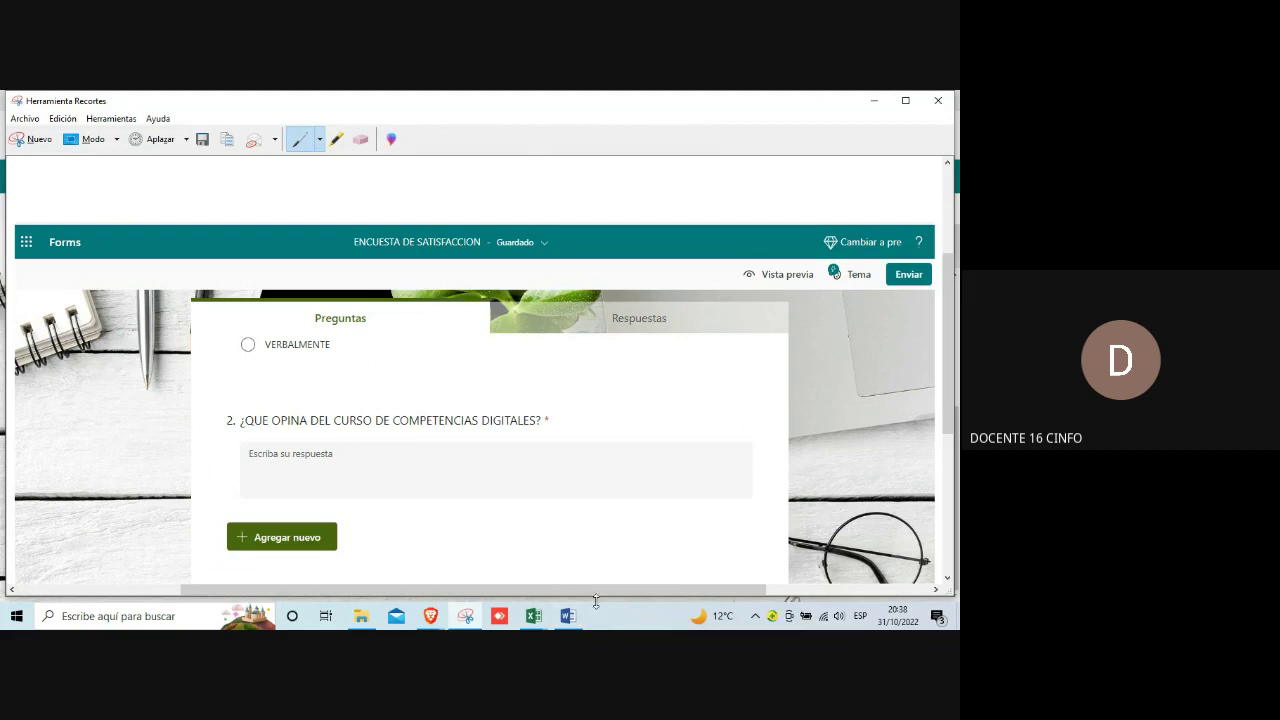
{"action": "left_click", "coordinate": [568, 616]}
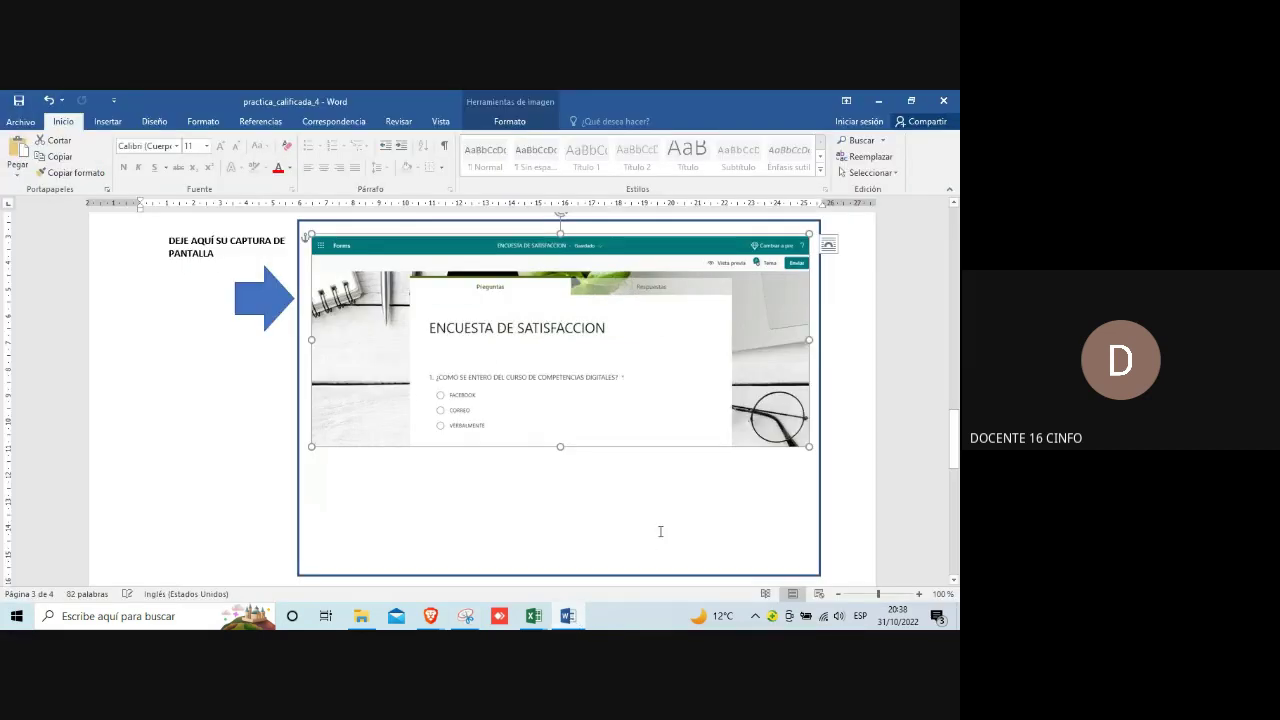
Step: Paste the question-2 survey screenshot onto blank page 4 and shrink it
{"action": "scroll", "coordinate": [678, 505], "scroll_direction": "down", "scroll_amount": 10}
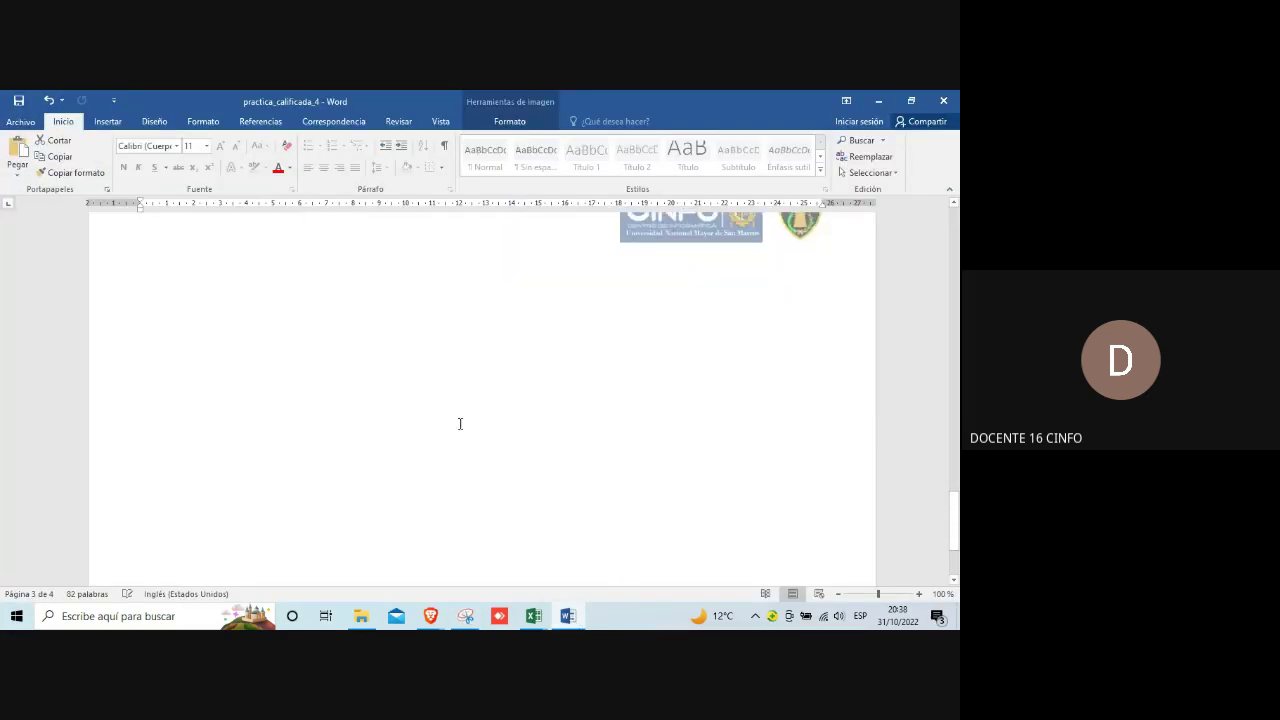
{"action": "left_click", "coordinate": [220, 317]}
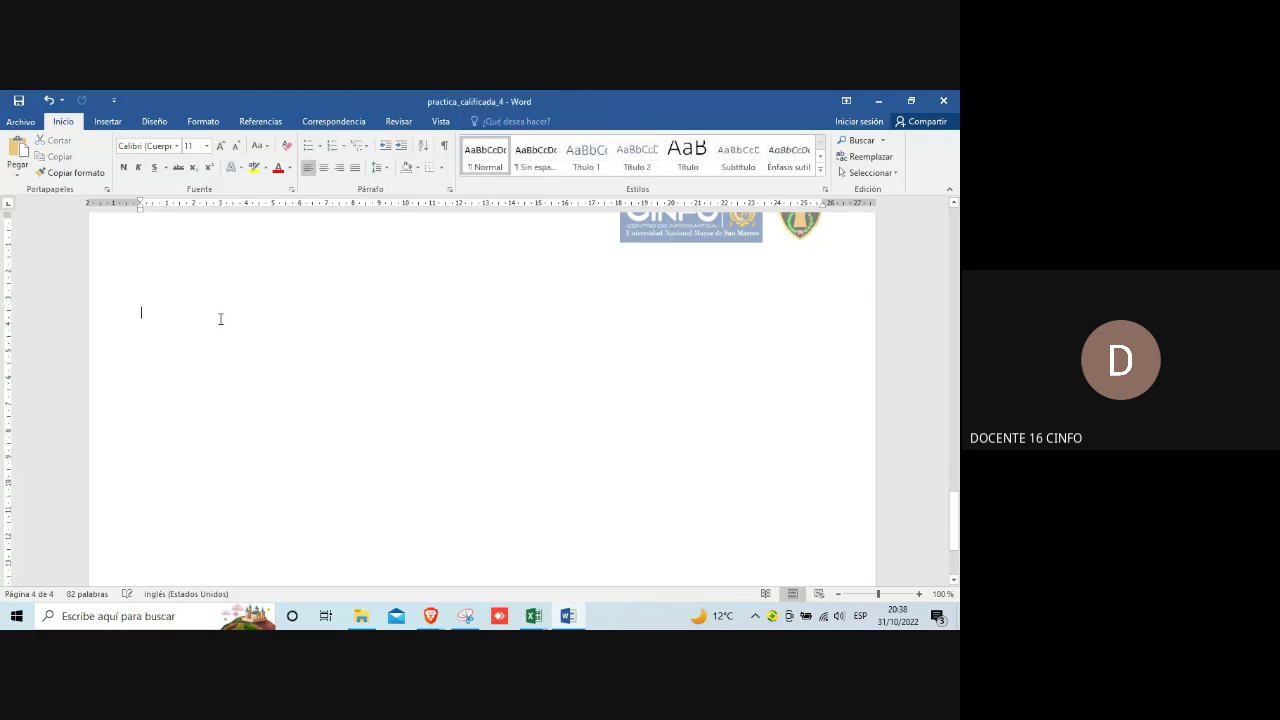
{"action": "key", "text": "ctrl+v"}
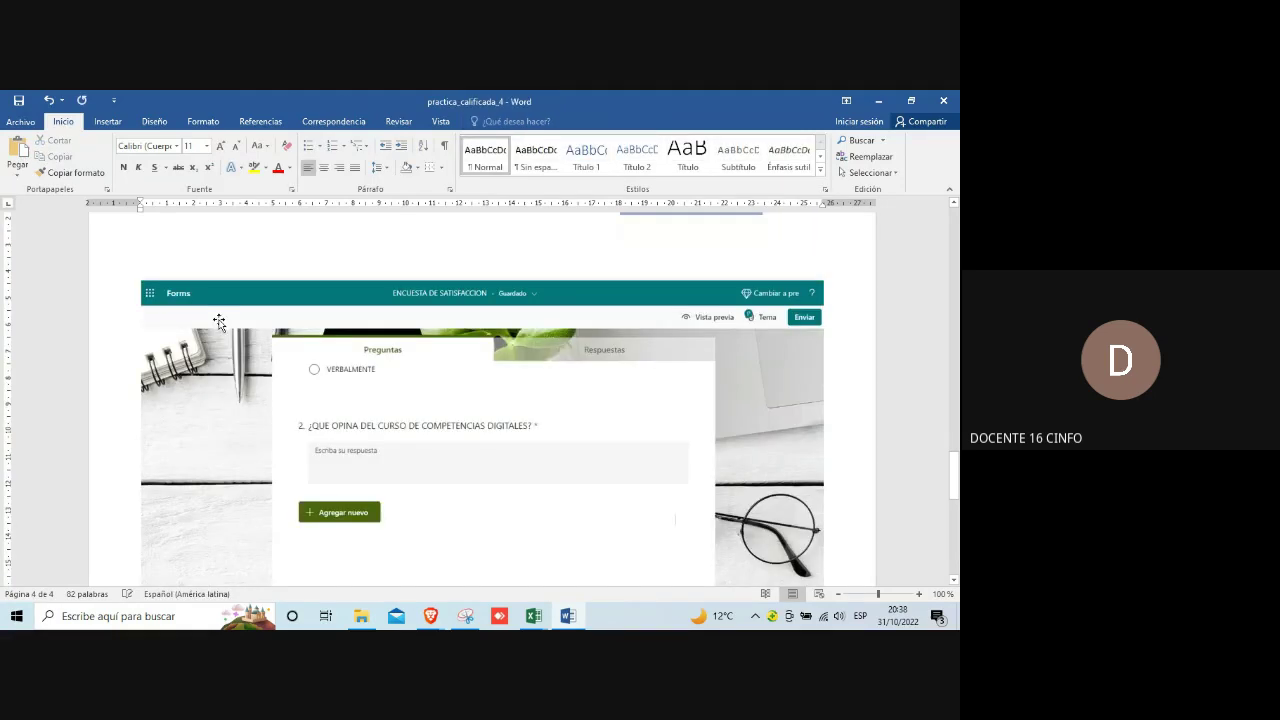
{"action": "left_click", "coordinate": [404, 331]}
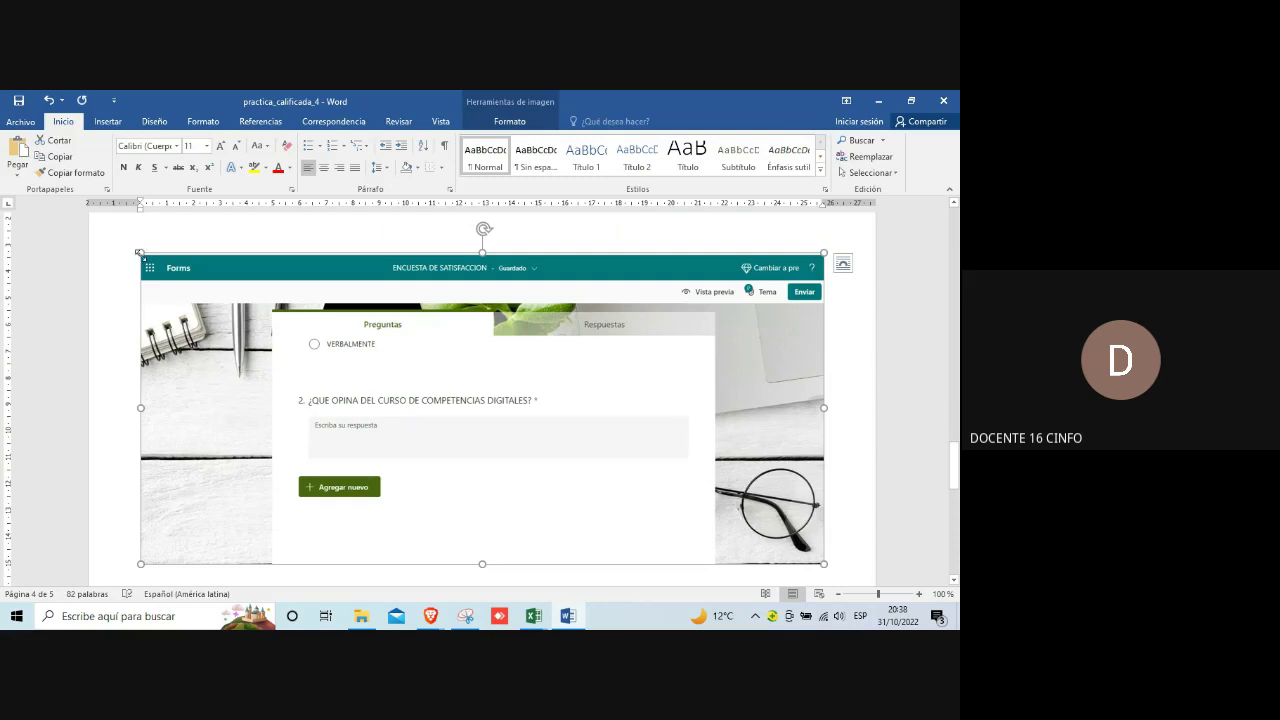
{"action": "left_click_drag", "start_coordinate": [140, 253], "coordinate": [303, 331]}
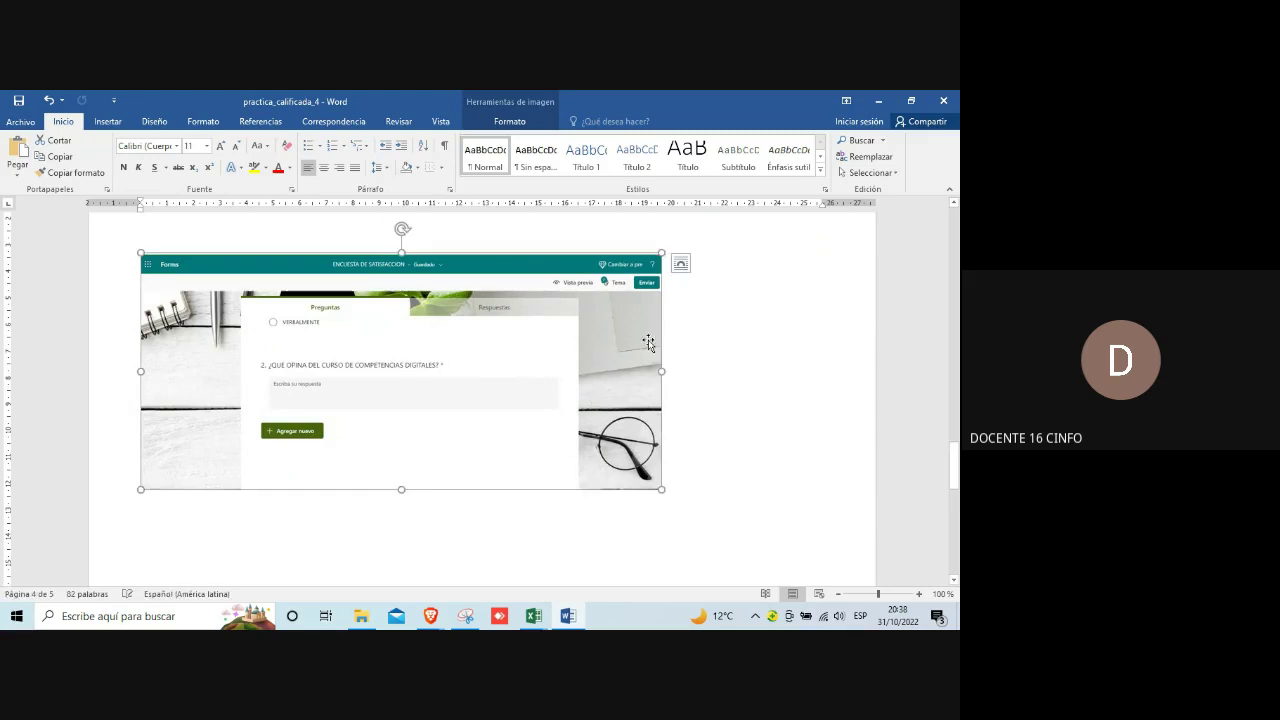
Step: Set the screenshot to In Front of Text, then center and resize it before returning to Forms
{"action": "left_click", "coordinate": [681, 264]}
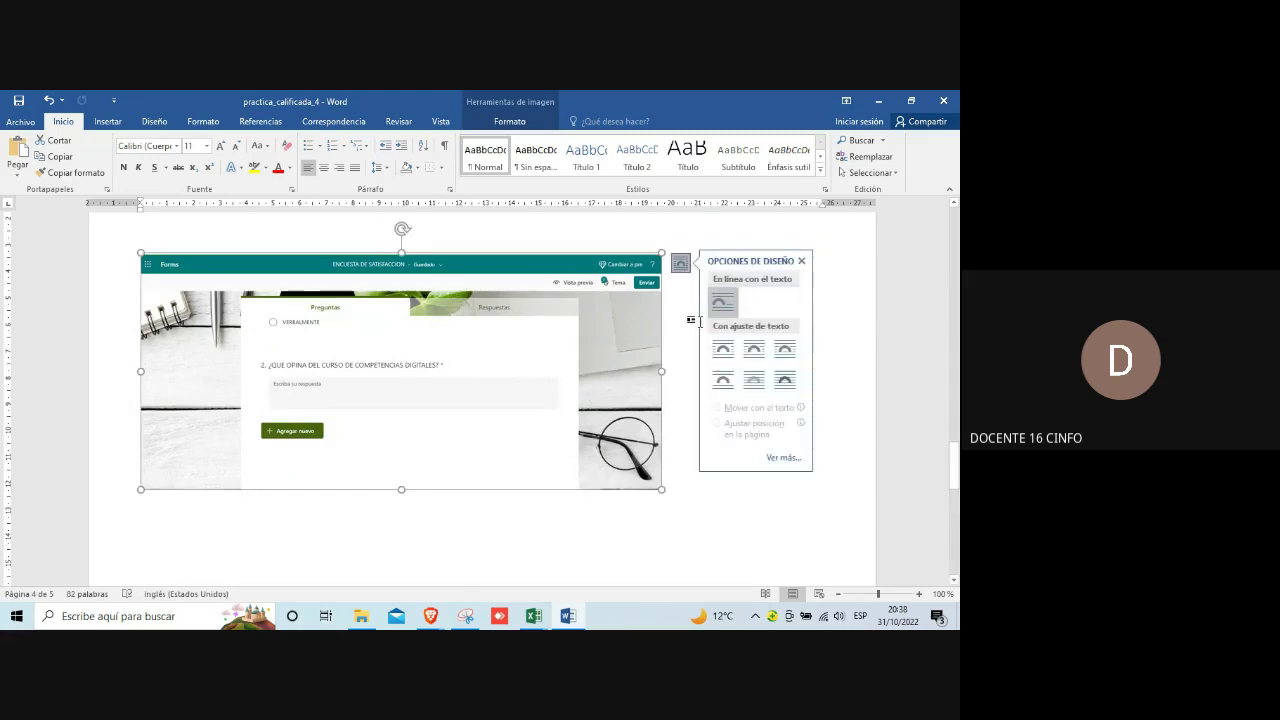
{"action": "left_click", "coordinate": [785, 379]}
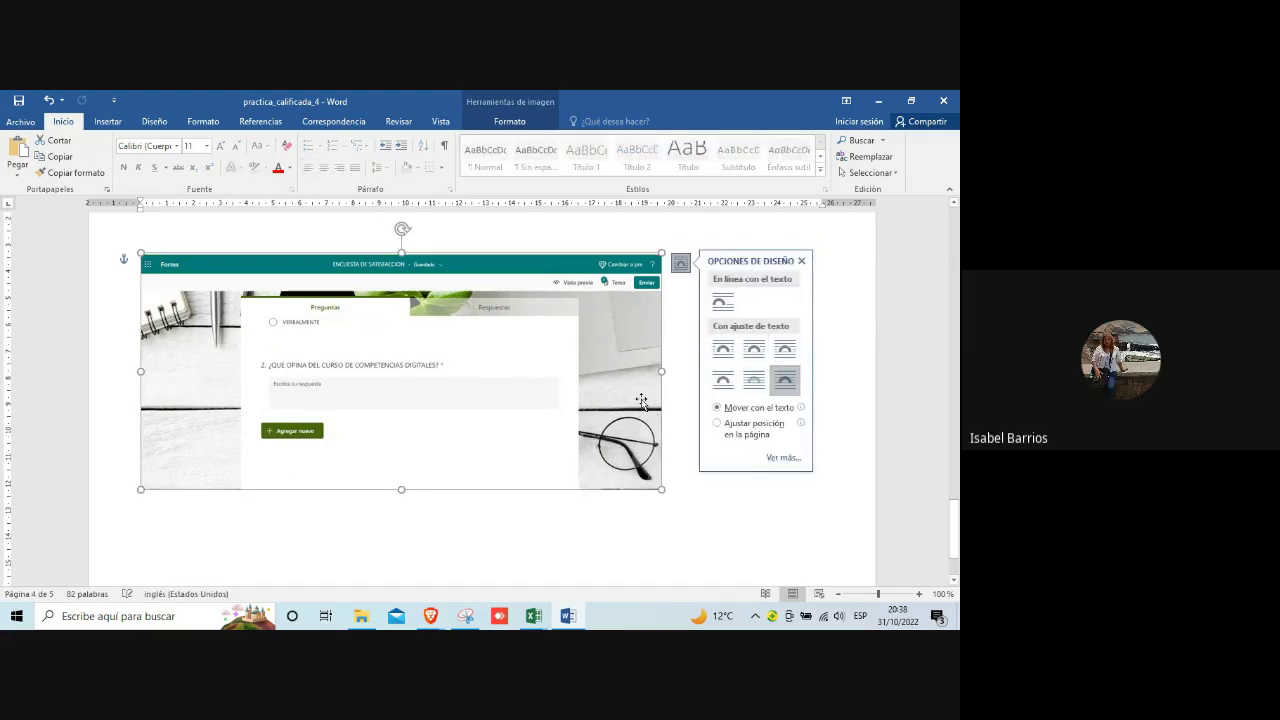
{"action": "left_click_drag", "start_coordinate": [618, 401], "coordinate": [690, 401]}
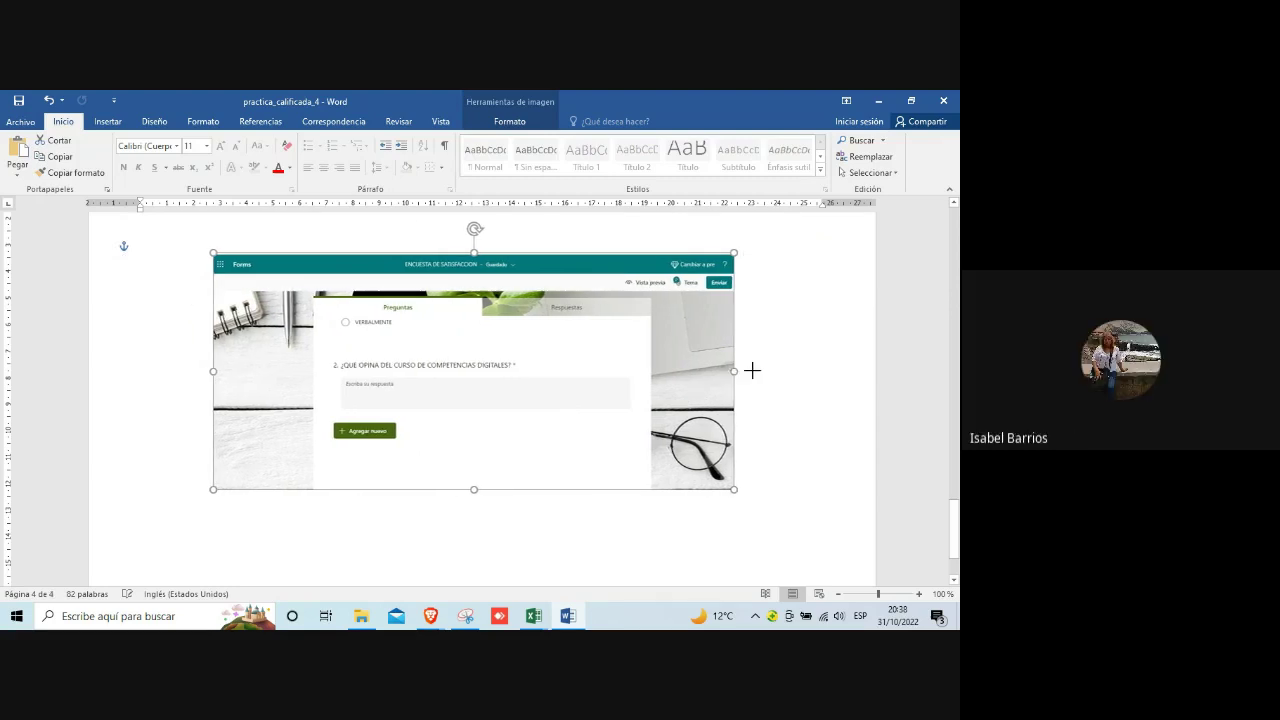
{"action": "left_click_drag", "start_coordinate": [752, 371], "coordinate": [754, 370]}
{"action": "left_click_drag", "start_coordinate": [208, 251], "coordinate": [192, 251]}
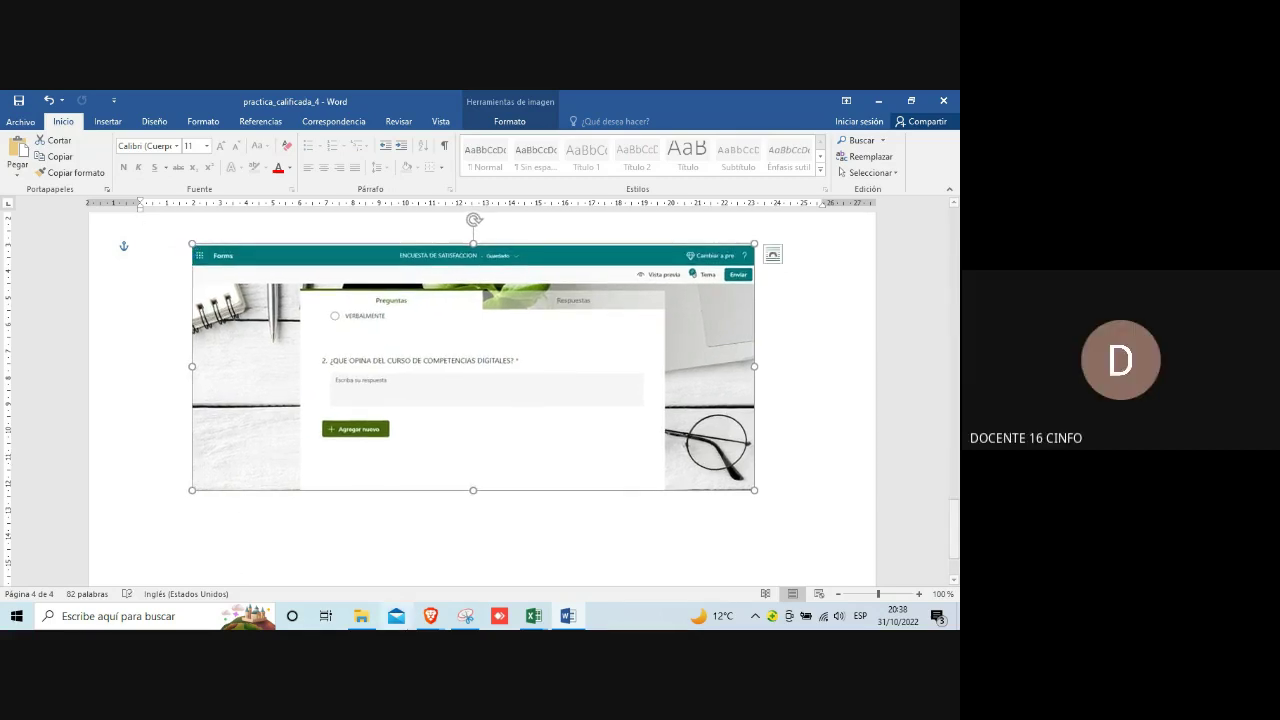
{"action": "mouse_move", "coordinate": [430, 616]}
{"action": "left_click", "coordinate": [297, 576]}
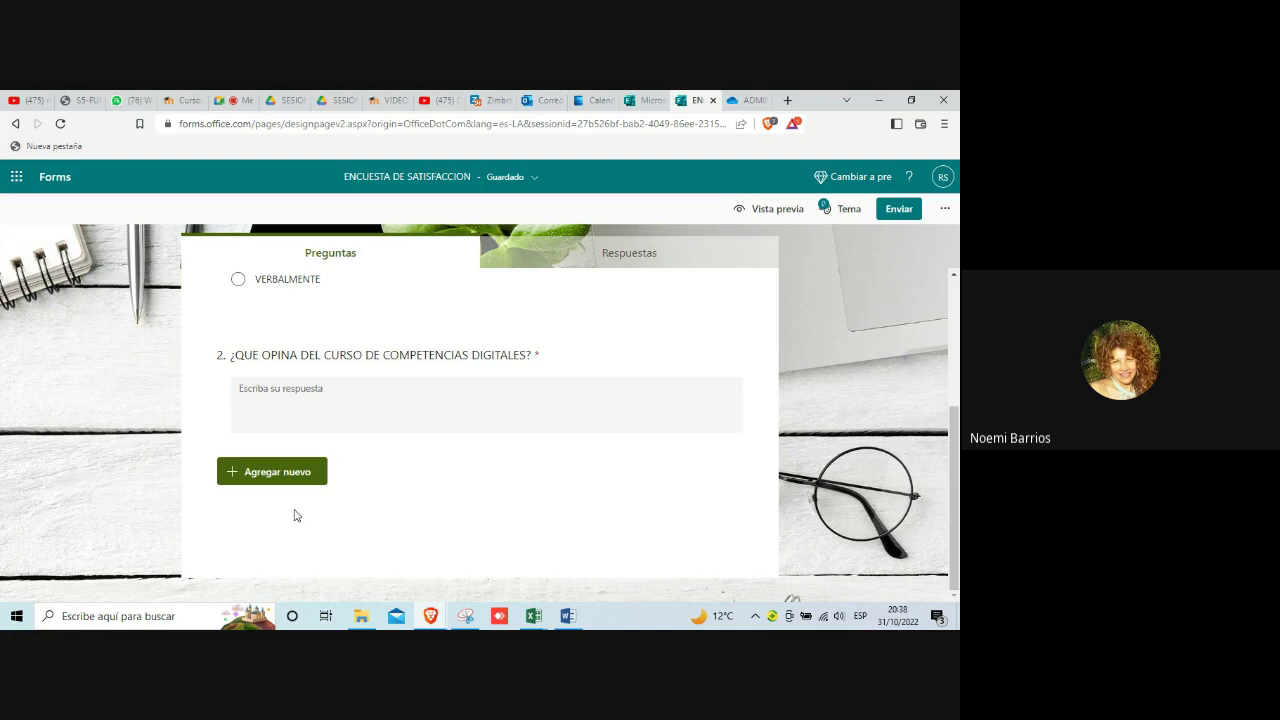
Step: Use the Microsoft 365 app launcher, then switch to the Outlook mailbox tab
{"action": "left_click", "coordinate": [16, 180]}
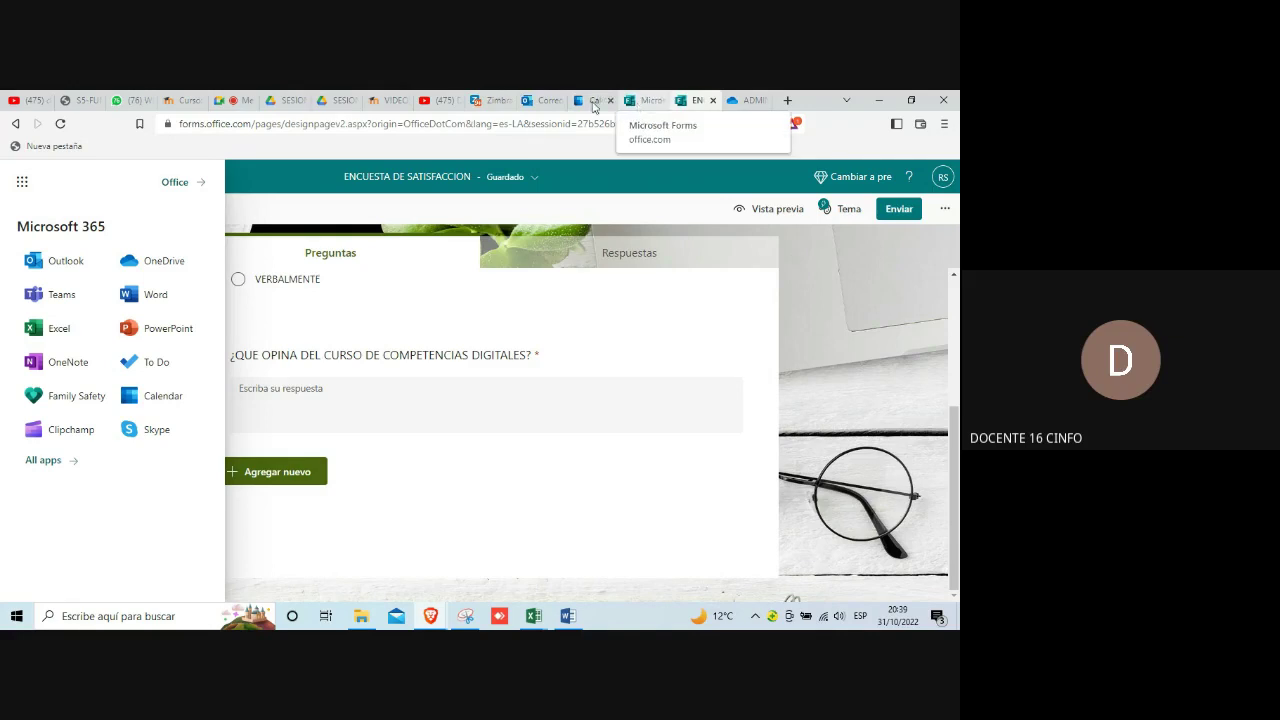
{"action": "left_click", "coordinate": [543, 100]}
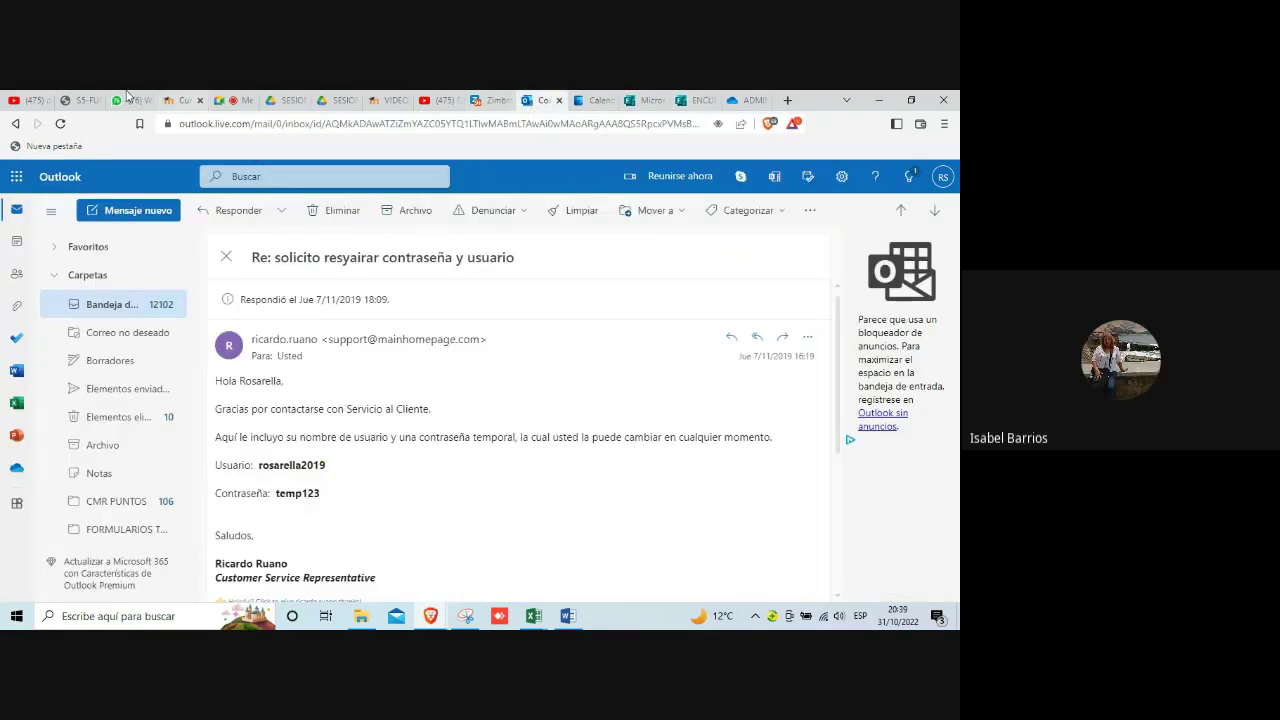
Step: Launch Microsoft Forms from Outlook's app launcher via Todas las aplicaciones
{"action": "left_click", "coordinate": [16, 177]}
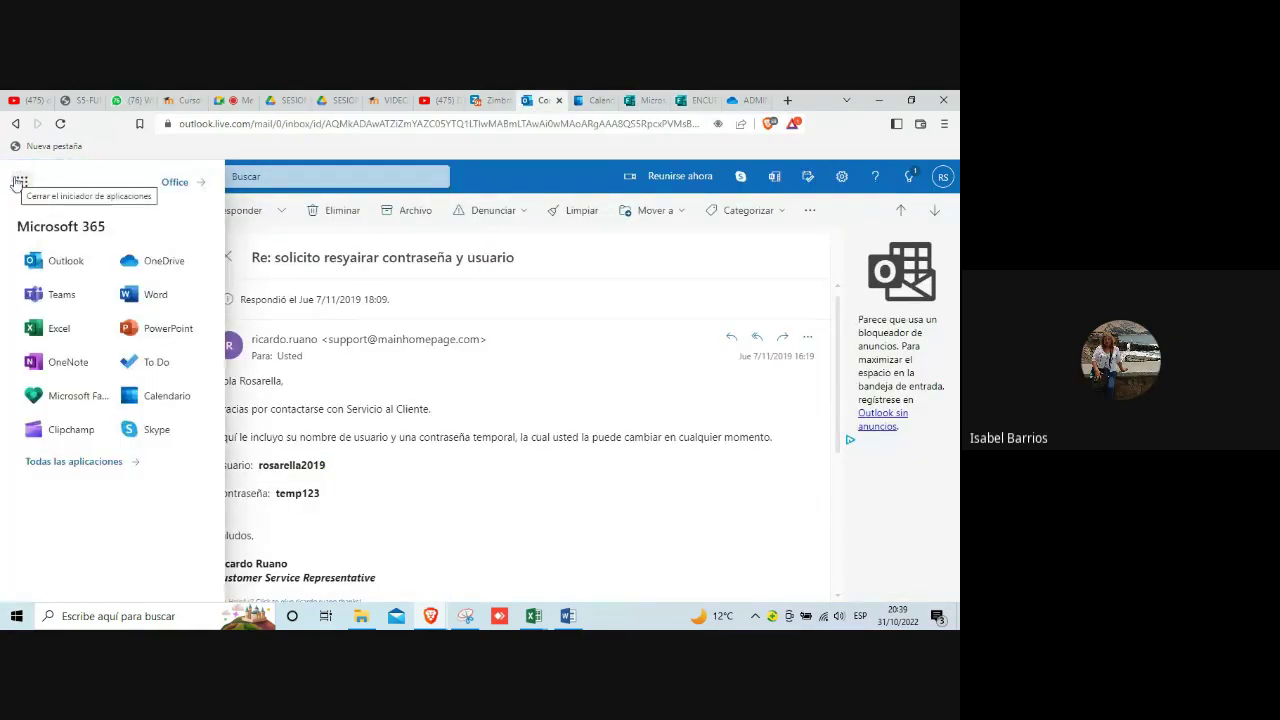
{"action": "left_click", "coordinate": [73, 462]}
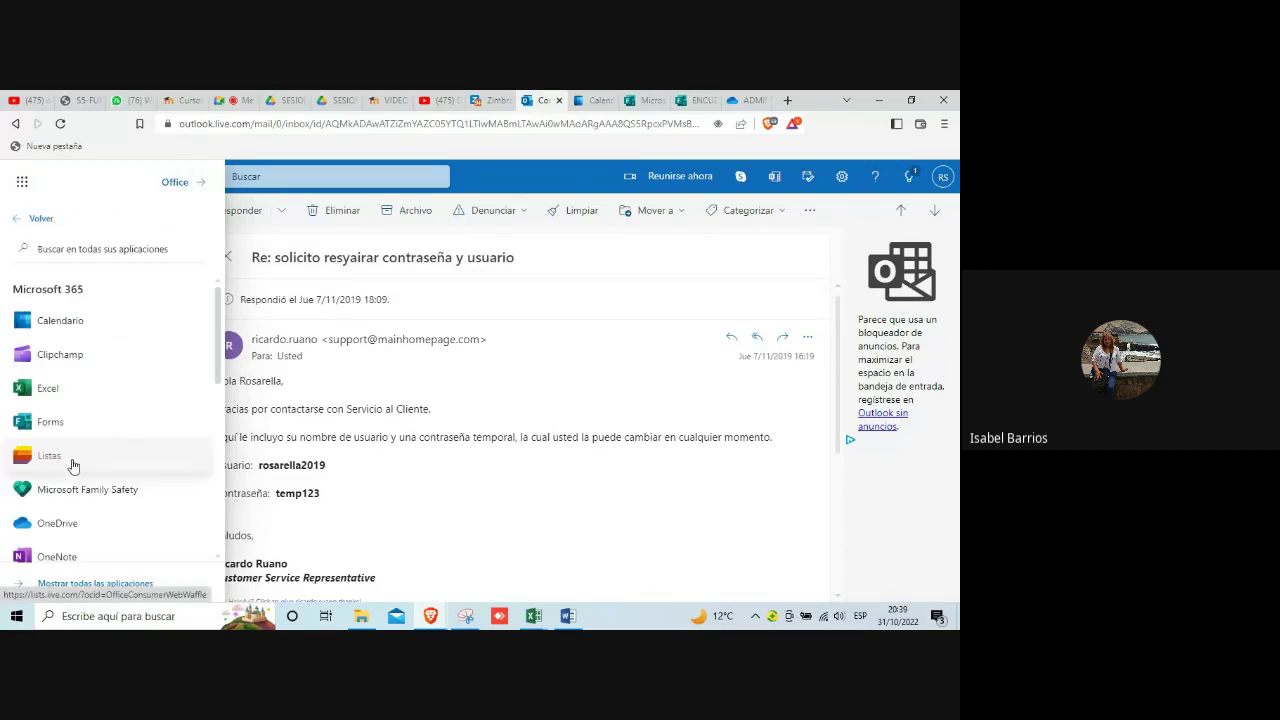
{"action": "left_click", "coordinate": [54, 421]}
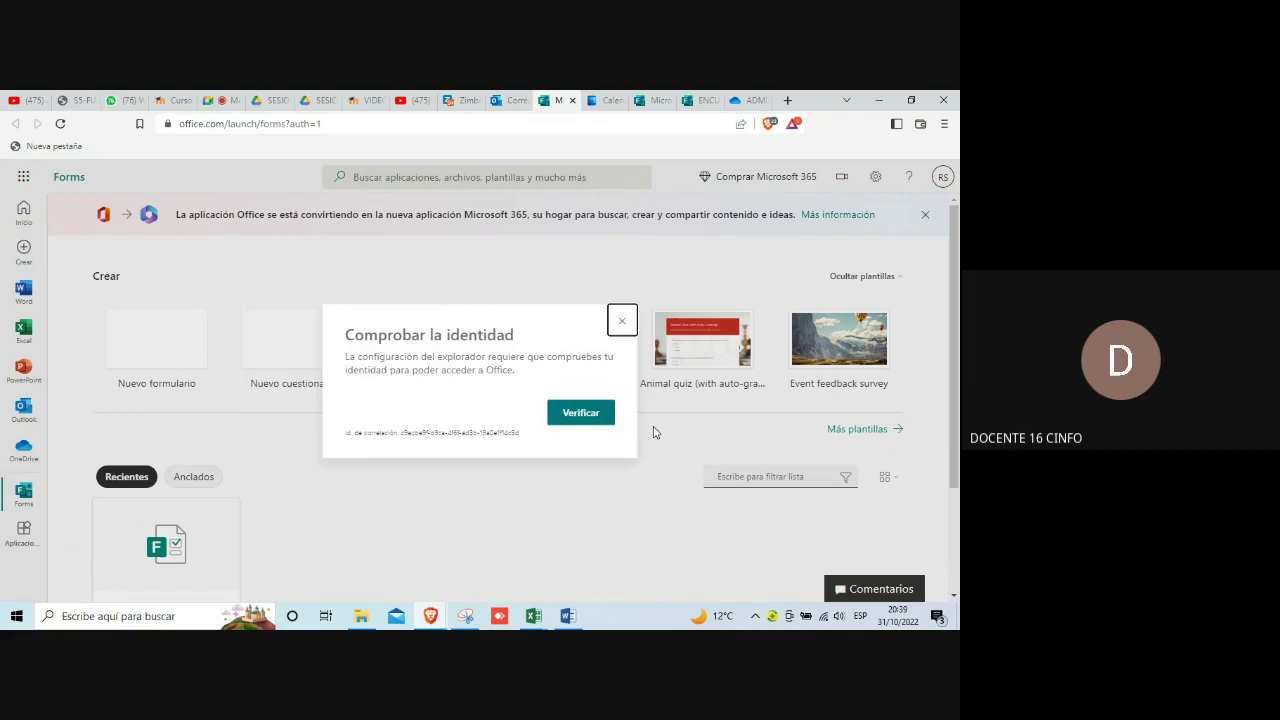
Step: Dismiss the identity-verification prompt to reveal the Forms start page and recent forms
{"action": "left_click", "coordinate": [623, 323]}
{"action": "mouse_move", "coordinate": [568, 616]}
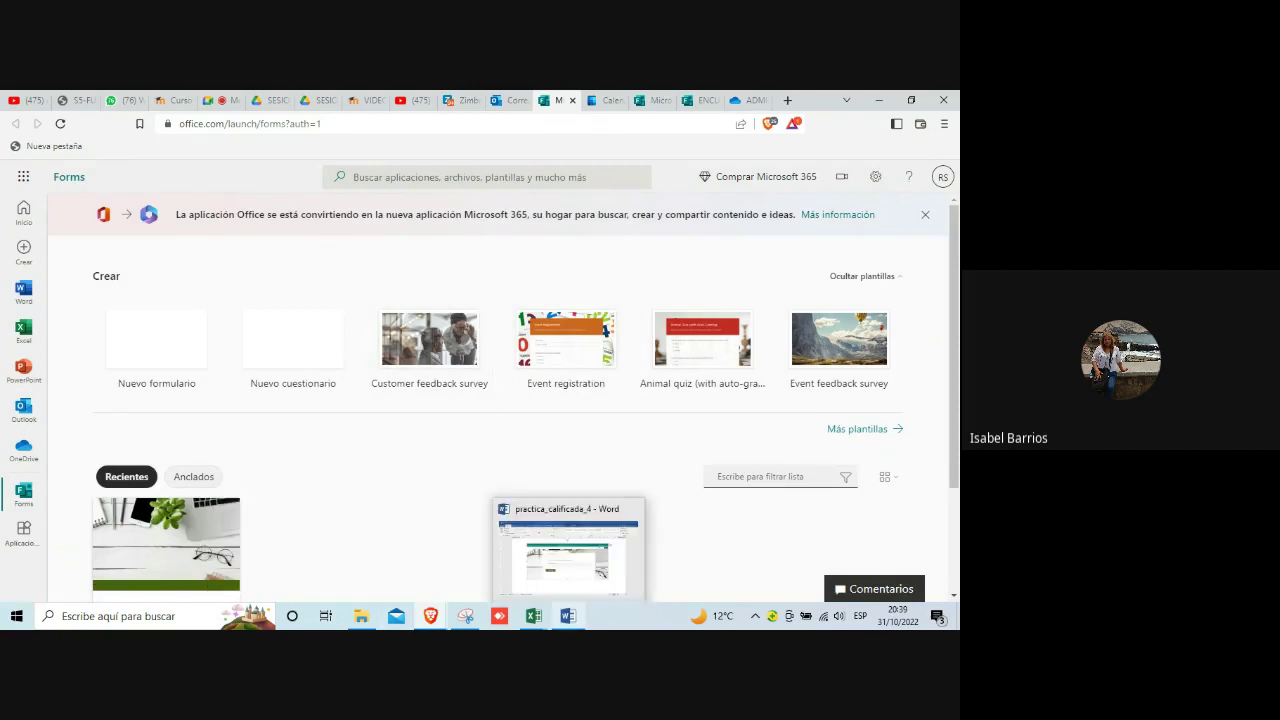
{"action": "mouse_move", "coordinate": [467, 620]}
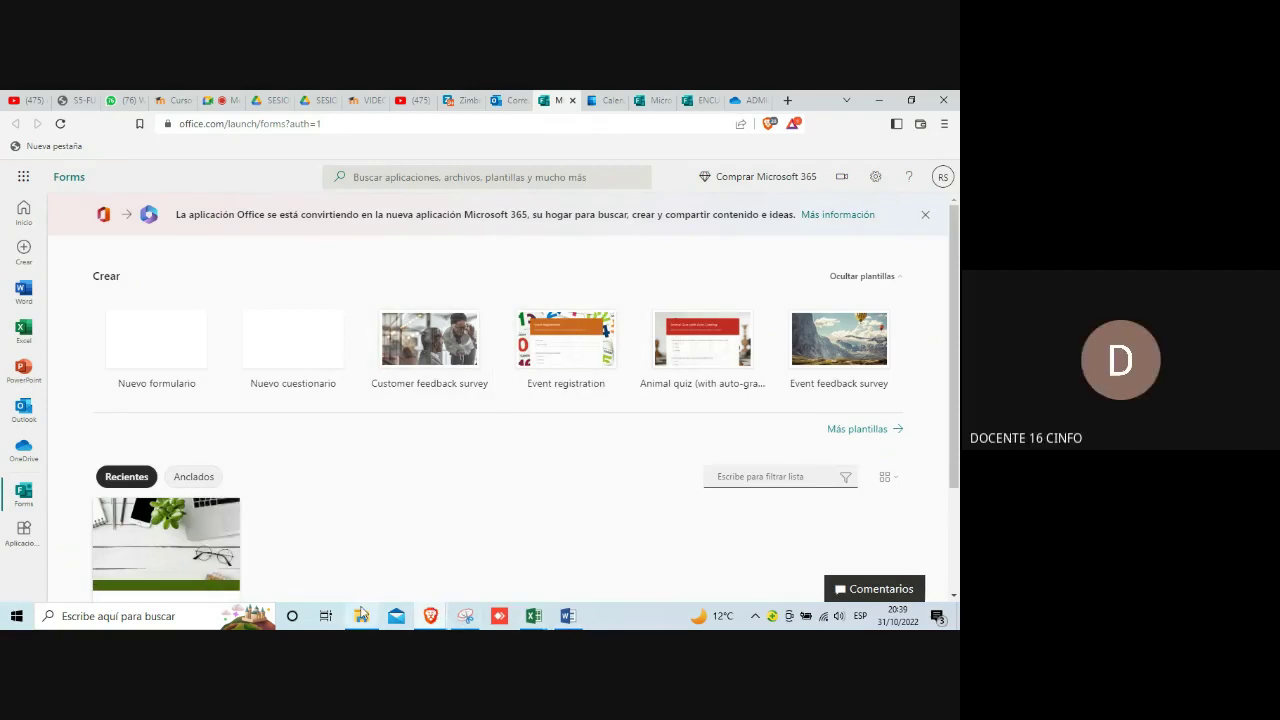
{"action": "mouse_move", "coordinate": [445, 620]}
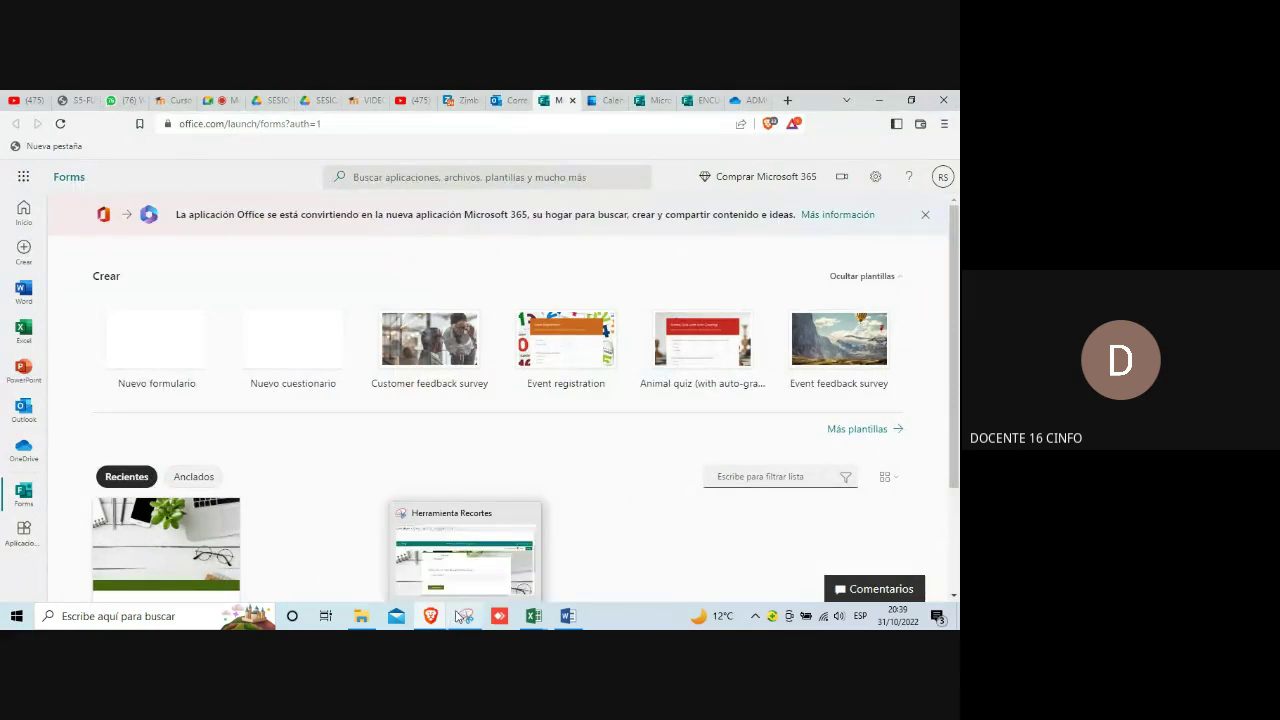
{"action": "left_click", "coordinate": [462, 581]}
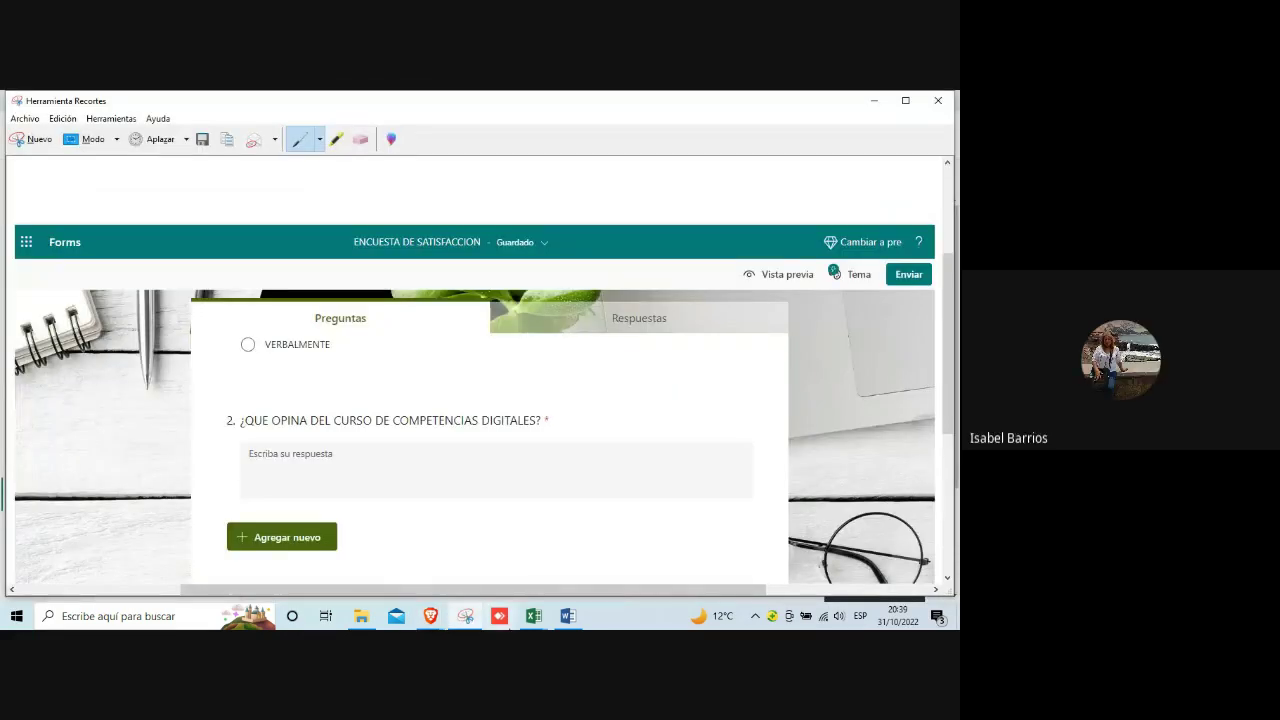
{"action": "mouse_move", "coordinate": [430, 618]}
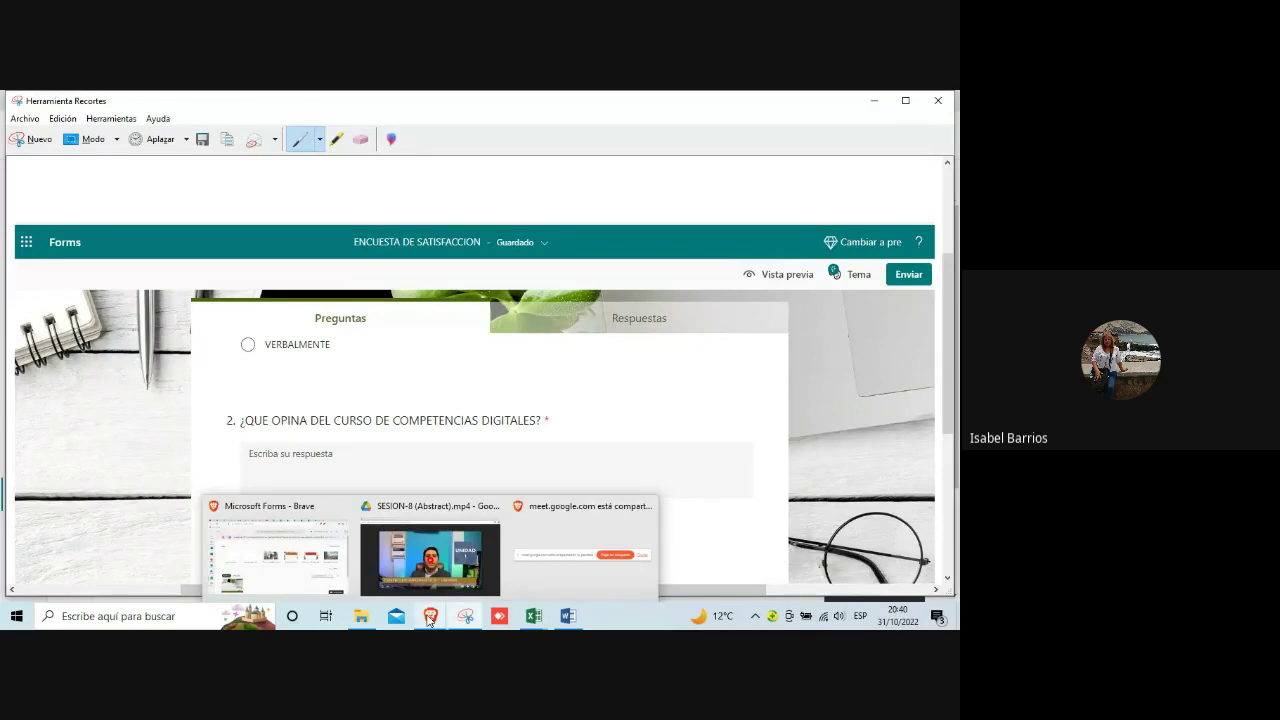
{"action": "left_click", "coordinate": [323, 561]}
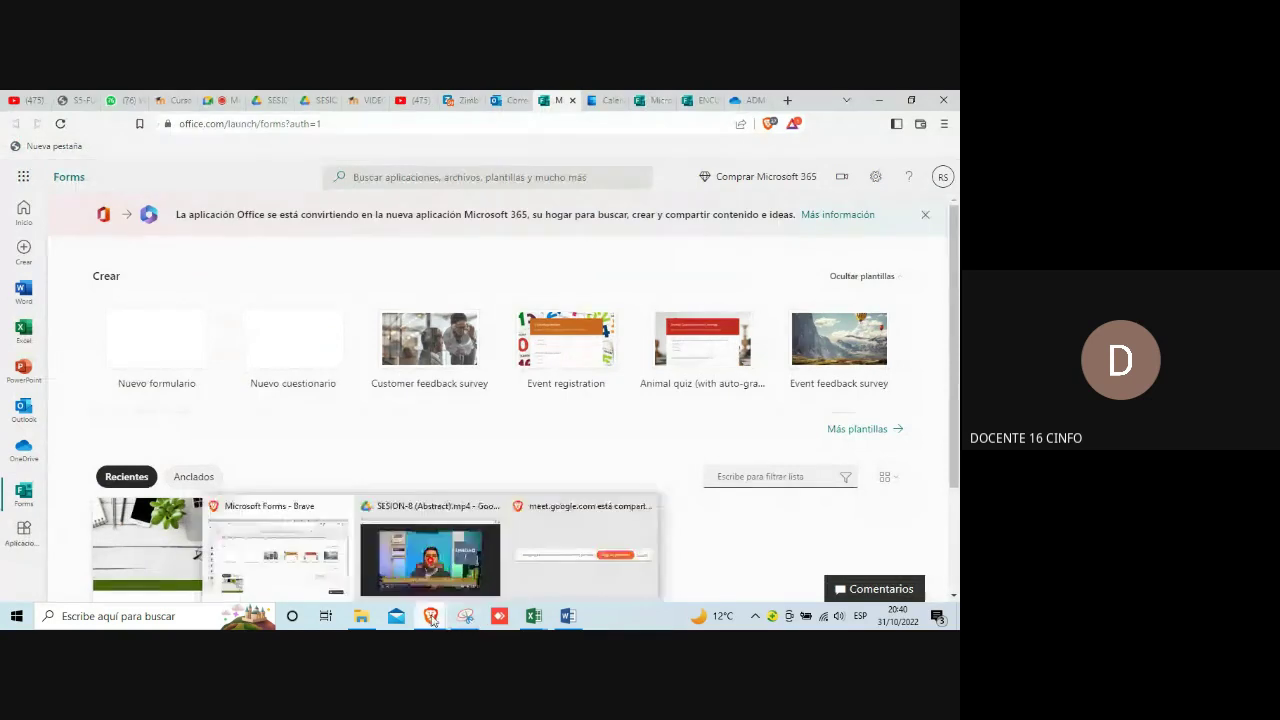
Step: Open the ENCUESTA DE SATISFACCION survey from the Recientes list
{"action": "left_click", "coordinate": [313, 569]}
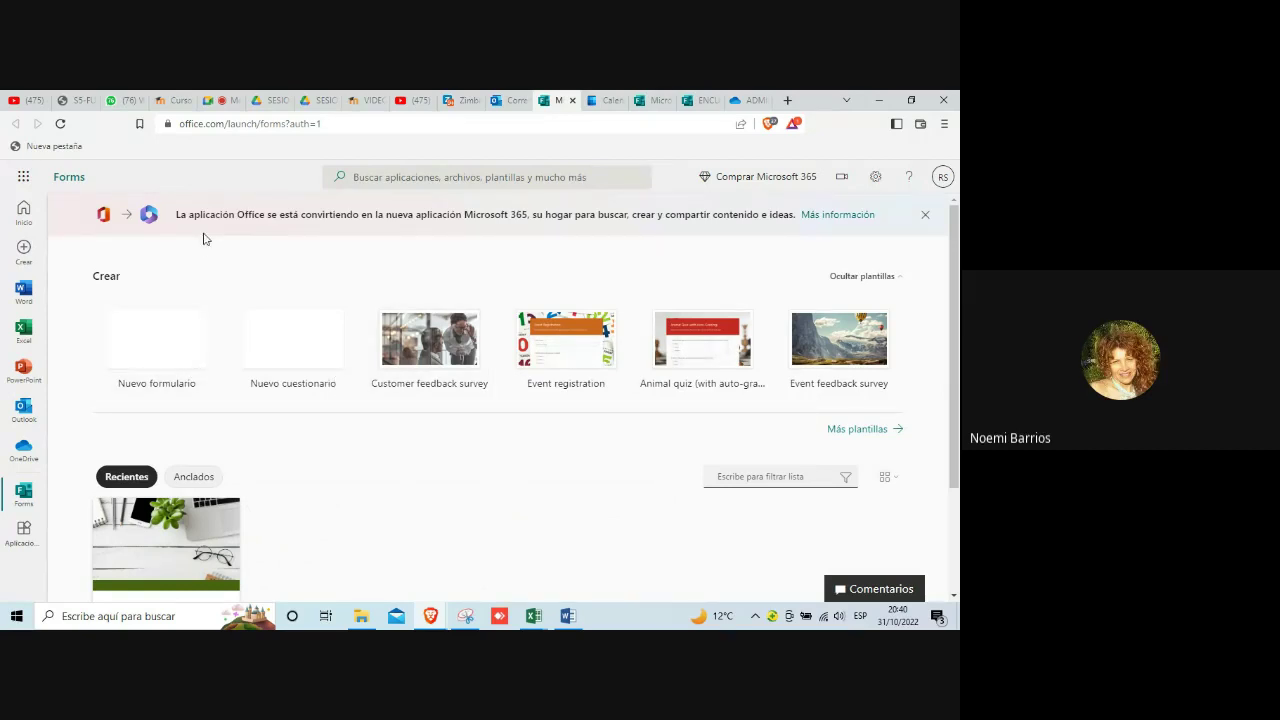
{"action": "scroll", "coordinate": [257, 514], "scroll_direction": "down", "scroll_amount": 1}
{"action": "scroll", "coordinate": [257, 514], "scroll_direction": "down", "scroll_amount": 2}
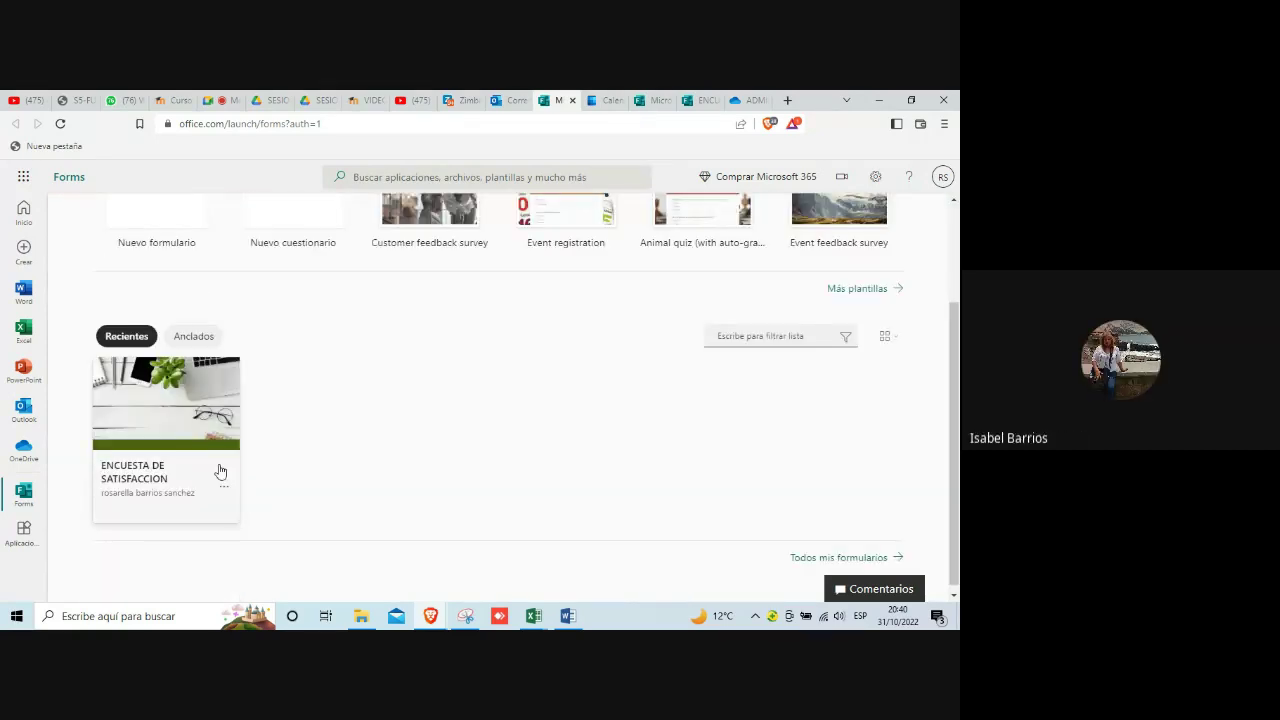
{"action": "left_click", "coordinate": [206, 444]}
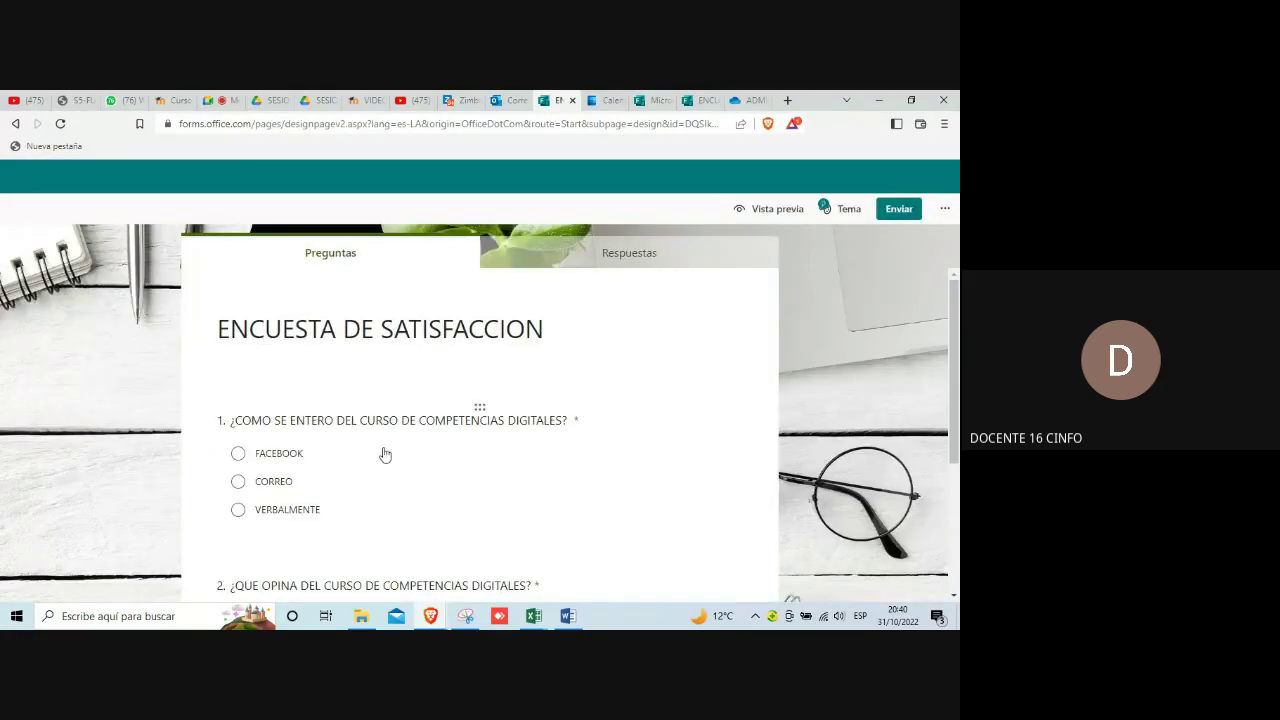
Step: Scroll below question 2 and use Agregar nuevo to show the question types
{"action": "scroll", "coordinate": [372, 450], "scroll_direction": "down", "scroll_amount": 2}
{"action": "scroll", "coordinate": [385, 450], "scroll_direction": "up", "scroll_amount": 2}
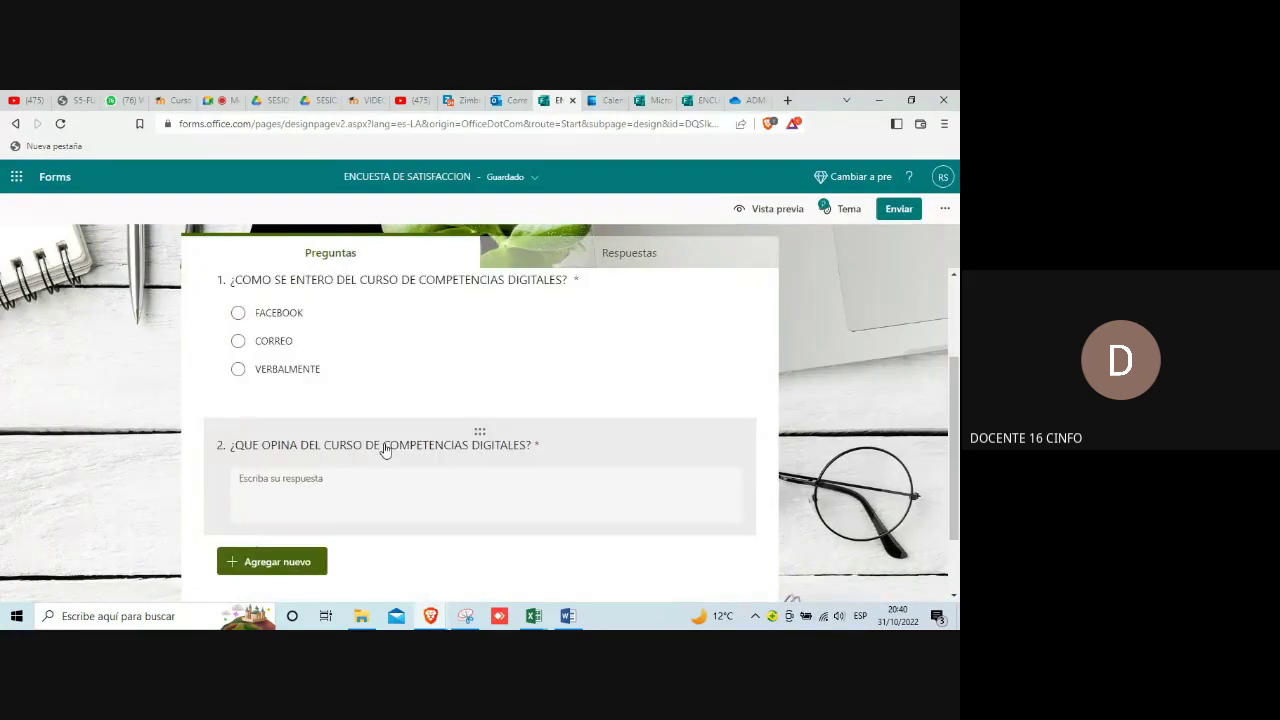
{"action": "scroll", "coordinate": [385, 450], "scroll_direction": "down", "scroll_amount": 2}
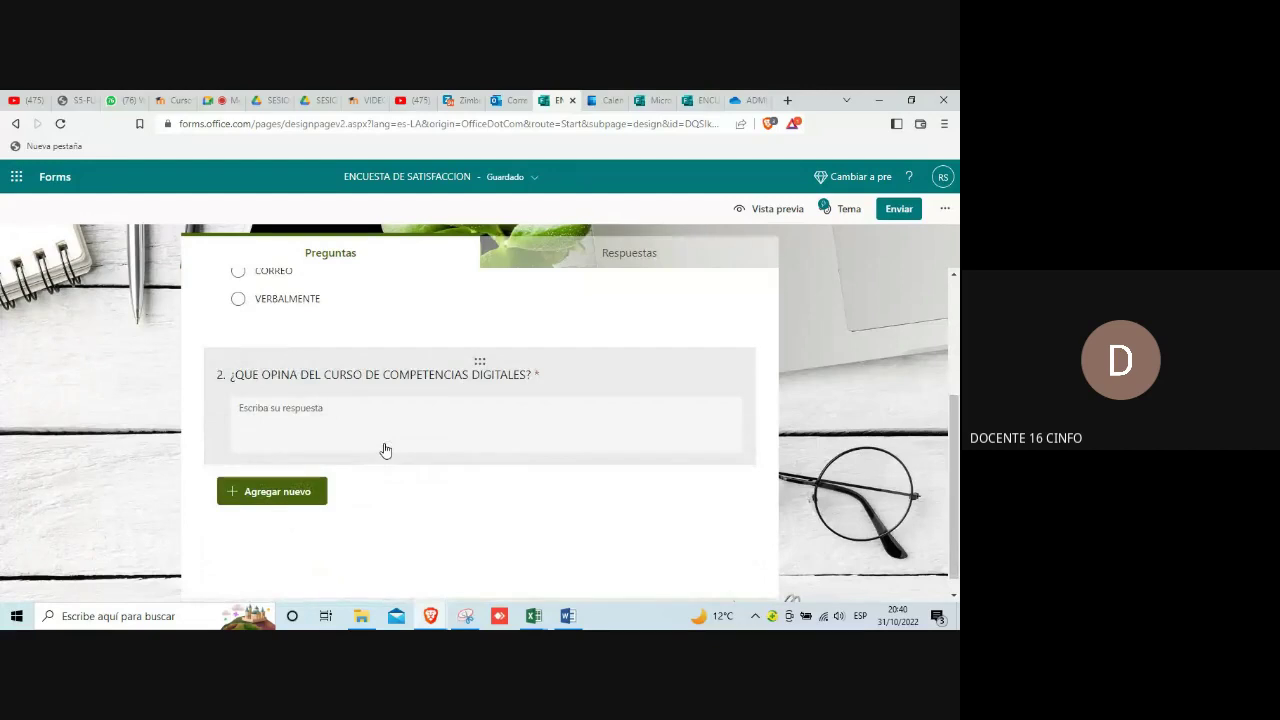
{"action": "left_click", "coordinate": [280, 494]}
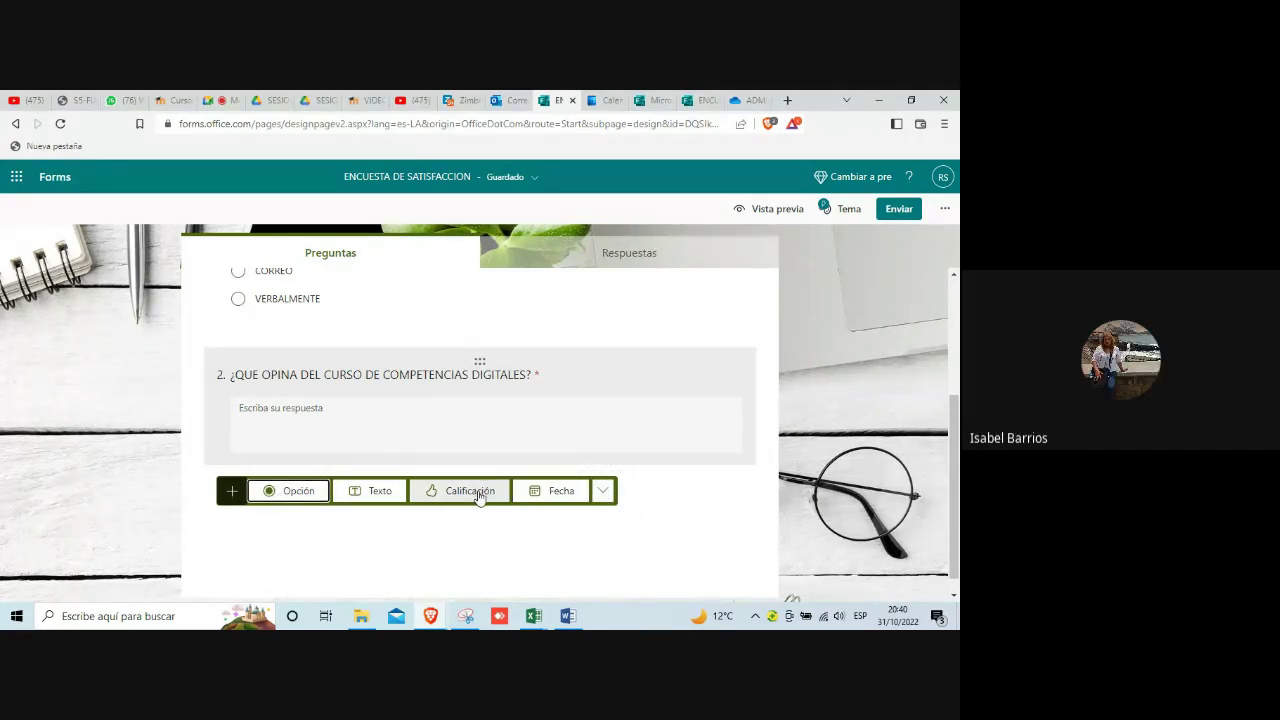
Step: Add question 3 as a Clasificación type from the additional question types list
{"action": "left_click", "coordinate": [602, 494]}
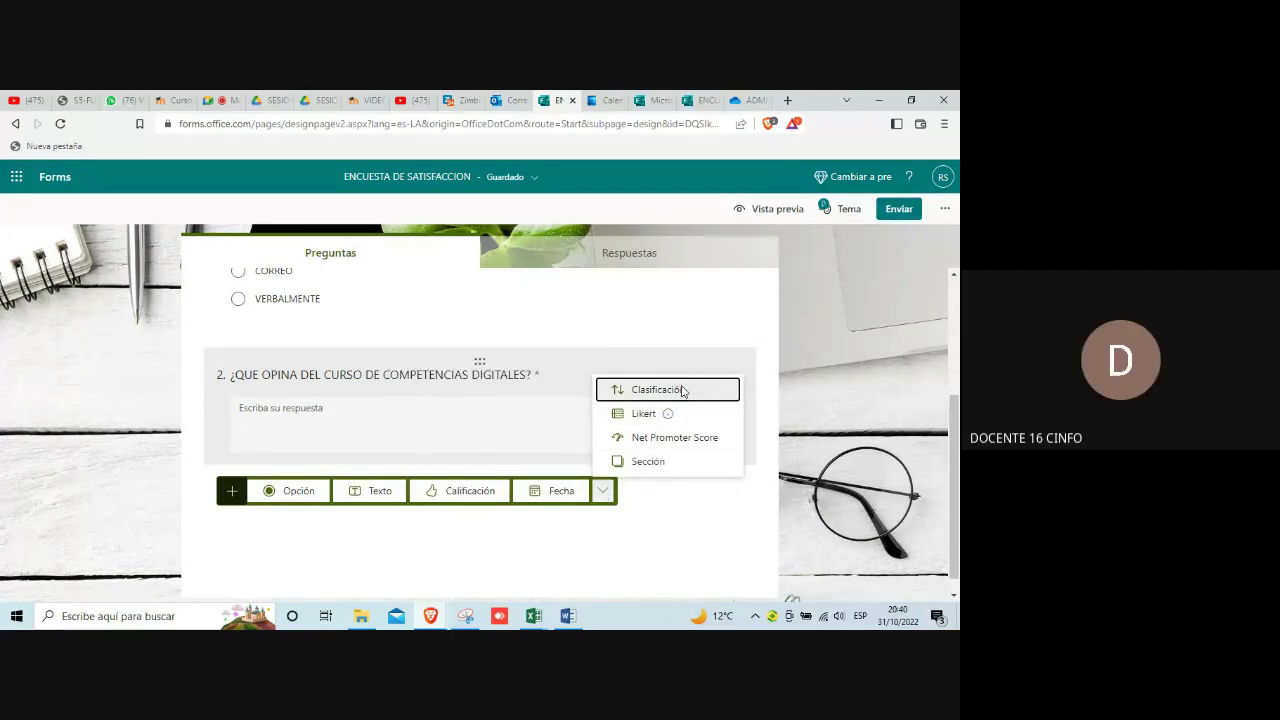
{"action": "left_click", "coordinate": [683, 391]}
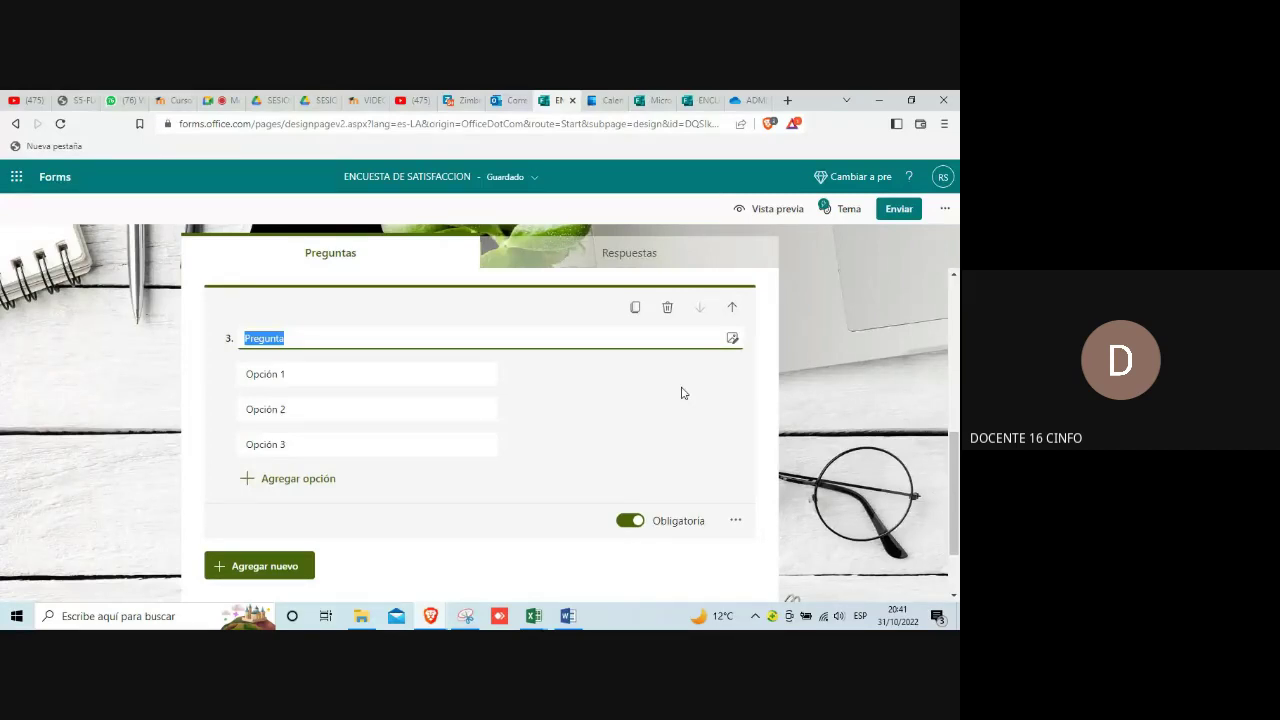
{"action": "left_click", "coordinate": [455, 409]}
{"action": "left_click_drag", "start_coordinate": [455, 407], "coordinate": [449, 403]}
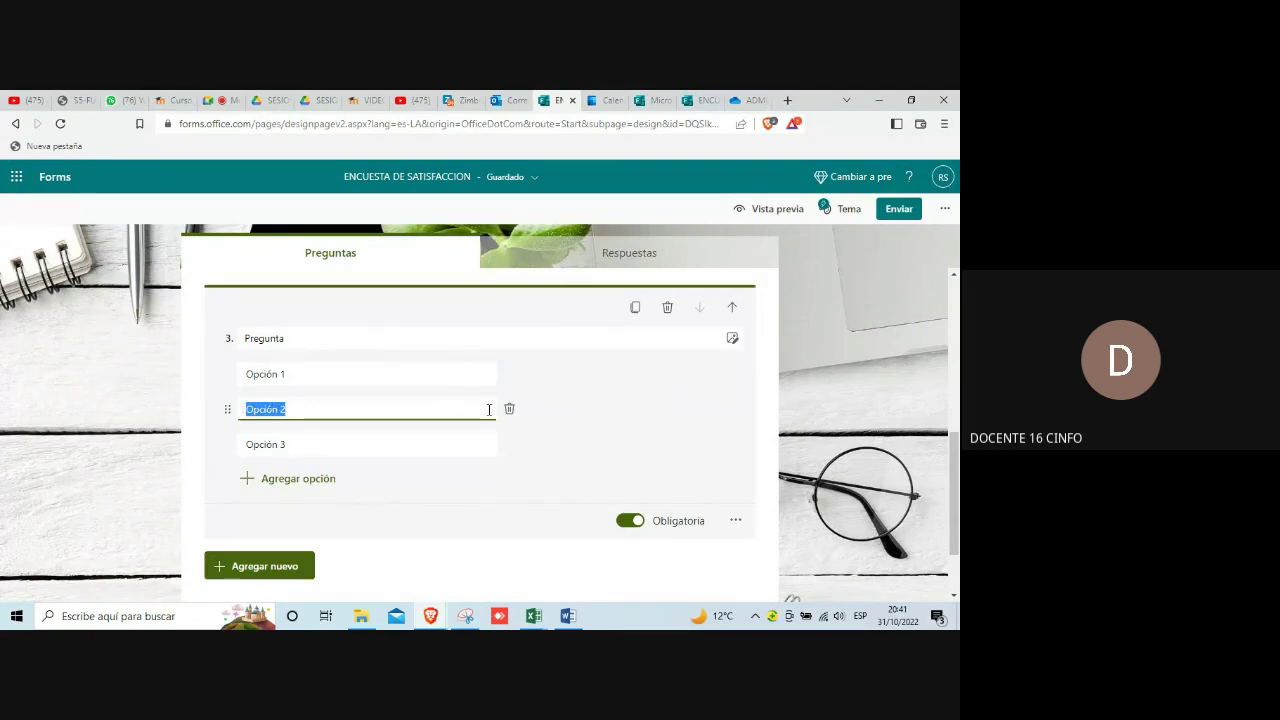
{"action": "left_click", "coordinate": [580, 417]}
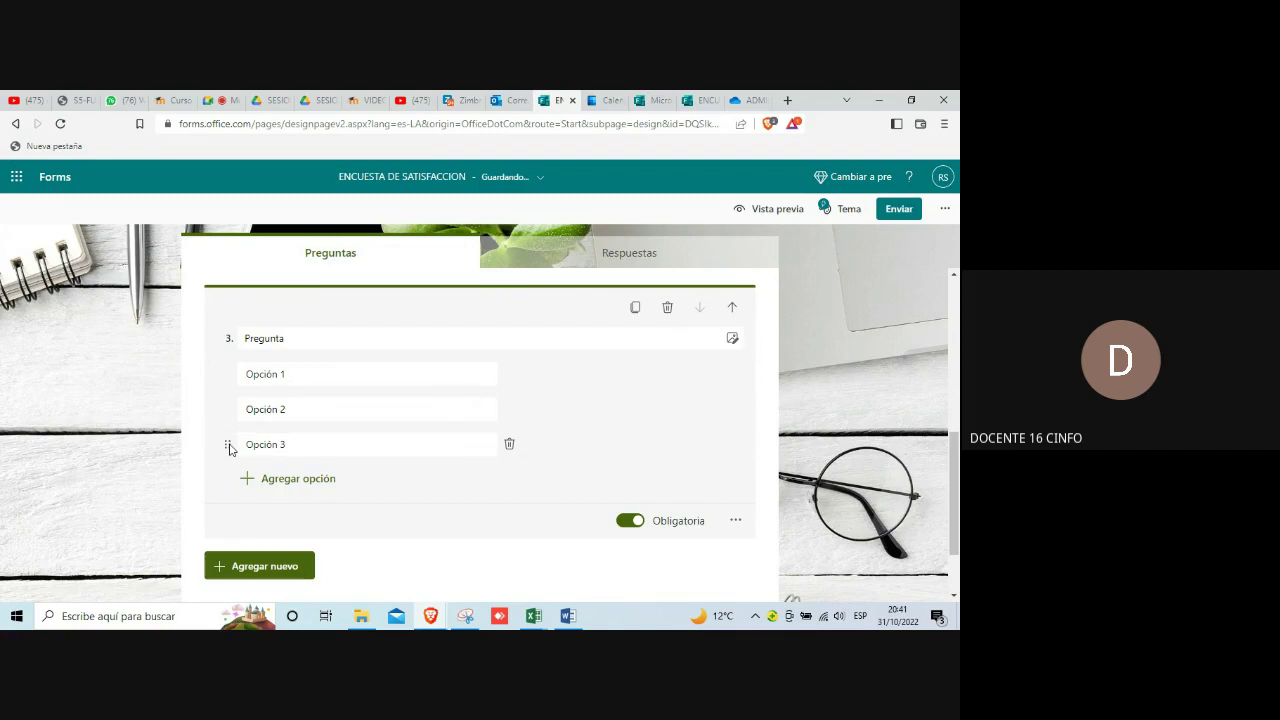
{"action": "scroll", "coordinate": [540, 411], "scroll_direction": "up", "scroll_amount": 2}
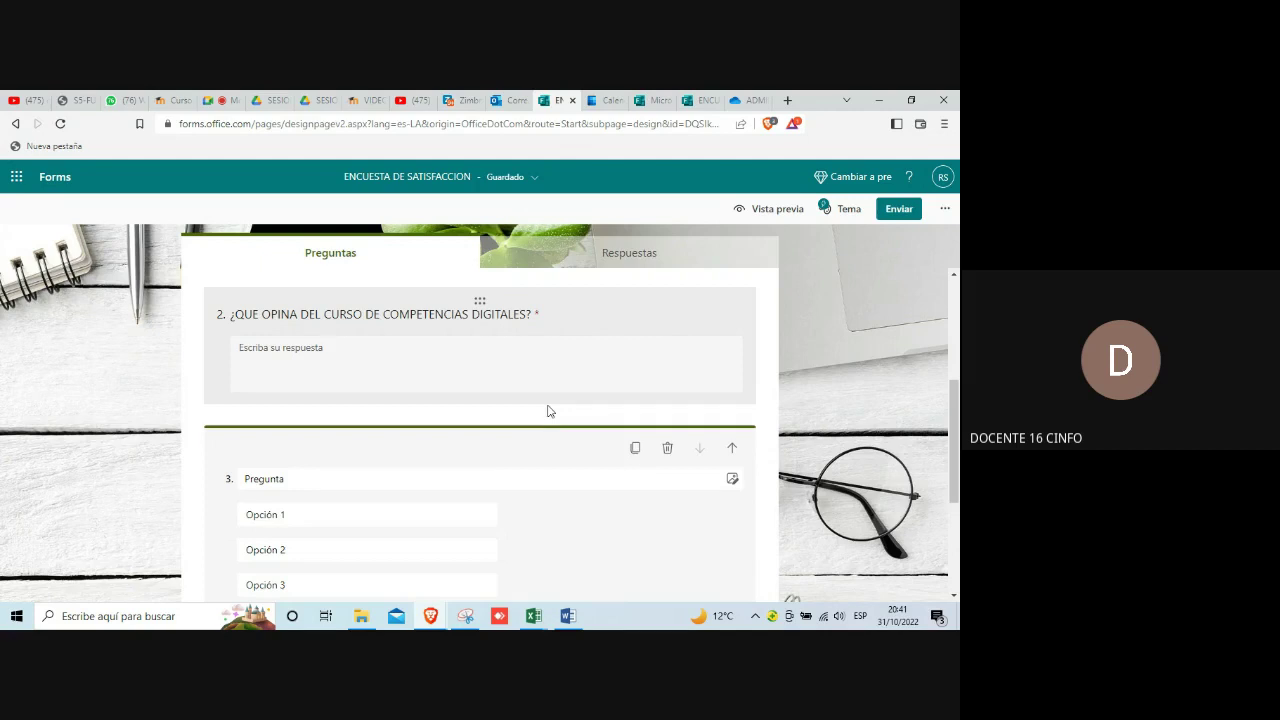
{"action": "scroll", "coordinate": [548, 411], "scroll_direction": "down", "scroll_amount": 2}
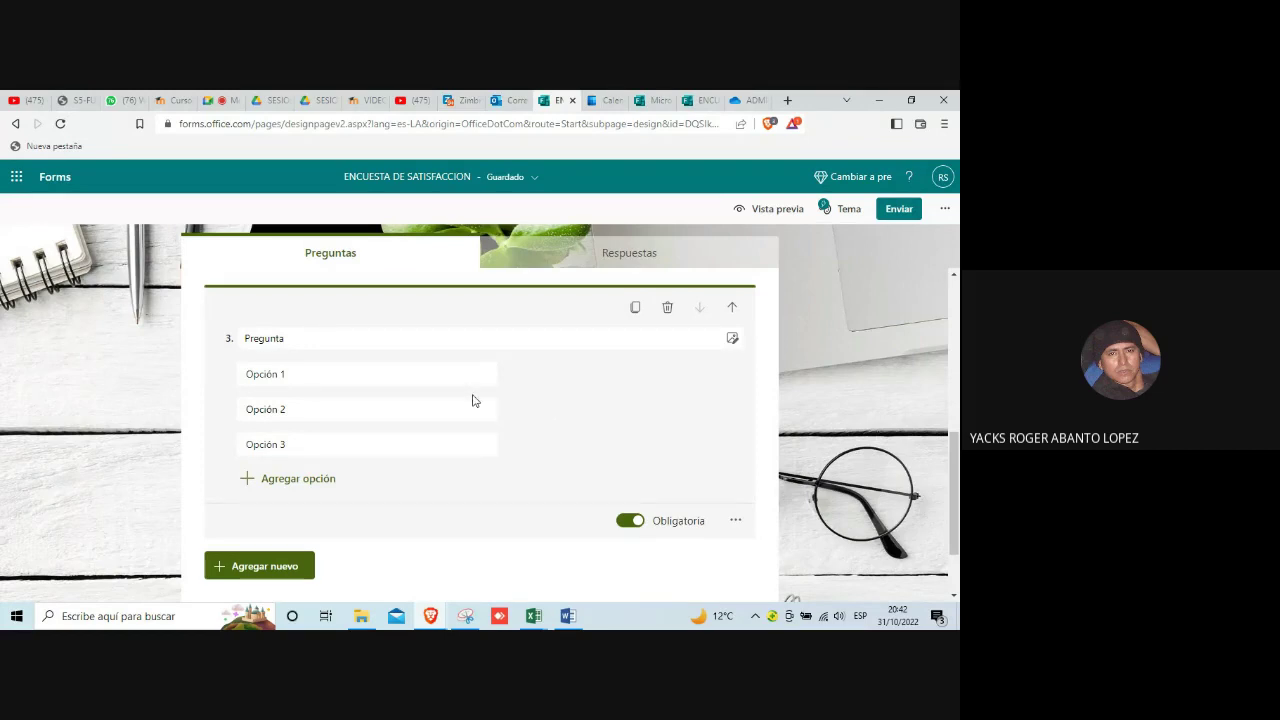
{"action": "left_click", "coordinate": [389, 376]}
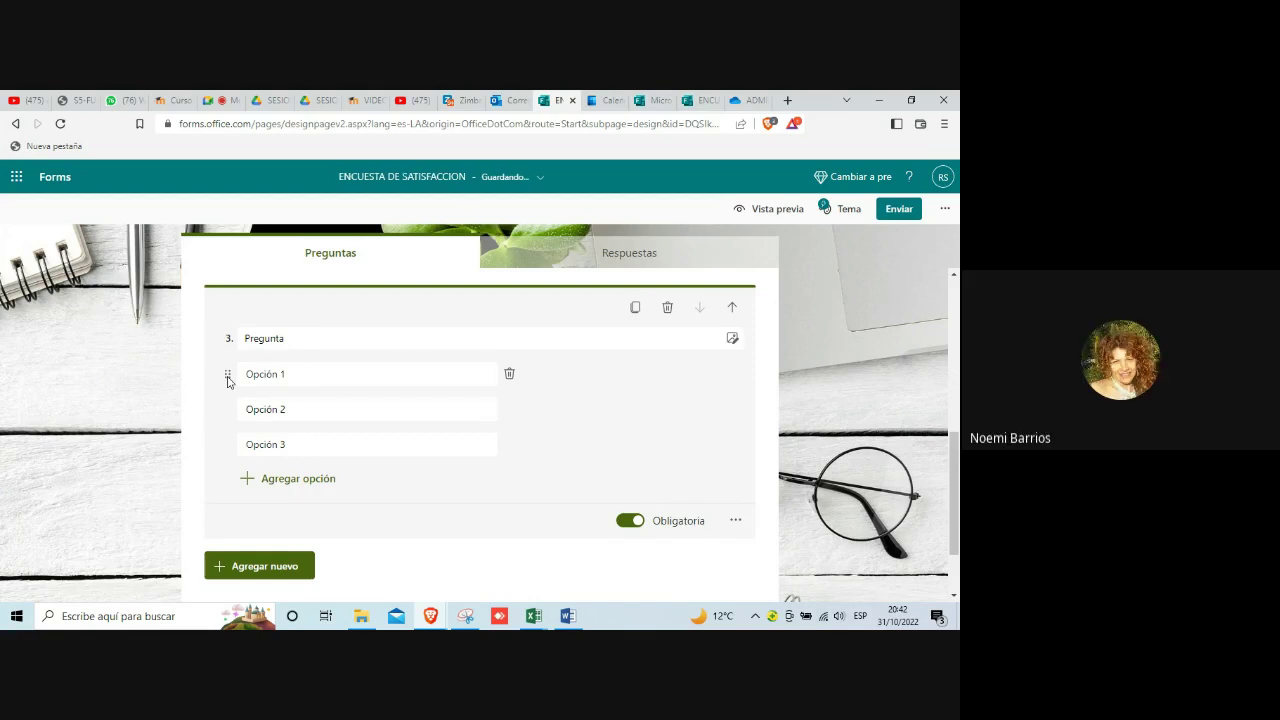
{"action": "right_click", "coordinate": [228, 381]}
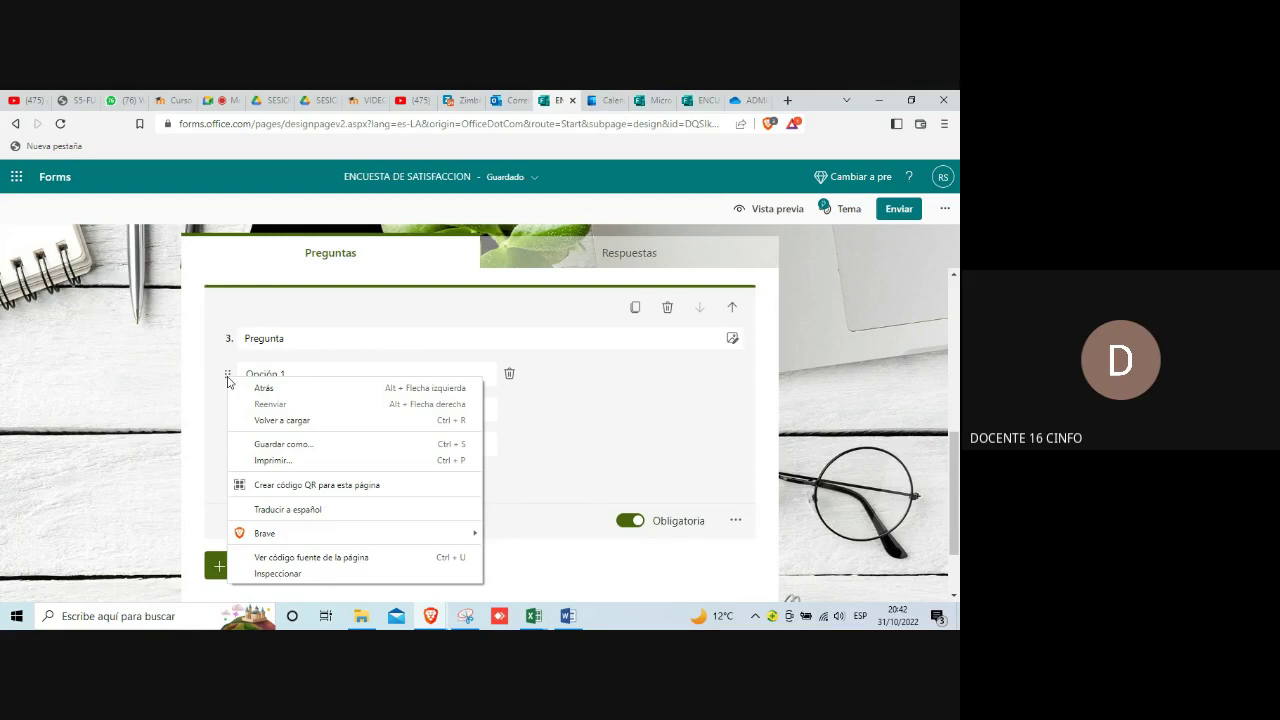
{"action": "key", "text": "Escape"}
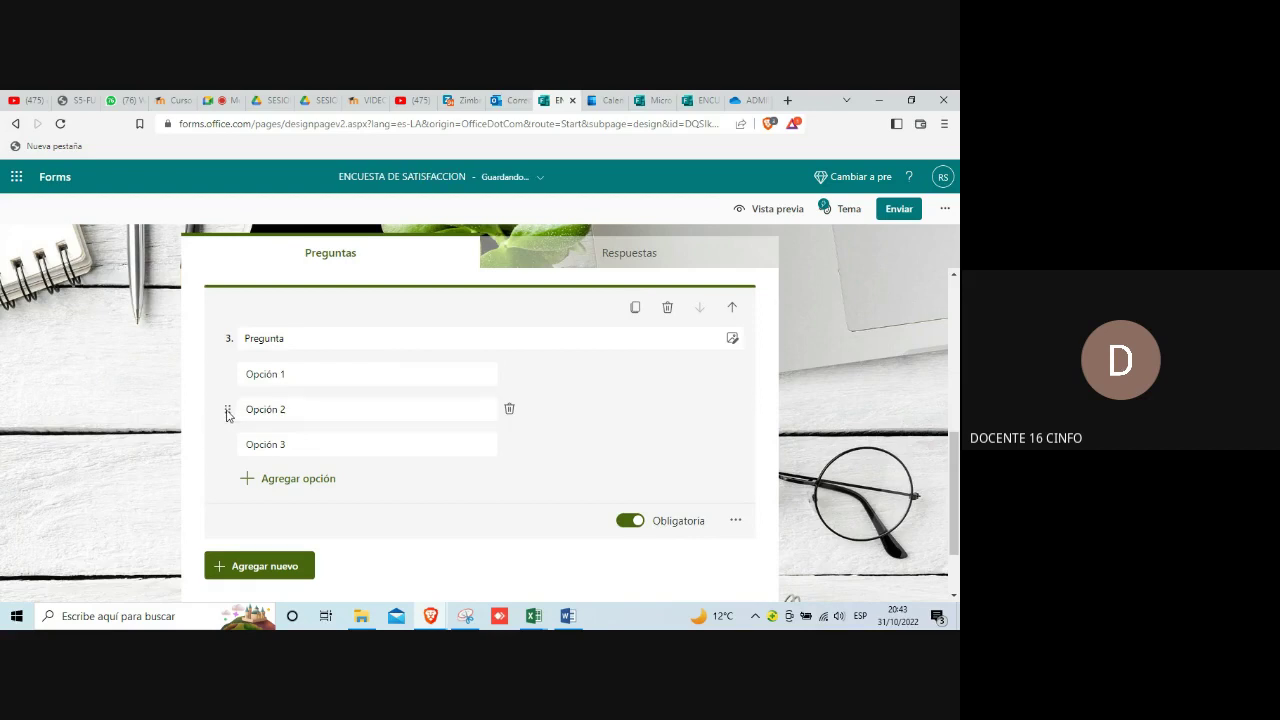
{"action": "right_click", "coordinate": [227, 415]}
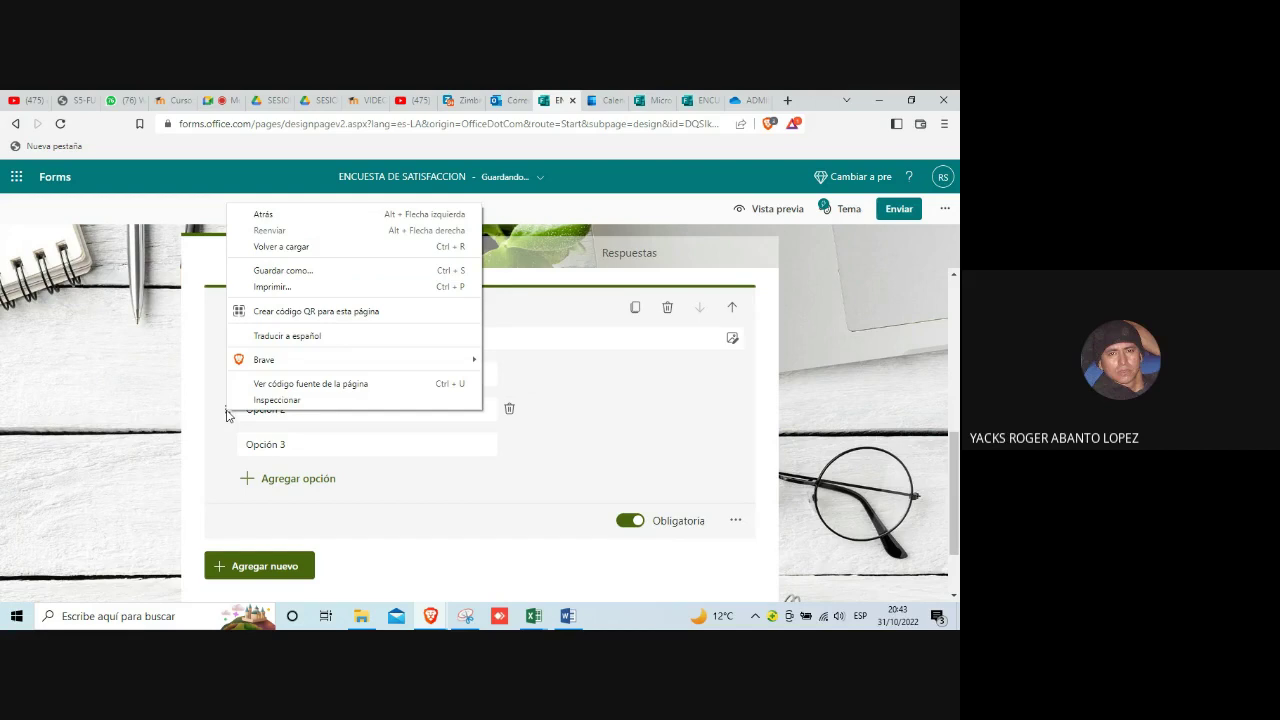
{"action": "left_click", "coordinate": [212, 417]}
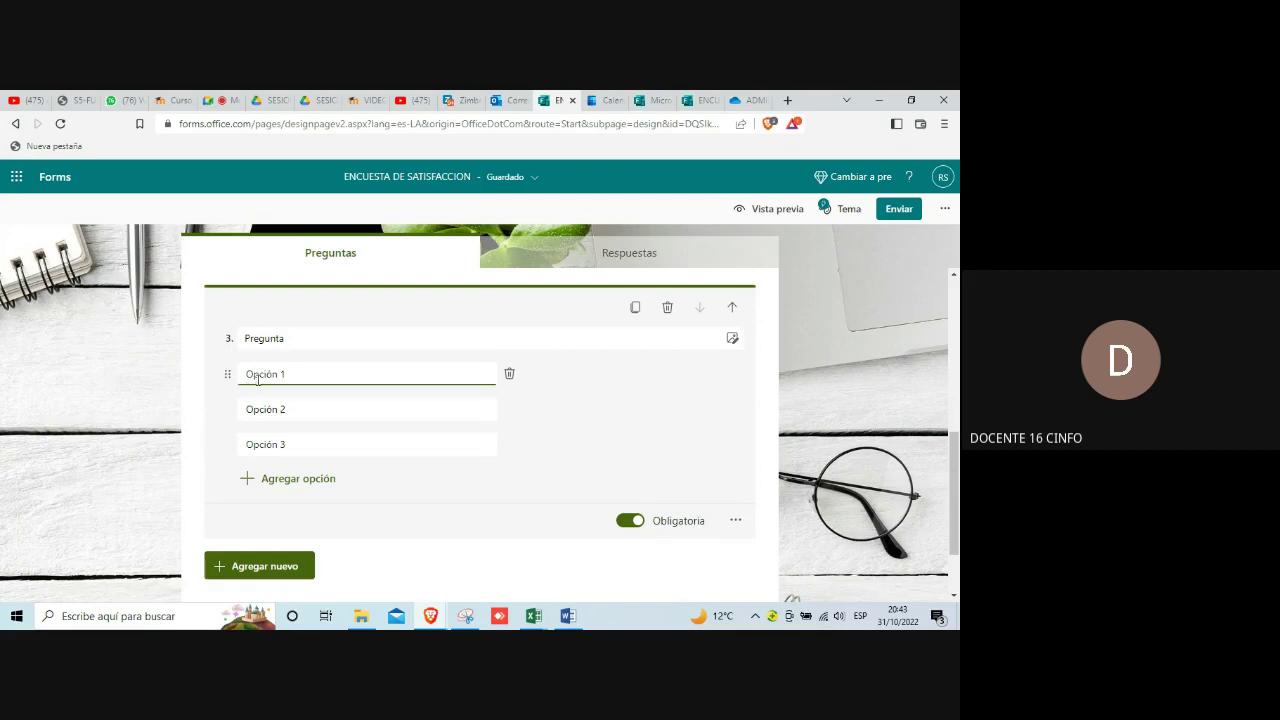
{"action": "left_click_drag", "start_coordinate": [229, 375], "coordinate": [210, 460]}
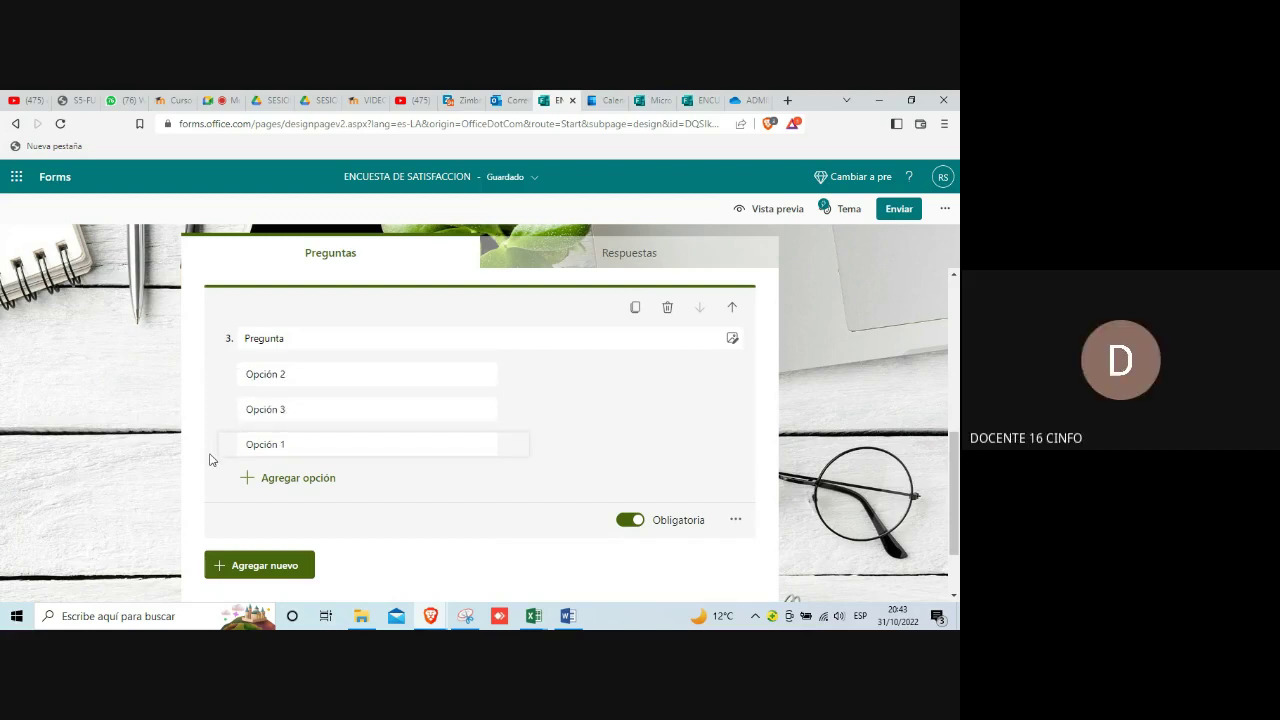
{"action": "left_click_drag", "start_coordinate": [225, 444], "coordinate": [231, 406]}
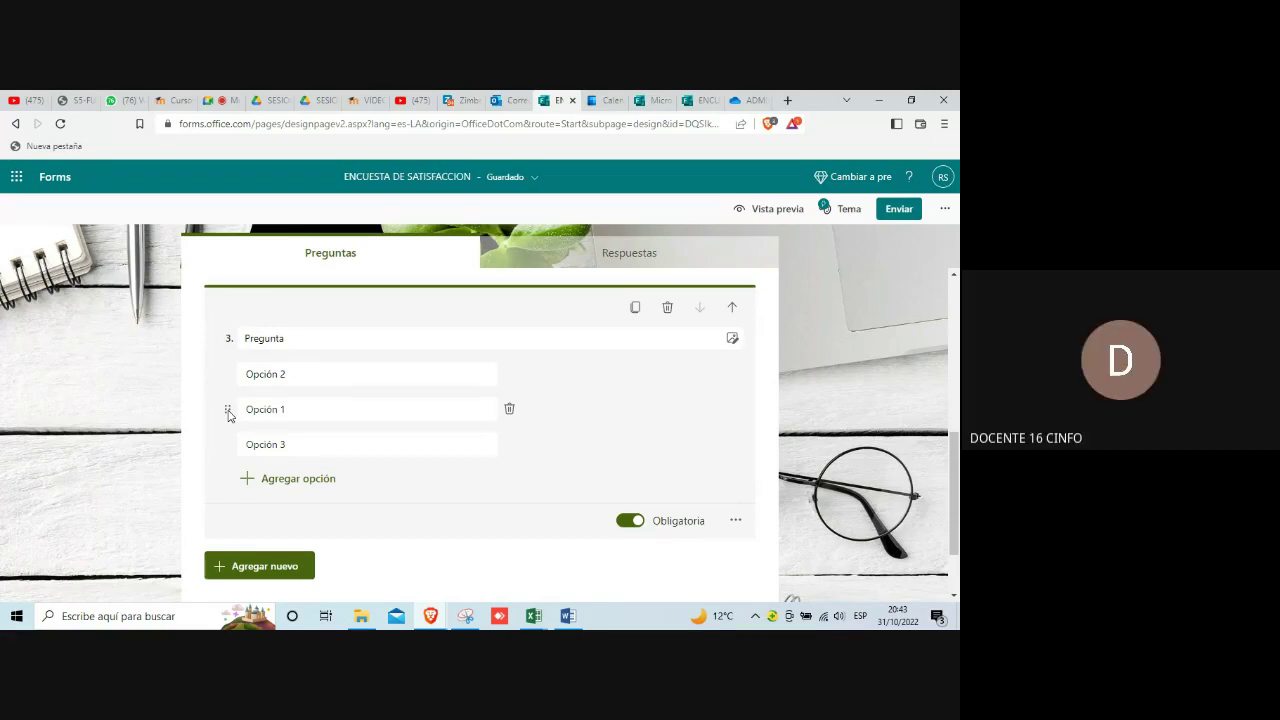
{"action": "left_click_drag", "start_coordinate": [228, 414], "coordinate": [231, 378]}
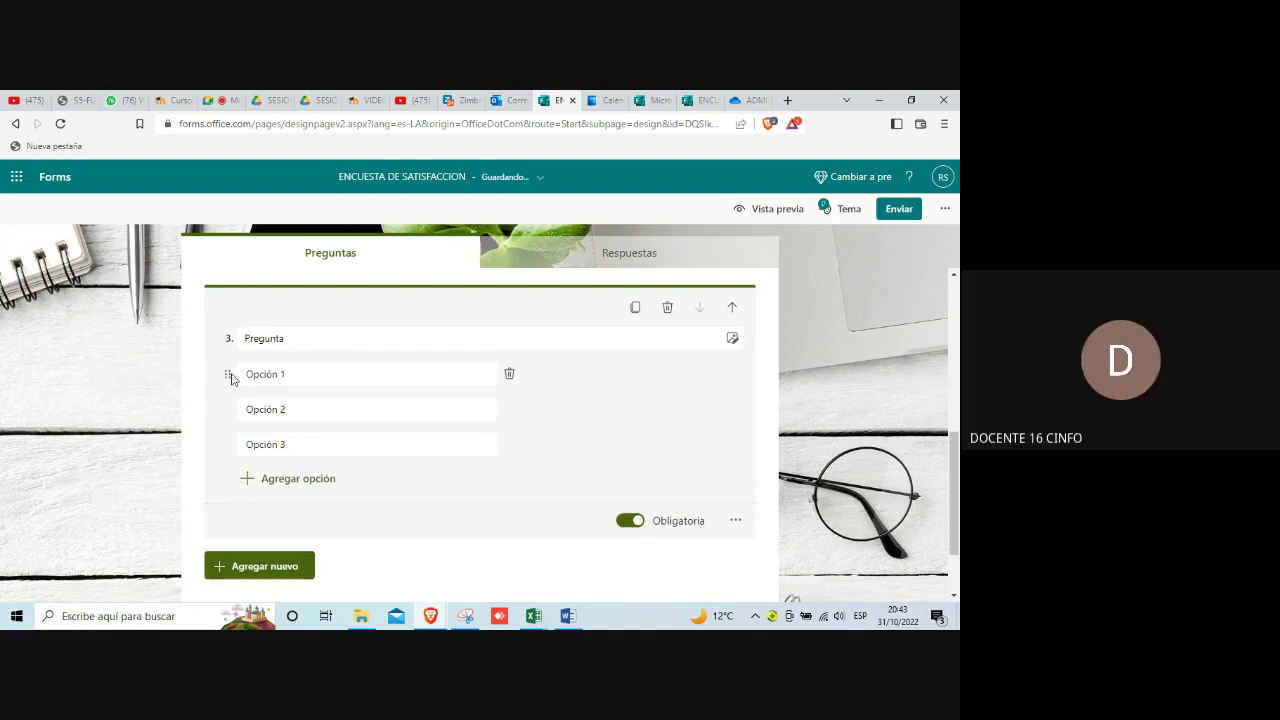
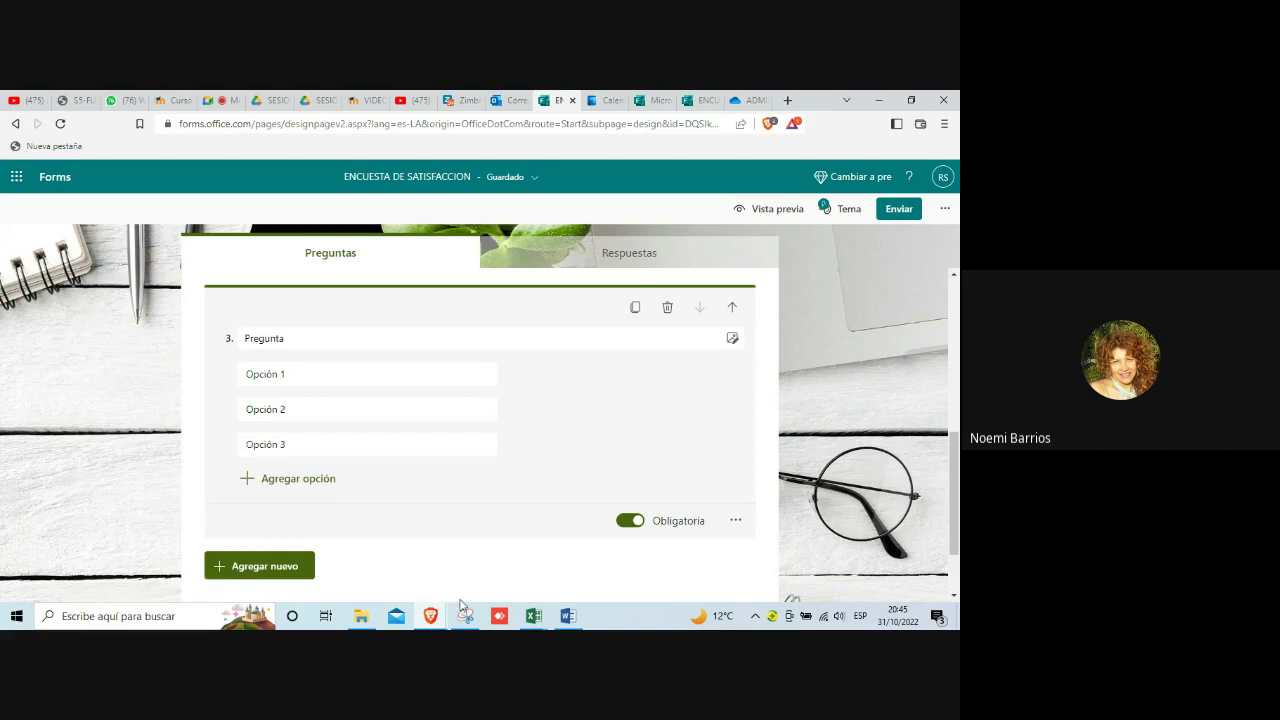
Step: Open question 3's more-options menu showing 'Agregar ramificación'
{"action": "mouse_move", "coordinate": [443, 621]}
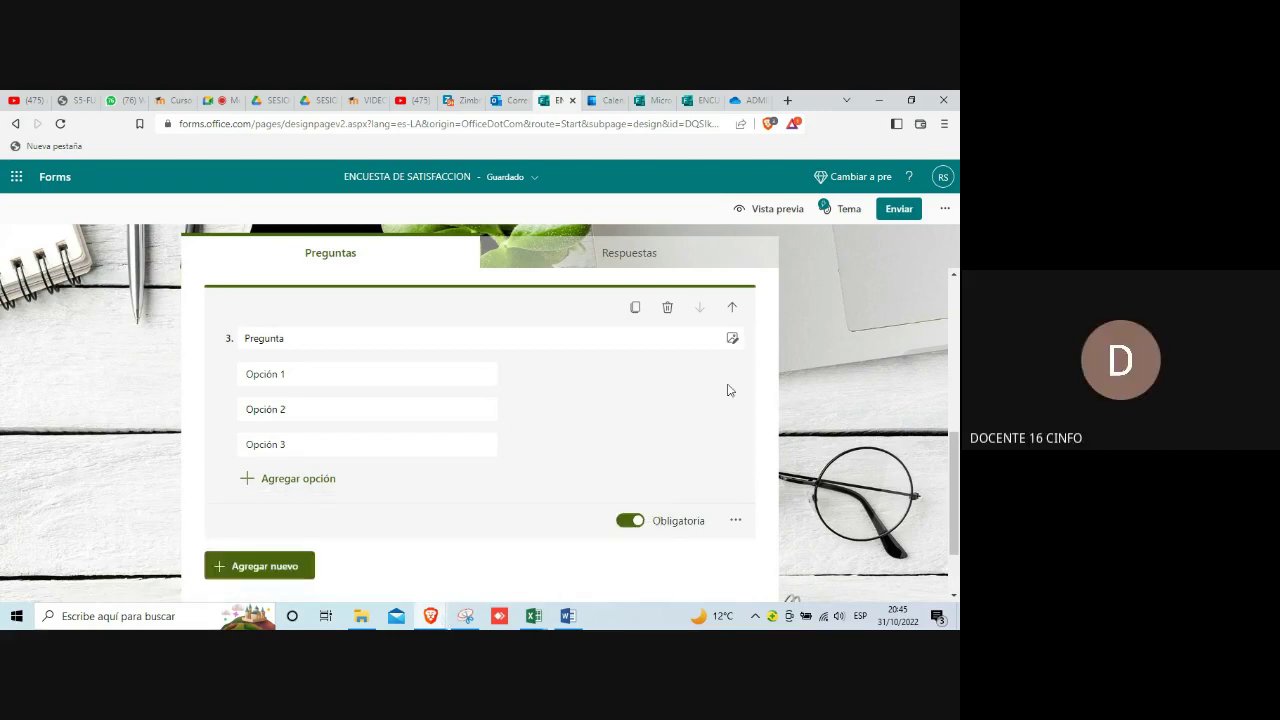
{"action": "left_click", "coordinate": [736, 521]}
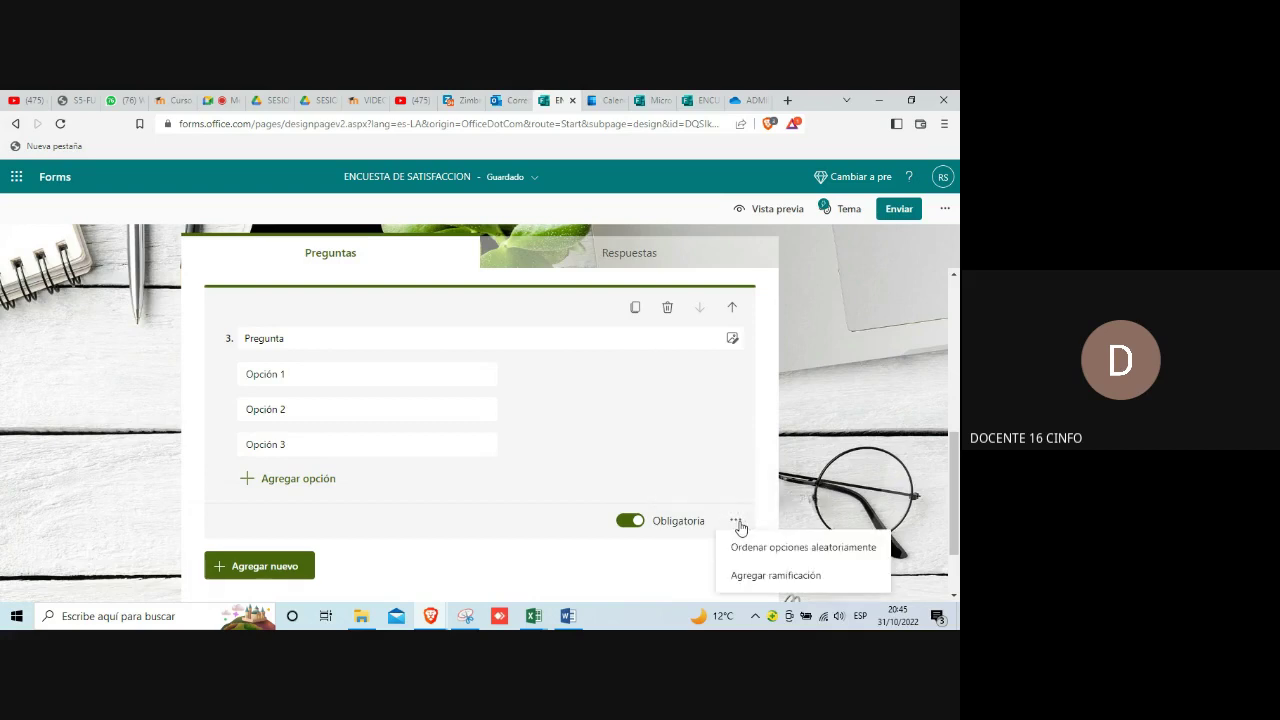
Step: Choose 'Agregar ramificación' and scroll to question 3's 'Ir a' row, set to Siguiente
{"action": "left_click", "coordinate": [777, 578]}
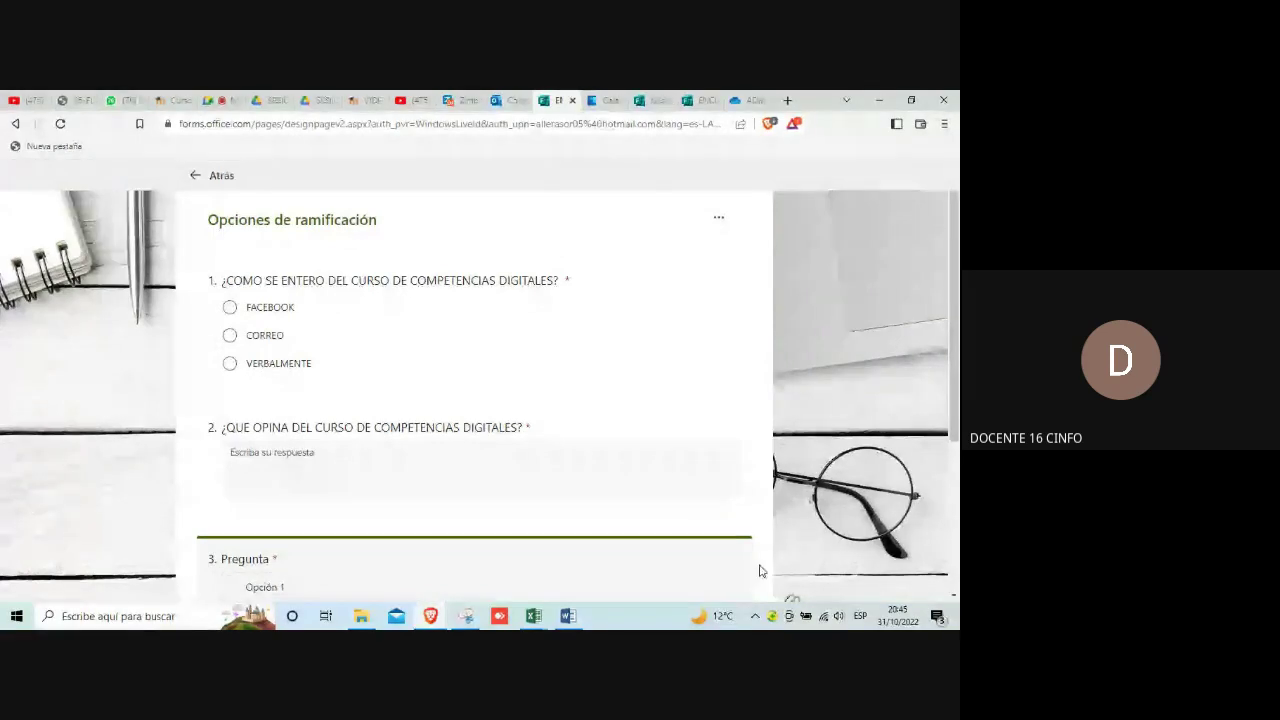
{"action": "scroll", "coordinate": [651, 538], "scroll_direction": "down", "scroll_amount": 2}
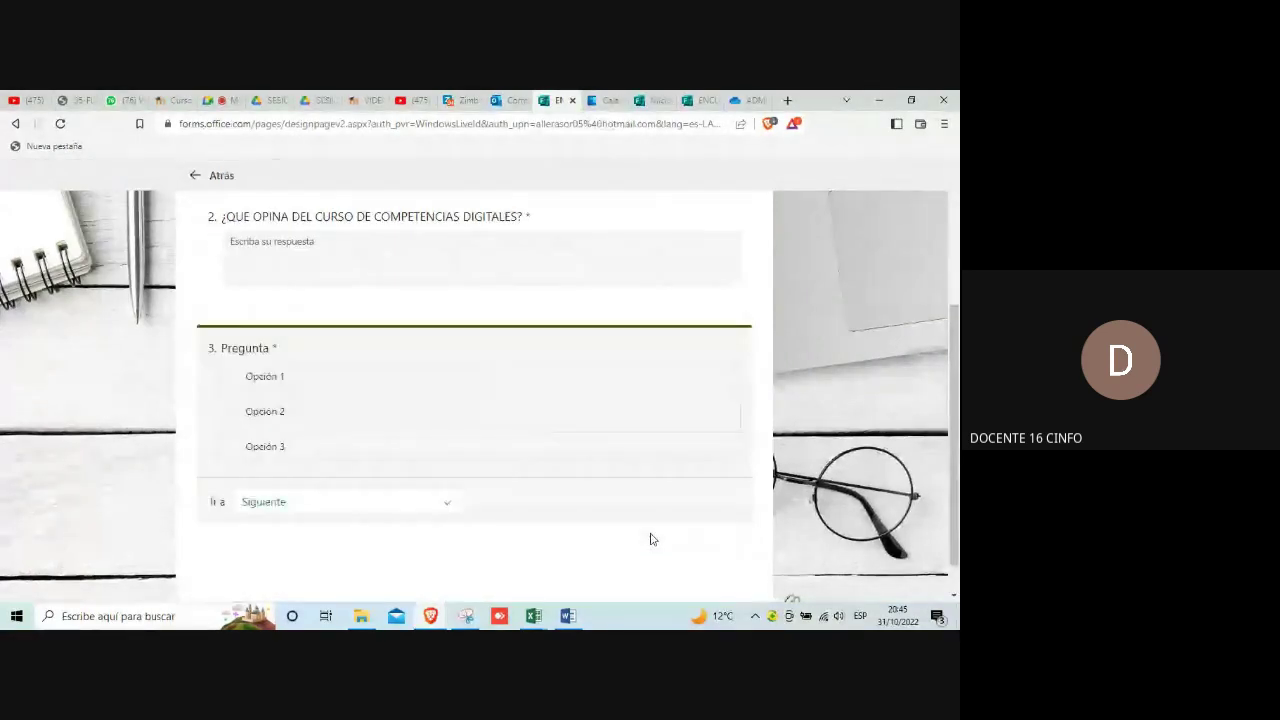
{"action": "scroll", "coordinate": [651, 539], "scroll_direction": "down", "scroll_amount": 1}
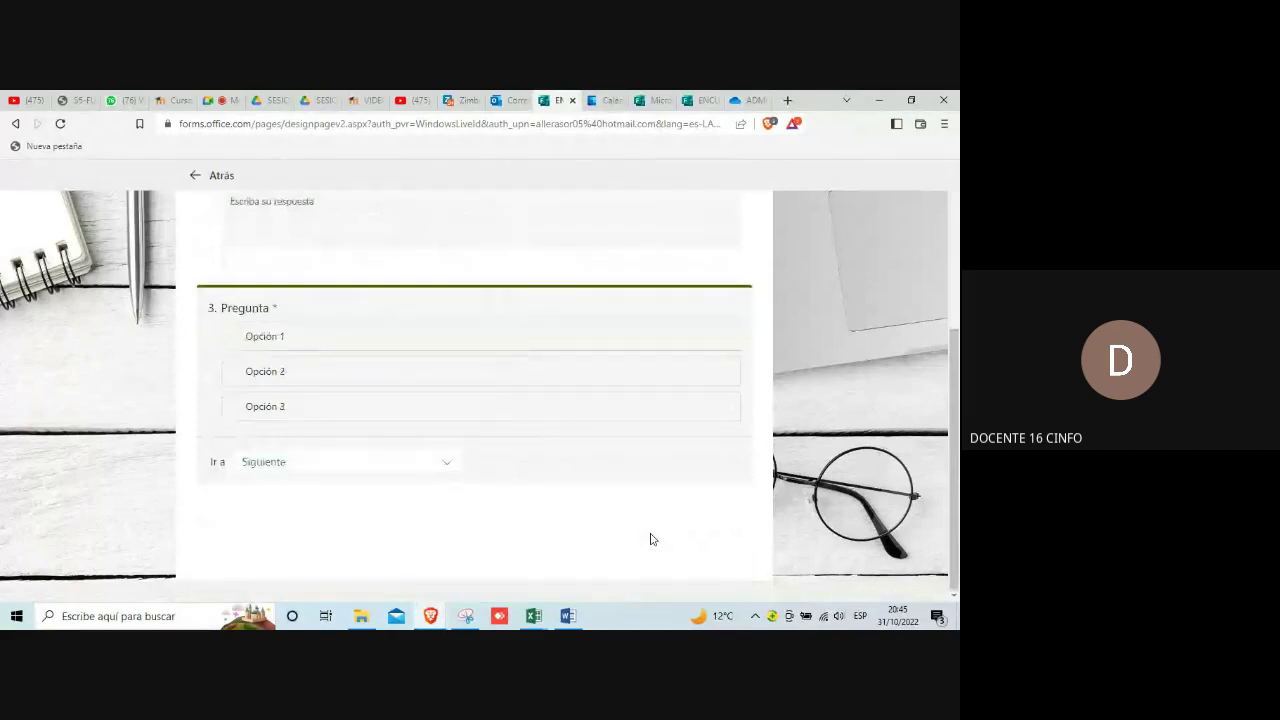
{"action": "scroll", "coordinate": [651, 539], "scroll_direction": "up", "scroll_amount": 3}
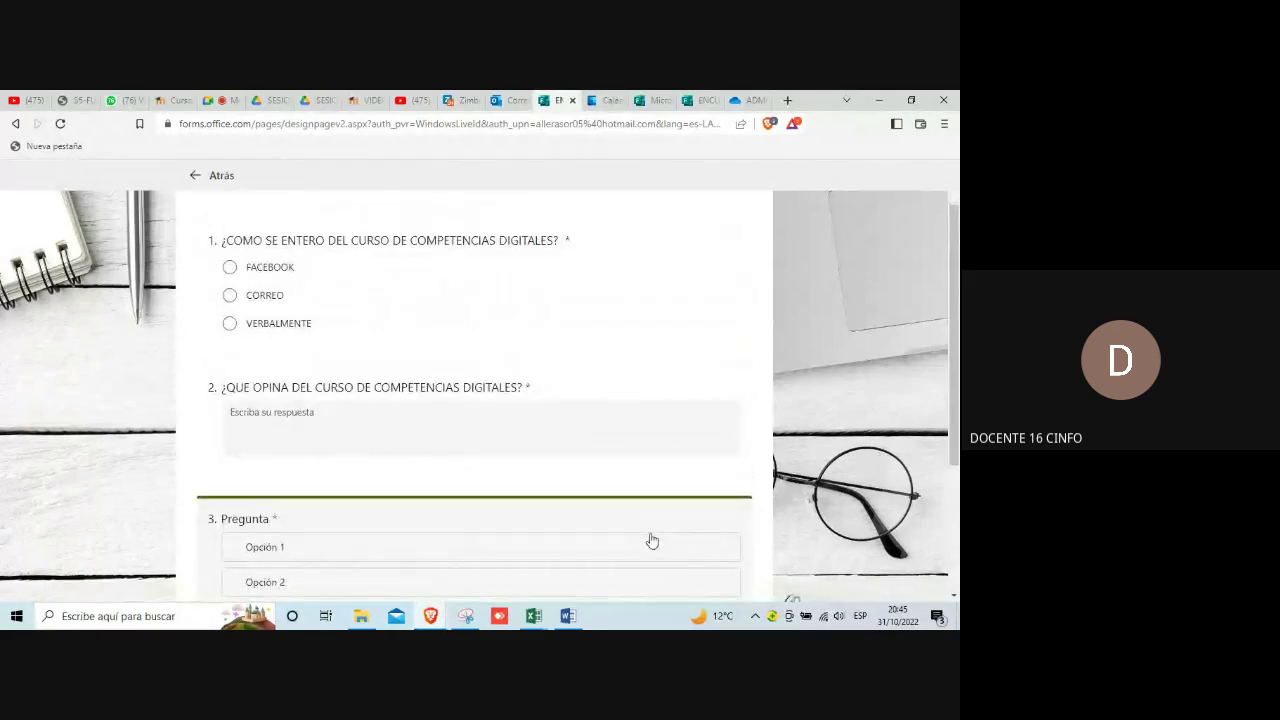
{"action": "scroll", "coordinate": [651, 540], "scroll_direction": "down", "scroll_amount": 2}
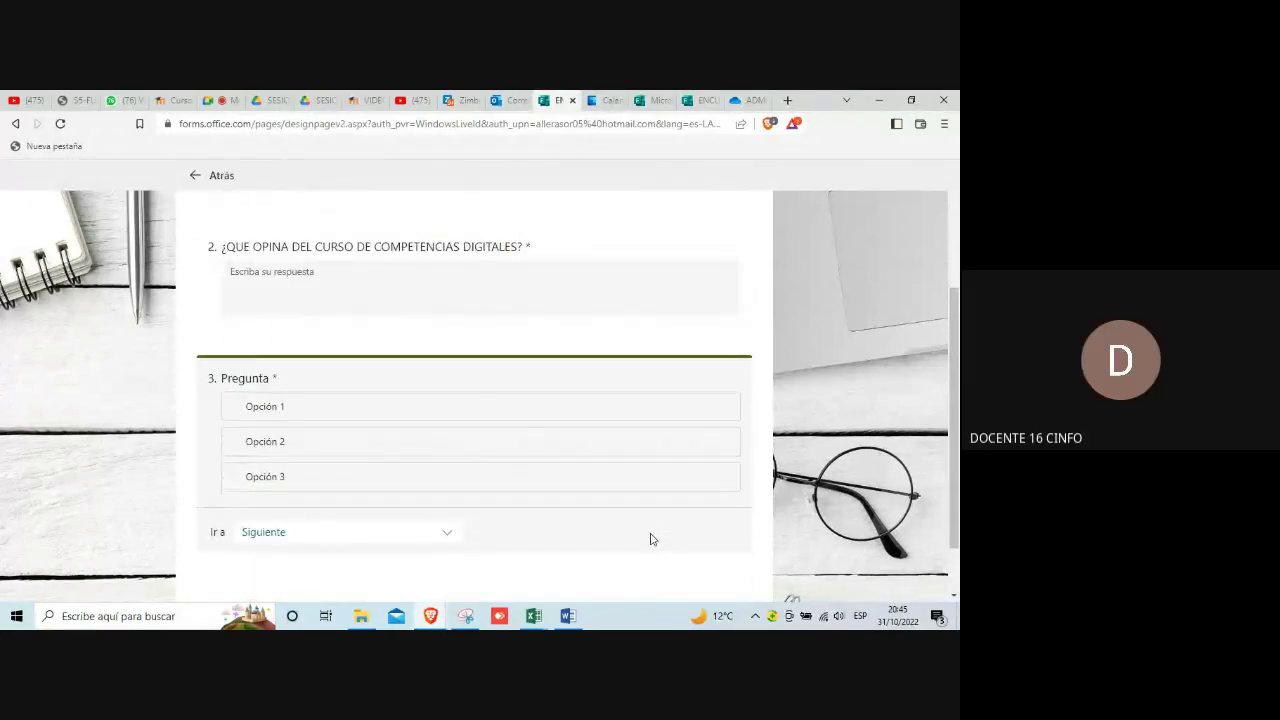
{"action": "scroll", "coordinate": [651, 539], "scroll_direction": "down", "scroll_amount": 1}
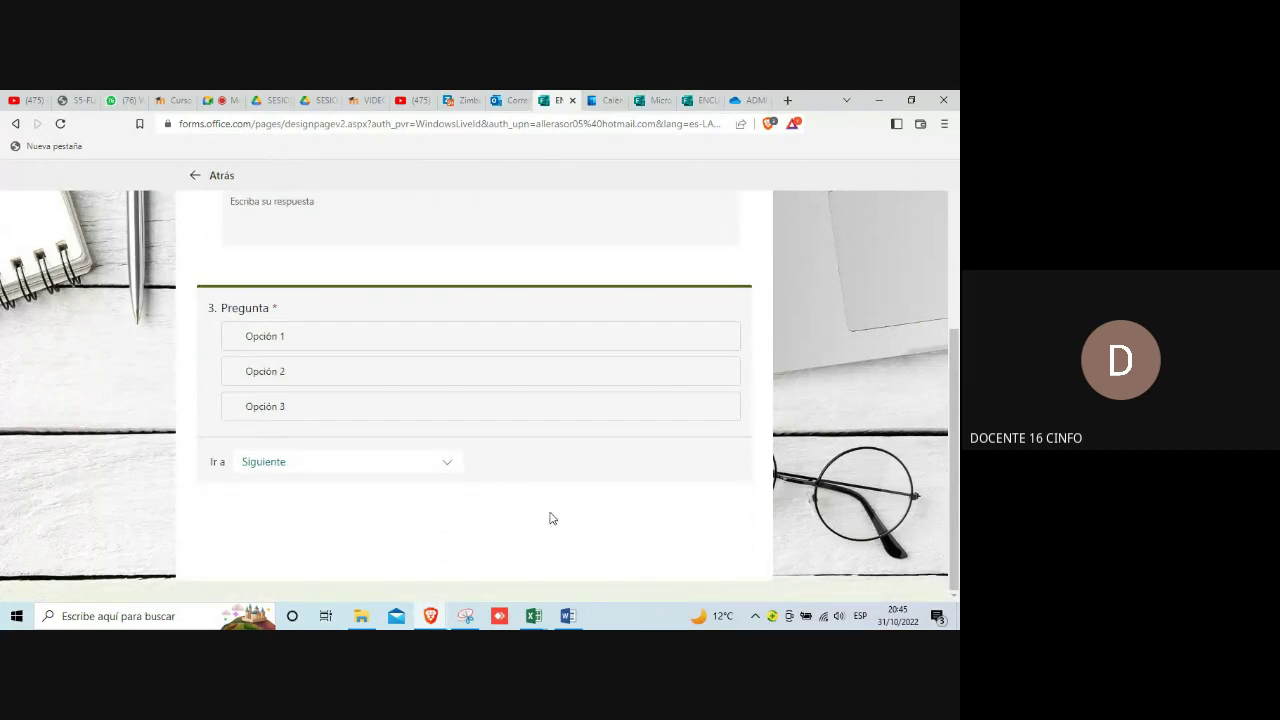
{"action": "left_click", "coordinate": [447, 466]}
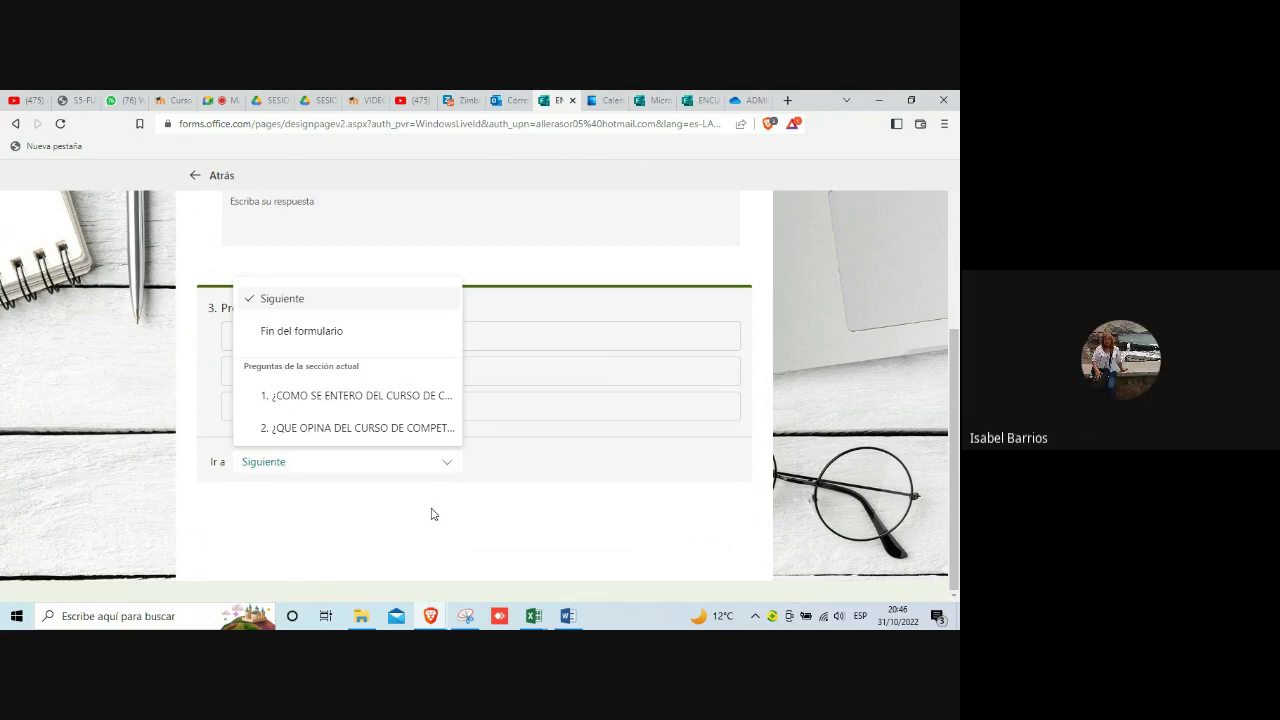
{"action": "left_click", "coordinate": [433, 513]}
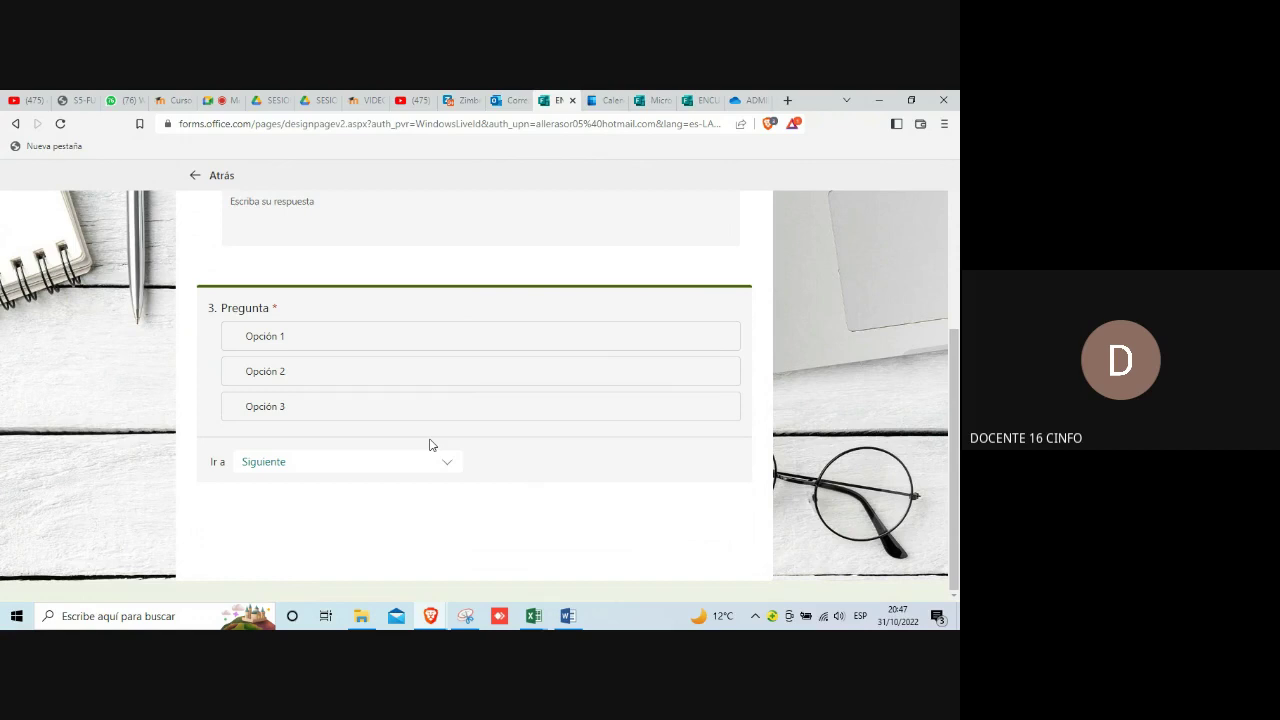
Step: Switch to the practica_calificada_4 Word document and save it
{"action": "left_click", "coordinate": [566, 617]}
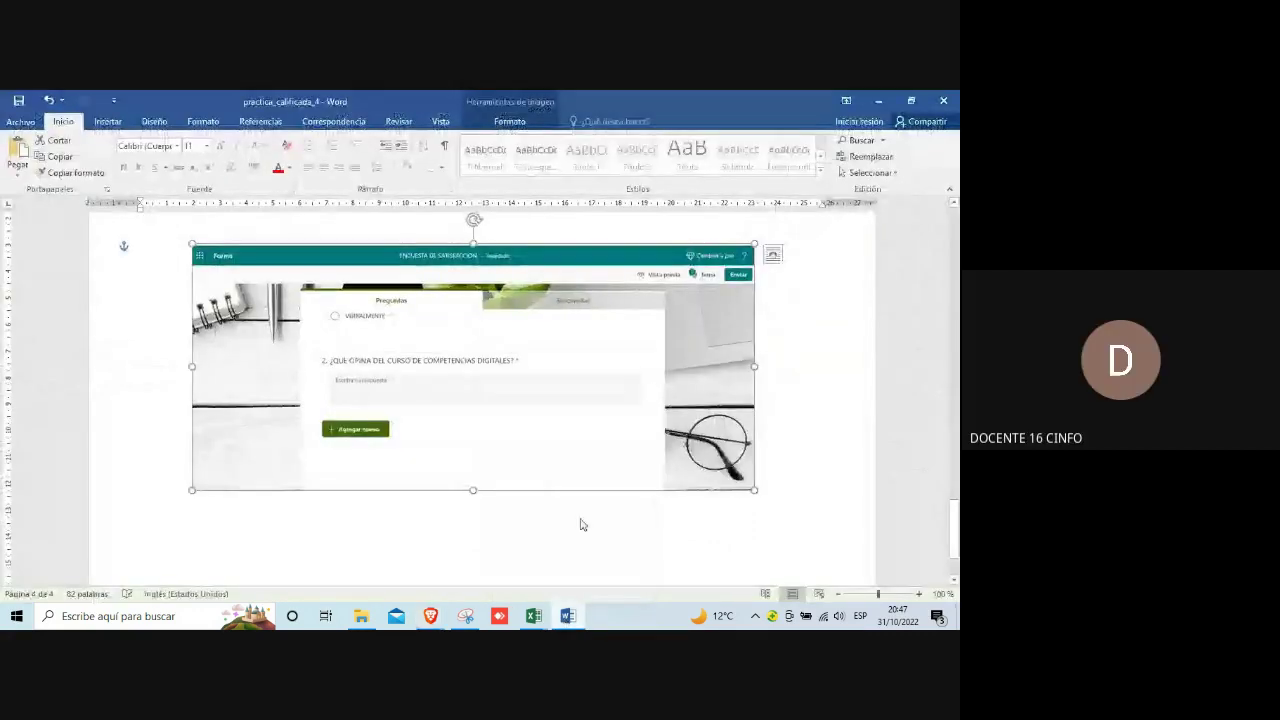
{"action": "left_click", "coordinate": [19, 104]}
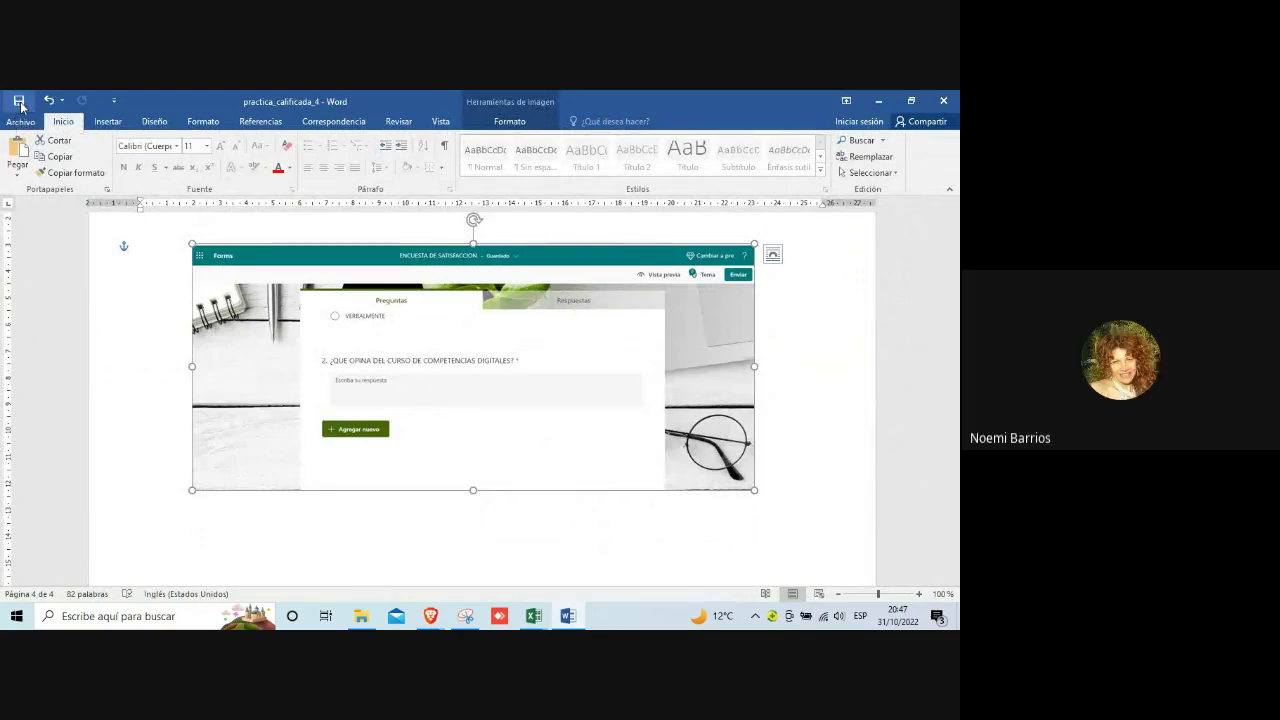